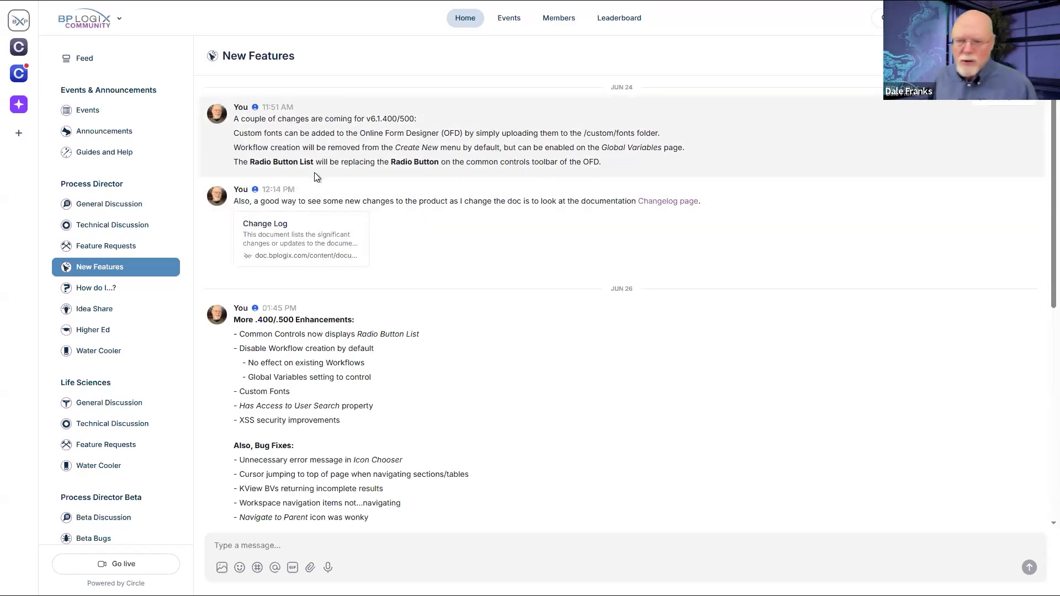
# - Review the New Features posts, from the upcoming v6.1.400/500 changes to the v6.1.310 patch release notes
pyautogui.scroll(-2, 317, 176)
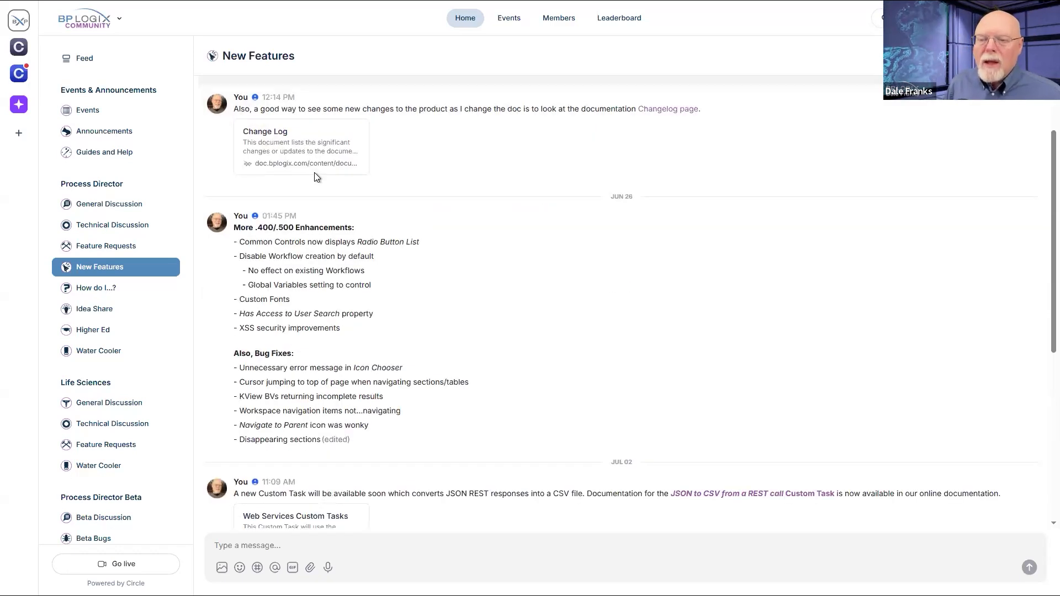
pyautogui.scroll(-2, 517, 333)
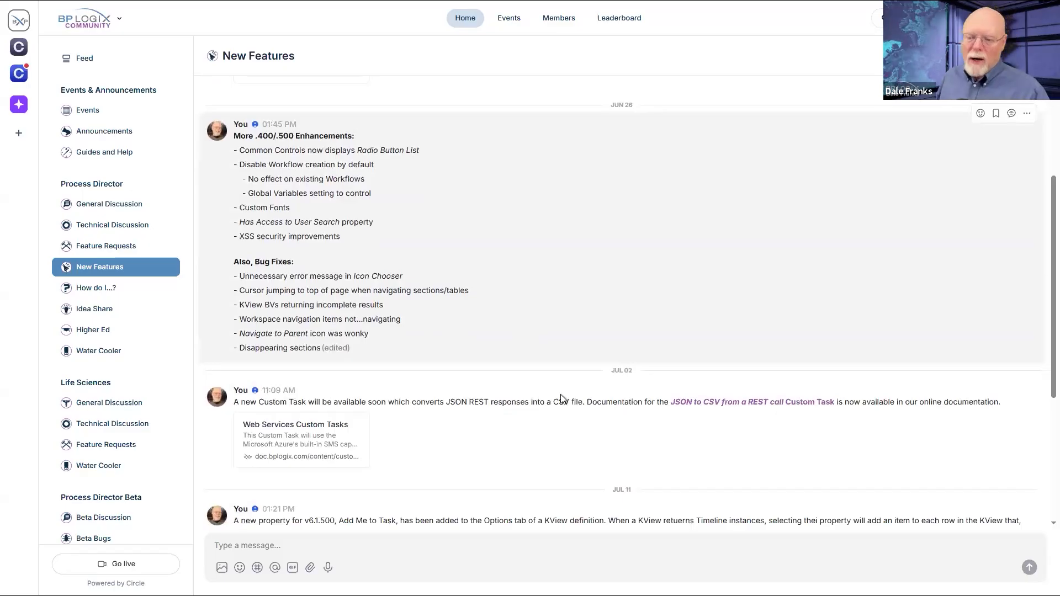
pyautogui.scroll(-5, 564, 391)
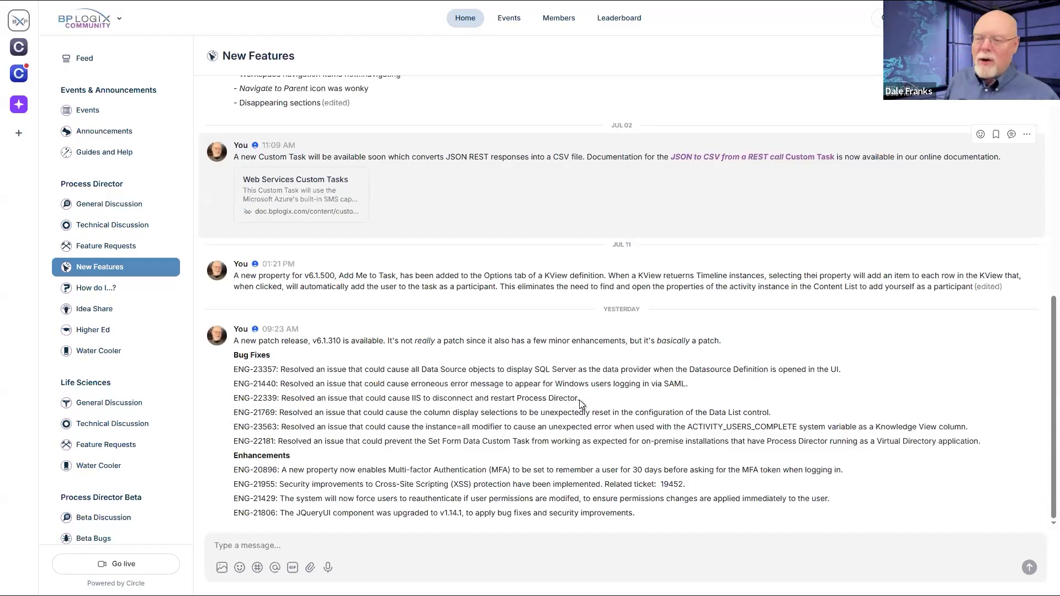
pyautogui.scroll(5, 611, 354)
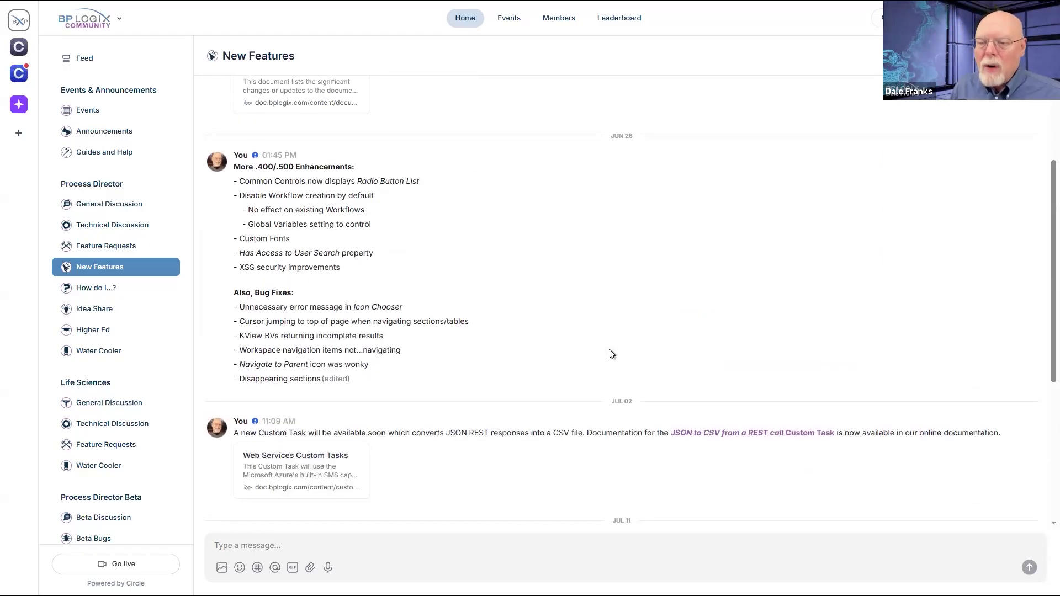
pyautogui.scroll(3, 609, 357)
pyautogui.scroll(-2, 609, 358)
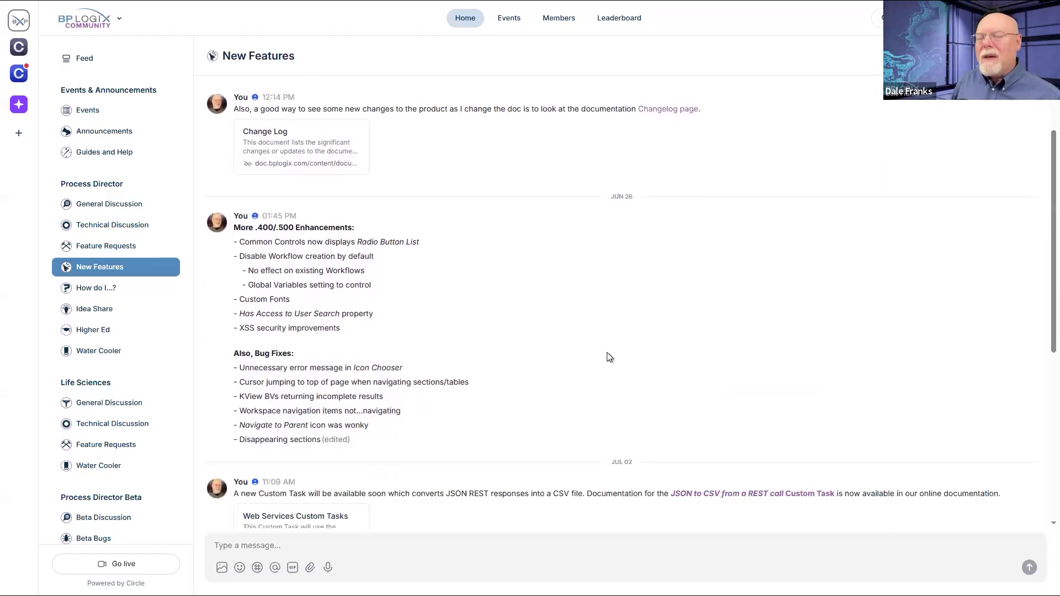
pyautogui.scroll(-3, 609, 358)
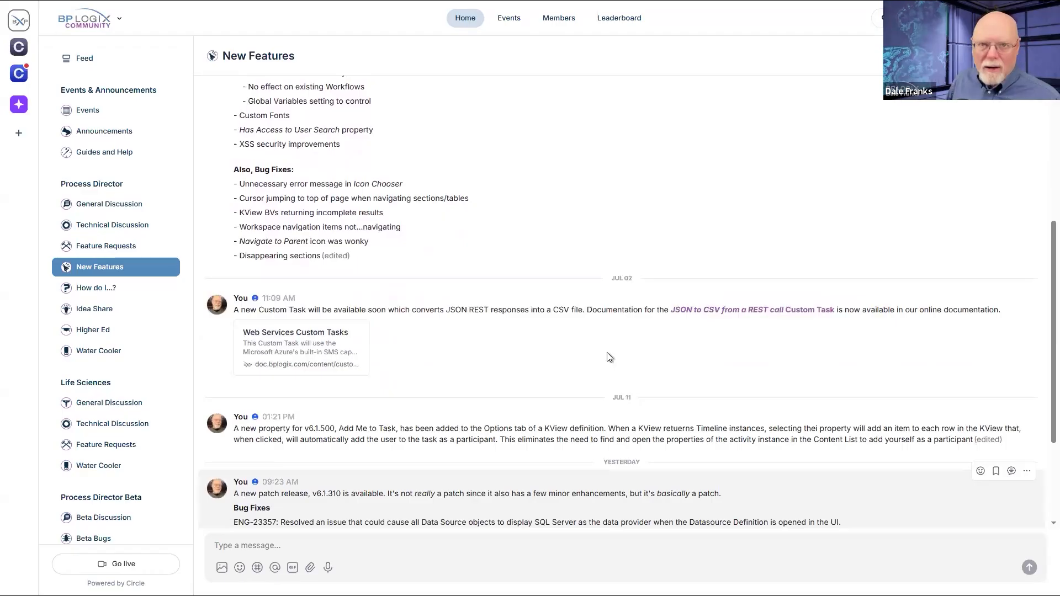
pyautogui.scroll(-3, 609, 358)
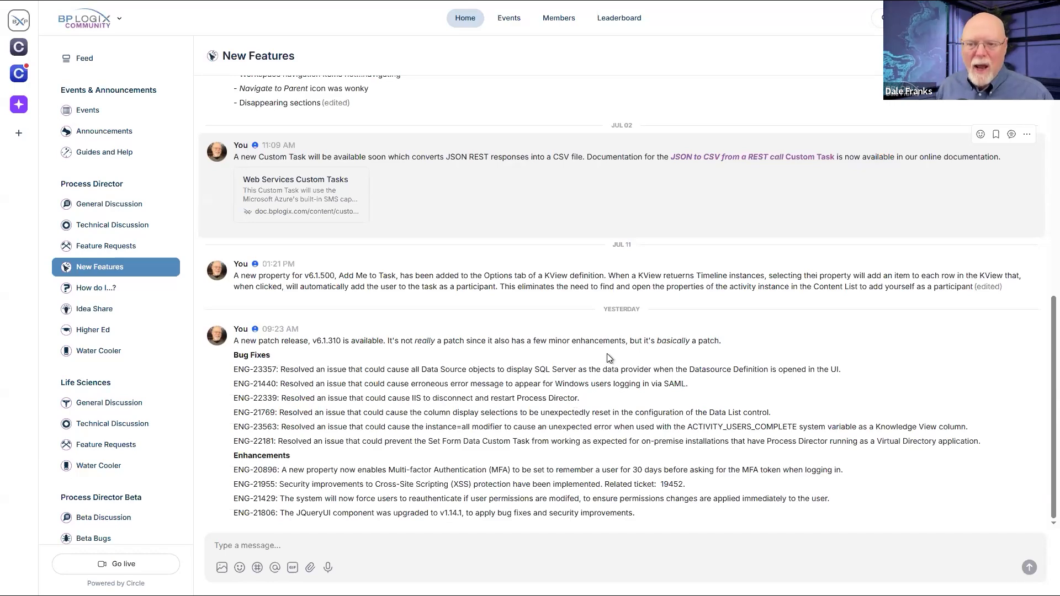
pyautogui.scroll(8, 607, 355)
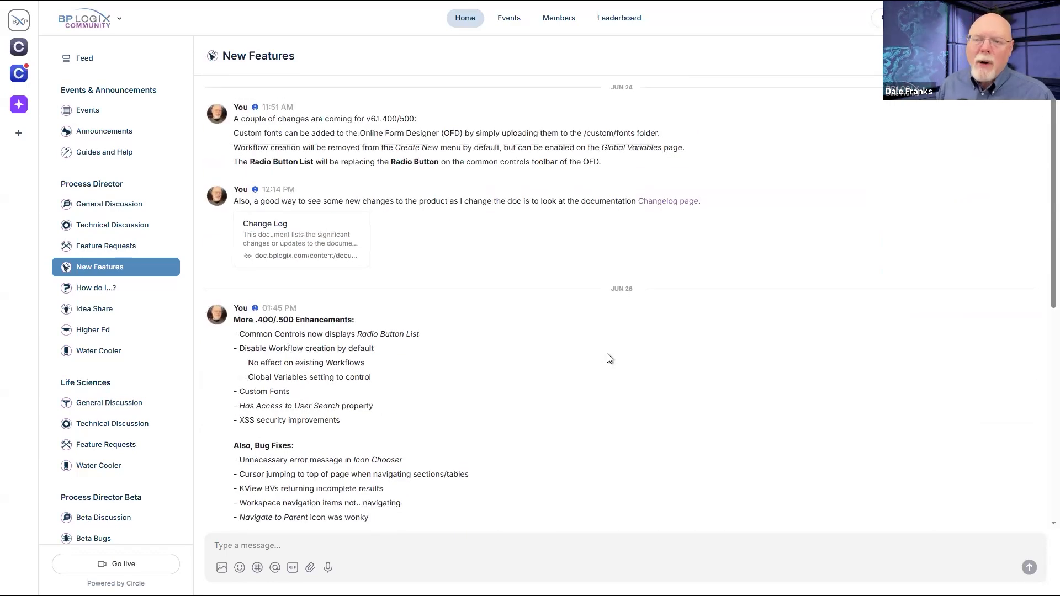
pyautogui.scroll(-8, 607, 353)
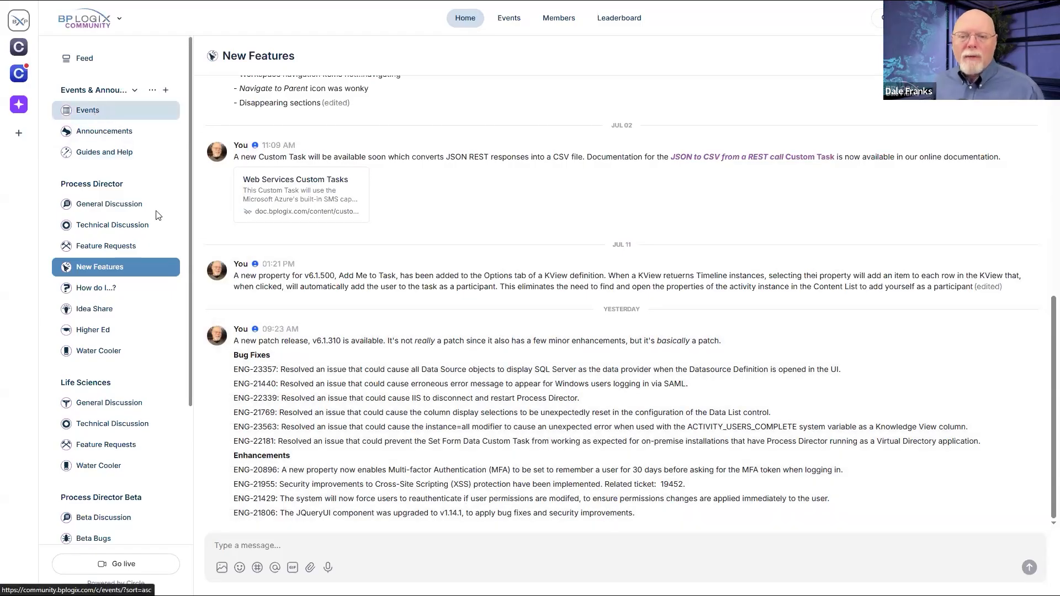
# - Open the Events space and look over the current and next training webinars
pyautogui.click(110, 110)
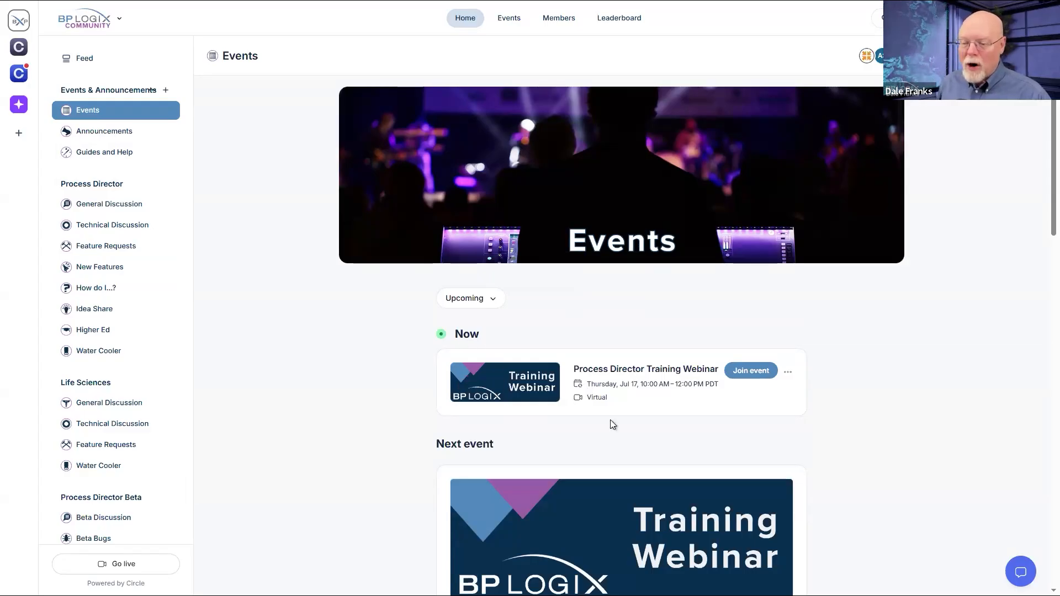
pyautogui.scroll(-3, 555, 407)
pyautogui.scroll(3, 555, 407)
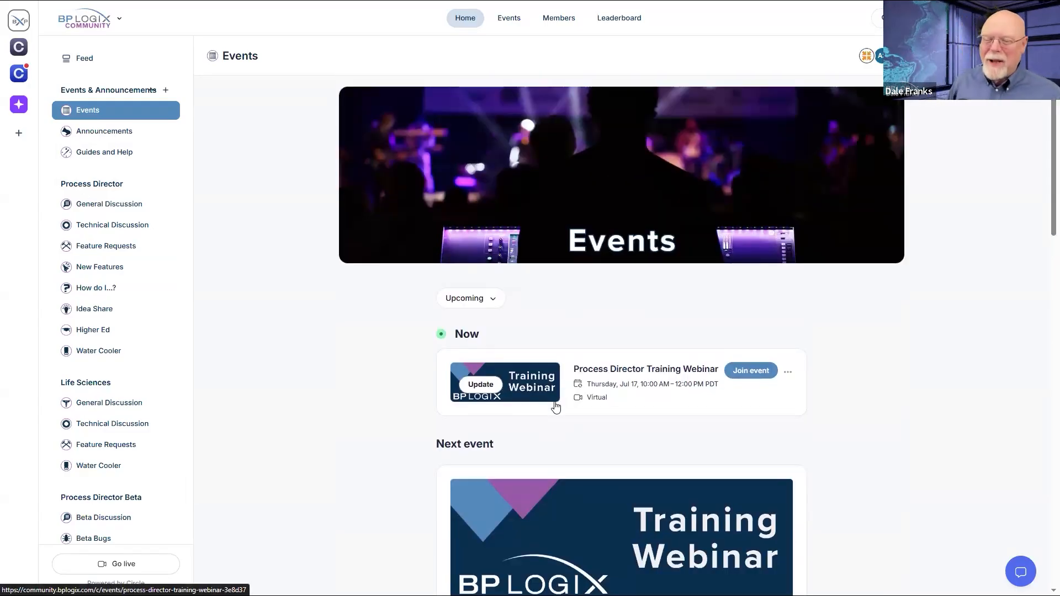
# - View the Welcome! post in the Announcements space and the available guides in the Guides and Help space
pyautogui.click(133, 131)
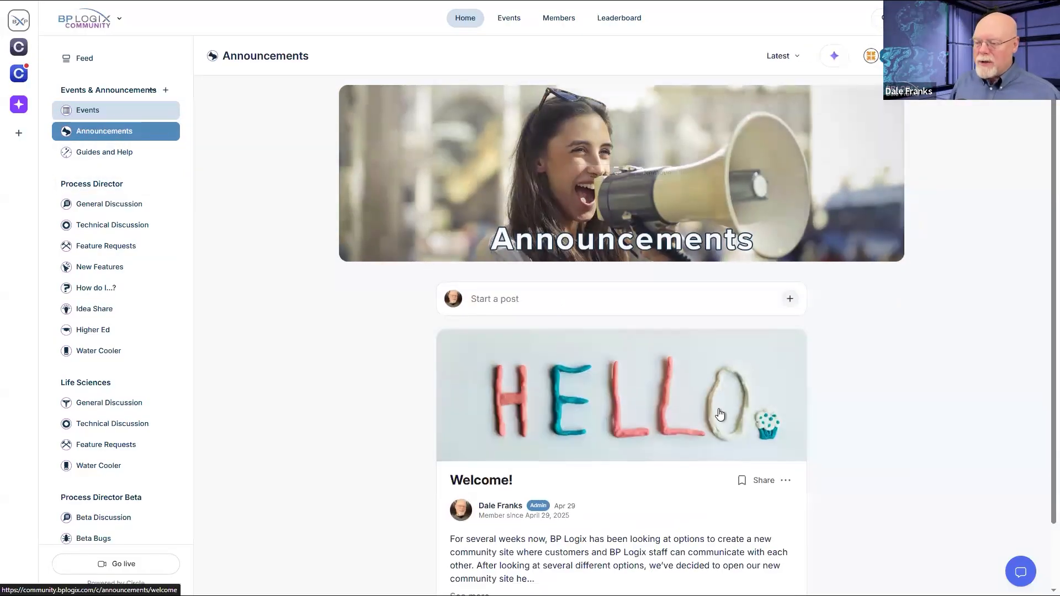
pyautogui.scroll(-1, 720, 414)
pyautogui.scroll(1, 720, 414)
pyautogui.scroll(-1, 720, 414)
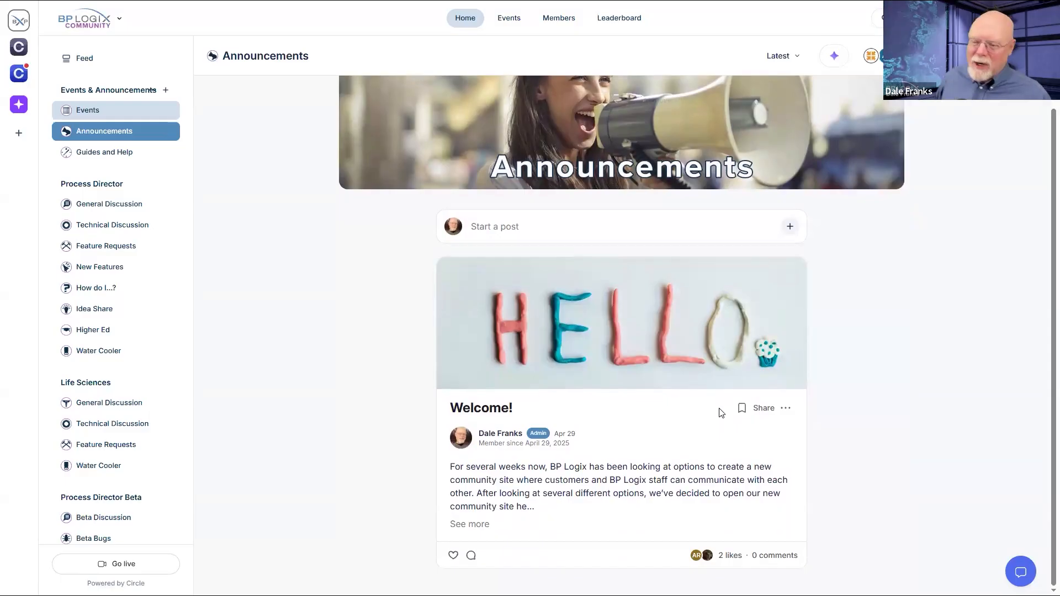
pyautogui.scroll(1, 721, 412)
pyautogui.scroll(-1, 720, 413)
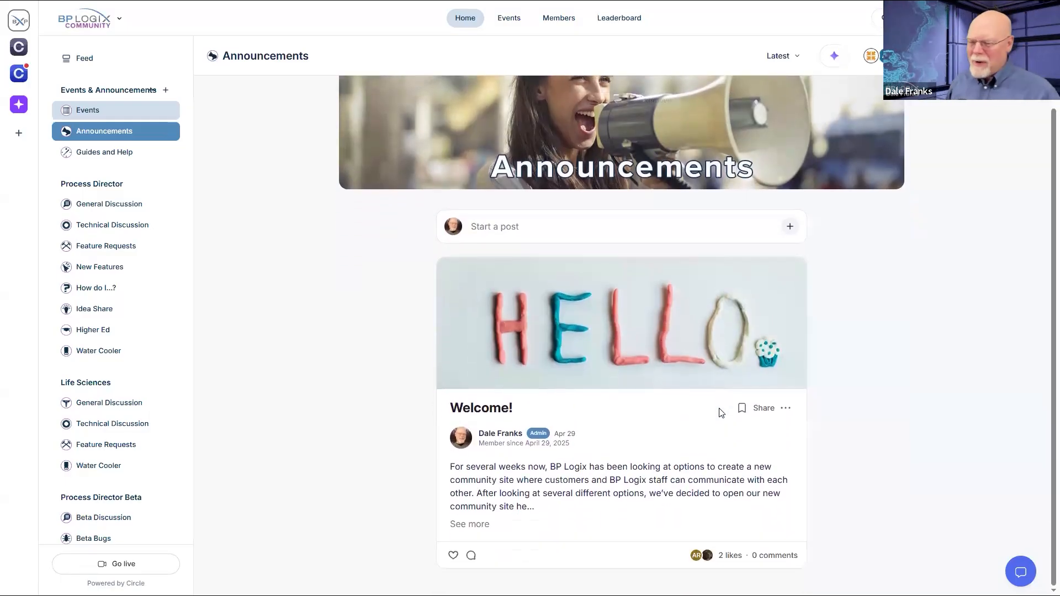
pyautogui.click(110, 155)
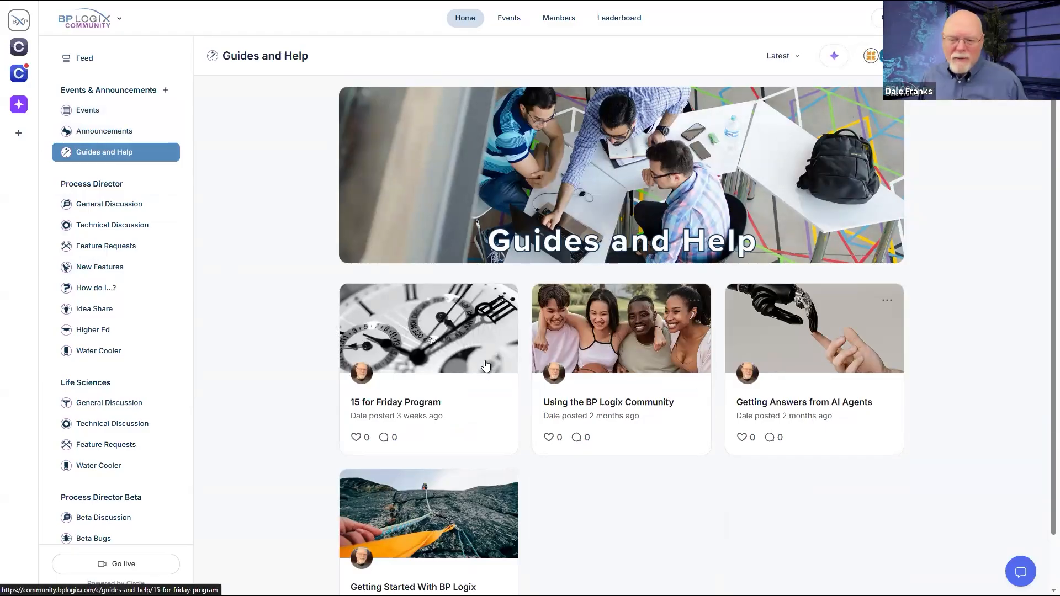
pyautogui.scroll(-1, 442, 465)
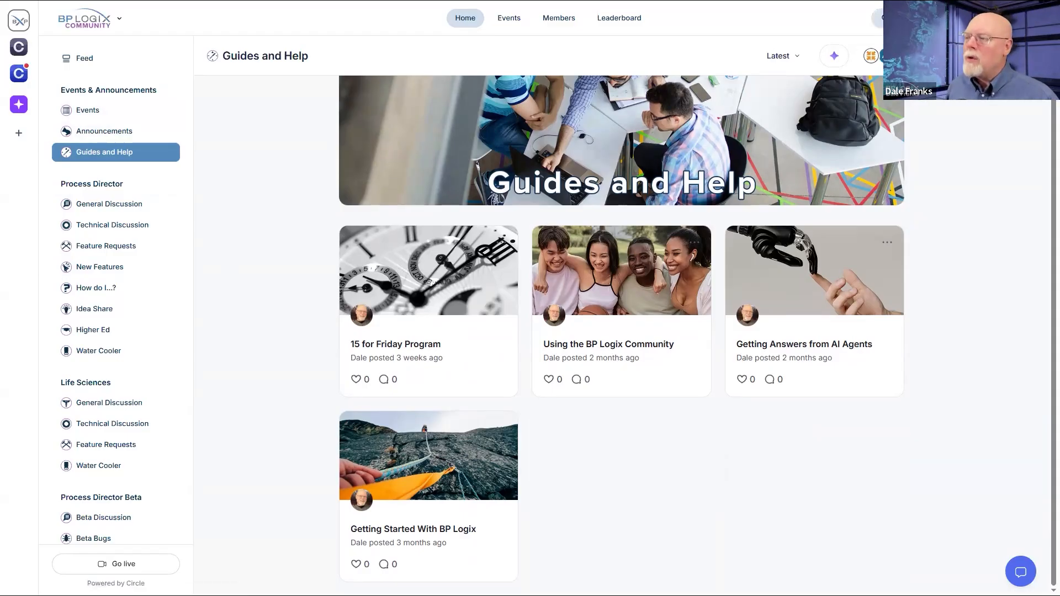
# - Search the community for "proc", put it to the Implementer Agent, read the answer and close the conversation
pyautogui.click(905, 19)
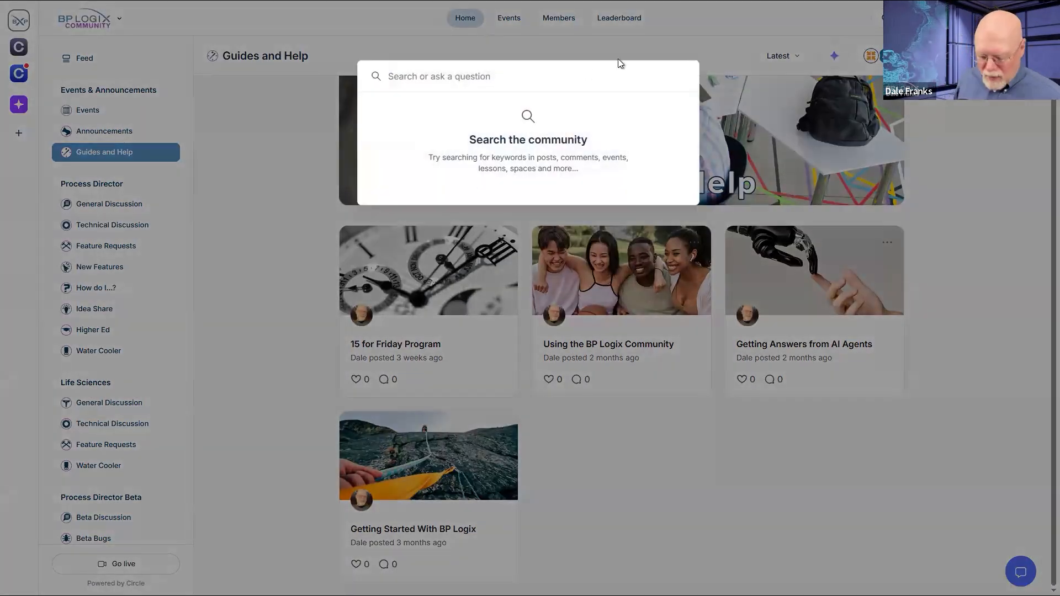
pyautogui.write('pro')
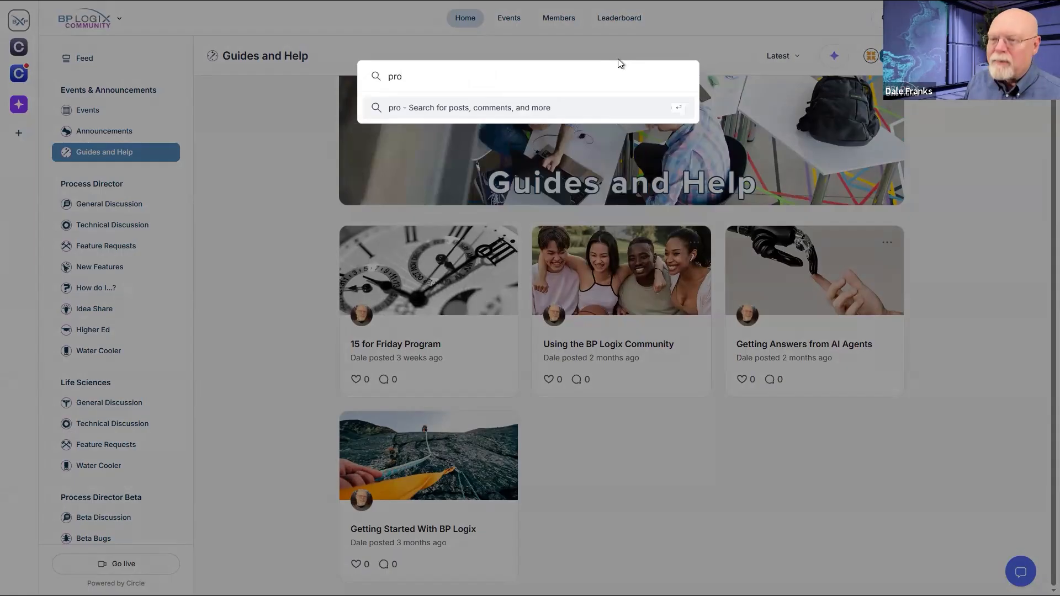
pyautogui.write('c')
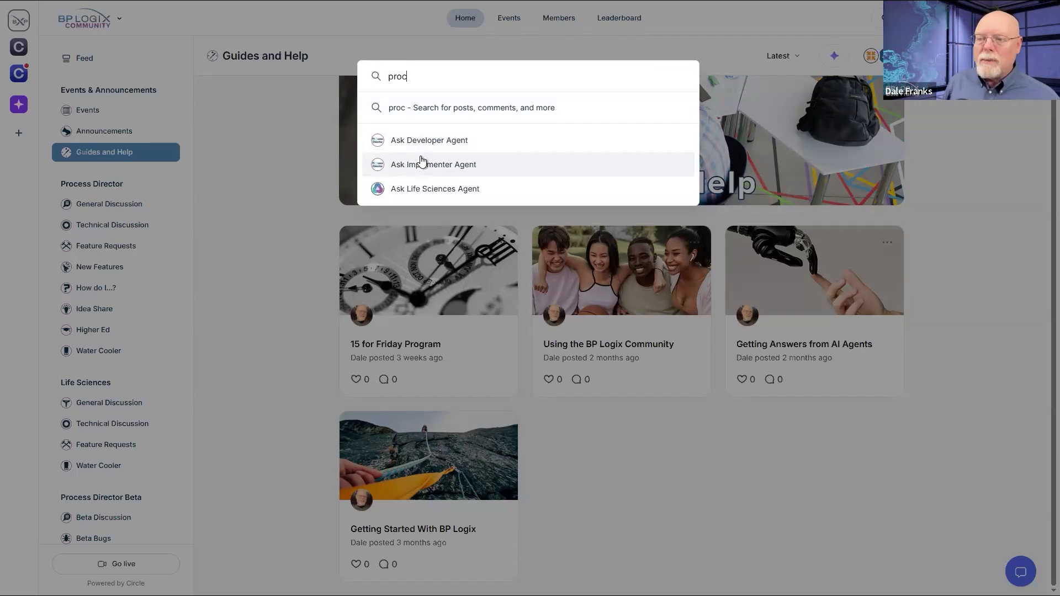
pyautogui.click(416, 167)
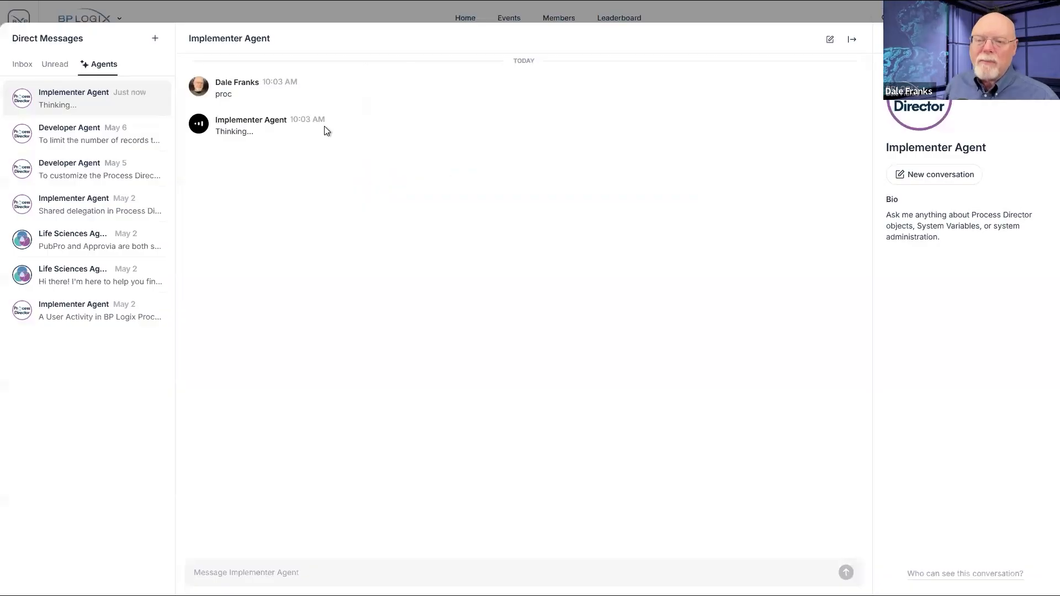
pyautogui.doubleClick(225, 95)
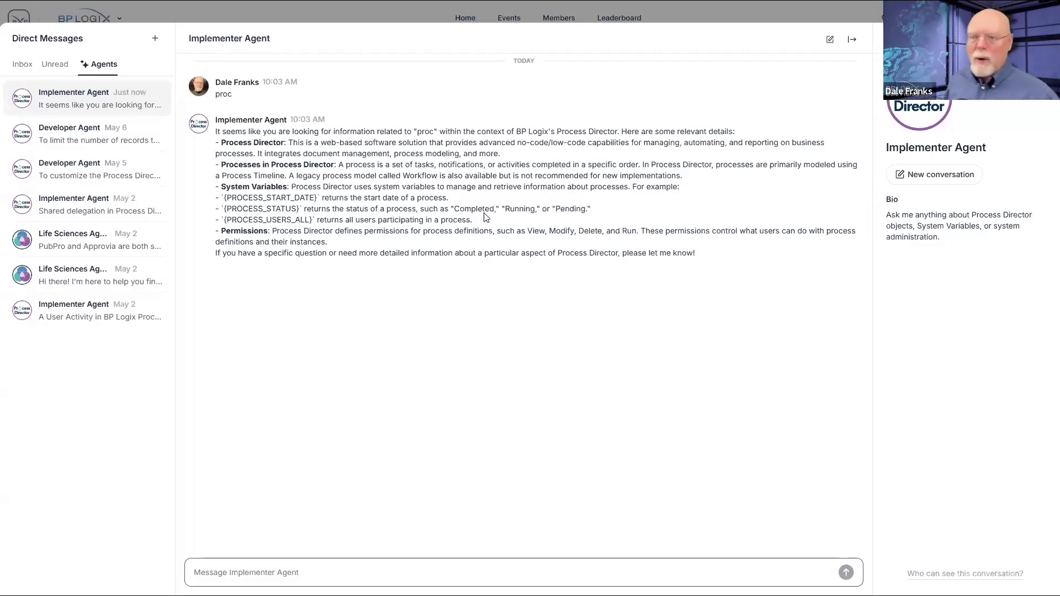
pyautogui.click(348, 90)
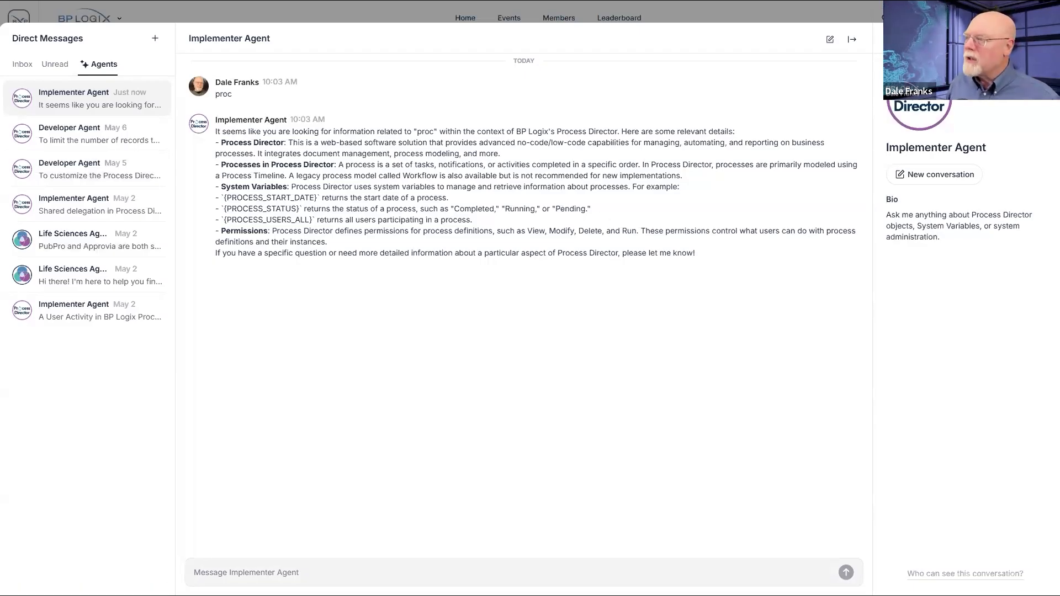
pyautogui.click(865, 14)
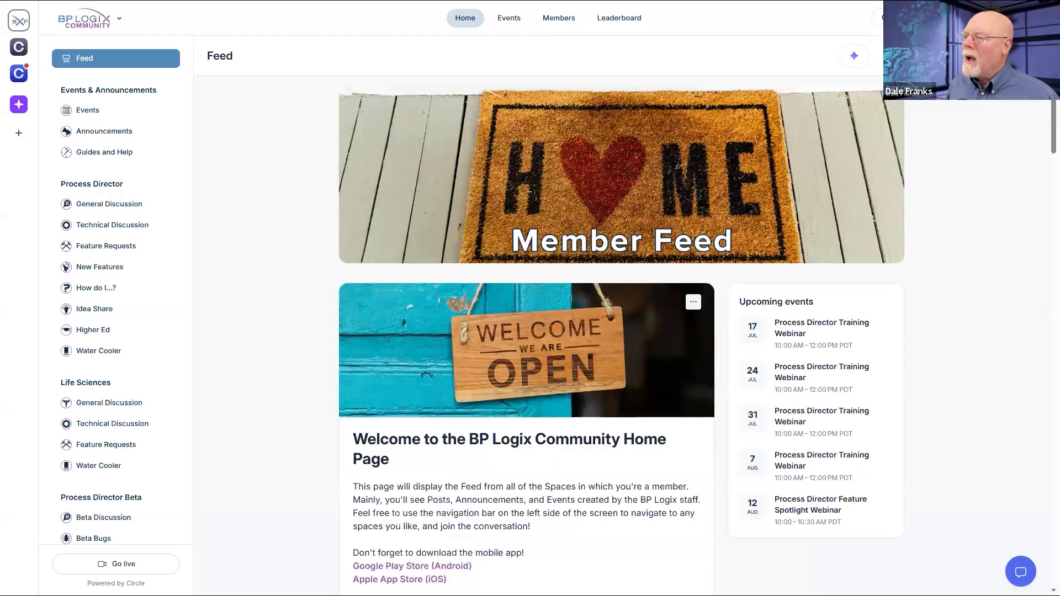
# - View the list of past agent conversations in the direct messages and close it
pyautogui.click(980, 18)
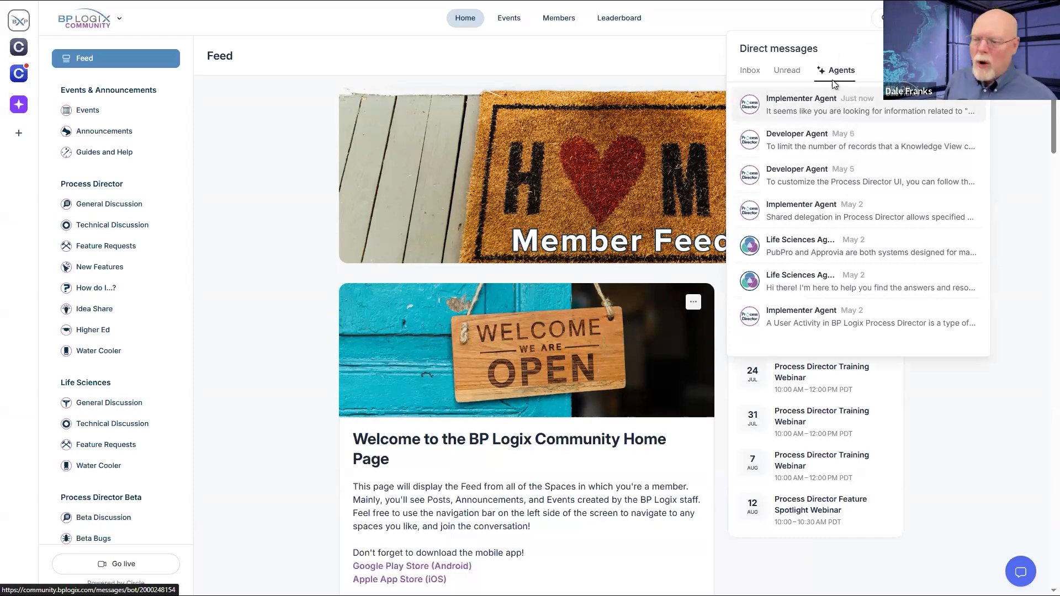
pyautogui.click(261, 238)
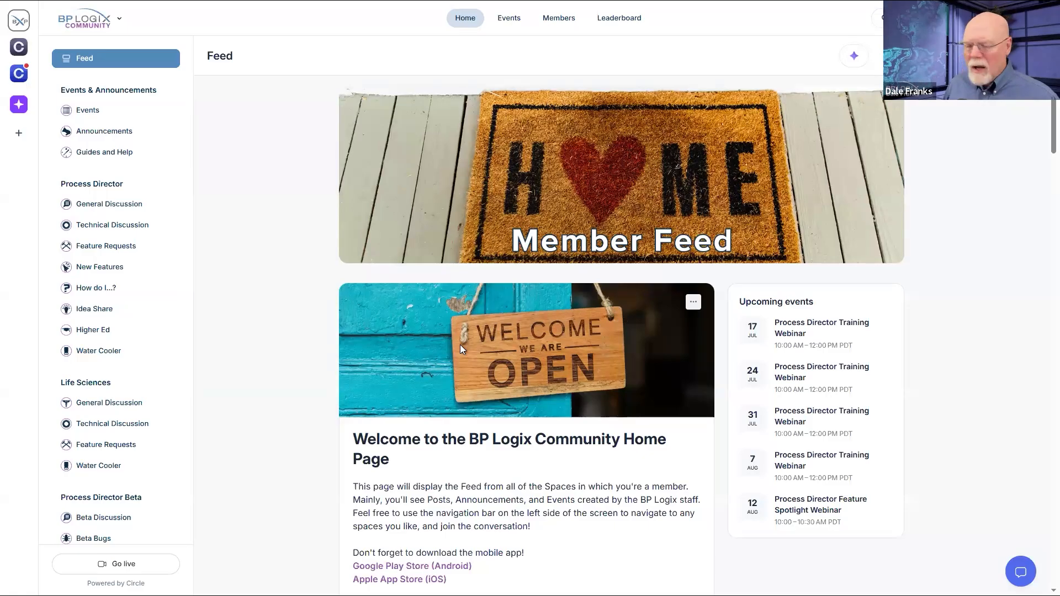
pyautogui.moveTo(464, 239)
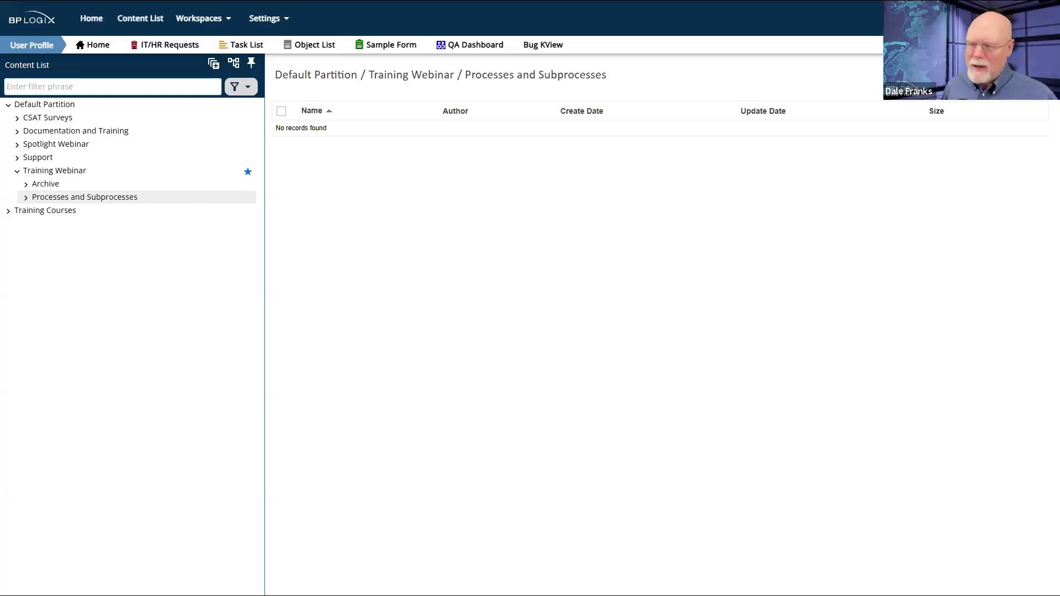
# - In Process Director, create an application named Processes from the Webinar template in the Processes and Subprocesses folder
pyautogui.click(999, 75)
pyautogui.click(977, 90)
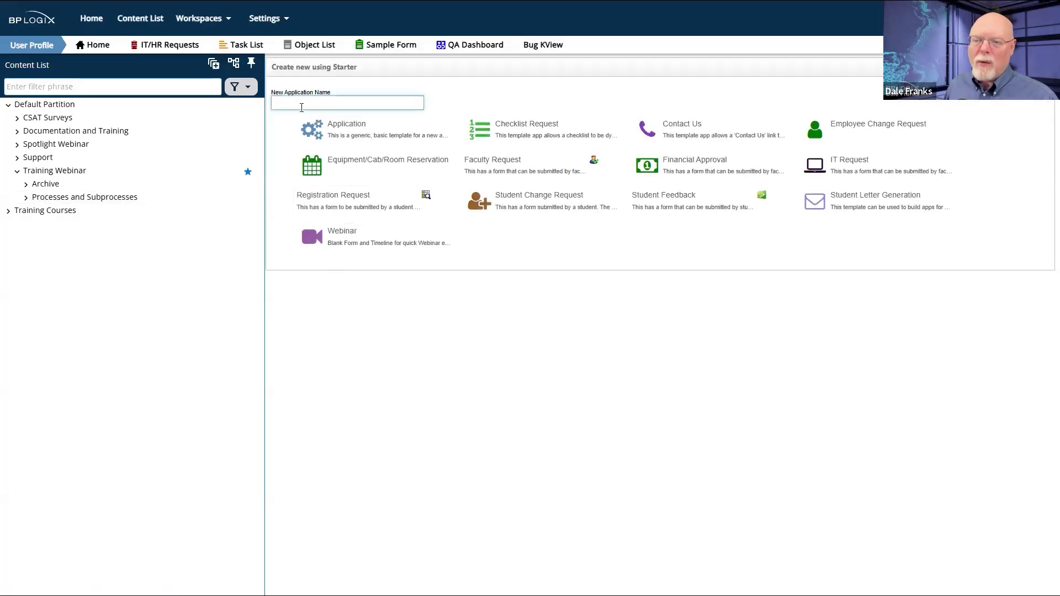
pyautogui.click(418, 102)
pyautogui.write('Pro')
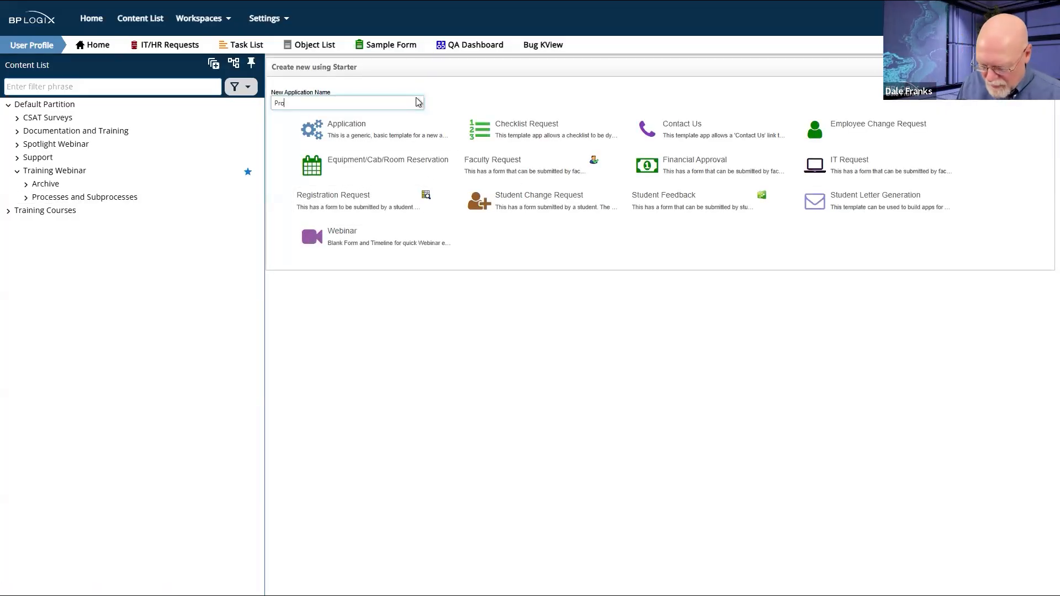
pyautogui.write('cesses')
pyautogui.click(338, 243)
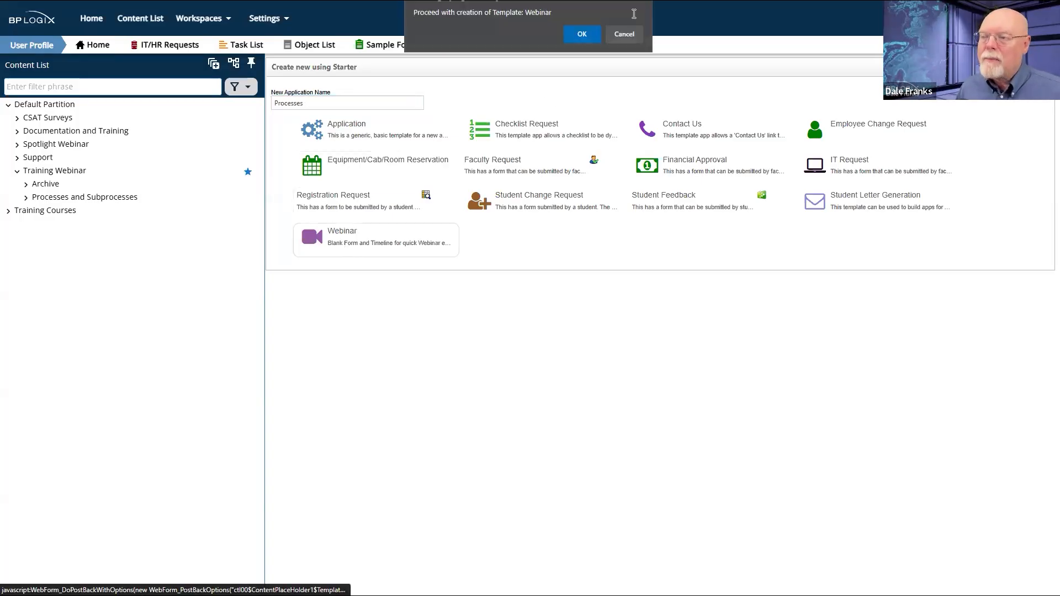
pyautogui.click(581, 35)
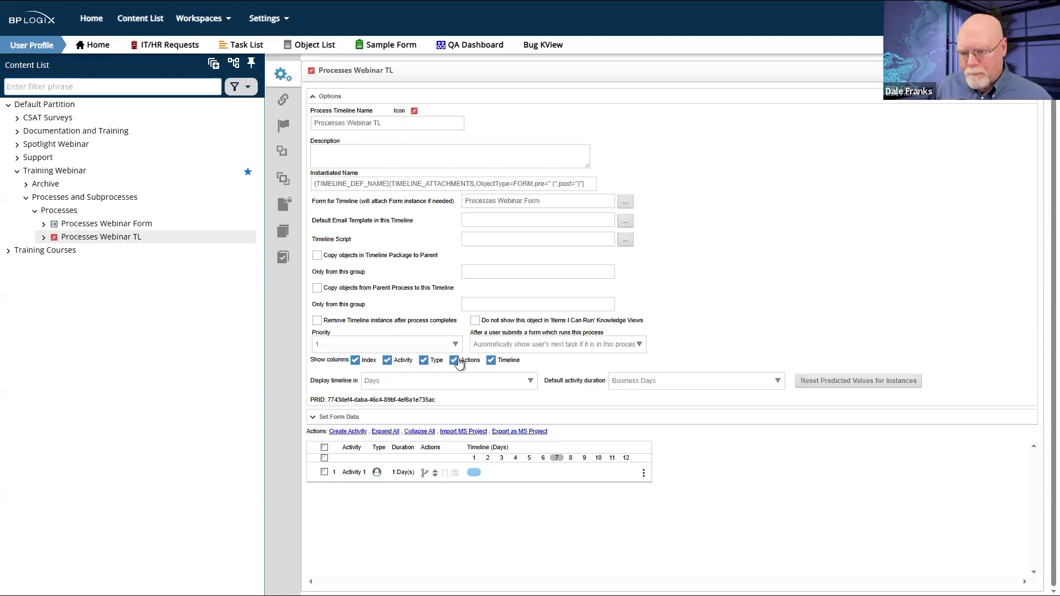
# - Collapse the Options section of the Processes Webinar TL timeline definition
pyautogui.click(329, 96)
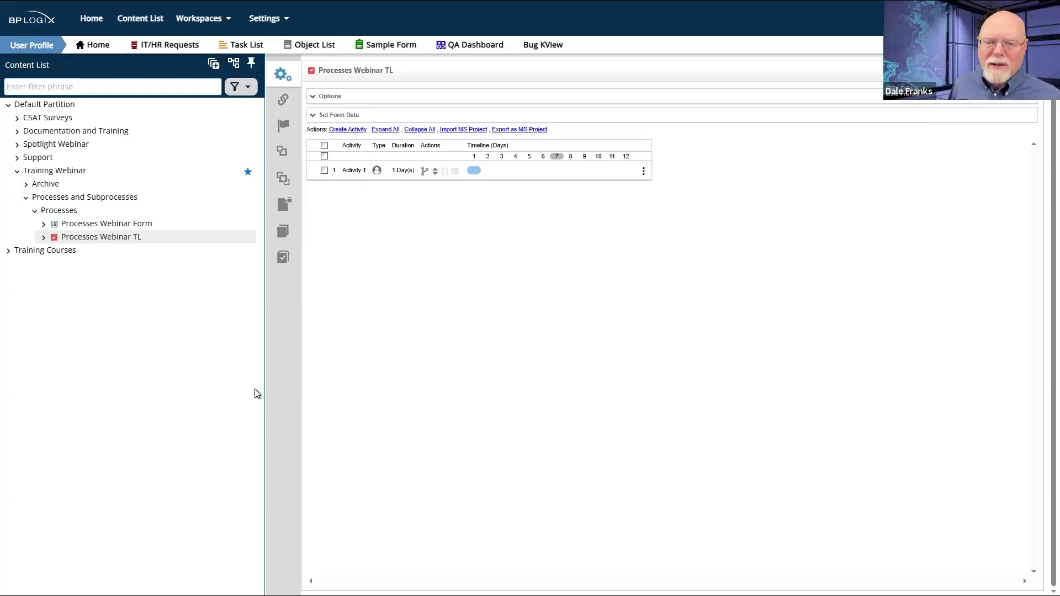
# - Run the Processes Webinar Form from the Processes folder and move its window clear of the content list
pyautogui.click(75, 214)
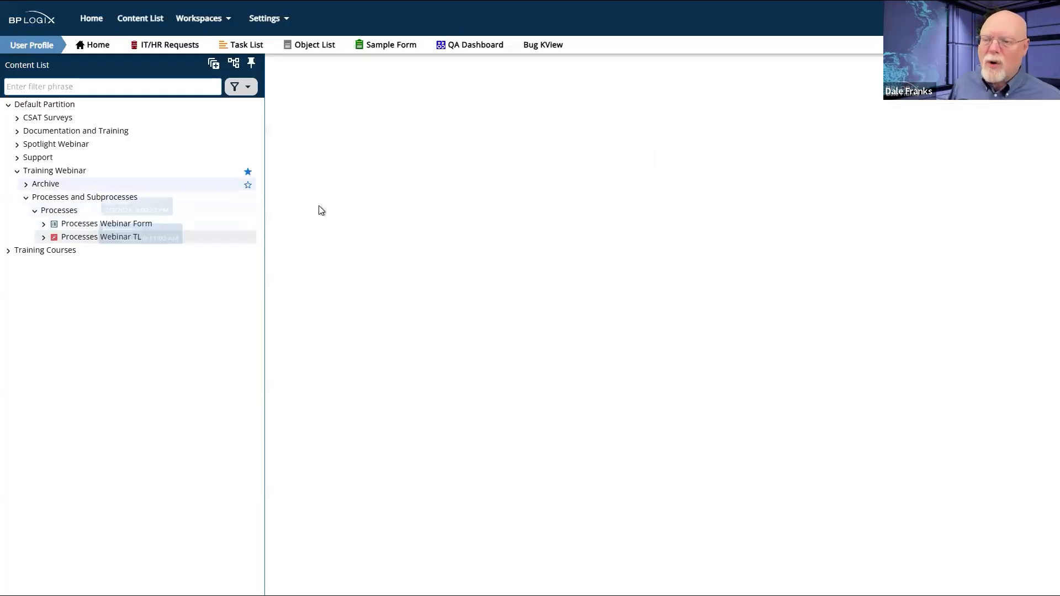
pyautogui.click(281, 130)
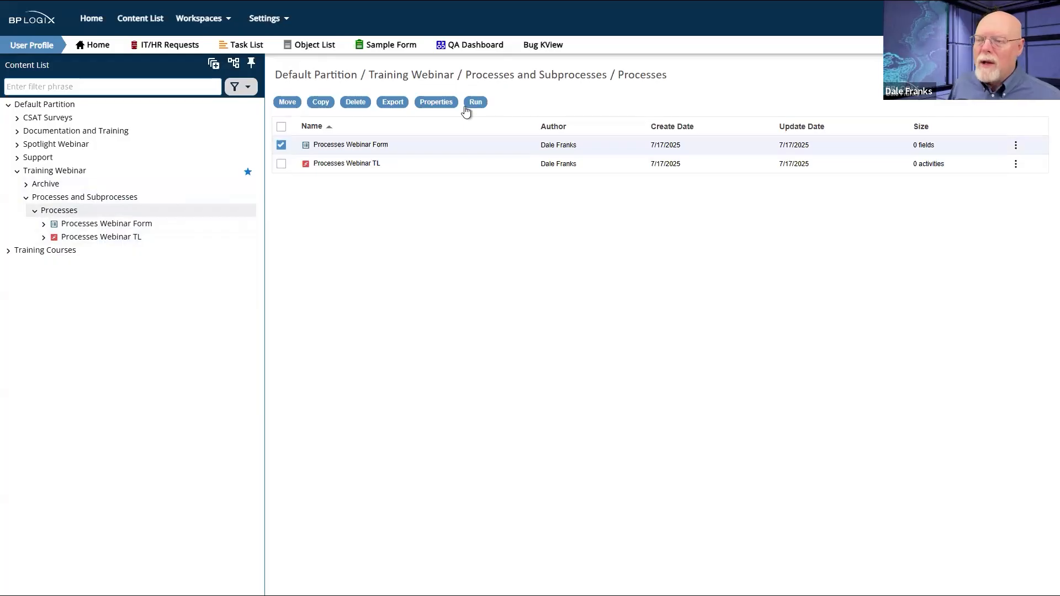
pyautogui.click(483, 102)
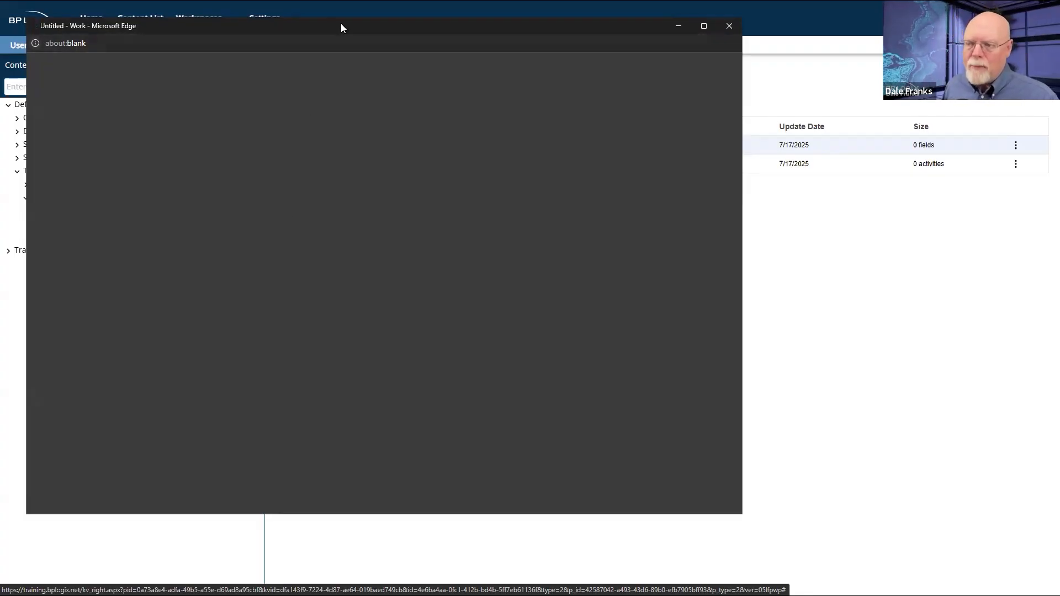
pyautogui.moveTo(340, 23); pyautogui.dragTo(615, 62)
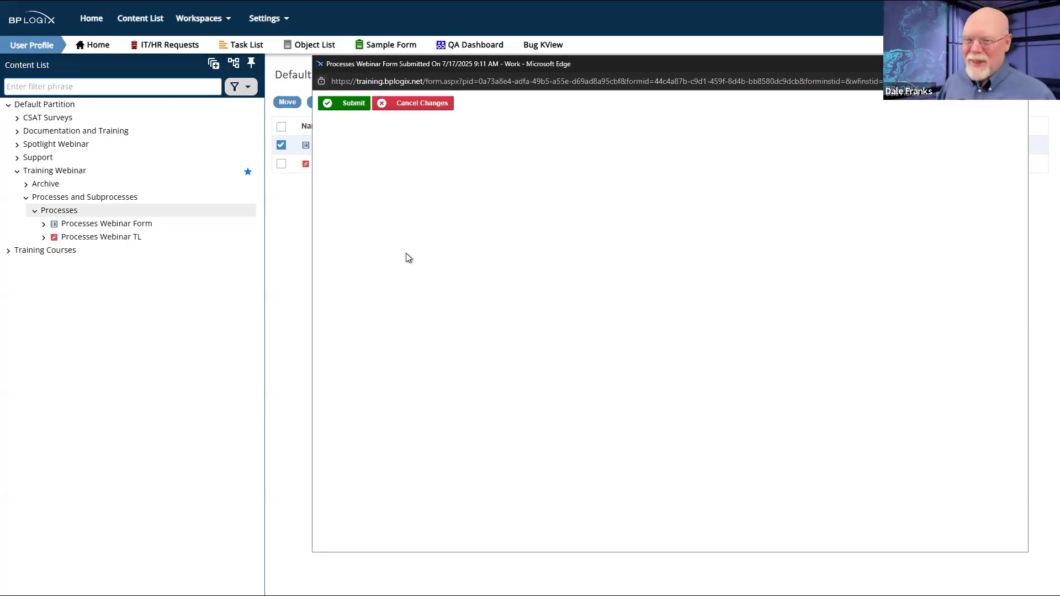
# - Submit the Processes Webinar Form and close the task form window that follows without completing the task
pyautogui.click(358, 108)
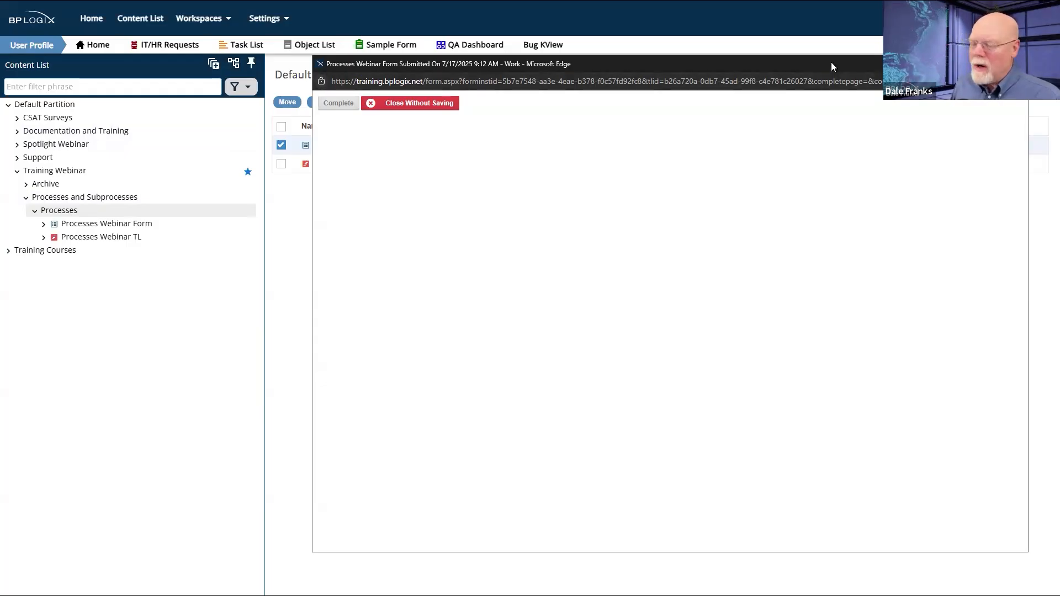
pyautogui.click(1016, 64)
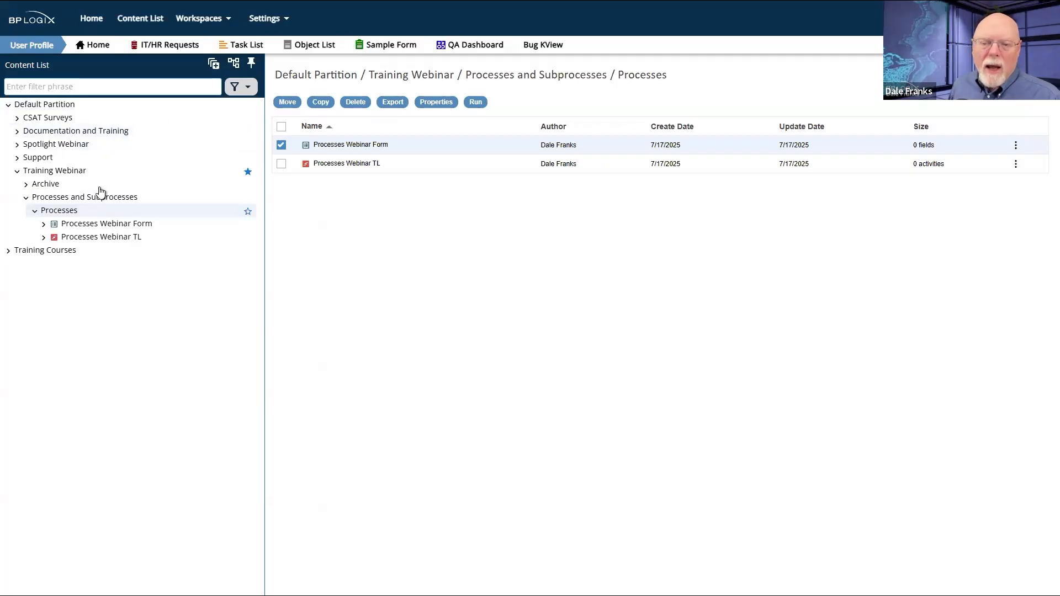
# - Open the running instance in the Active Timelines of Processes Webinar TL and view the form attached in its Timeline Items
pyautogui.click(43, 238)
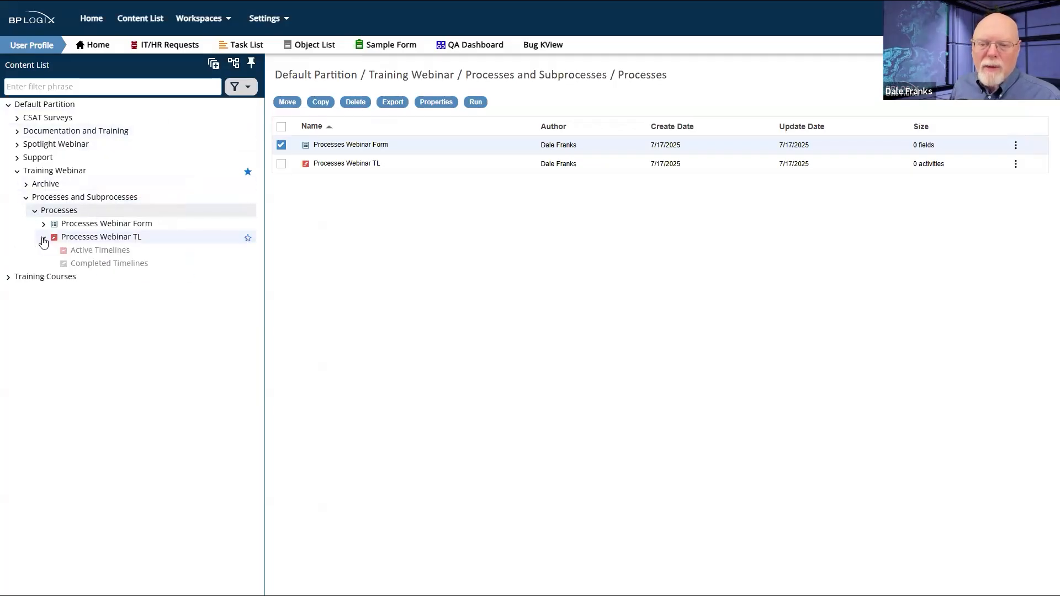
pyautogui.click(84, 251)
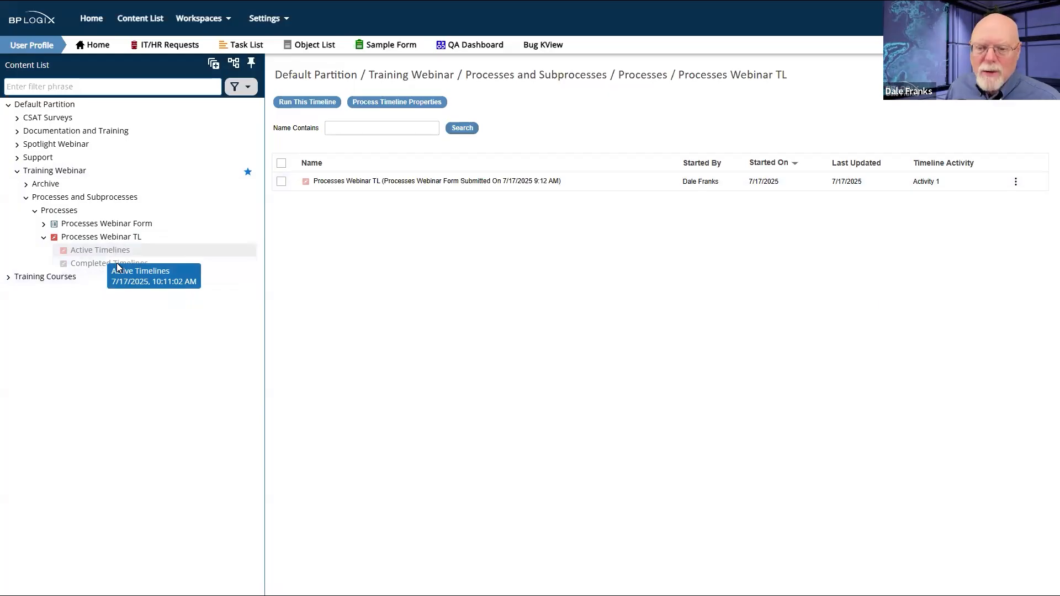
pyautogui.click(397, 186)
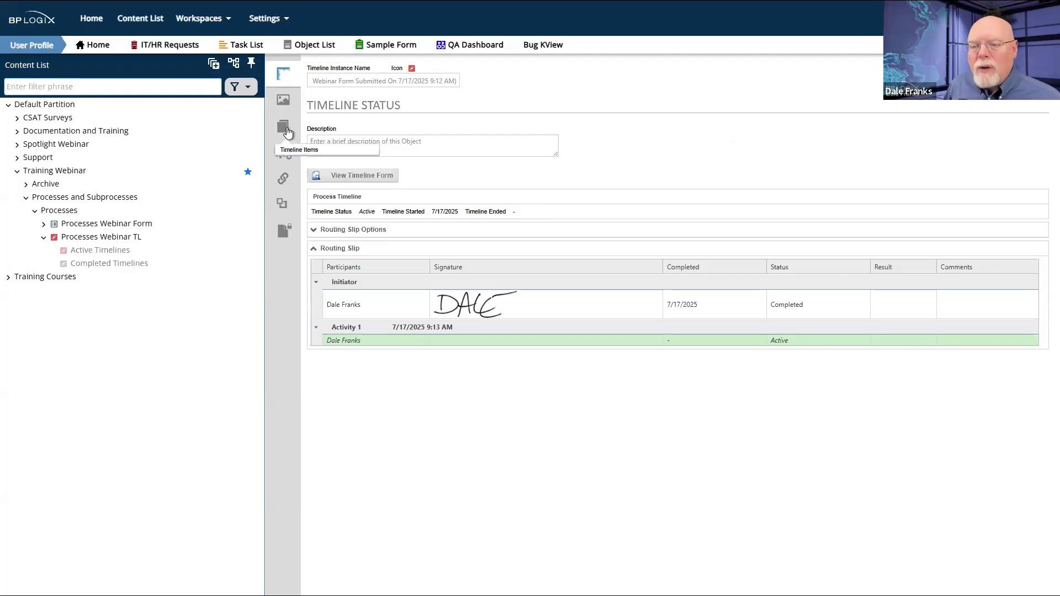
pyautogui.click(287, 131)
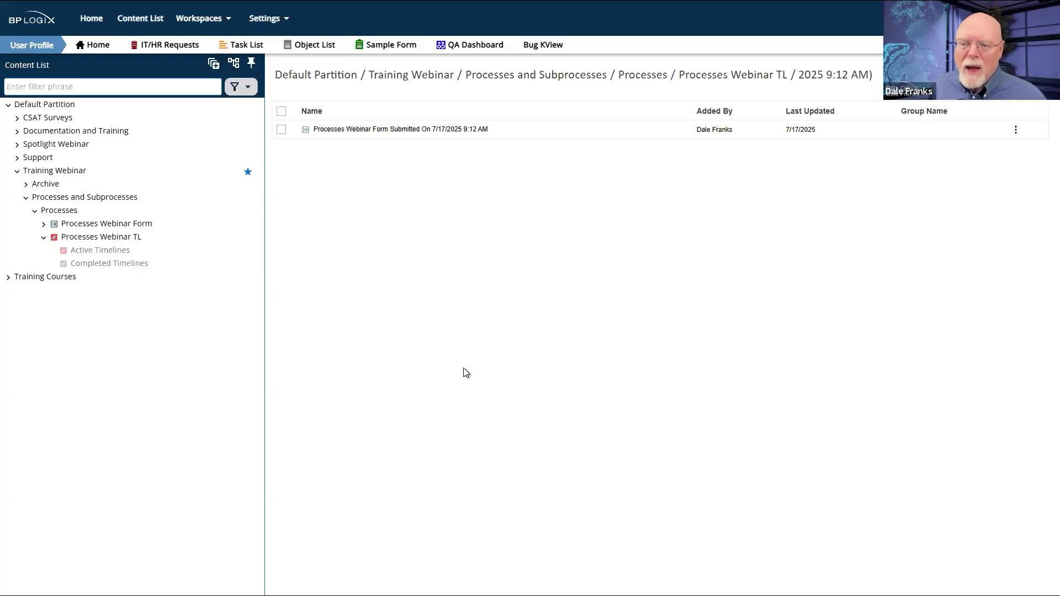
pyautogui.click(325, 130)
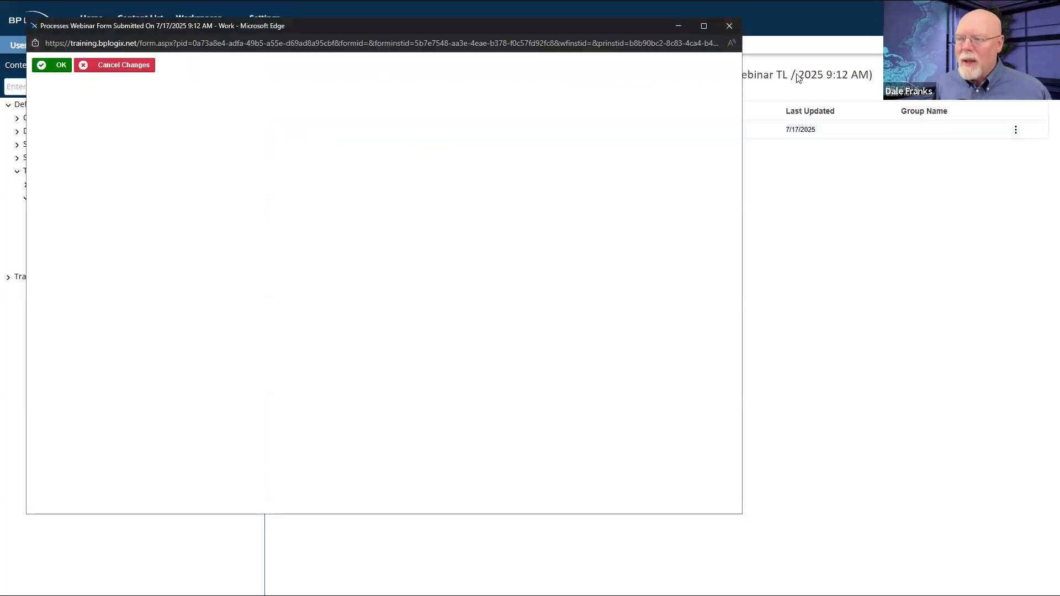
pyautogui.click(732, 28)
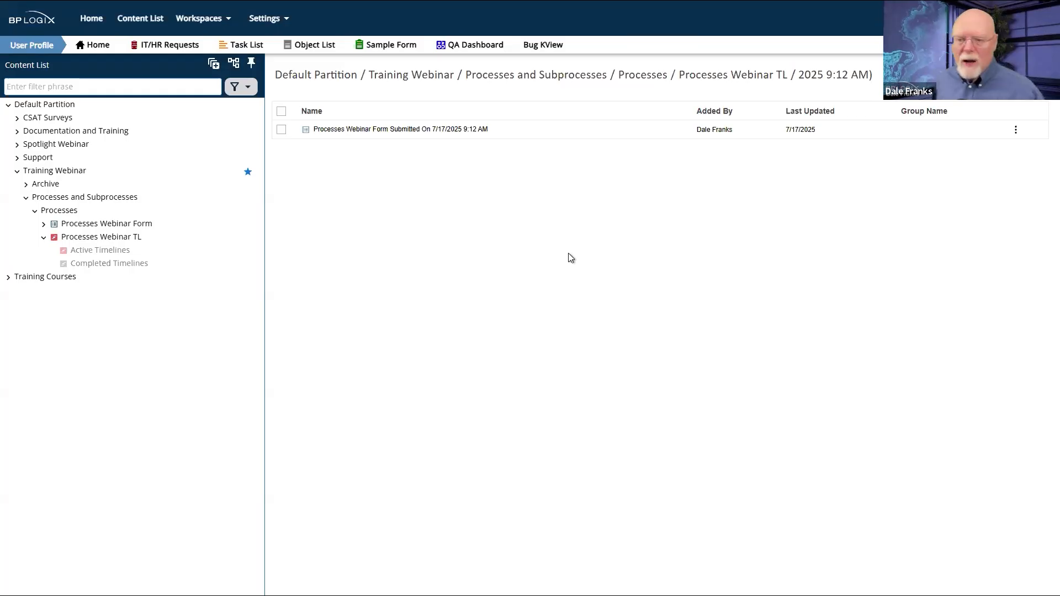
# - Review the running instance's Timeline Status and return to the Active Timelines list of Processes Webinar TL
pyautogui.click(135, 251)
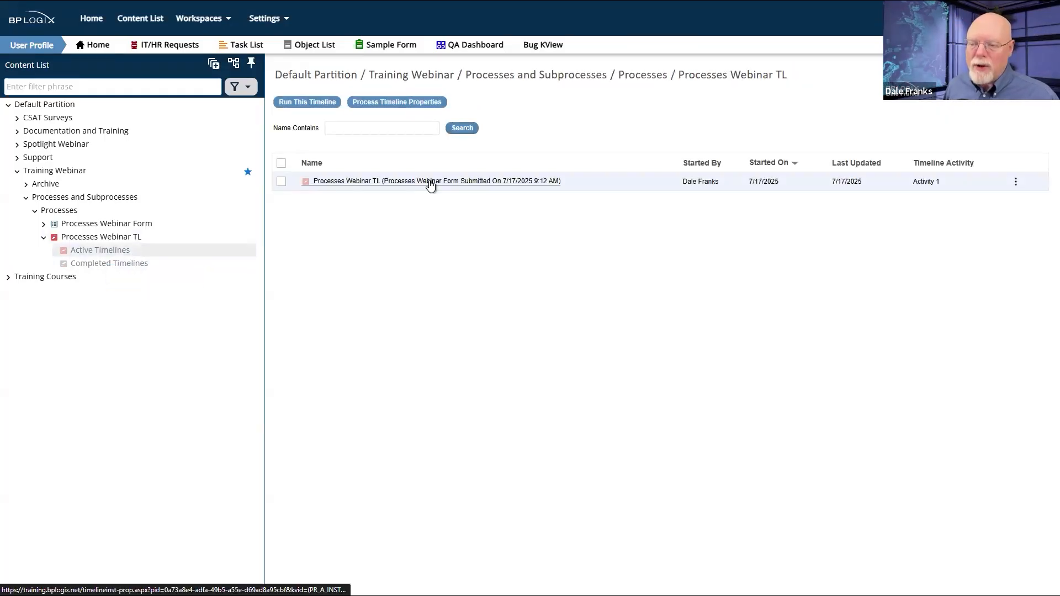
pyautogui.click(431, 184)
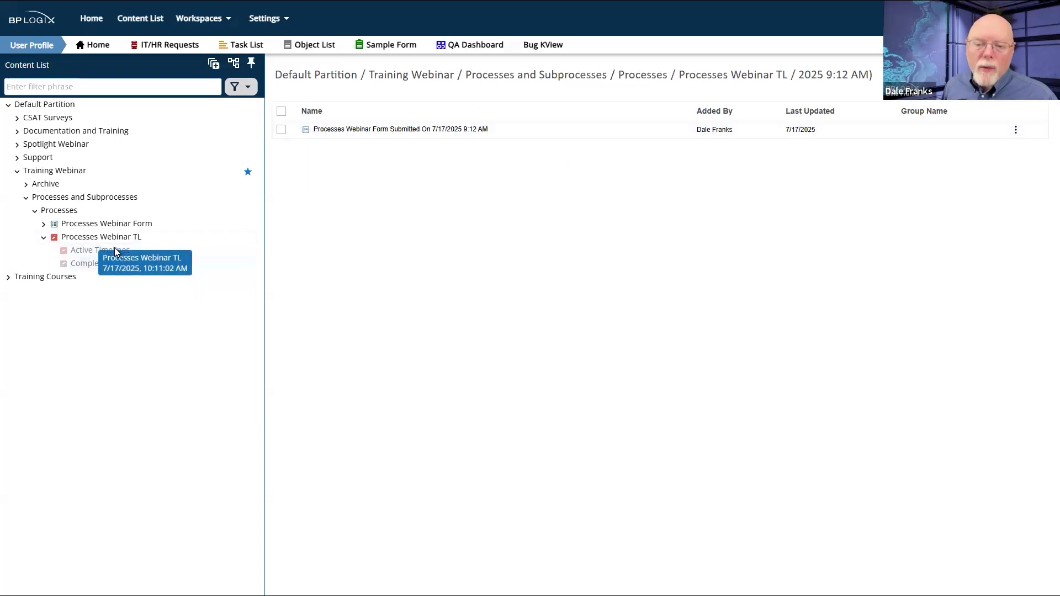
pyautogui.click(84, 255)
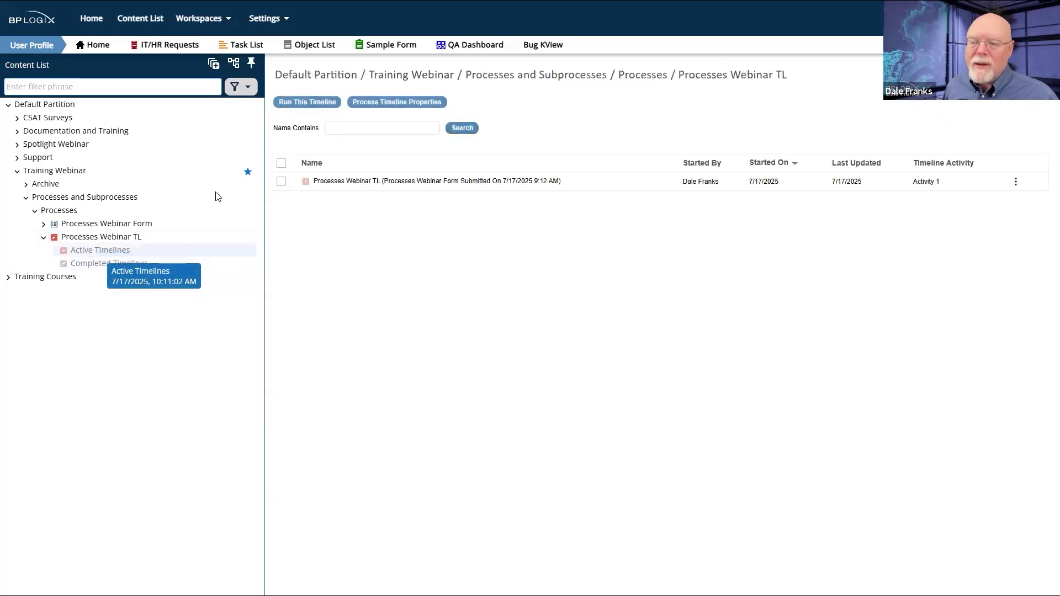
pyautogui.click(337, 182)
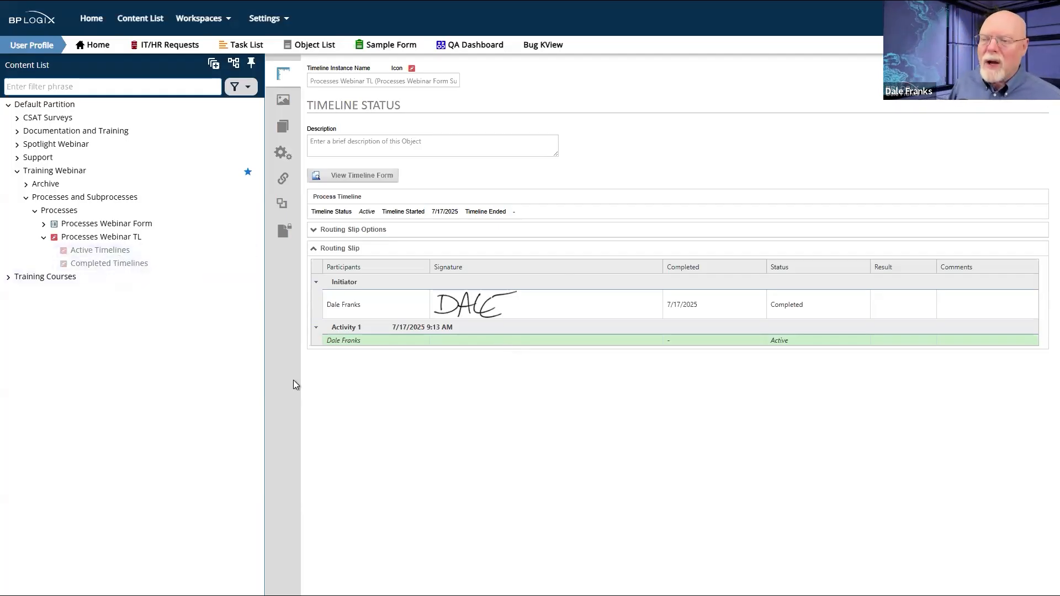
pyautogui.click(127, 252)
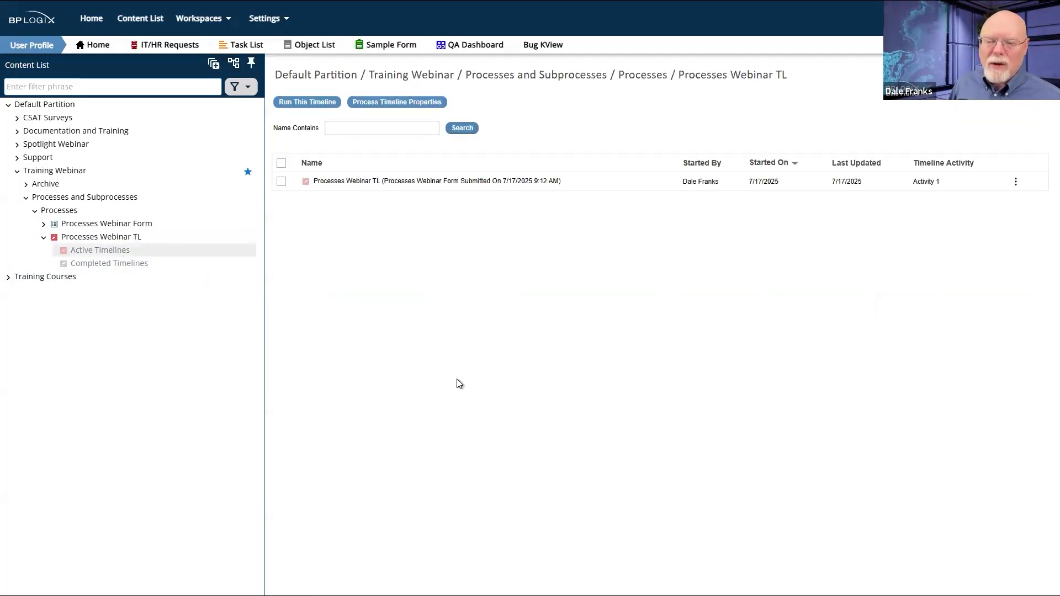
pyautogui.click(396, 129)
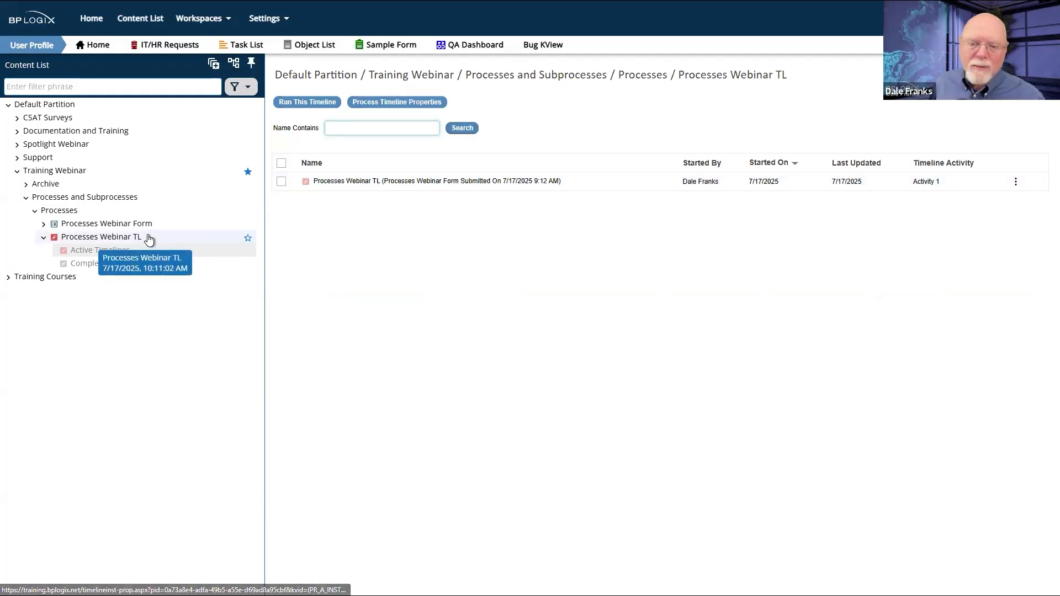
# - Examine how the Instantiated Name is composed in the options of the Processes Webinar TL definition, including its timeline name and form attachment variables
pyautogui.click(121, 240)
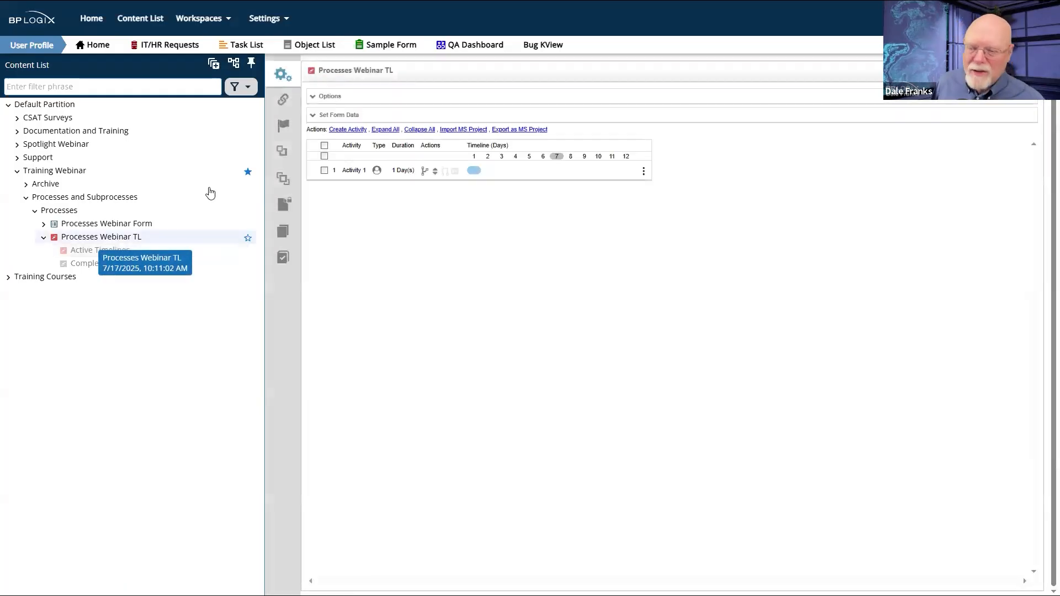
pyautogui.click(336, 98)
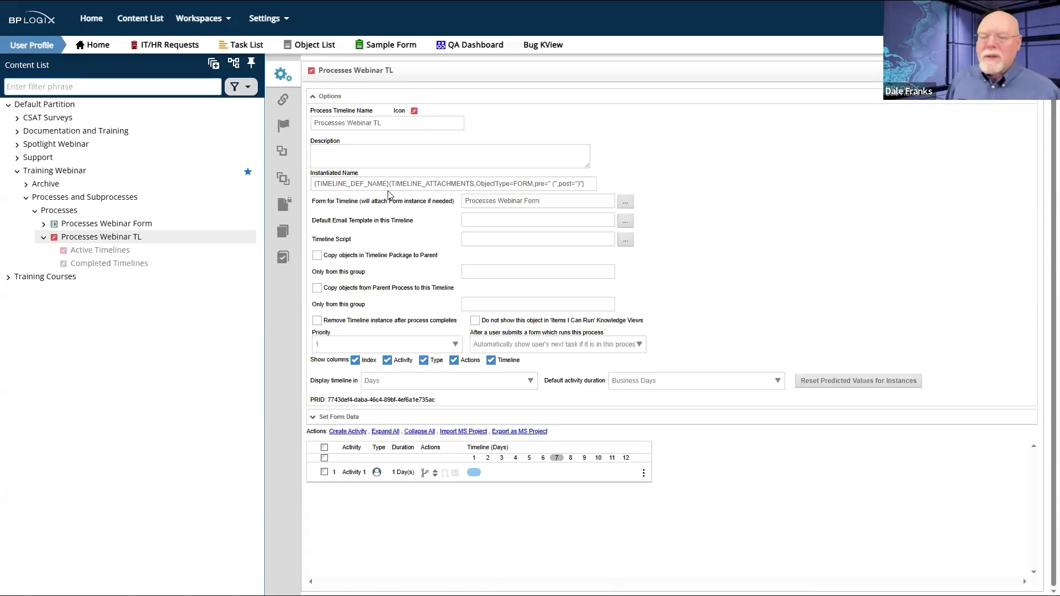
pyautogui.click(313, 184)
pyautogui.moveTo(313, 184); pyautogui.dragTo(390, 185)
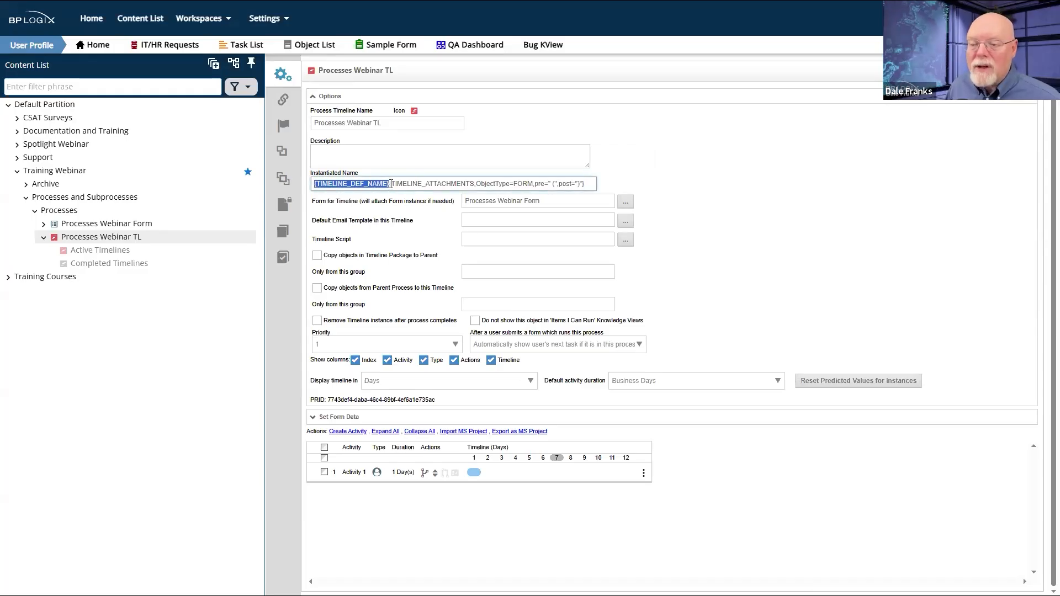
pyautogui.moveTo(390, 123); pyautogui.dragTo(314, 140)
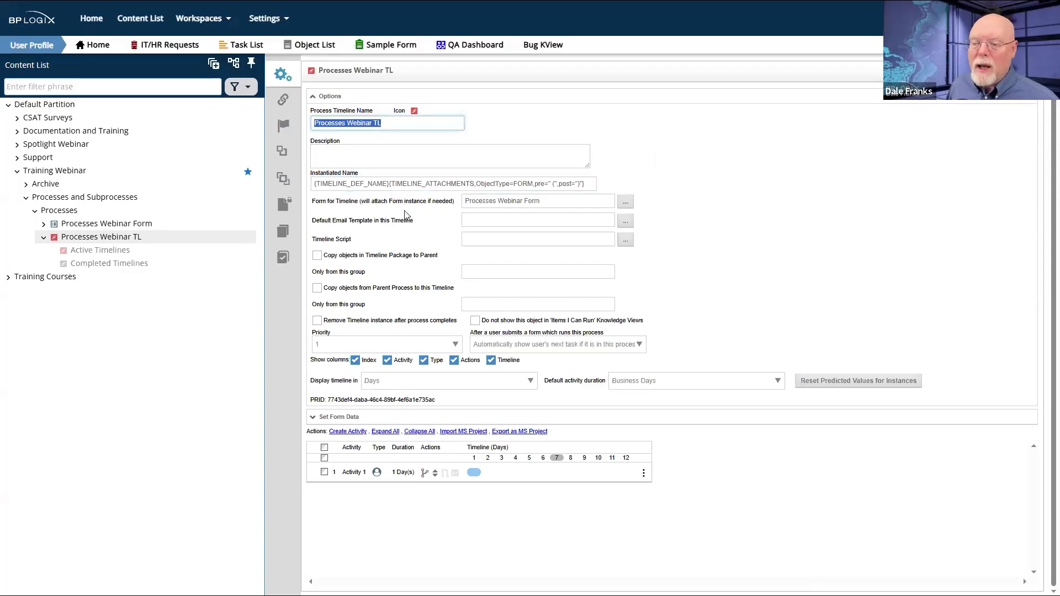
pyautogui.moveTo(394, 184); pyautogui.dragTo(537, 185)
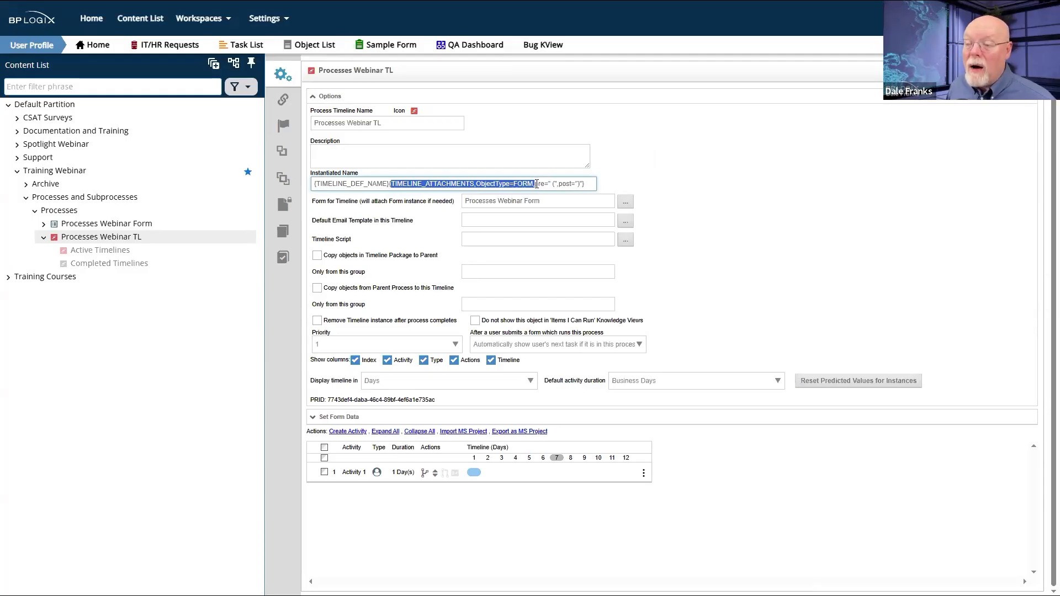
pyautogui.moveTo(555, 184); pyautogui.dragTo(590, 183)
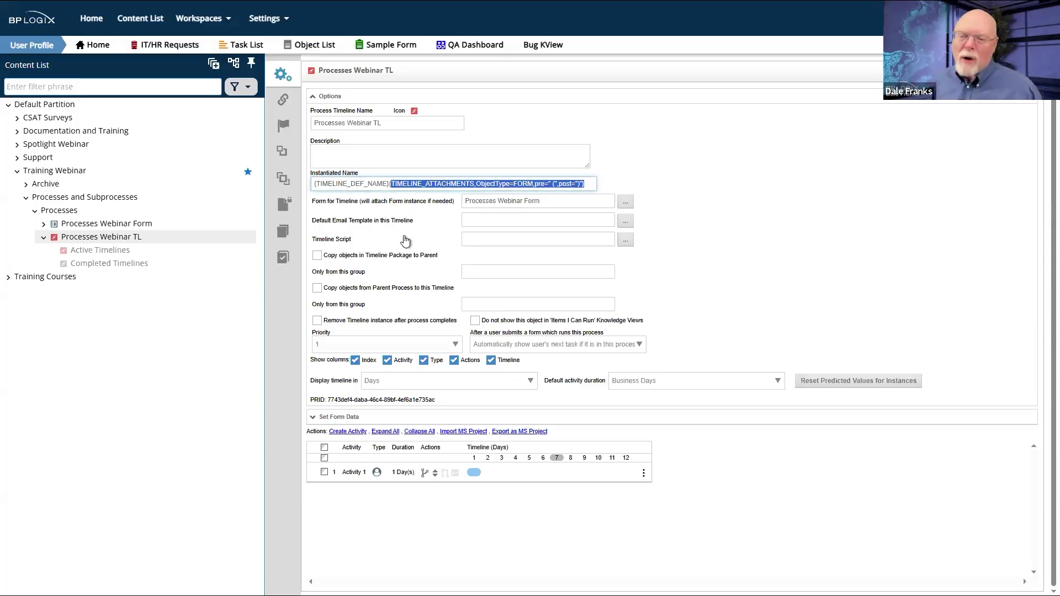
pyautogui.moveTo(323, 187); pyautogui.dragTo(350, 185)
pyautogui.moveTo(496, 176); pyautogui.dragTo(609, 180)
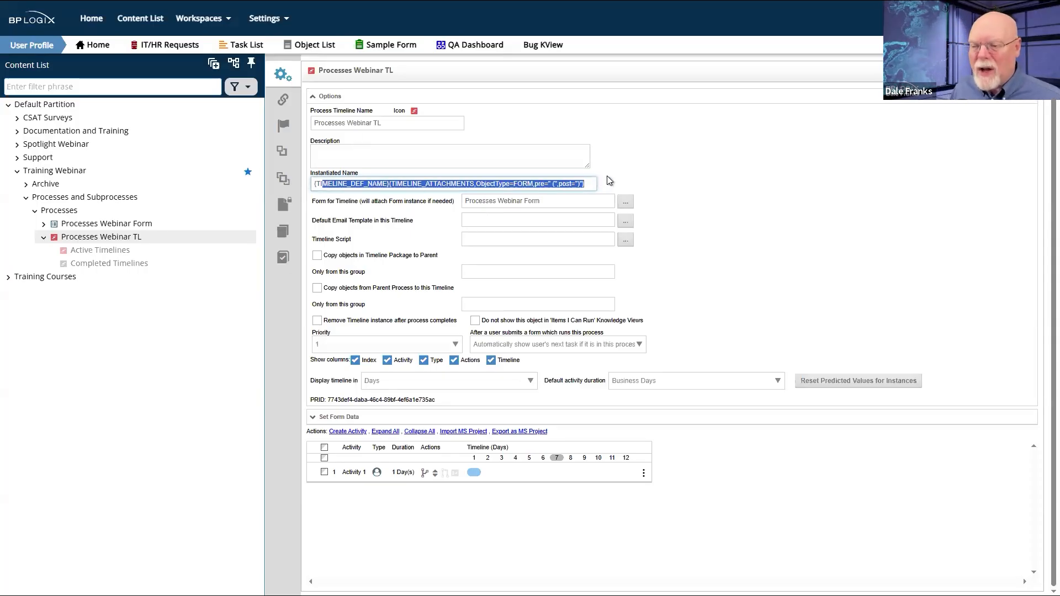
pyautogui.click(453, 198)
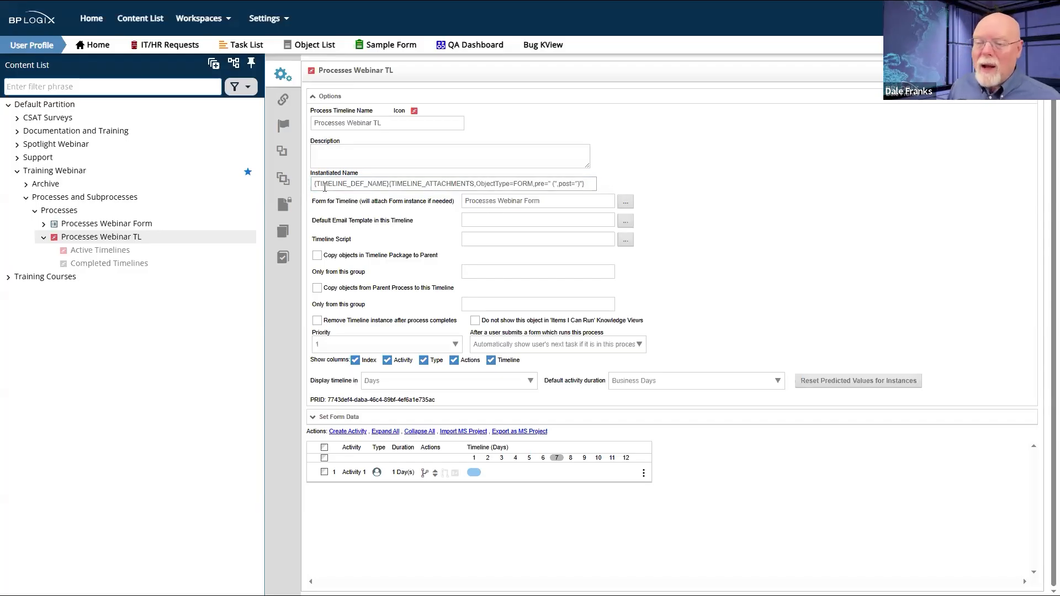
pyautogui.moveTo(314, 182); pyautogui.dragTo(638, 185)
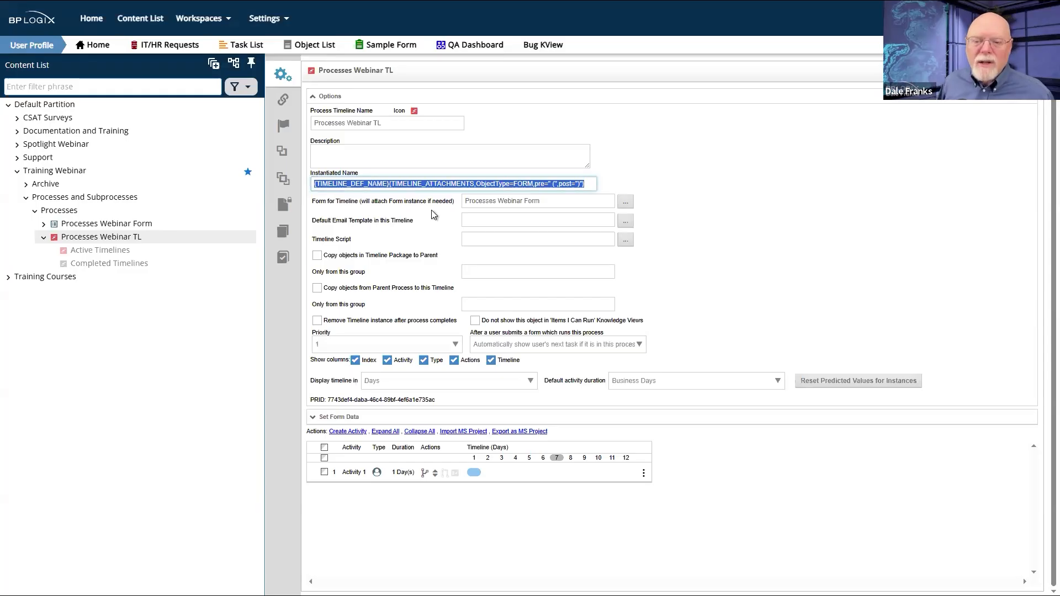
# - Reopen the running instance from Active Timelines, view its Routing Slip Options and collapse them again
pyautogui.click(73, 255)
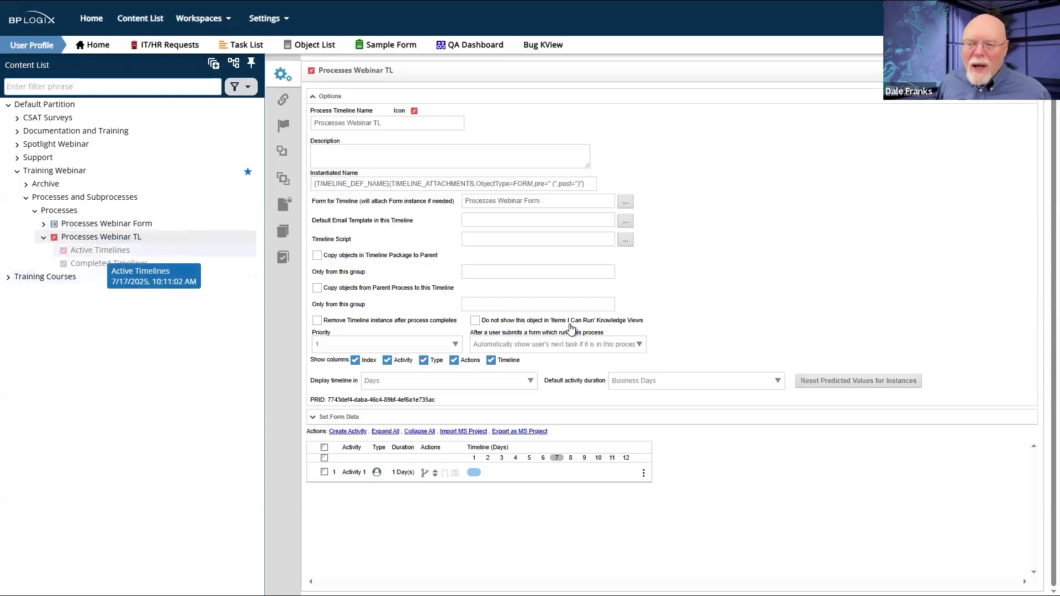
pyautogui.click(400, 128)
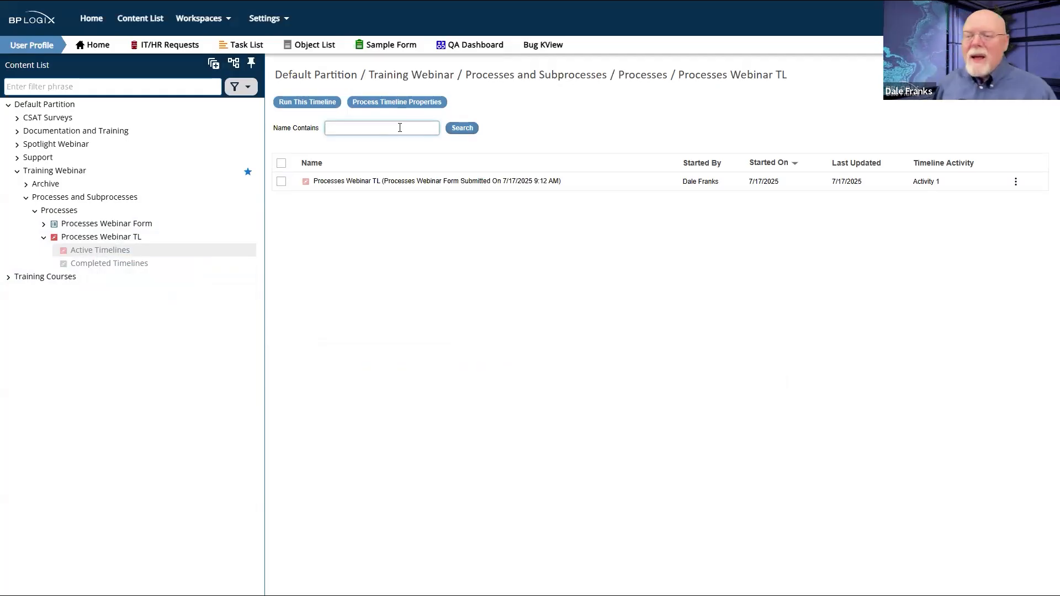
pyautogui.click(362, 193)
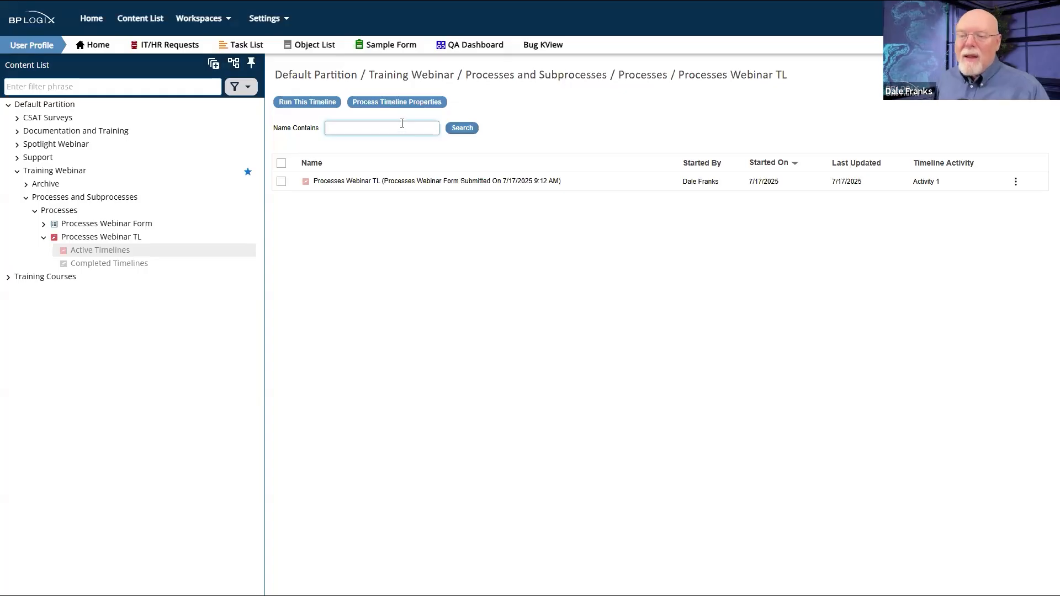
pyautogui.click(379, 182)
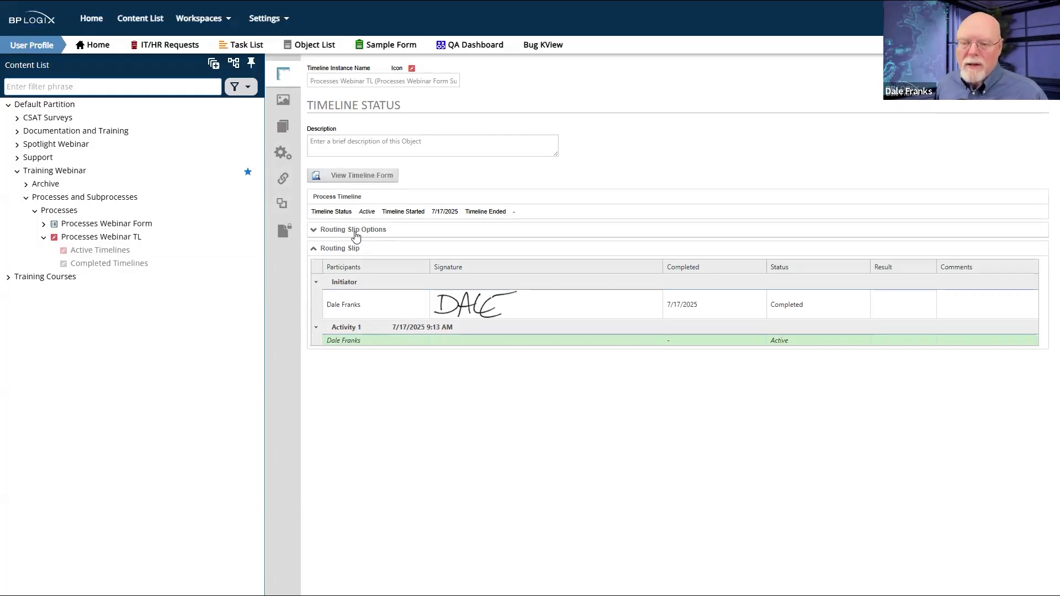
pyautogui.click(356, 232)
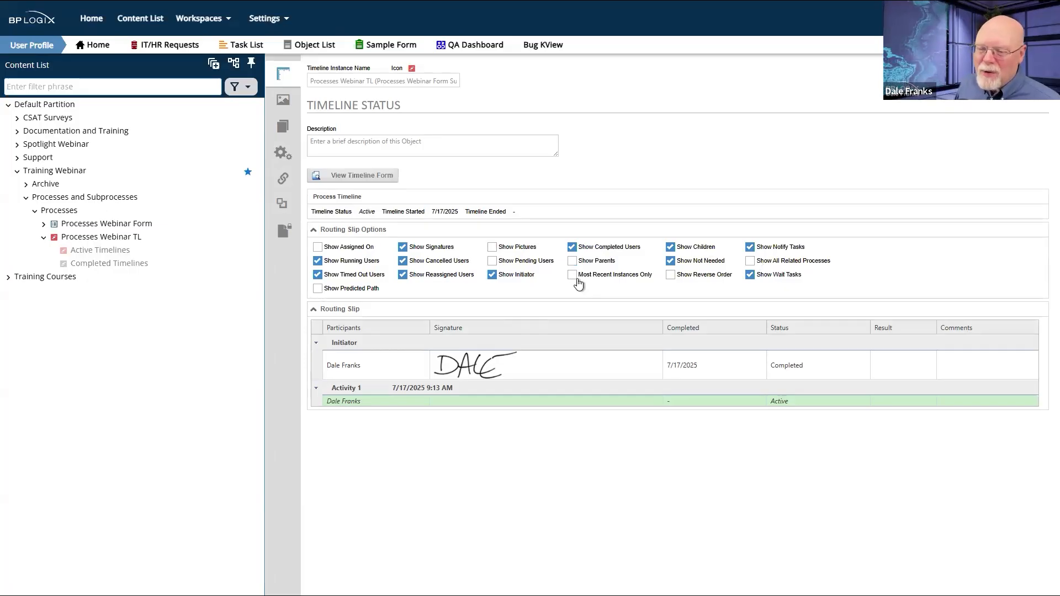
pyautogui.click(389, 232)
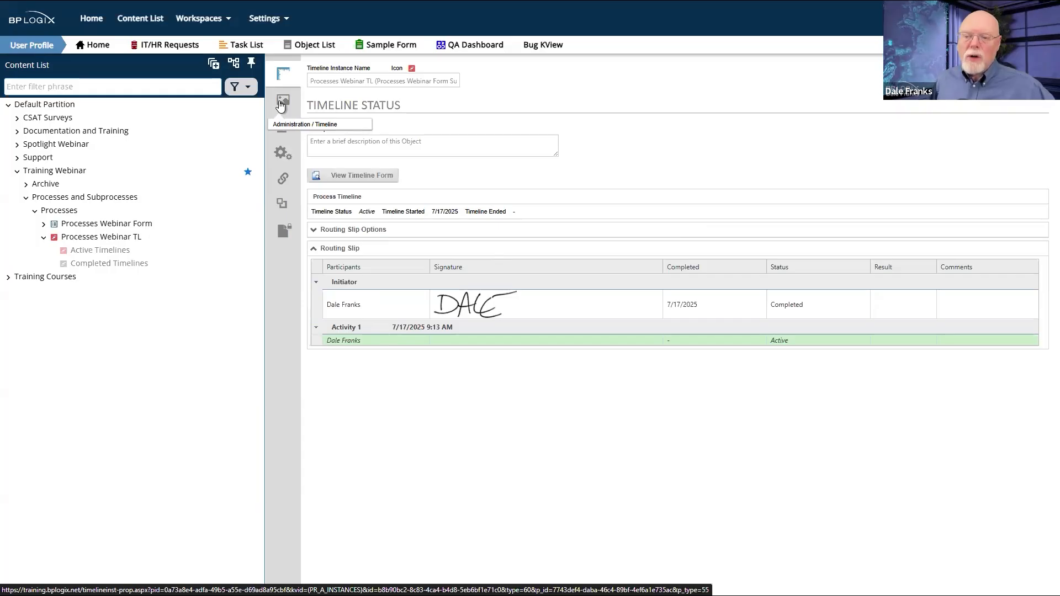
# - Show the running instance's Administration / Timeline view and open the properties of Activity 1
pyautogui.click(281, 105)
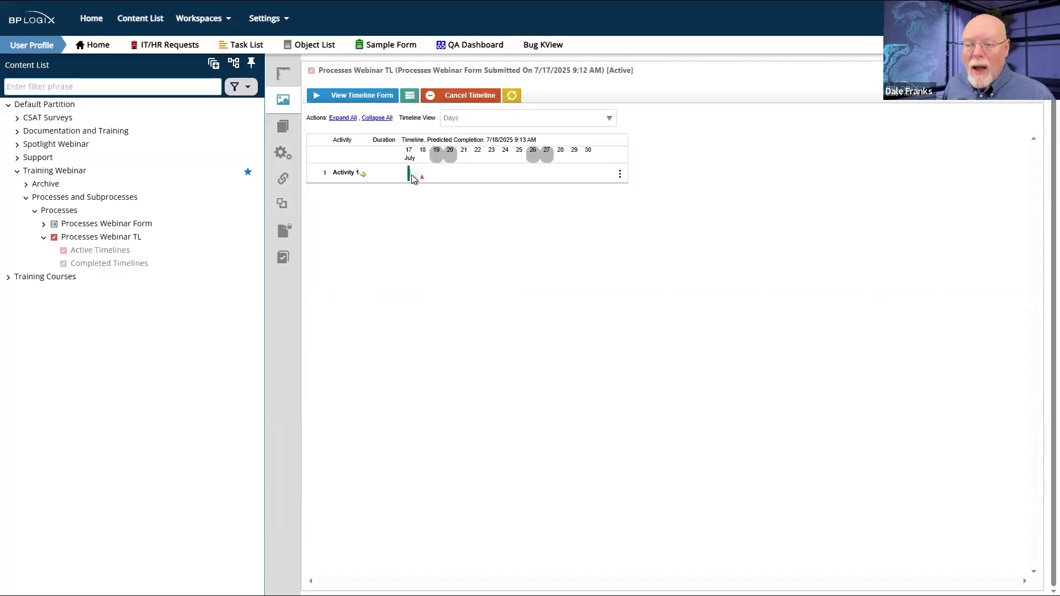
pyautogui.moveTo(418, 174)
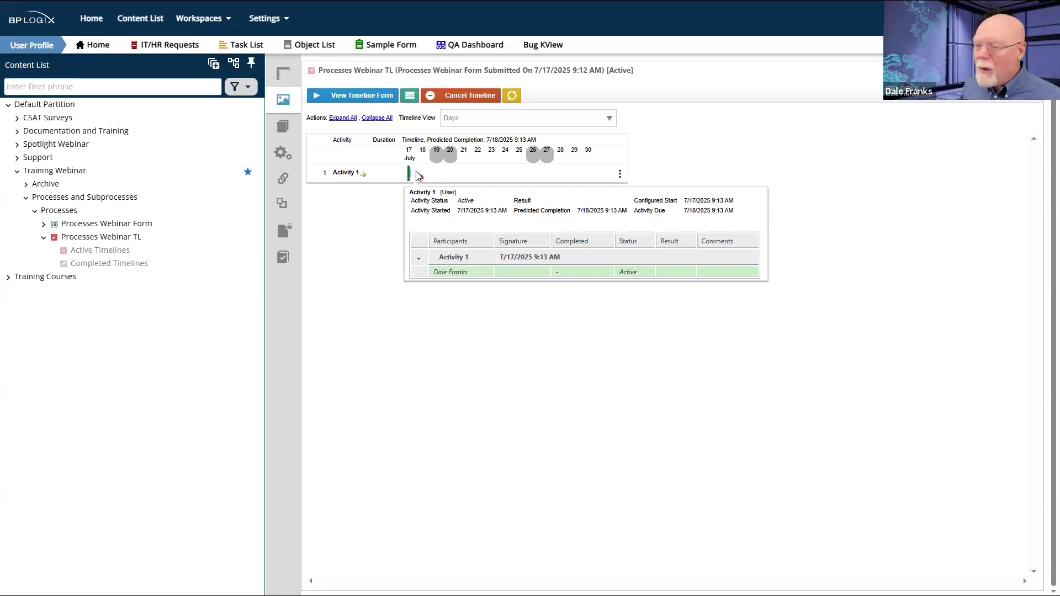
pyautogui.rightClick(418, 175)
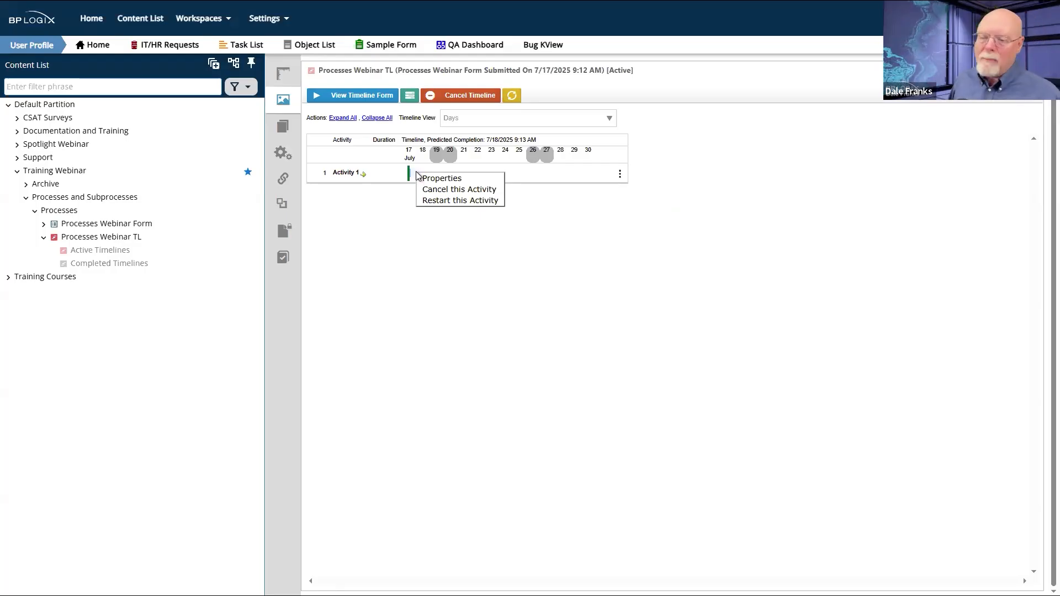
pyautogui.click(457, 178)
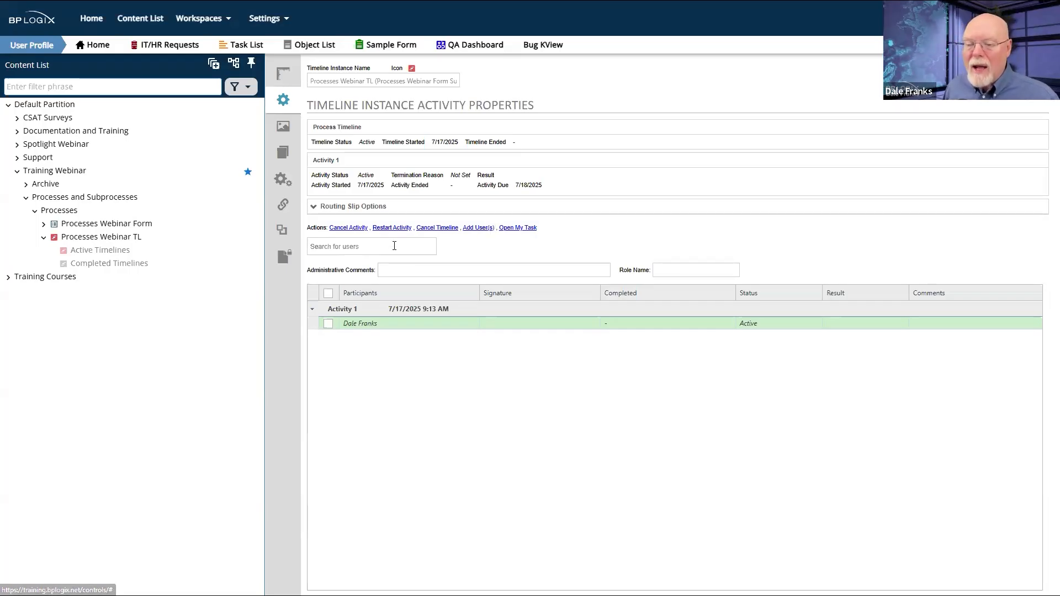
# - Add a second user to Activity 1 with the administrative comment "Original assignee is out sick"
pyautogui.click(394, 246)
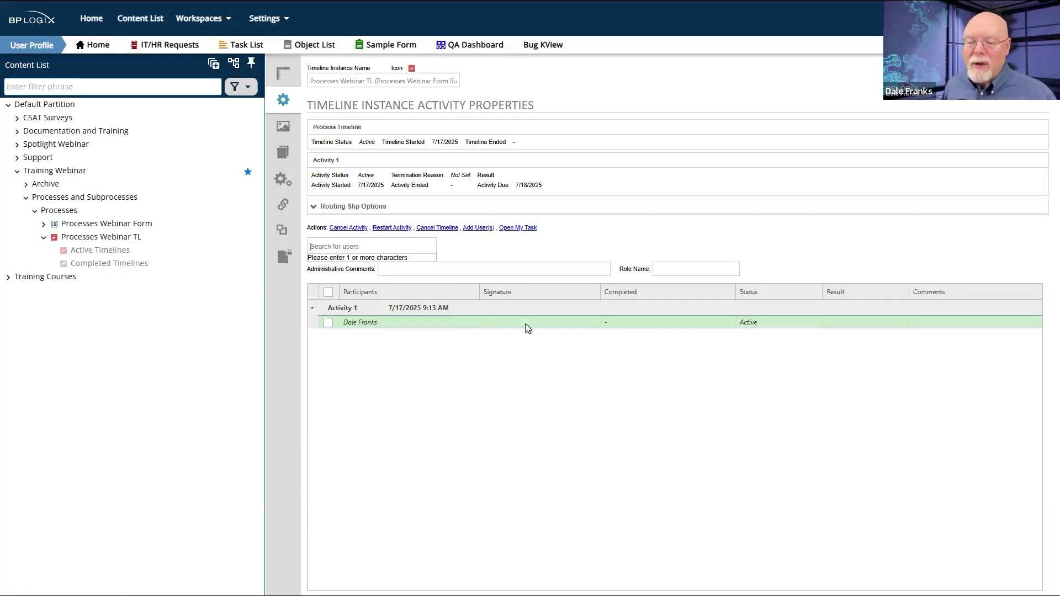
pyautogui.write('dian')
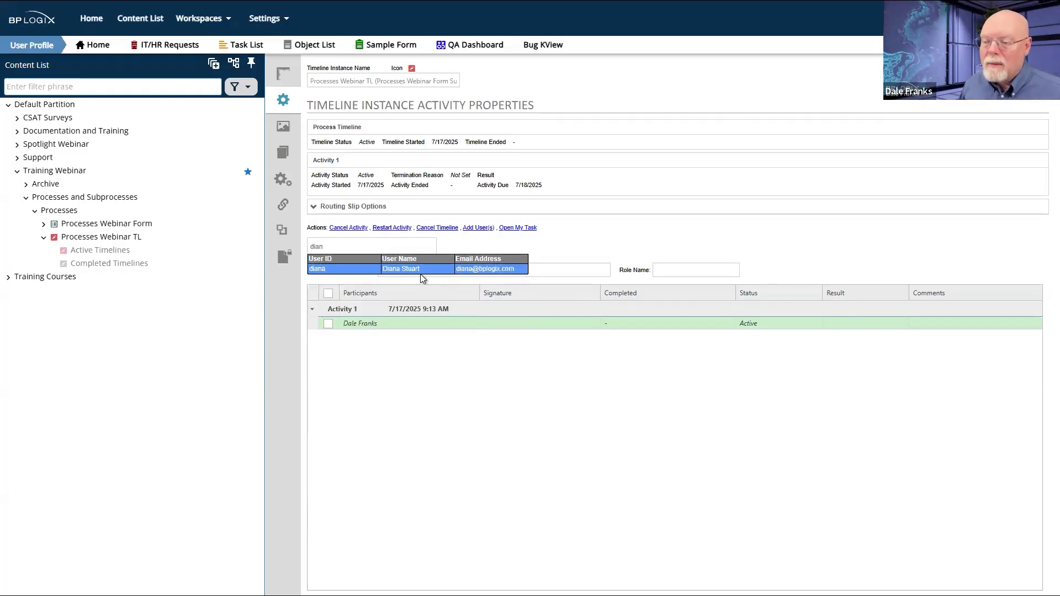
pyautogui.click(418, 270)
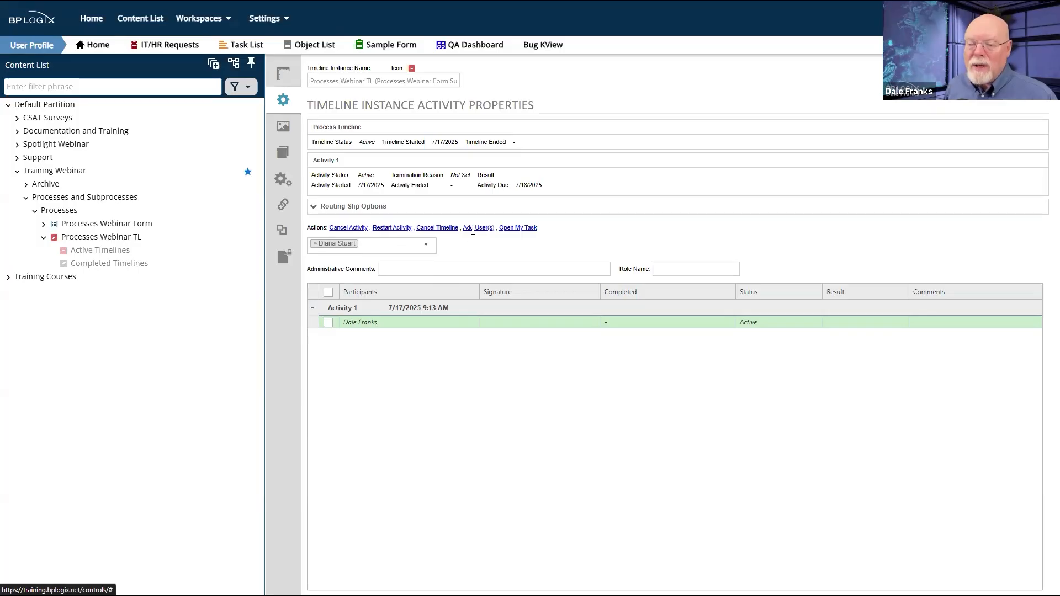
pyautogui.click(434, 267)
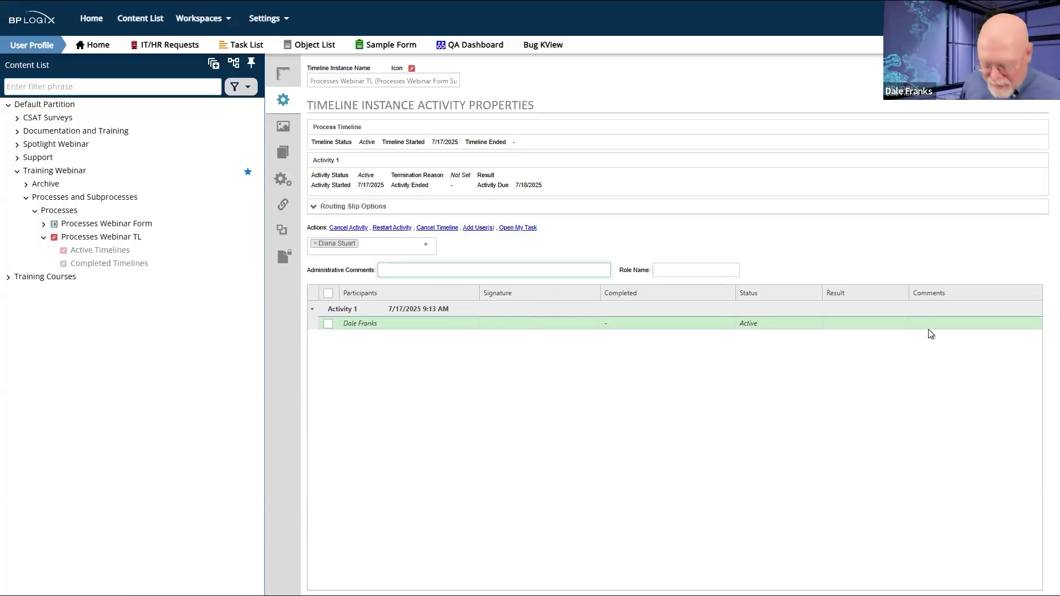
pyautogui.write('Original assignee is out sick')
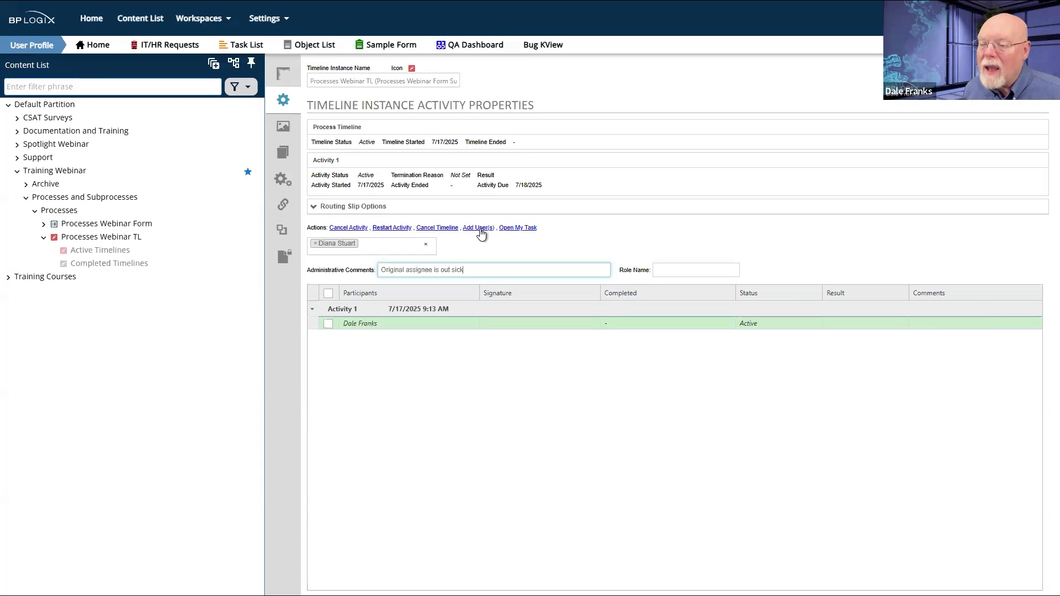
pyautogui.click(480, 229)
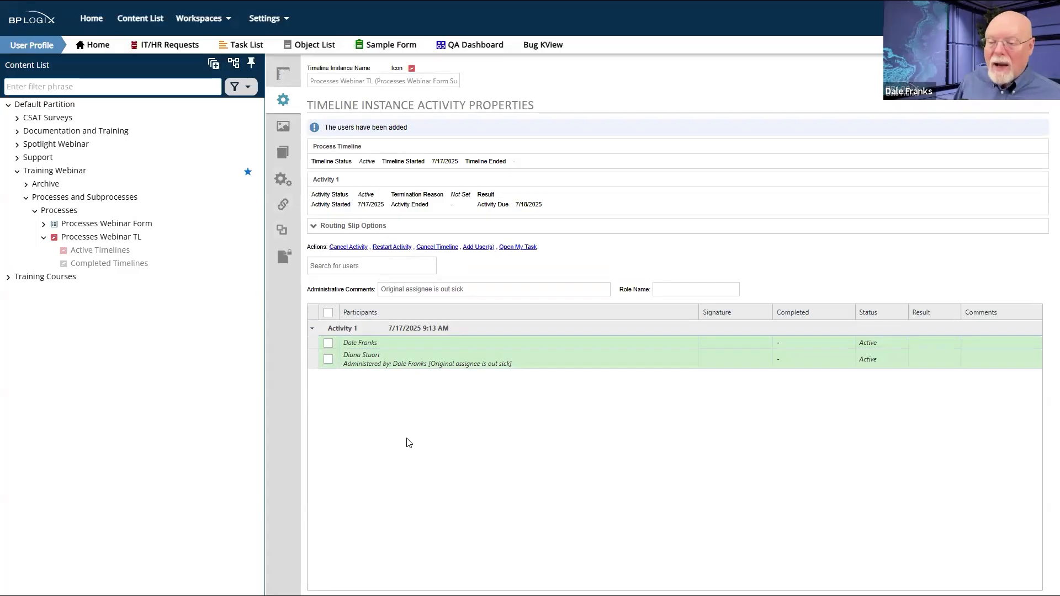
# - Select the original participant of Activity 1 to review the user actions, and open your own task form
pyautogui.click(328, 344)
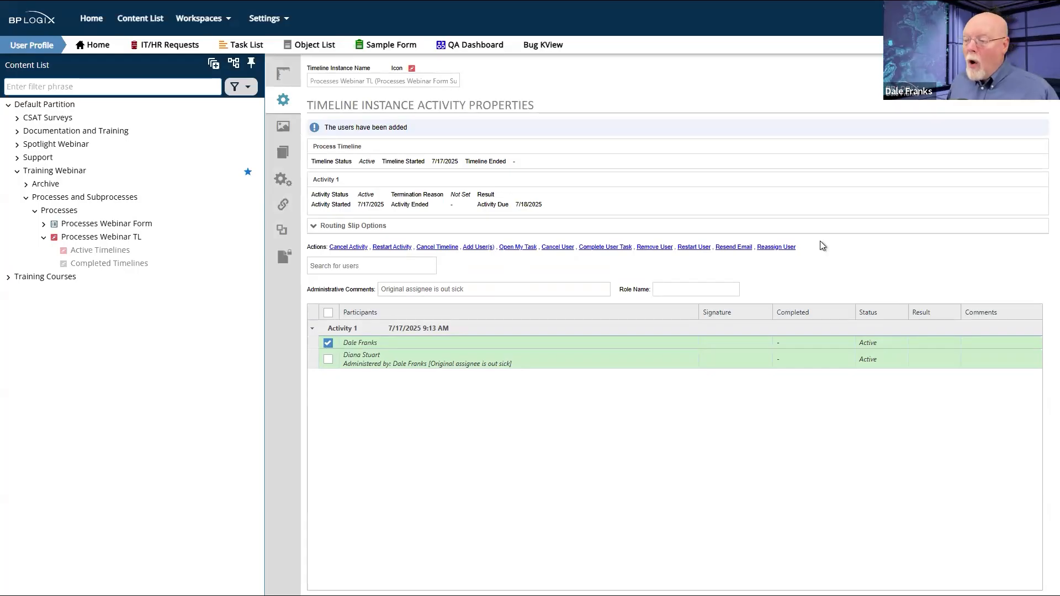
pyautogui.moveTo(821, 245); pyautogui.dragTo(411, 249)
pyautogui.click(541, 288)
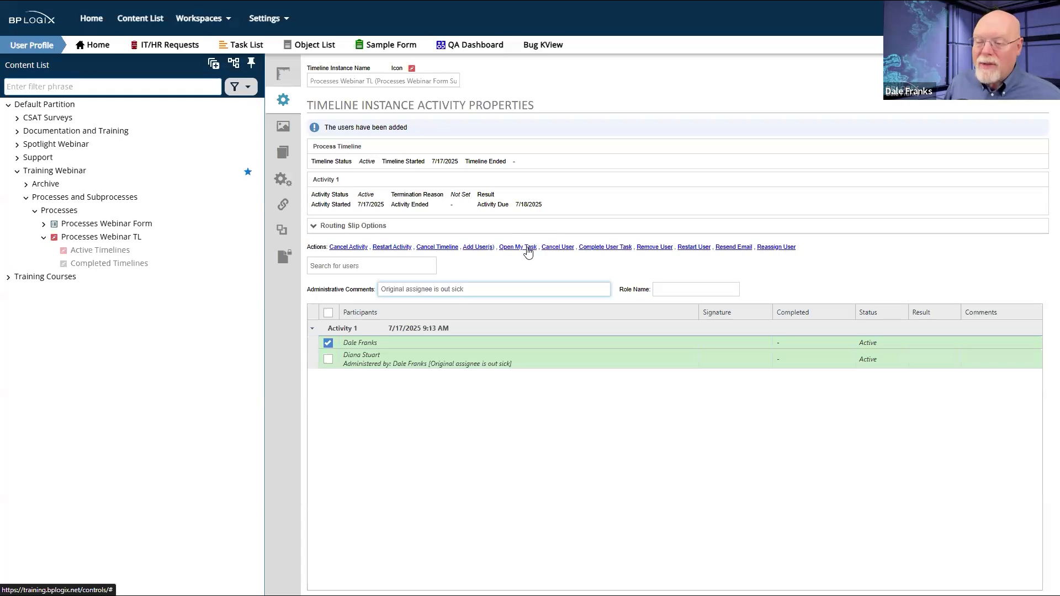
pyautogui.click(519, 247)
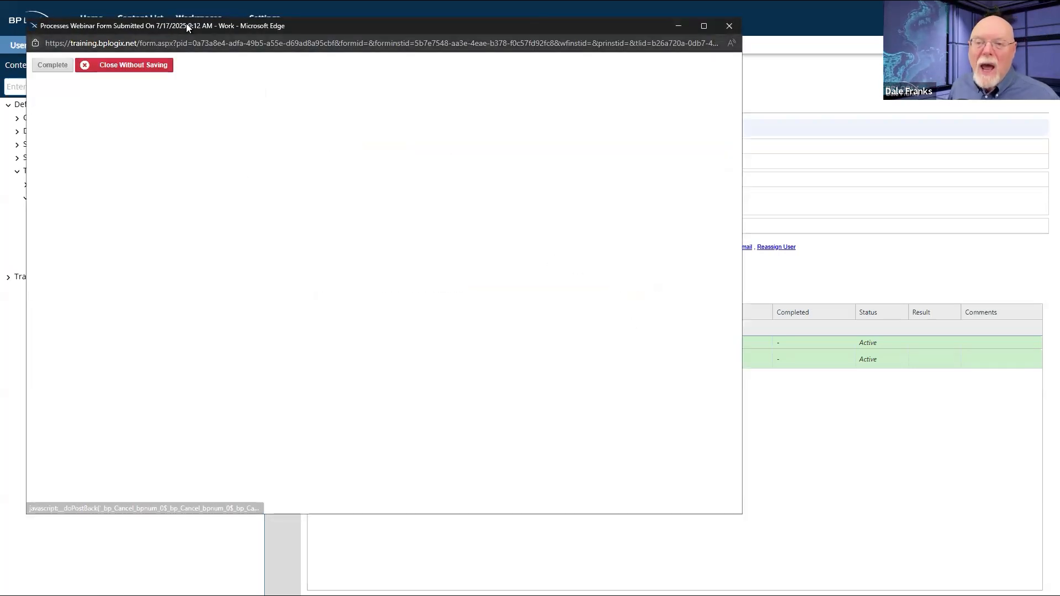
pyautogui.moveTo(187, 23); pyautogui.dragTo(382, 75)
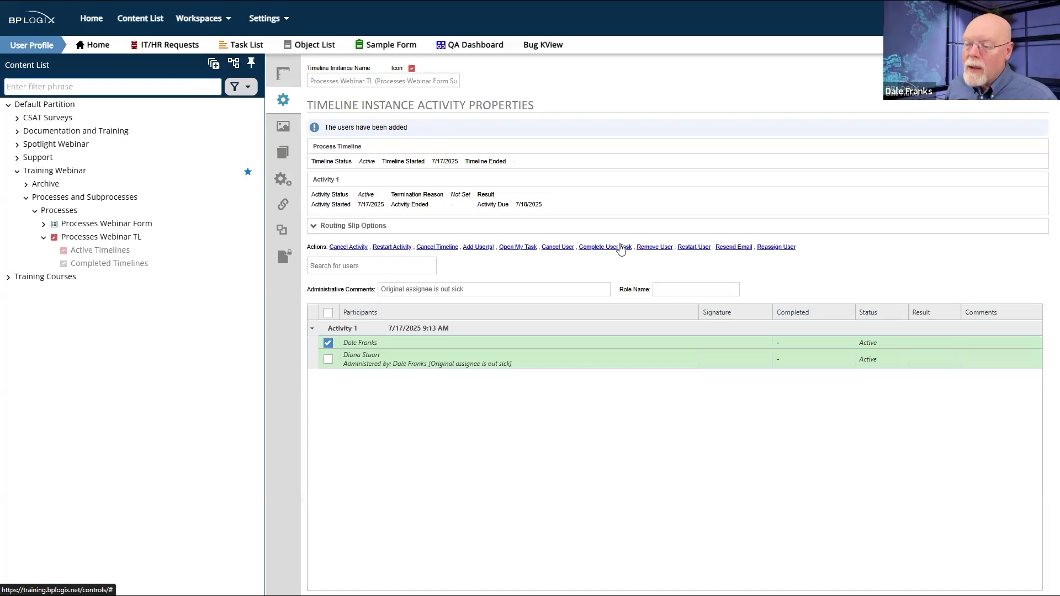
# - Select only the added participant and complete that user's task in Activity 1 on their behalf
pyautogui.click(328, 359)
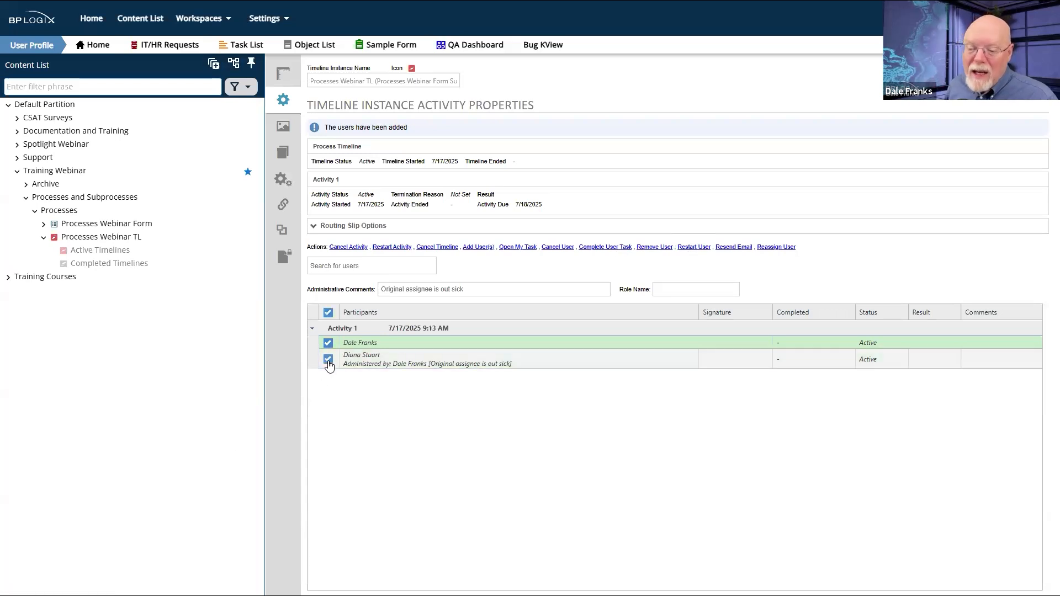
pyautogui.click(328, 343)
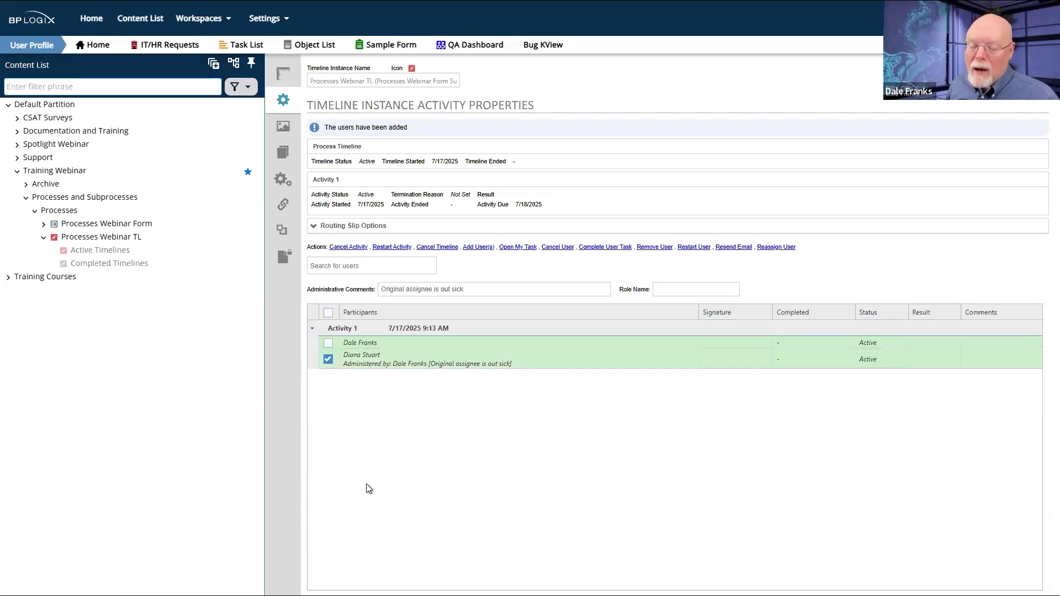
pyautogui.click(589, 248)
pyautogui.click(580, 33)
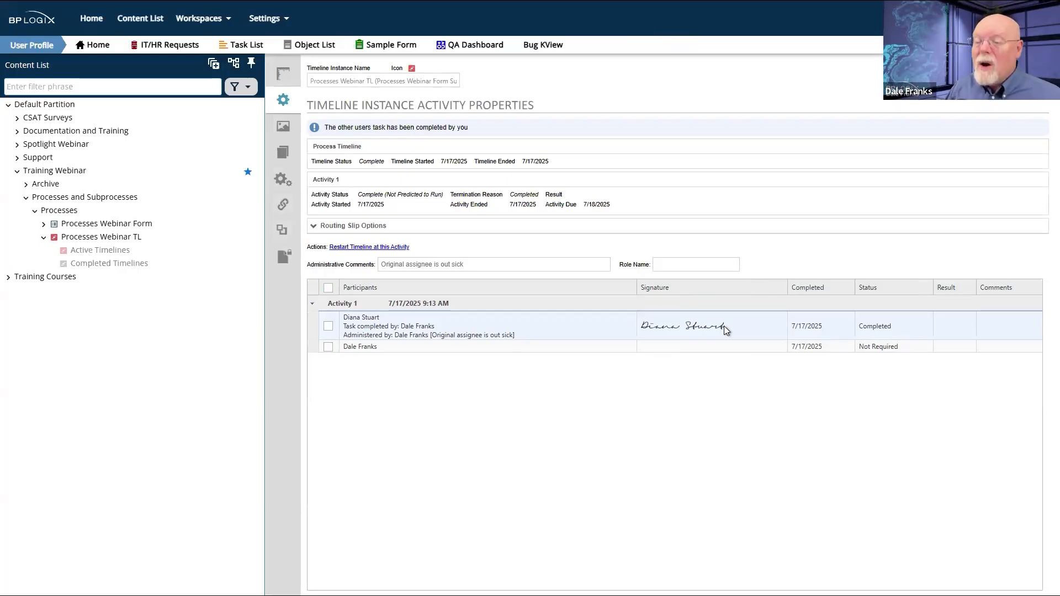
# - Examine the completed participant's entry and compare its administration note with the Administrative Comments text
pyautogui.click(441, 335)
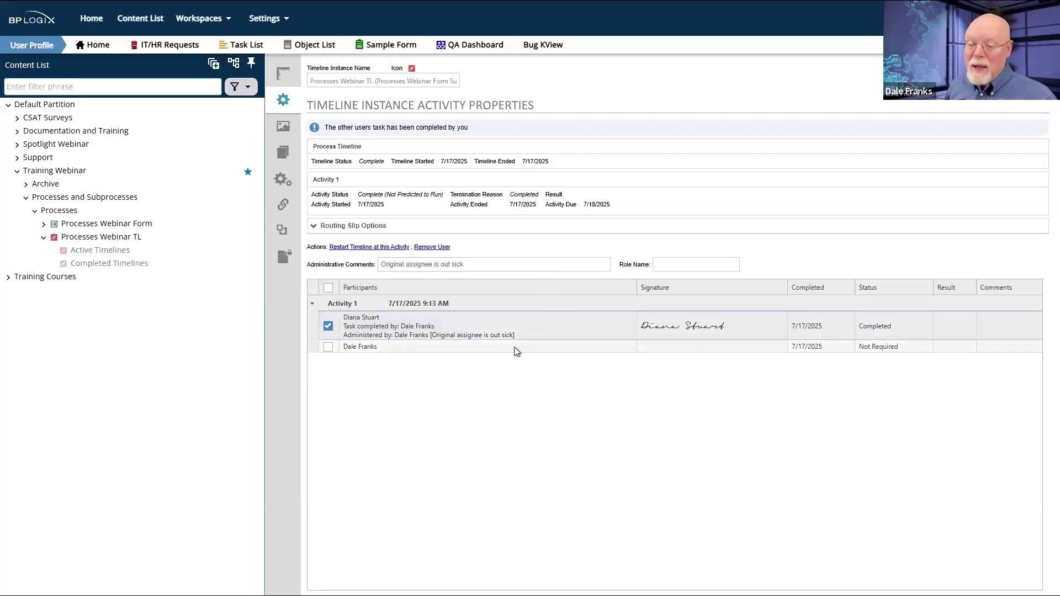
pyautogui.moveTo(468, 265); pyautogui.dragTo(340, 276)
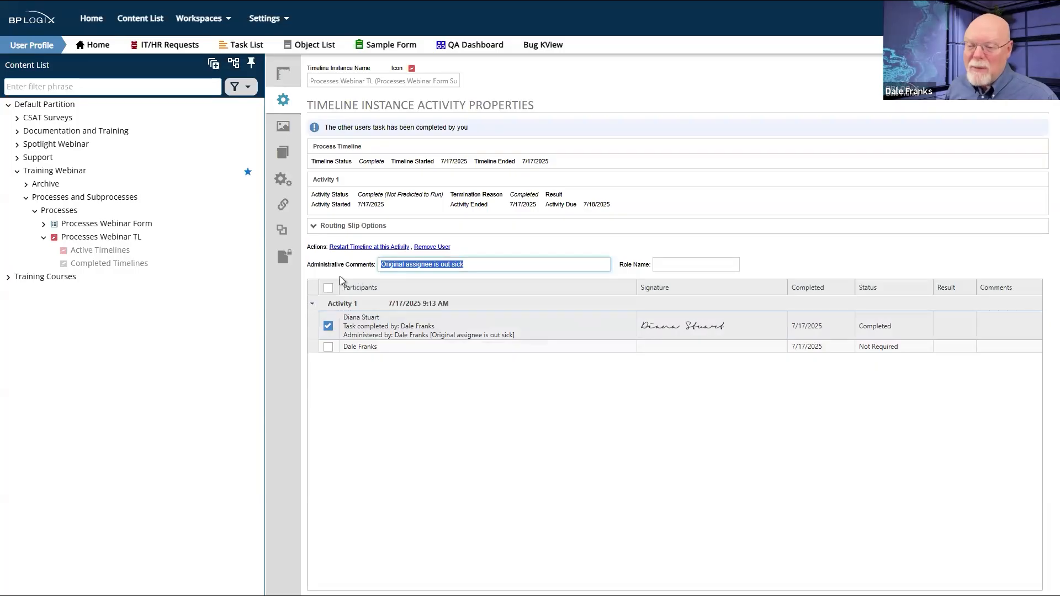
pyautogui.click(445, 334)
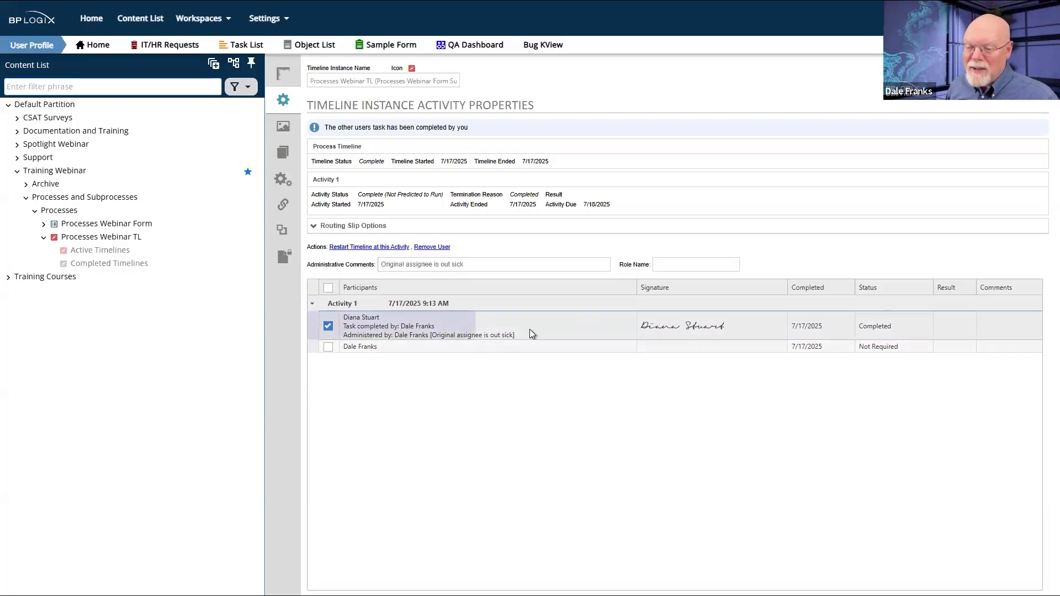
pyautogui.click(519, 343)
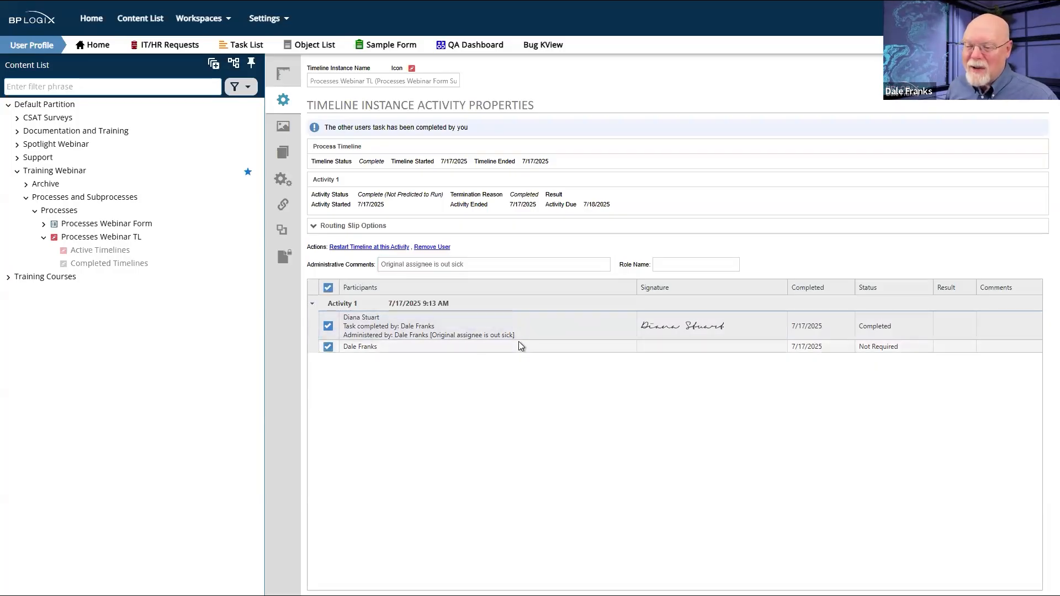
pyautogui.tripleClick(473, 271)
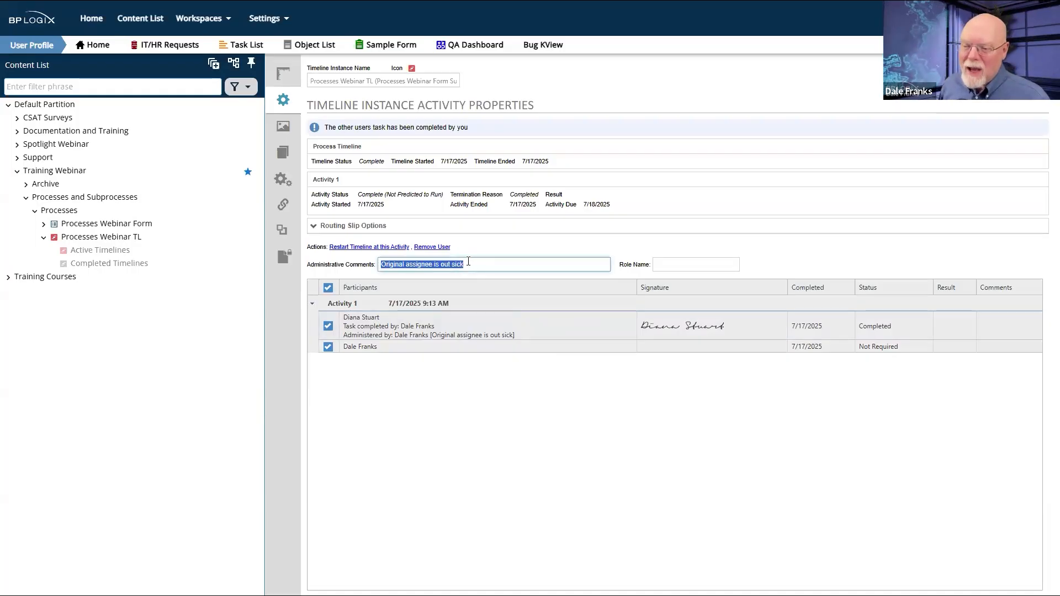
# - Restart the completed timeline at Activity 1 and confirm the restart
pyautogui.click(328, 346)
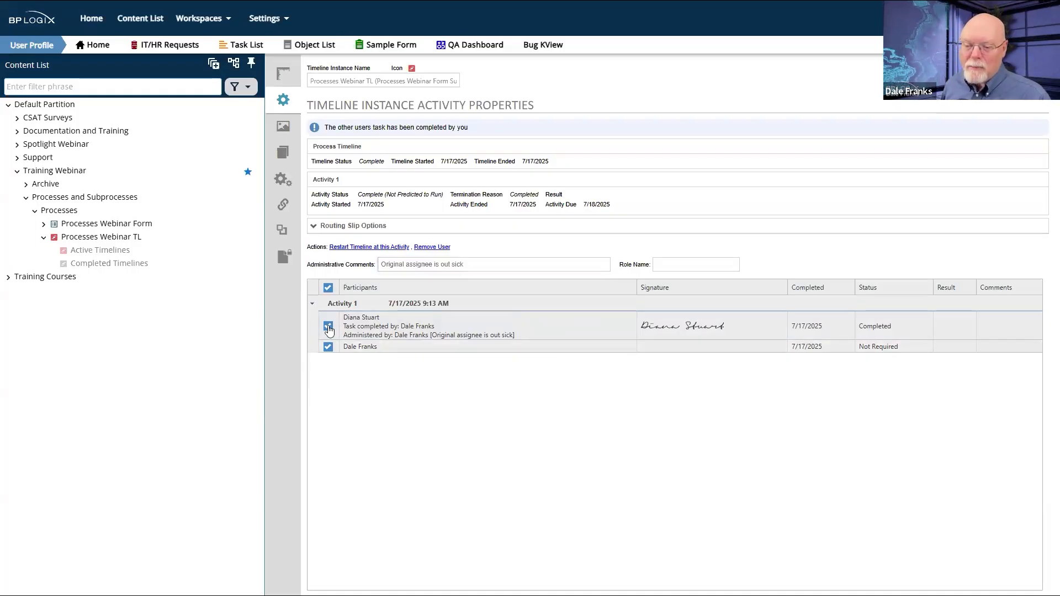
pyautogui.click(375, 248)
pyautogui.click(580, 33)
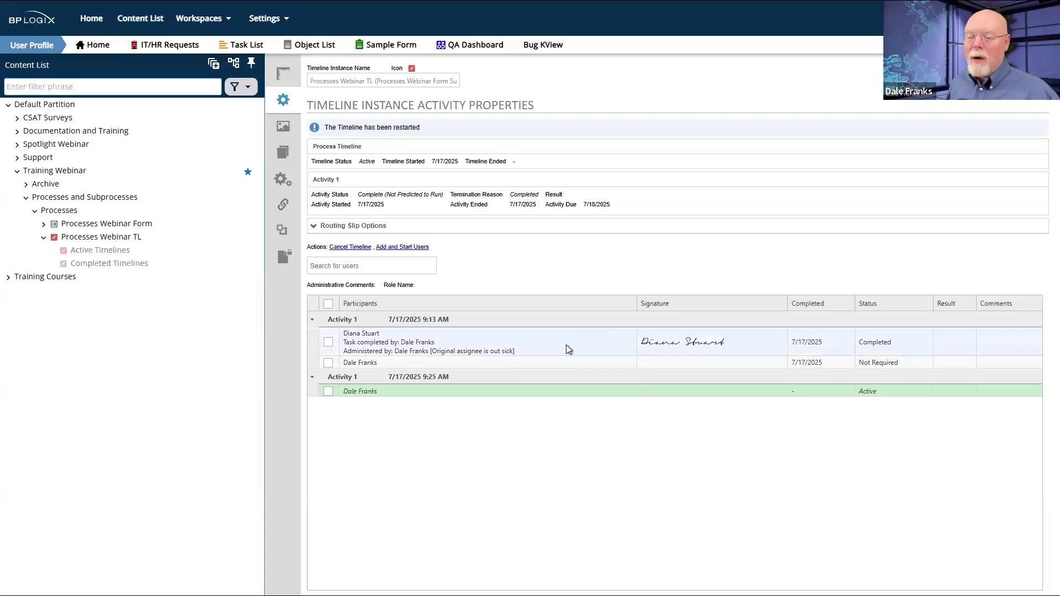
# - Add the same second user to the restarted Activity 1 and start the activity with the new users only
pyautogui.click(328, 391)
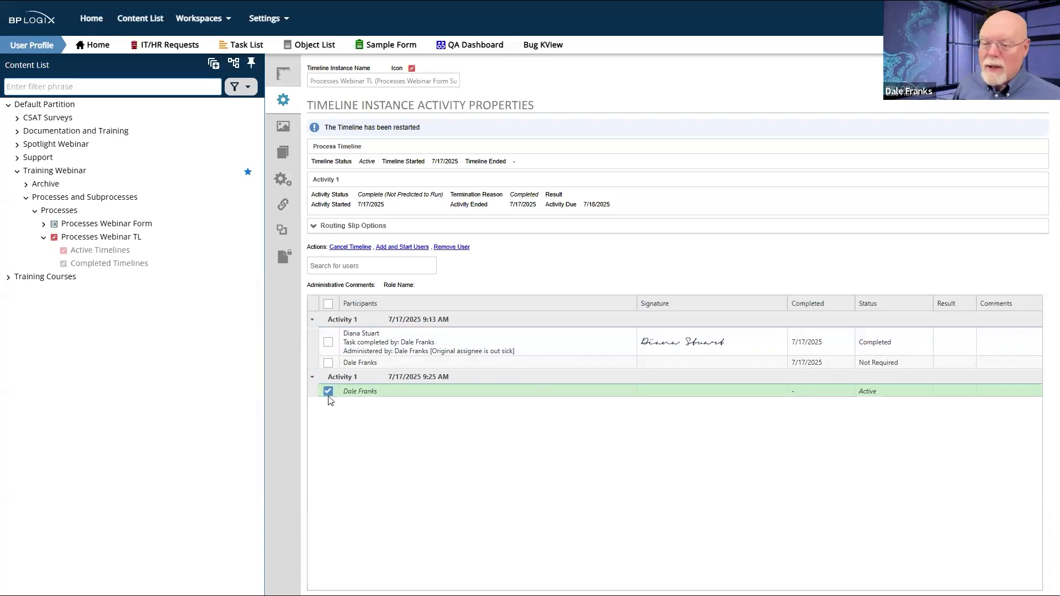
pyautogui.click(394, 266)
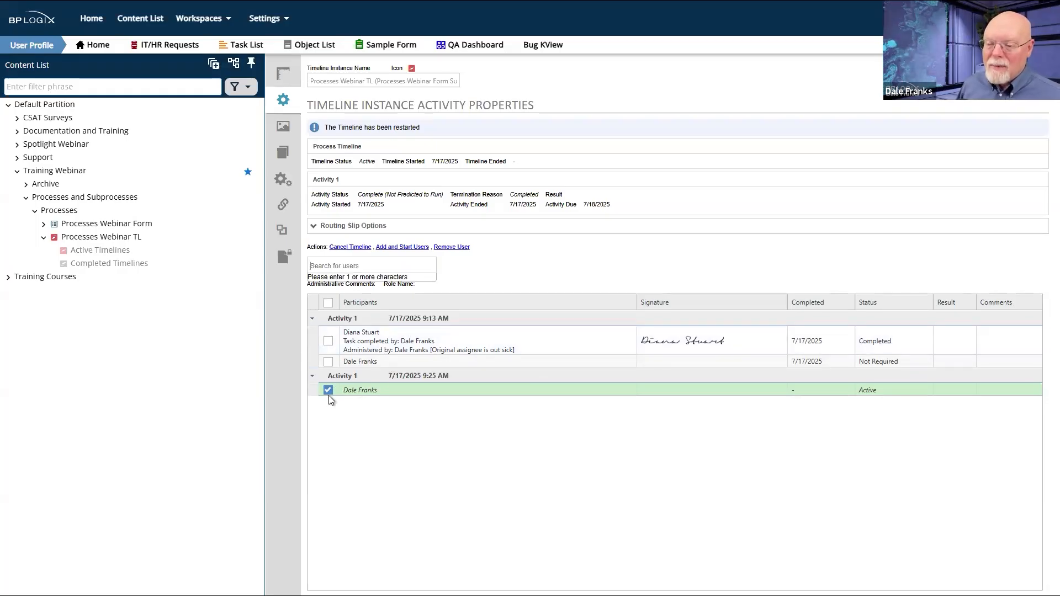
pyautogui.click(330, 391)
pyautogui.click(329, 391)
pyautogui.click(382, 265)
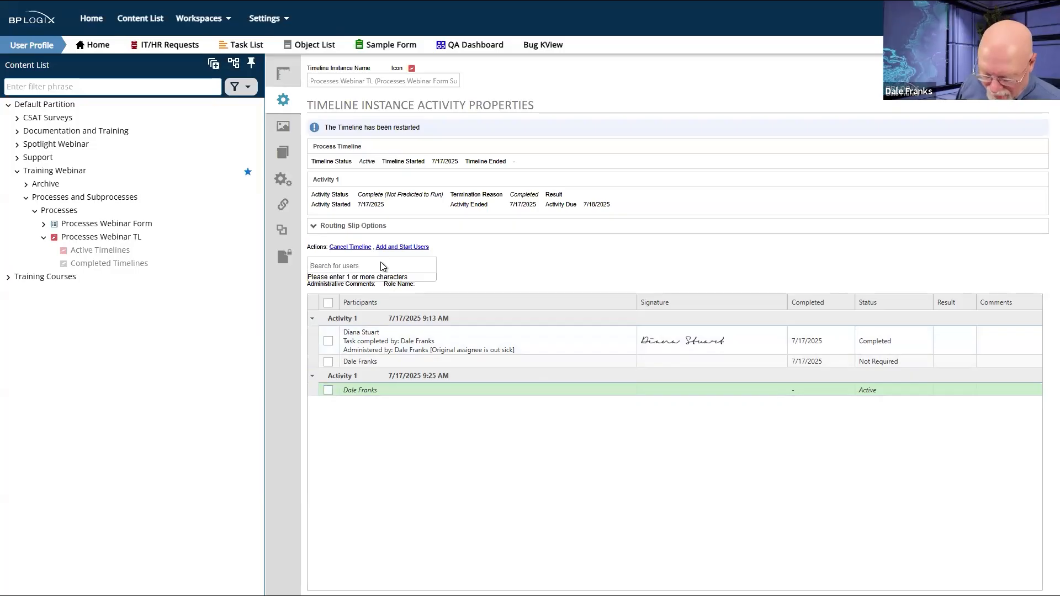
pyautogui.write('Di')
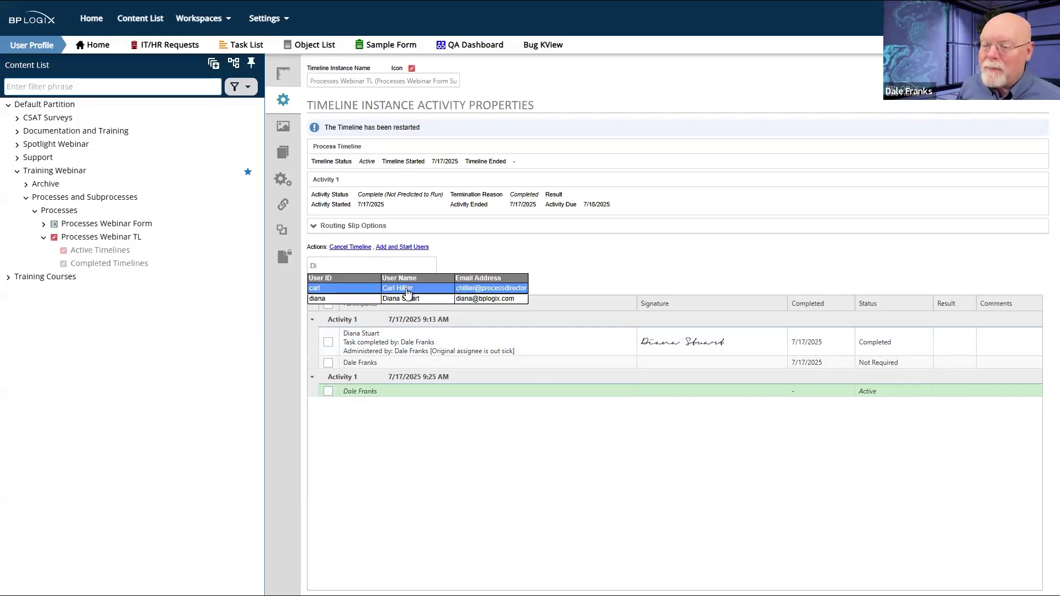
pyautogui.click(409, 298)
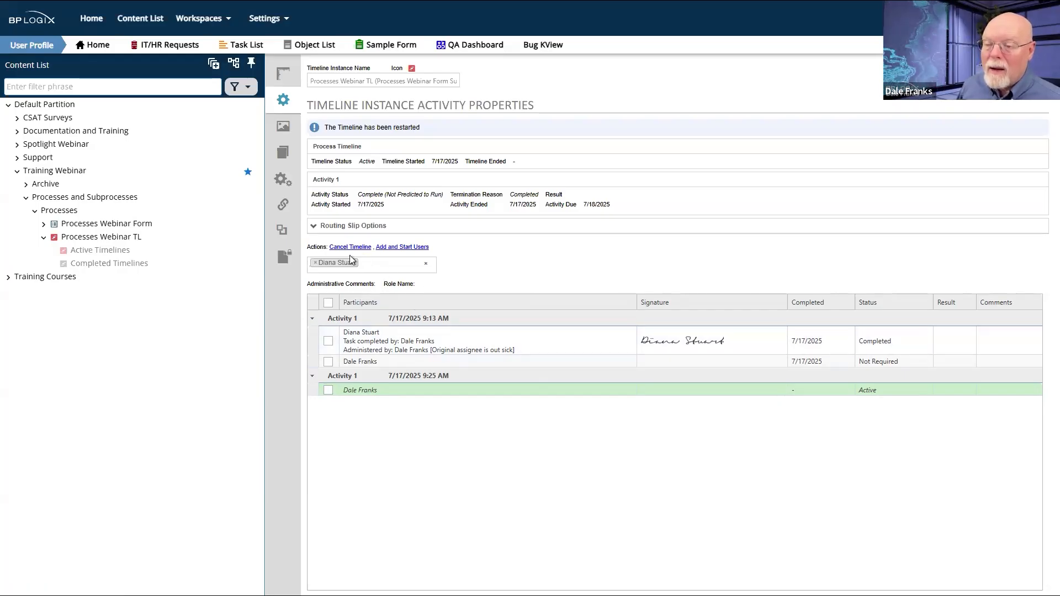
pyautogui.click(349, 395)
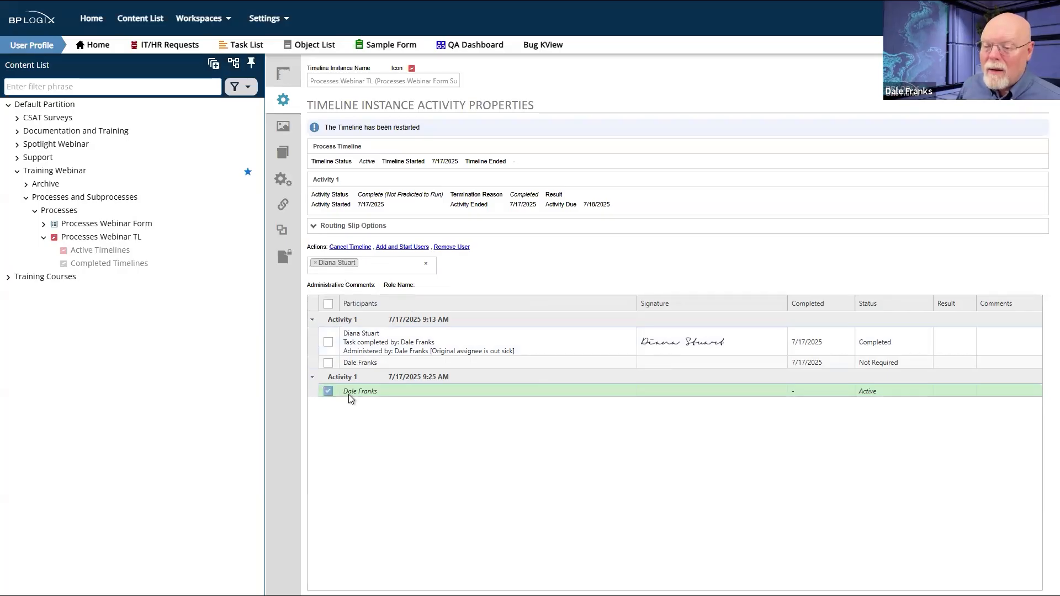
pyautogui.click(395, 249)
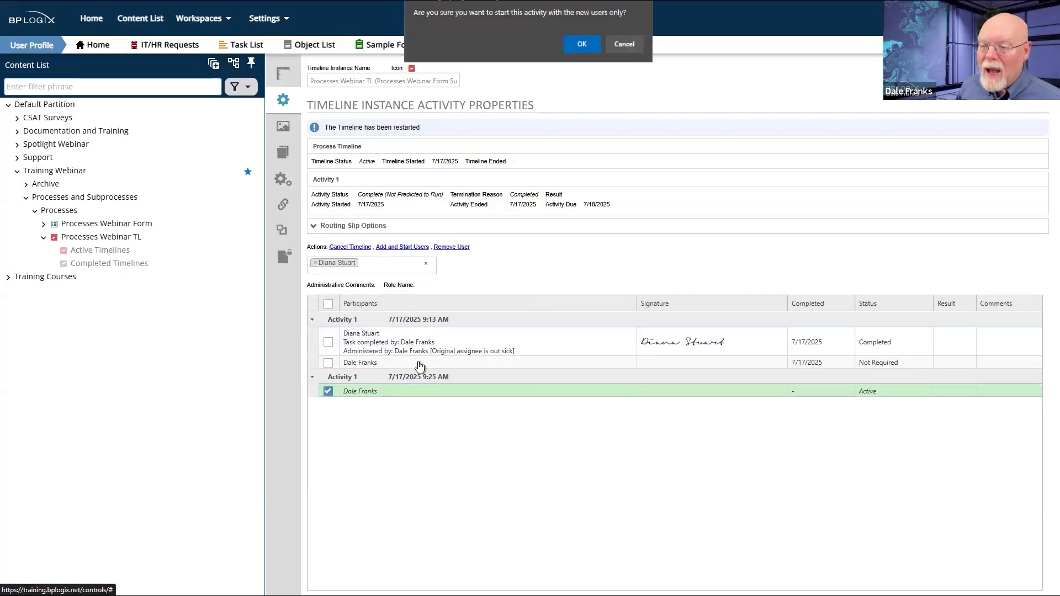
pyautogui.click(577, 45)
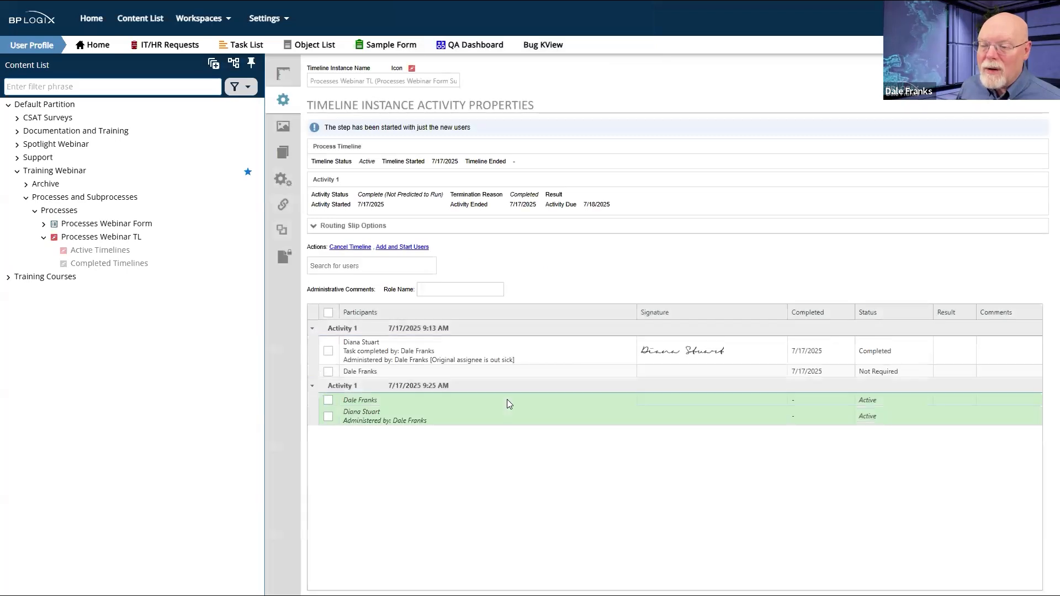
# - Check which actions are available for each active participant of the restarted Activity 1, leaving neither selected
pyautogui.click(330, 417)
pyautogui.click(328, 400)
pyautogui.click(327, 416)
pyautogui.click(329, 417)
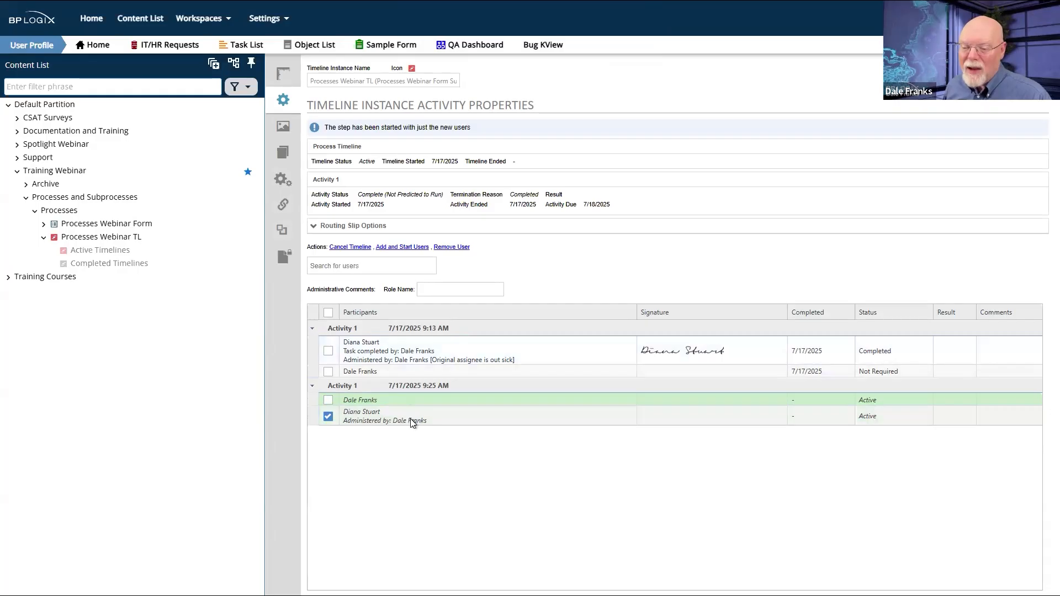
pyautogui.click(328, 416)
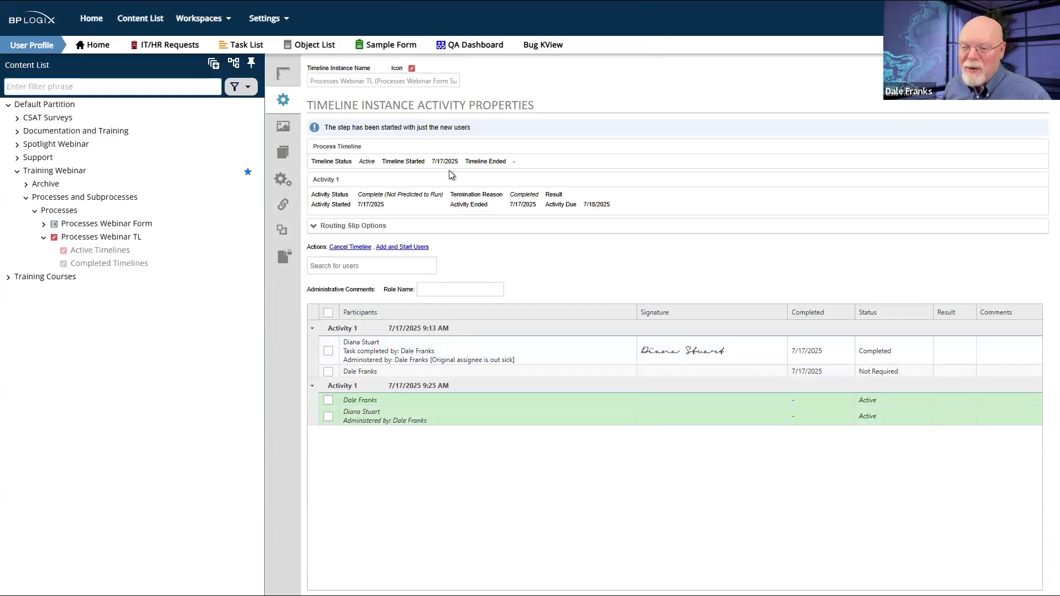
# - Cancel the running timeline instance, confirm the cancellation and return to the Active Timelines list
pyautogui.click(358, 249)
pyautogui.click(590, 36)
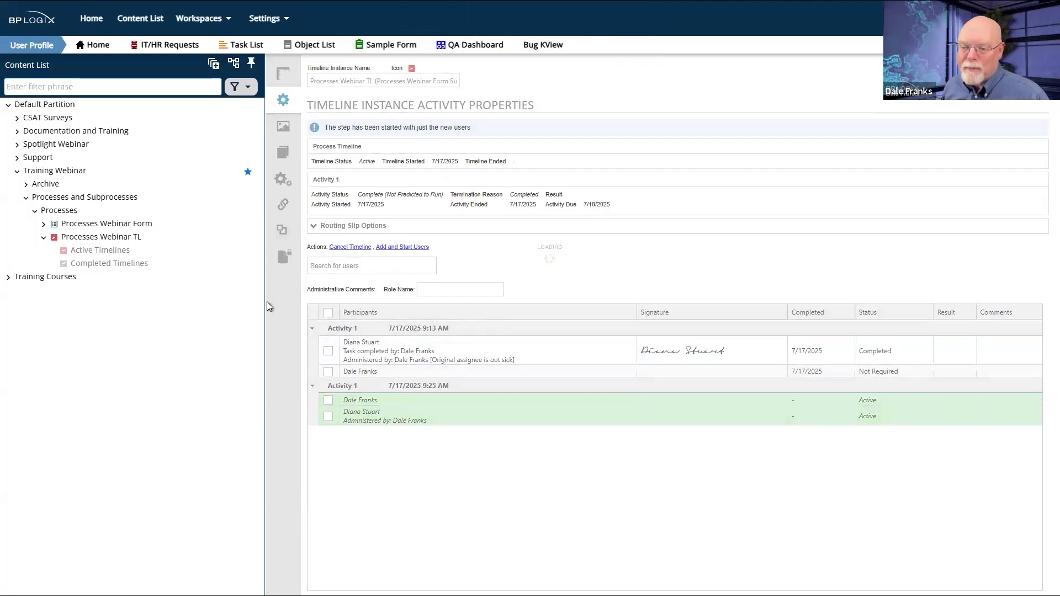
pyautogui.click(1016, 77)
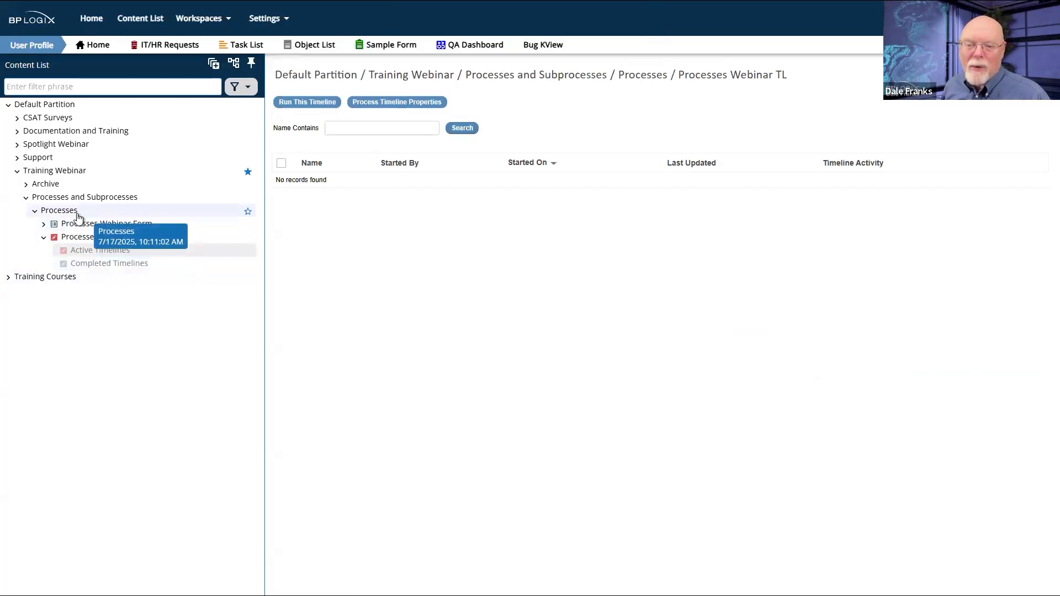
# - Run Processes Webinar Form from the Processes folder and submit it to start a new timeline instance
pyautogui.click(78, 215)
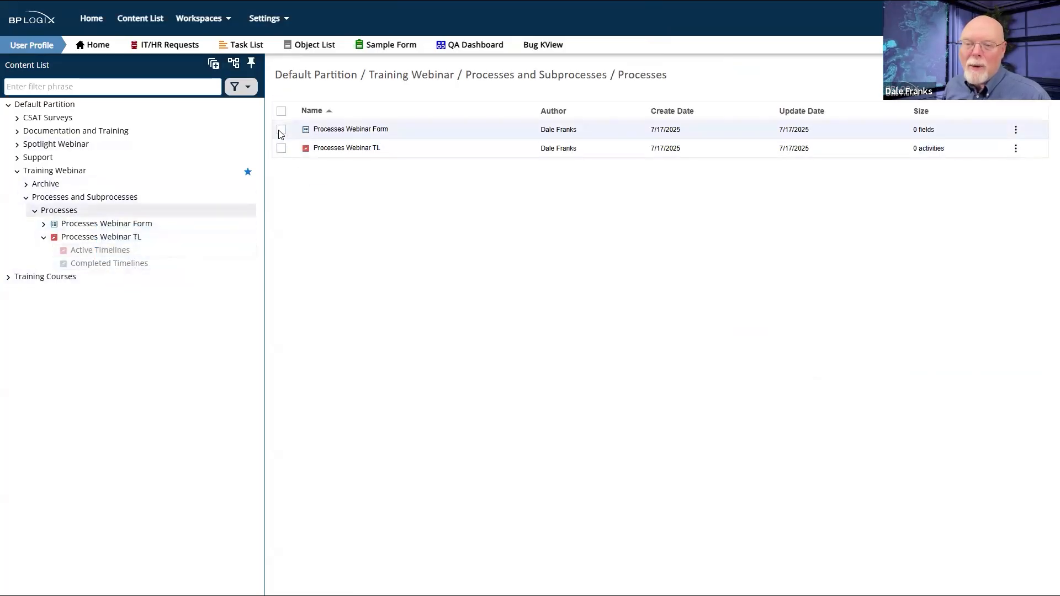
pyautogui.click(281, 130)
pyautogui.click(476, 103)
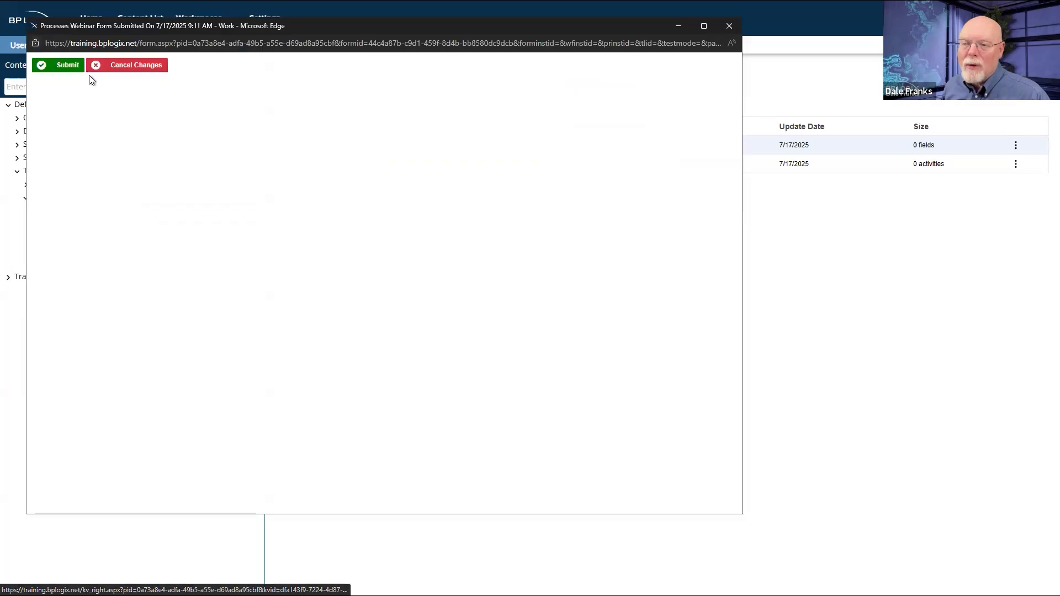
pyautogui.click(67, 66)
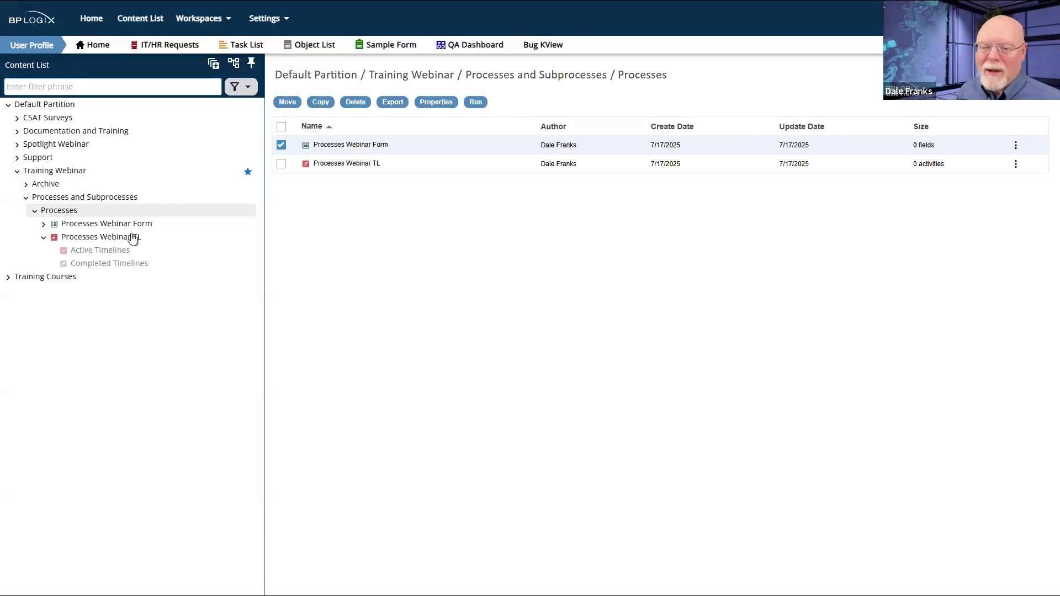
# - Look over the completed timelines of Processes Webinar TL and open the Activity 1 properties of its active instance
pyautogui.click(93, 264)
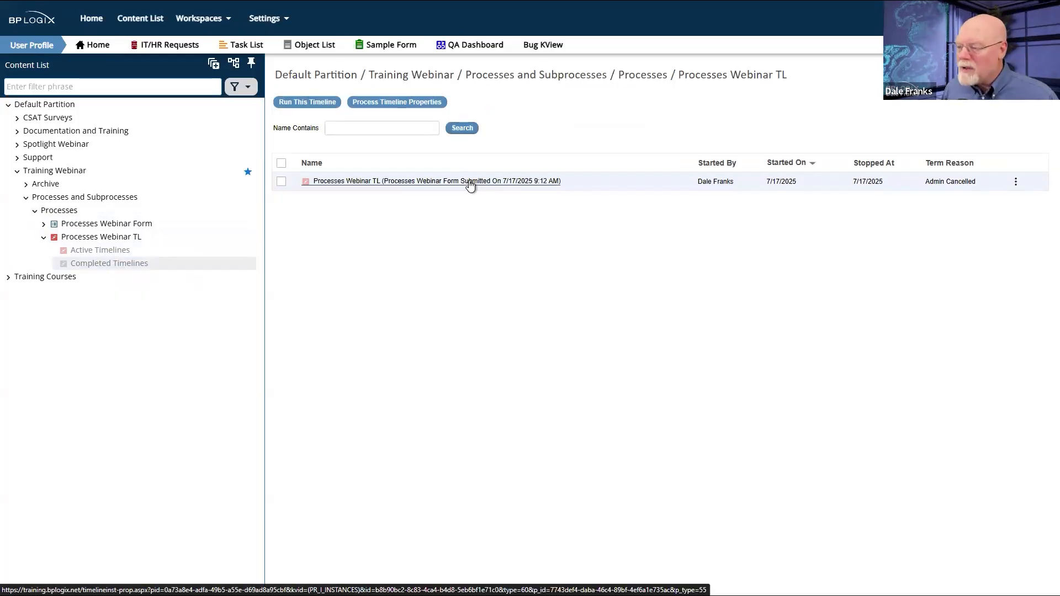
pyautogui.click(115, 252)
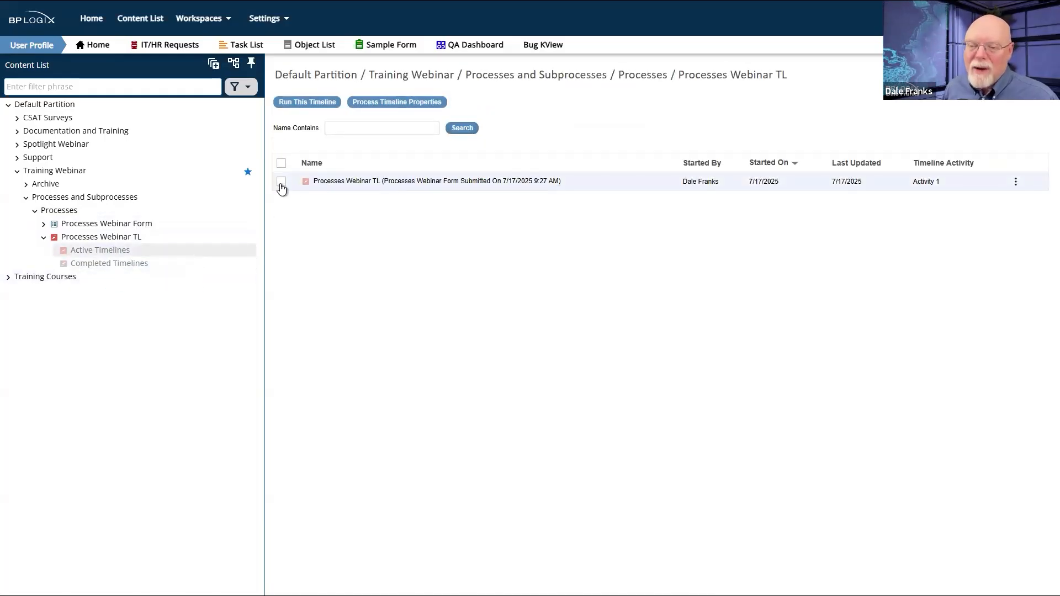
pyautogui.click(281, 184)
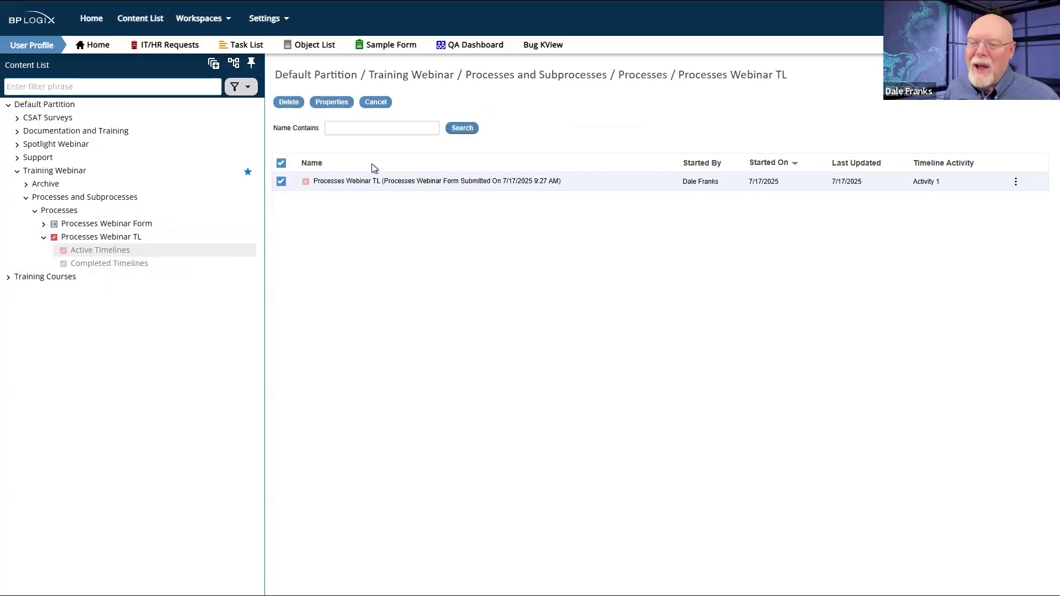
pyautogui.click(428, 182)
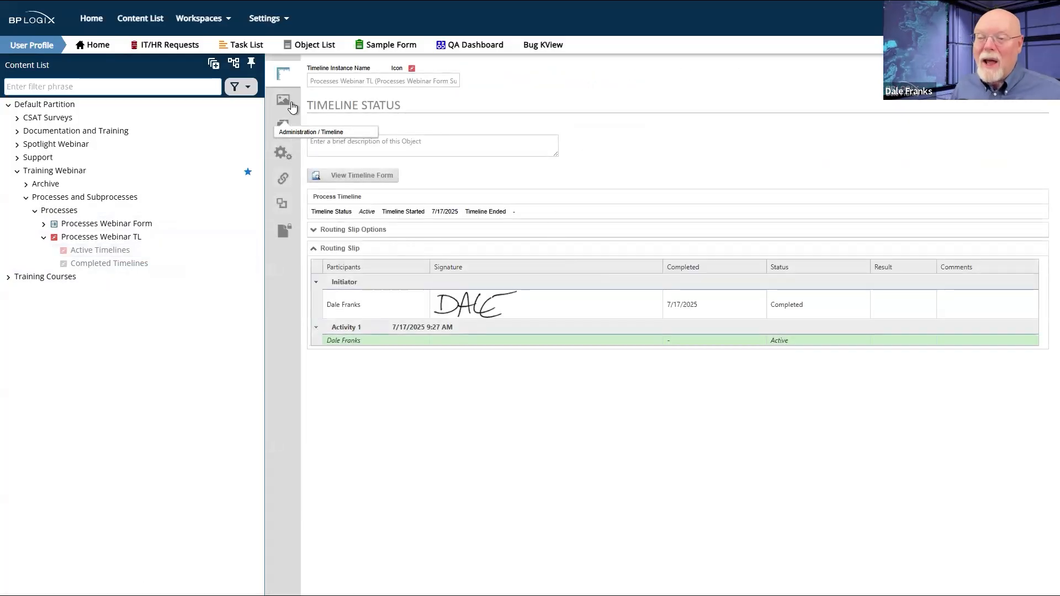
pyautogui.click(291, 105)
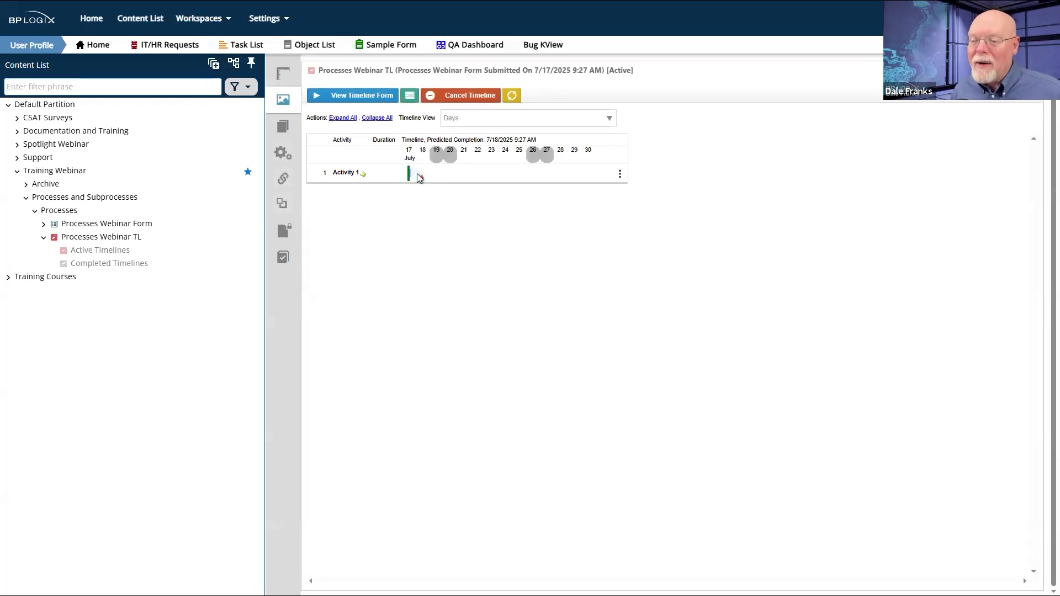
pyautogui.rightClick(420, 177)
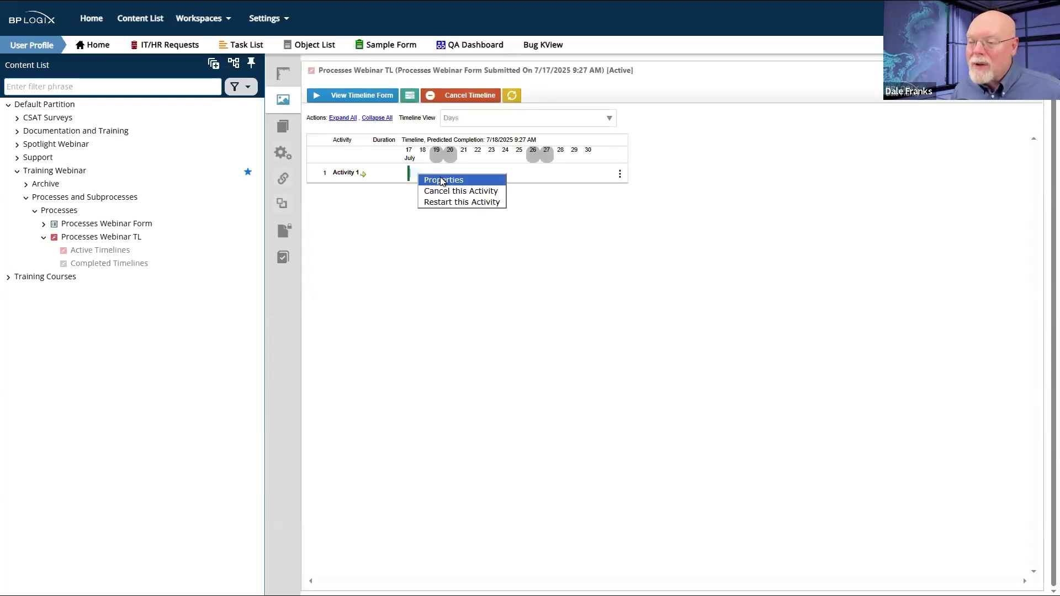
pyautogui.click(442, 181)
# - Reassign the active participant's Activity 1 task to a second user found by first name, and confirm the reassignment
pyautogui.click(330, 324)
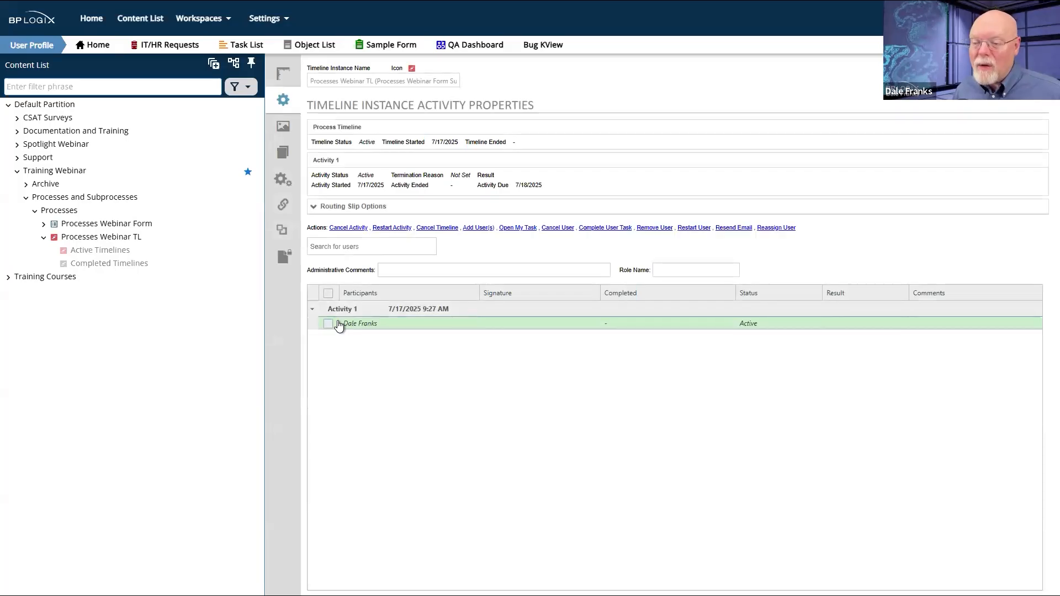
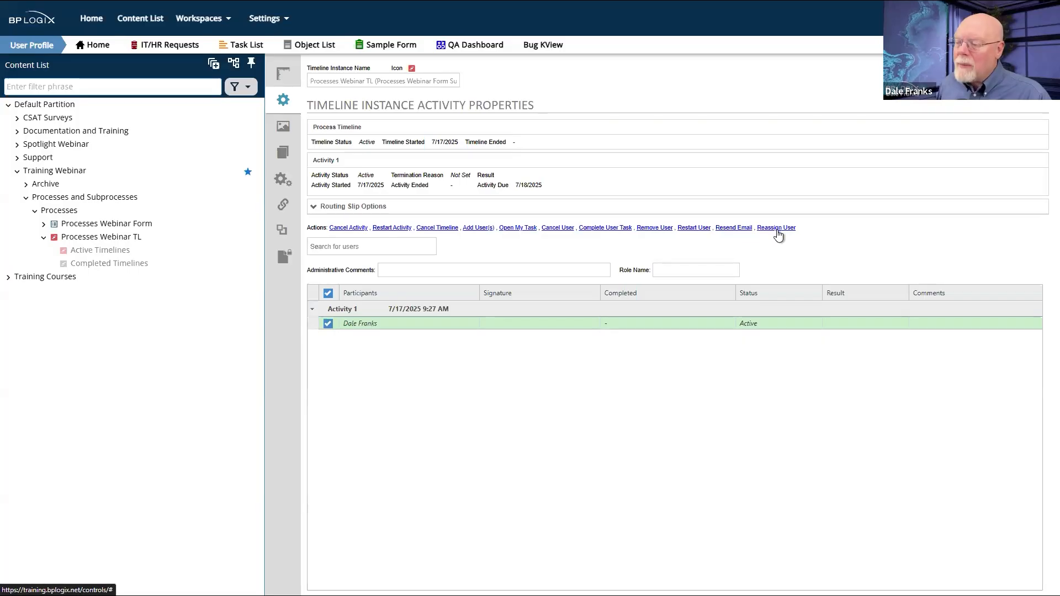
pyautogui.click(777, 228)
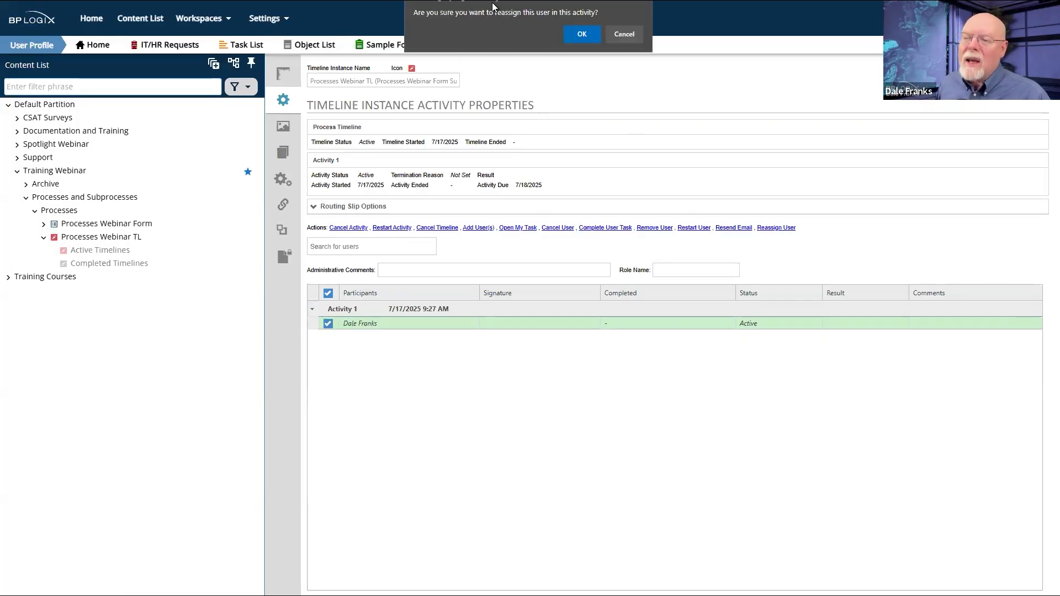
pyautogui.click(626, 35)
pyautogui.click(395, 244)
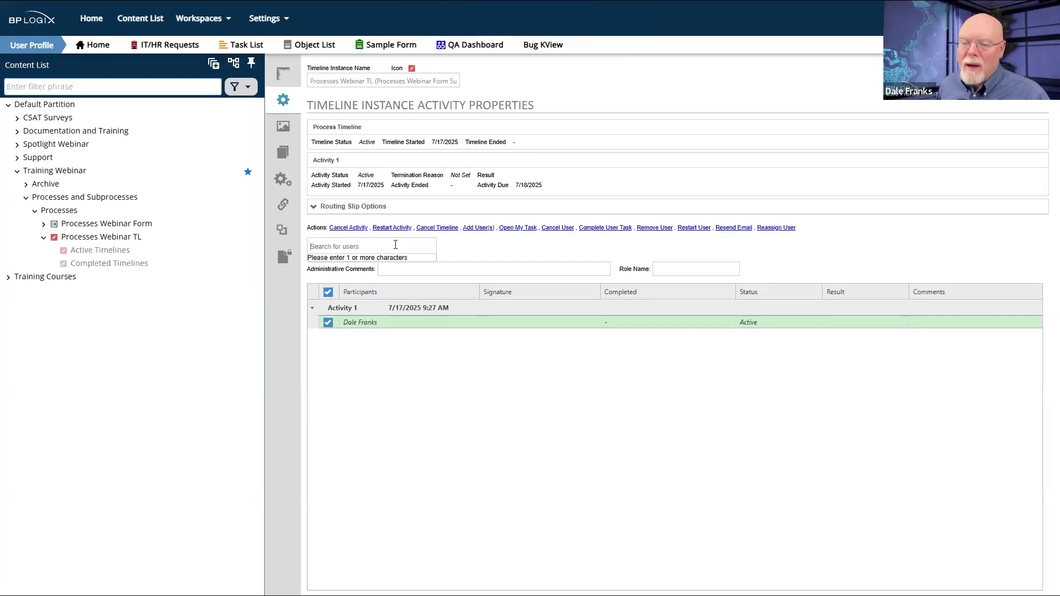
pyautogui.write('Diana')
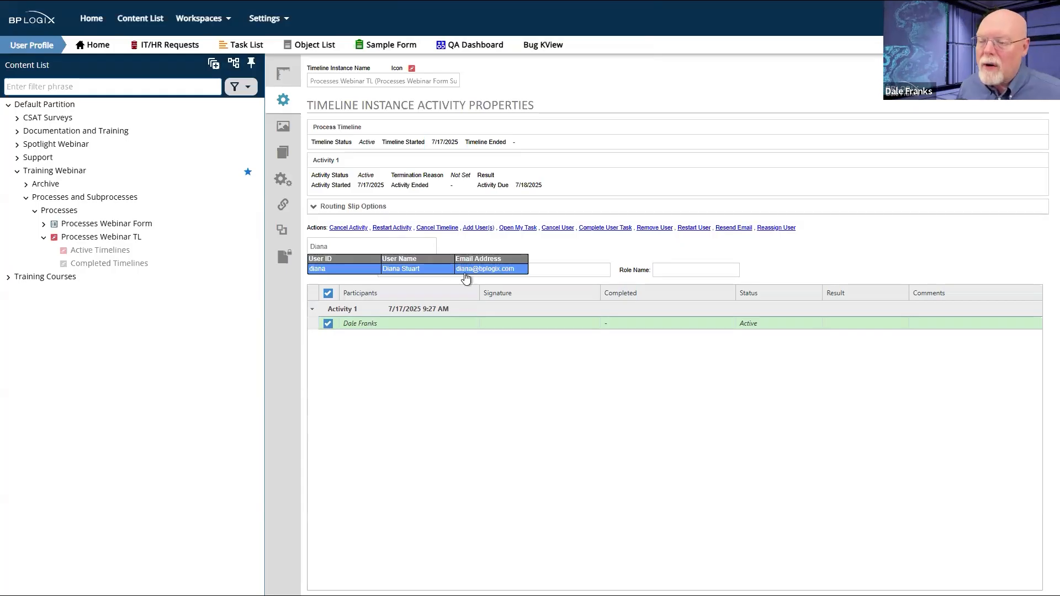
pyautogui.click(470, 269)
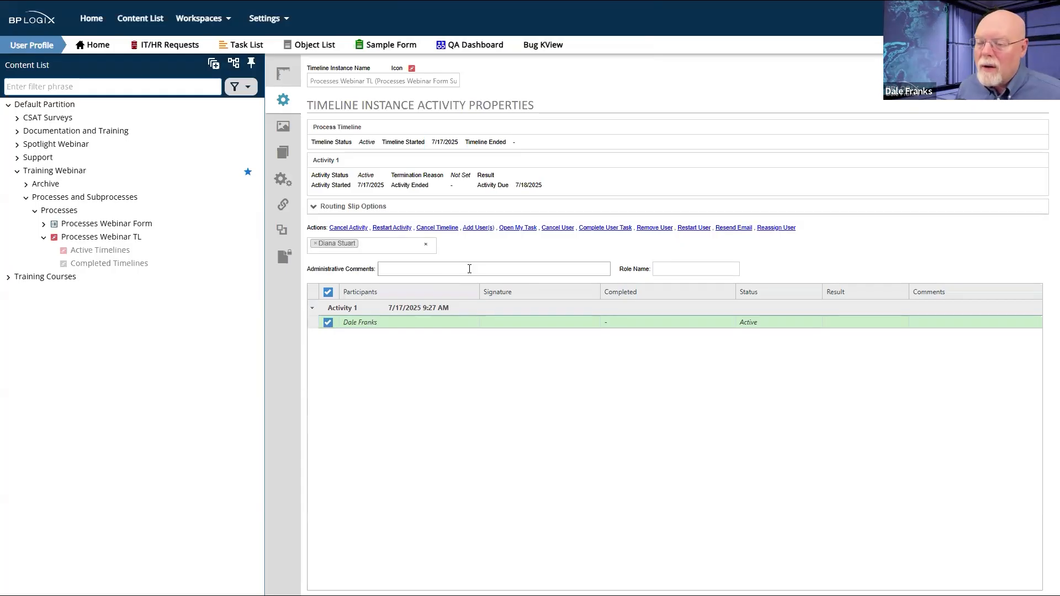
pyautogui.click(776, 228)
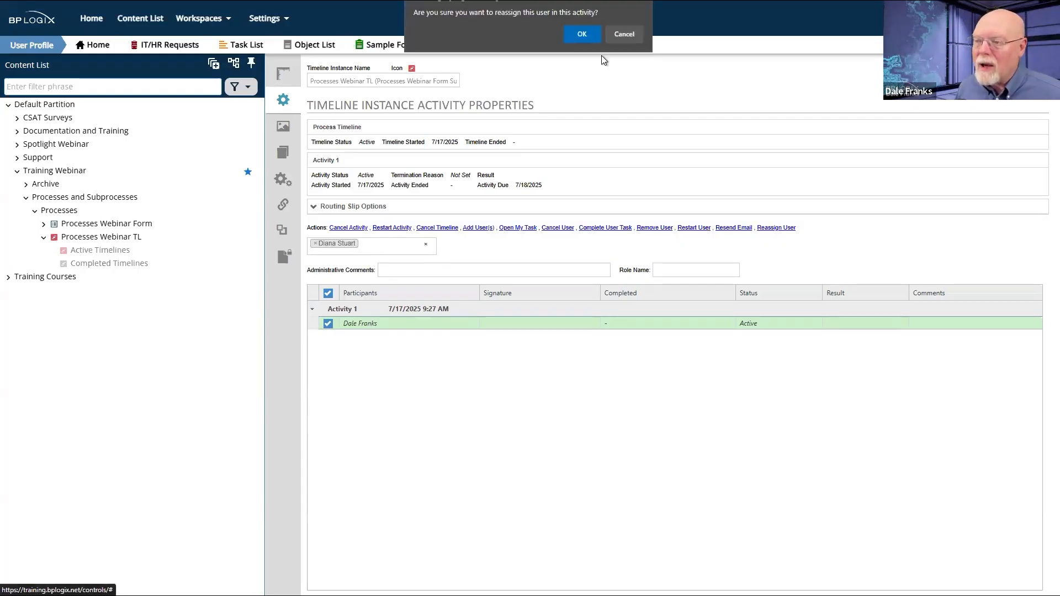
pyautogui.click(578, 34)
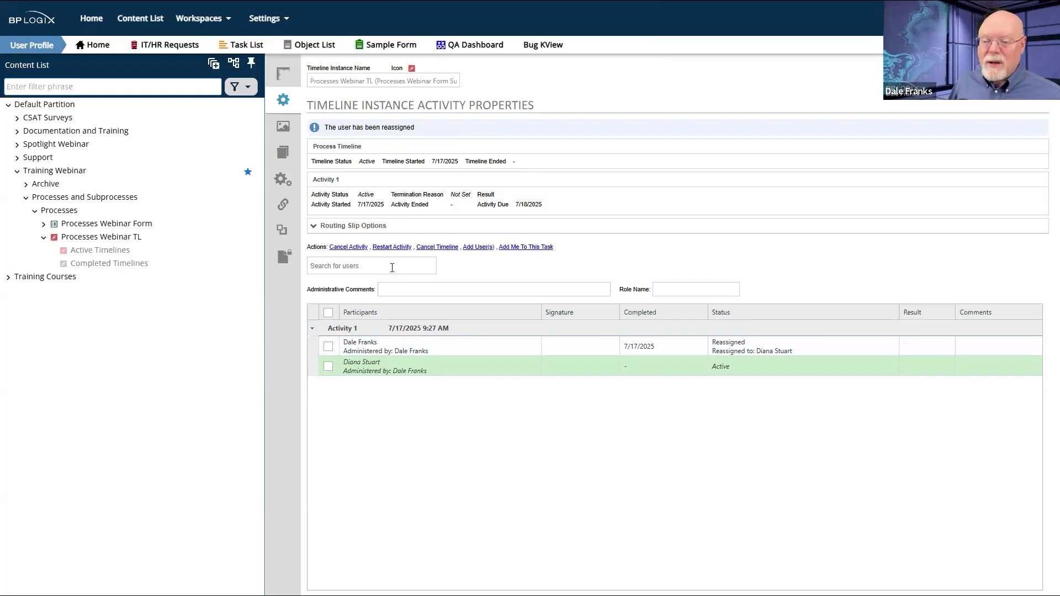
pyautogui.click(392, 267)
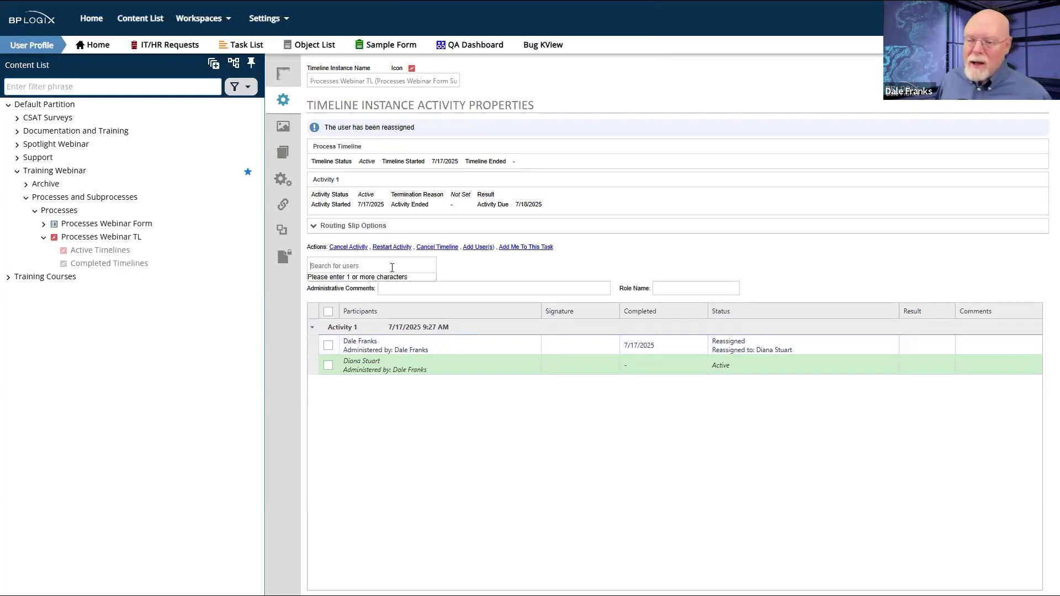
pyautogui.click(590, 478)
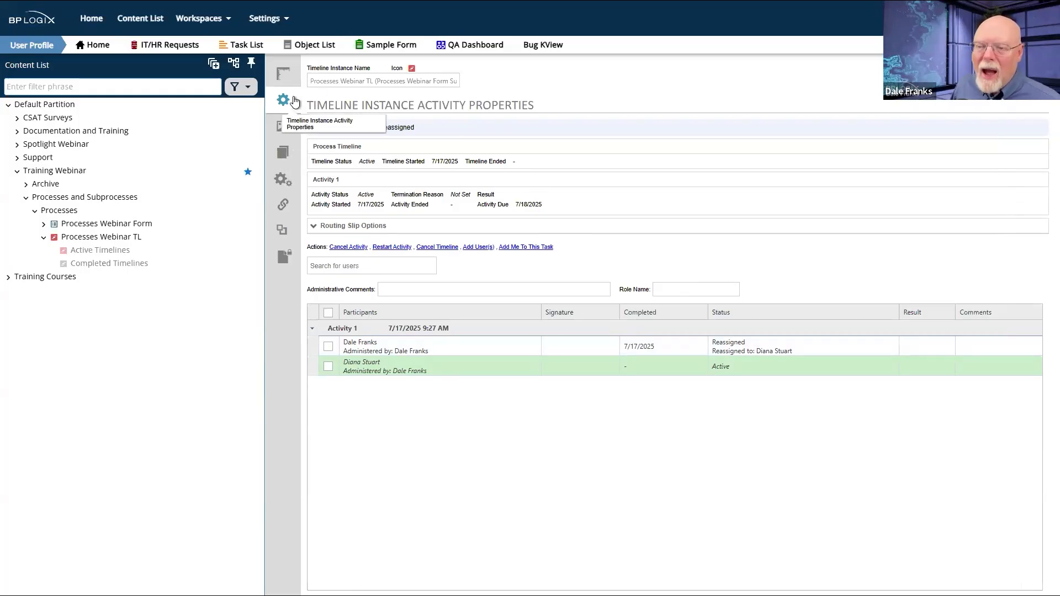
# - From the instance's administration timeline, view the attached timeline form and the timeline definition, returning to the timeline after each
pyautogui.click(293, 126)
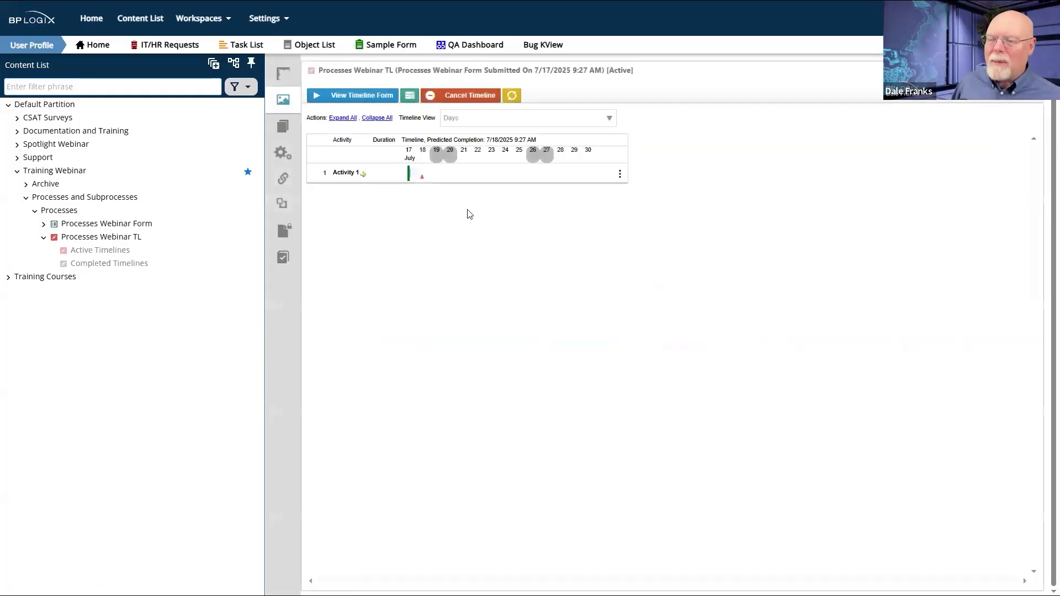
pyautogui.moveTo(414, 176)
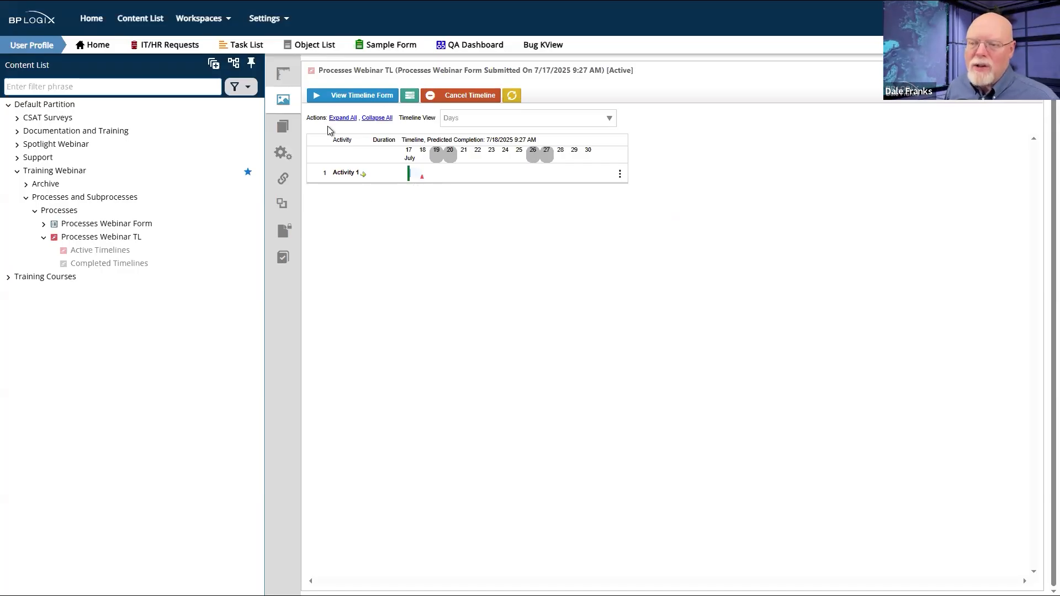
pyautogui.click(380, 97)
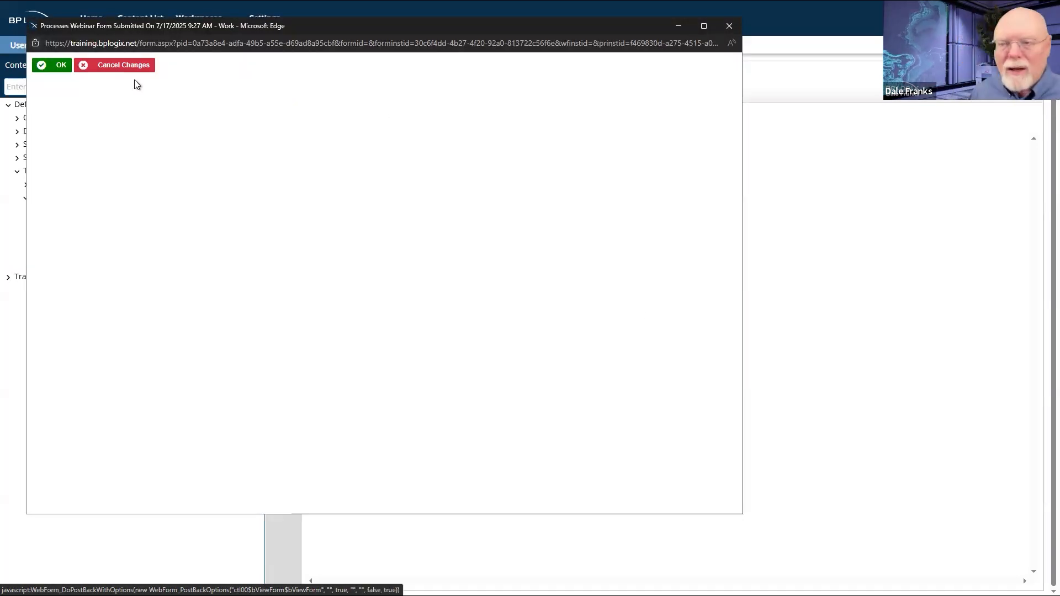
pyautogui.click(727, 28)
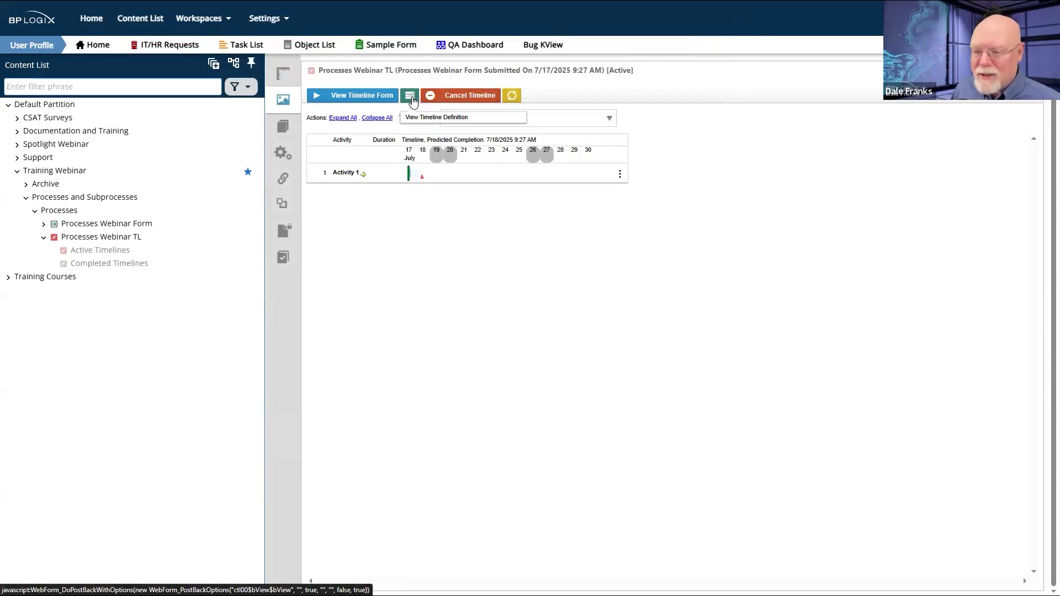
pyautogui.click(411, 98)
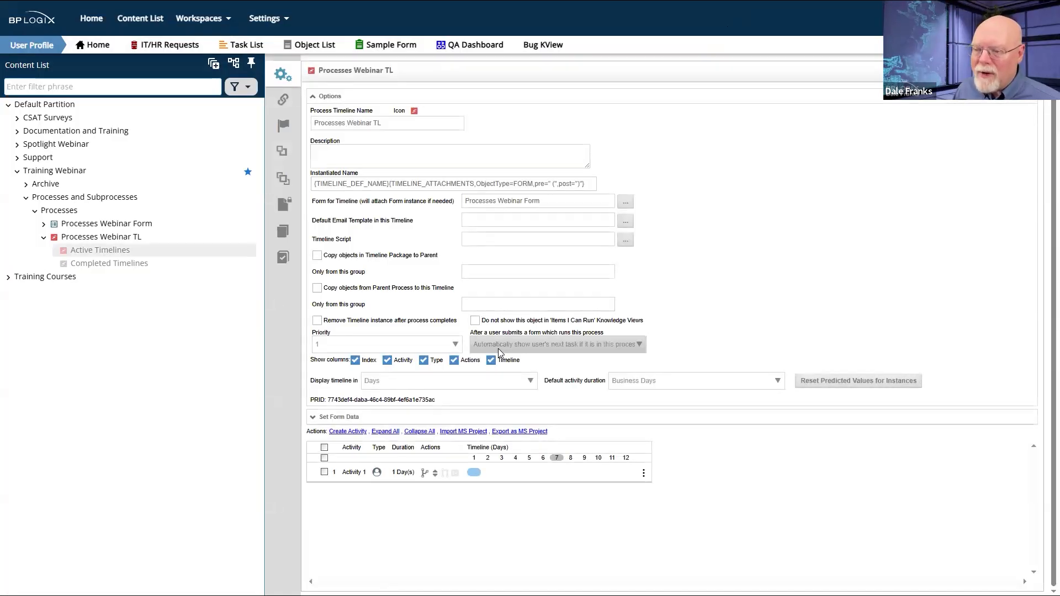
pyautogui.hotkey('alt', 'Left')
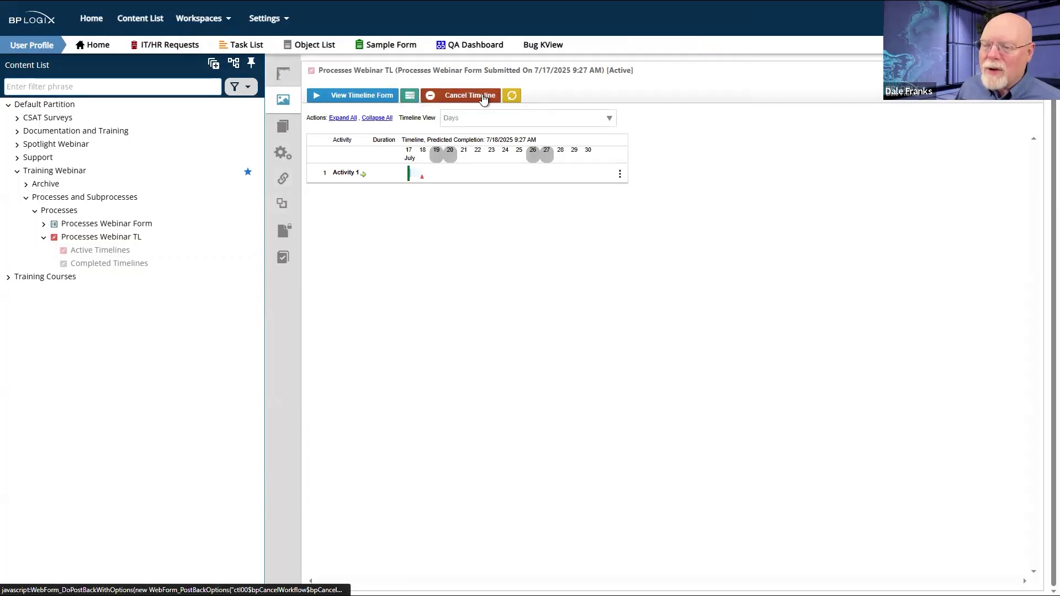
# - Refresh the administration timeline of the active Processes Webinar TL instance several times
pyautogui.click(511, 98)
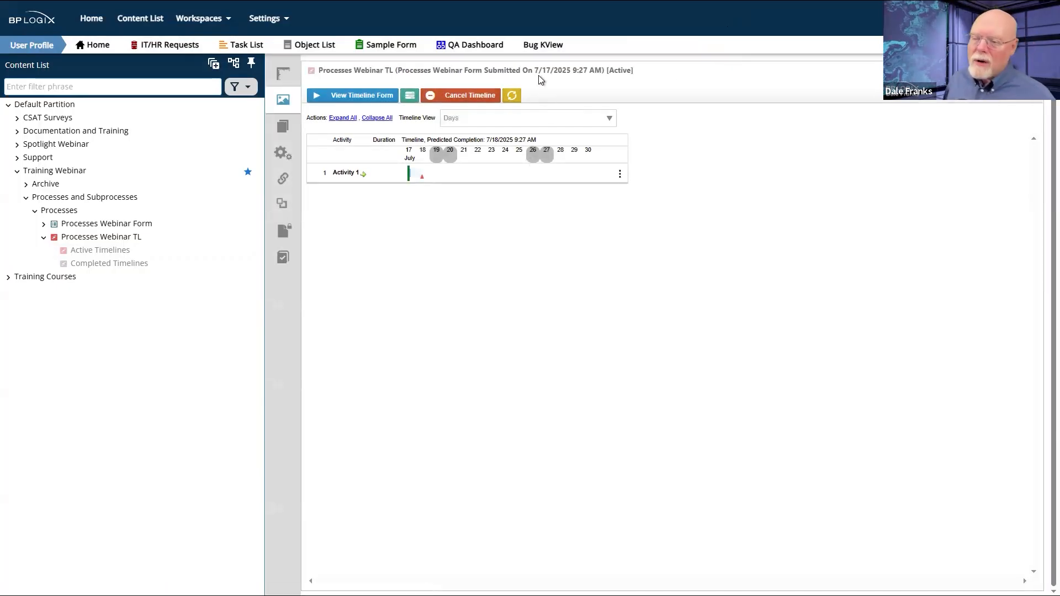
pyautogui.click(512, 96)
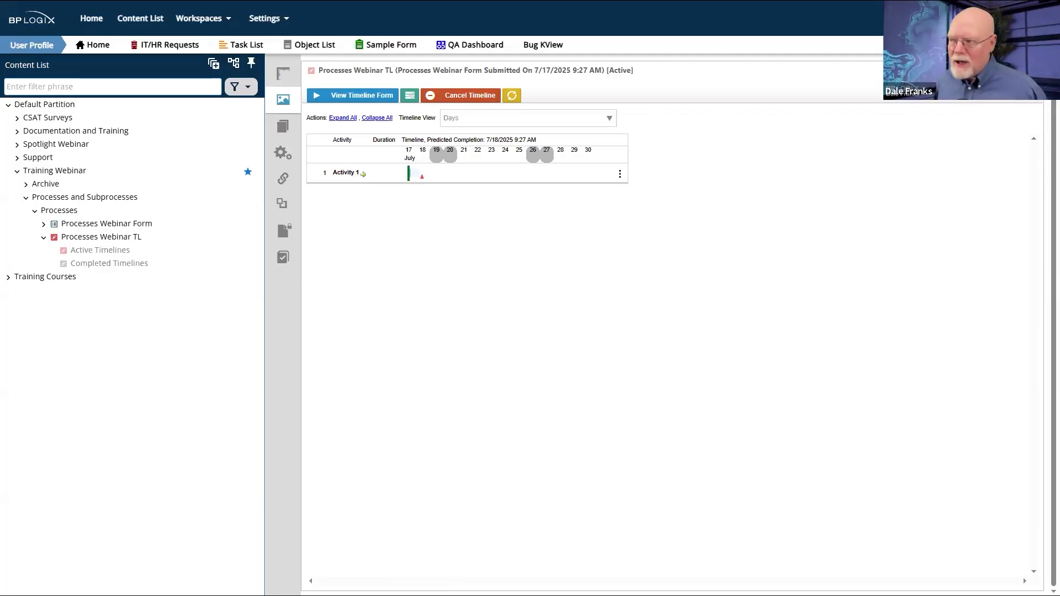
pyautogui.click(512, 96)
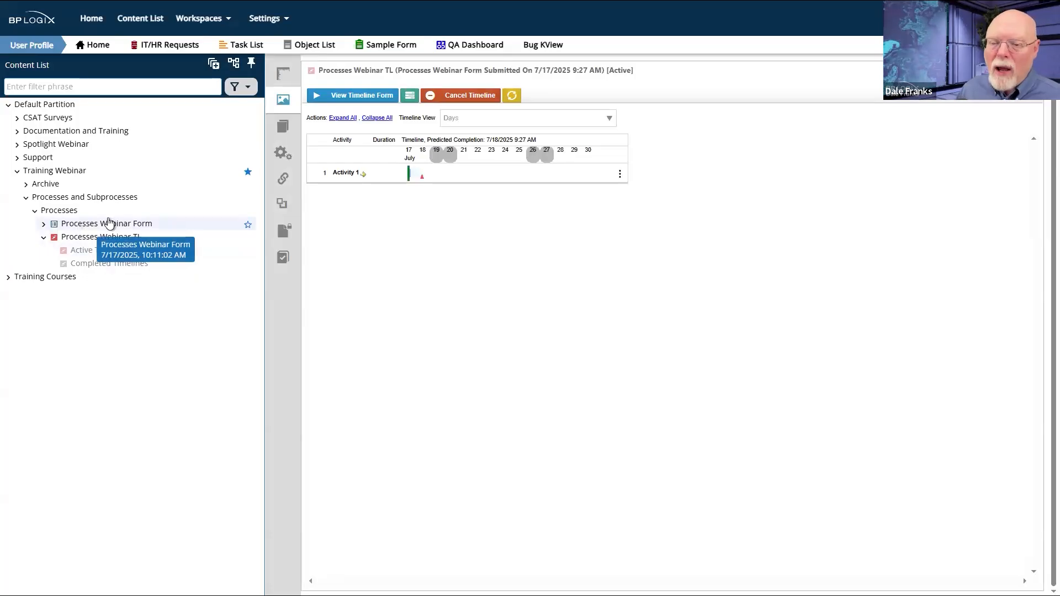
# - Cancel the running Processes Webinar TL instance from the Active Timelines list and confirm the cancellation
pyautogui.click(71, 210)
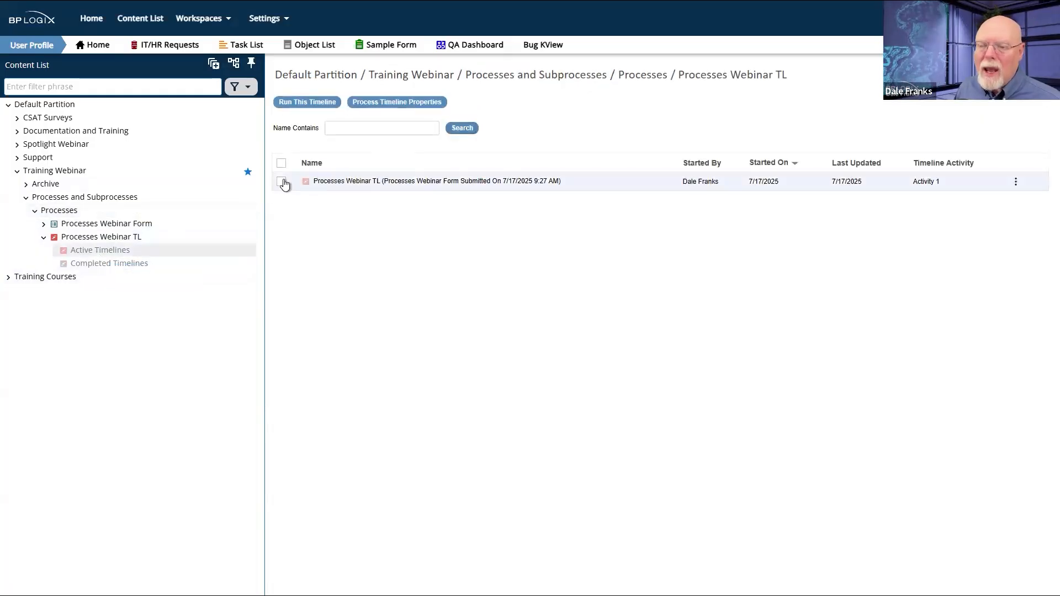
pyautogui.click(281, 182)
pyautogui.click(375, 102)
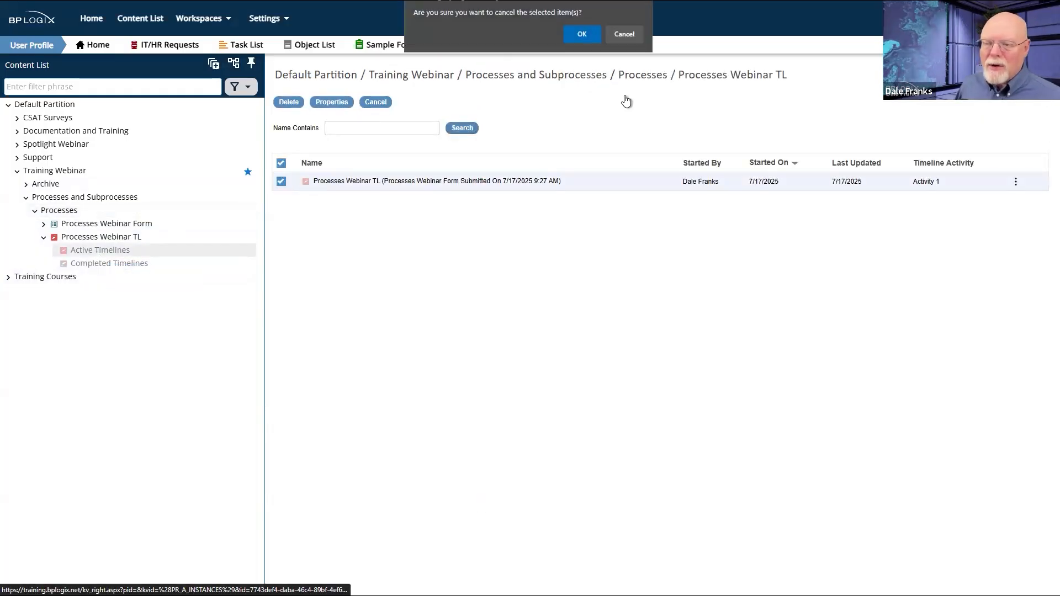
pyautogui.click(583, 35)
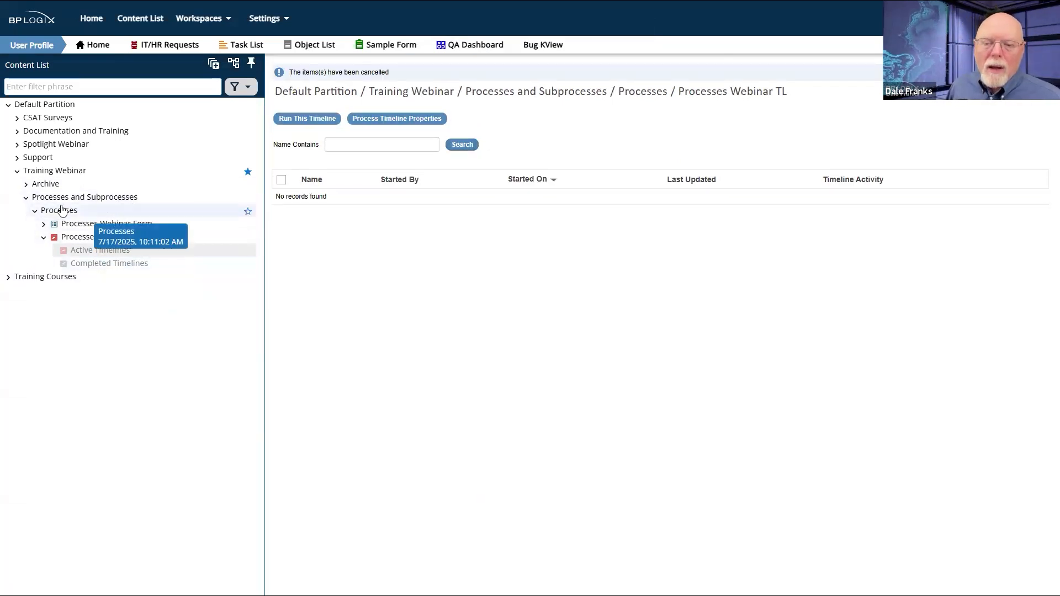
# - Create a new application named Error from the Webinar starter in the Processes and Subprocesses folder
pyautogui.click(89, 197)
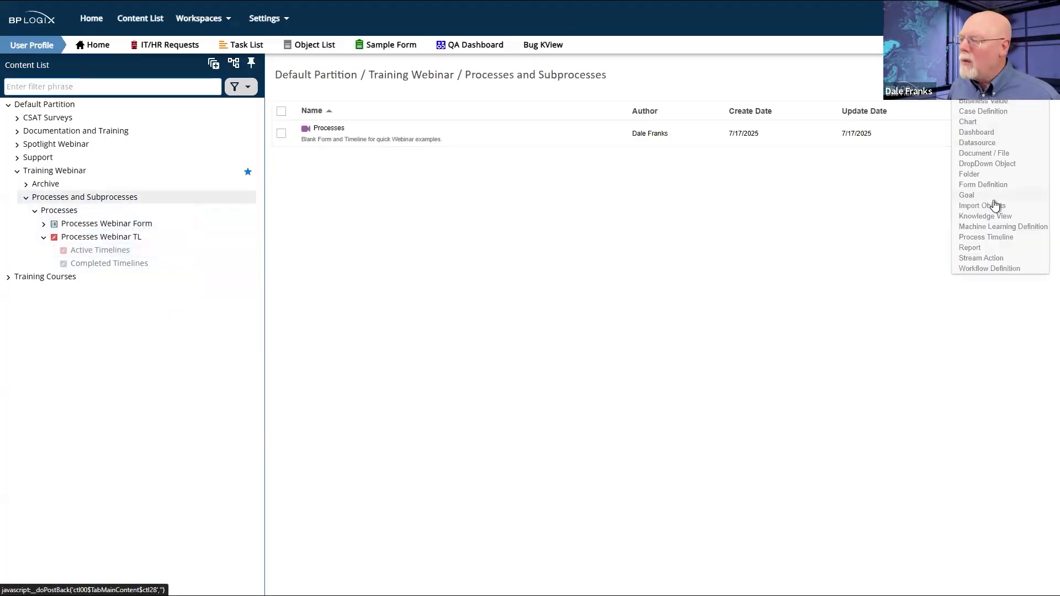
pyautogui.click(975, 80)
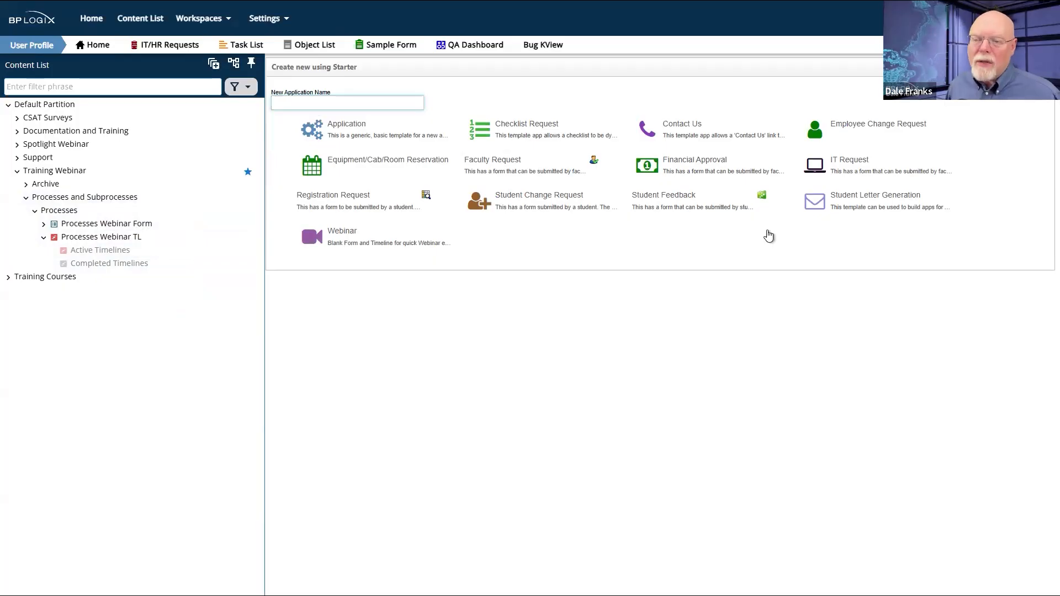
pyautogui.write('Error')
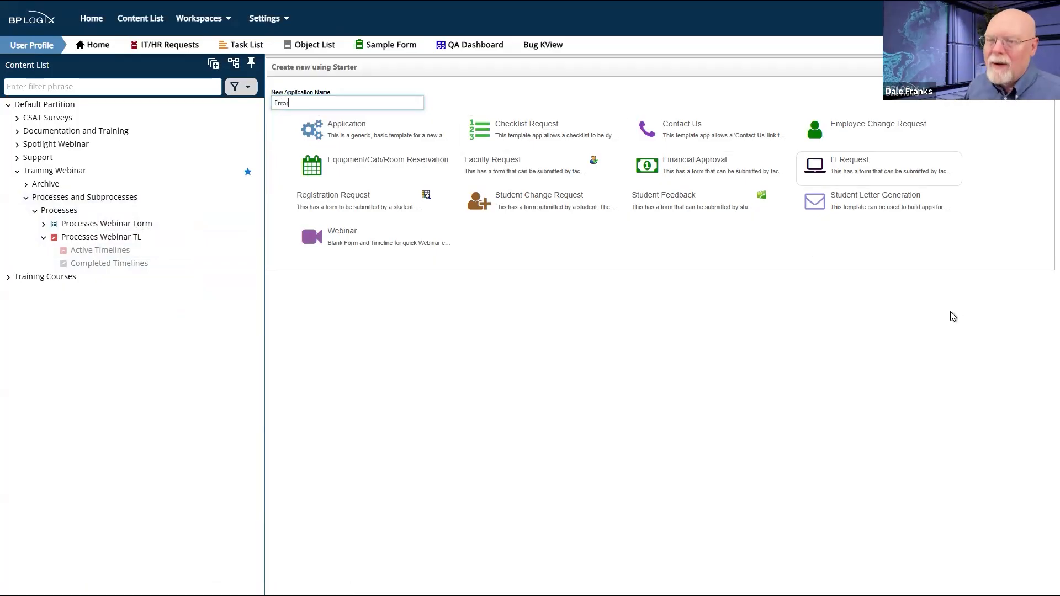
pyautogui.click(353, 250)
pyautogui.click(578, 37)
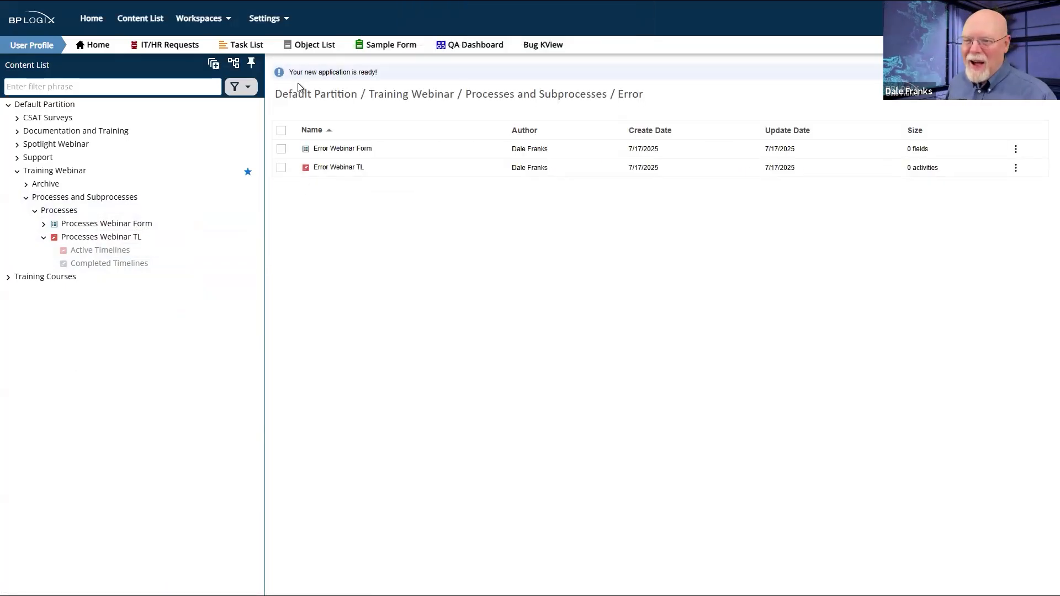
# - Open the Error Webinar TL timeline definition, collapse its options and open Activity 1 for editing
pyautogui.click(339, 168)
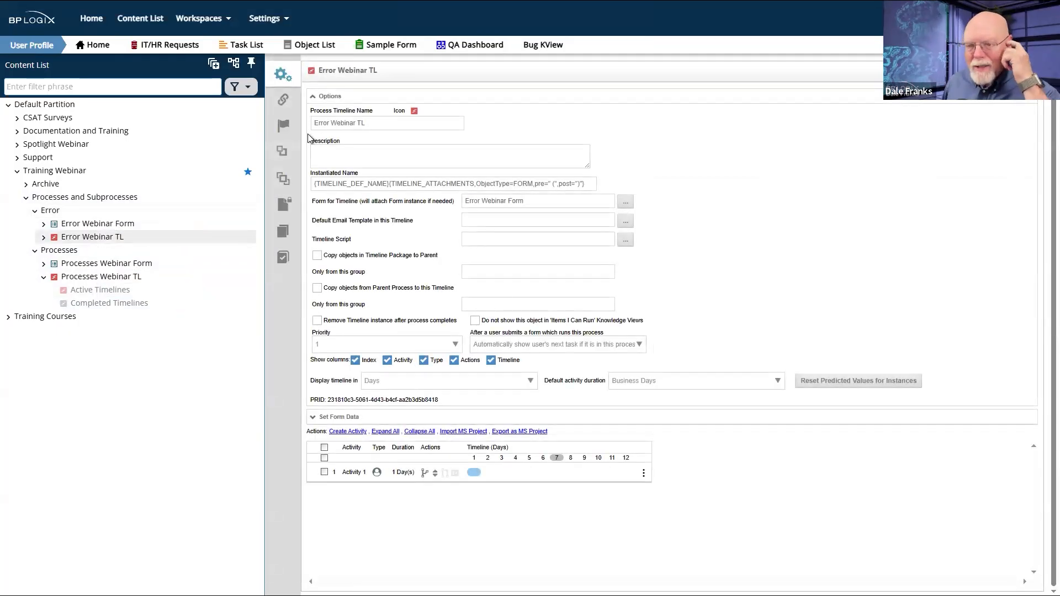
pyautogui.click(318, 98)
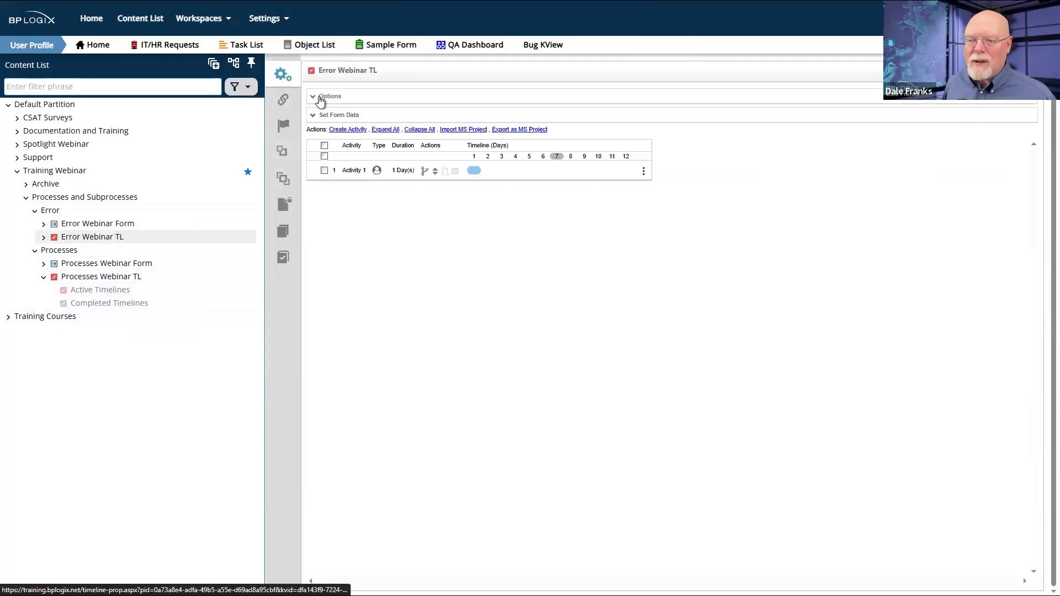
pyautogui.click(359, 170)
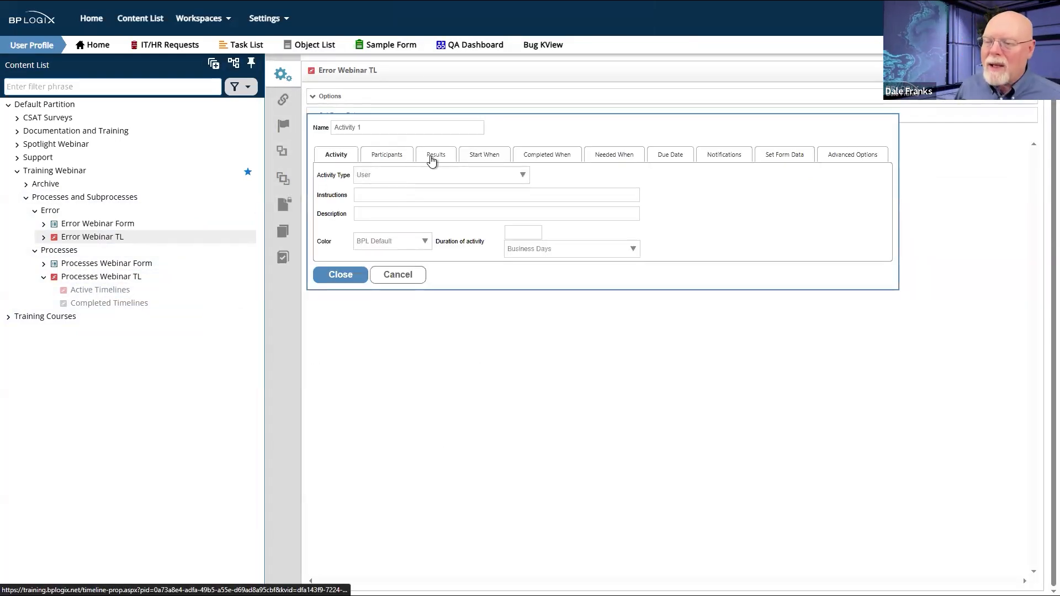
# - Add two results to Activity 1, named Done and Also Done
pyautogui.click(434, 156)
pyautogui.click(347, 184)
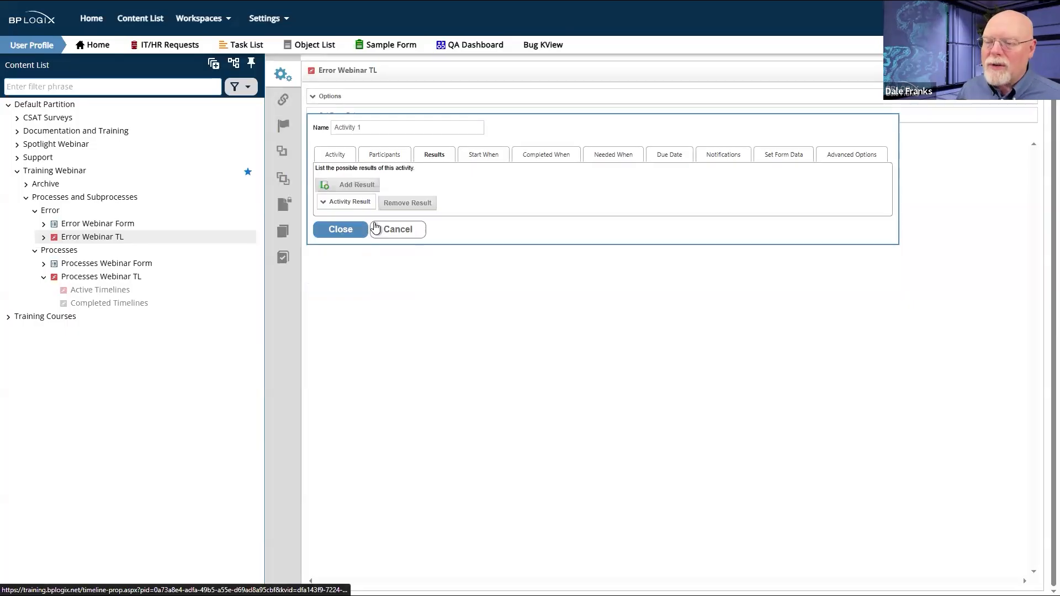
pyautogui.click(356, 204)
pyautogui.moveTo(430, 224); pyautogui.dragTo(308, 234)
pyautogui.write('Done')
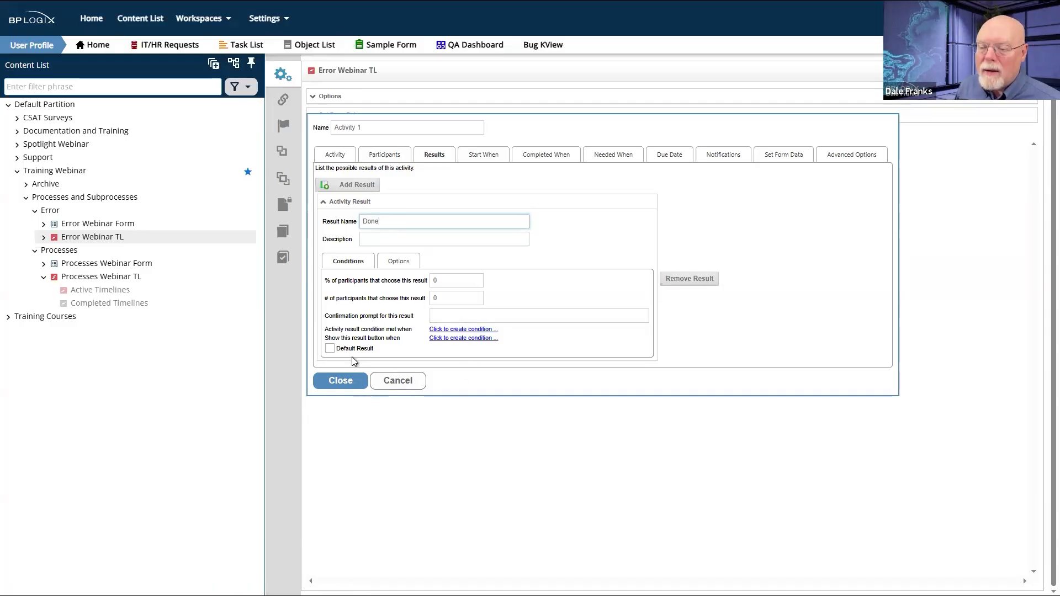
pyautogui.click(357, 187)
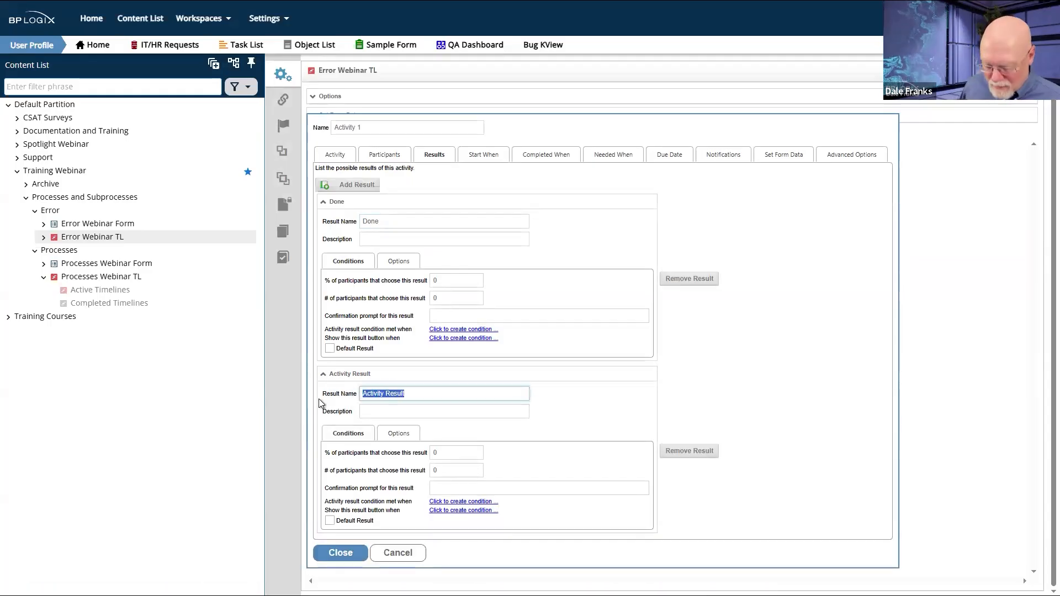
pyautogui.write('Also Done')
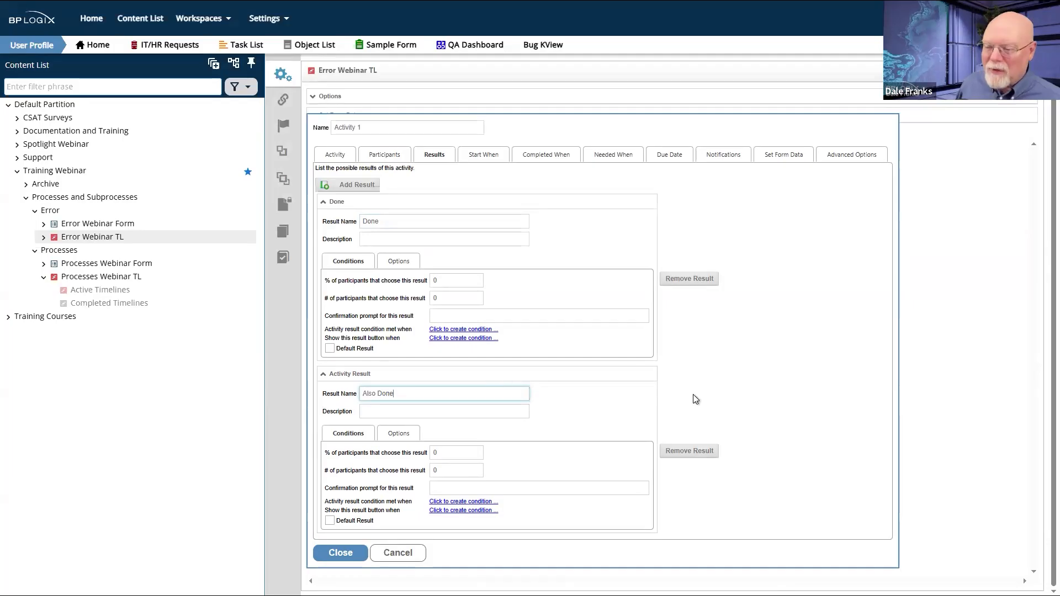
pyautogui.click(702, 384)
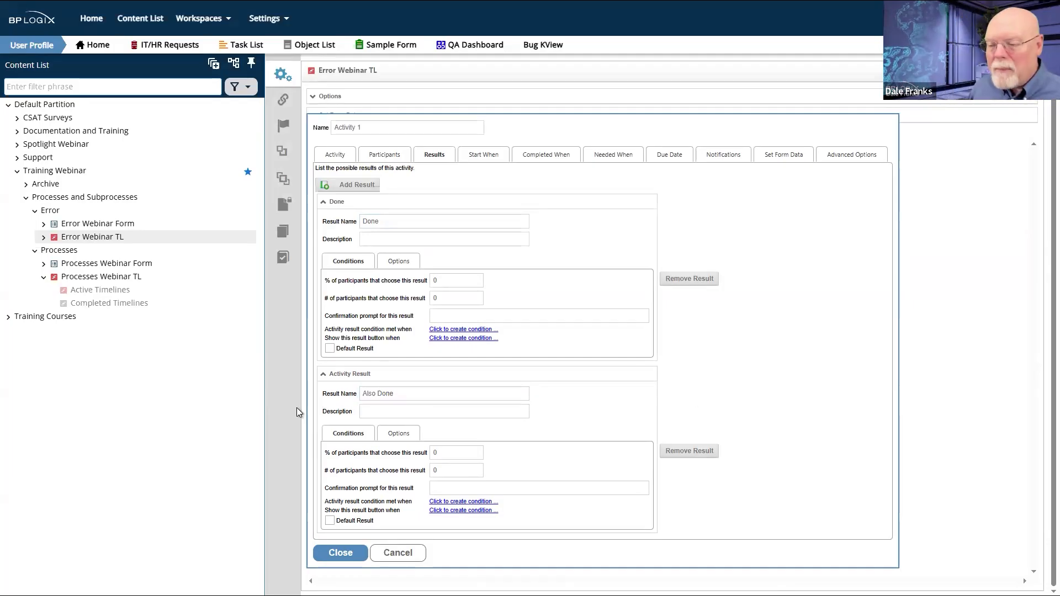
# - Set Activity 1 to complete When Any Result Condition Is Met
pyautogui.click(561, 159)
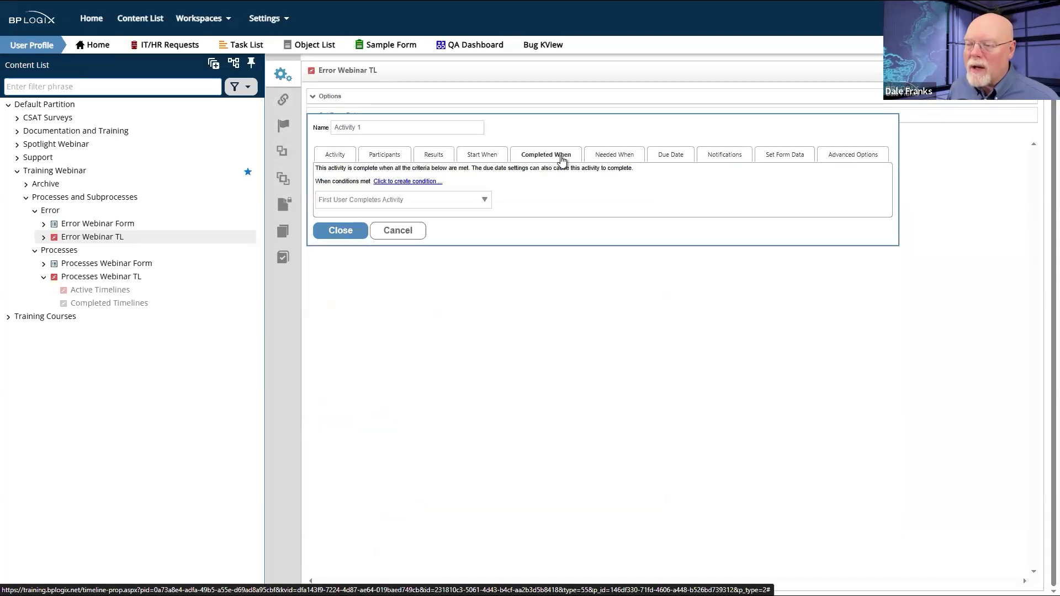
pyautogui.click(428, 202)
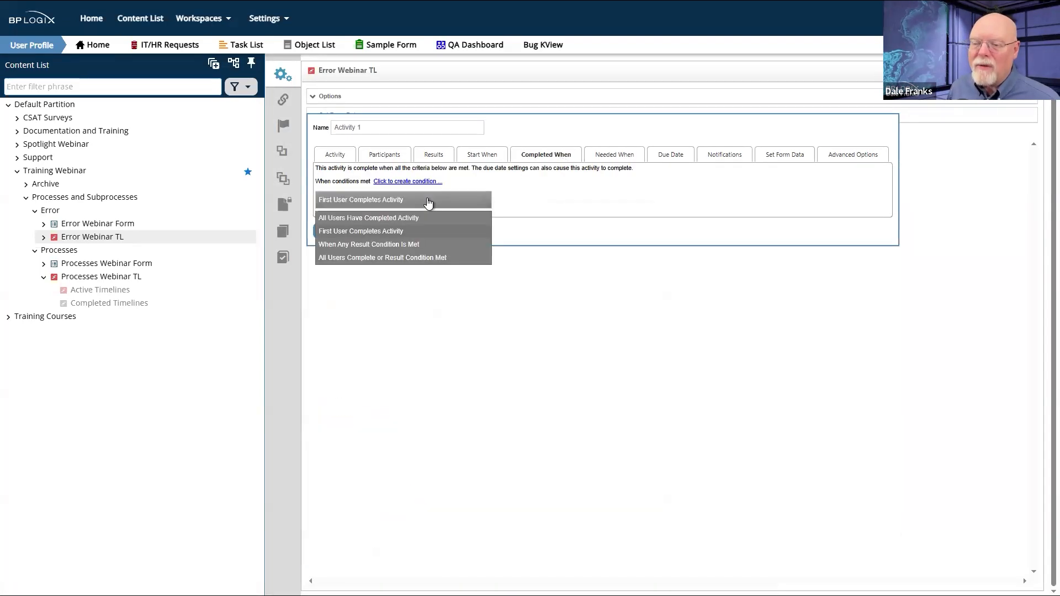
pyautogui.click(393, 247)
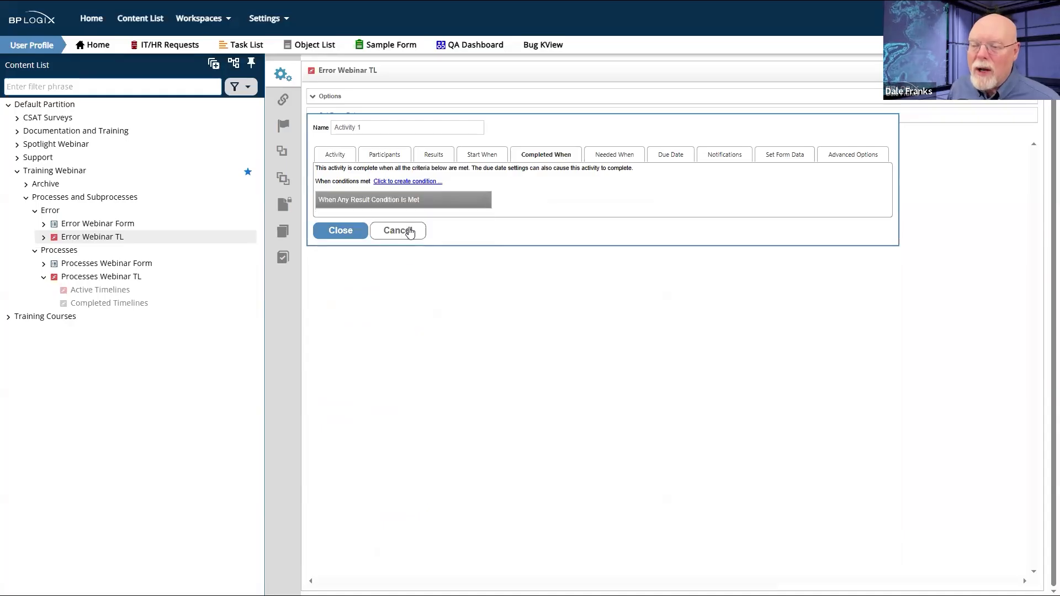
# - Create a completion condition for Activity 1 that tests whether the string a equals the string a
pyautogui.click(429, 181)
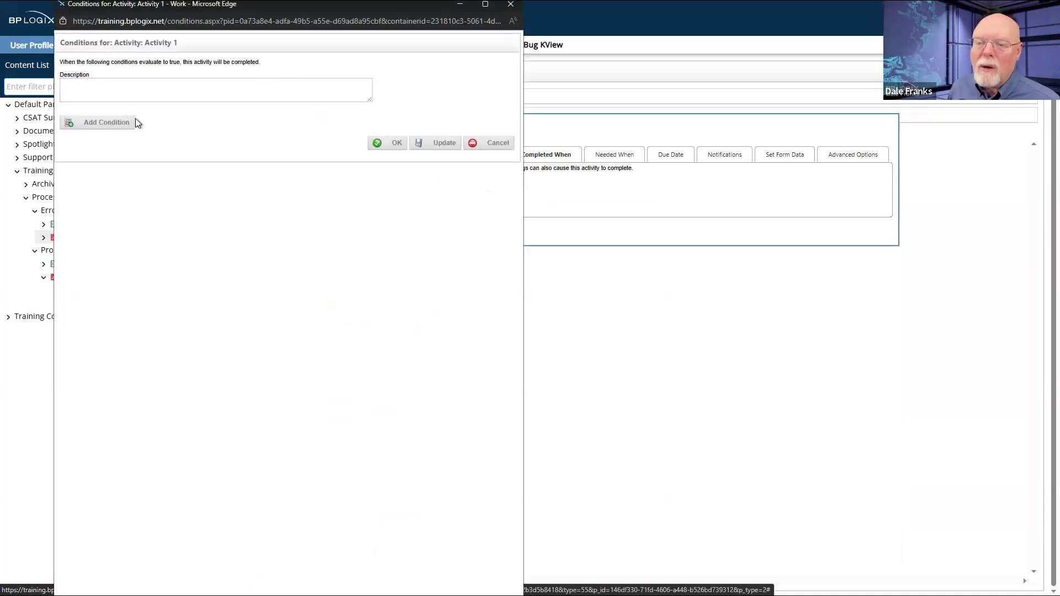
pyautogui.click(129, 123)
pyautogui.click(227, 126)
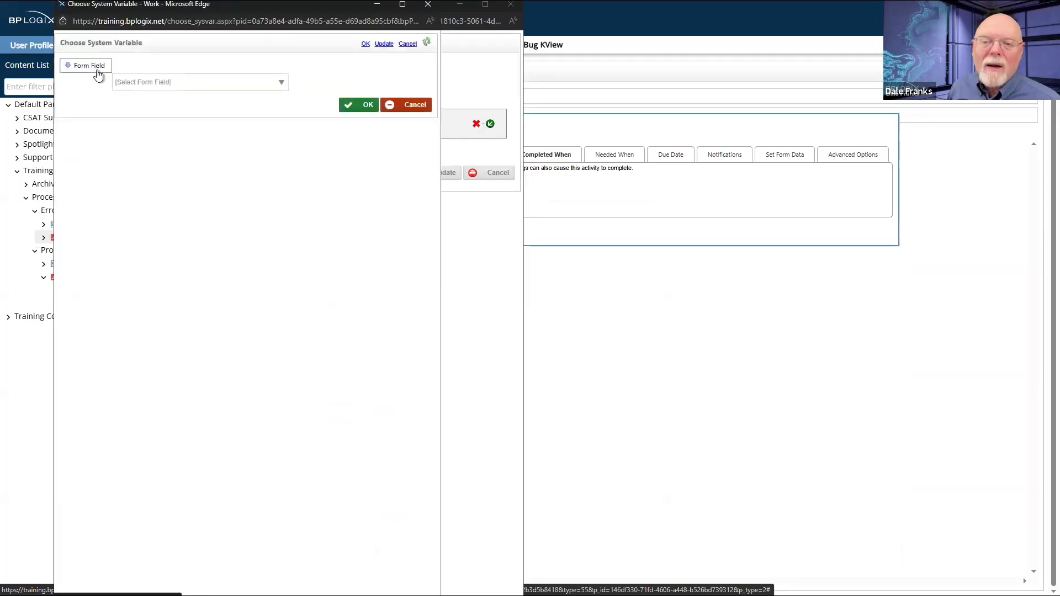
pyautogui.click(98, 67)
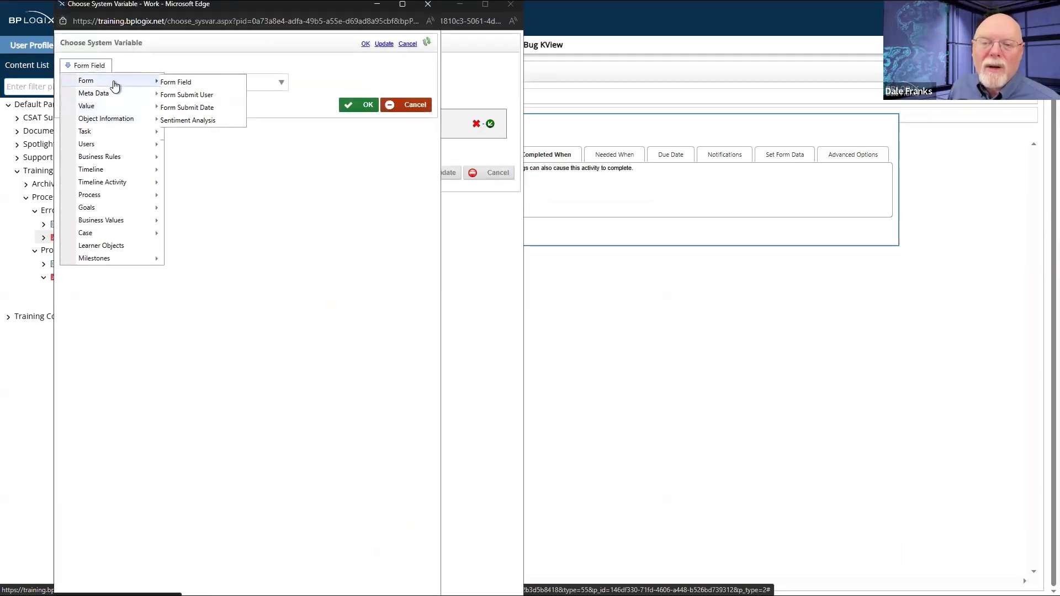
pyautogui.moveTo(109, 110)
pyautogui.click(192, 113)
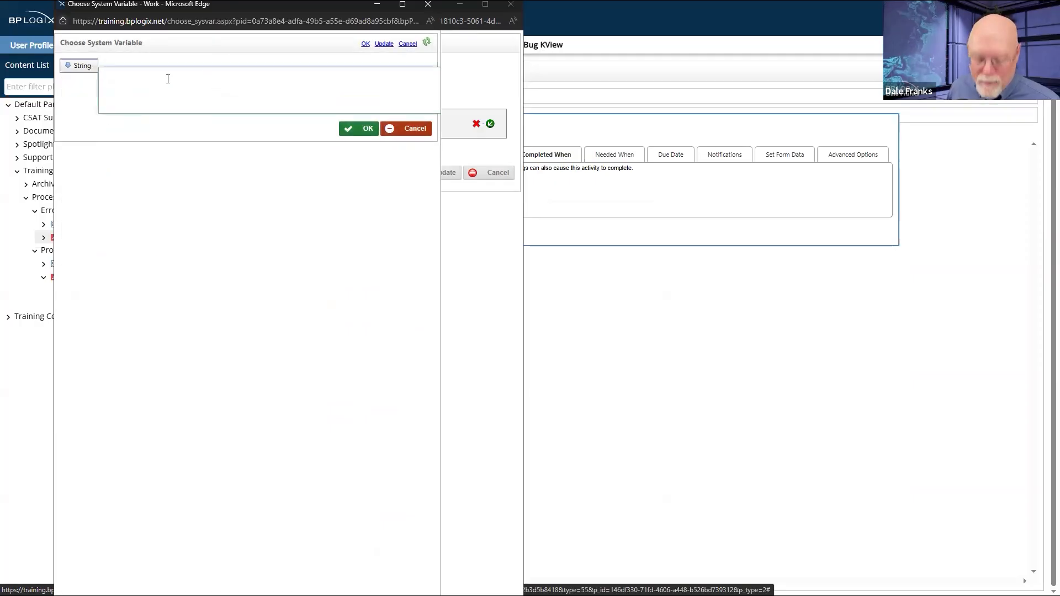
pyautogui.click(367, 128)
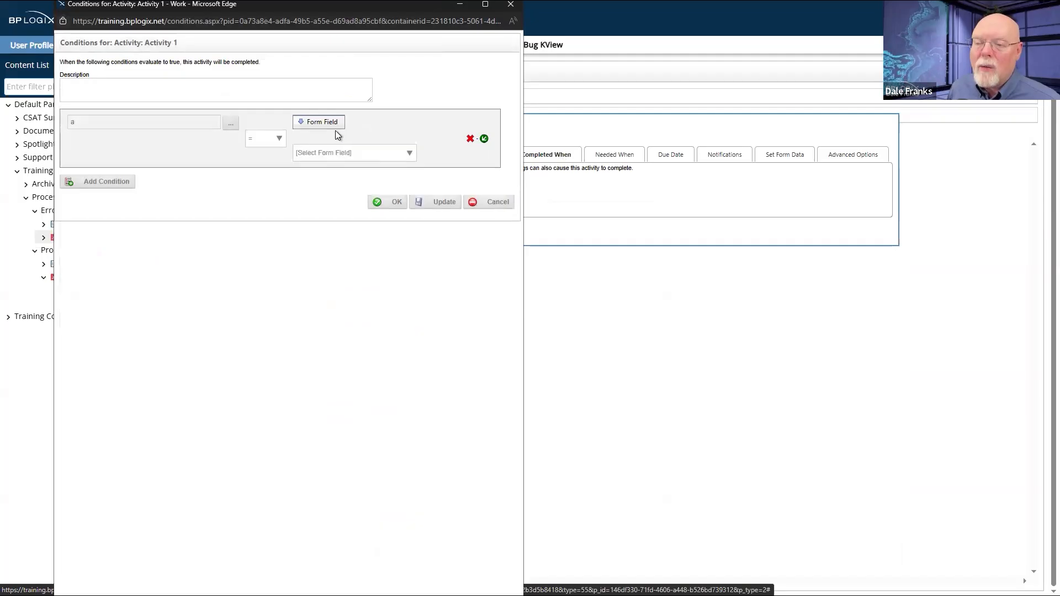
pyautogui.click(336, 133)
pyautogui.click(335, 150)
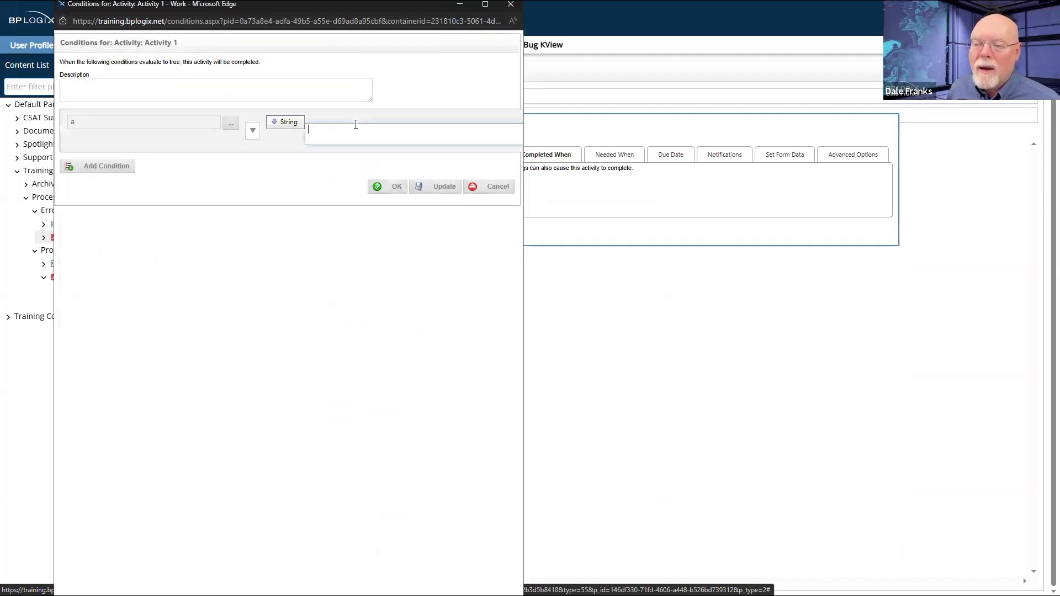
pyautogui.write('a')
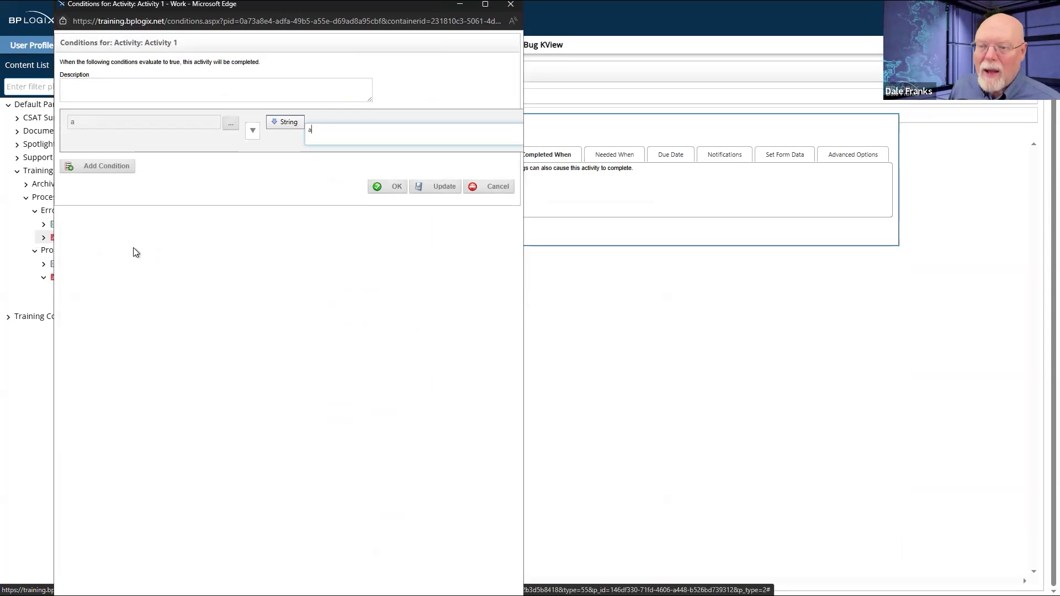
# - Add a second completion condition, remove it again, and accept the remaining a = a condition
pyautogui.click(115, 168)
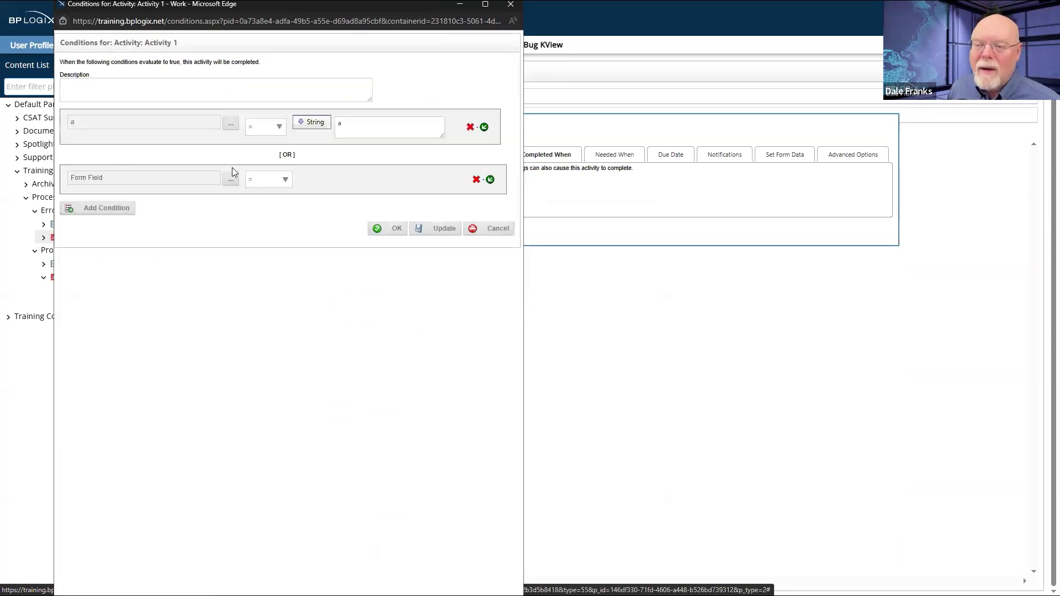
pyautogui.click(476, 180)
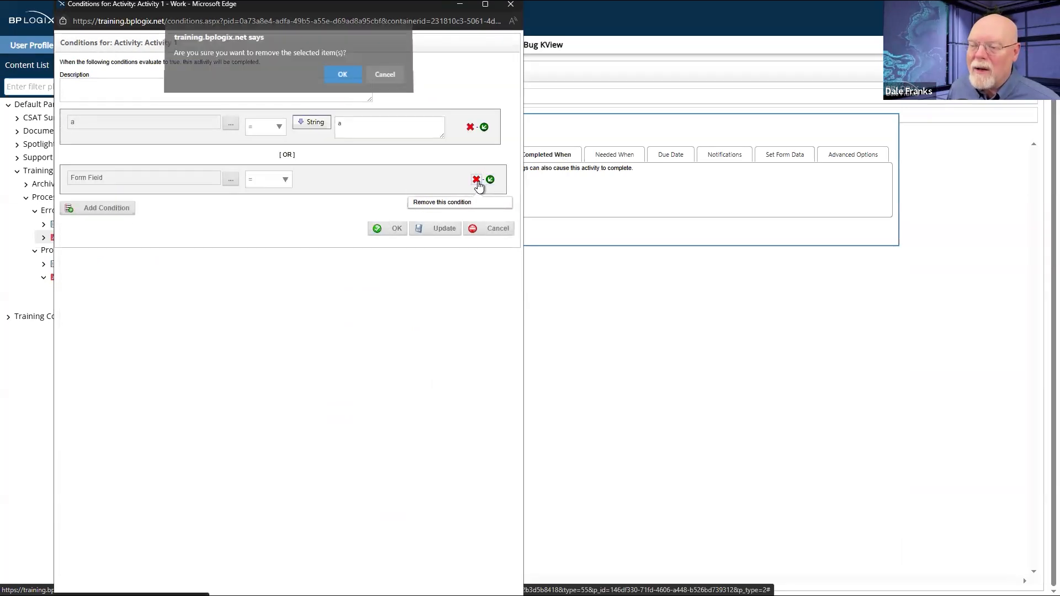
pyautogui.click(350, 81)
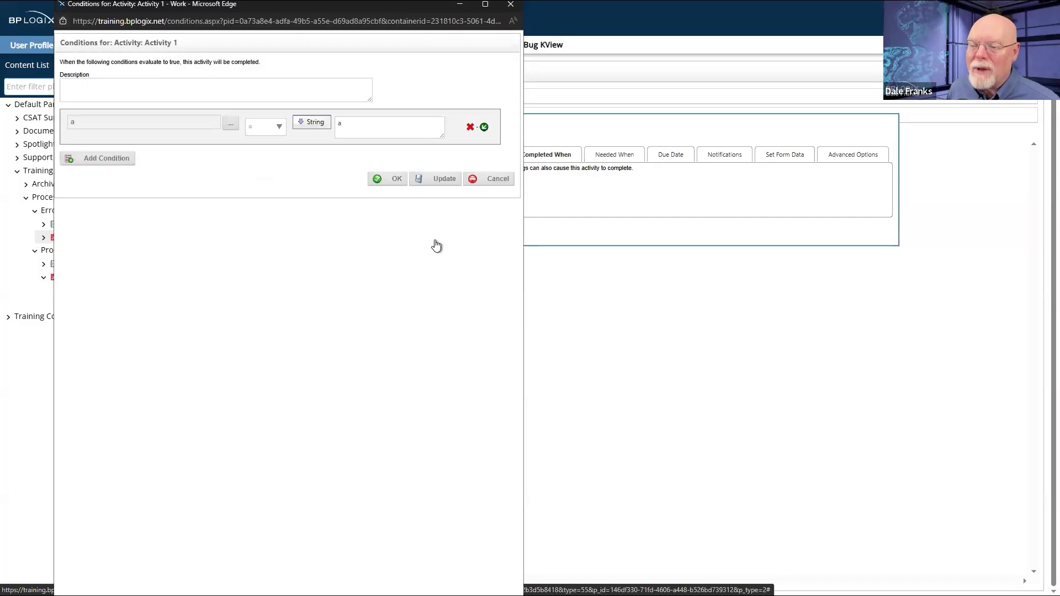
pyautogui.click(393, 178)
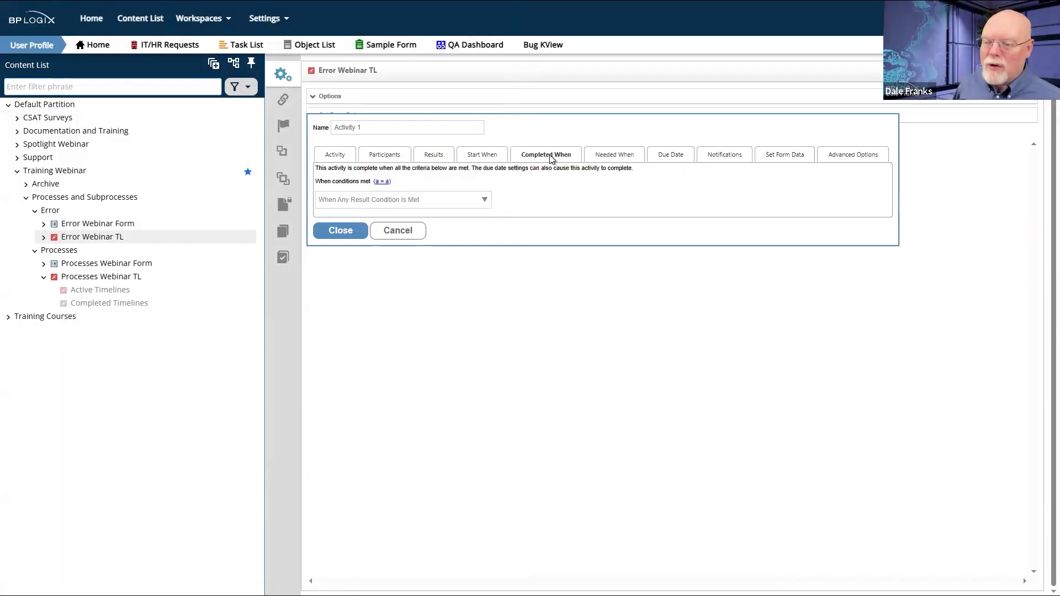
# - Return to Activity 1's results, try to close the activity, and leave the timeline without saving its changes
pyautogui.click(435, 157)
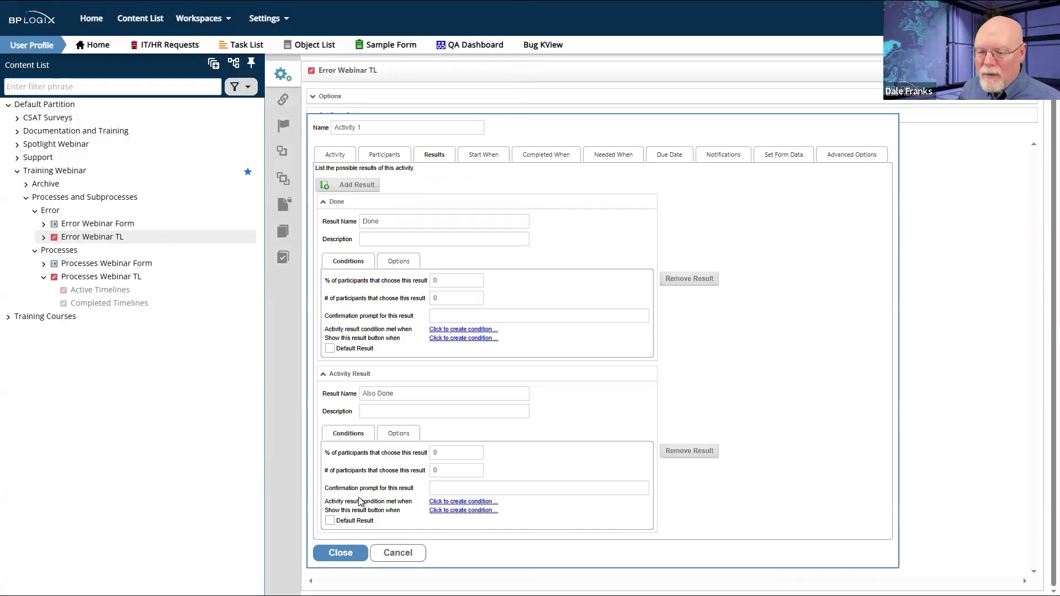
pyautogui.click(341, 554)
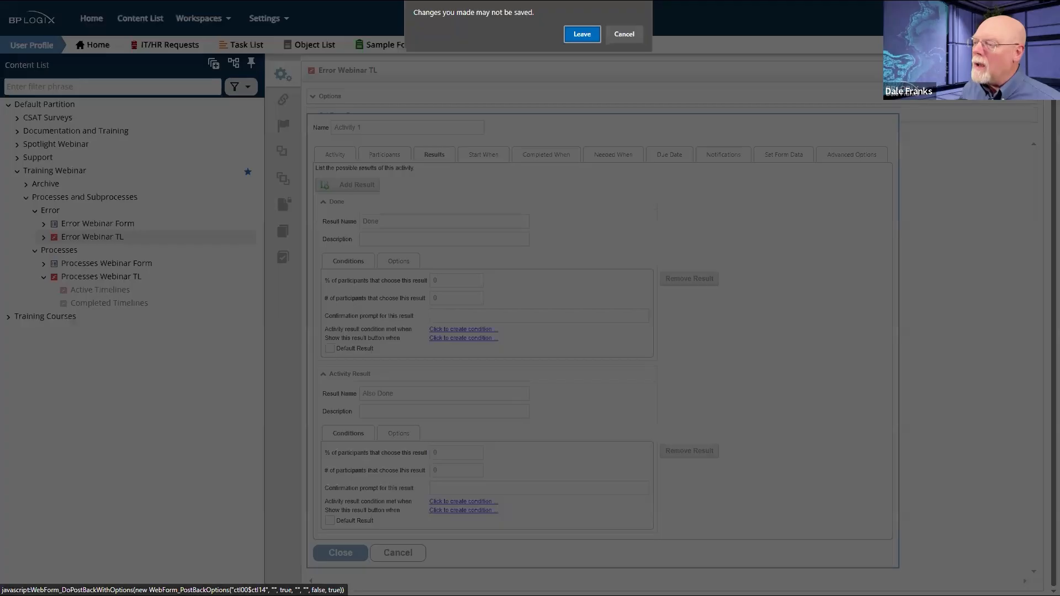
pyautogui.click(623, 35)
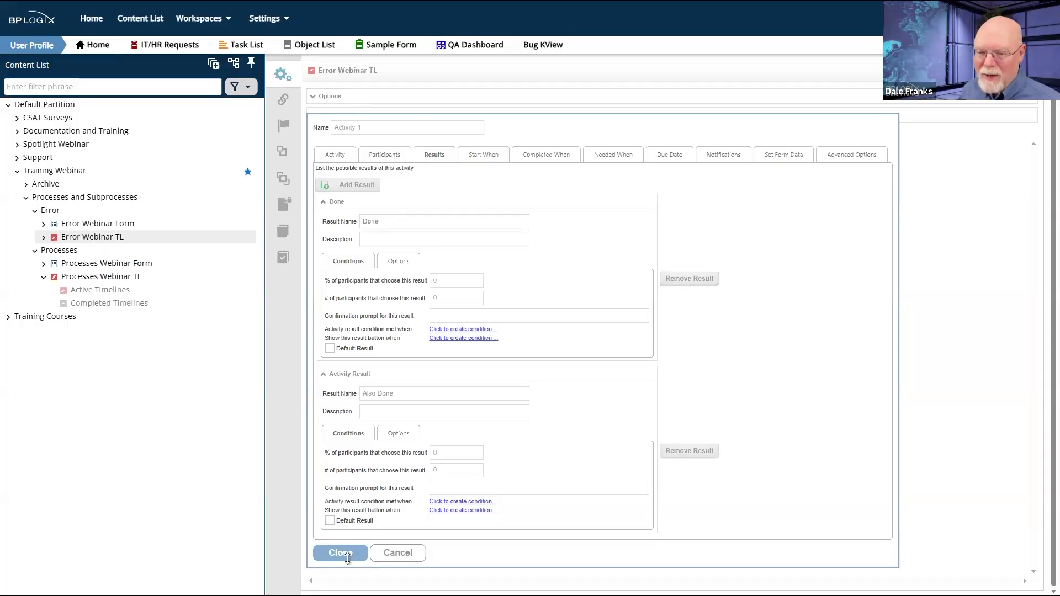
pyautogui.click(101, 276)
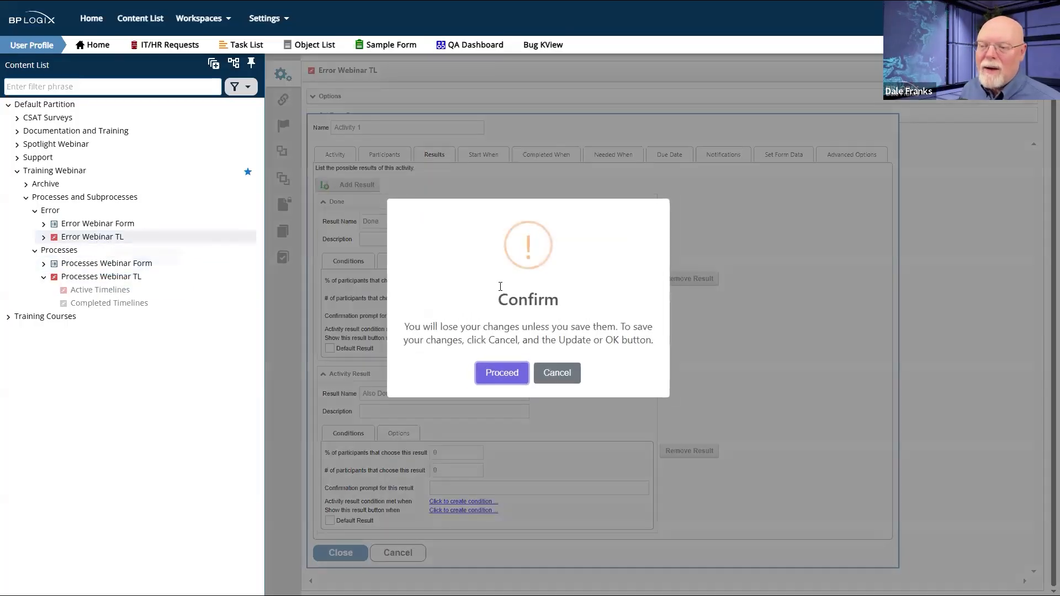
pyautogui.click(510, 375)
pyautogui.click(588, 36)
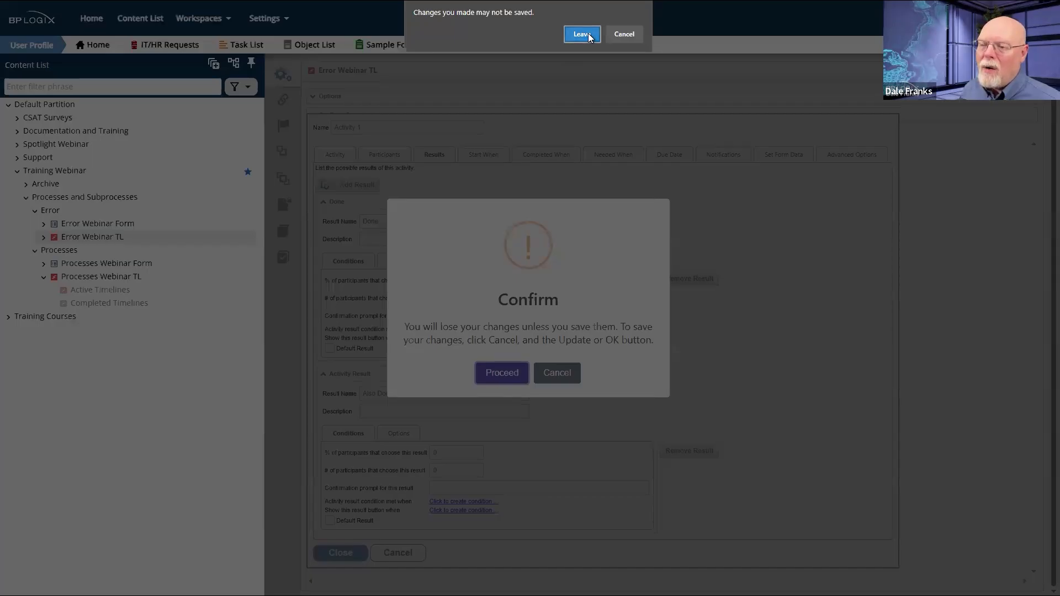
# - Reopen Activity 1 of Error Webinar TL and add two results named 1 and 2
pyautogui.click(350, 170)
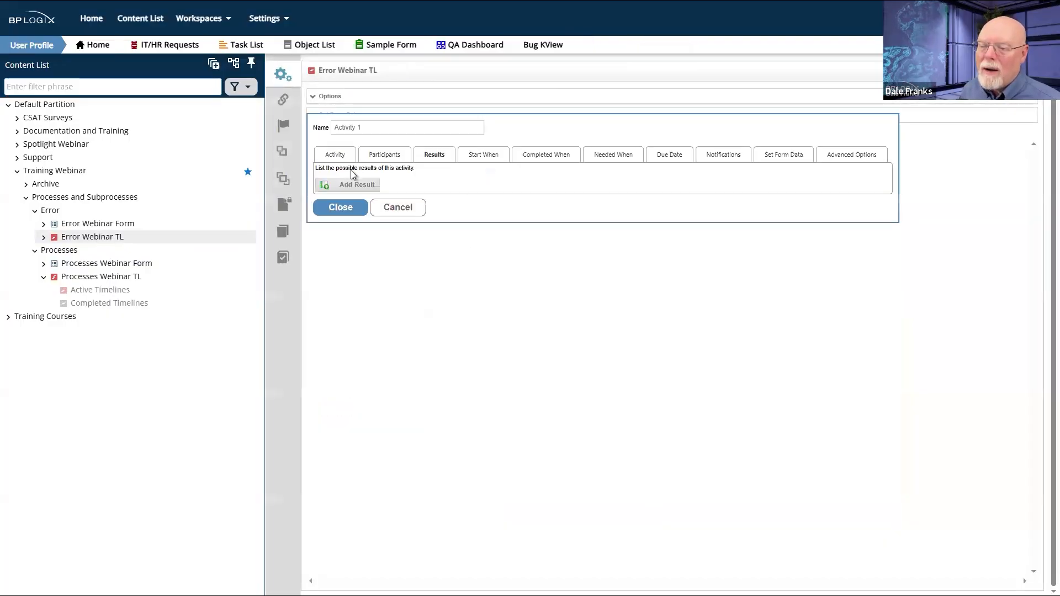
pyautogui.click(357, 186)
pyautogui.click(362, 186)
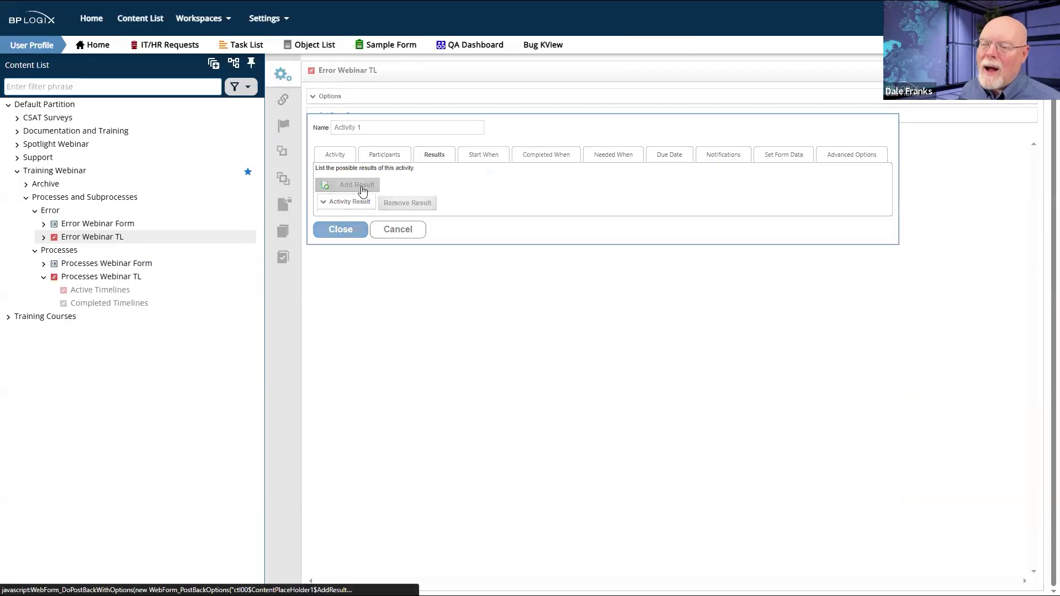
pyautogui.click(363, 203)
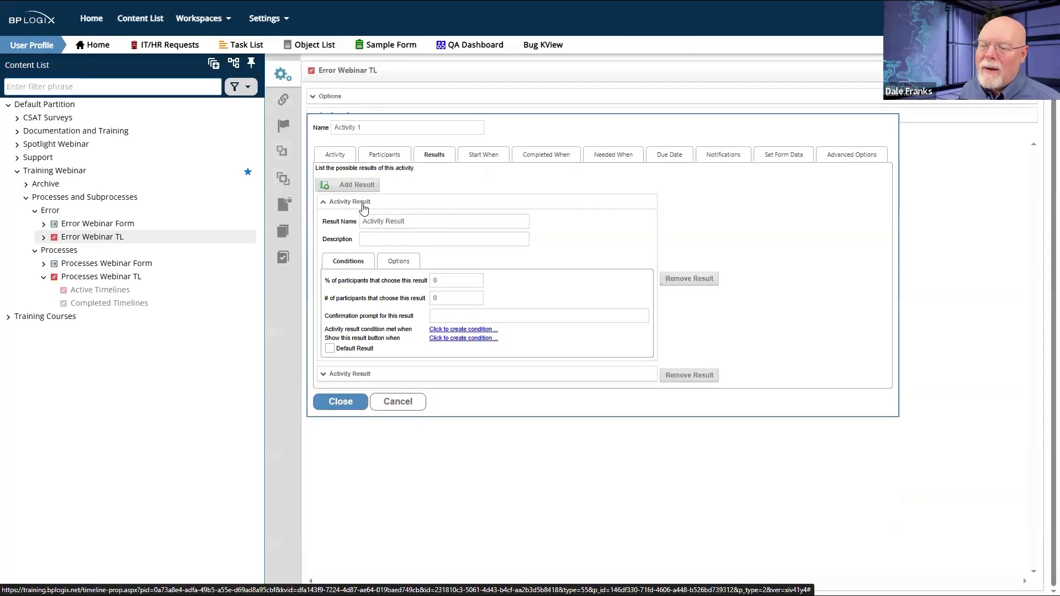
pyautogui.click(403, 221)
pyautogui.hotkey('ctrl', 'a')
pyautogui.write('1')
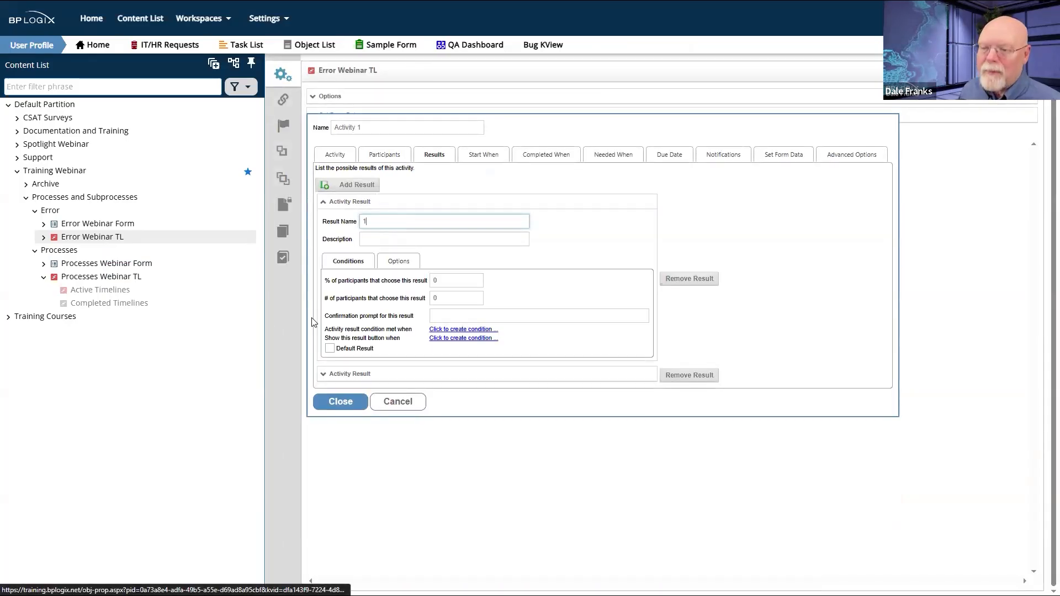
pyautogui.click(351, 375)
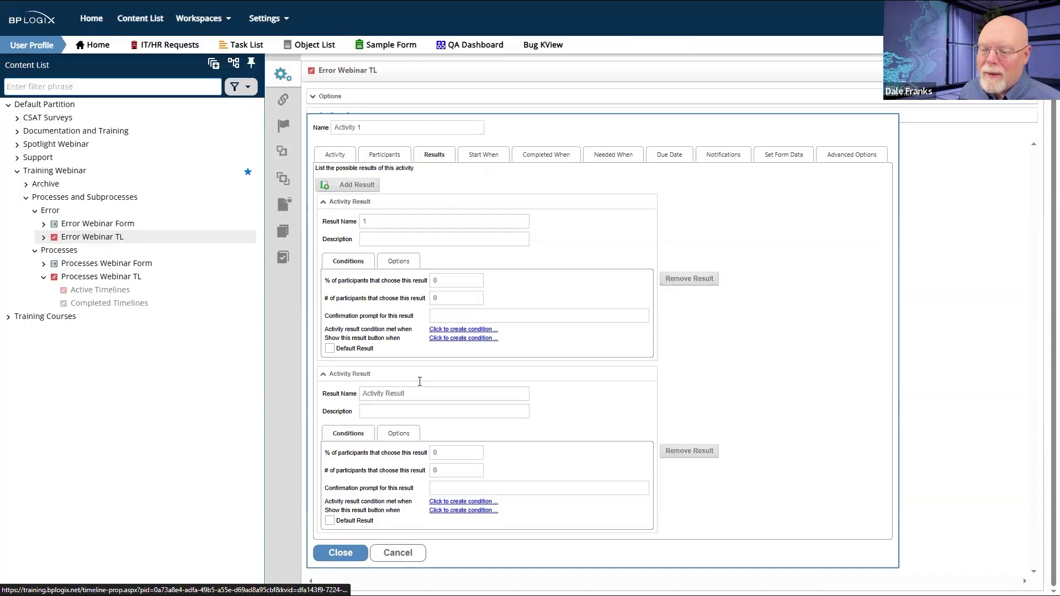
pyautogui.click(392, 395)
pyautogui.hotkey('ctrl', 'a')
pyautogui.write('2')
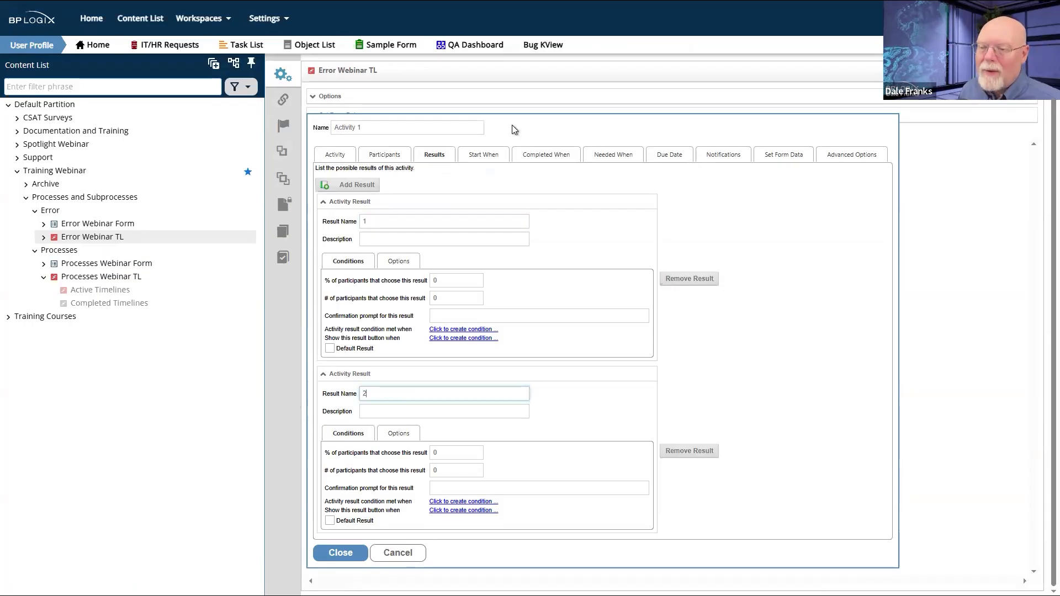
# - Start a completion condition for Activity 1 whose value to test is the string a
pyautogui.click(543, 155)
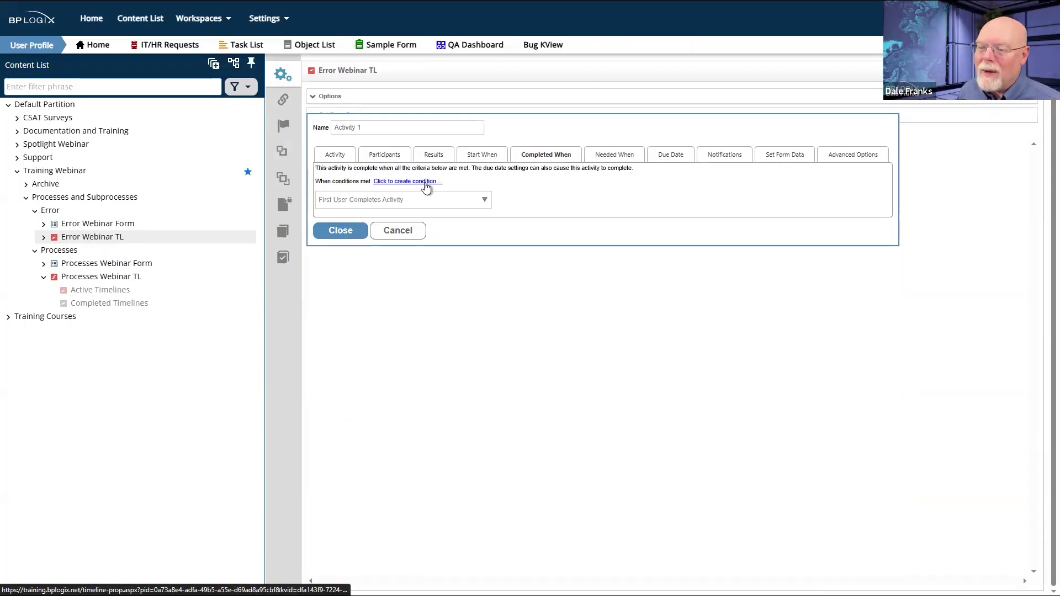
pyautogui.click(422, 182)
pyautogui.click(111, 129)
pyautogui.click(111, 129)
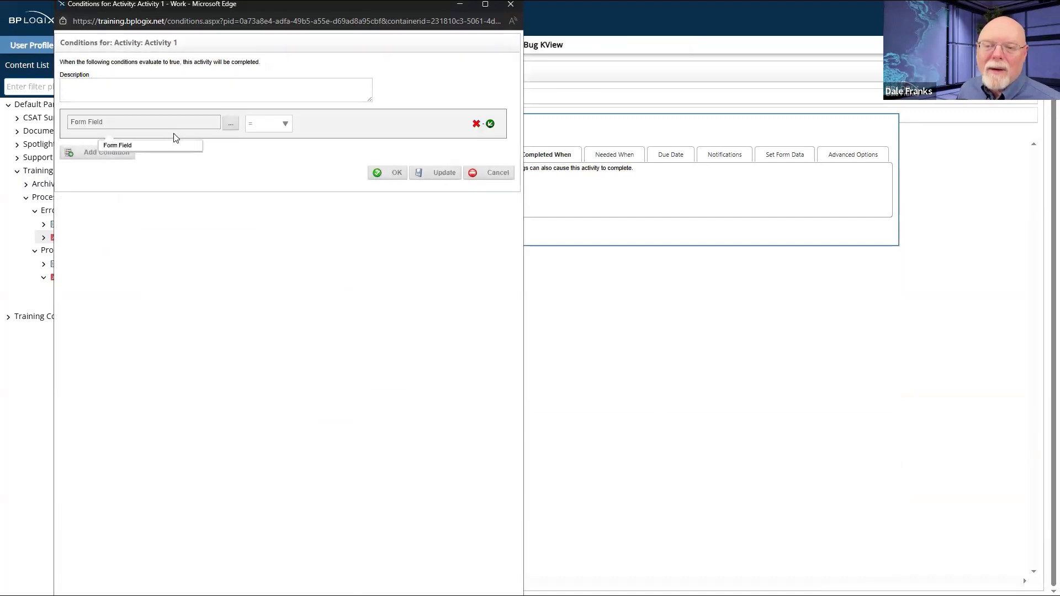
pyautogui.click(234, 123)
pyautogui.click(88, 65)
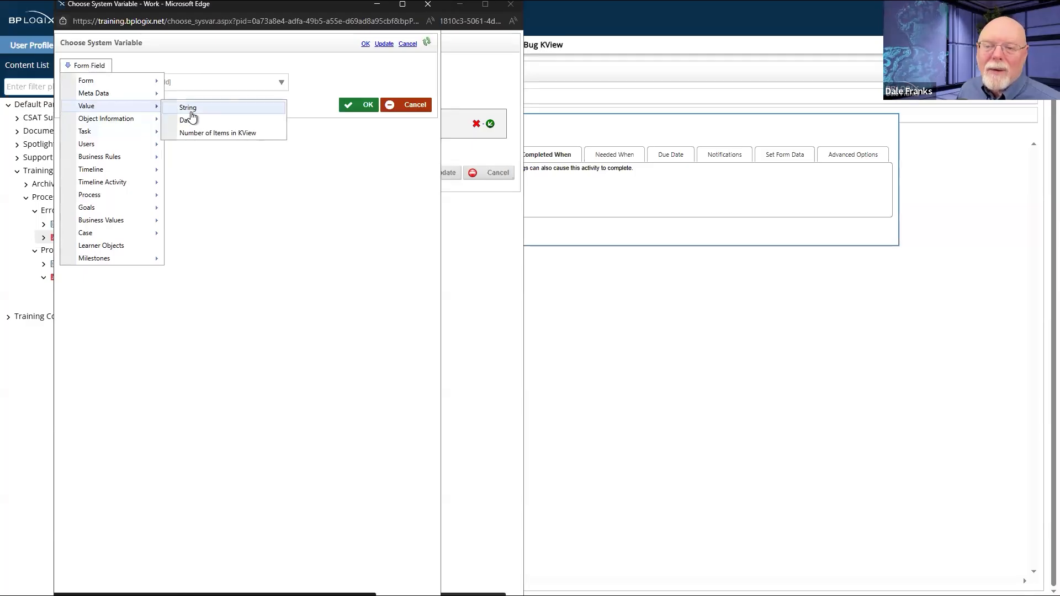
pyautogui.click(188, 108)
pyautogui.click(118, 94)
pyautogui.write('a')
pyautogui.click(365, 128)
# - Compare the condition's value with the string a, accept it, and save the activity and timeline
pyautogui.click(337, 130)
pyautogui.click(318, 149)
pyautogui.click(368, 122)
pyautogui.write('a')
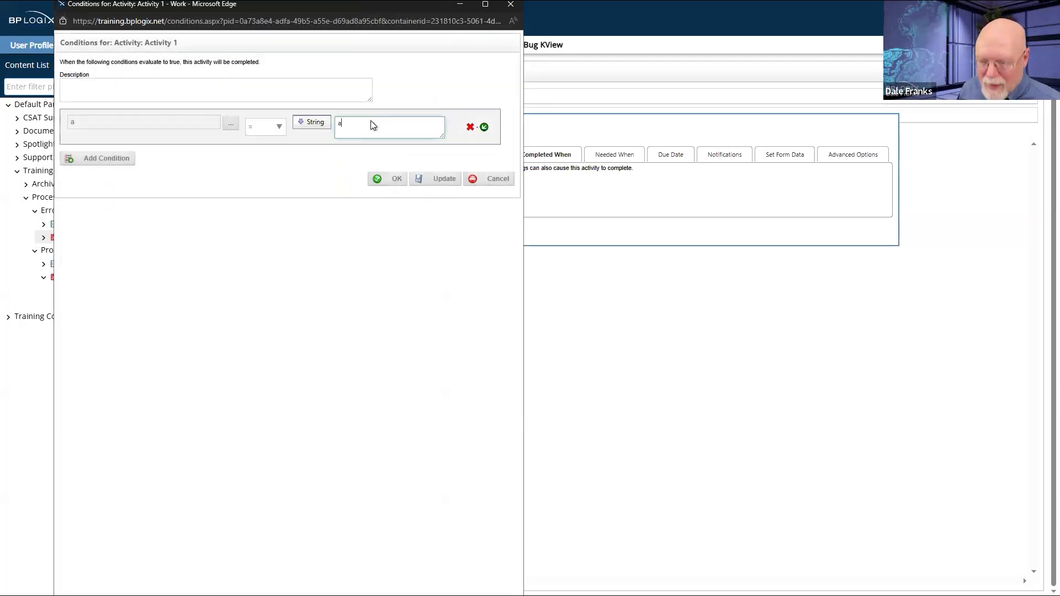
pyautogui.click(396, 179)
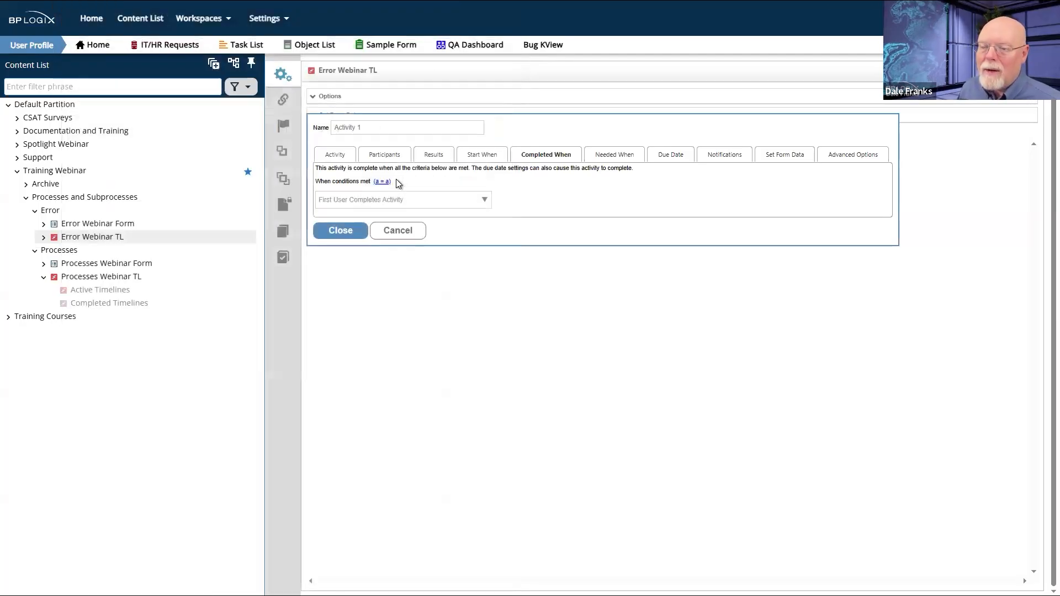
pyautogui.click(340, 231)
pyautogui.click(985, 84)
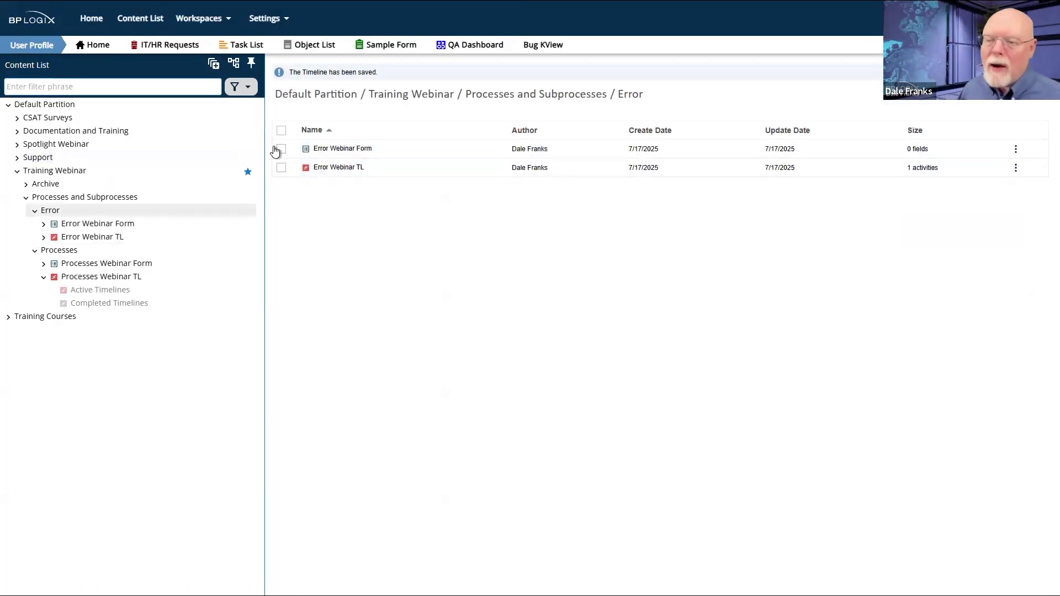
# - Run the Error Webinar TL timeline from the Error folder and dismiss its launch window
pyautogui.click(282, 149)
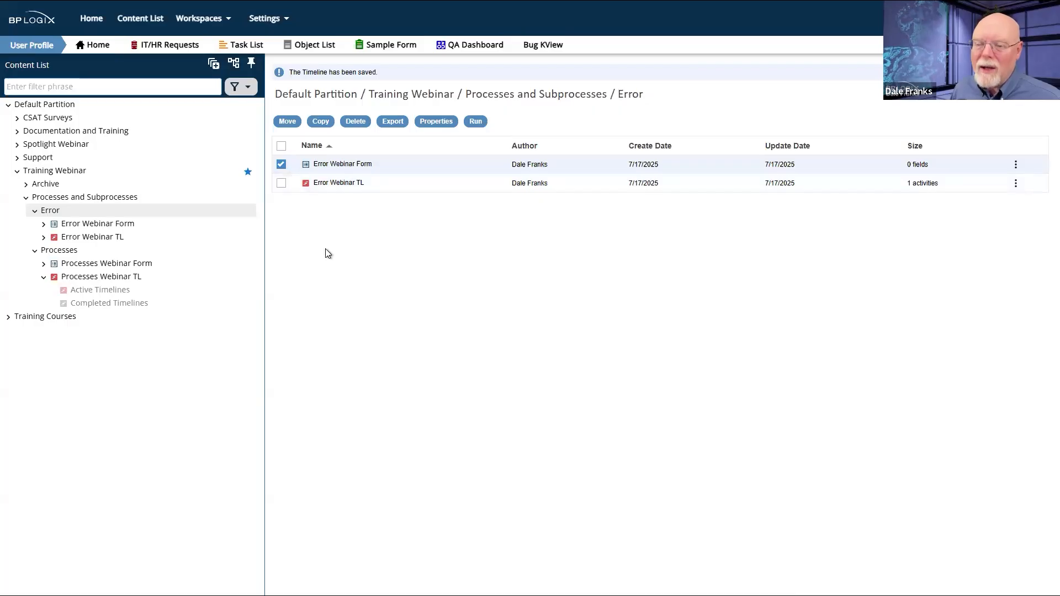
pyautogui.click(281, 165)
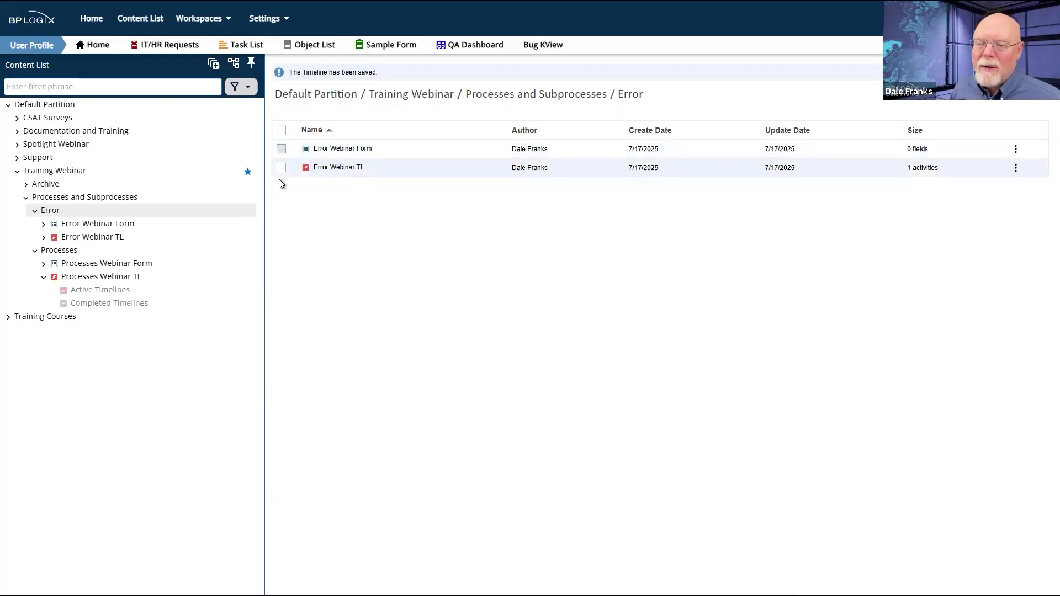
pyautogui.click(281, 167)
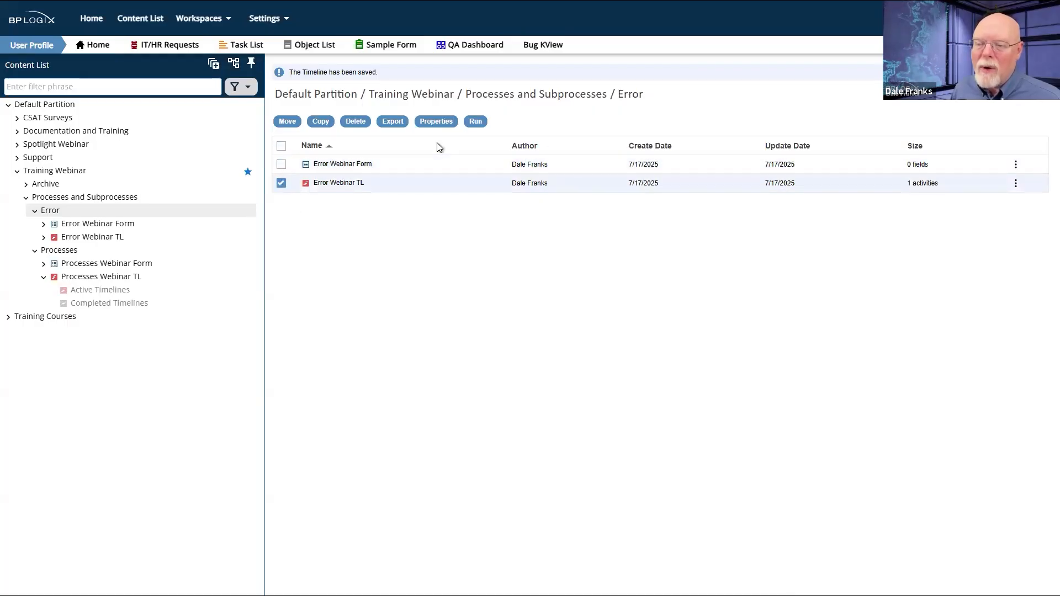
pyautogui.click(476, 121)
pyautogui.click(583, 33)
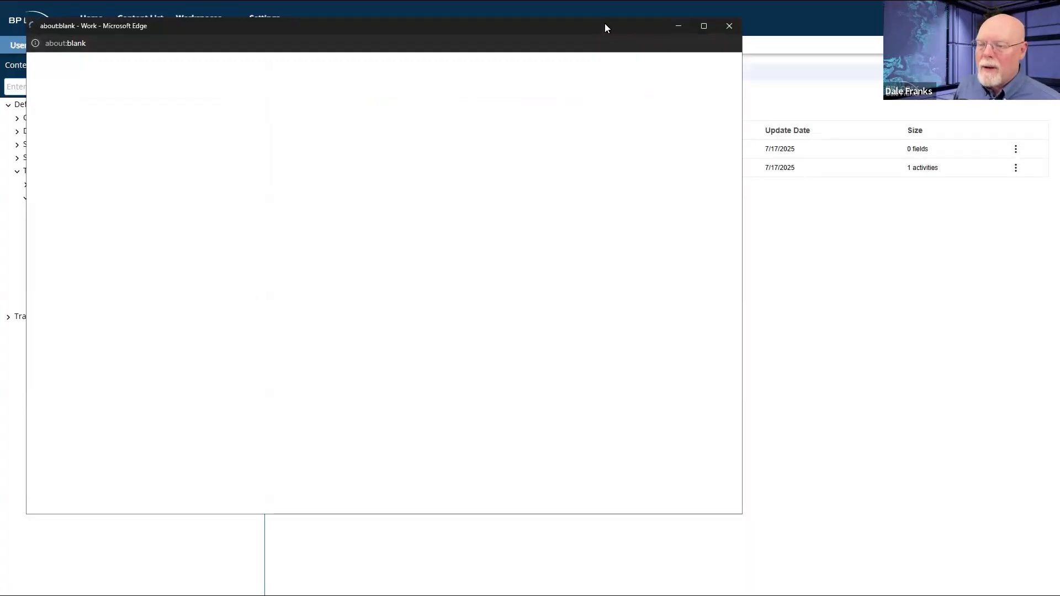
pyautogui.moveTo(604, 27); pyautogui.dragTo(1049, 38)
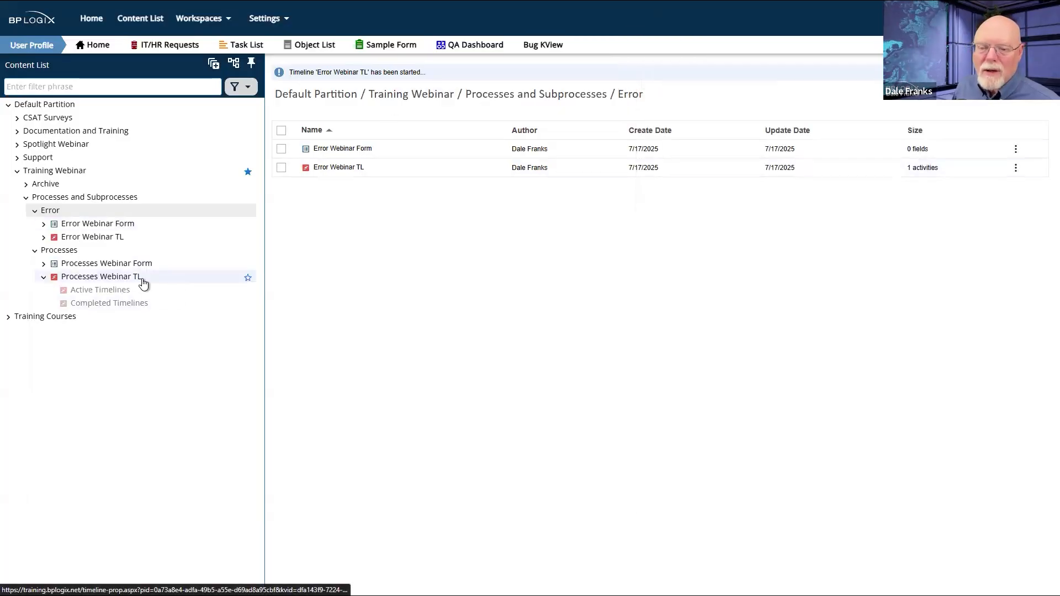
# - Look through Processes Webinar TL's active and completed timelines and expand Error Webinar TL in the content tree
pyautogui.click(85, 292)
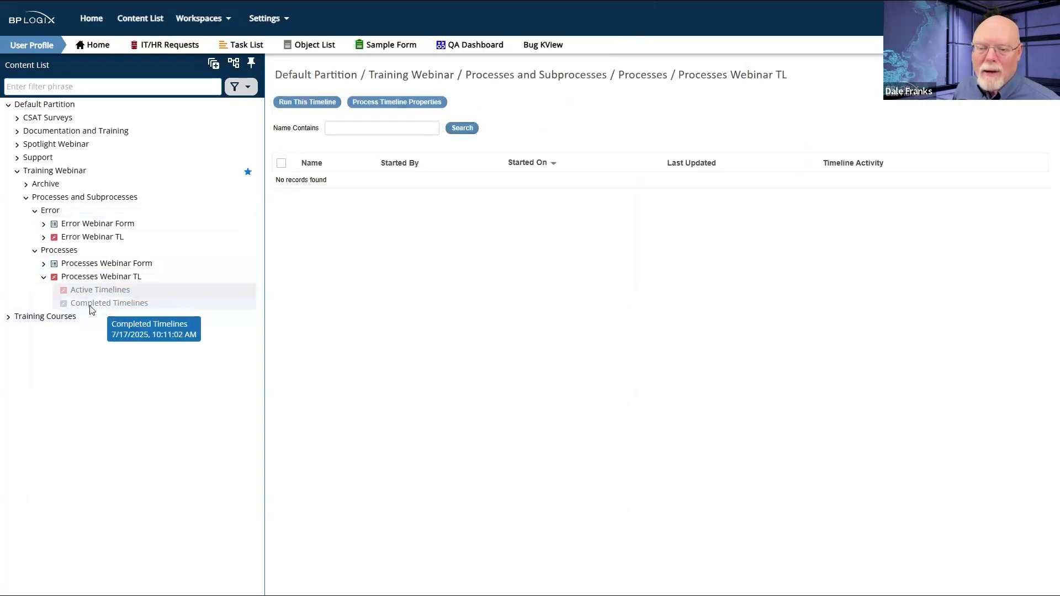
pyautogui.click(92, 309)
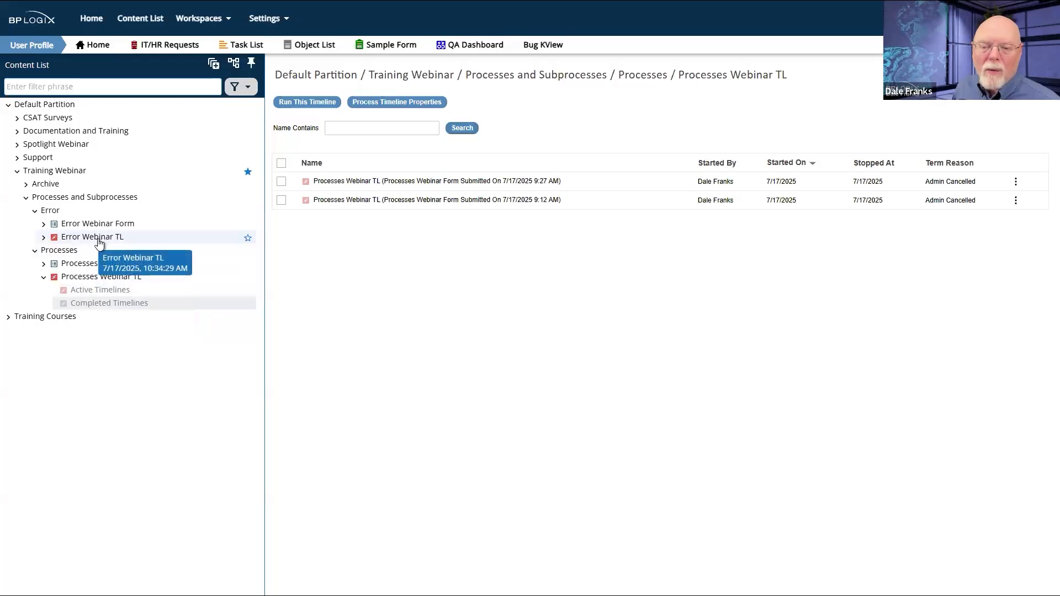
pyautogui.click(51, 239)
pyautogui.click(43, 237)
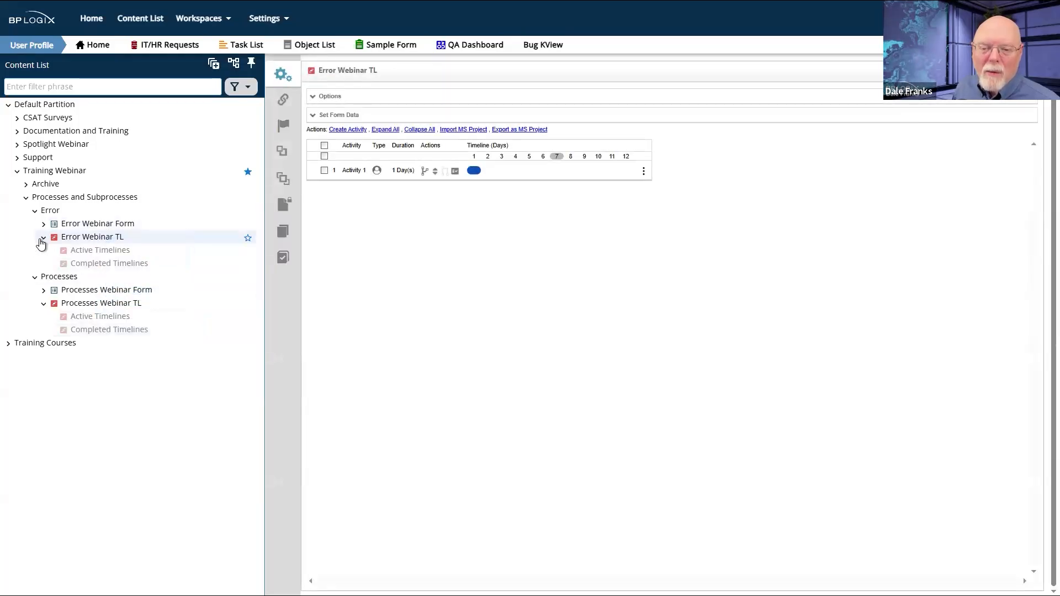
# - Open the active Error Webinar TL instance and view its graphical timeline to examine Activity 1's state
pyautogui.click(35, 277)
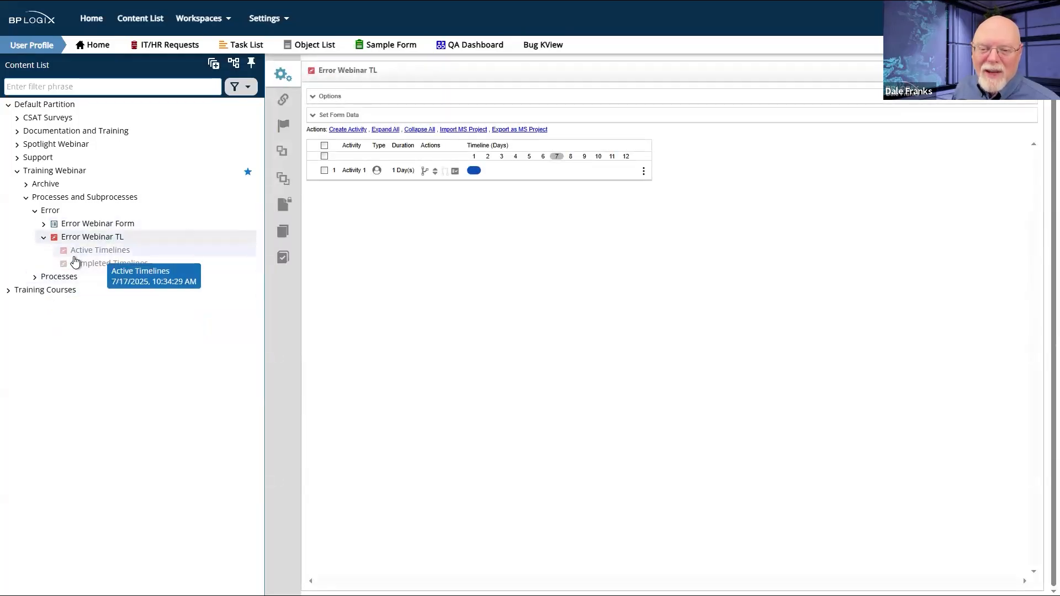
pyautogui.click(85, 249)
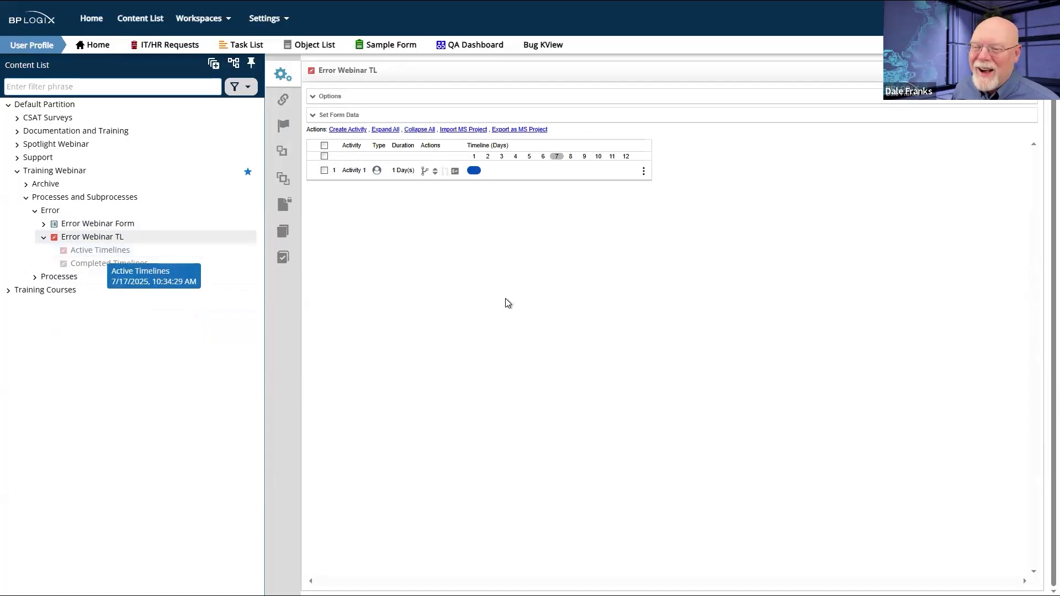
pyautogui.click(351, 183)
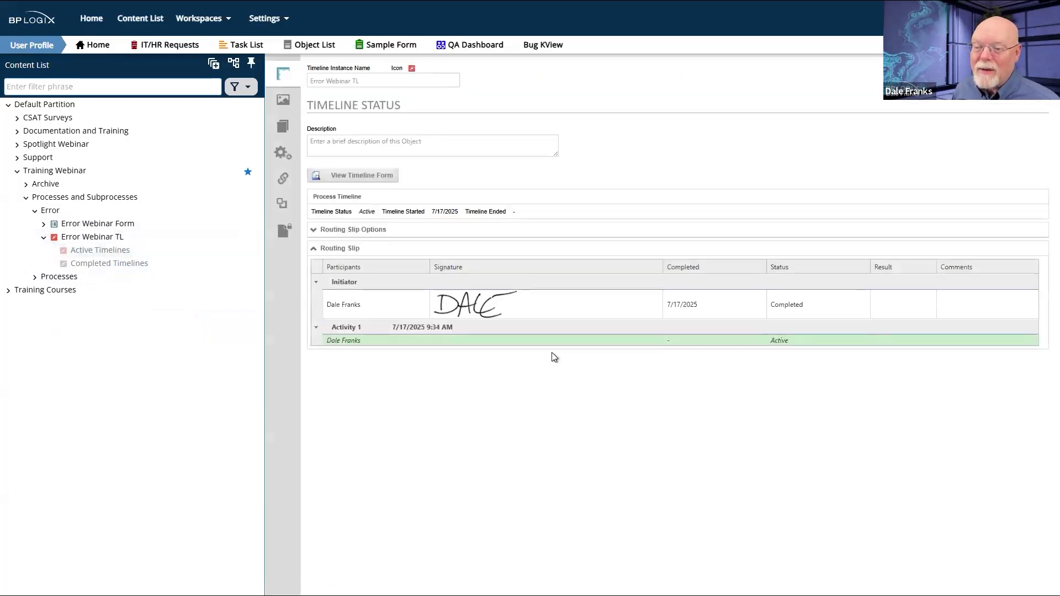
pyautogui.click(284, 100)
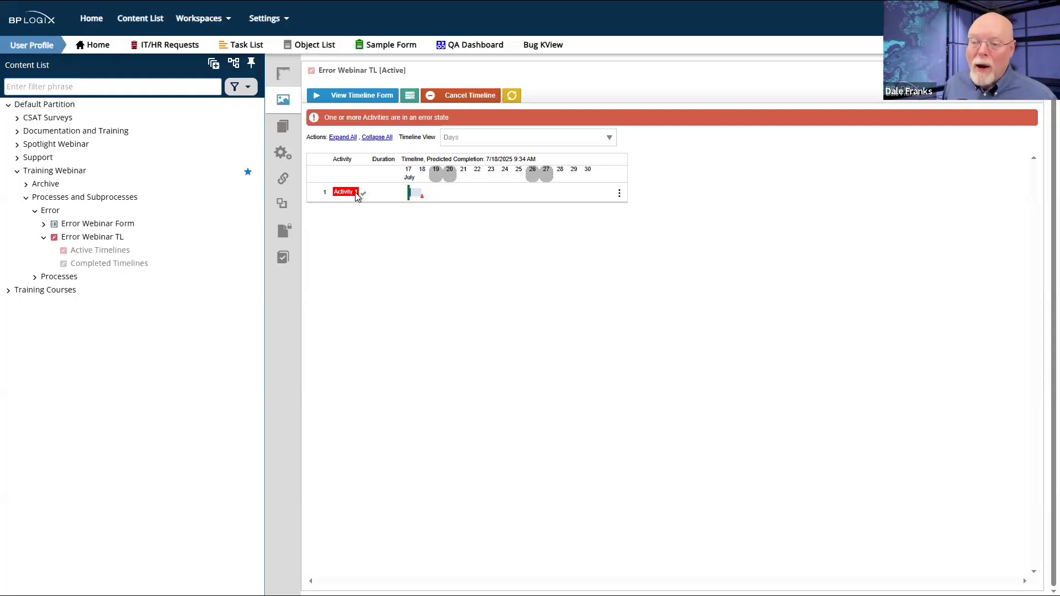
pyautogui.moveTo(413, 198)
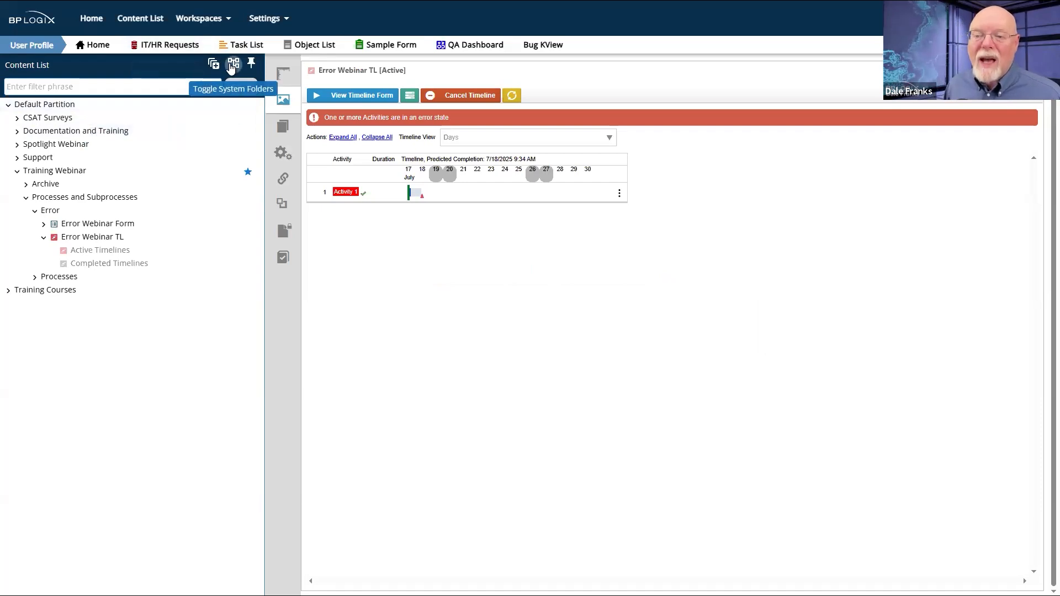
# - Show the system folders and run the Processes In Error knowledge view to examine the listed error message
pyautogui.click(231, 66)
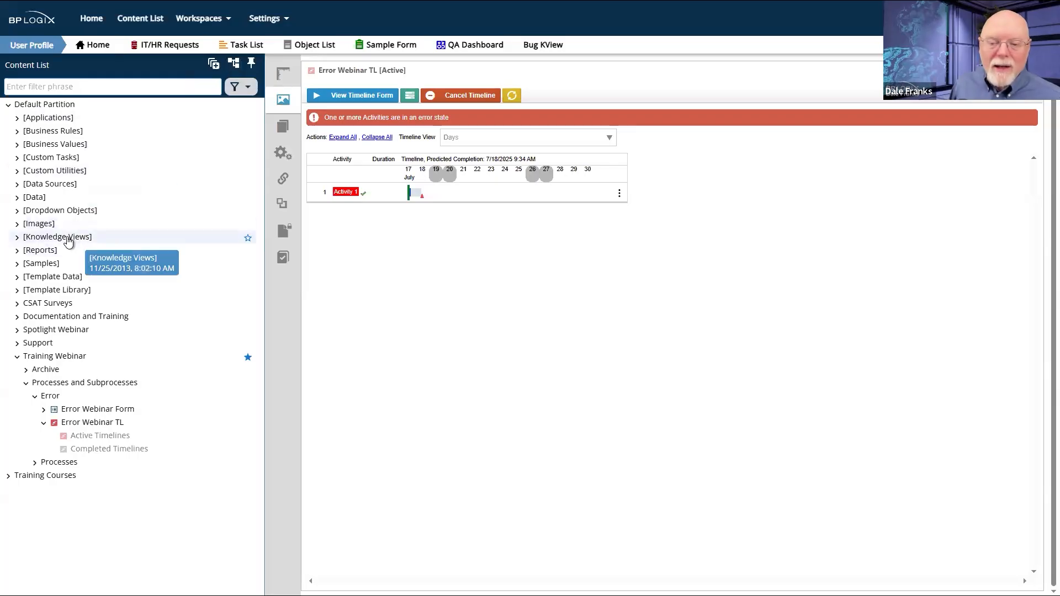
pyautogui.click(69, 240)
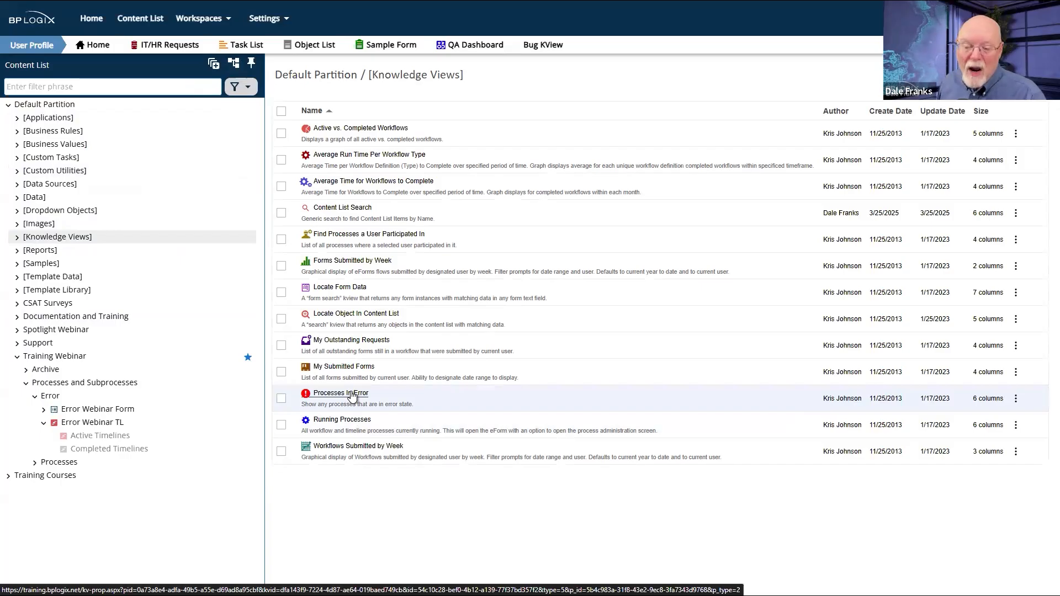
pyautogui.click(281, 398)
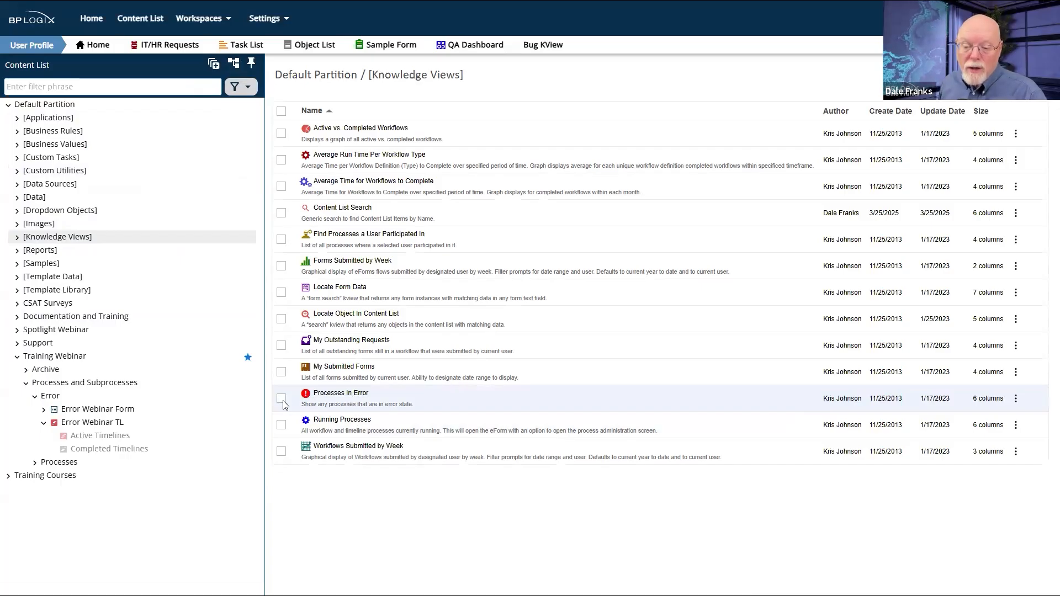
pyautogui.click(476, 102)
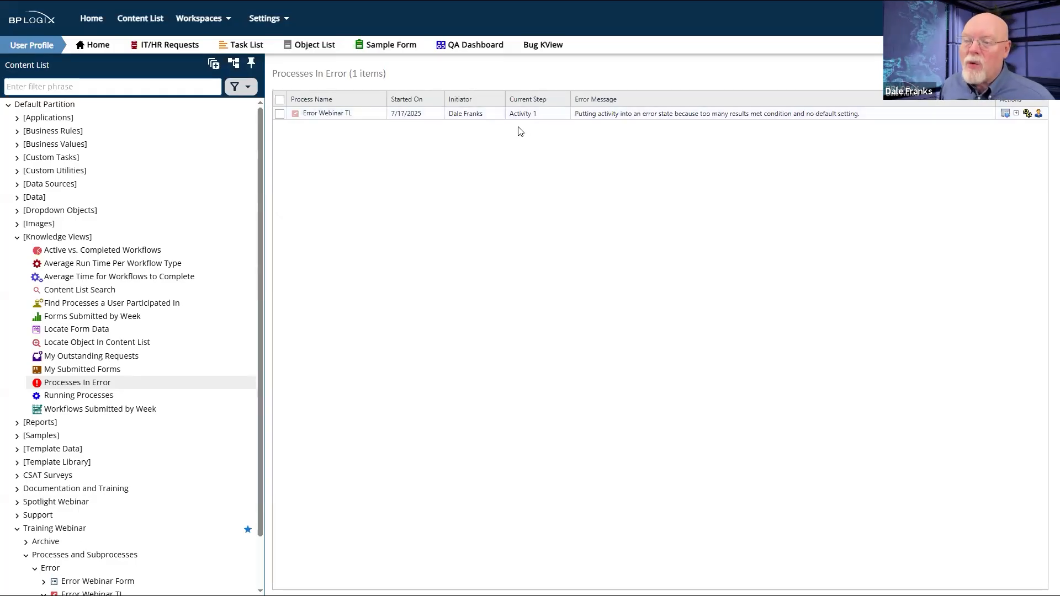
pyautogui.moveTo(480, 121)
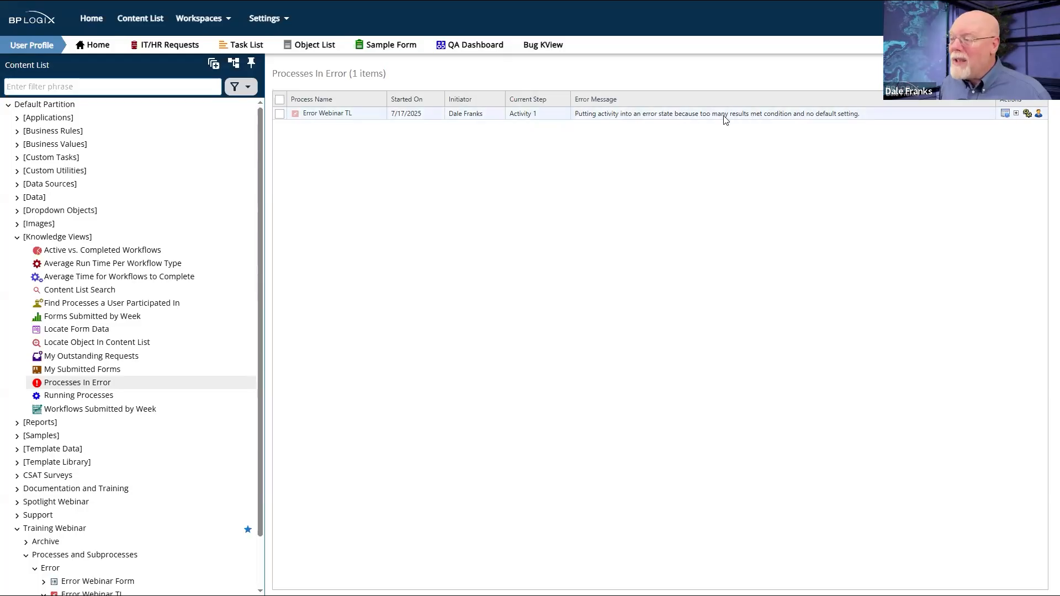
# - View the processes of the Error Webinar TL instance in error, and close that window
pyautogui.click(1015, 114)
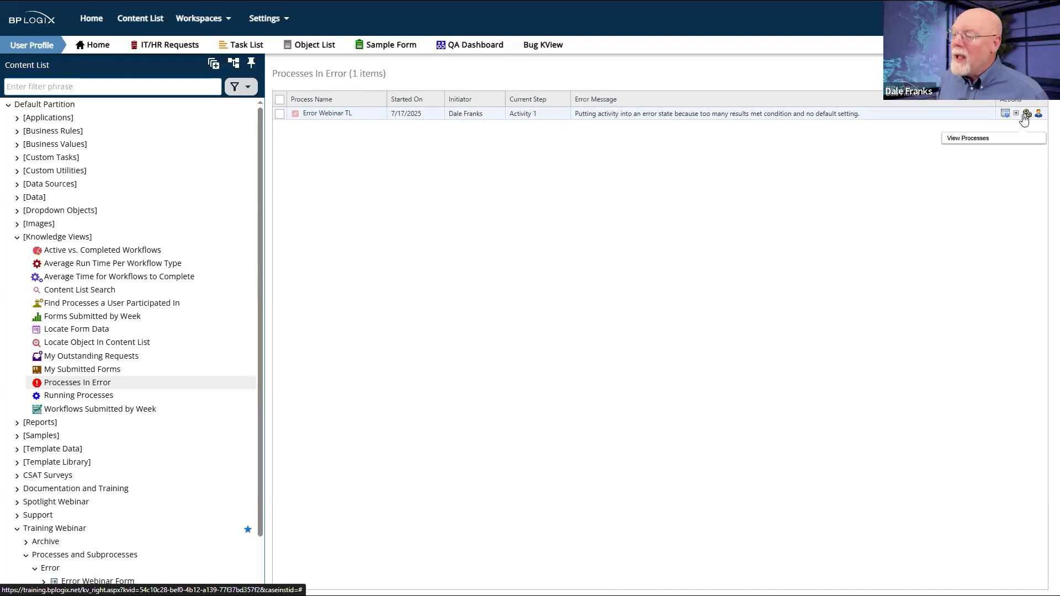
pyautogui.click(1026, 114)
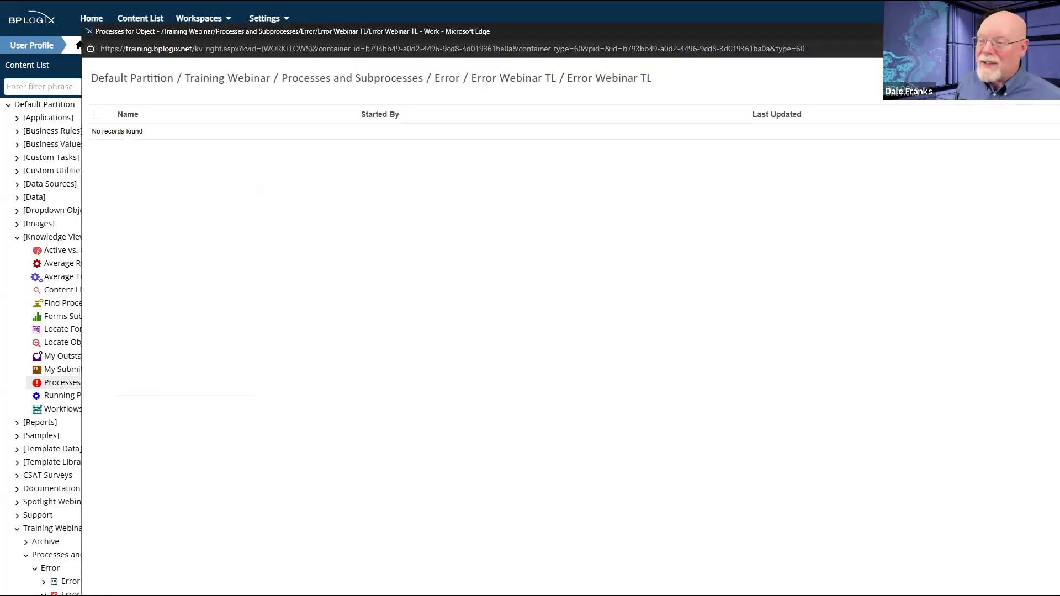
pyautogui.moveTo(1016, 31); pyautogui.dragTo(895, 47)
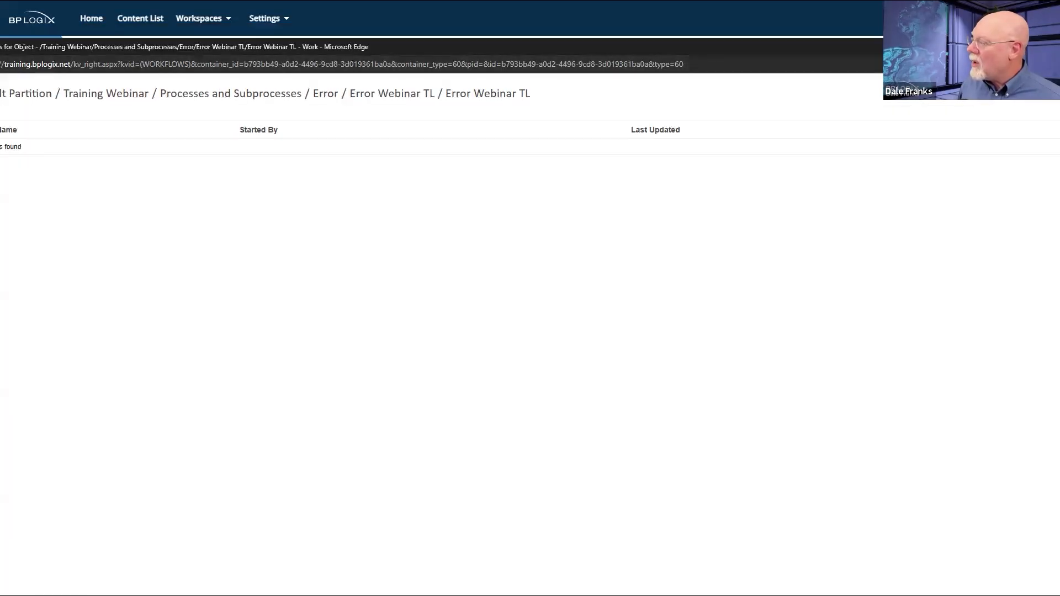
pyautogui.click(1043, 46)
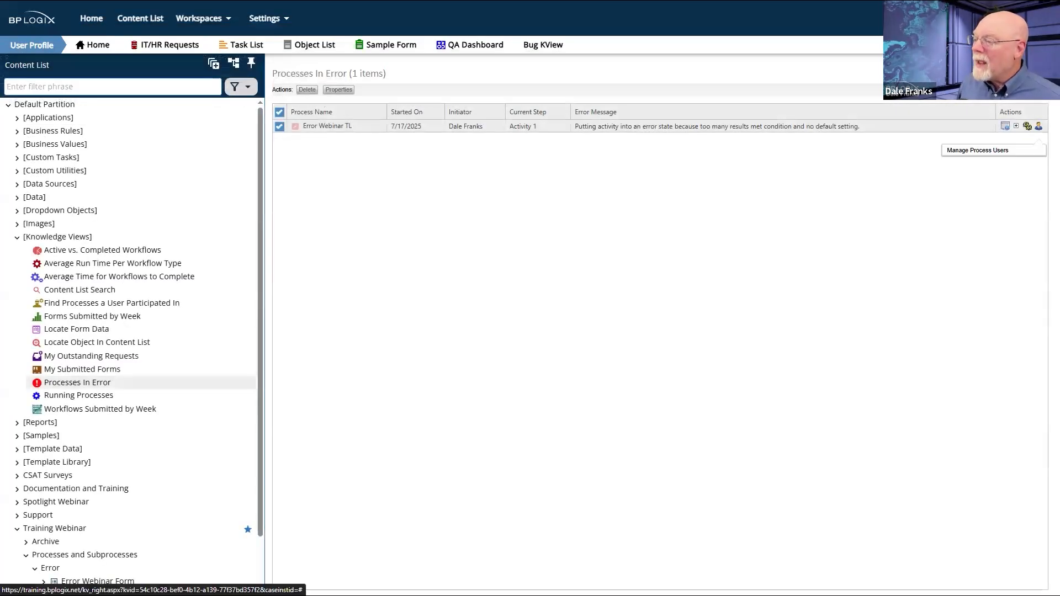
# - Open user management for the Error Webinar TL instance and select Activity 1's participant to examine the available actions
pyautogui.click(1038, 126)
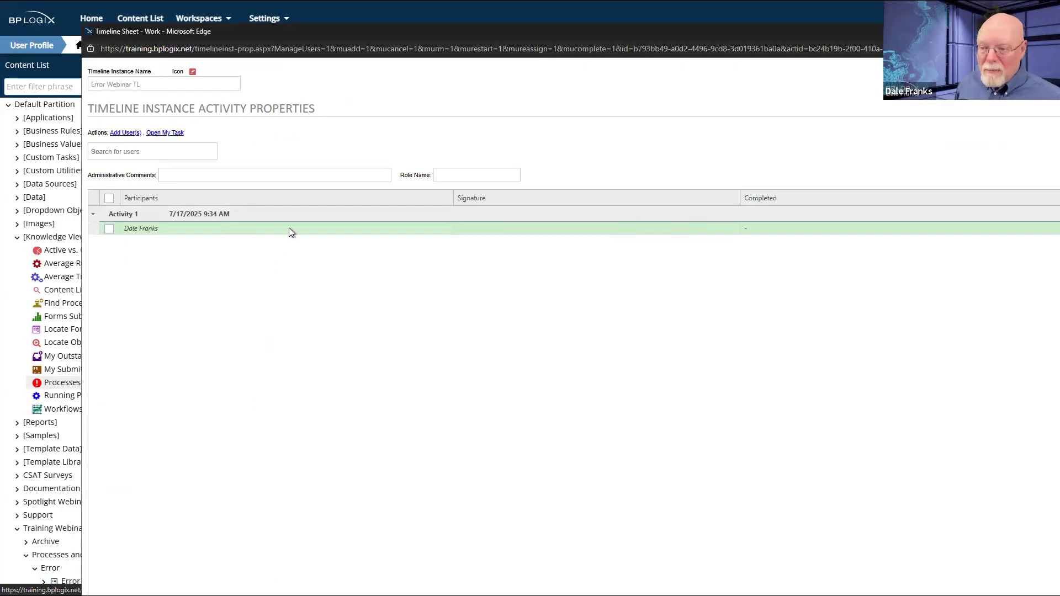
pyautogui.click(110, 229)
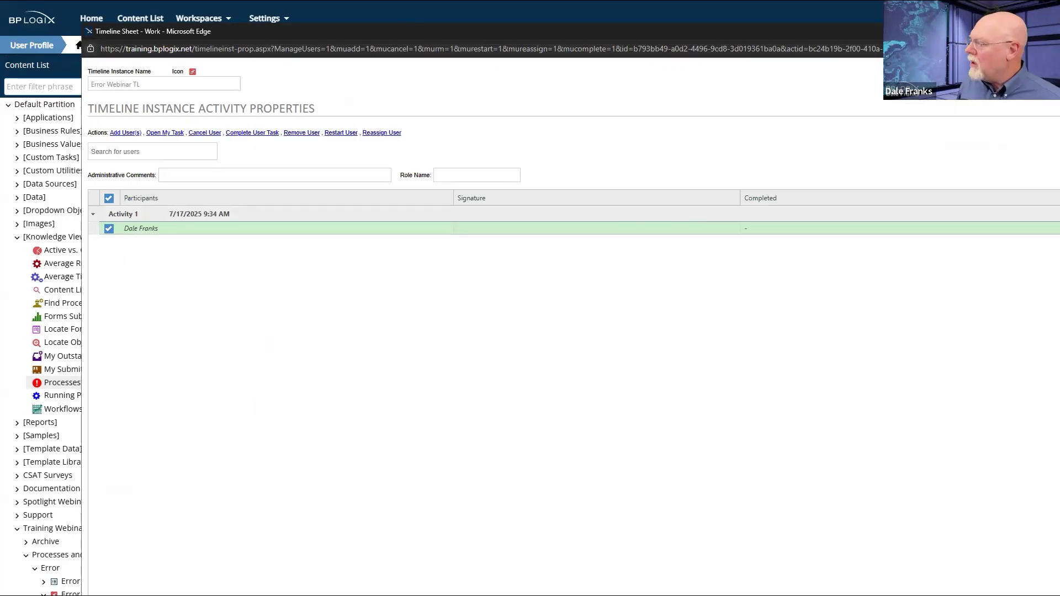
pyautogui.moveTo(497, 32); pyautogui.dragTo(278, 50)
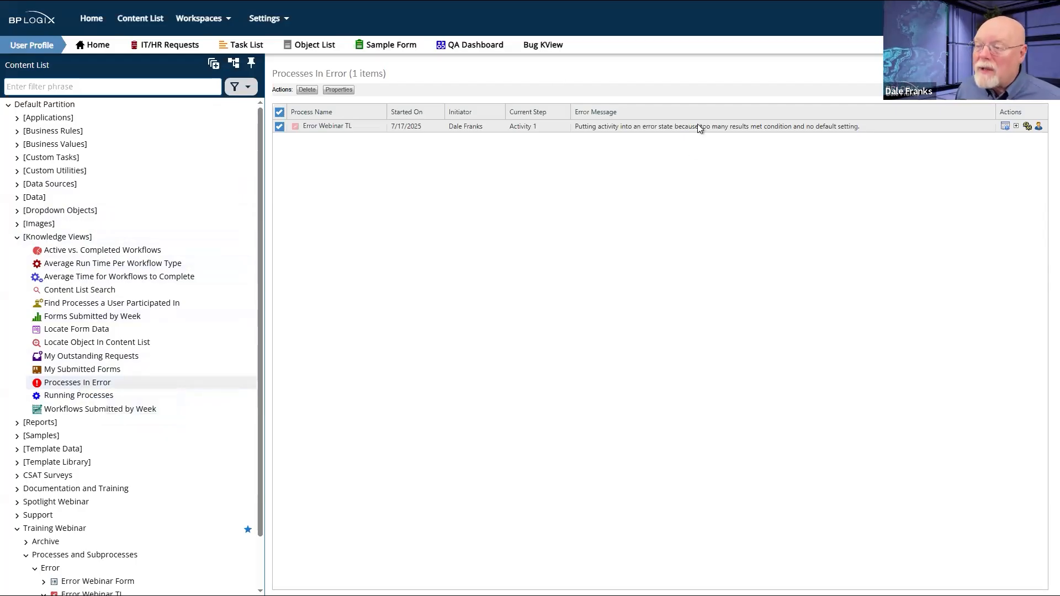
# - Add a column to the Processes In Error knowledge view definition and move it up to directly below Process Name
pyautogui.click(78, 385)
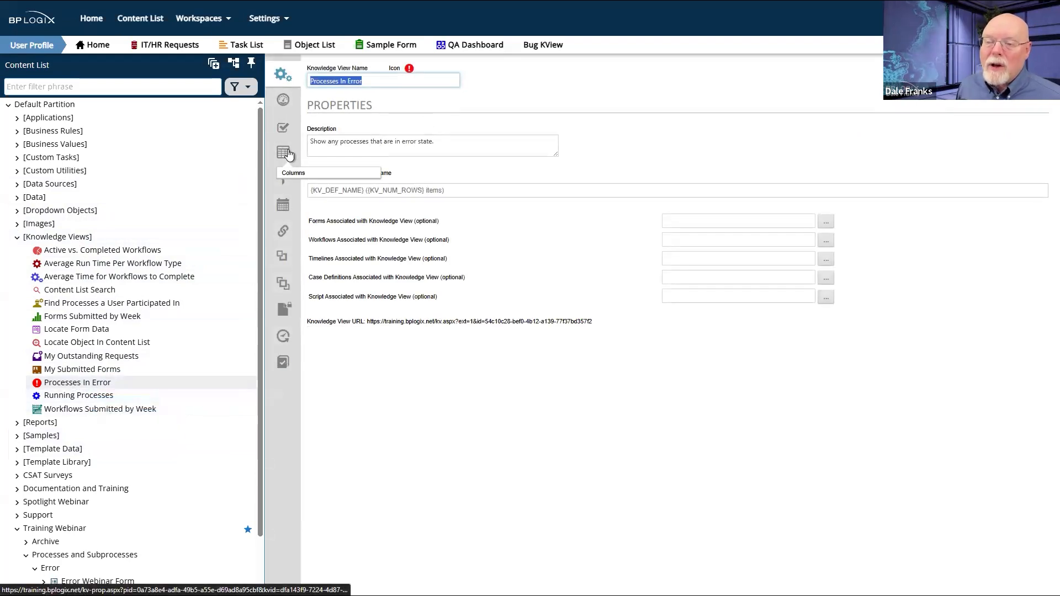
pyautogui.click(284, 152)
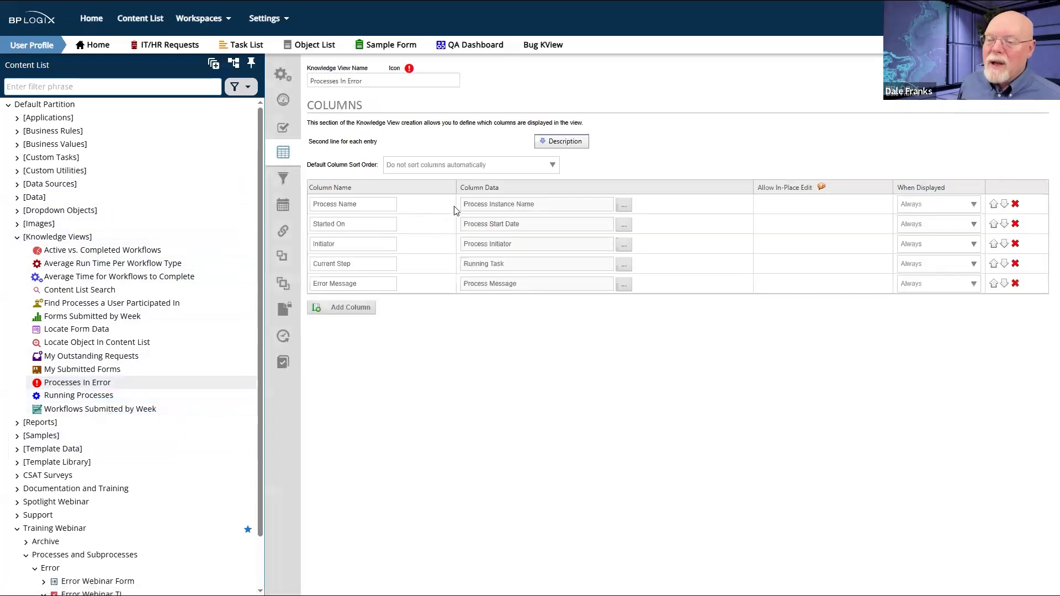
pyautogui.click(368, 243)
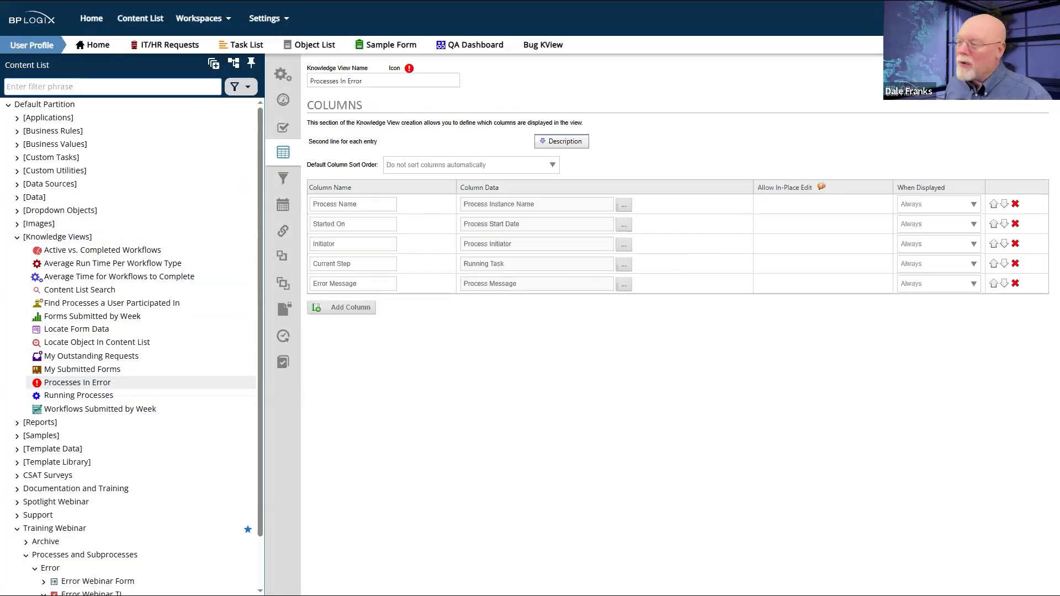
pyautogui.moveTo(1005, 69)
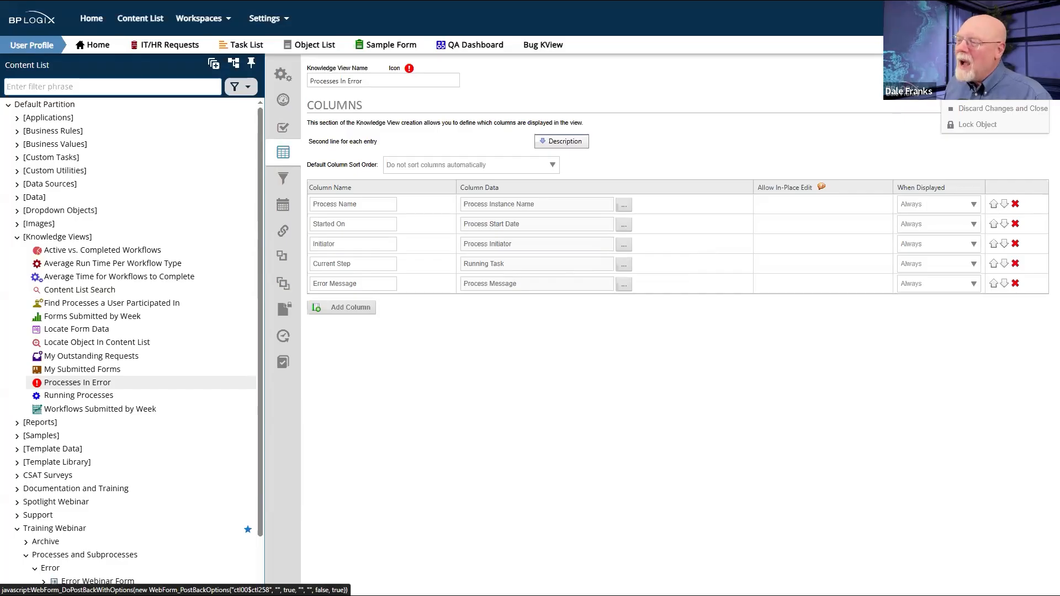
pyautogui.click(338, 308)
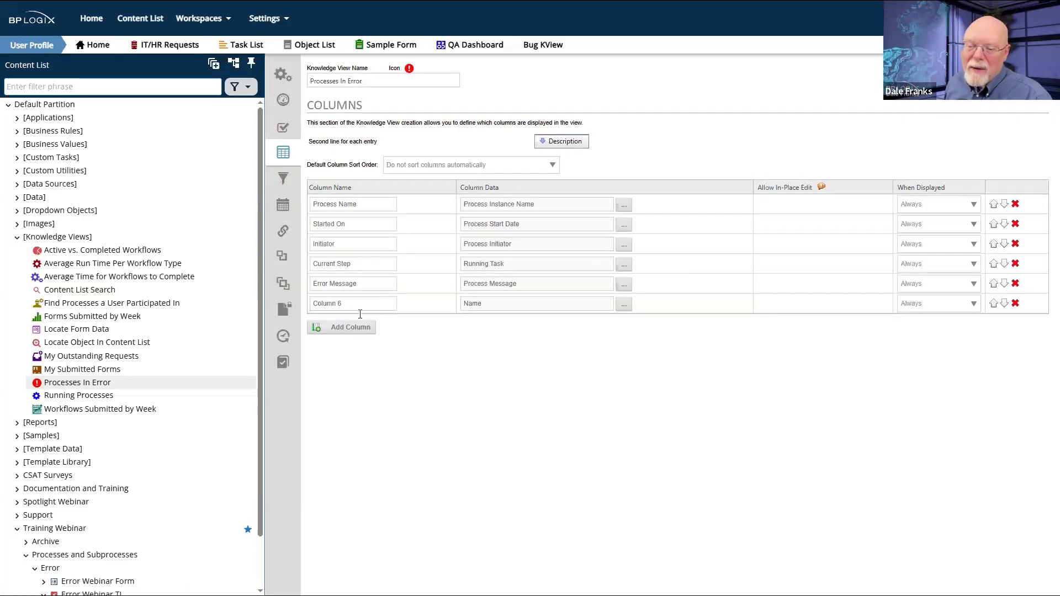
pyautogui.click(995, 305)
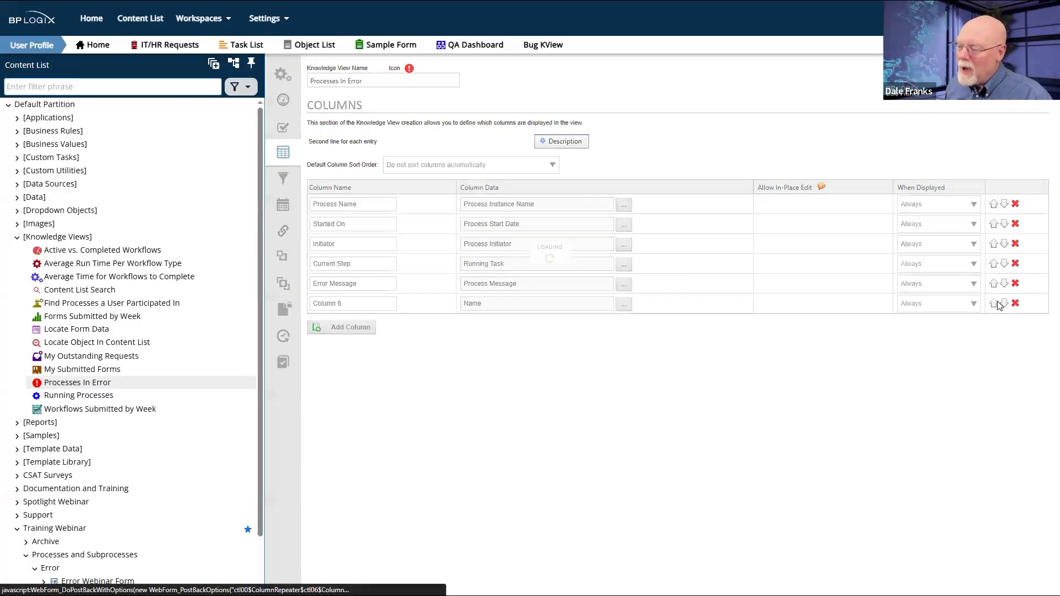
pyautogui.click(995, 284)
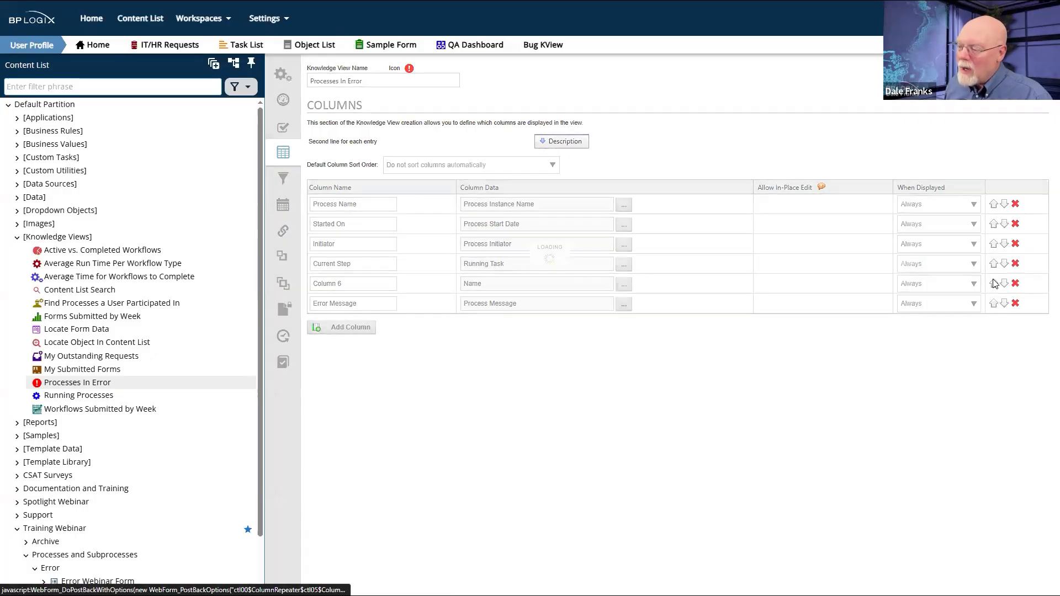
pyautogui.click(994, 264)
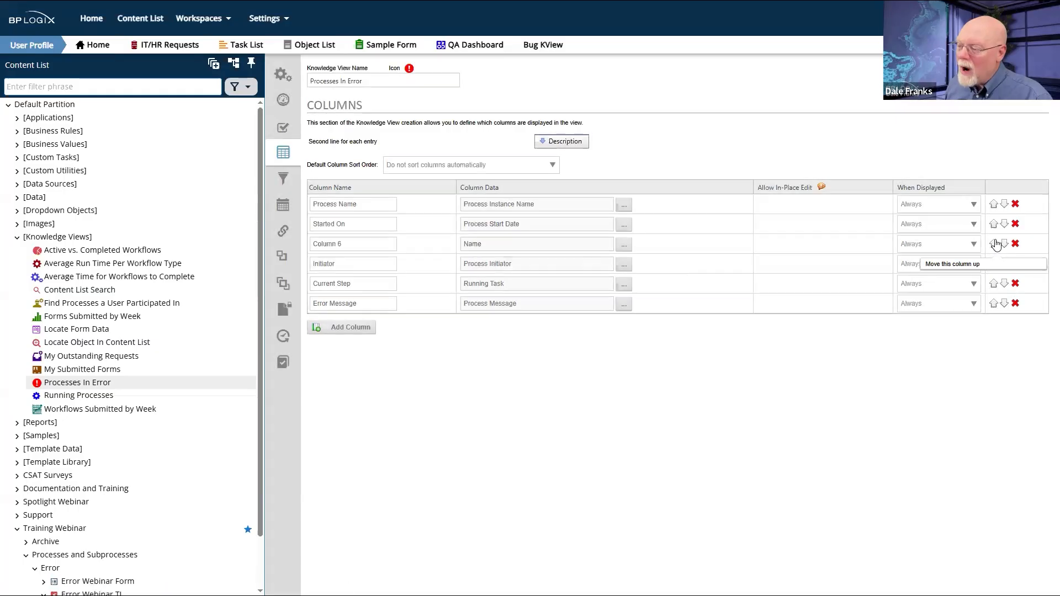
pyautogui.click(994, 244)
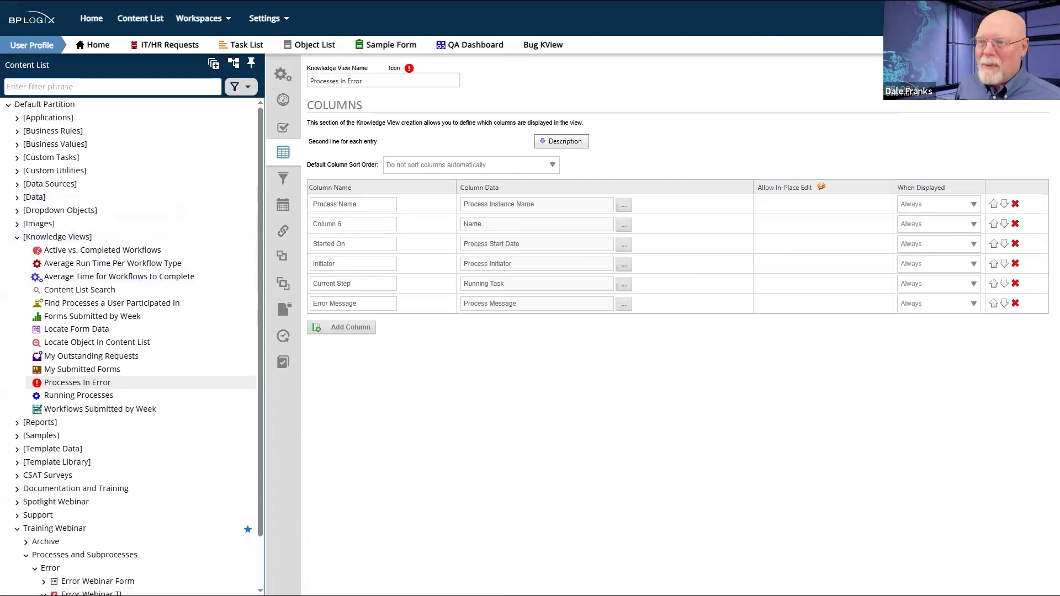
# - Name the new column Path and set its column data to the Folder Path object information variable
pyautogui.click(355, 226)
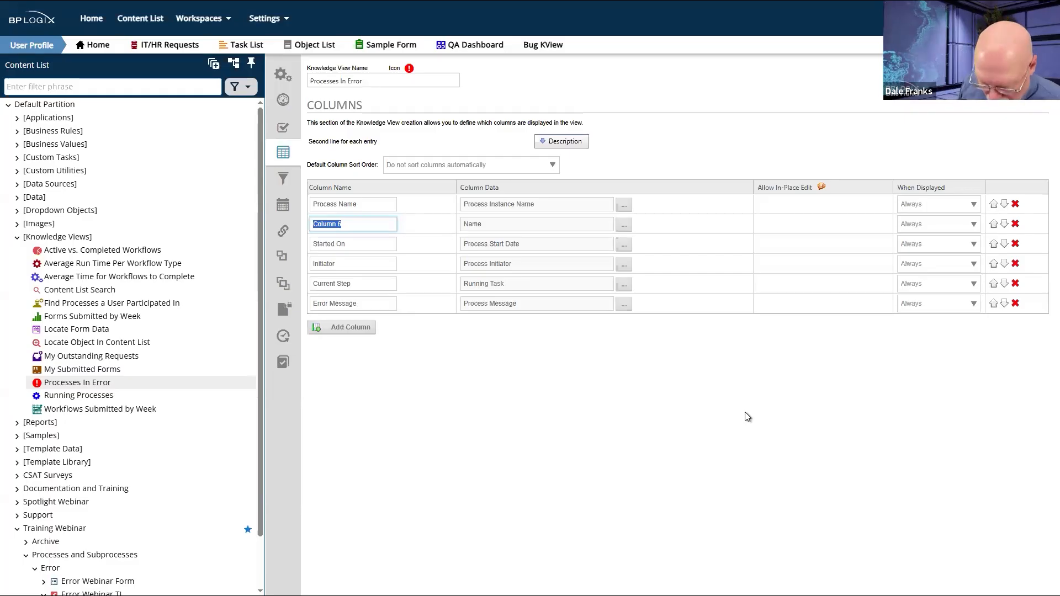
pyautogui.write('h')
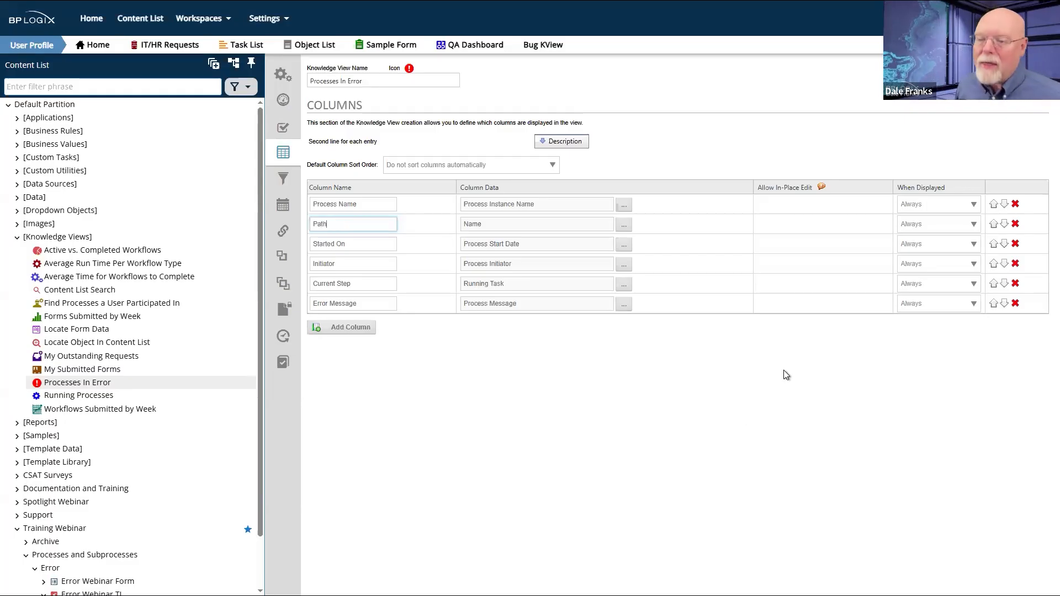
pyautogui.click(619, 229)
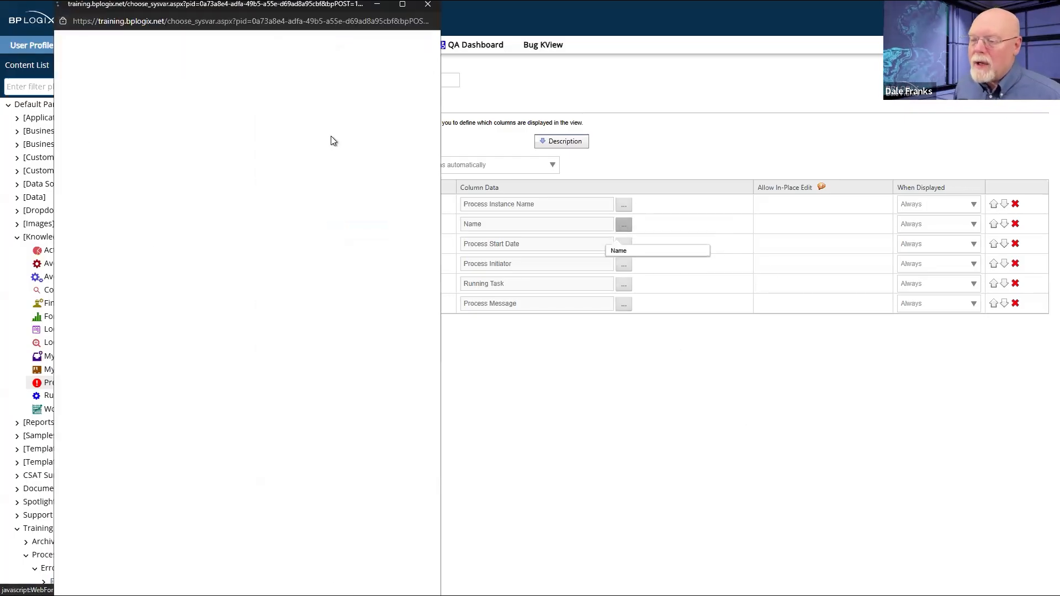
pyautogui.click(82, 68)
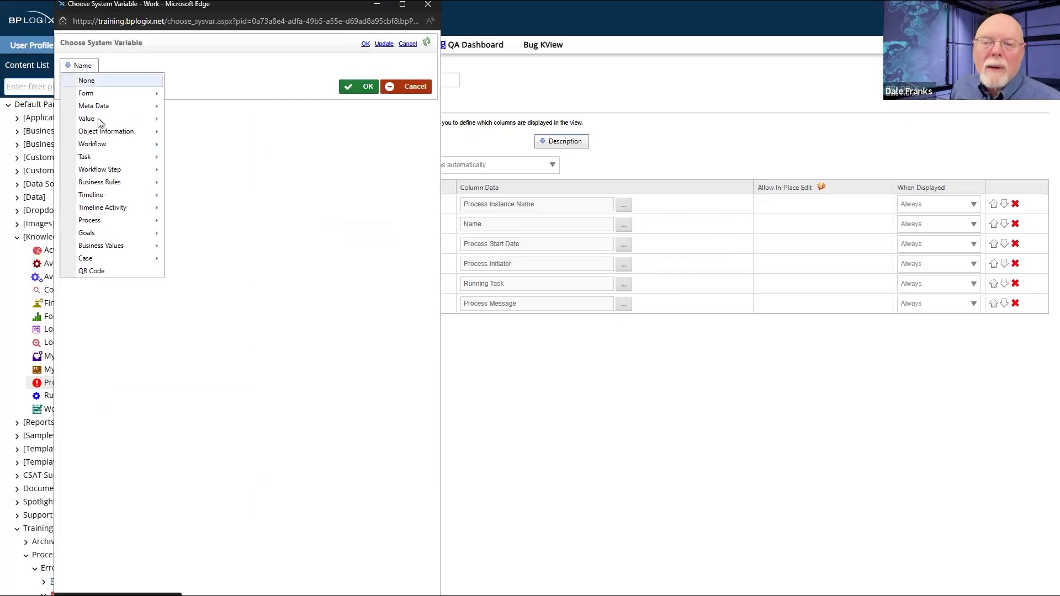
pyautogui.moveTo(98, 133)
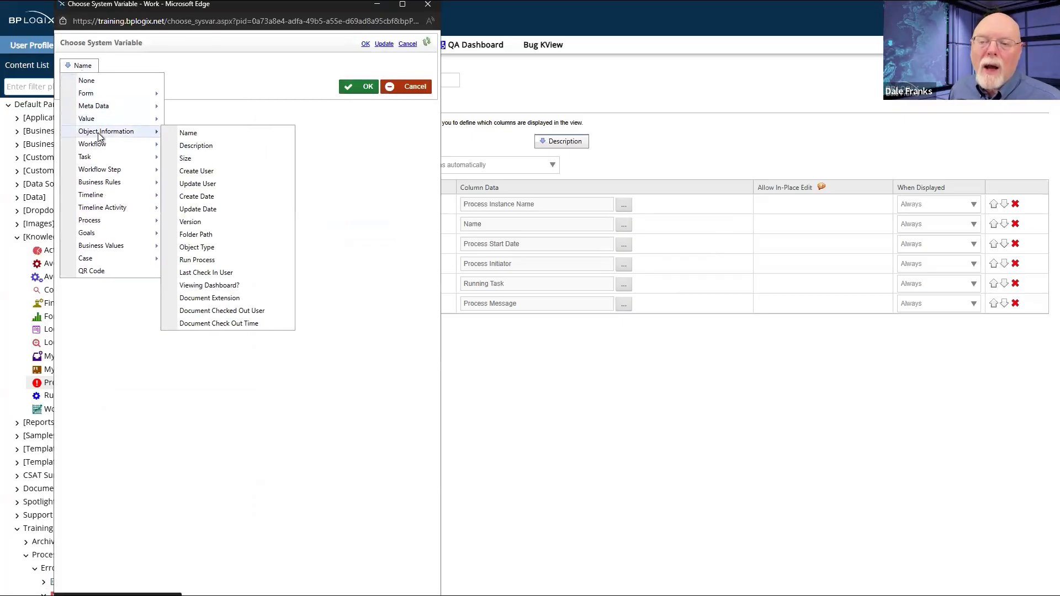
pyautogui.click(217, 234)
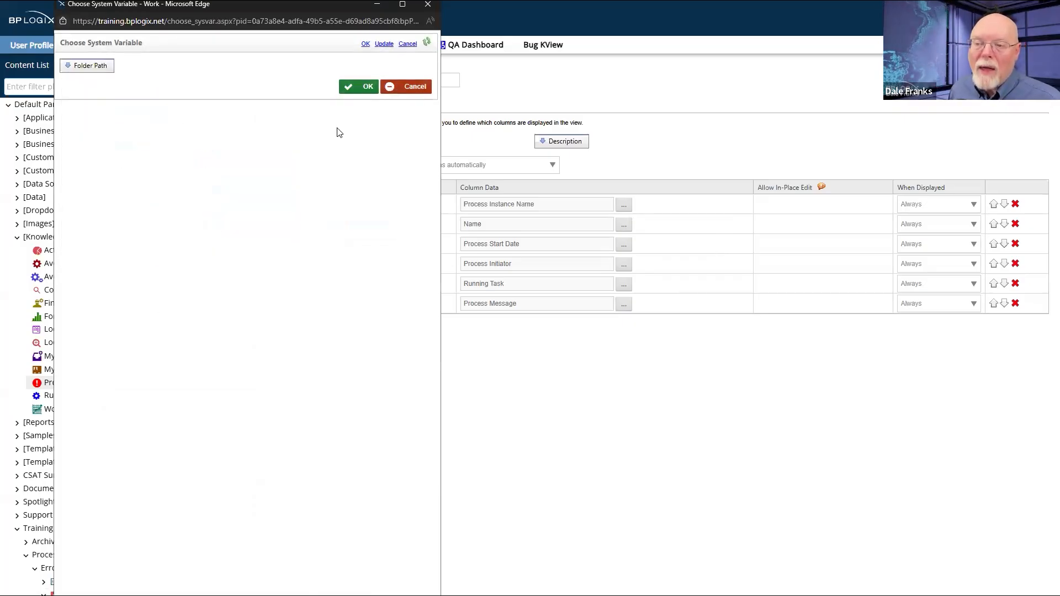
pyautogui.click(367, 86)
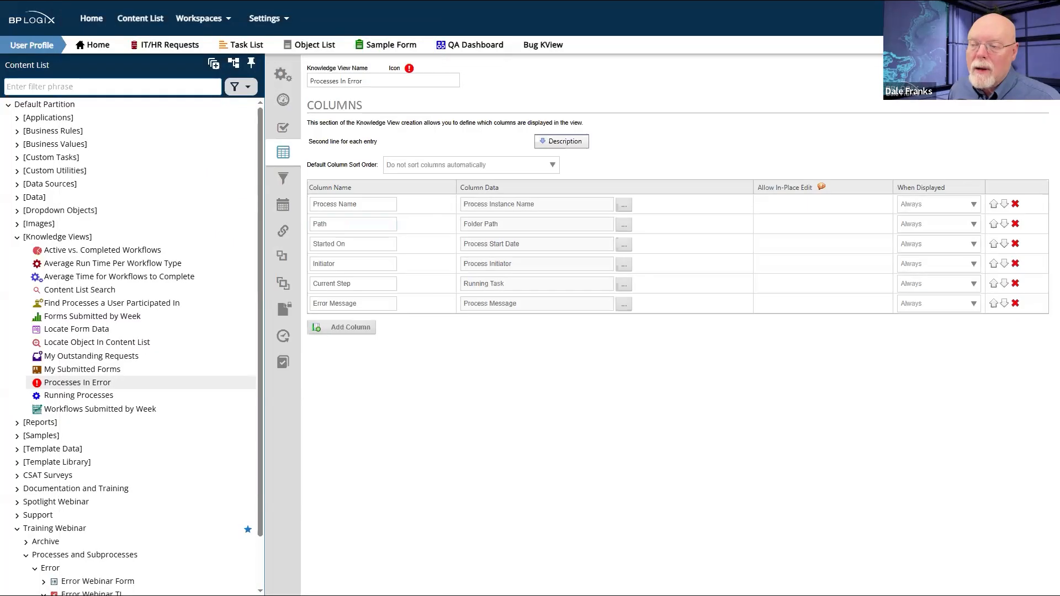
# - Save the Processes In Error definition and run the view to examine the folder path of the Error Webinar TL instance
pyautogui.moveTo(1022, 69)
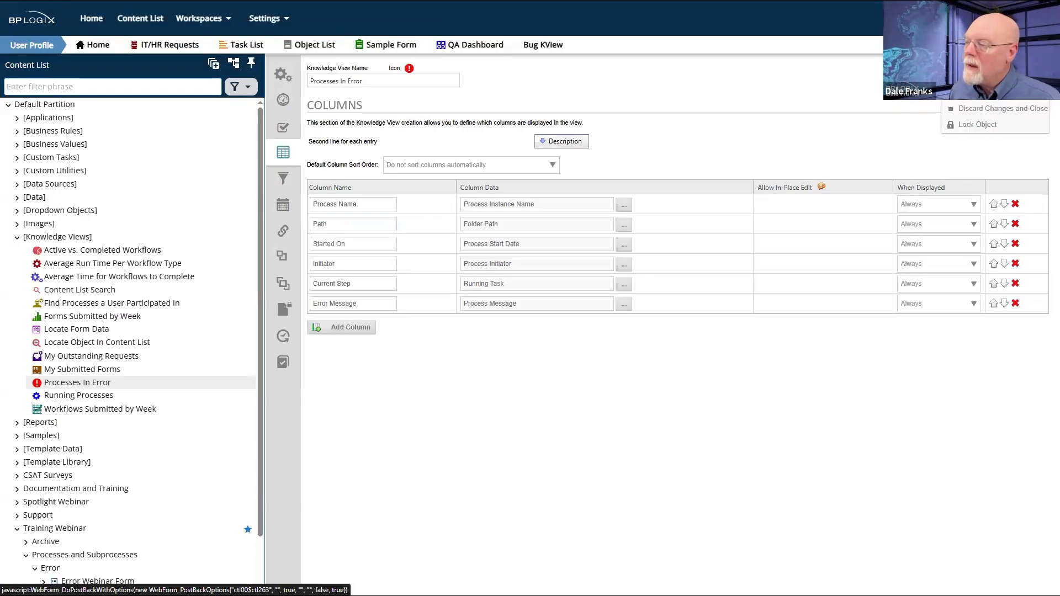
pyautogui.click(1021, 69)
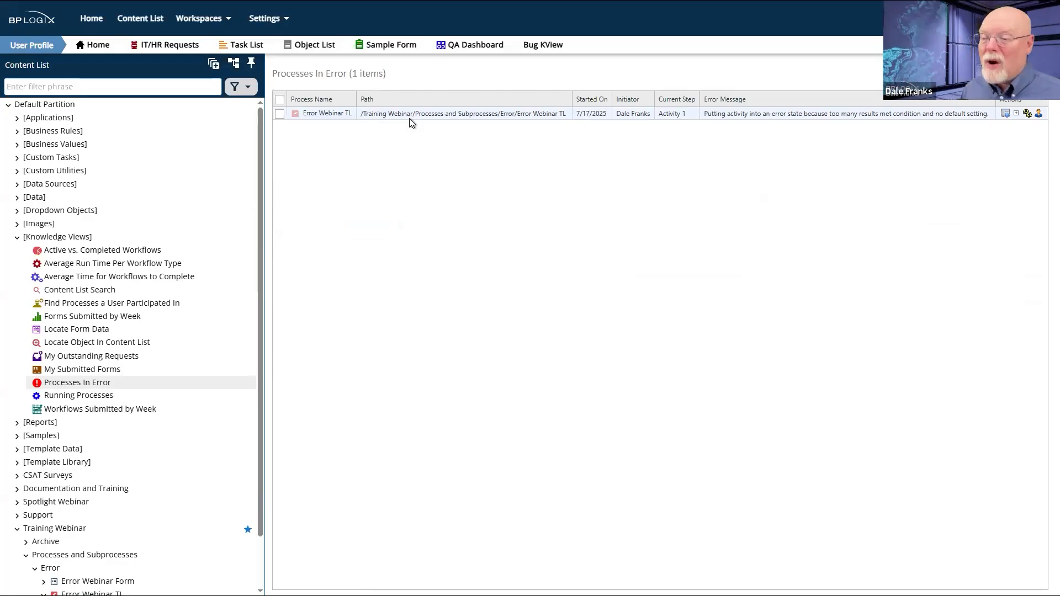
pyautogui.click(535, 116)
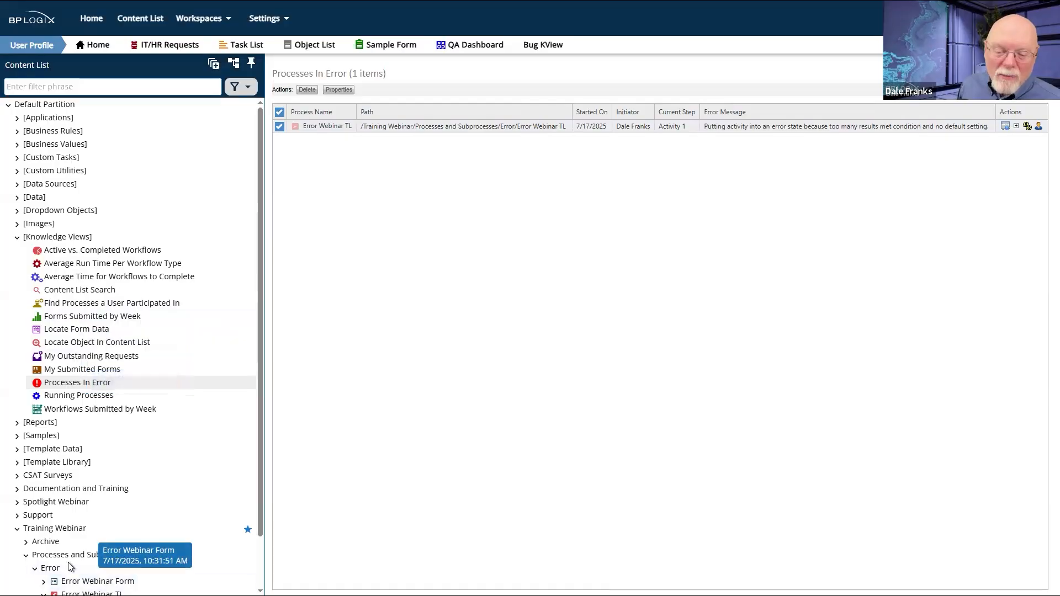
# - Create a knowledge view named Proc in Error in the Error folder
pyautogui.click(52, 571)
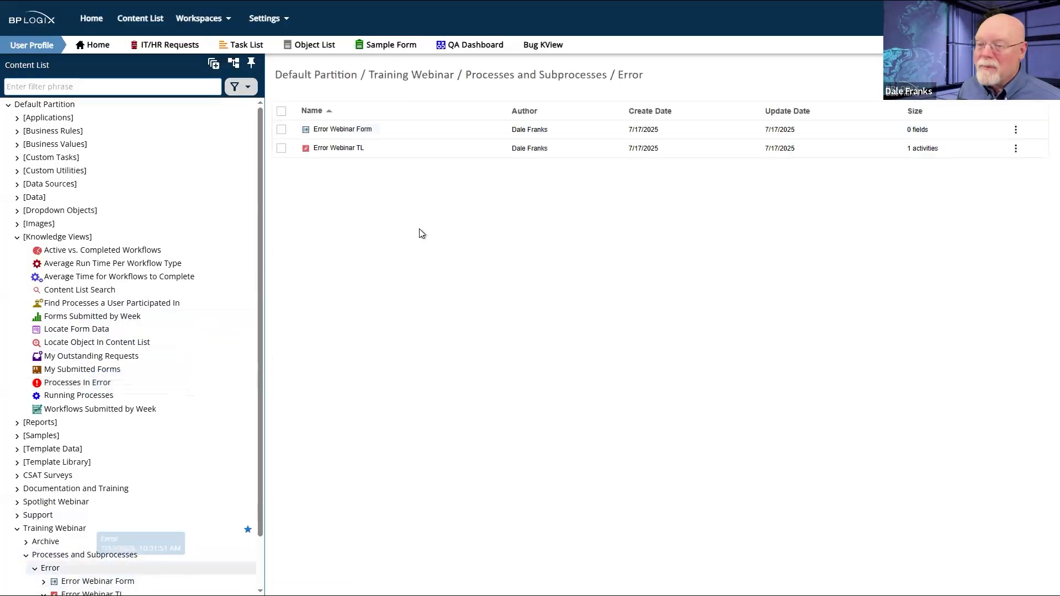
pyautogui.moveTo(1019, 75)
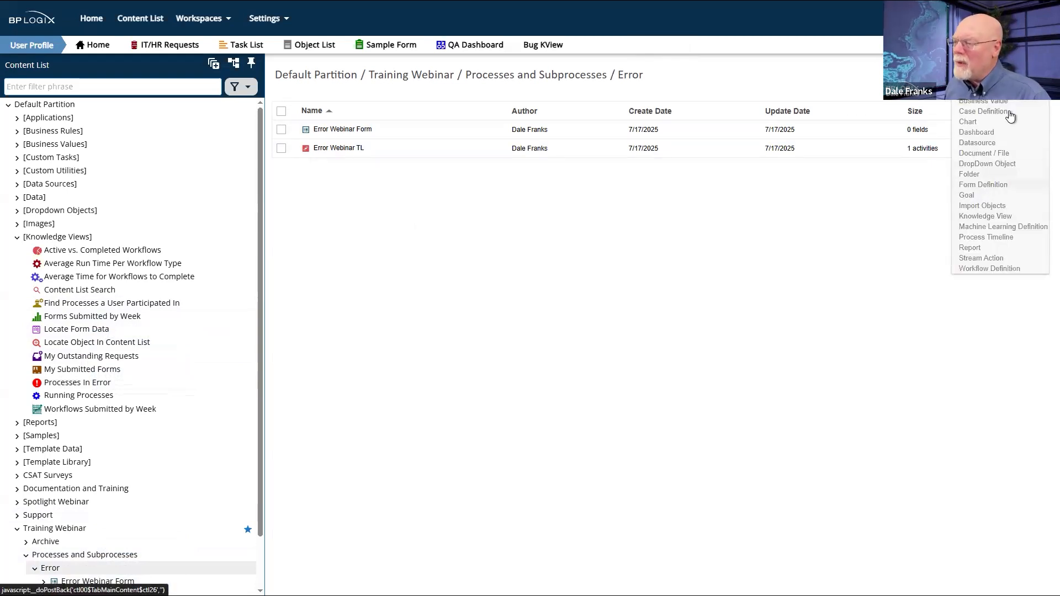
pyautogui.click(991, 217)
pyautogui.click(400, 99)
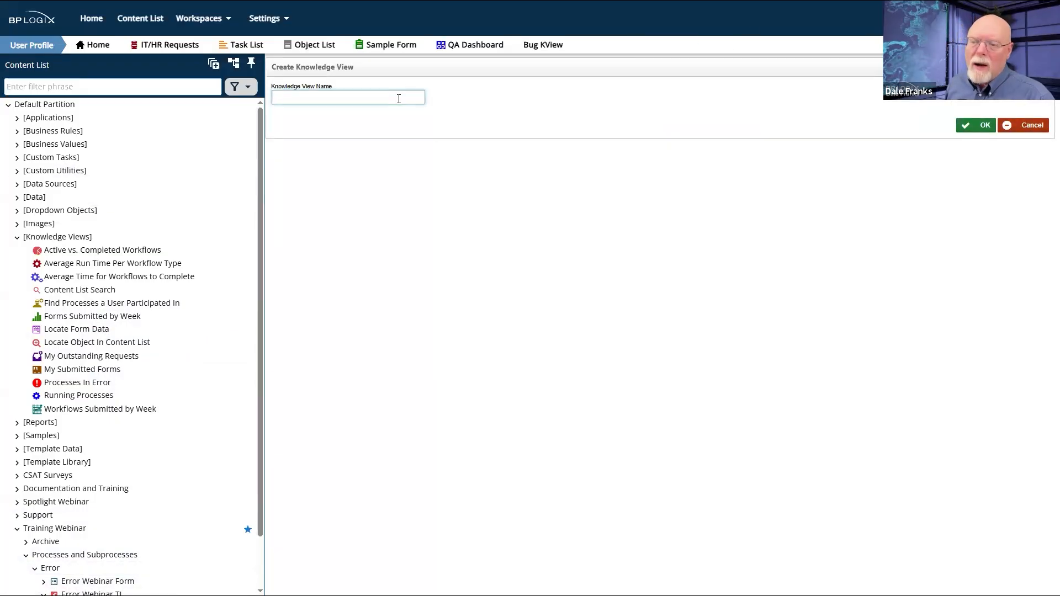
pyautogui.write('Proc in Error')
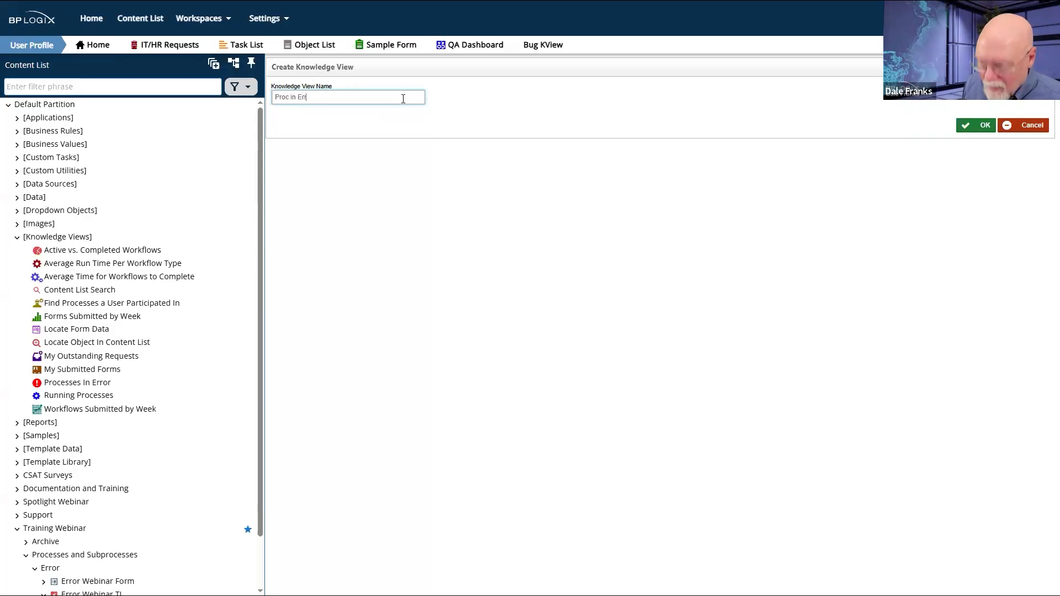
pyautogui.click(979, 131)
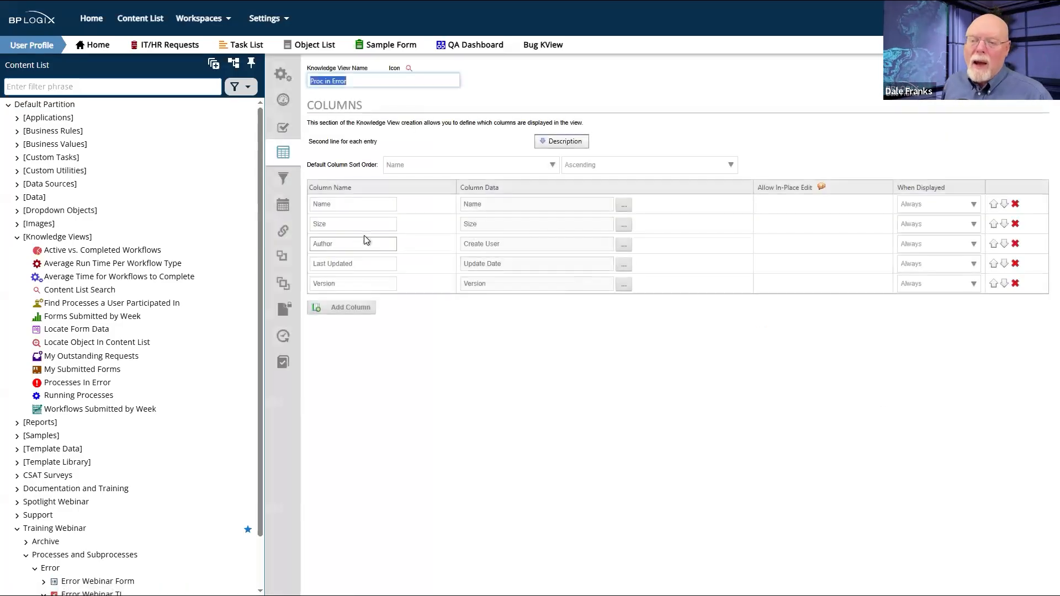
# - Remove the Version and Last Updated columns from the Proc in Error knowledge view
pyautogui.click(1015, 284)
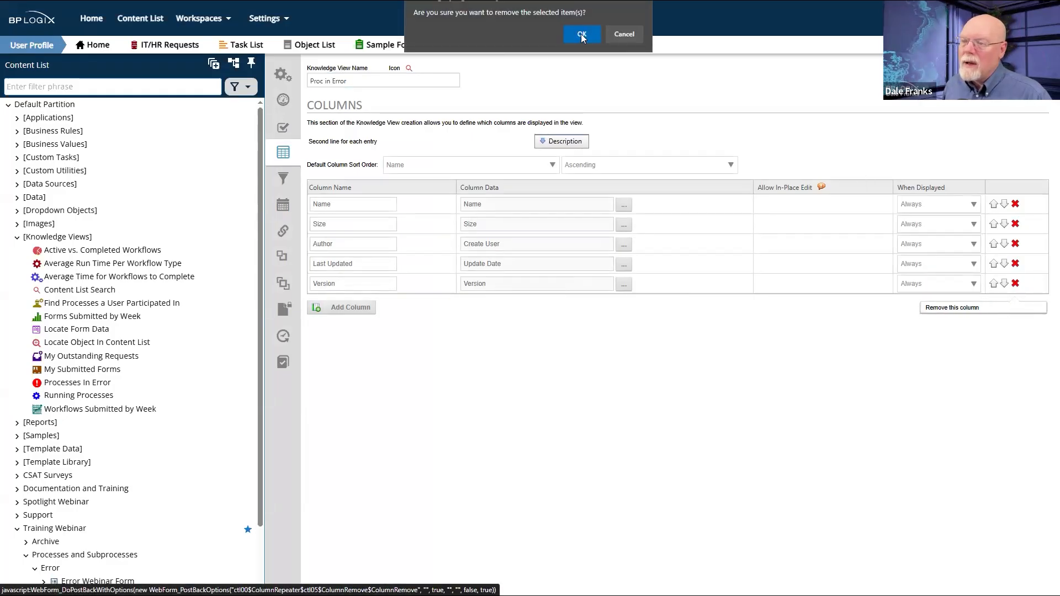
pyautogui.click(581, 35)
pyautogui.click(1016, 264)
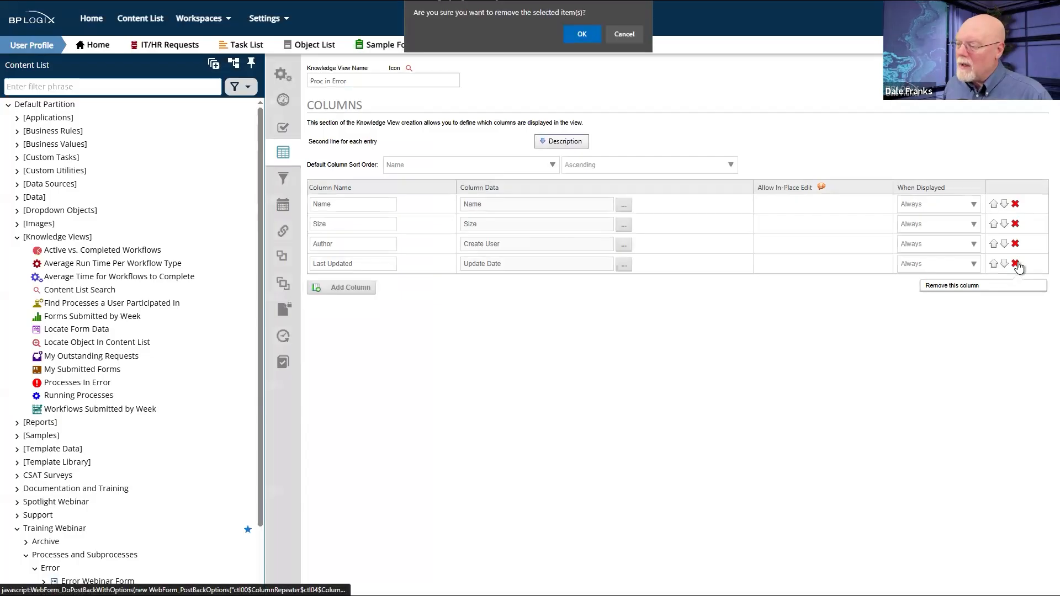
pyautogui.click(582, 34)
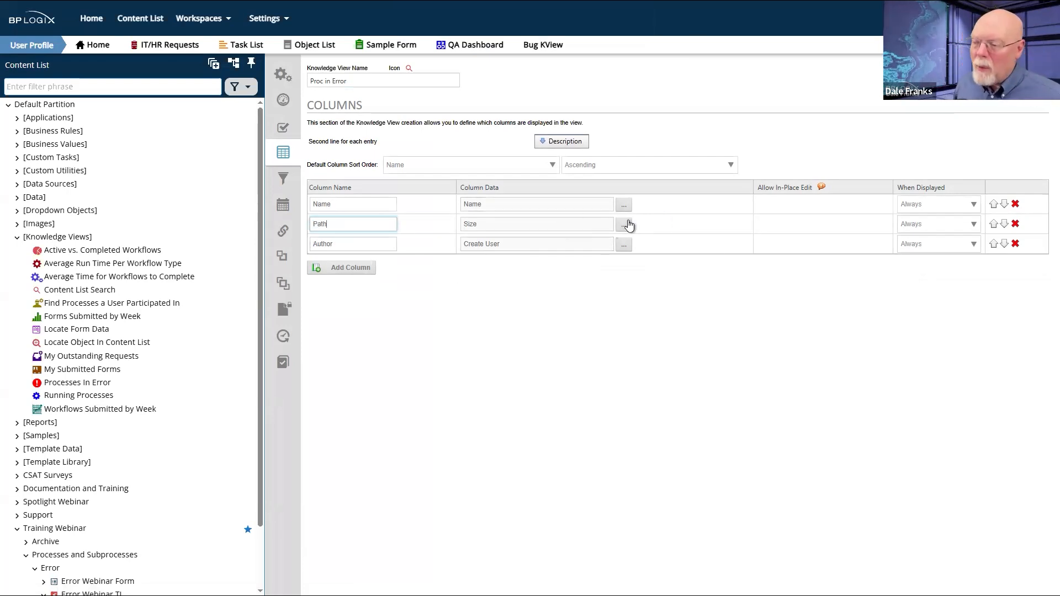
# - Rename the Size column as Path and set its column data to the Folder Path object information variable
pyautogui.click(627, 223)
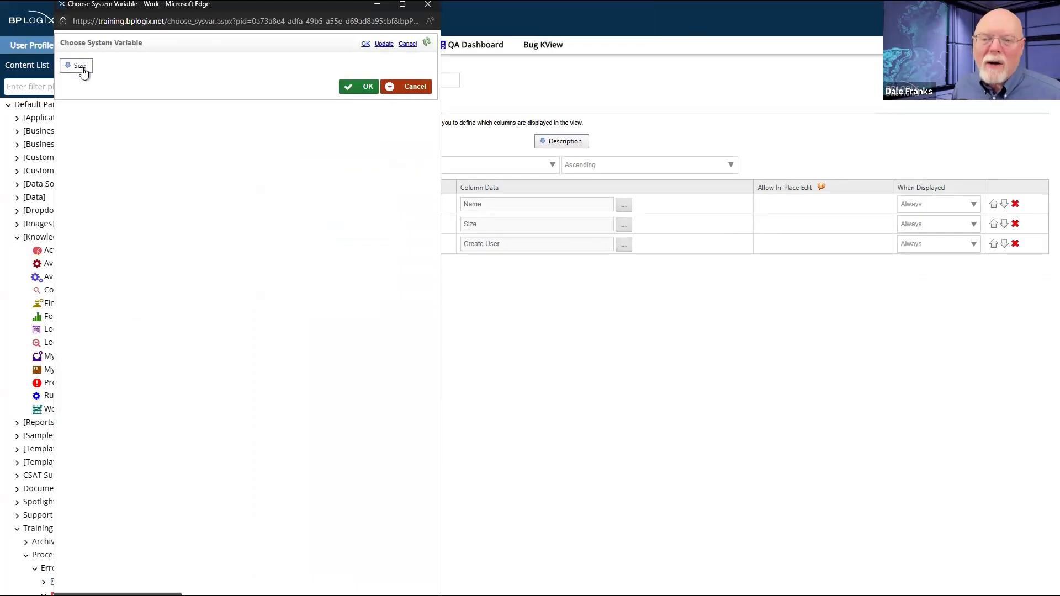
pyautogui.click(77, 66)
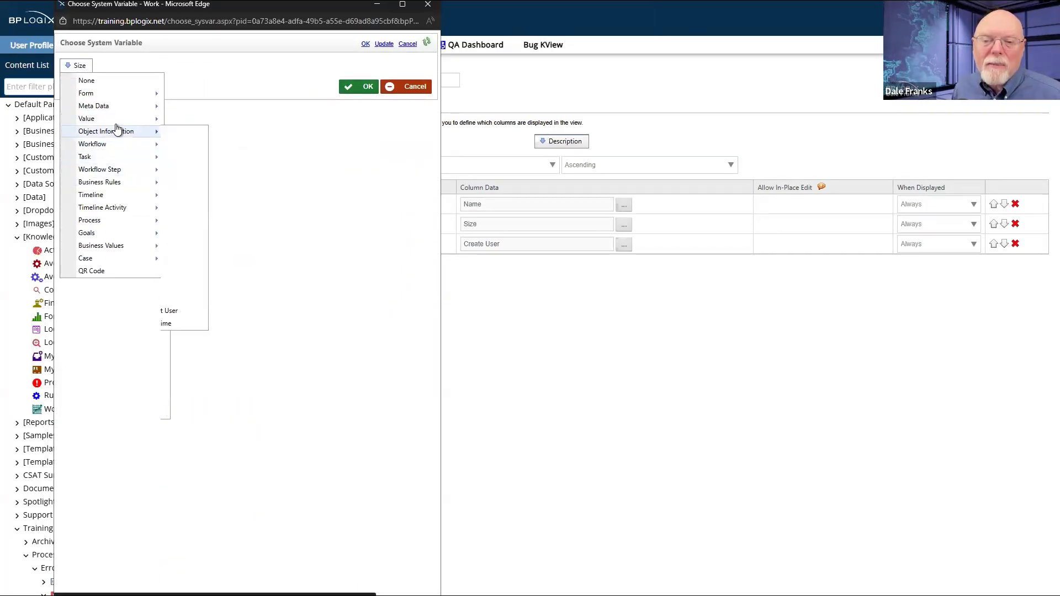
pyautogui.moveTo(115, 137)
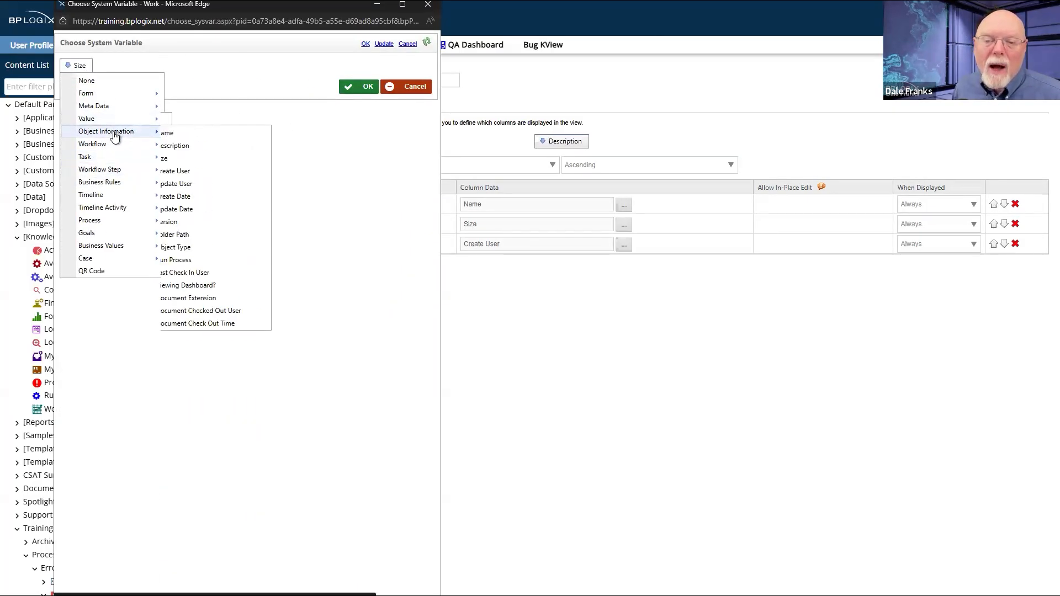
pyautogui.click(208, 235)
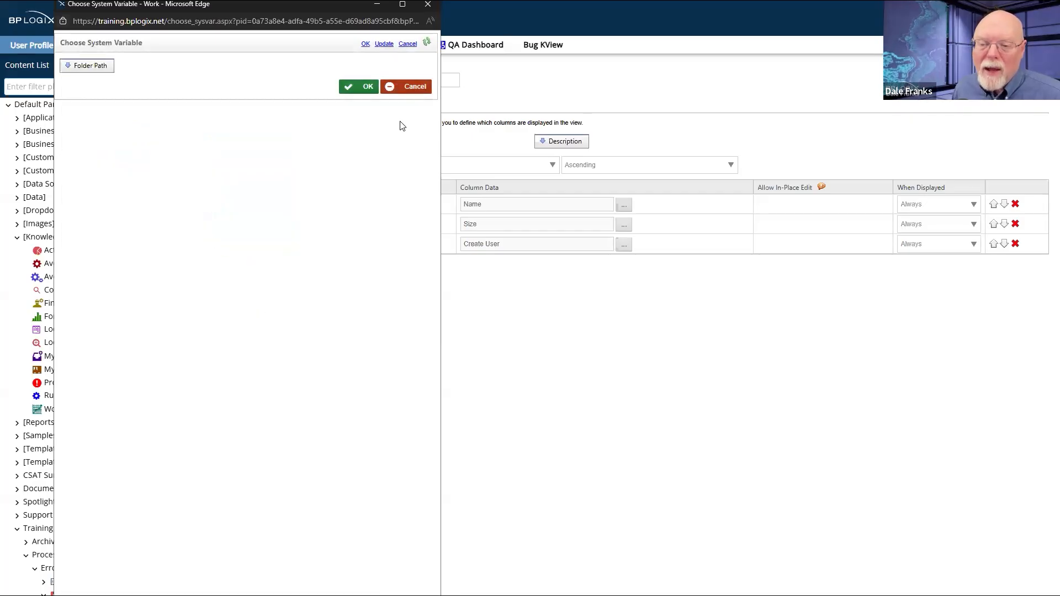
pyautogui.click(363, 86)
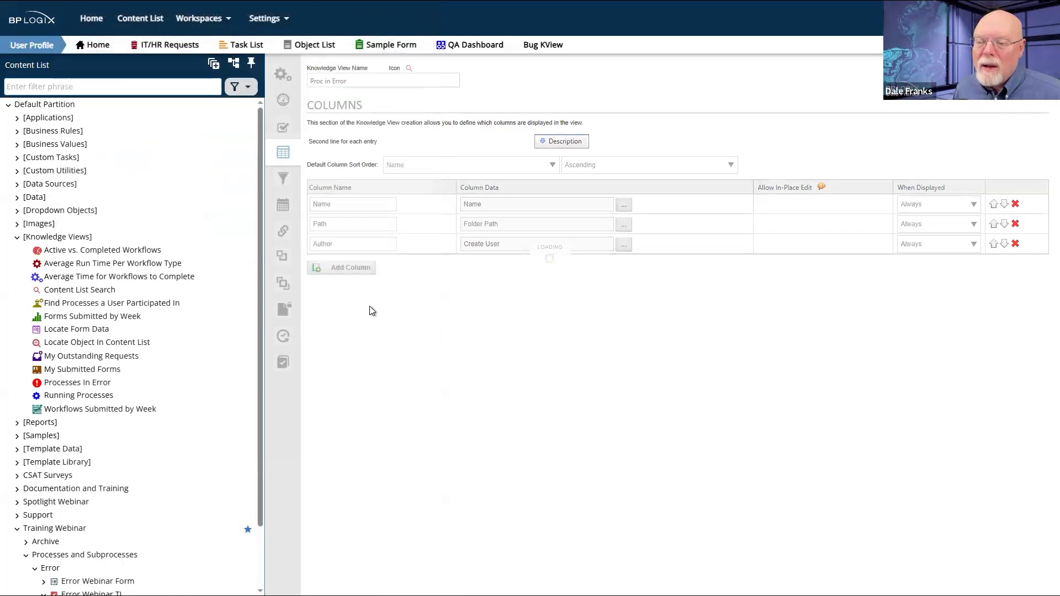
# - Rename the Author column of the Proc in Error knowledge view as Running Activity
pyautogui.doubleClick(351, 243)
pyautogui.write('Running ')
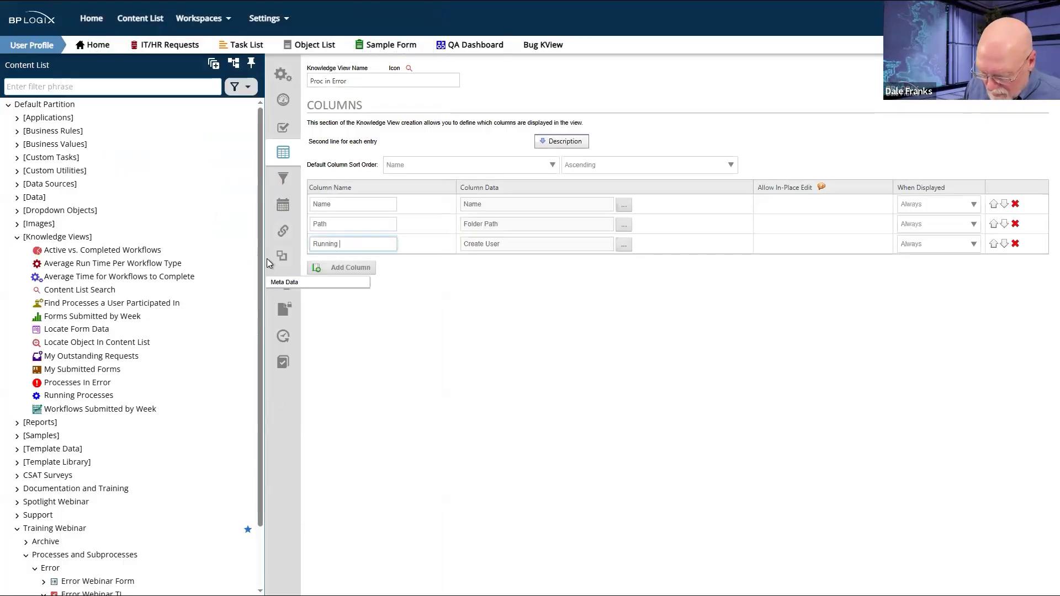
pyautogui.write('Activit')
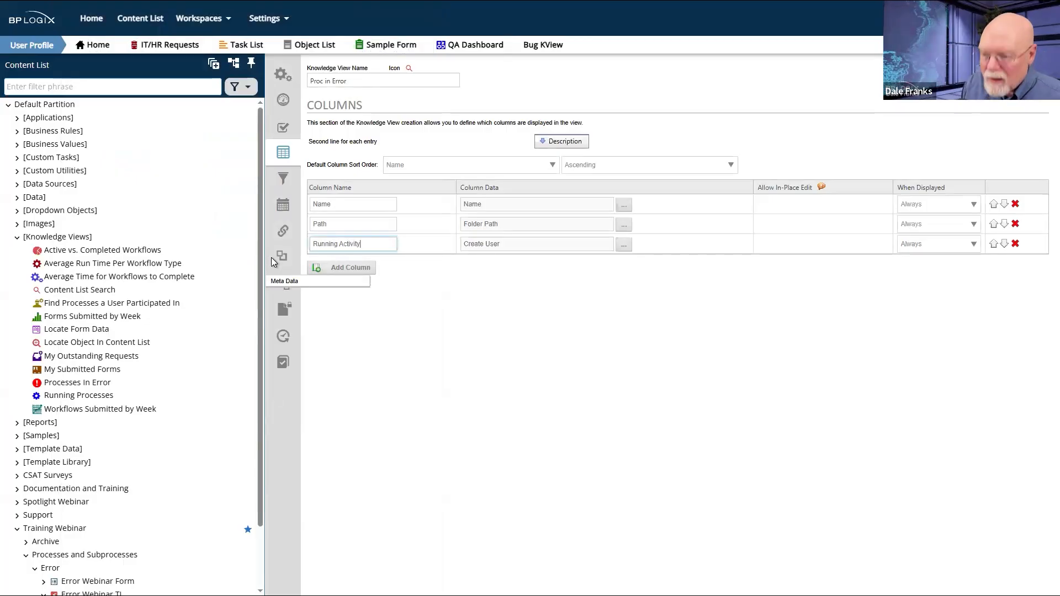
pyautogui.write('y')
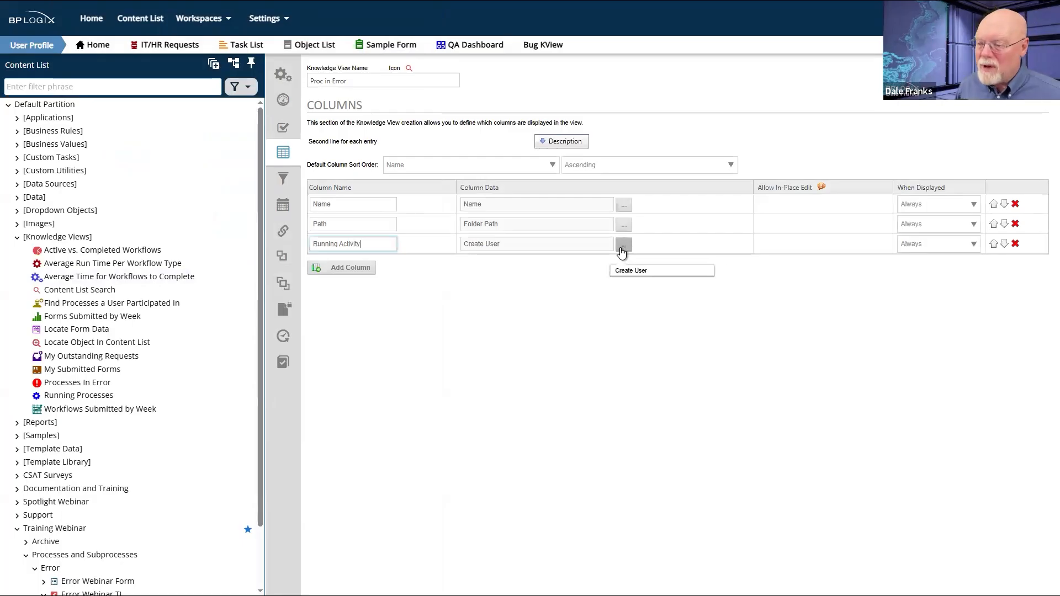
pyautogui.click(623, 246)
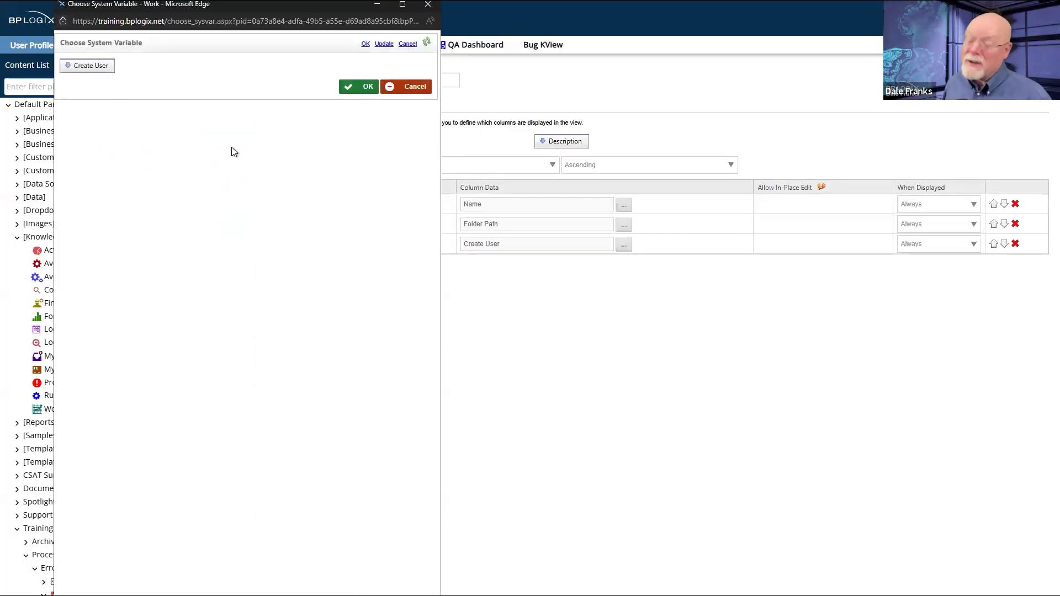
pyautogui.click(110, 66)
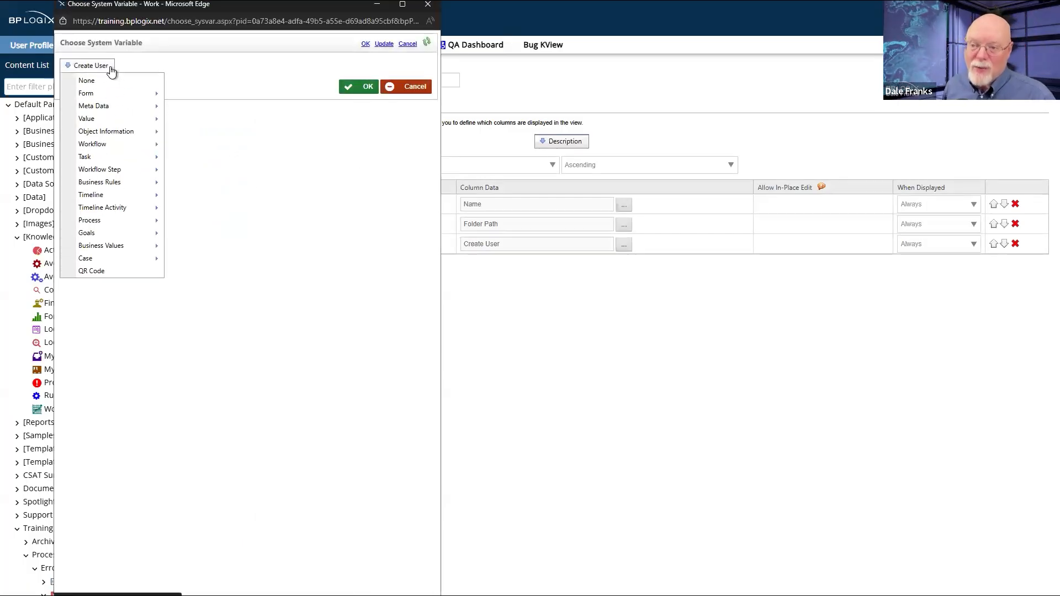
pyautogui.moveTo(101, 126)
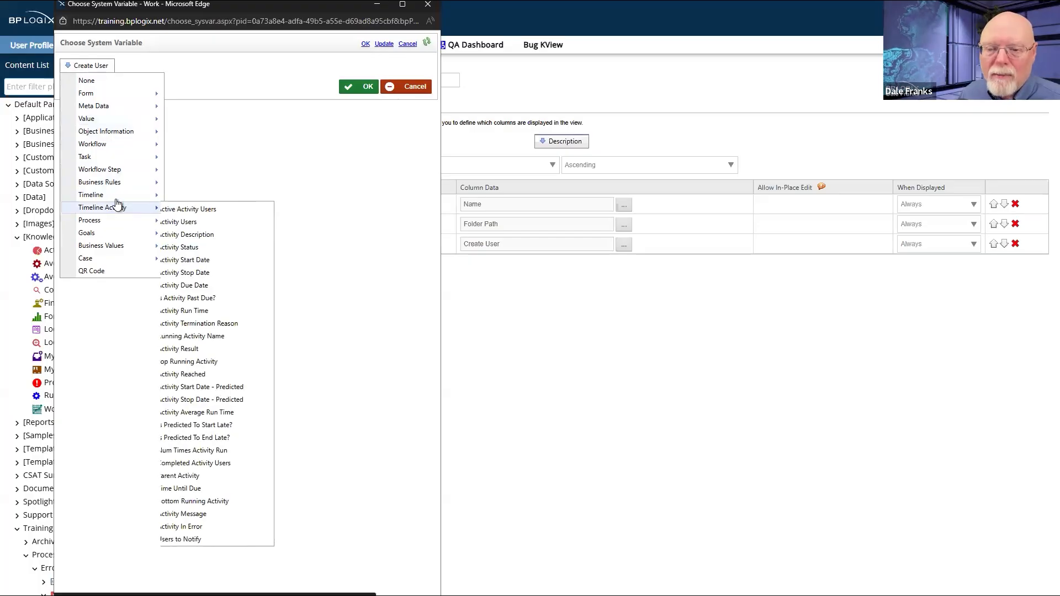
pyautogui.moveTo(118, 199)
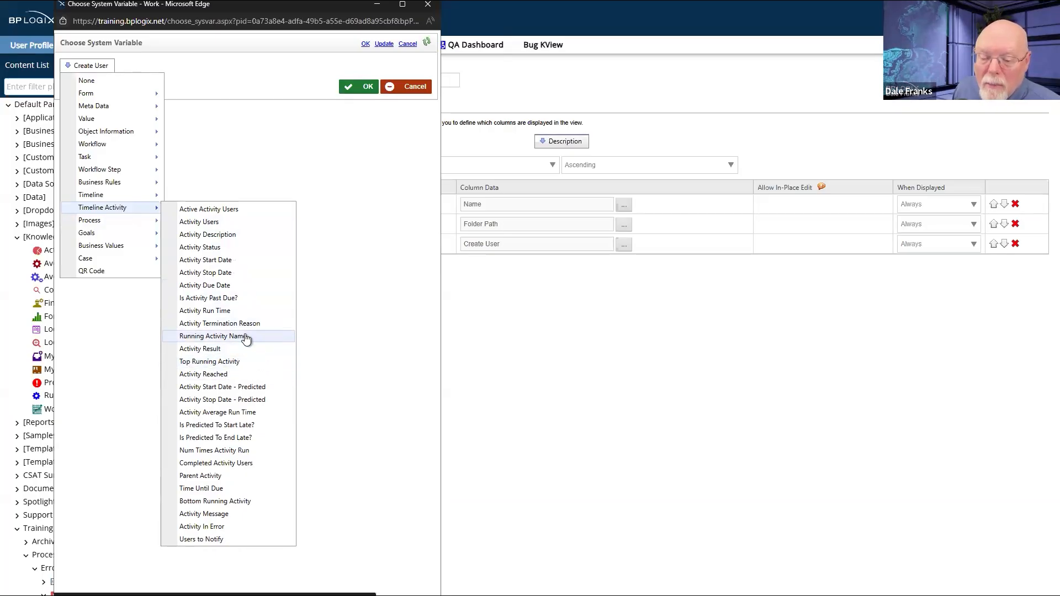
pyautogui.click(199, 527)
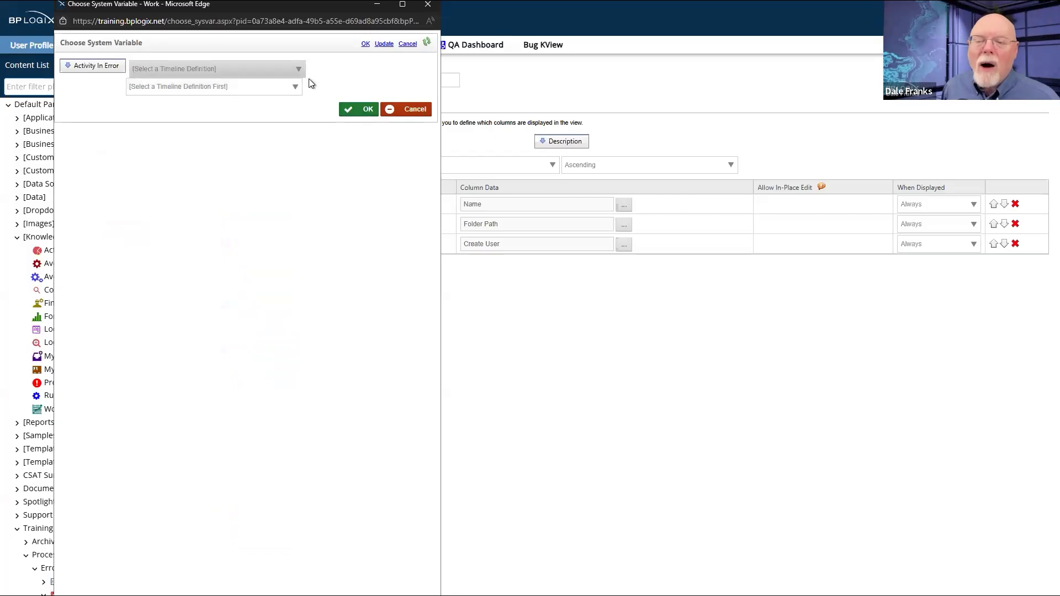
pyautogui.click(403, 108)
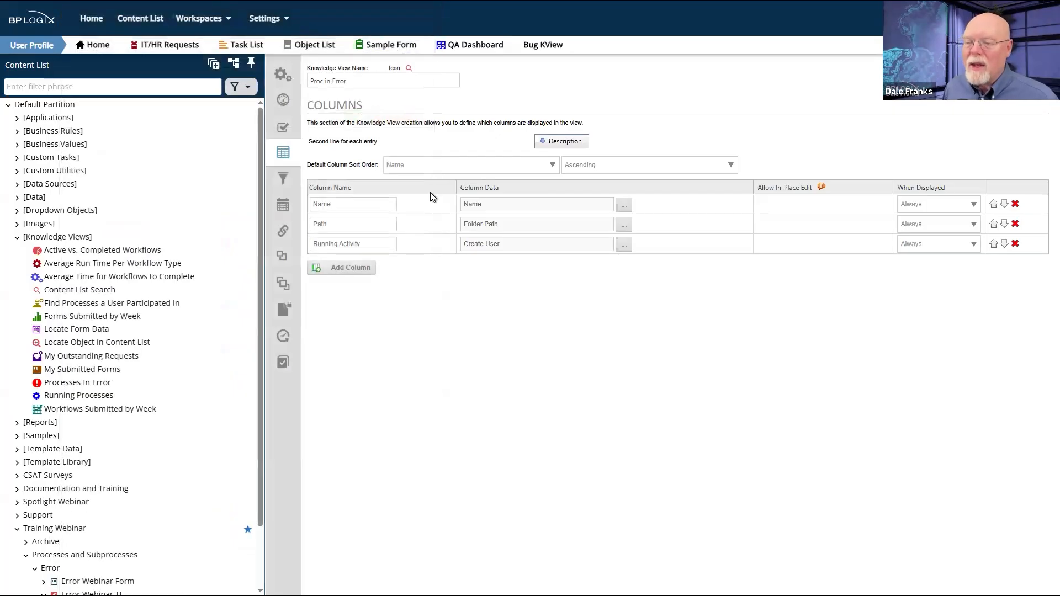
pyautogui.click(381, 245)
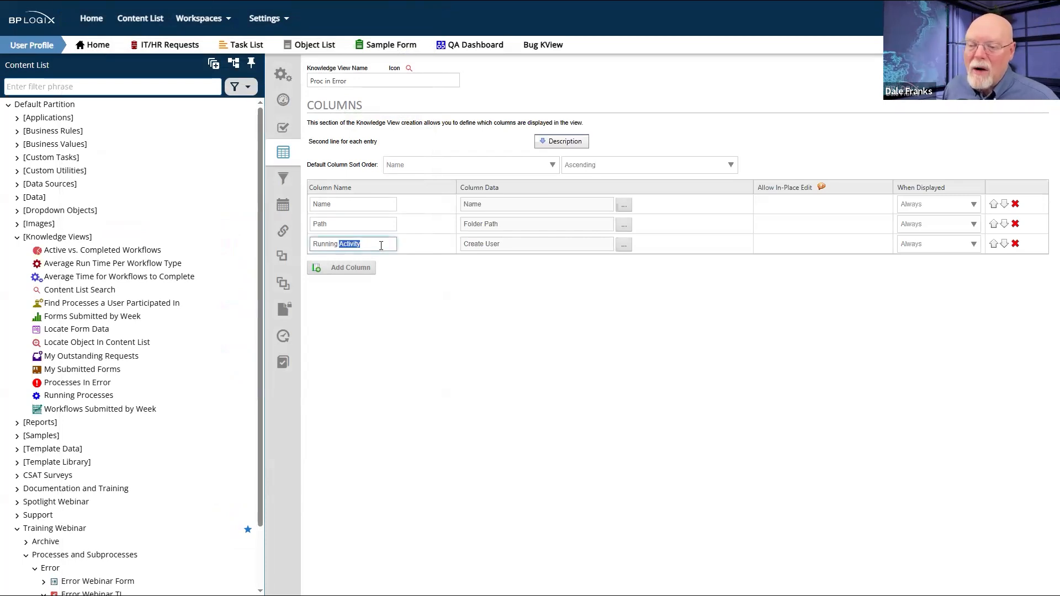
pyautogui.click(619, 246)
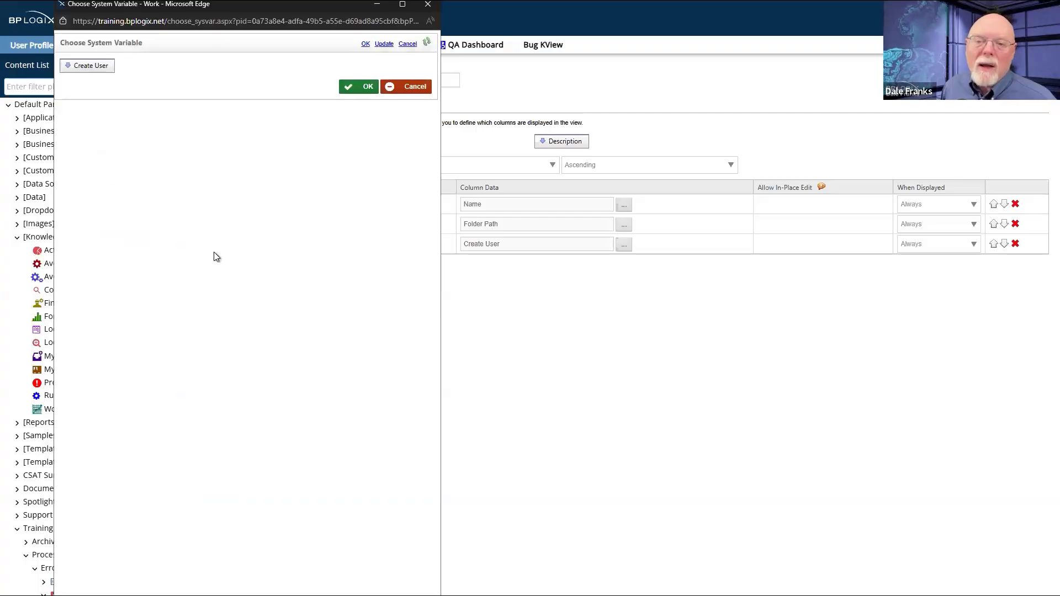
pyautogui.click(78, 65)
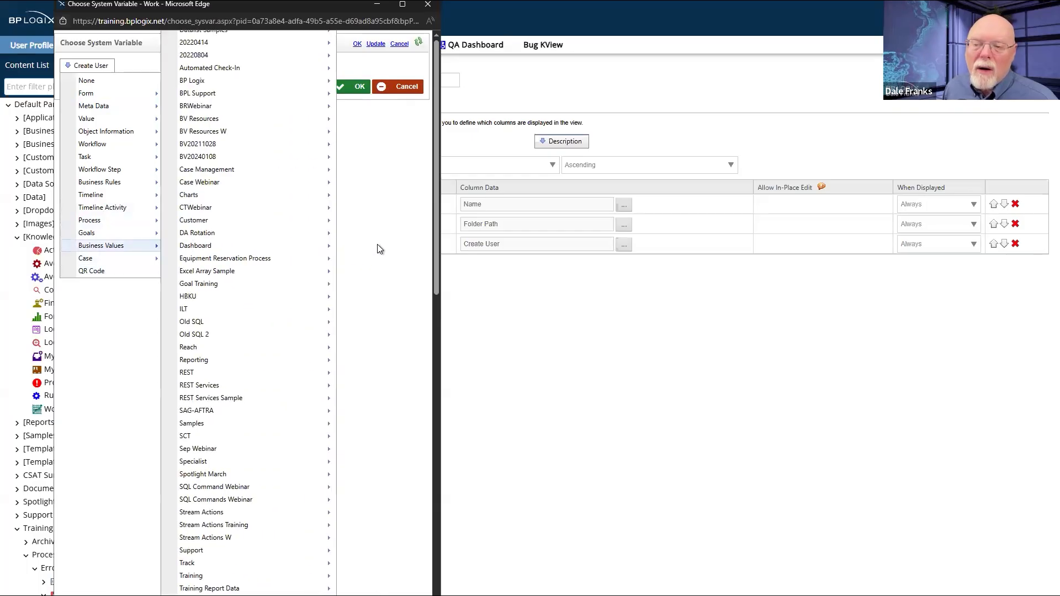
pyautogui.click(476, 223)
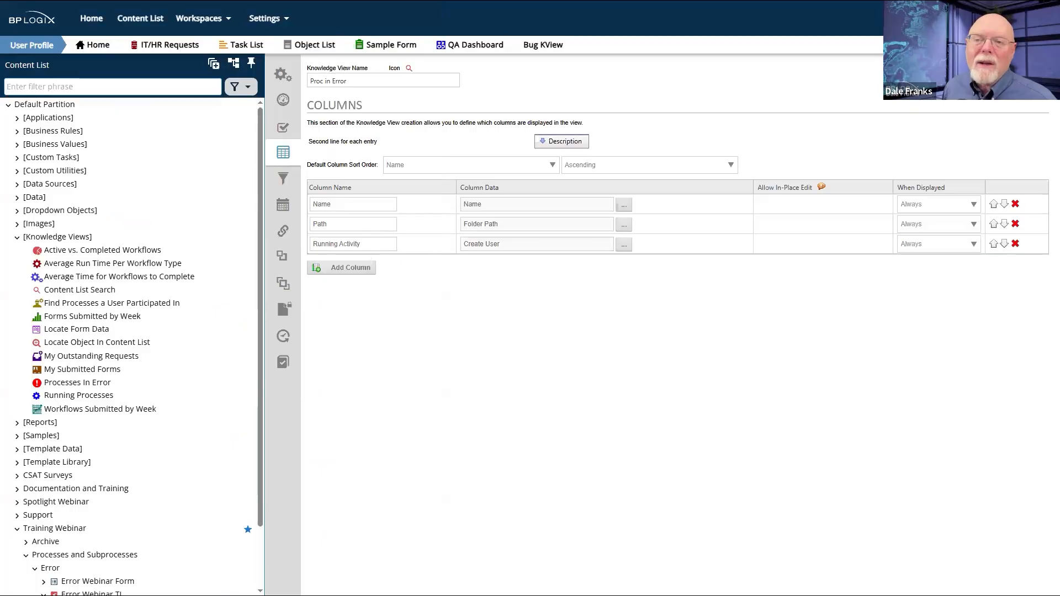
# - Open the BP Logix product documentation site in a new browser tab and search it for "activity in error"
pyautogui.hotkey('ctrl', 't')
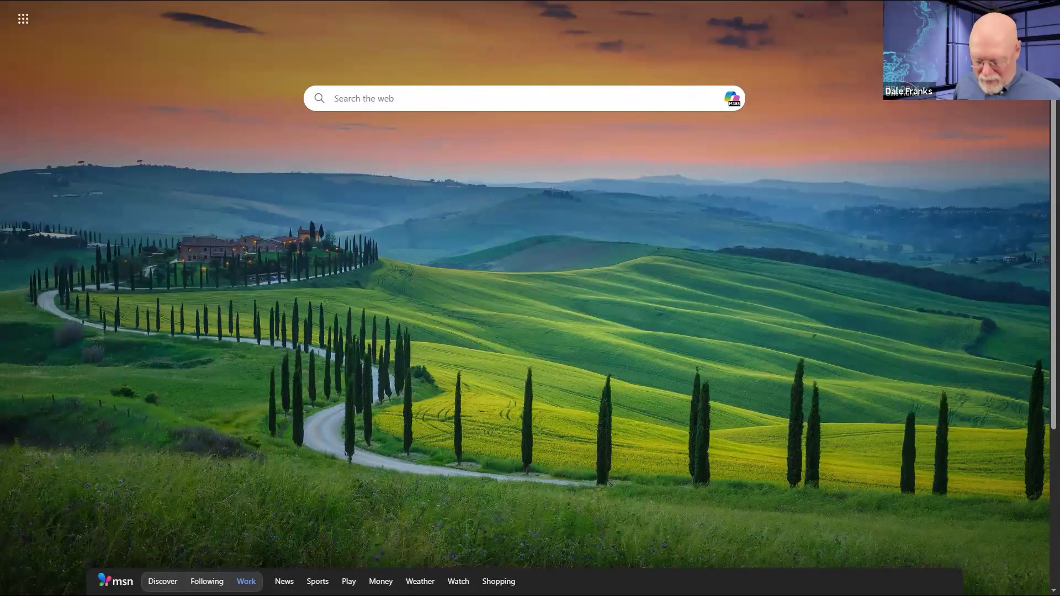
pyautogui.write('doc')
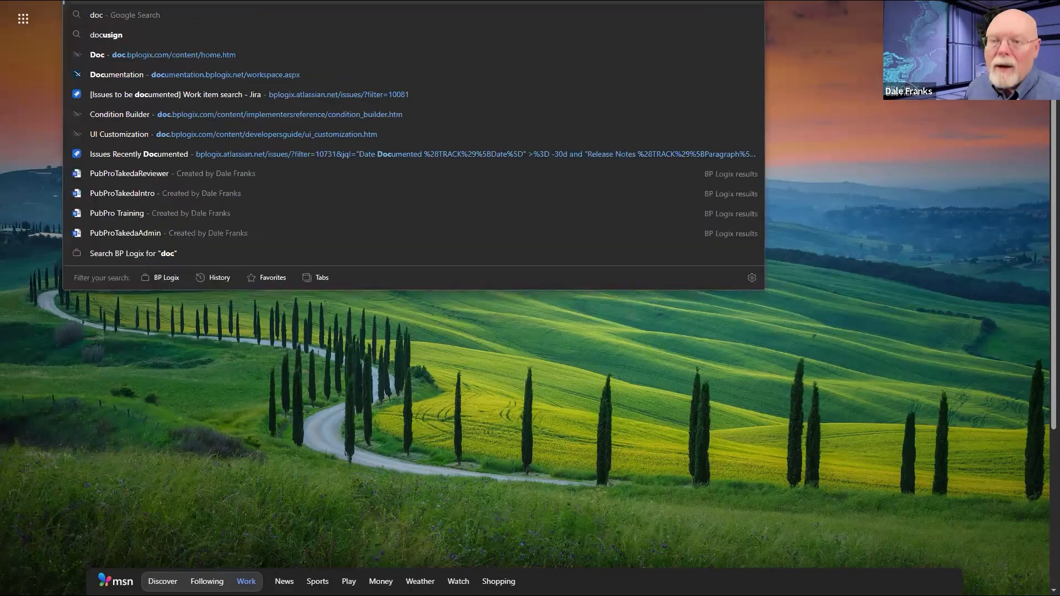
pyautogui.click(234, 54)
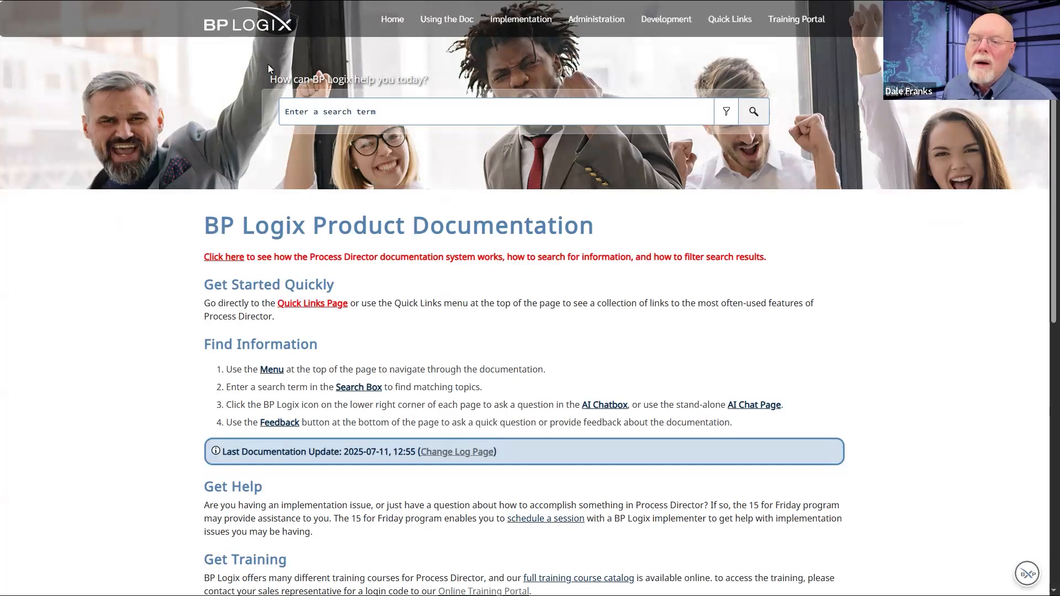
pyautogui.click(321, 111)
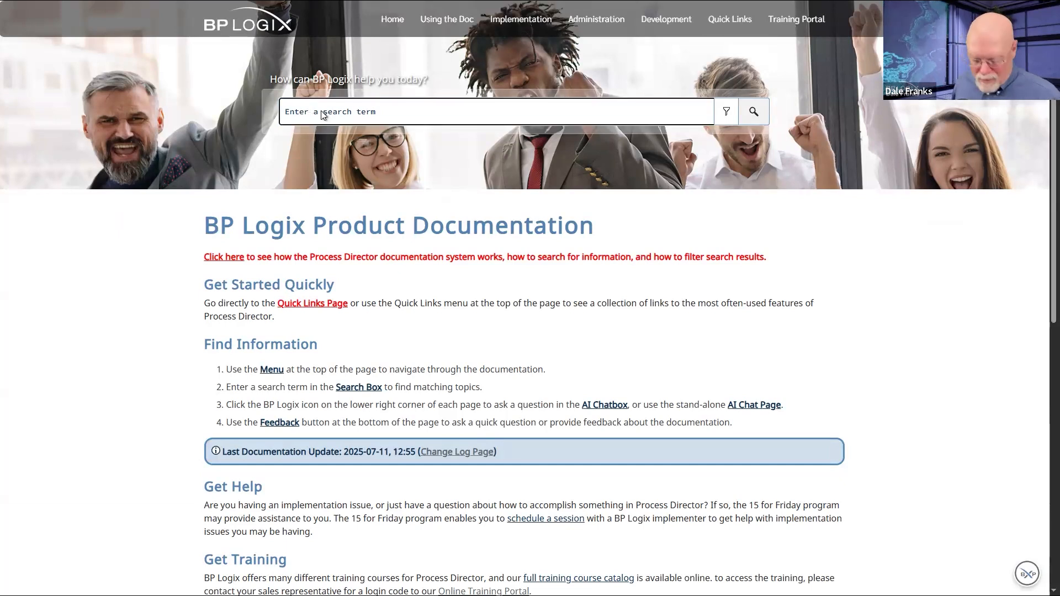
pyautogui.write('activity in error')
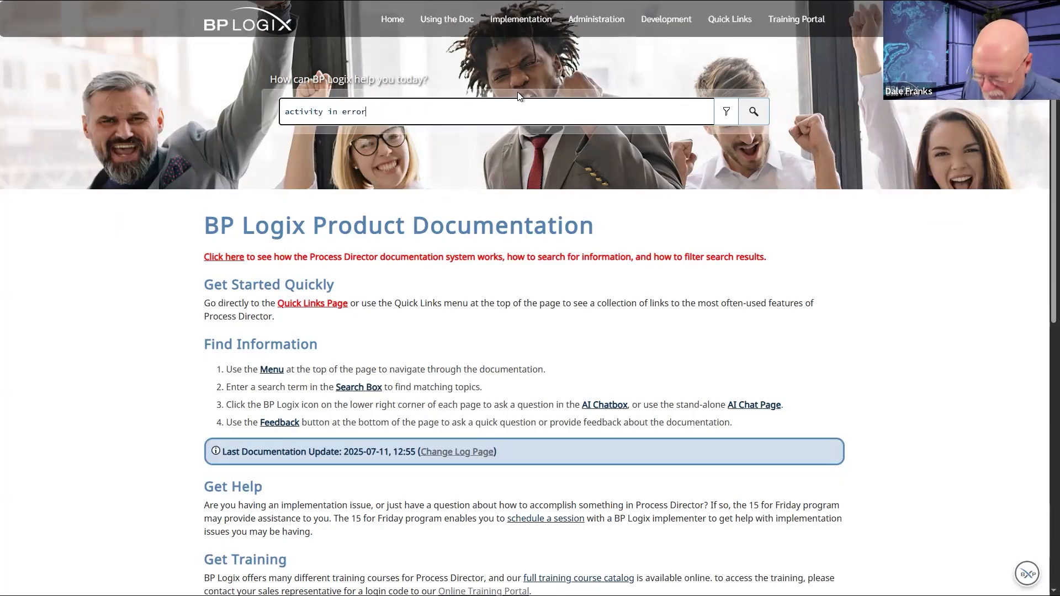
pyautogui.press('Return')
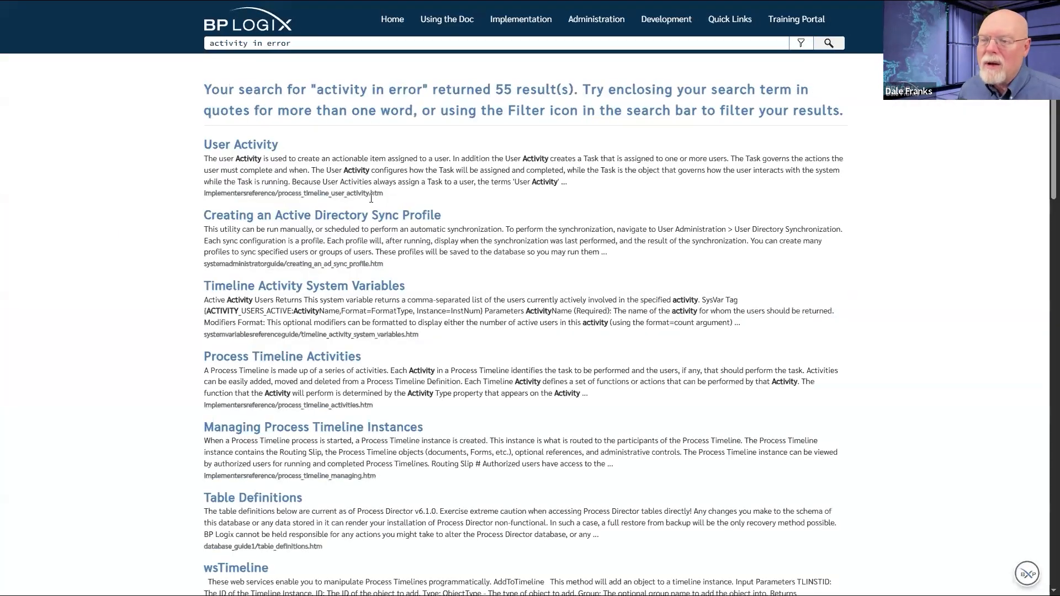
pyautogui.click(801, 43)
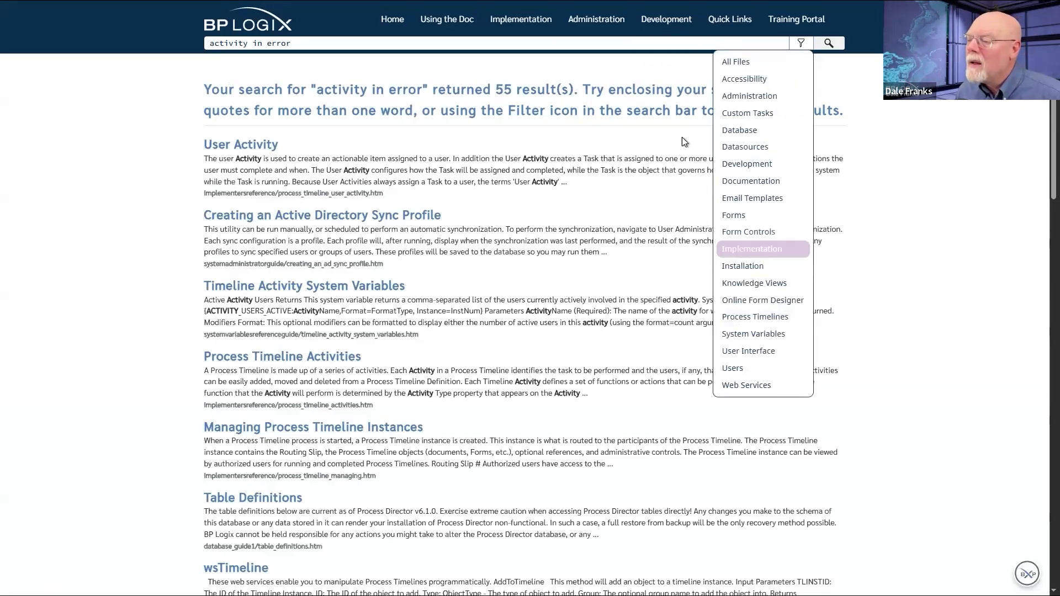
pyautogui.click(331, 188)
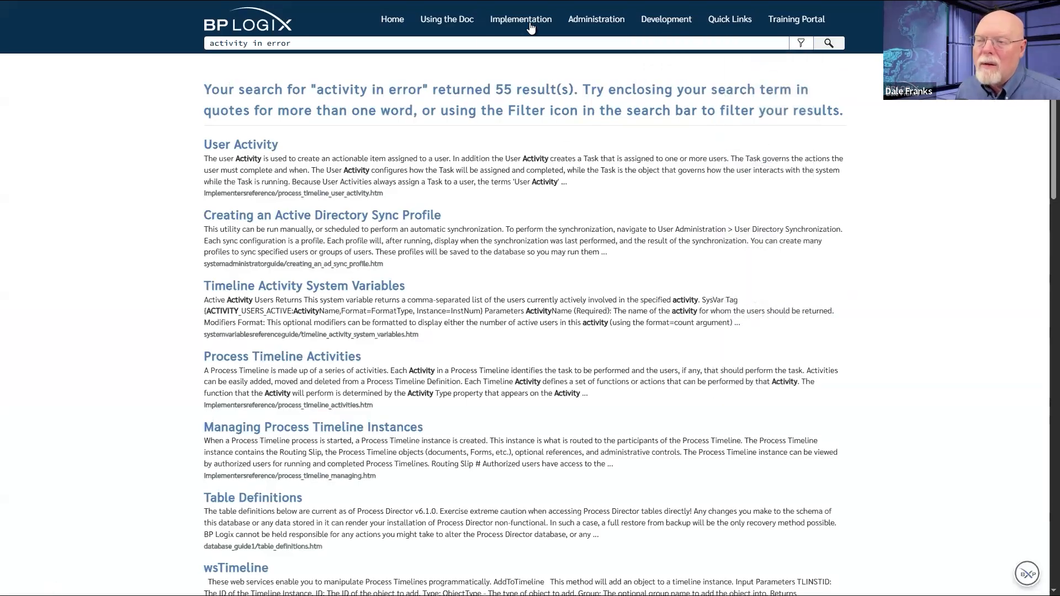
# - Find Activity In Error in the documentation's Timeline Activity System Variables topic and copy its SysVar tag {ACTIVITY_IN_ERROR, format=ActivityName}
pyautogui.moveTo(530, 28)
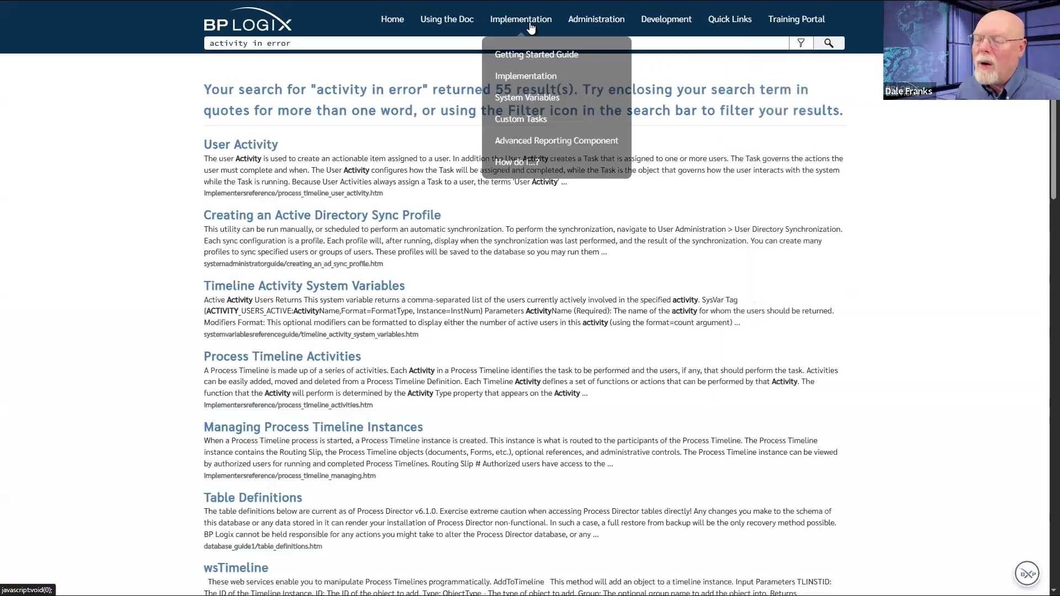
pyautogui.click(527, 97)
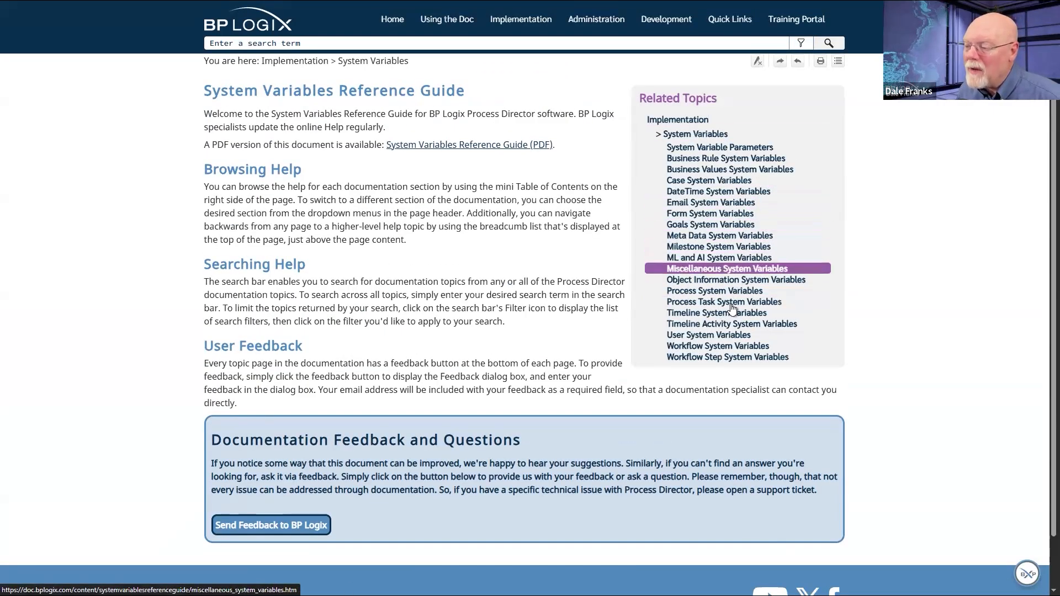
pyautogui.click(744, 326)
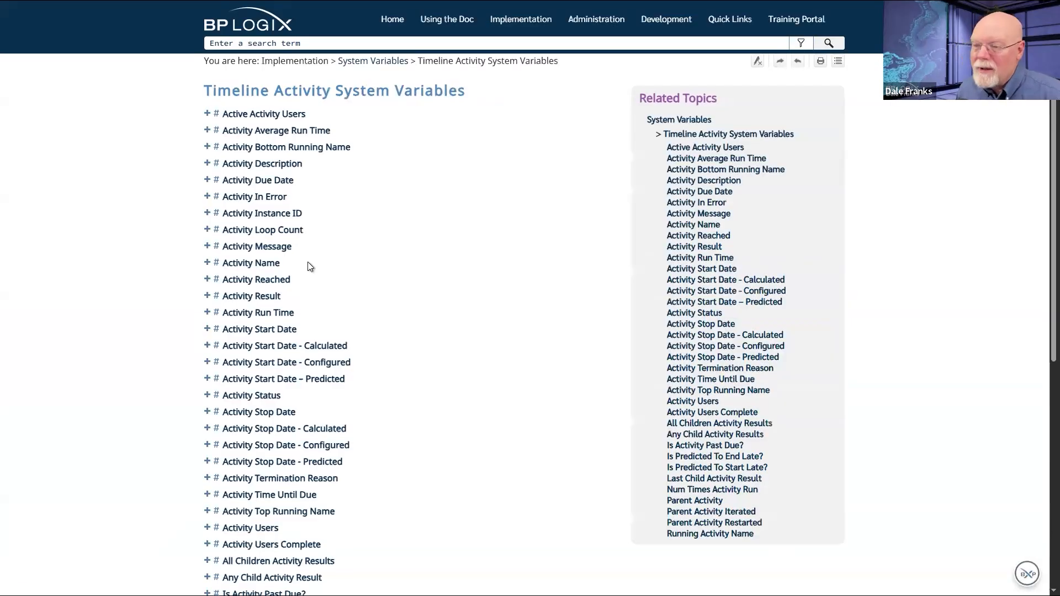
pyautogui.scroll(-5, 321, 291)
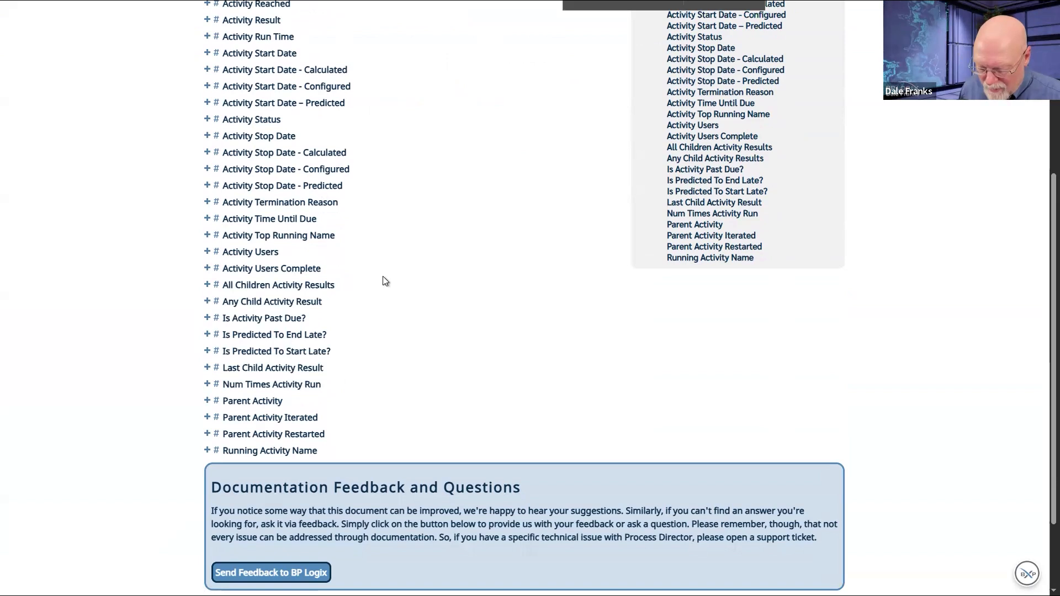
pyautogui.scroll(5, 385, 281)
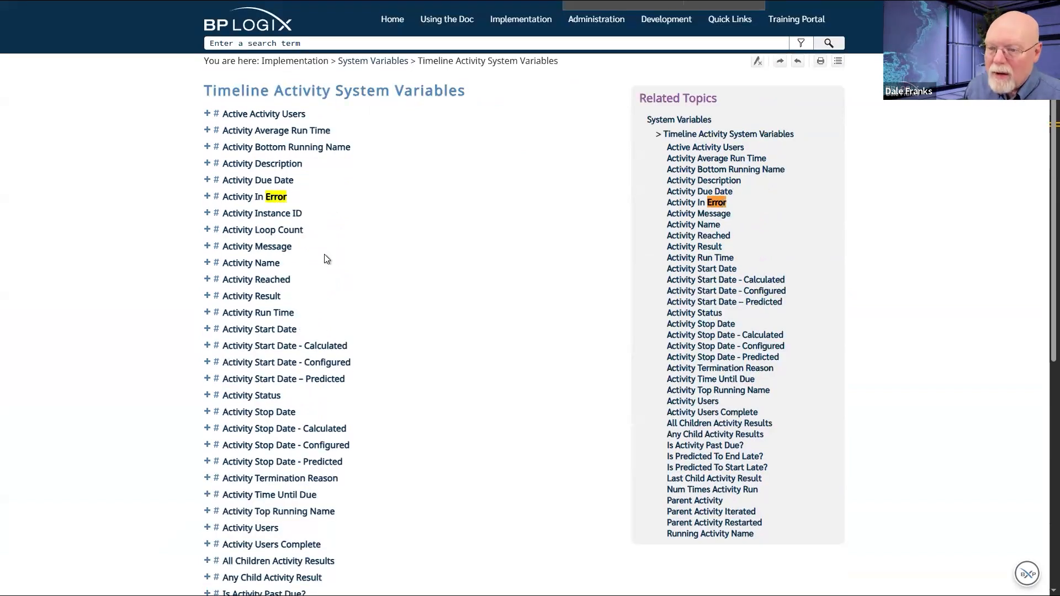
pyautogui.click(219, 200)
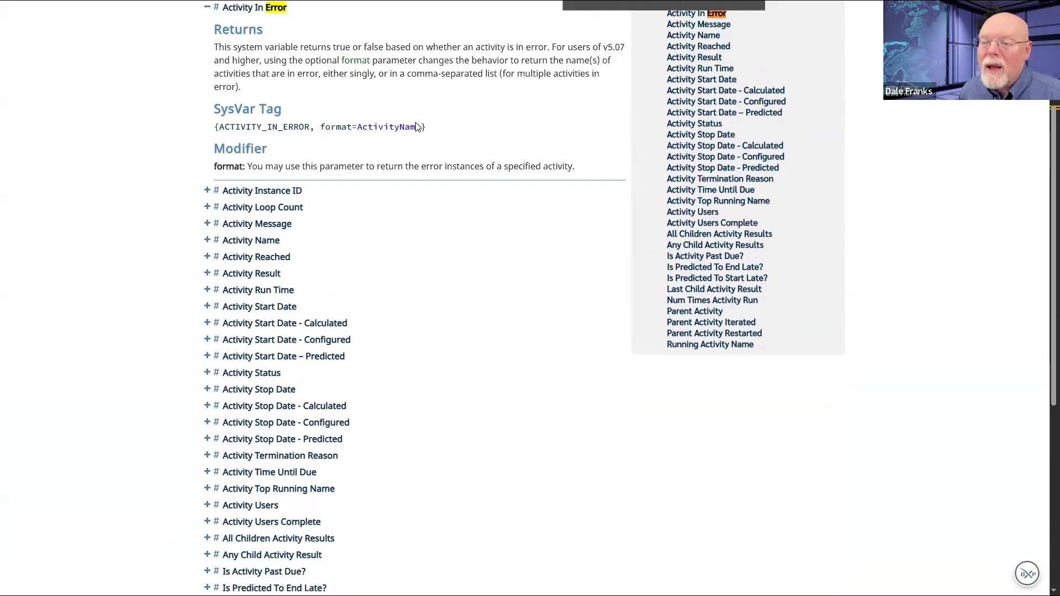
pyautogui.moveTo(435, 127); pyautogui.dragTo(217, 125)
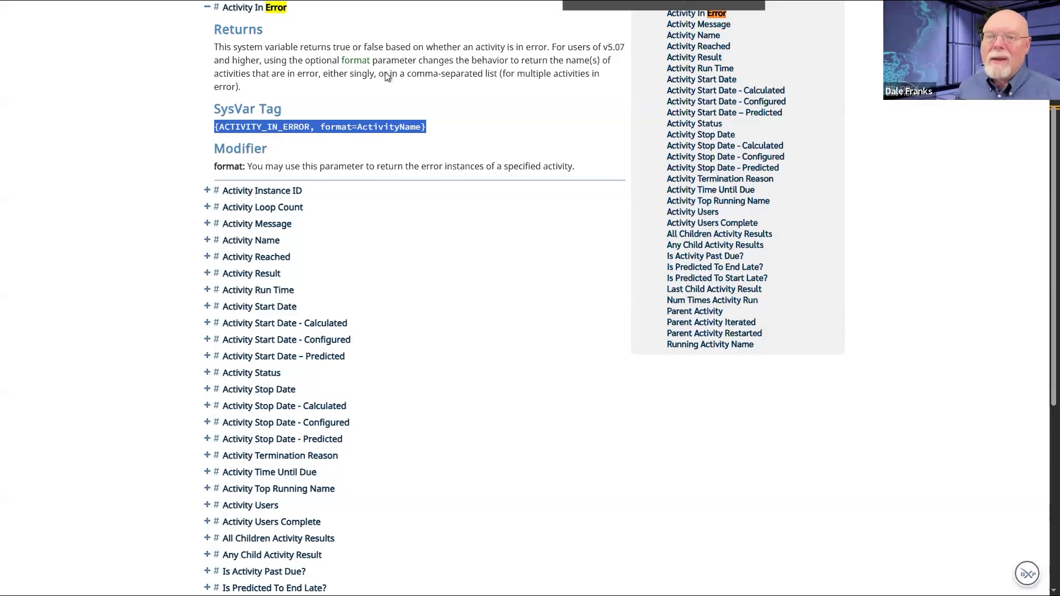
# - Switch back to Process Director and set the Running Activity column data to the string value {ACTIVITY_IN_ERROR, format=ActivityName}
pyautogui.hotkey('alt', 'Tab')
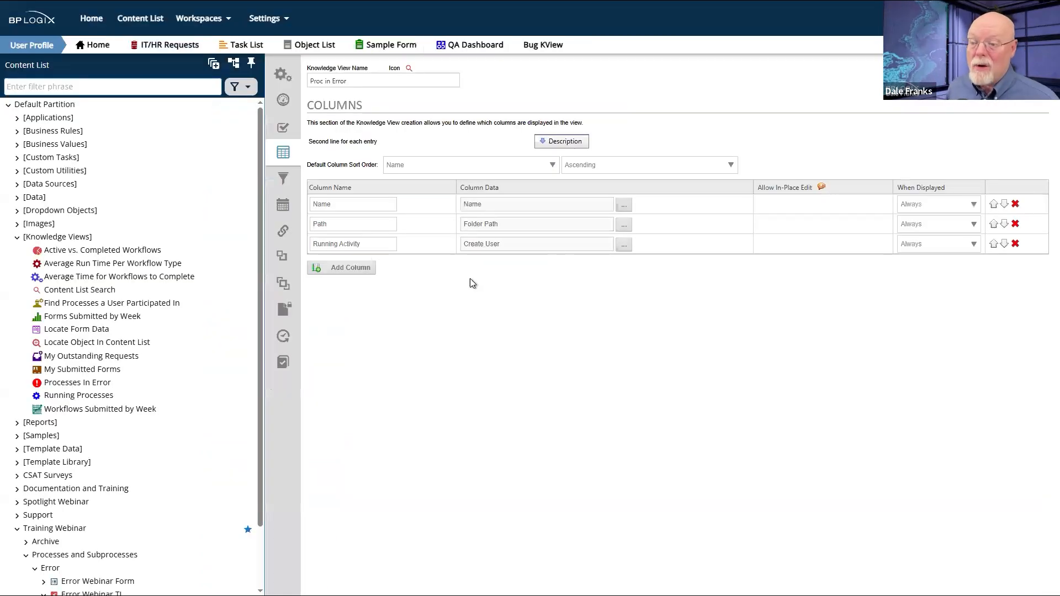
pyautogui.click(621, 245)
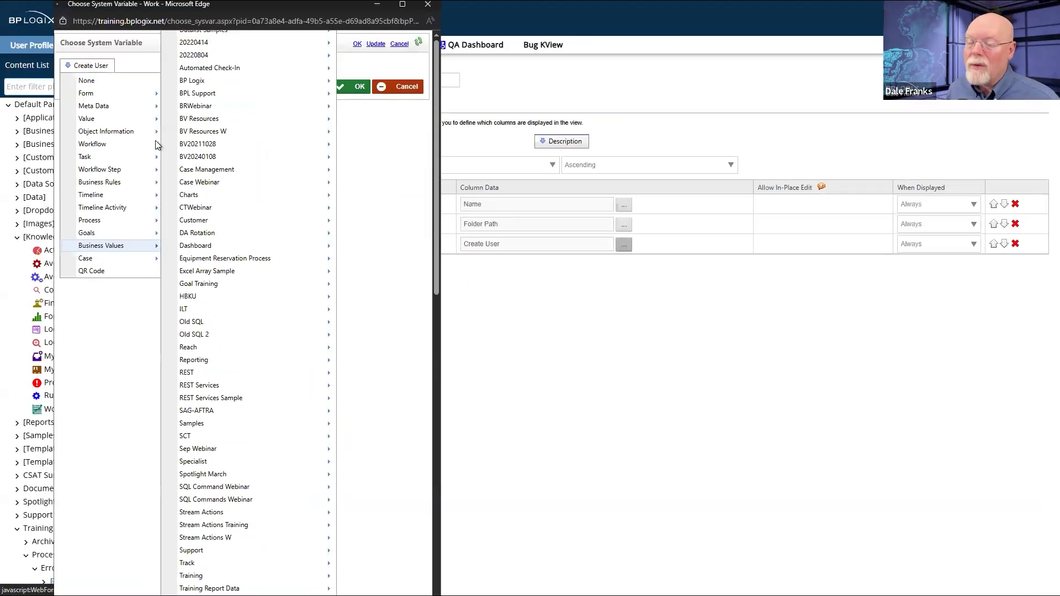
pyautogui.click(98, 67)
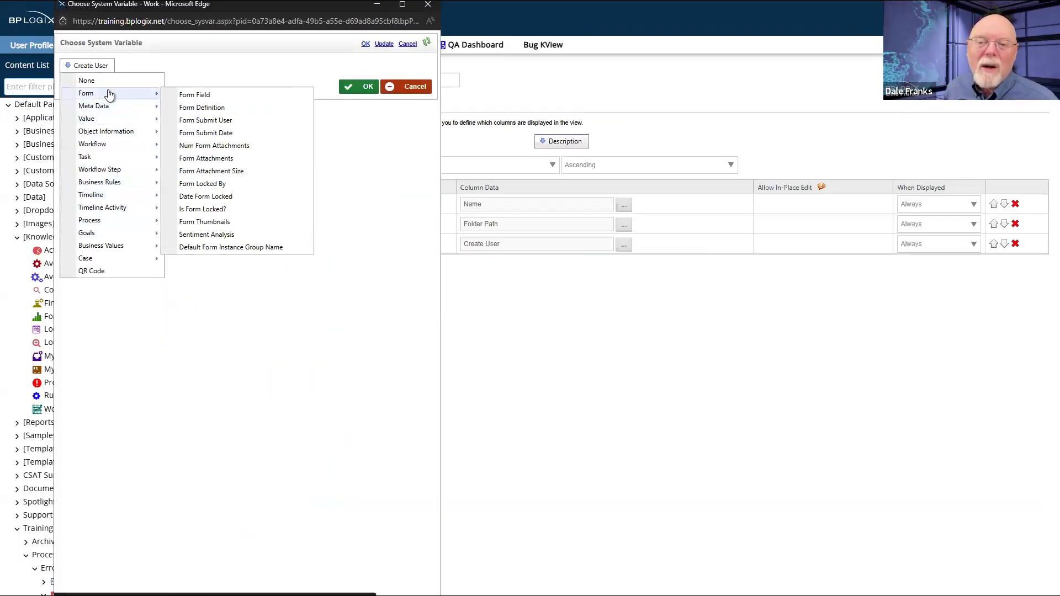
pyautogui.moveTo(107, 118)
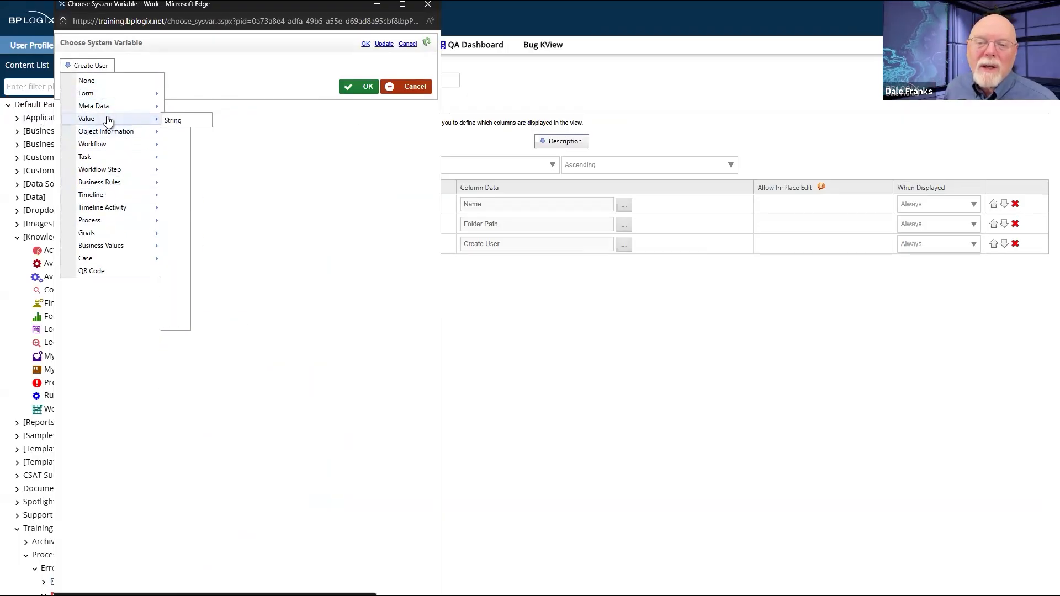
pyautogui.click(180, 121)
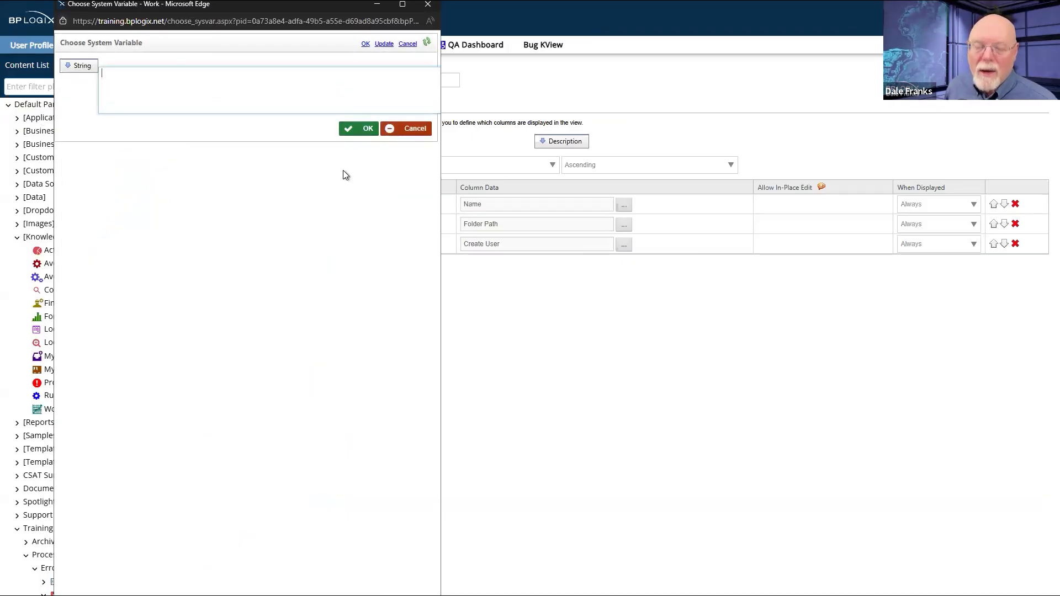
pyautogui.write('{ACTIVITY_IN_ERROR, format=ActivityName}')
pyautogui.click(361, 129)
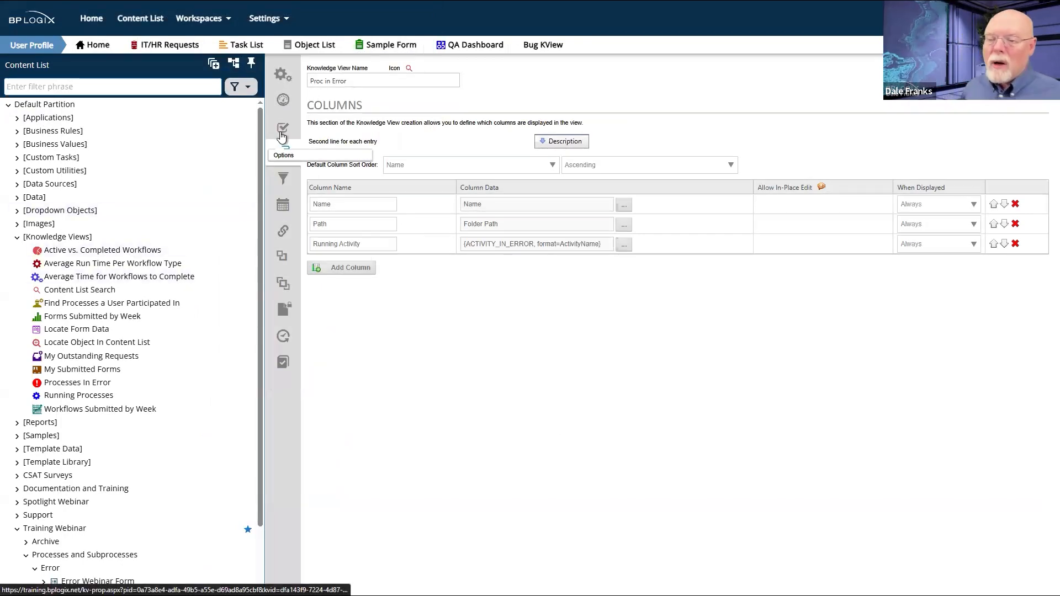
# - Restrict the view's returned object types to Timeline Instances by excluding Case Instances, Workflow Instances and Form Instances
pyautogui.click(281, 134)
pyautogui.click(761, 214)
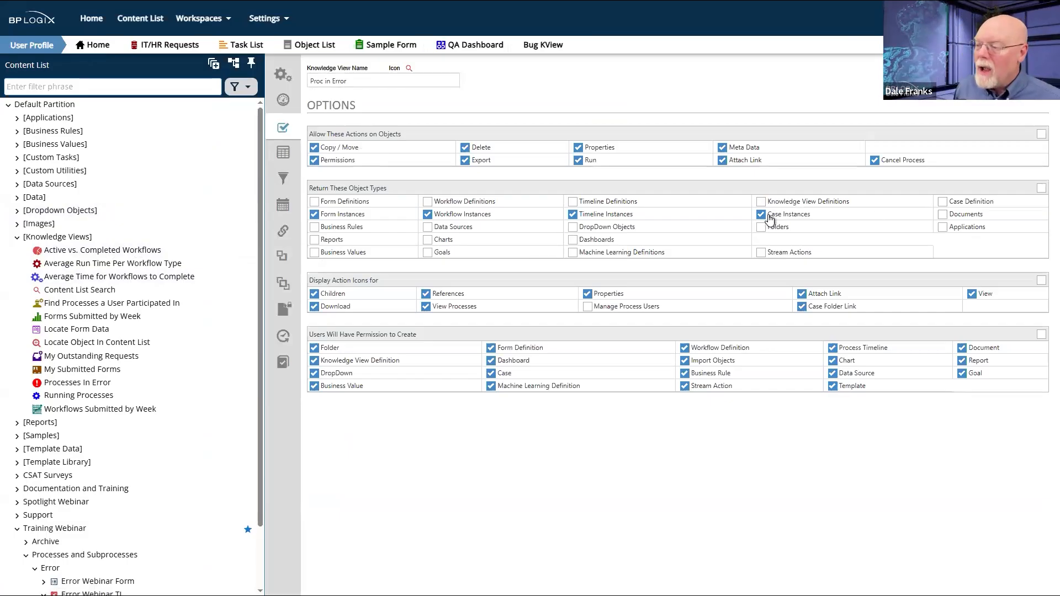
pyautogui.click(427, 214)
pyautogui.click(314, 215)
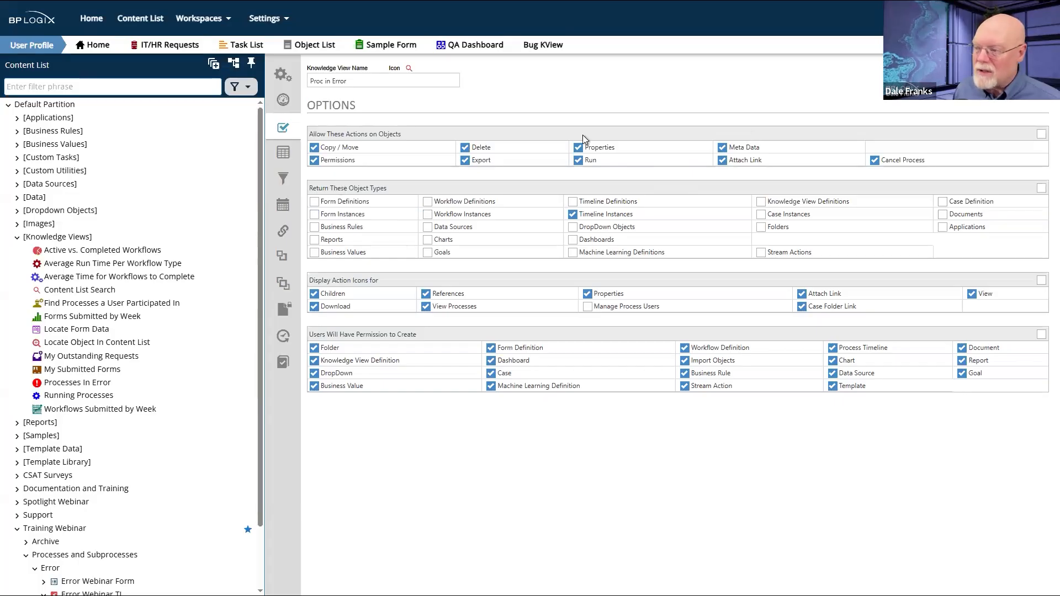
# - Save the Proc in Error knowledge view and display its results
pyautogui.moveTo(1019, 69)
pyautogui.click(989, 92)
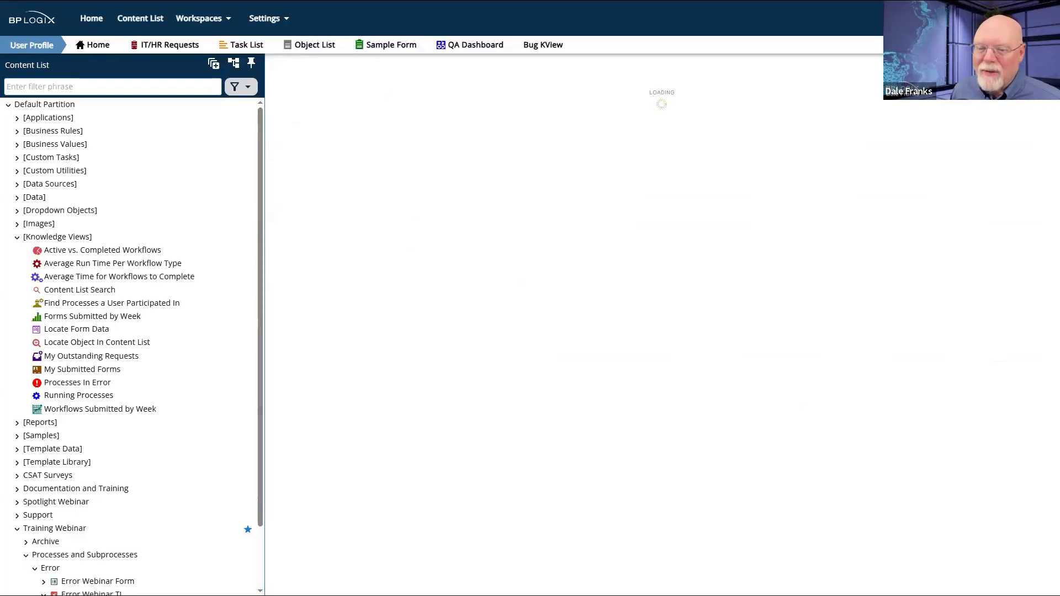
pyautogui.scroll(-1, 116, 440)
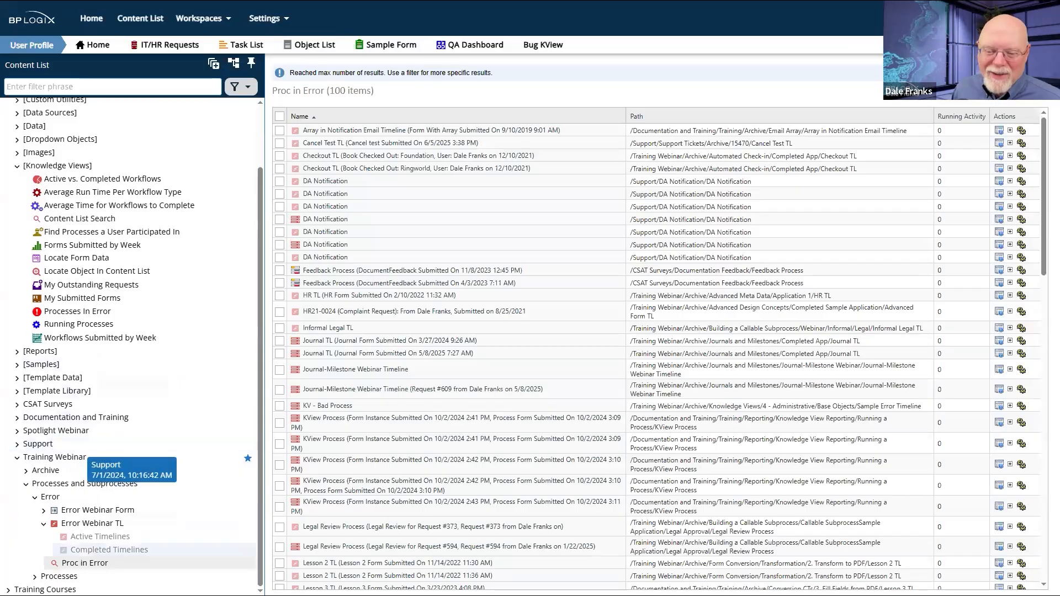
# - Open the filter settings of the Proc in Error knowledge view and add a condition
pyautogui.click(66, 567)
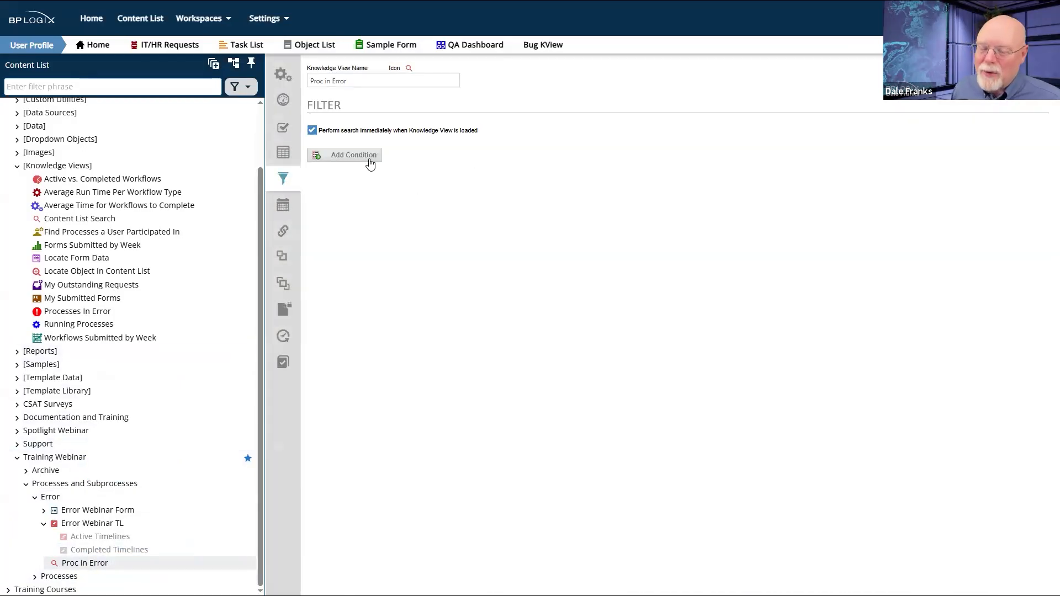
pyautogui.click(366, 158)
pyautogui.click(478, 168)
pyautogui.click(90, 74)
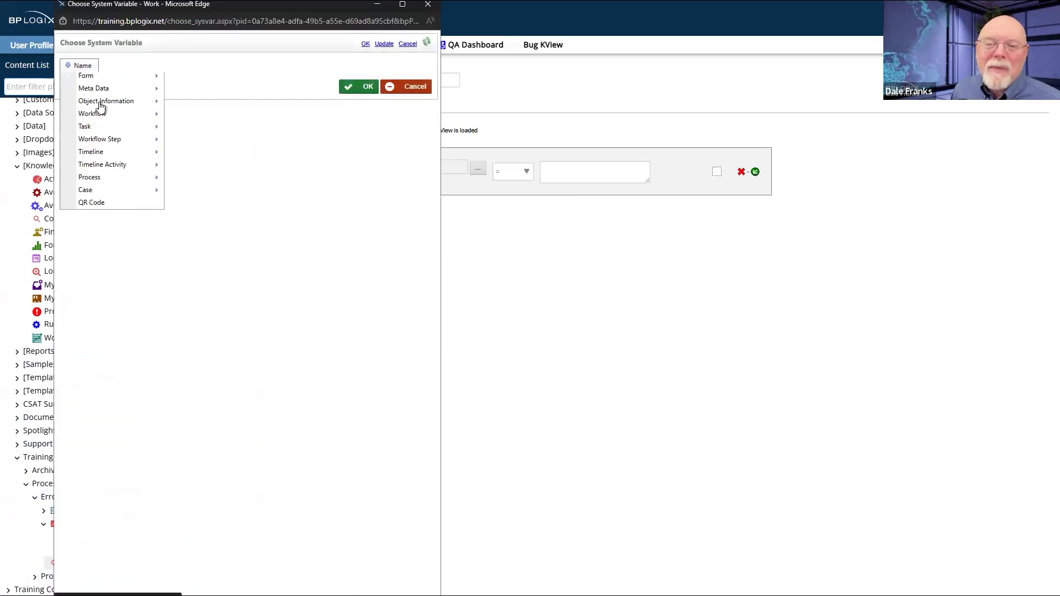
pyautogui.moveTo(88, 169)
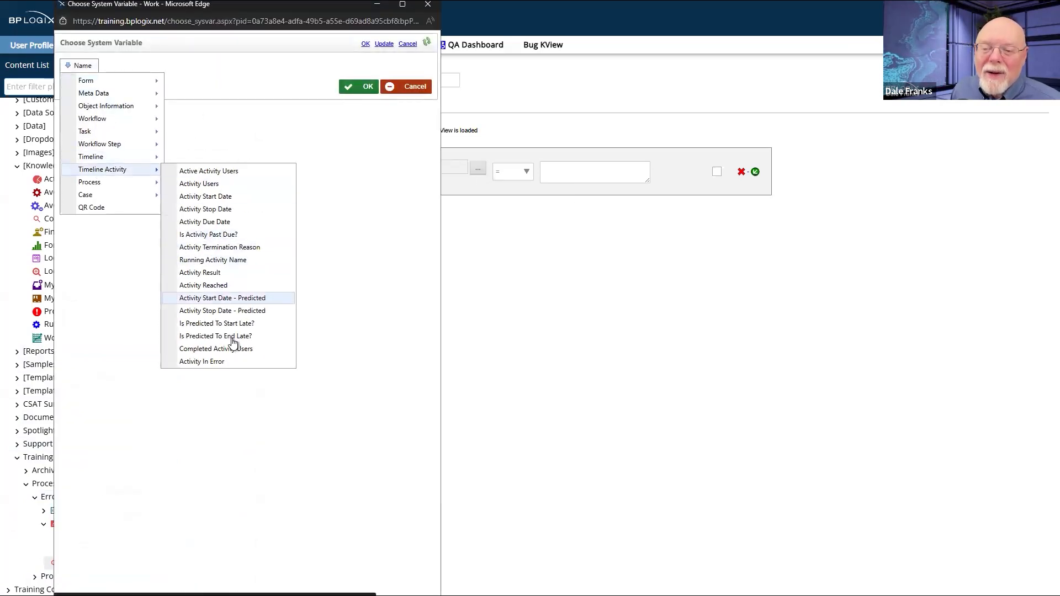
pyautogui.click(232, 360)
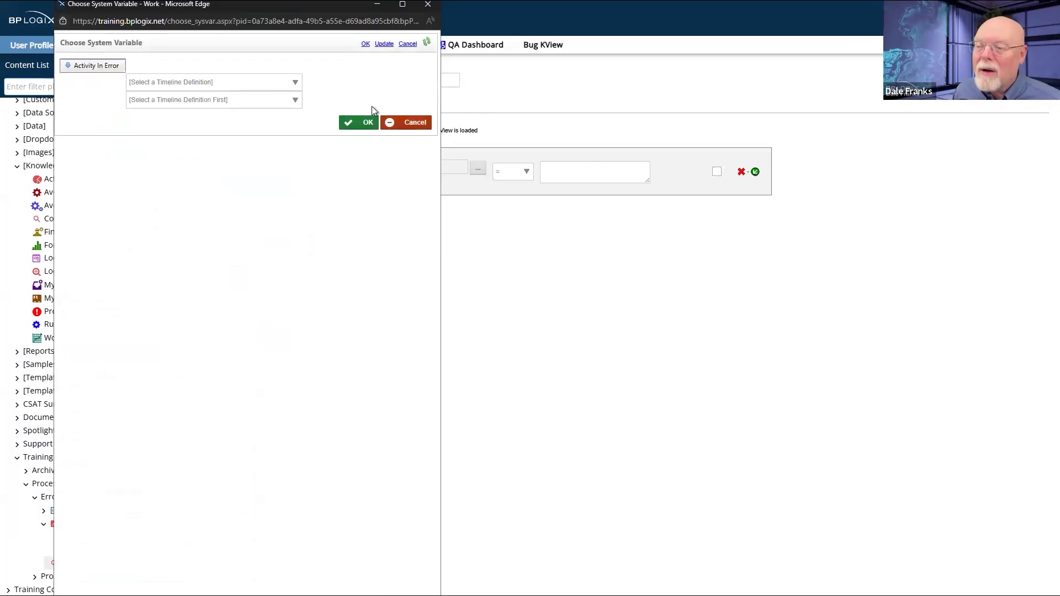
pyautogui.click(394, 127)
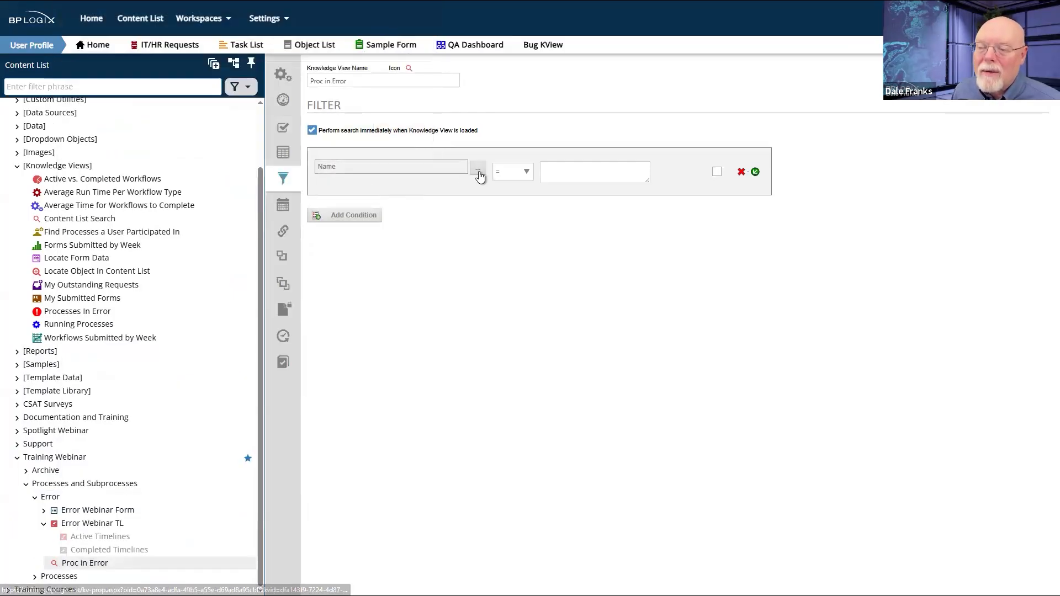
# - Set the filter condition to the Process In Error system variable equal to Yes
pyautogui.click(478, 170)
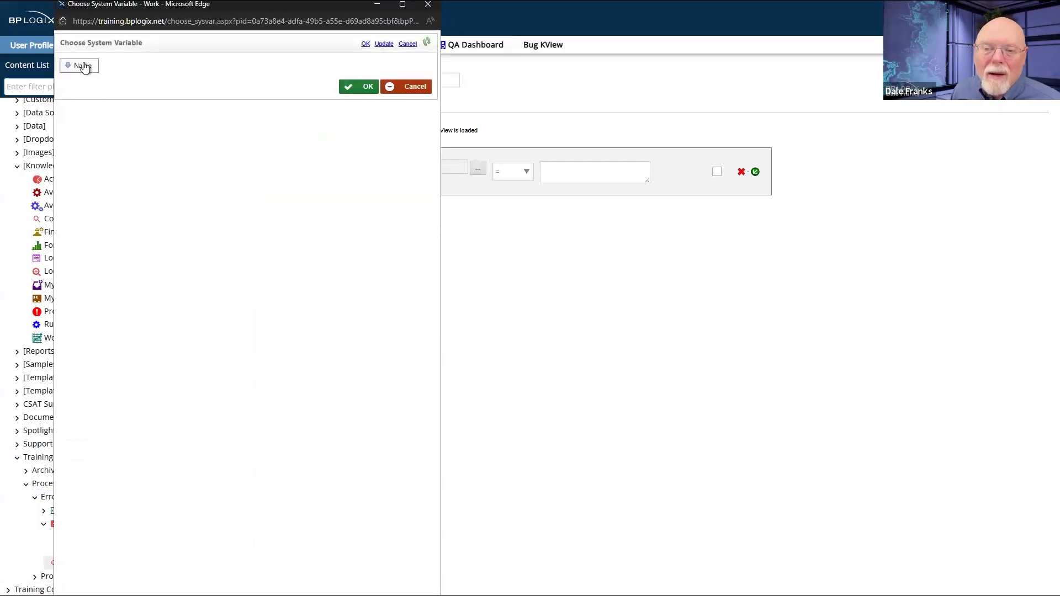
pyautogui.click(80, 65)
pyautogui.moveTo(121, 159)
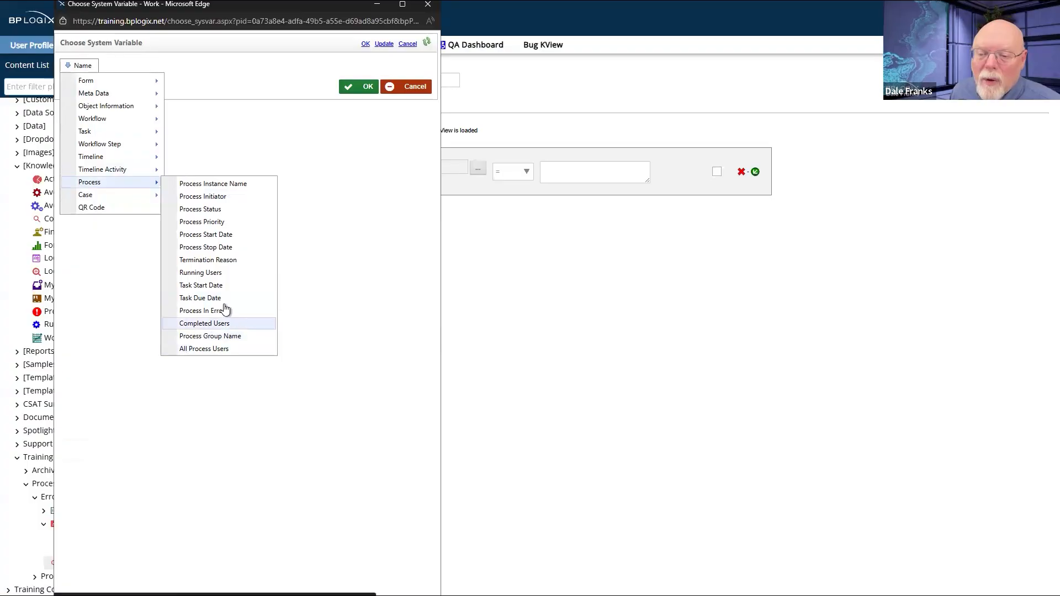
pyautogui.click(234, 313)
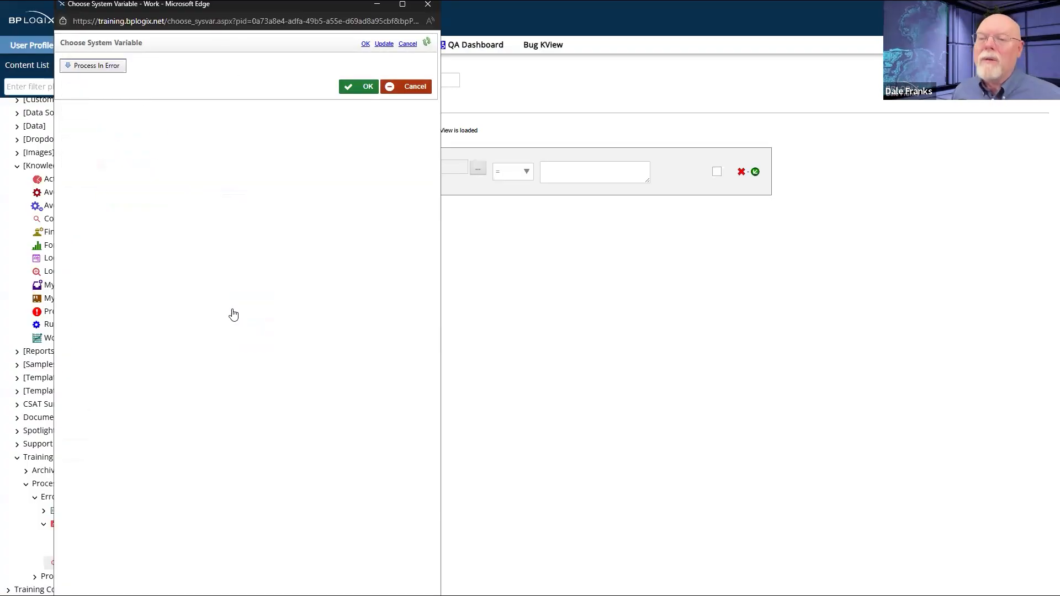
pyautogui.click(368, 86)
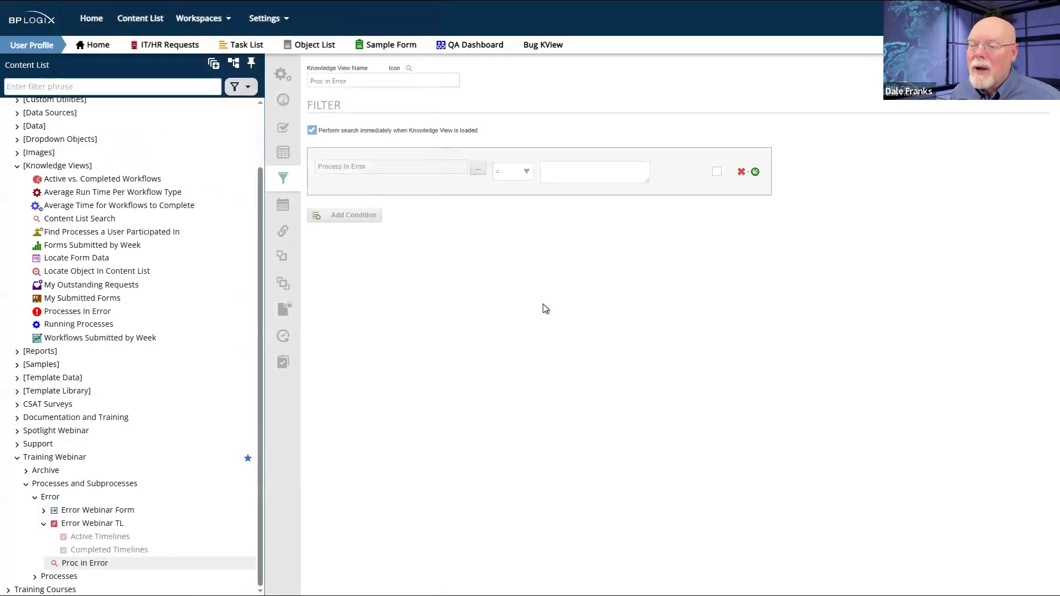
pyautogui.click(563, 170)
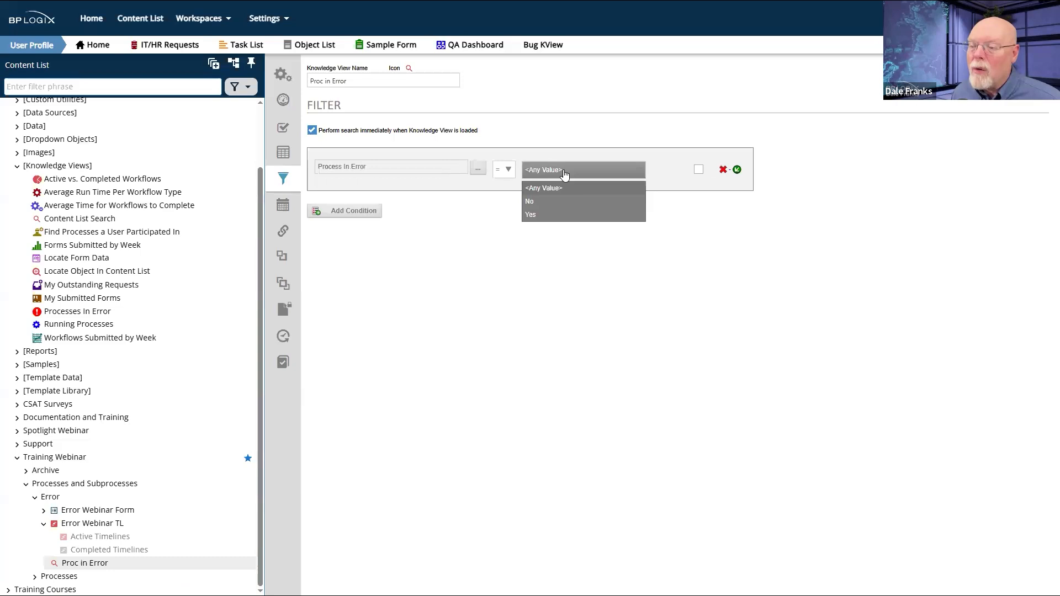
pyautogui.click(531, 214)
# - Save and run the filtered Proc in Error view, and check what opening its Error Webinar TL entry displays
pyautogui.click(1039, 70)
pyautogui.click(997, 109)
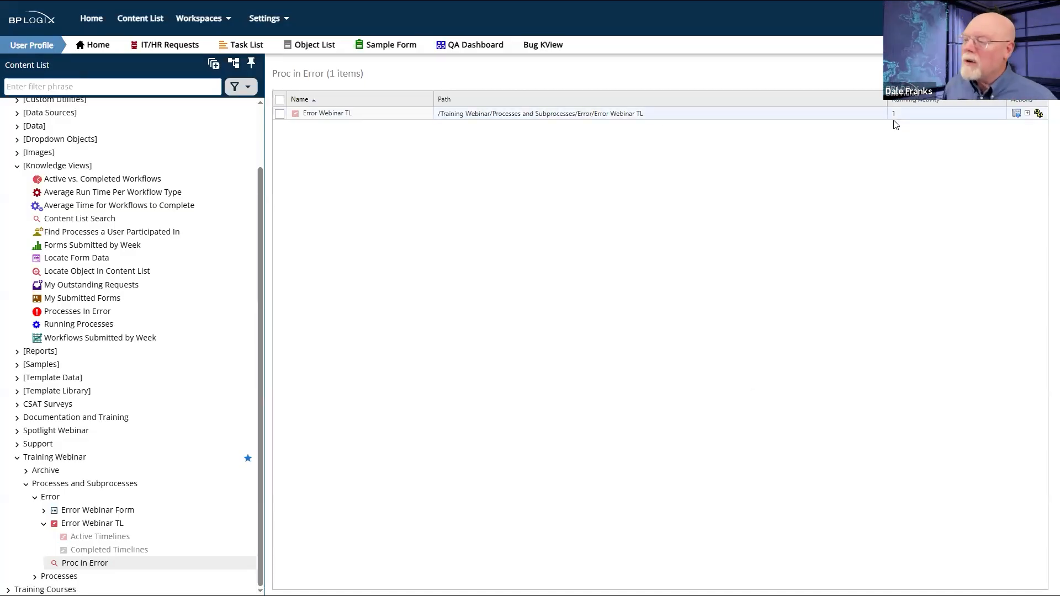
pyautogui.click(324, 115)
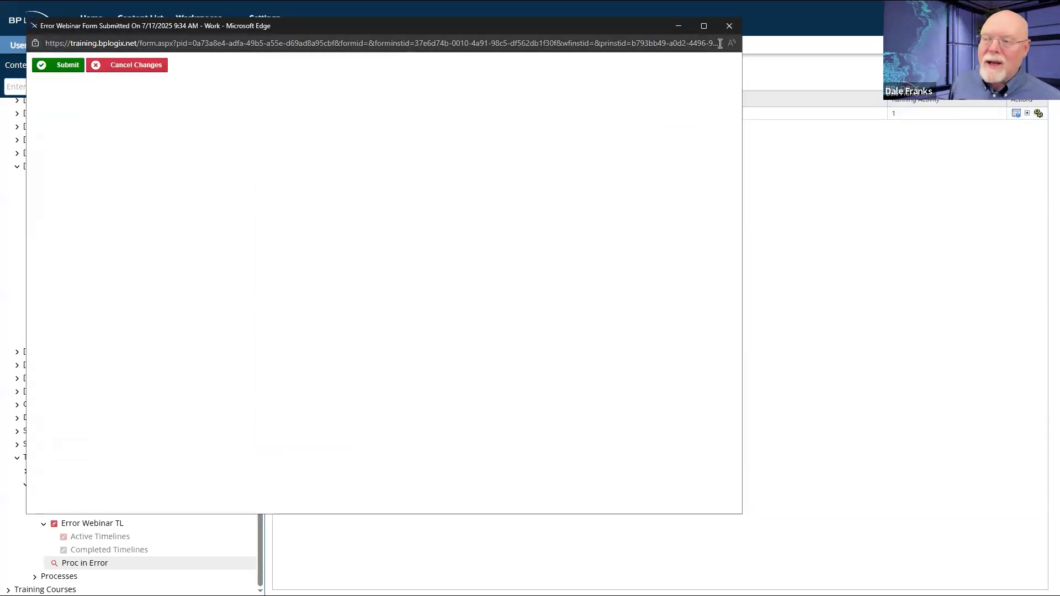
pyautogui.click(729, 26)
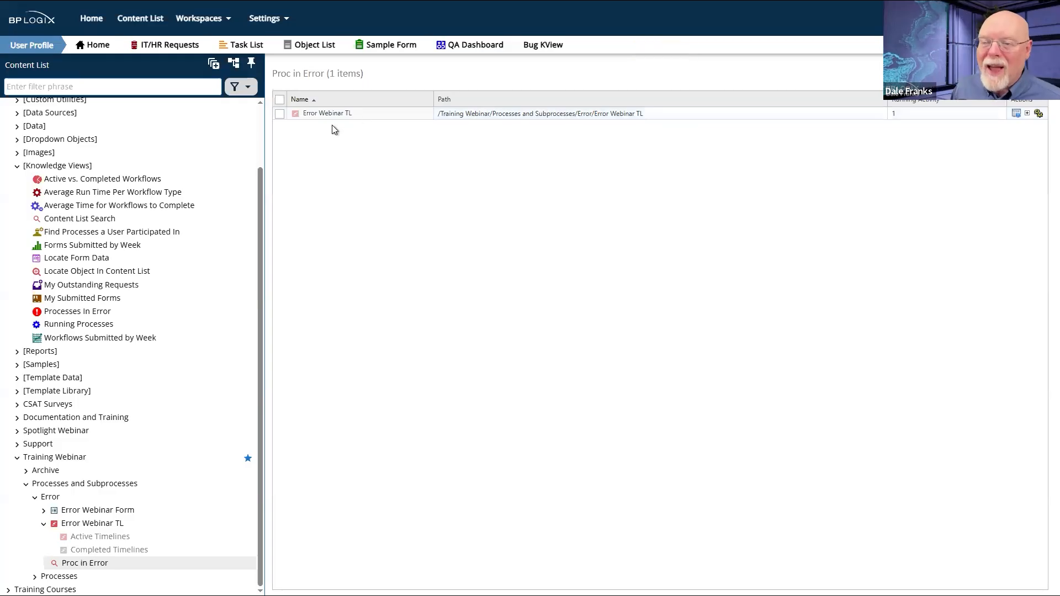
# - Configure the Proc in Error view to perform the Properties action when an entry is clicked, and save it
pyautogui.click(74, 568)
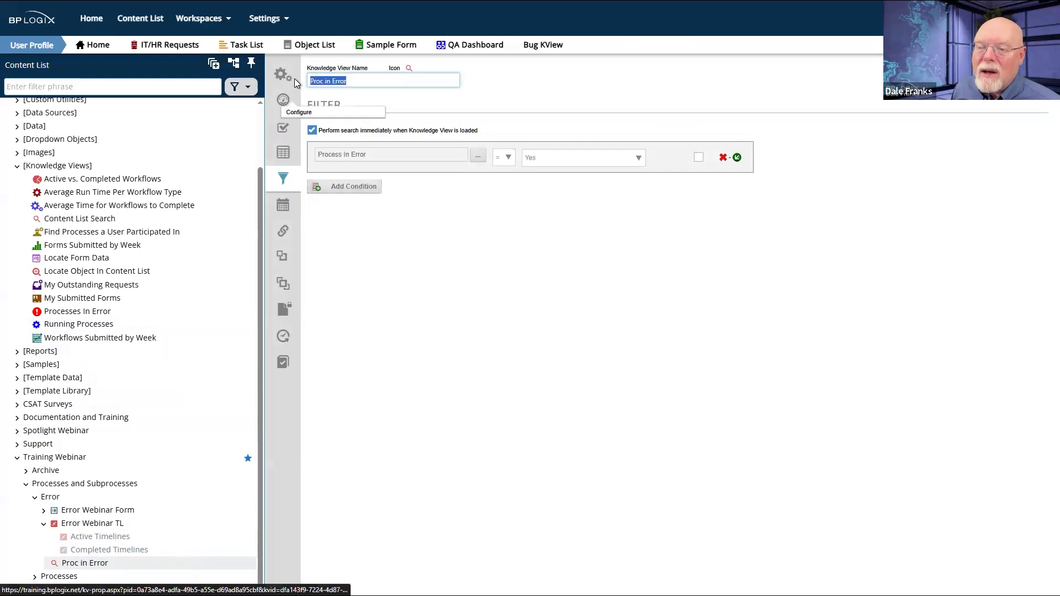
pyautogui.click(279, 103)
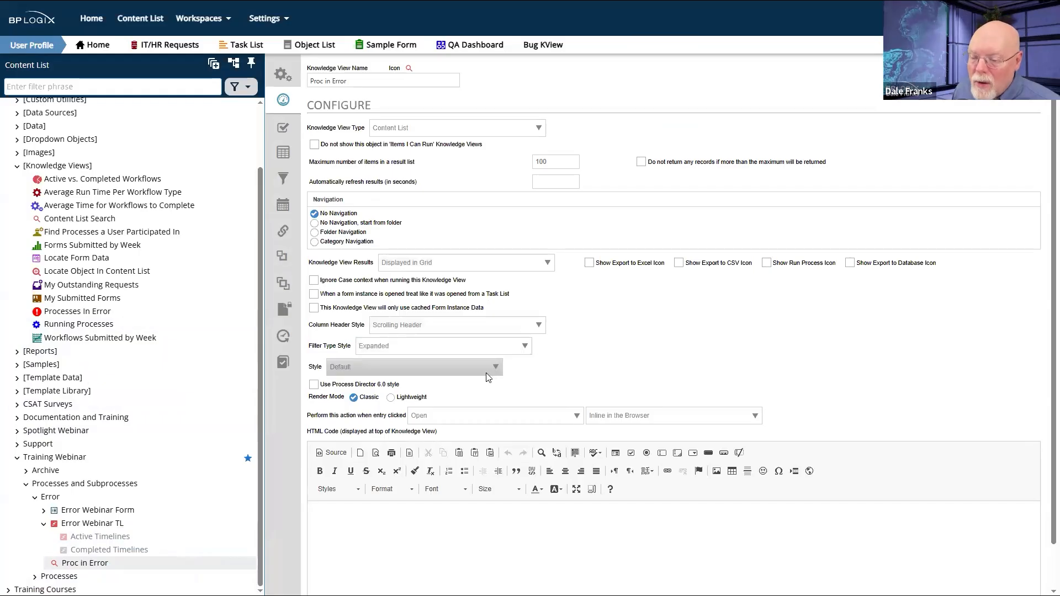
pyautogui.click(553, 422)
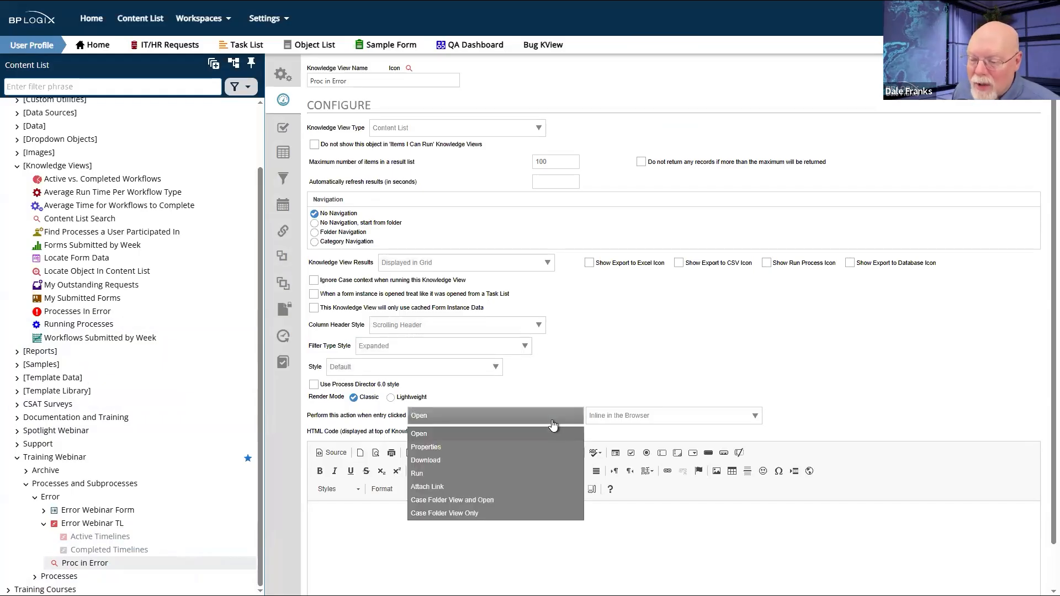
pyautogui.click(448, 446)
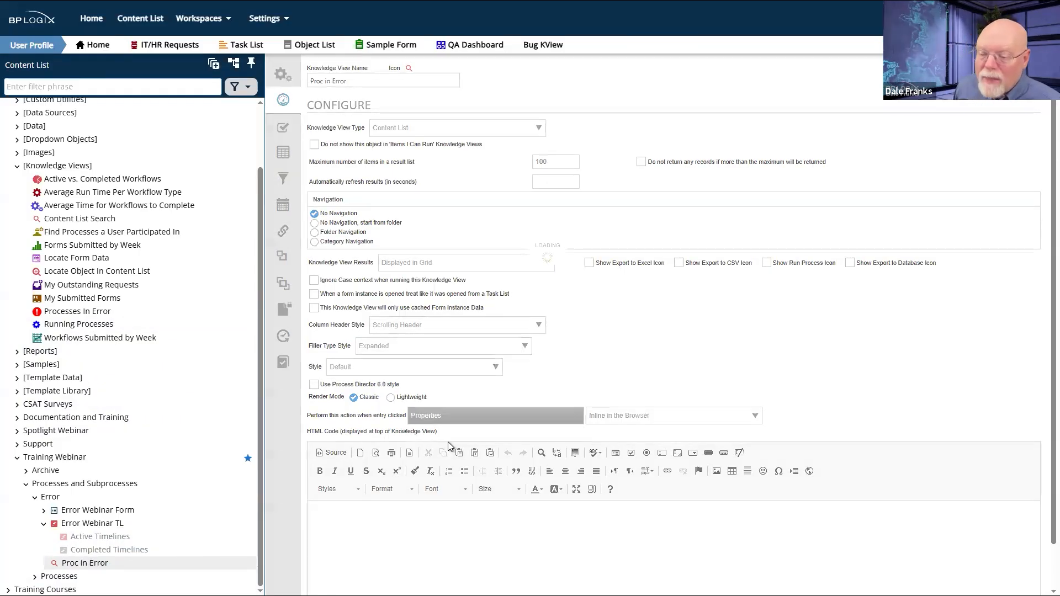
pyautogui.moveTo(998, 72)
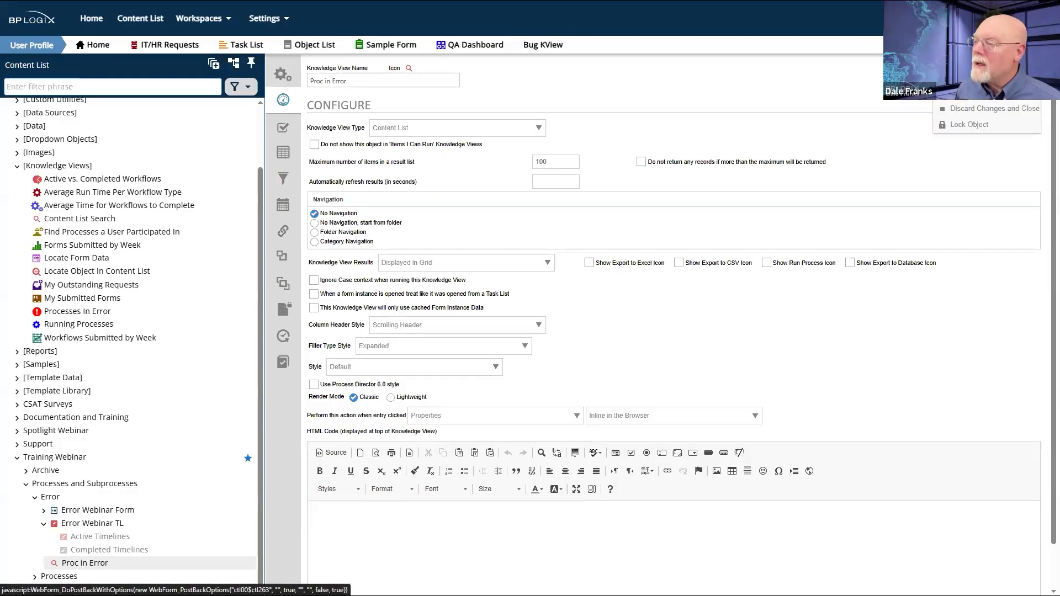
pyautogui.click(988, 92)
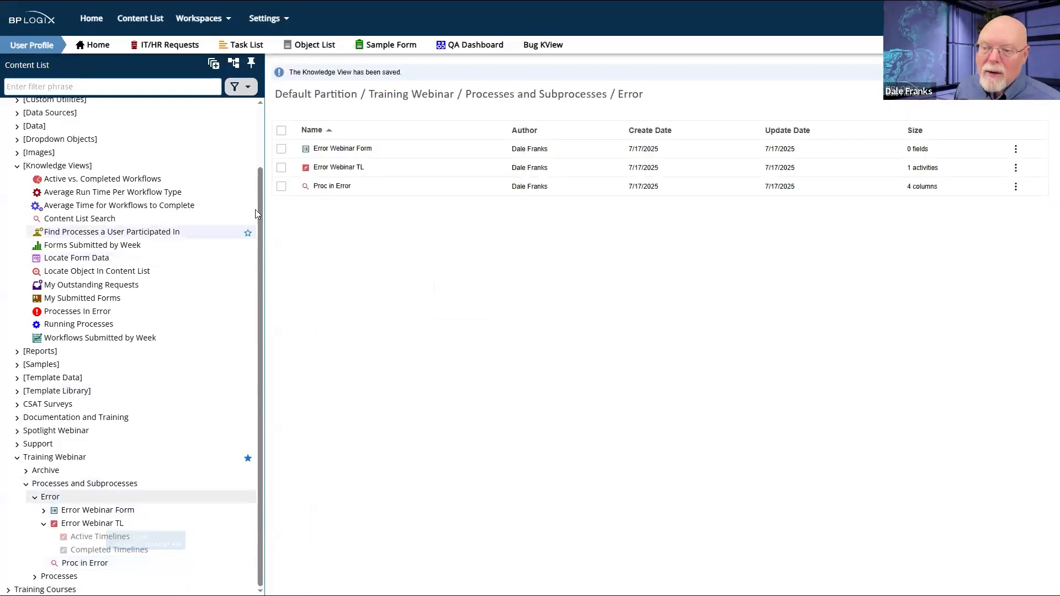
# - Run the Proc in Error view and open the Error Webinar TL instance from its results
pyautogui.click(281, 187)
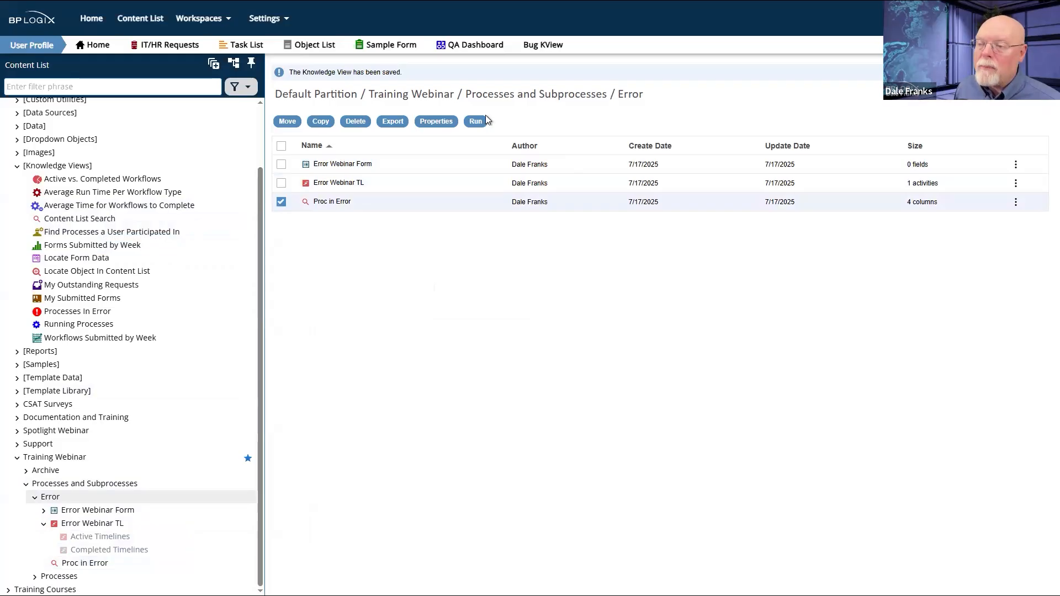
pyautogui.click(479, 122)
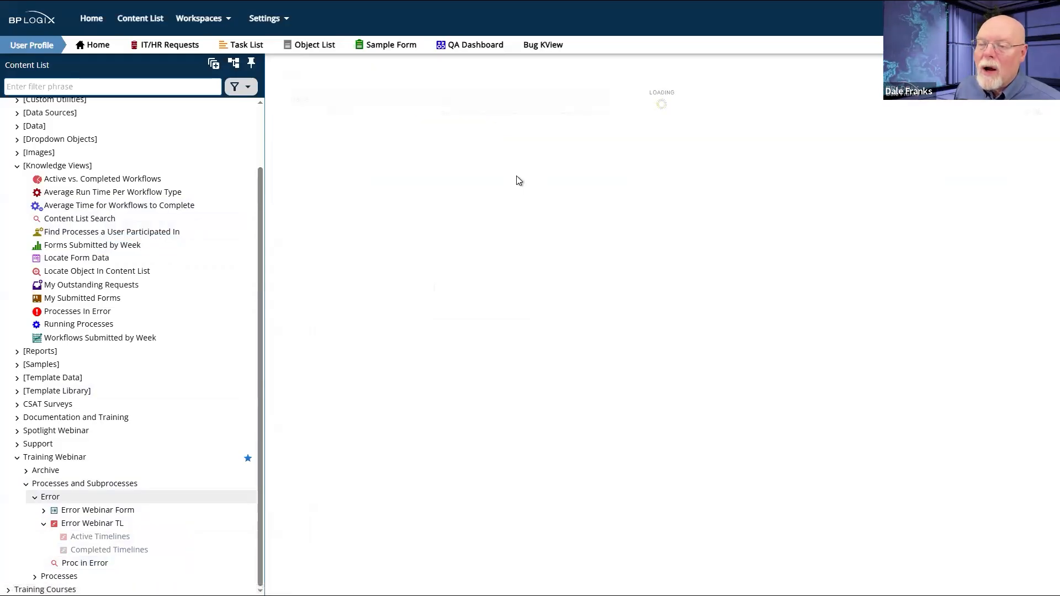
pyautogui.click(321, 116)
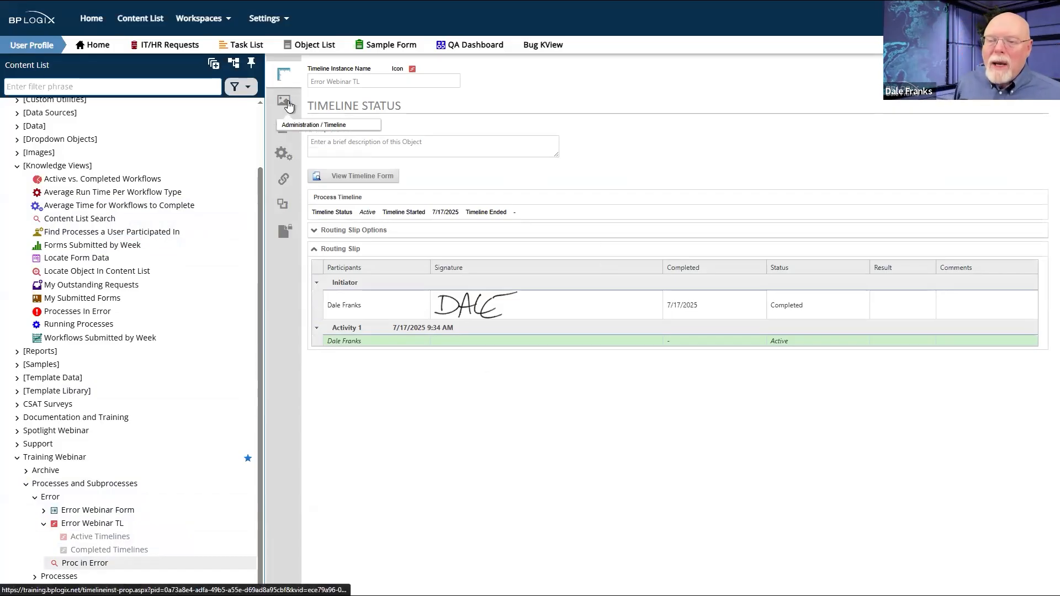
# - Inspect Activity 1's error message in the timeline administration, and examine the user actions in the activity's properties
pyautogui.click(288, 106)
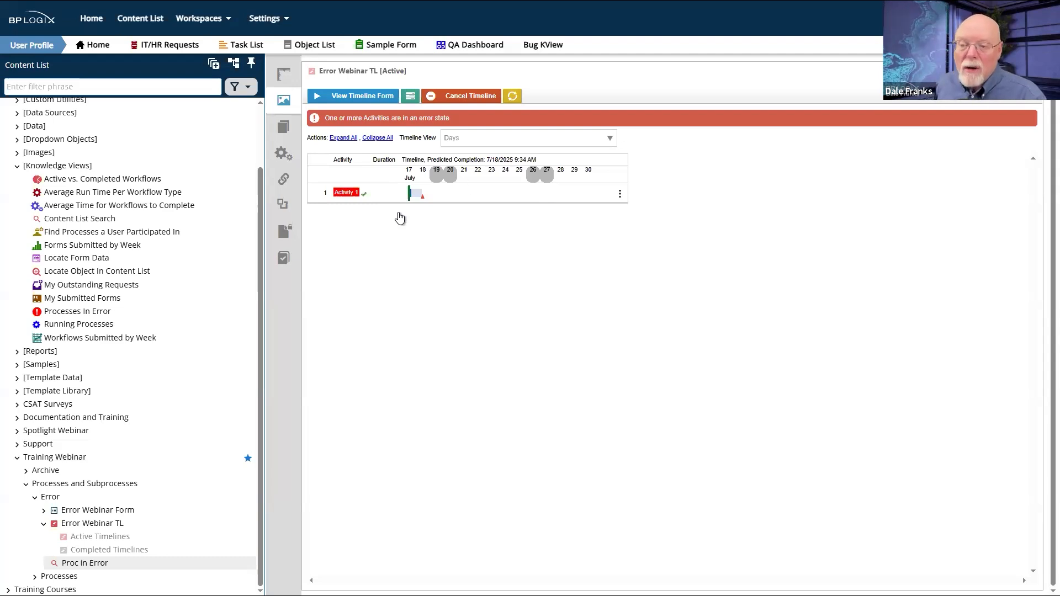
pyautogui.moveTo(418, 199)
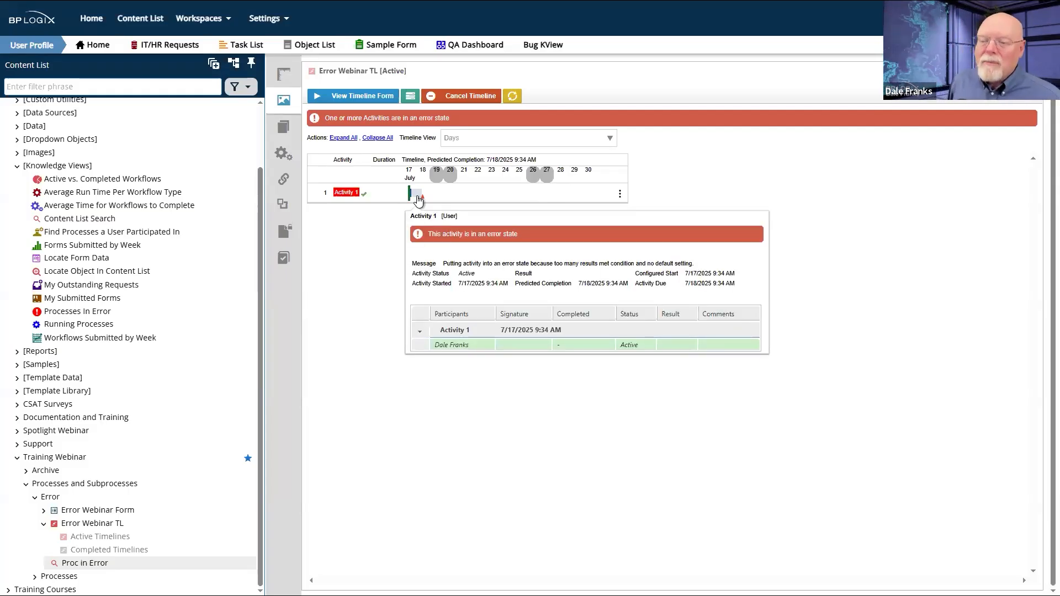
pyautogui.rightClick(418, 199)
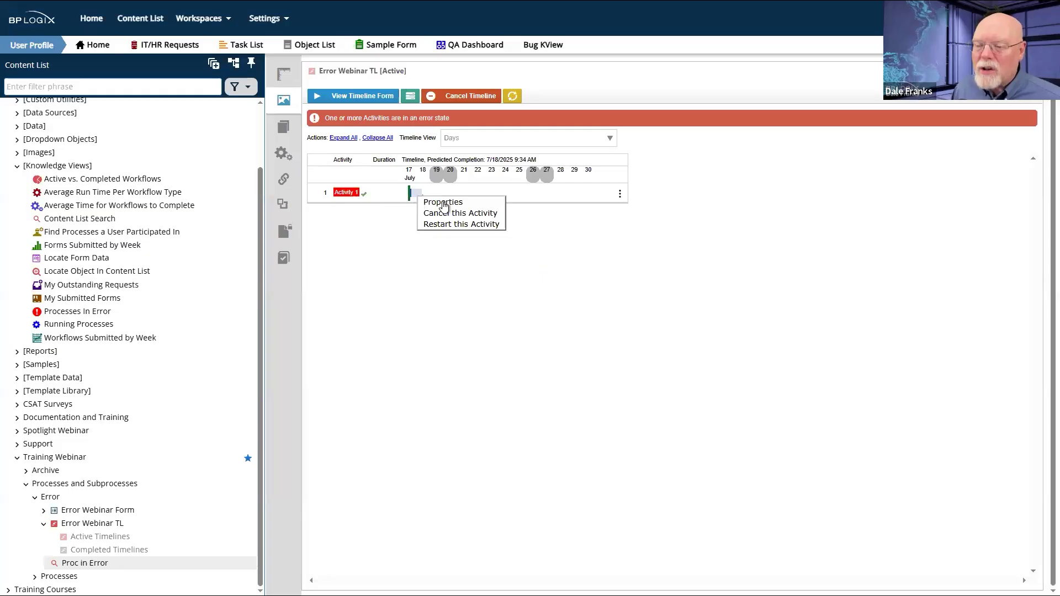
pyautogui.click(445, 203)
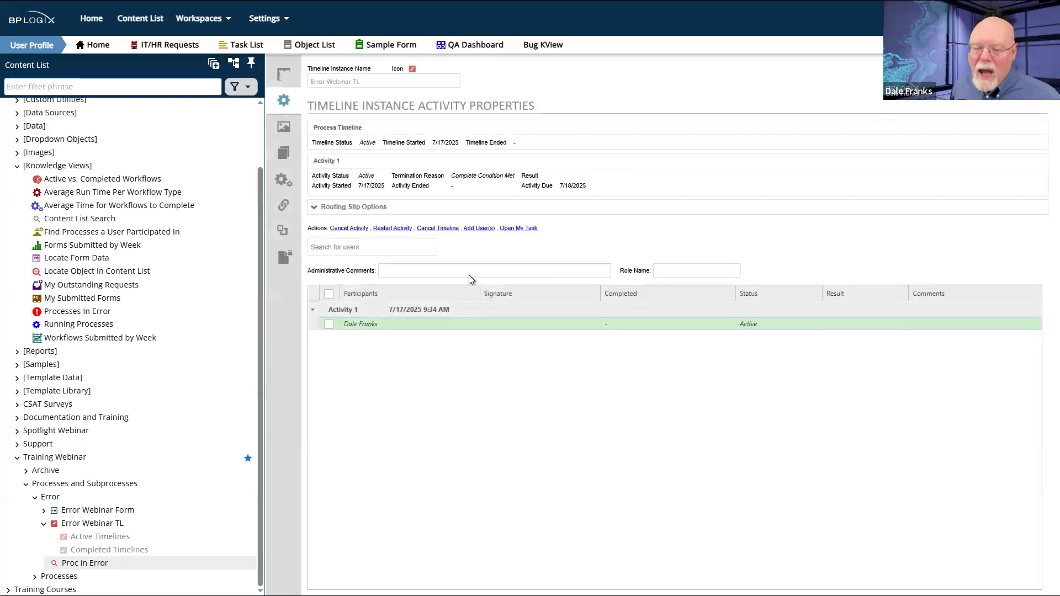
pyautogui.click(328, 325)
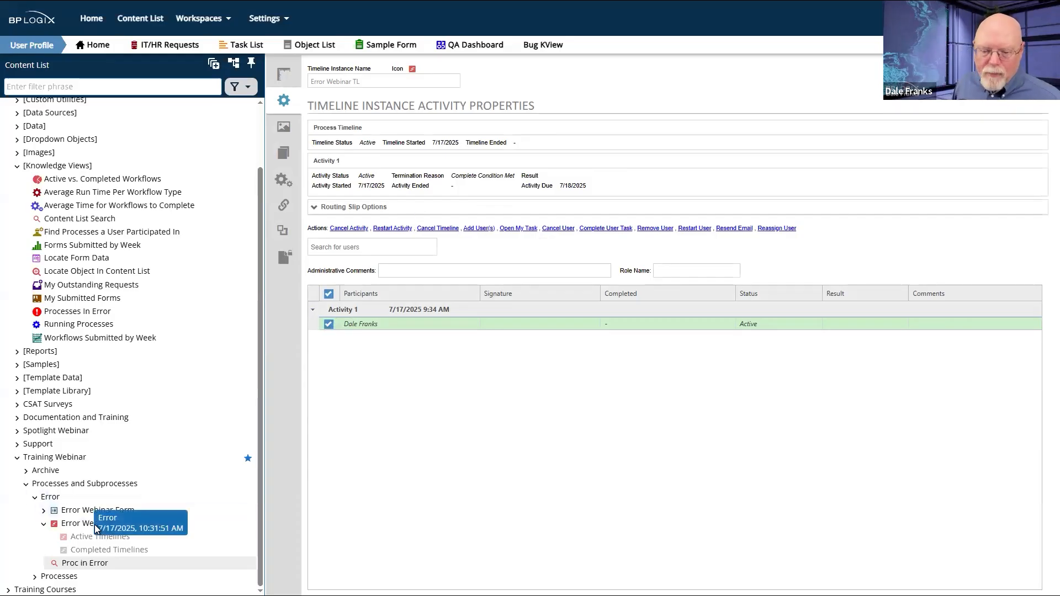
# - Open the active Error Webinar TL instance from the content list and review Activity 1's error details on its timeline
pyautogui.click(77, 525)
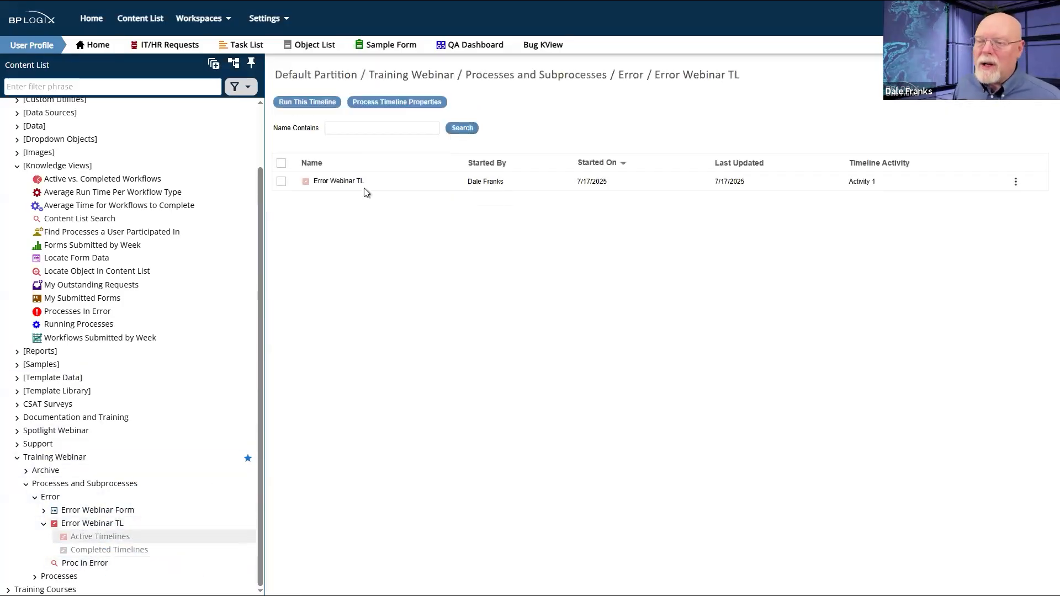
pyautogui.click(345, 183)
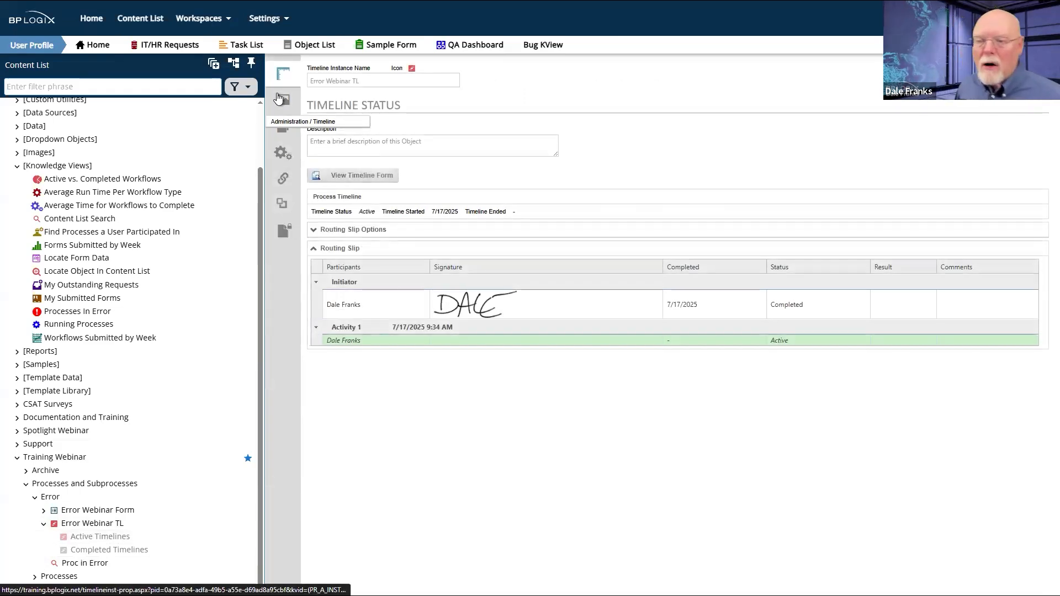
pyautogui.click(283, 99)
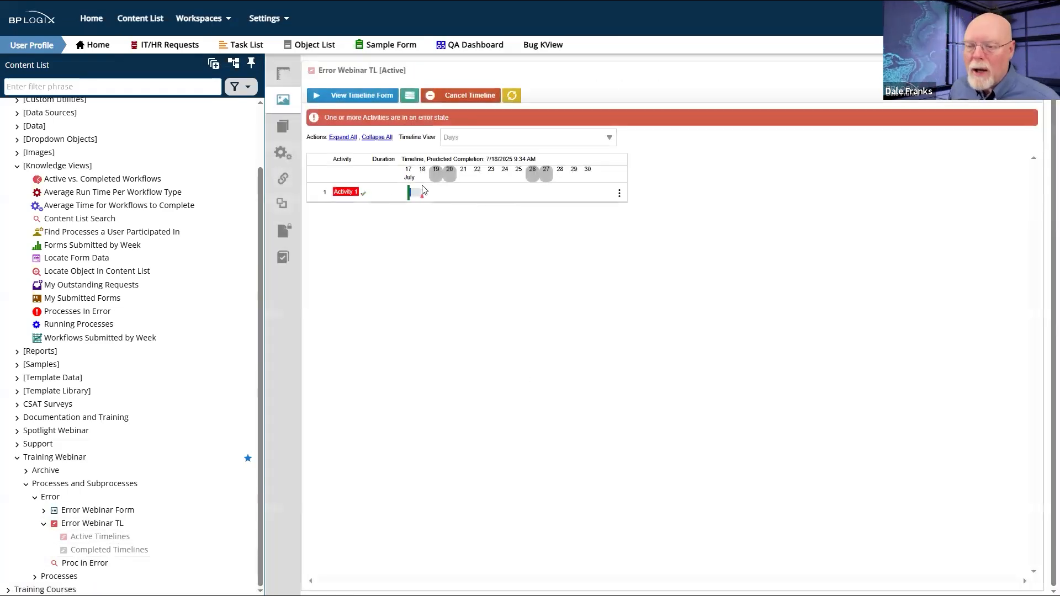
pyautogui.moveTo(418, 196)
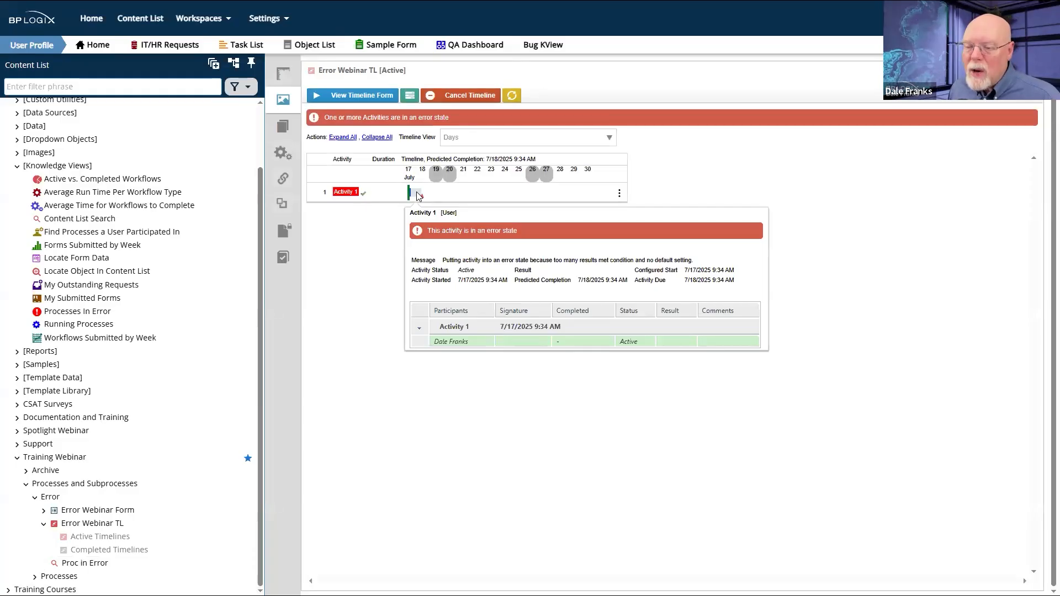
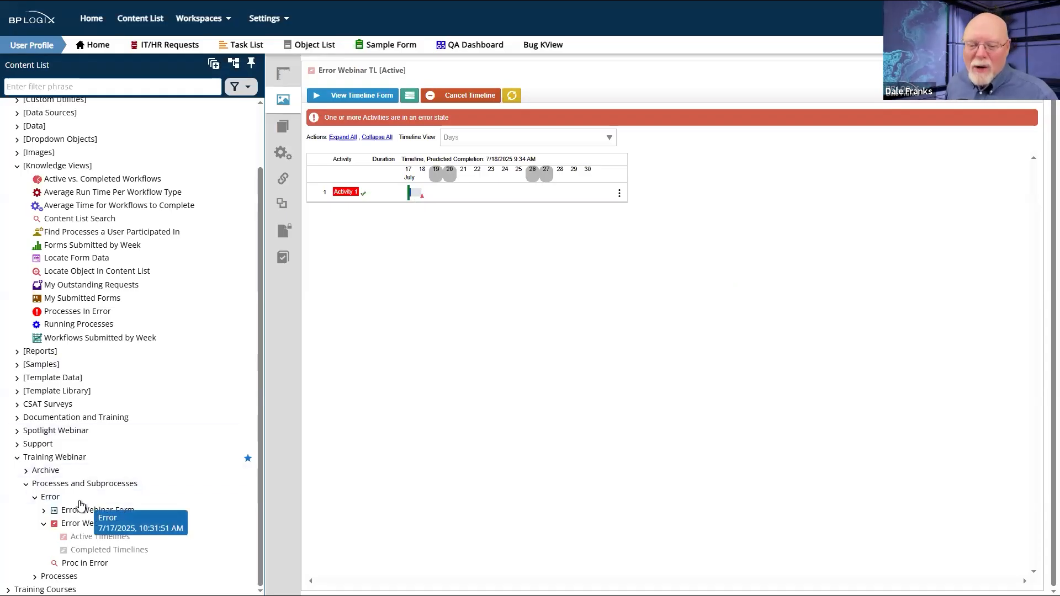
# - Open Error Webinar Form and review its form controls and Fill Dropdowns settings
pyautogui.click(97, 510)
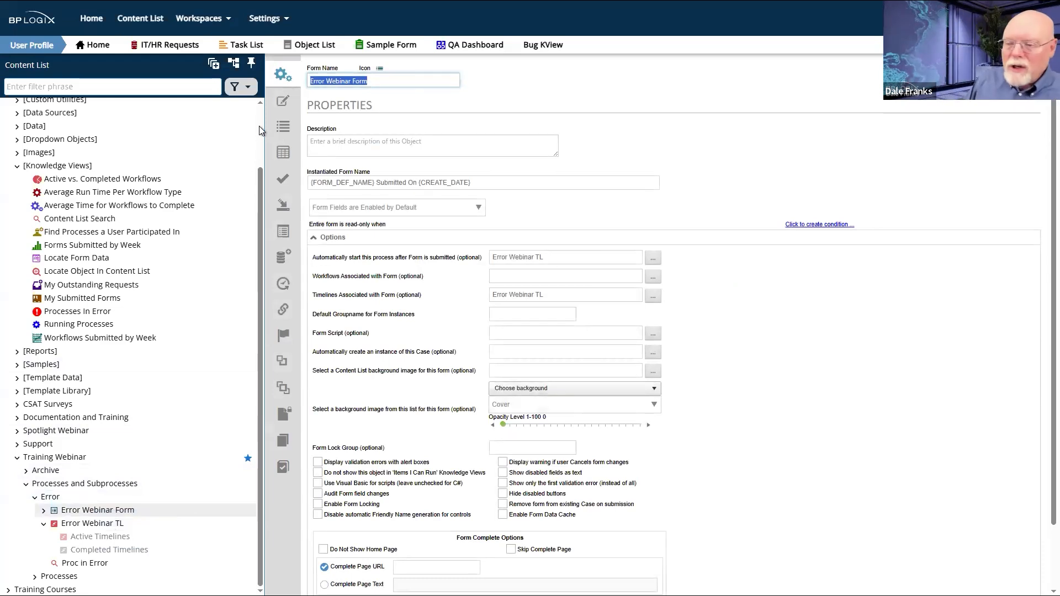
pyautogui.click(294, 127)
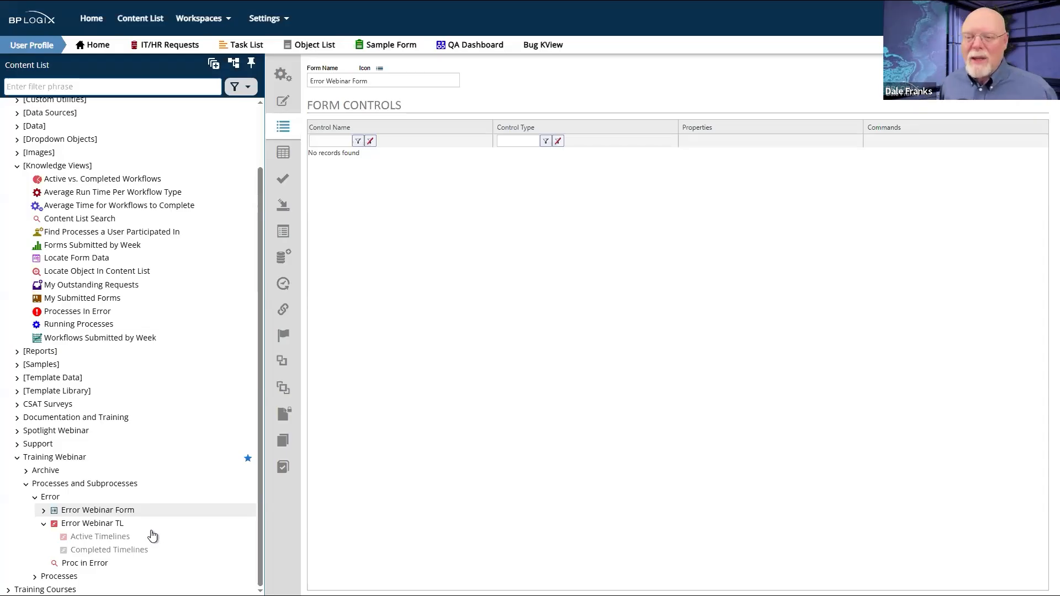
pyautogui.click(292, 244)
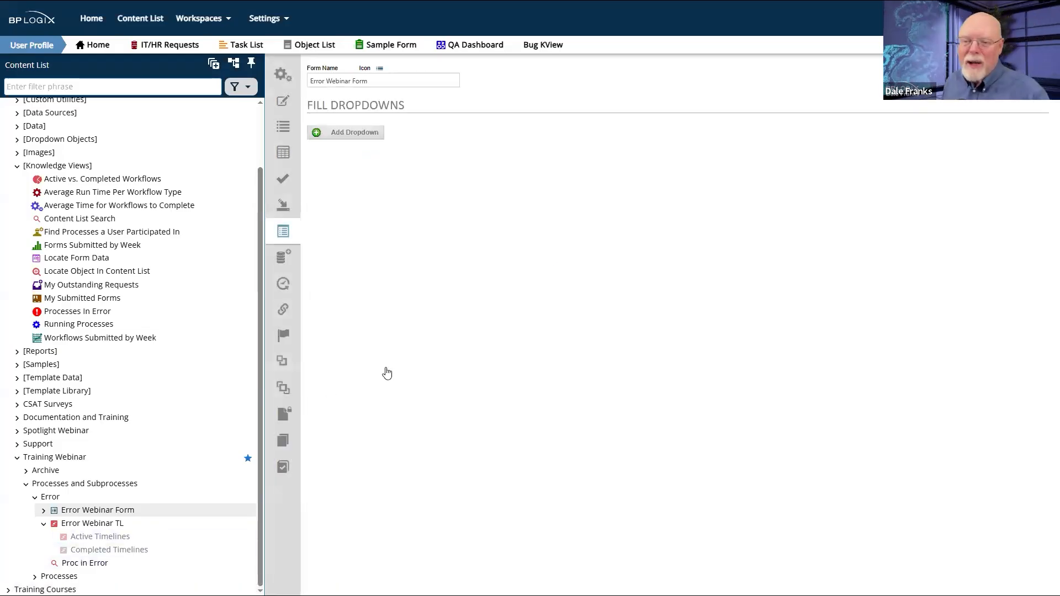
# - Examine Error Webinar Form's Set Form Data, Form Controls and Fill Dropdowns settings
pyautogui.click(282, 204)
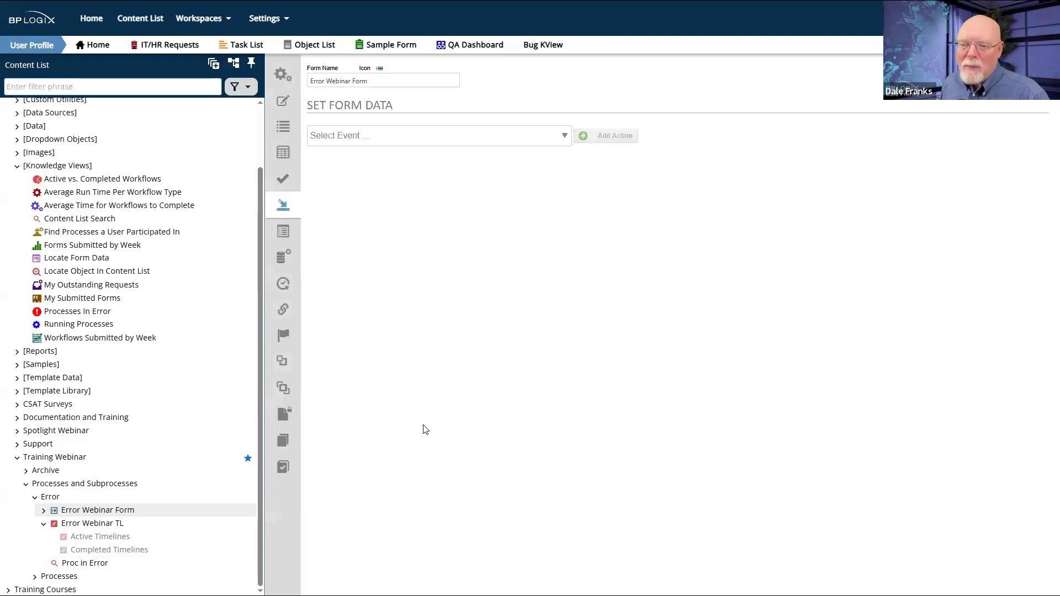
pyautogui.click(283, 127)
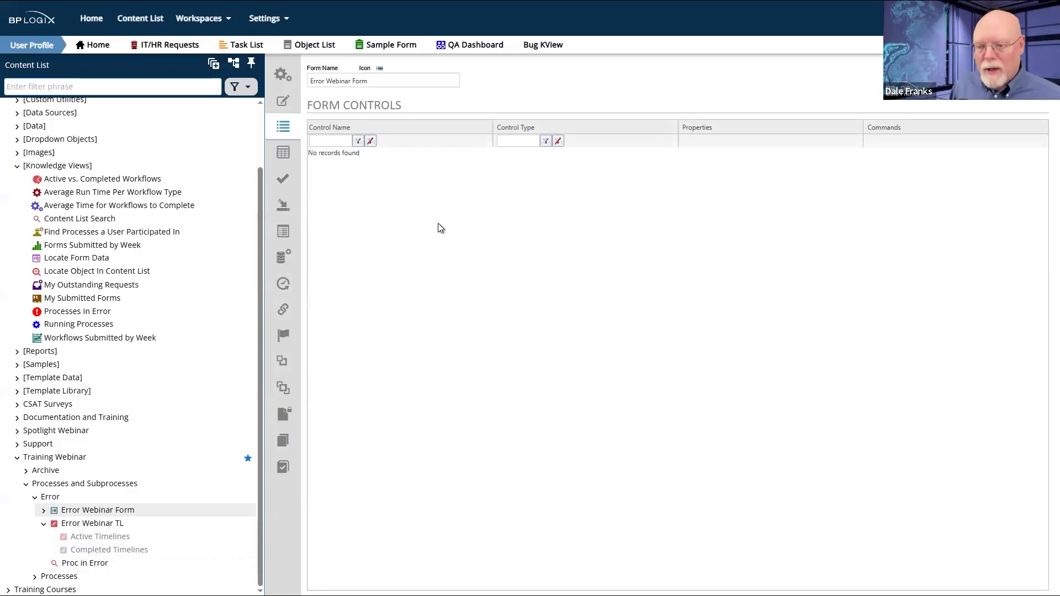
pyautogui.click(285, 231)
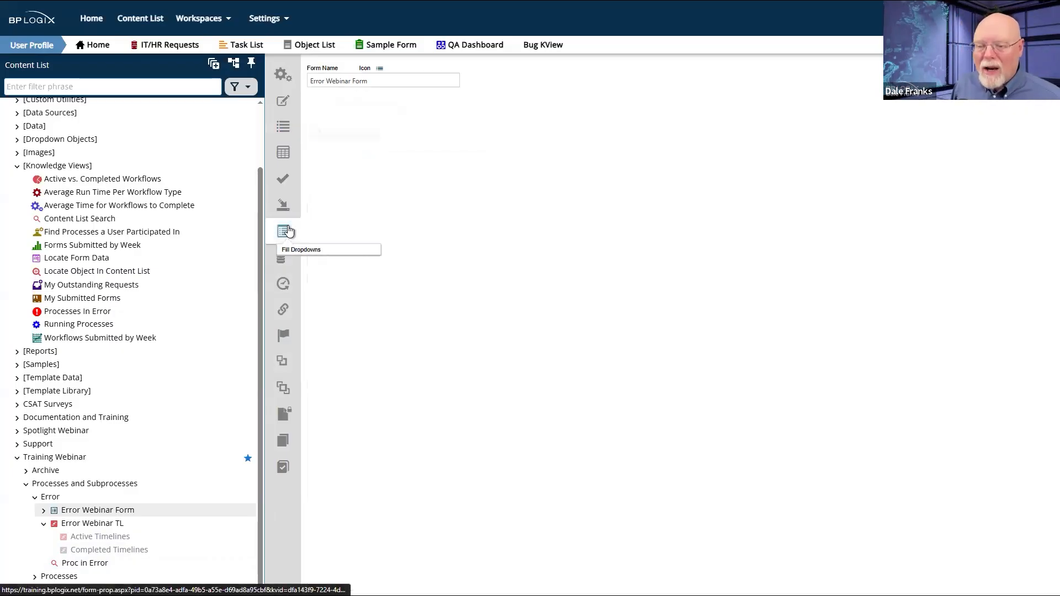
pyautogui.click(283, 260)
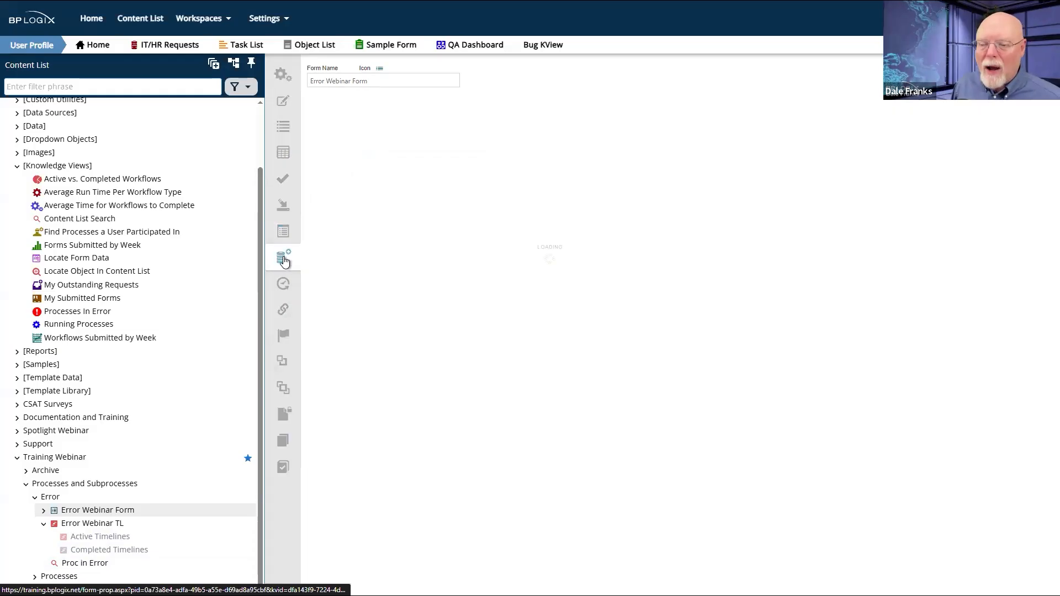
pyautogui.click(282, 209)
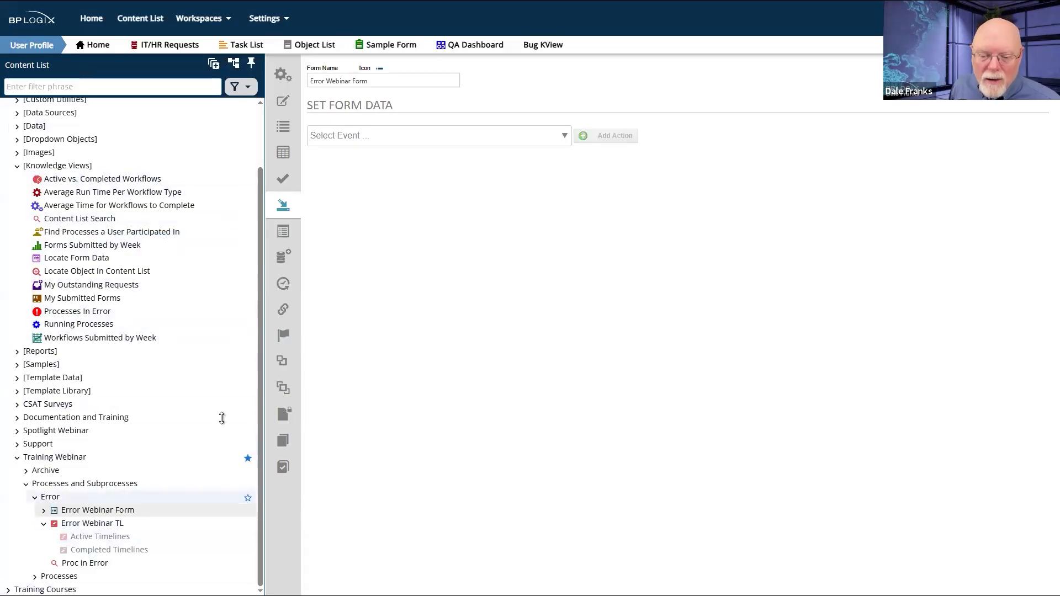
# - Copy the form ID out of the Form URL in Error Webinar Form's properties
pyautogui.click(282, 84)
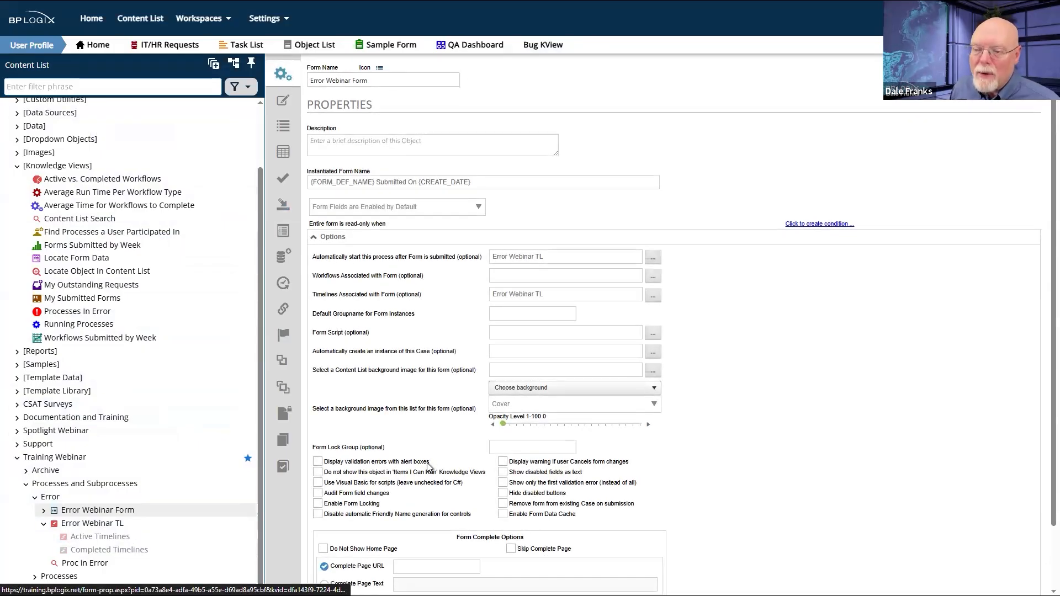
pyautogui.scroll(-2, 426, 463)
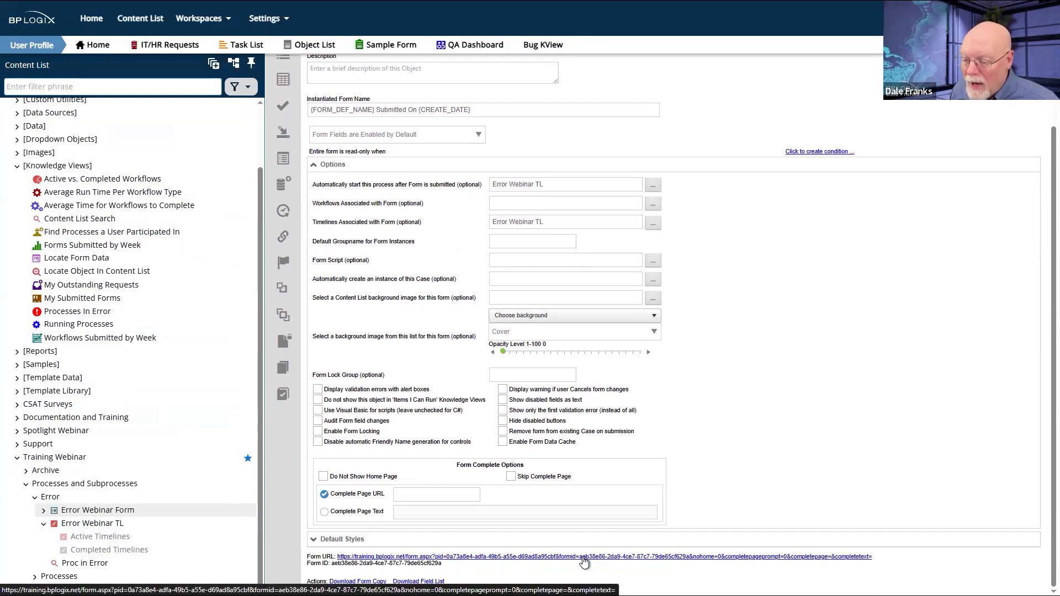
pyautogui.moveTo(582, 557); pyautogui.dragTo(686, 559)
pyautogui.hotkey('ctrl', 'c')
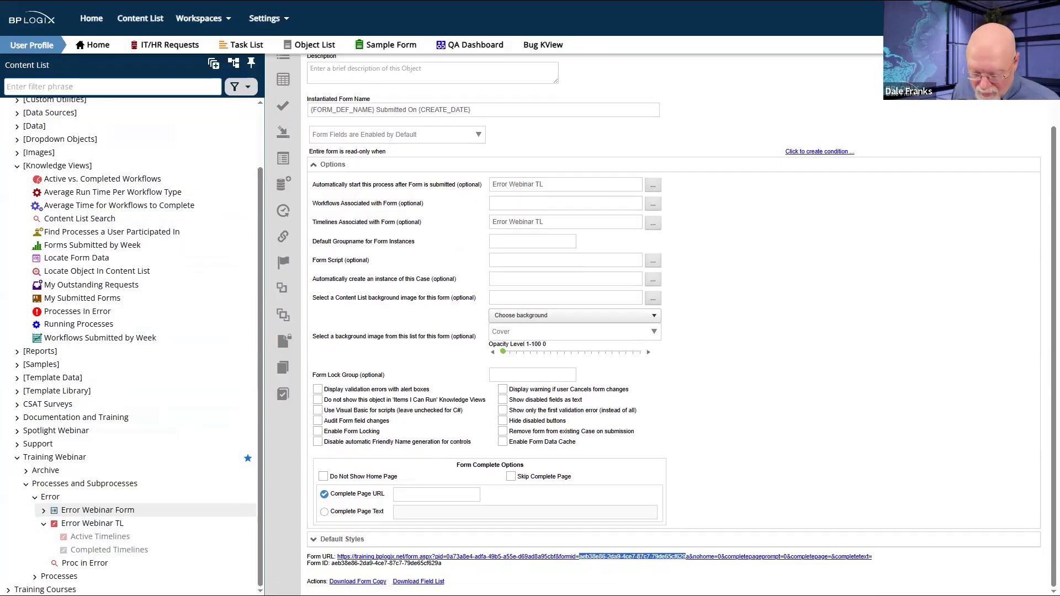
# - Filter the content list by the copied form ID and open the matching form, clearing the filter when done
pyautogui.click(154, 87)
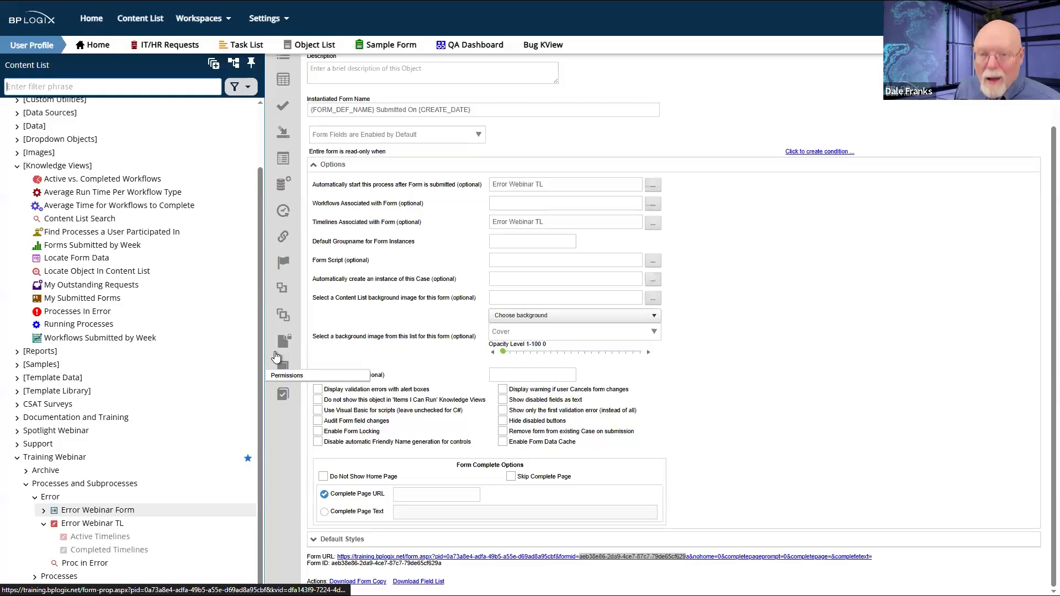
pyautogui.hotkey('ctrl', 'v')
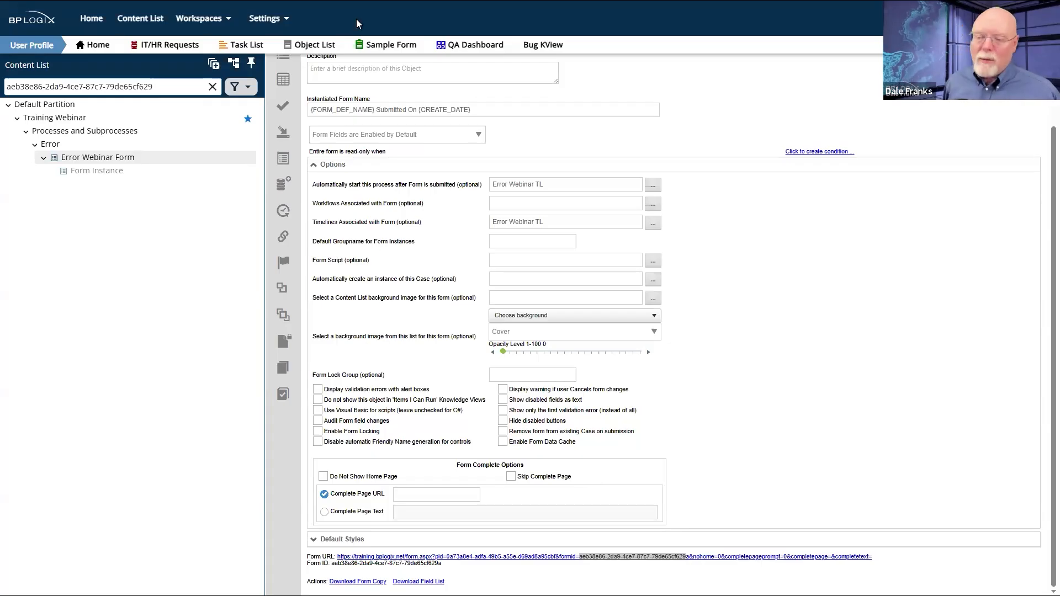
pyautogui.click(44, 158)
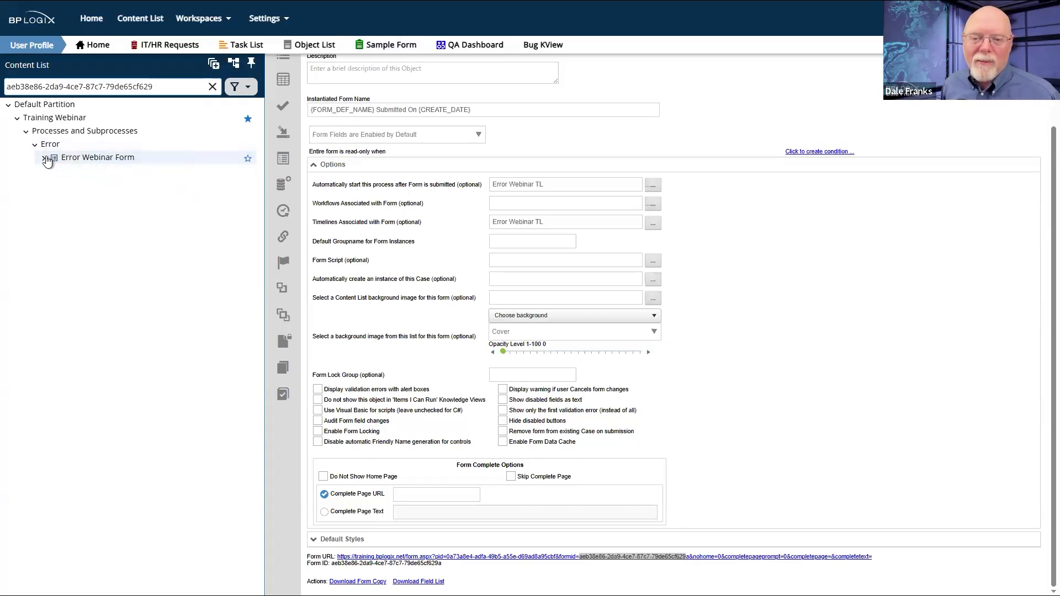
pyautogui.click(95, 158)
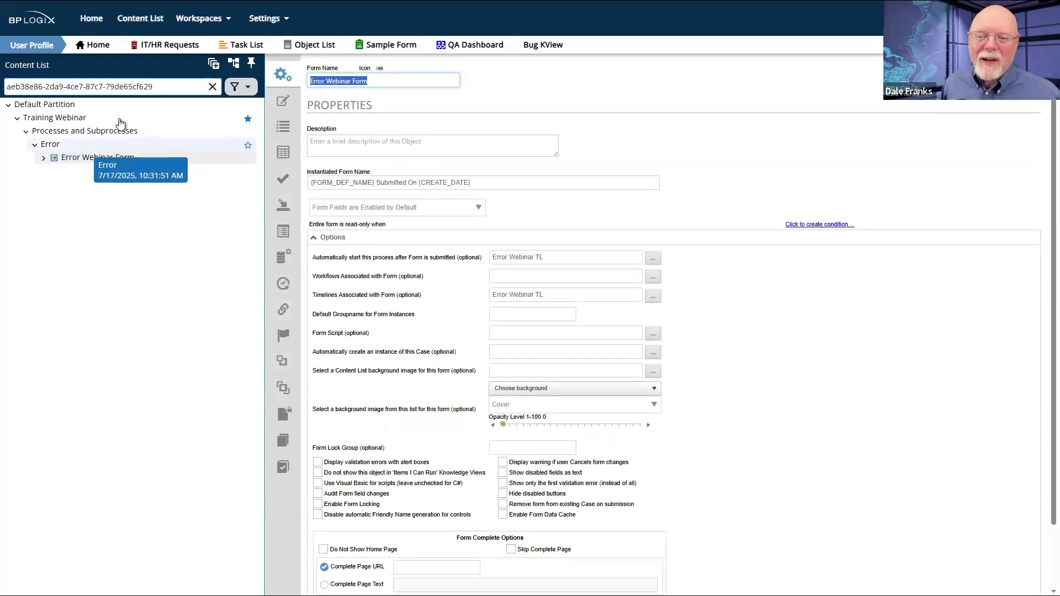
pyautogui.click(213, 86)
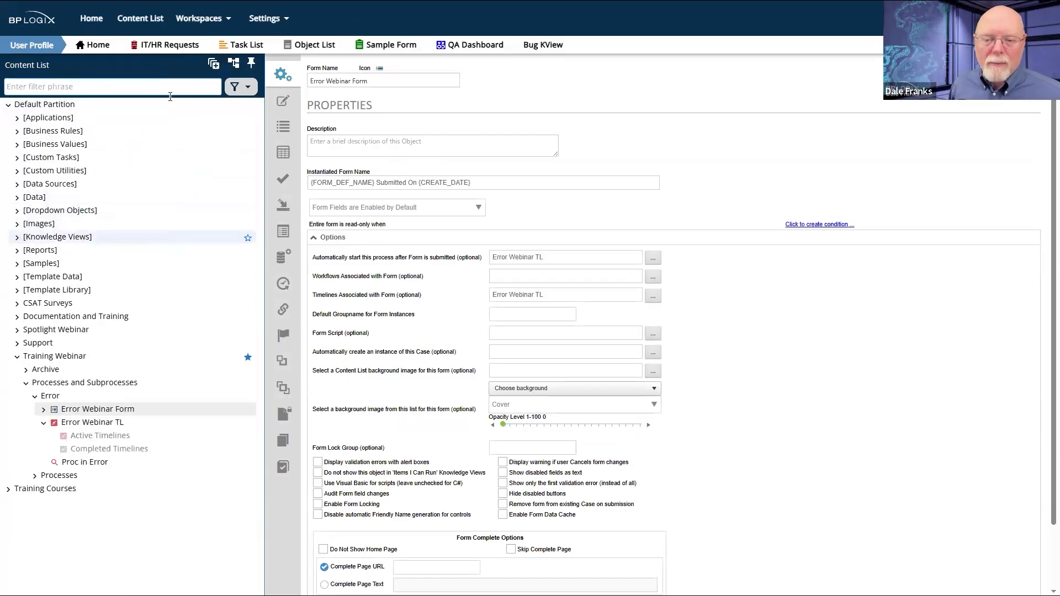
# - Hide the bracketed system folders and check Activity 1's error message in the active Error Webinar TL instance's timeline administration
pyautogui.click(234, 64)
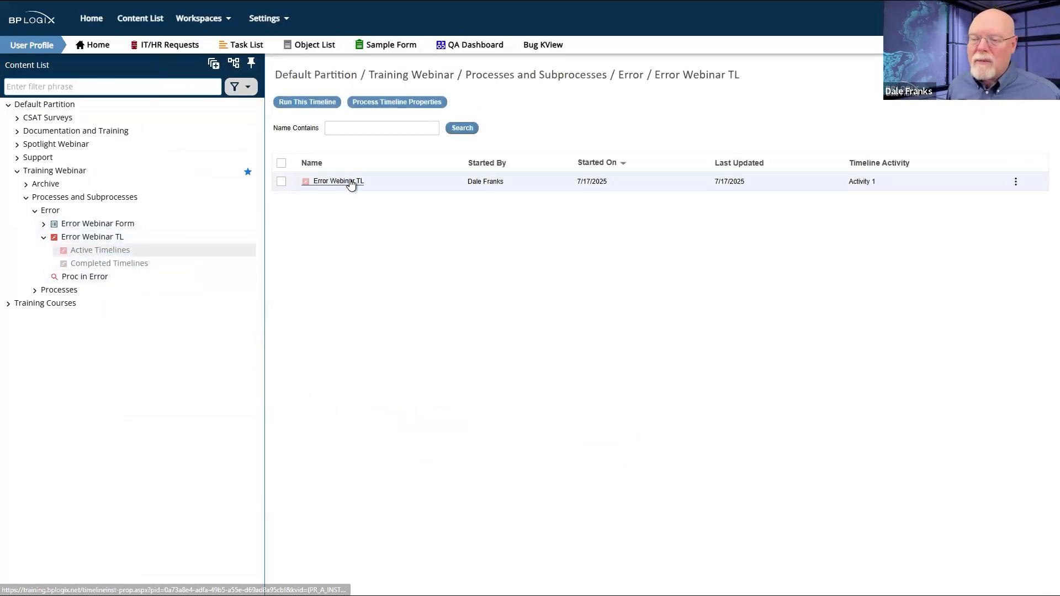
pyautogui.click(351, 185)
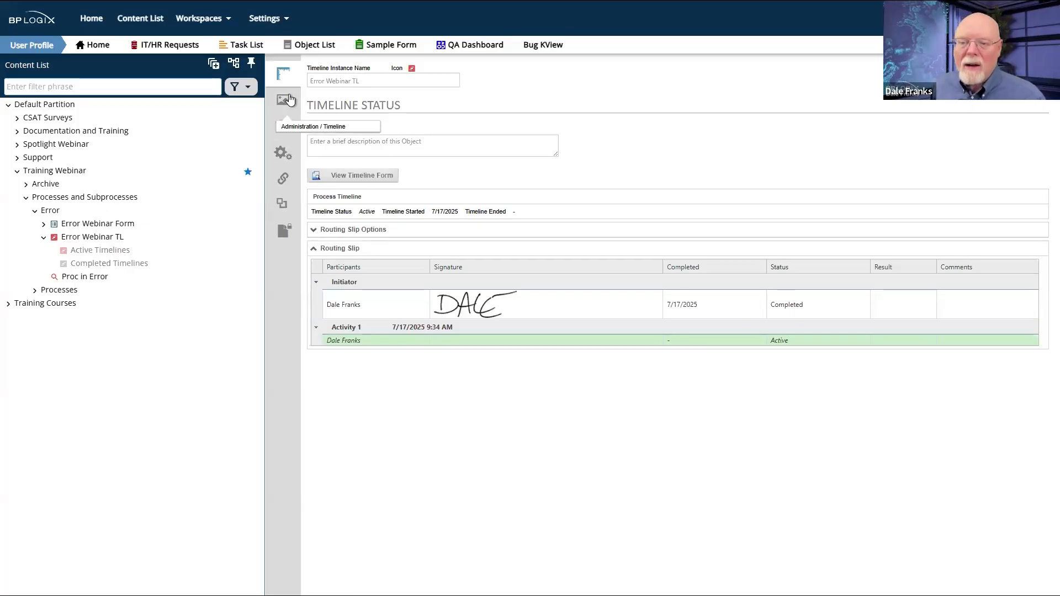
pyautogui.click(284, 100)
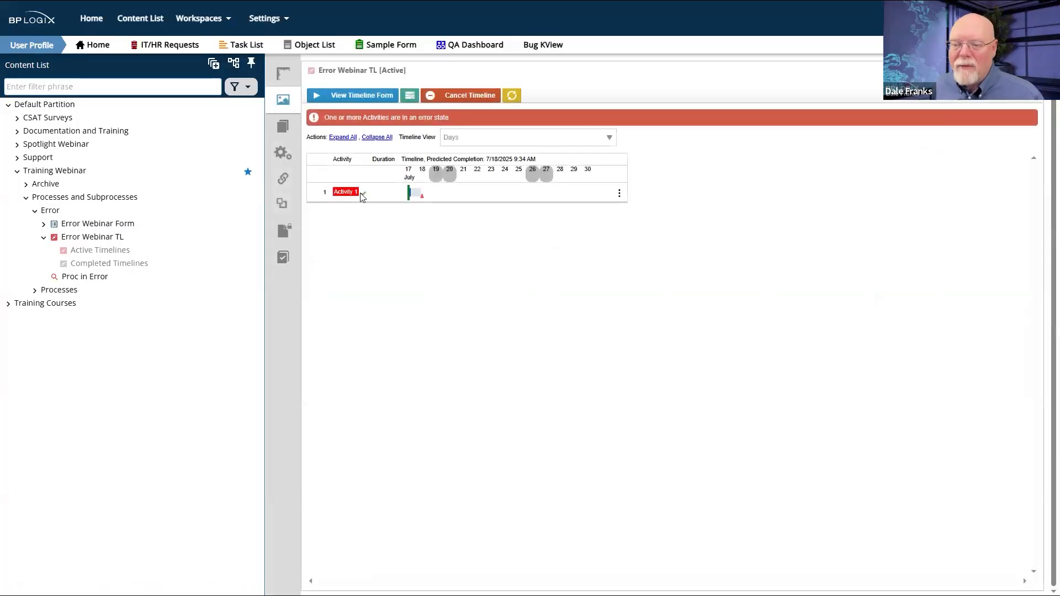
pyautogui.moveTo(415, 197)
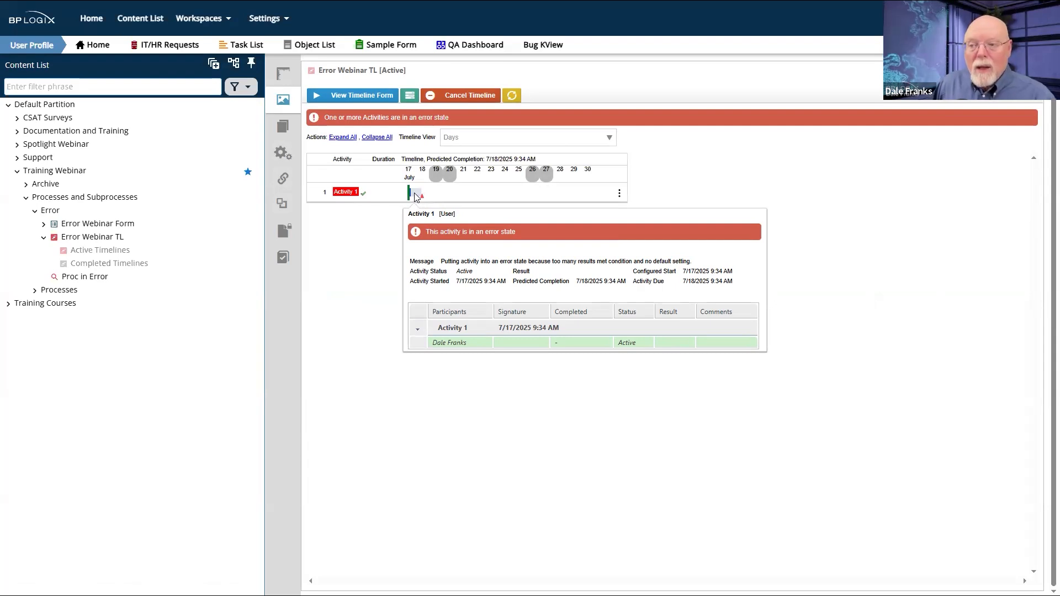
# - Make result 1 the default result of Activity 1 in the Error Webinar TL definition and save the timeline
pyautogui.click(92, 237)
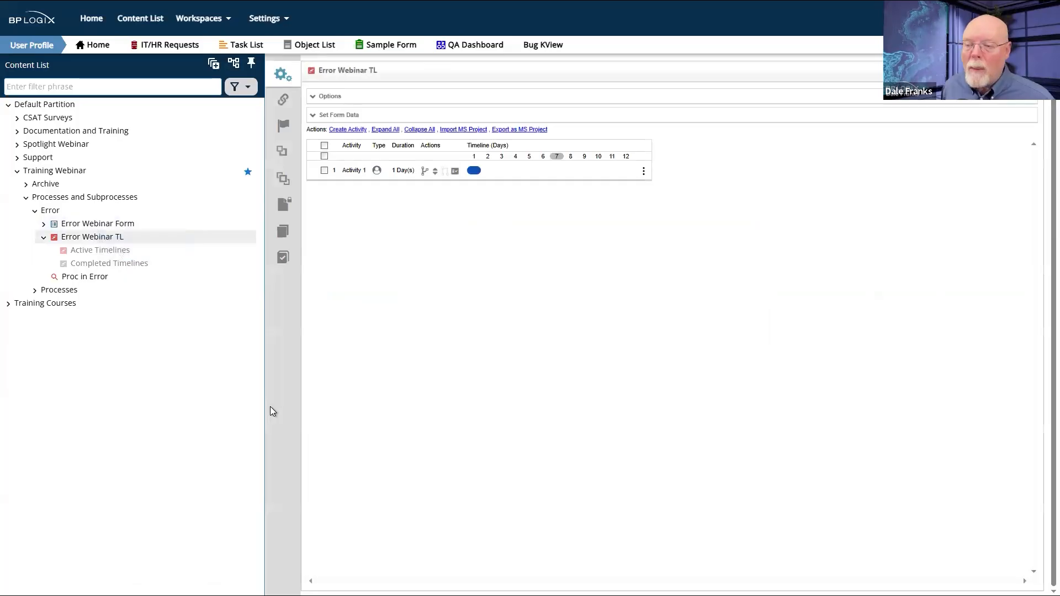
pyautogui.click(357, 167)
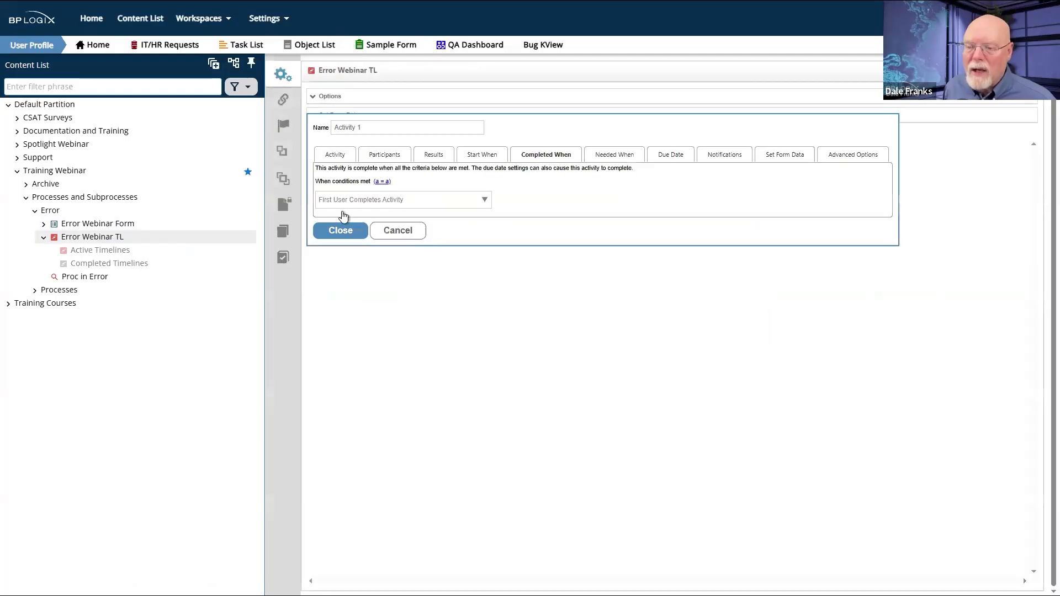
pyautogui.click(433, 155)
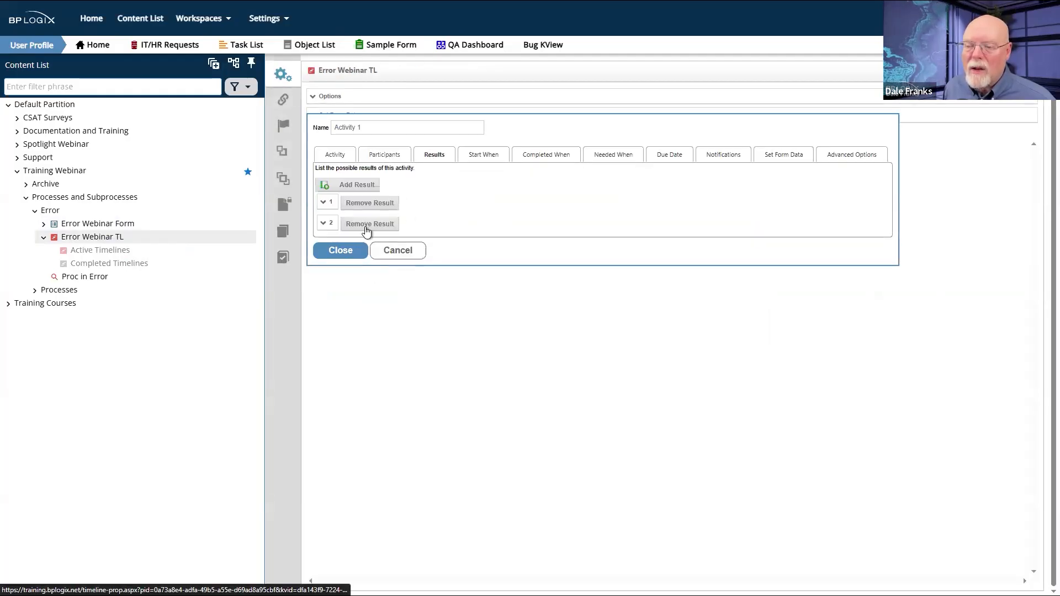
pyautogui.click(332, 203)
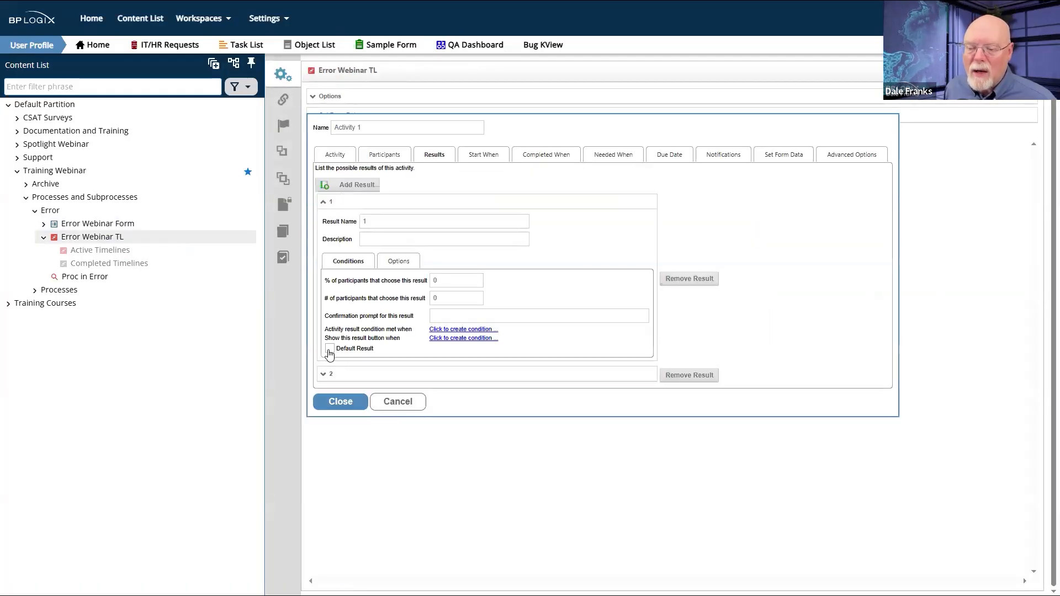
pyautogui.click(329, 348)
pyautogui.click(352, 406)
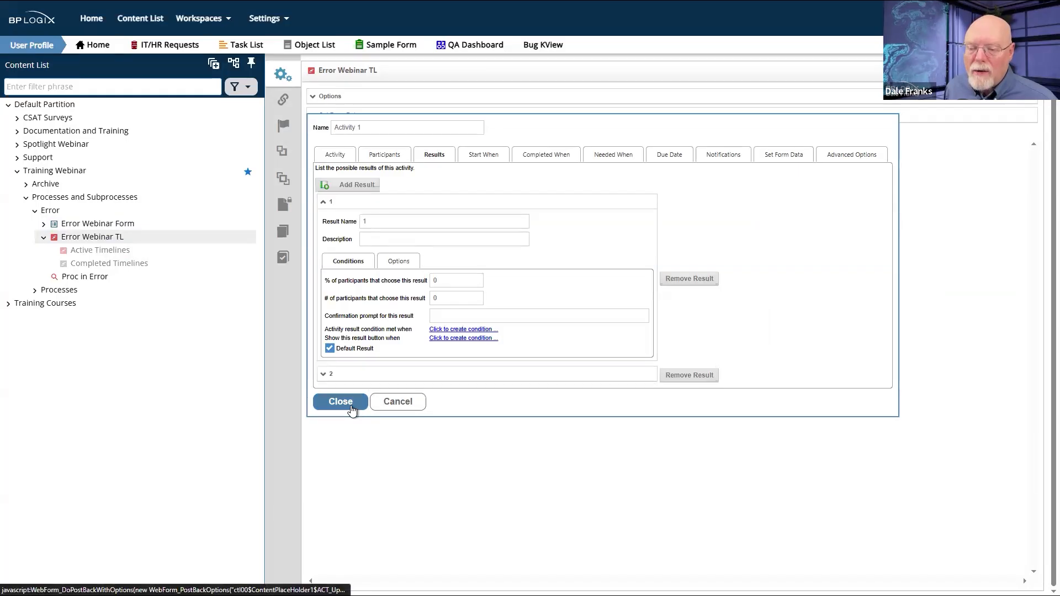
pyautogui.click(1001, 71)
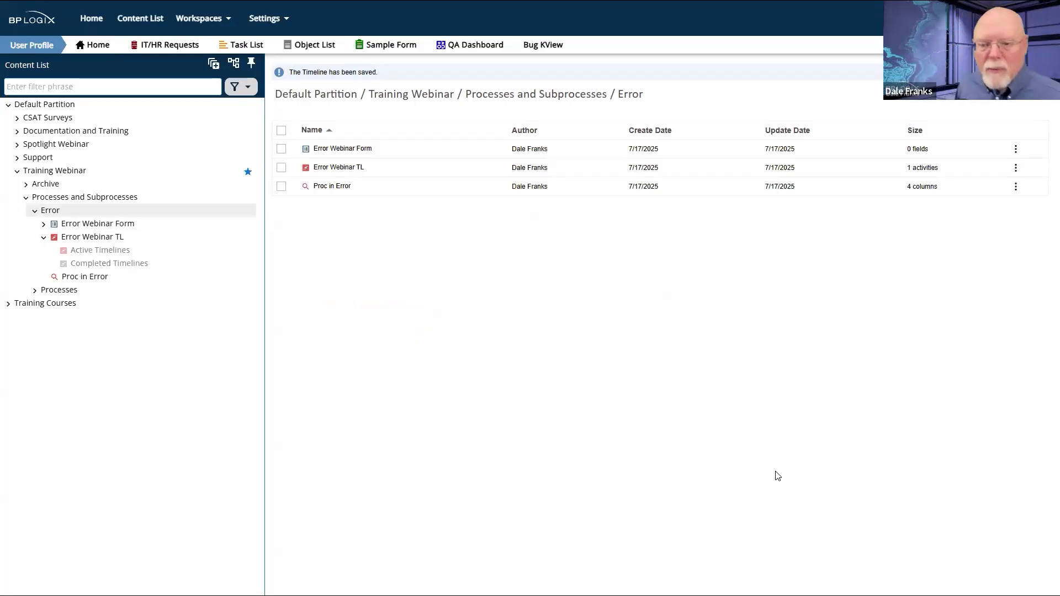
# - Restart Activity 1 in the active Error Webinar TL instance and refresh its timeline
pyautogui.click(89, 256)
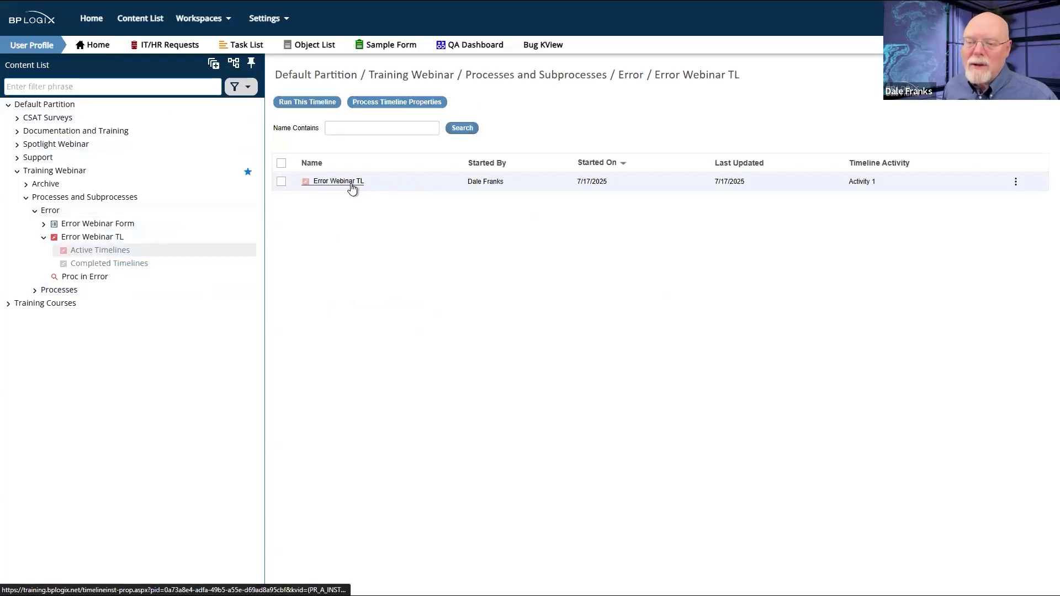
pyautogui.click(351, 186)
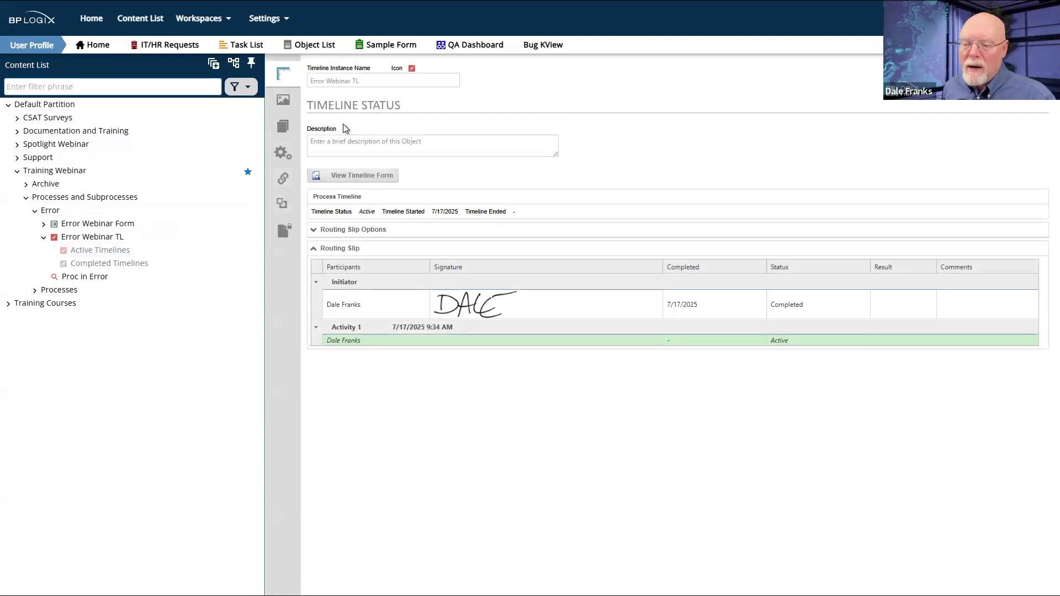
pyautogui.click(284, 99)
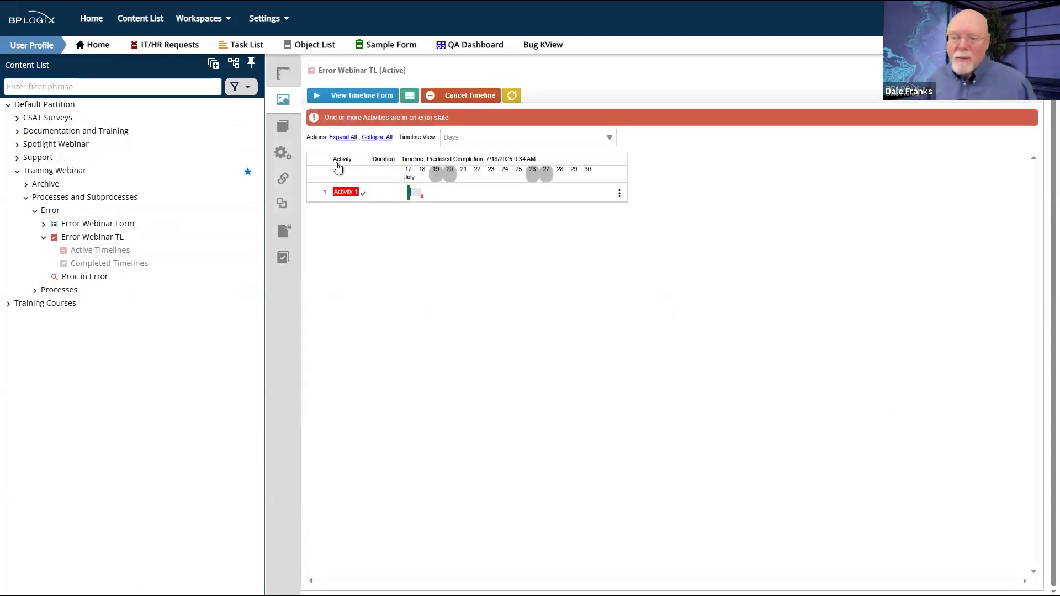
pyautogui.rightClick(419, 195)
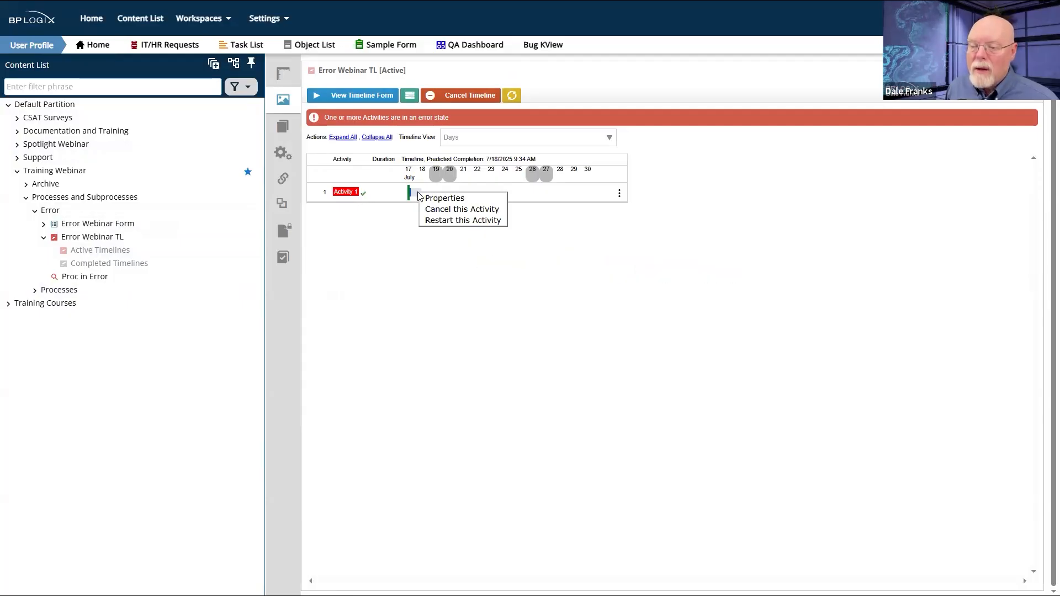
pyautogui.click(445, 220)
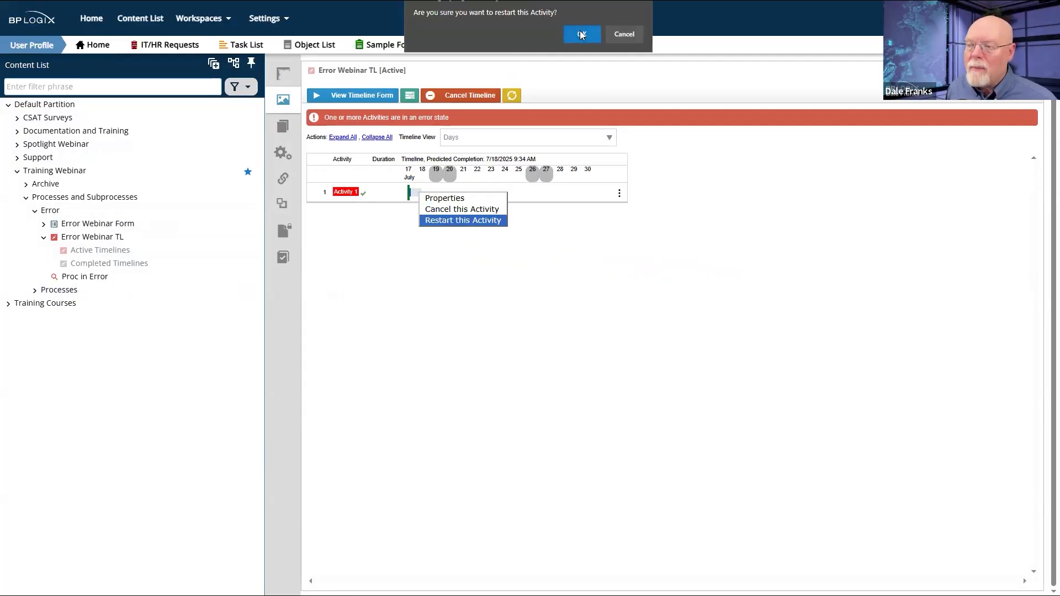
pyautogui.press('Return')
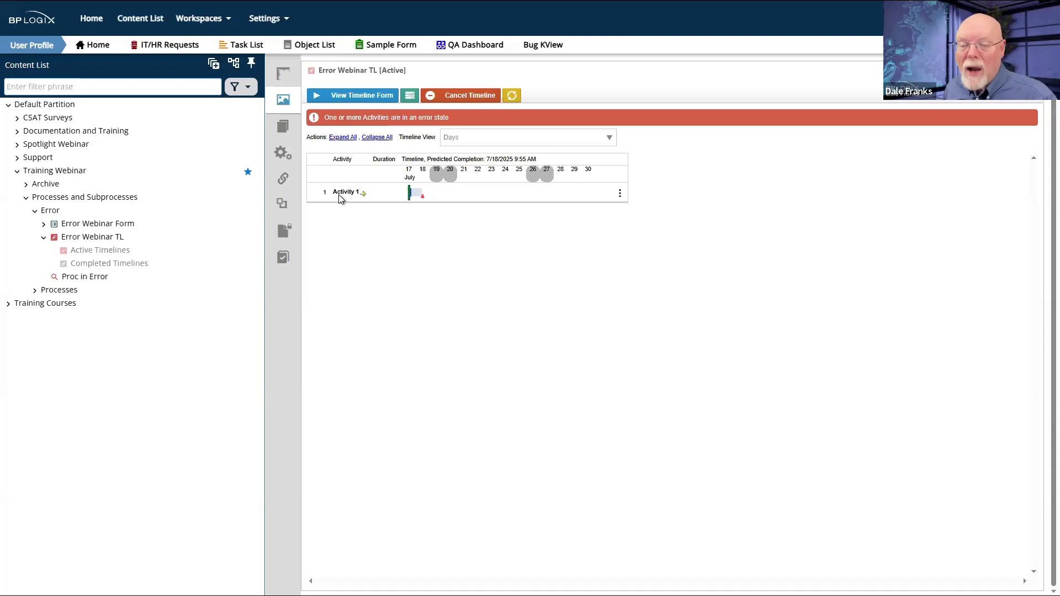
pyautogui.click(512, 99)
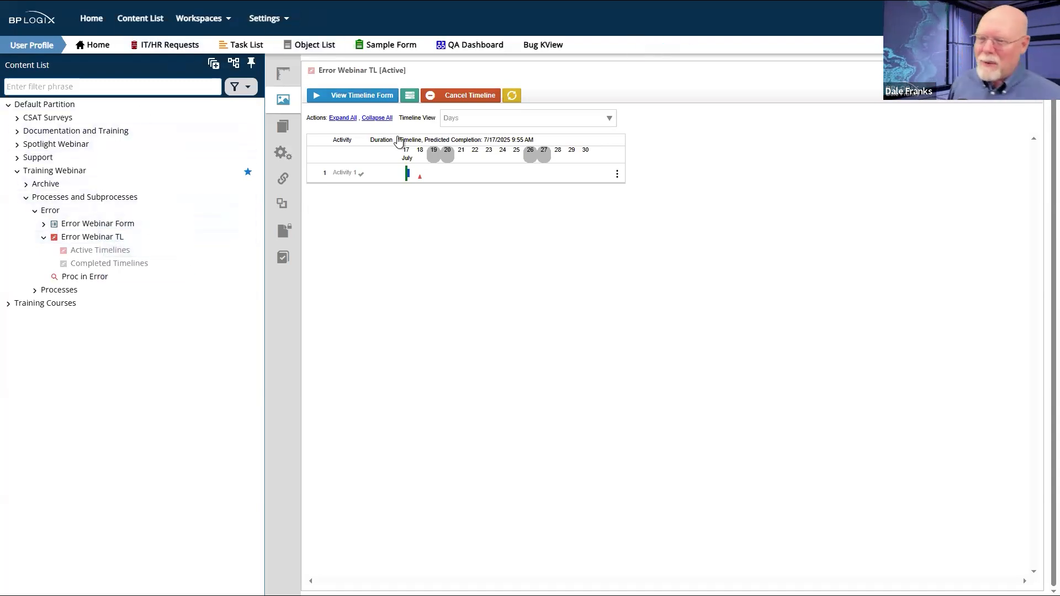
pyautogui.moveTo(422, 181)
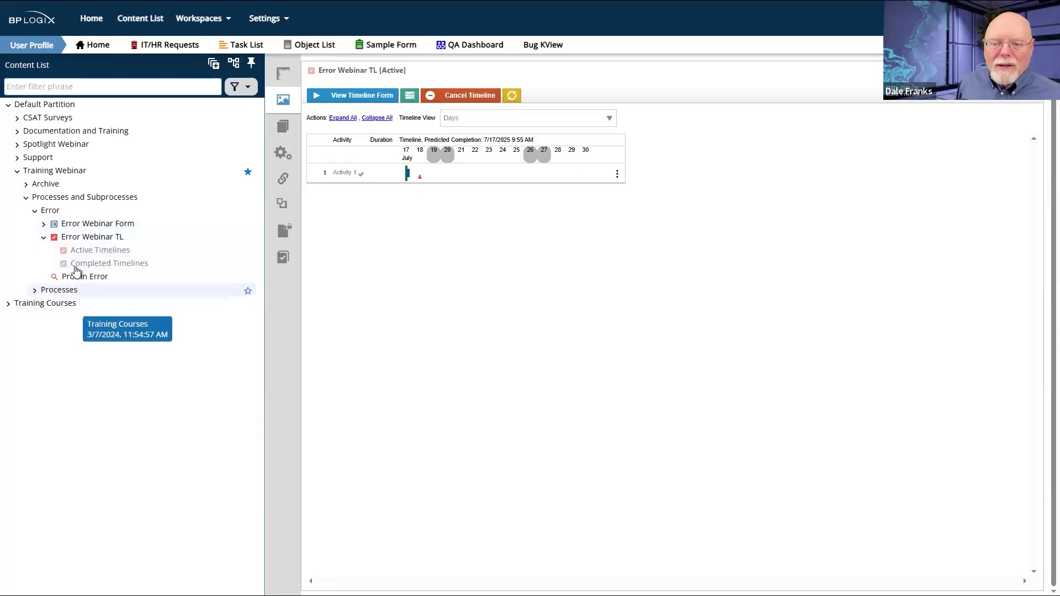
# - Open Processes Webinar TL from the Processes folder and create a second activity in it
pyautogui.click(35, 210)
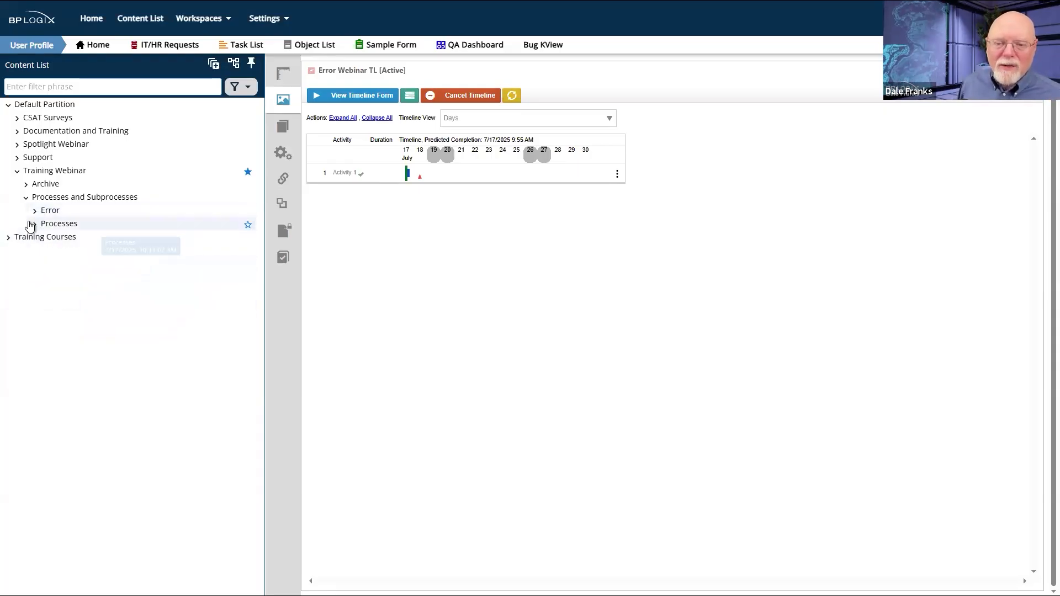
pyautogui.click(35, 224)
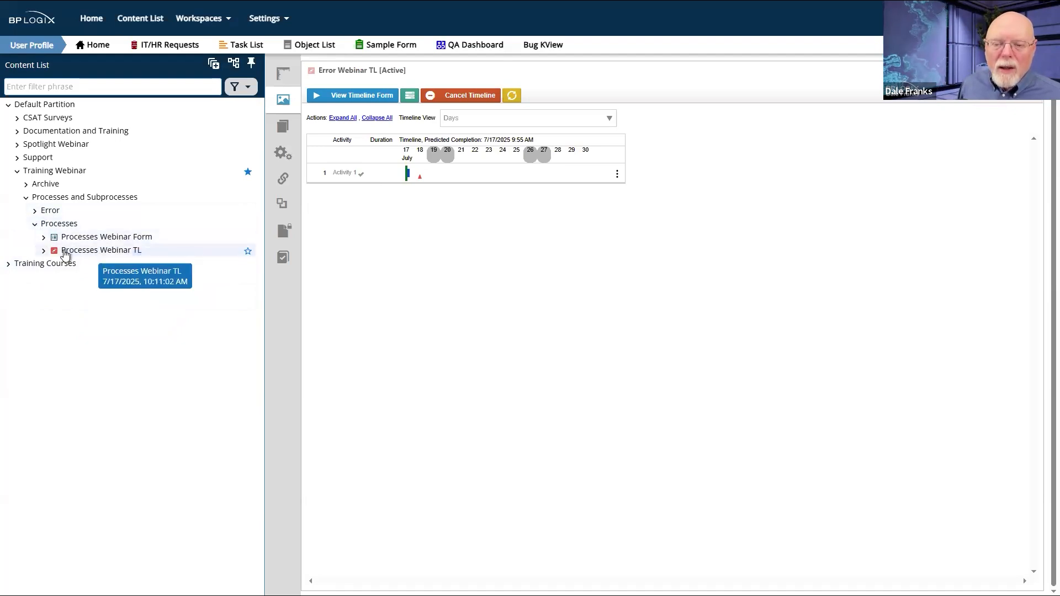
pyautogui.click(111, 252)
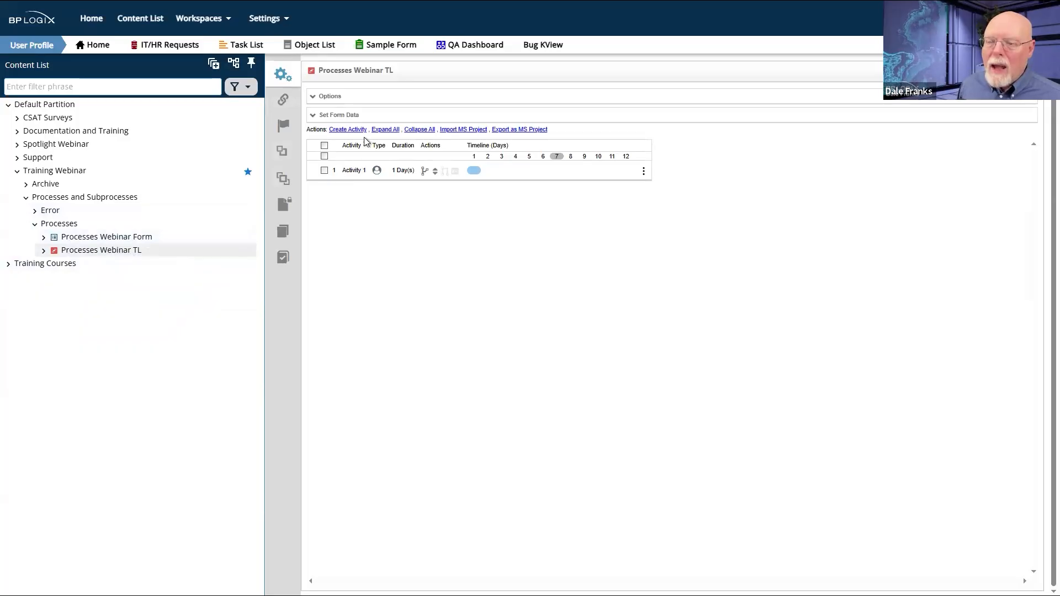
pyautogui.click(360, 129)
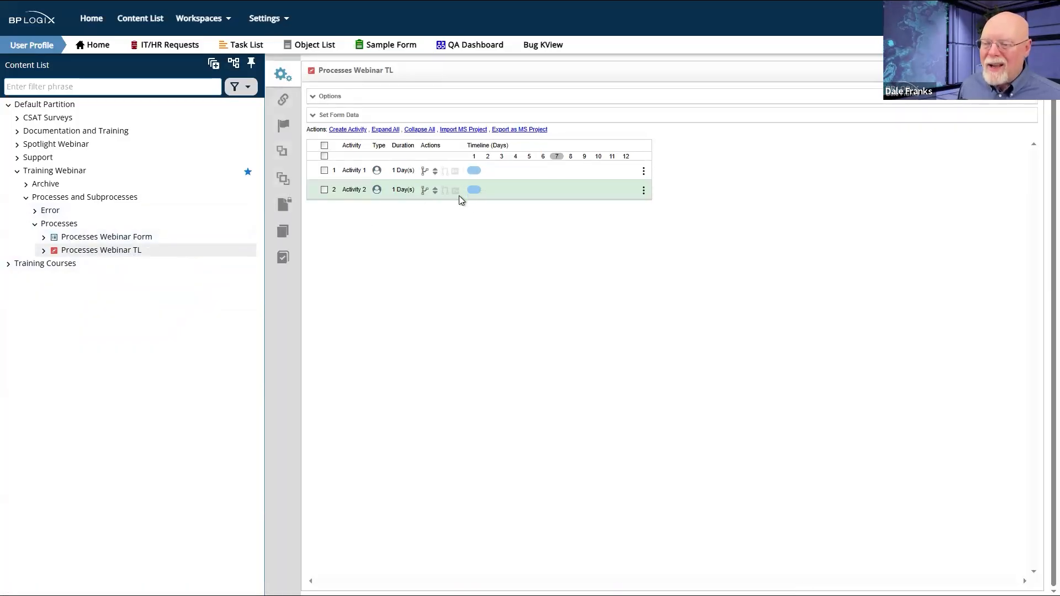
# - Make Activity 2 depend on Activity 1 in the Processes Webinar TL timeline and save the timeline
pyautogui.moveTo(445, 190); pyautogui.dragTo(456, 171)
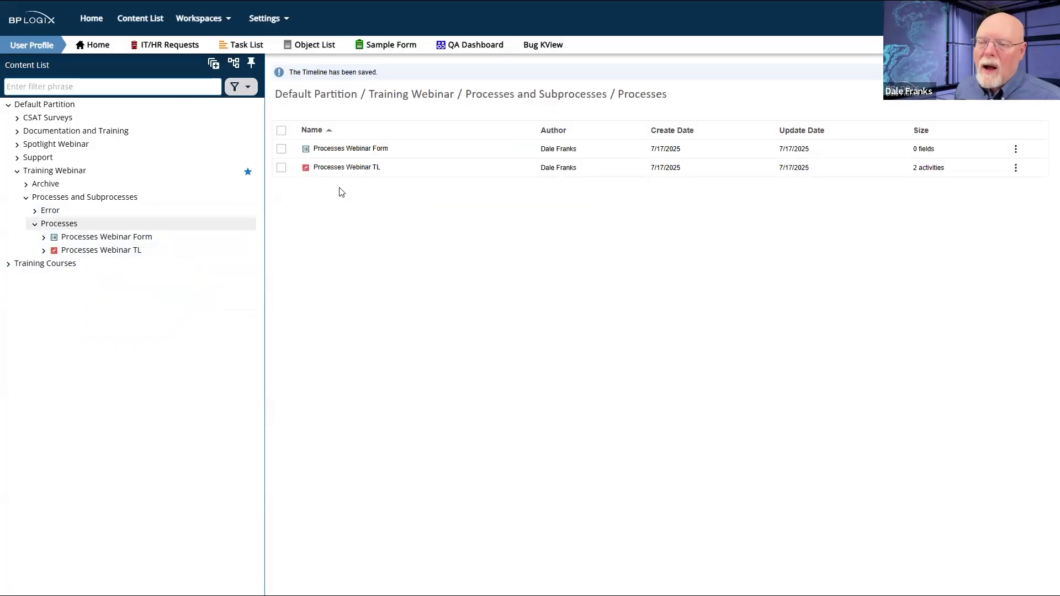
# - Start an instance of Processes Webinar TL and complete its Activity 1 form, closing the Activity 2 form window uncompleted
pyautogui.click(280, 169)
pyautogui.click(476, 122)
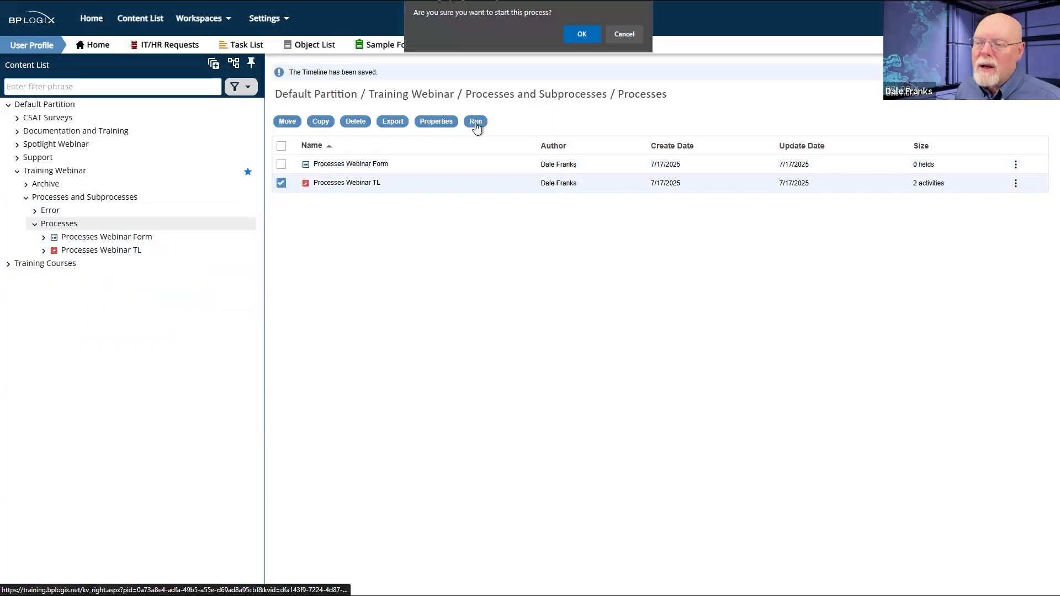
pyautogui.click(575, 33)
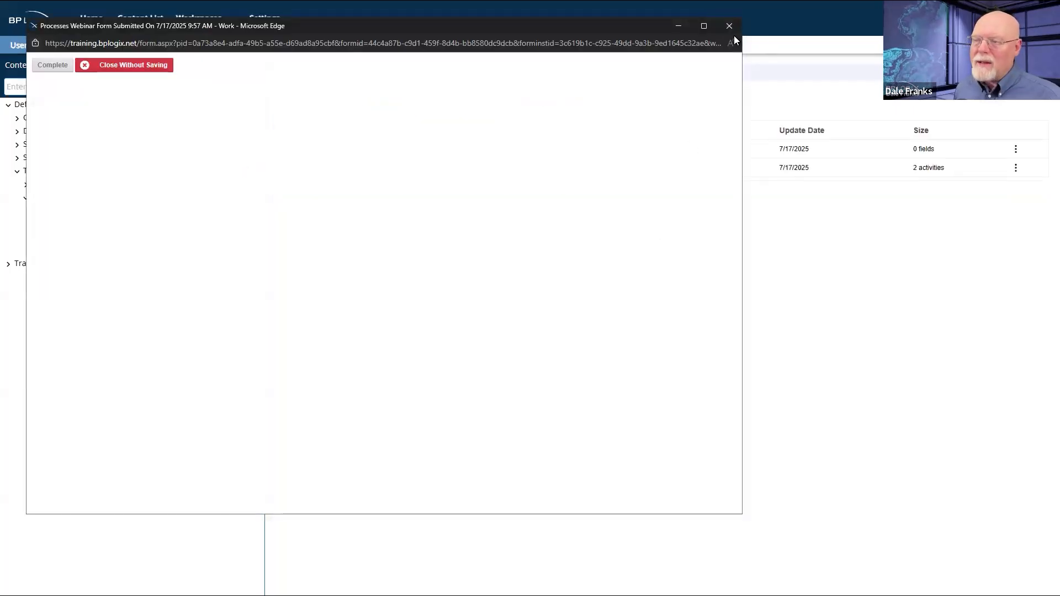
pyautogui.click(59, 69)
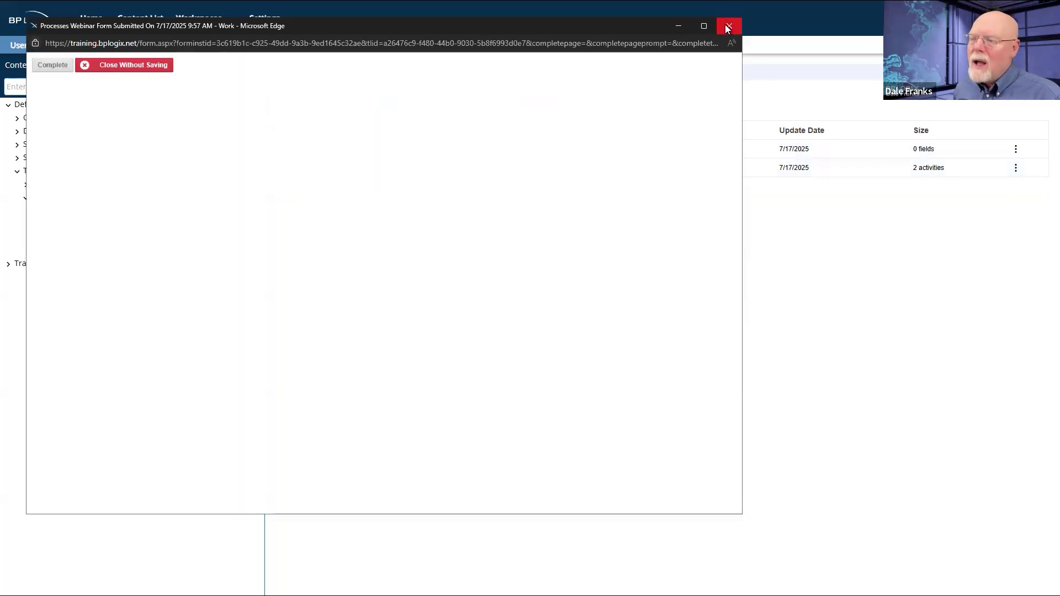
pyautogui.click(728, 27)
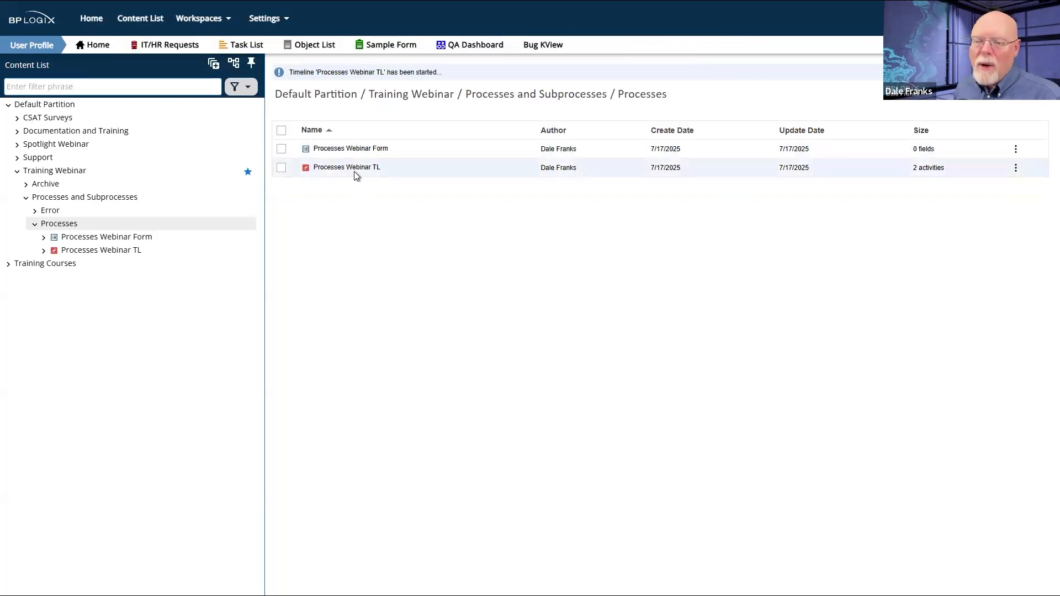
# - Start a second instance of Processes Webinar TL, closing its form uncompleted, and list the timeline's active instances
pyautogui.click(281, 167)
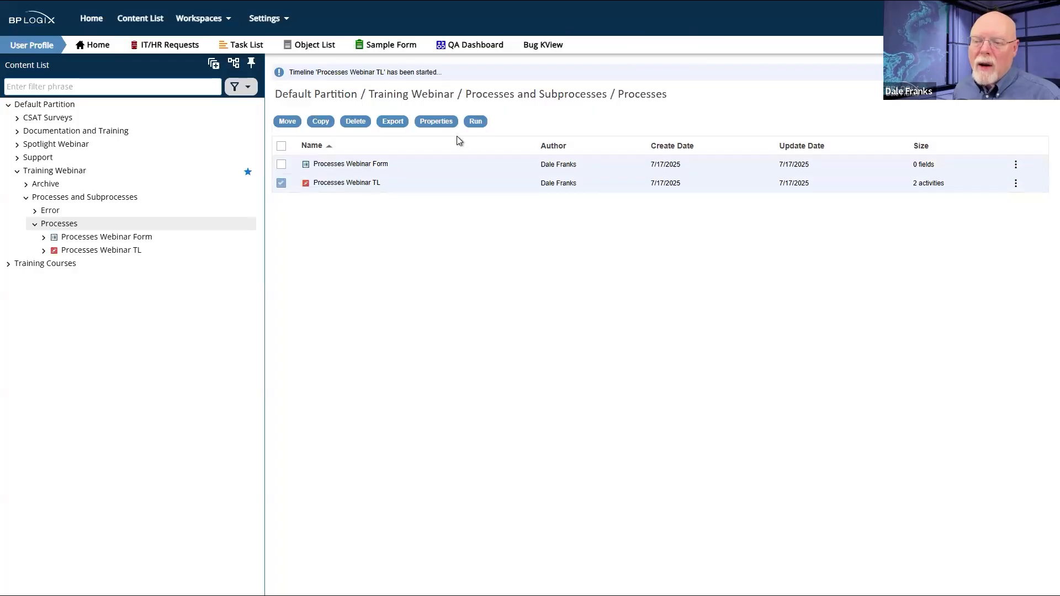
pyautogui.click(474, 122)
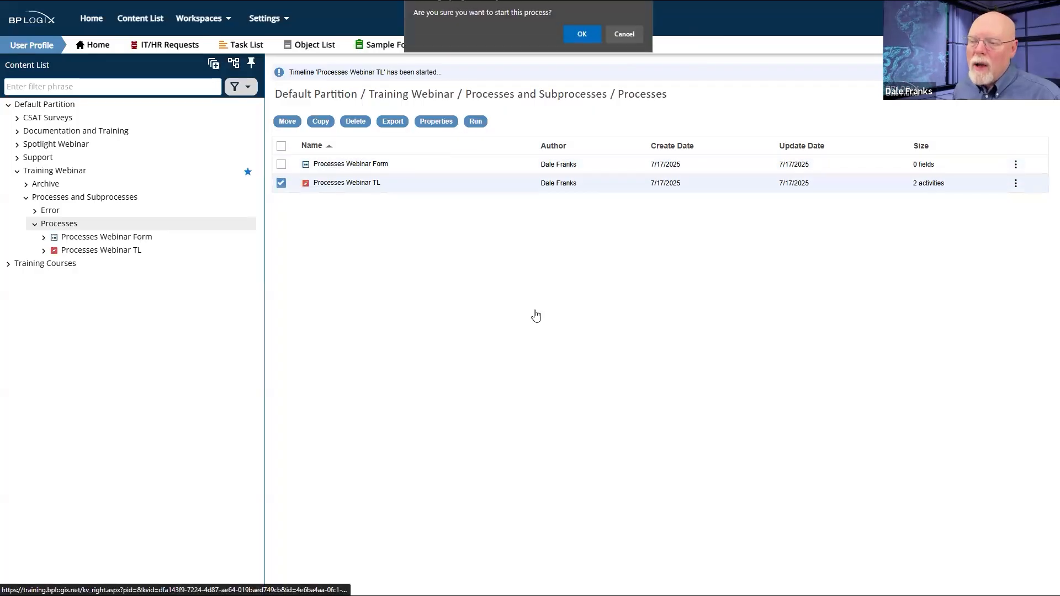
pyautogui.click(582, 34)
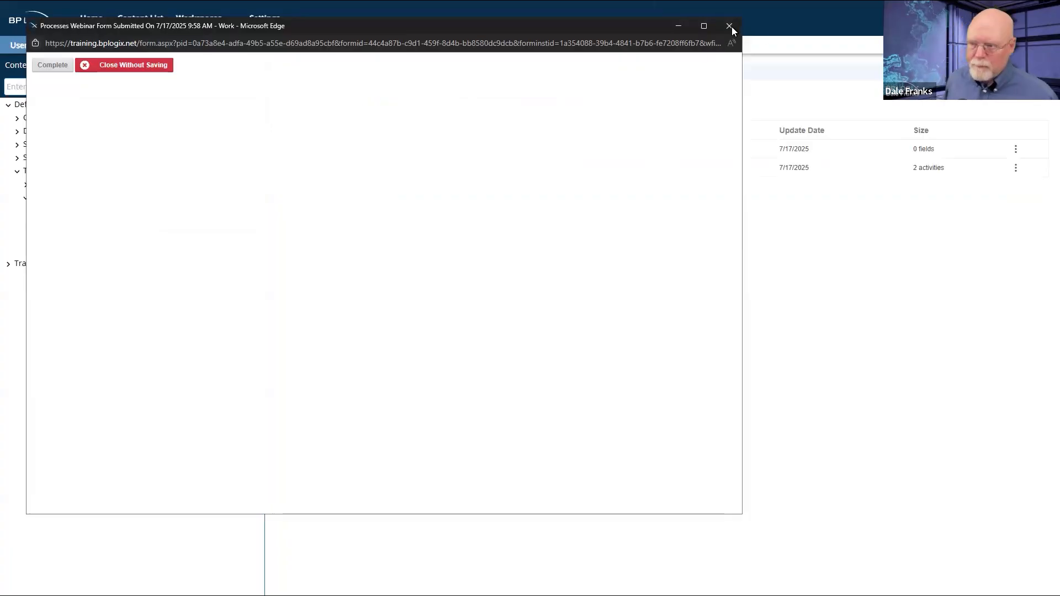
pyautogui.click(729, 26)
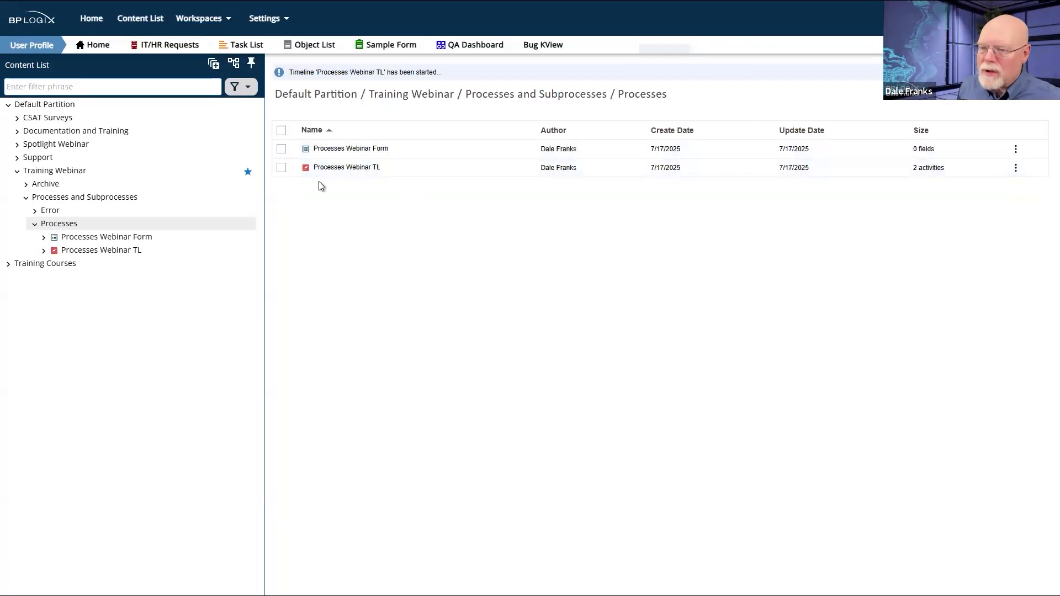
pyautogui.click(44, 251)
pyautogui.click(96, 265)
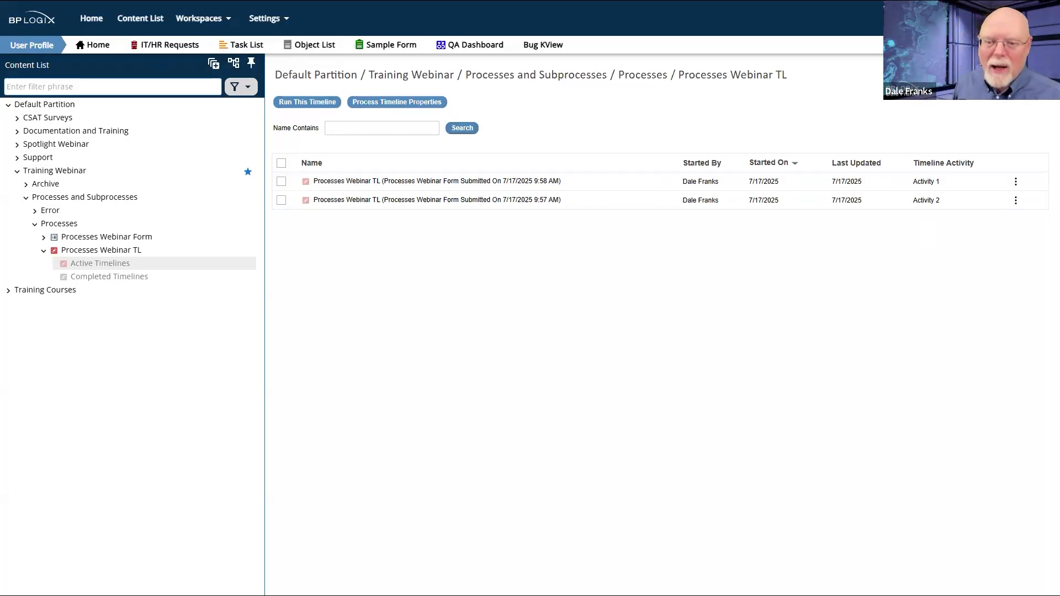
# - Remove Activity 1 from the Processes Webinar TL timeline definition and save the timeline
pyautogui.click(86, 251)
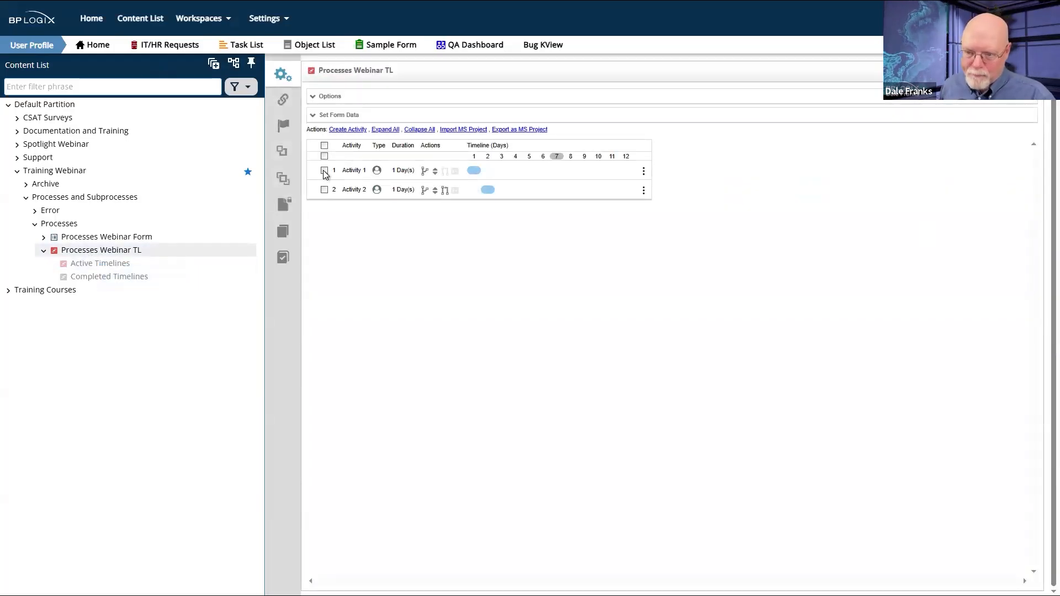
pyautogui.click(324, 190)
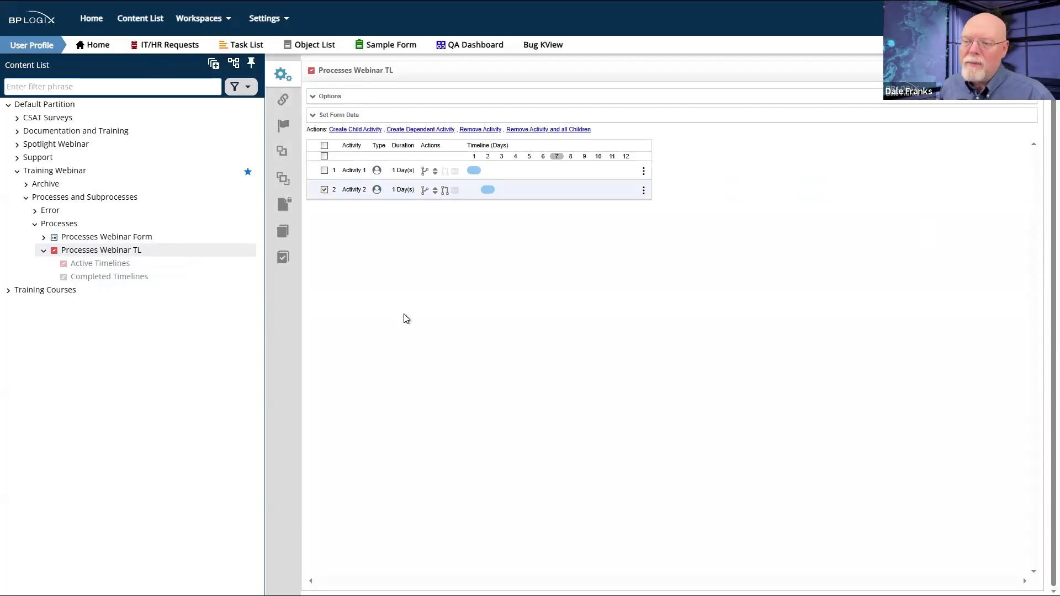
pyautogui.click(325, 171)
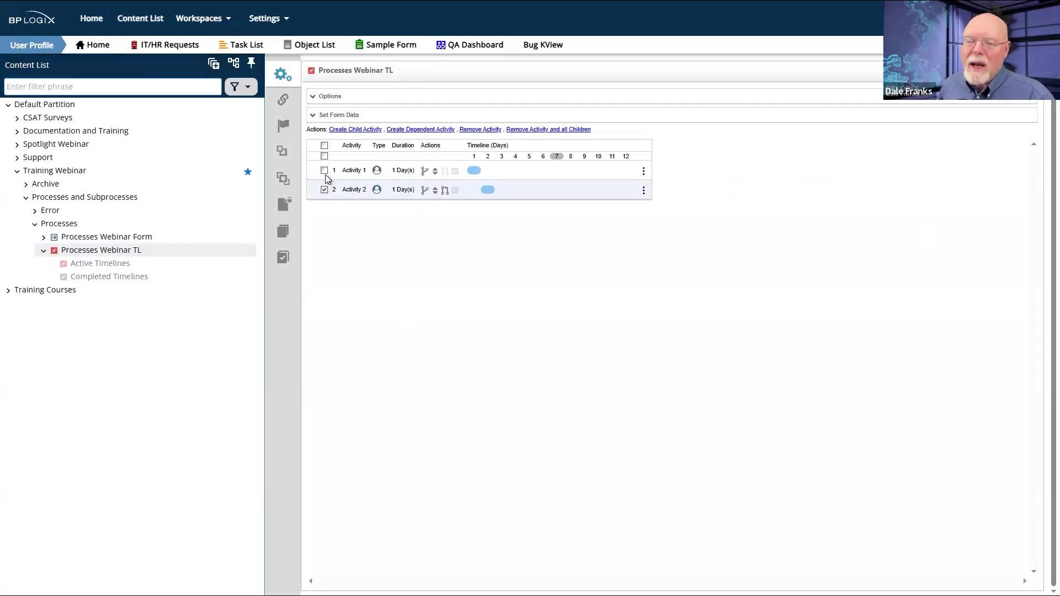
pyautogui.click(324, 190)
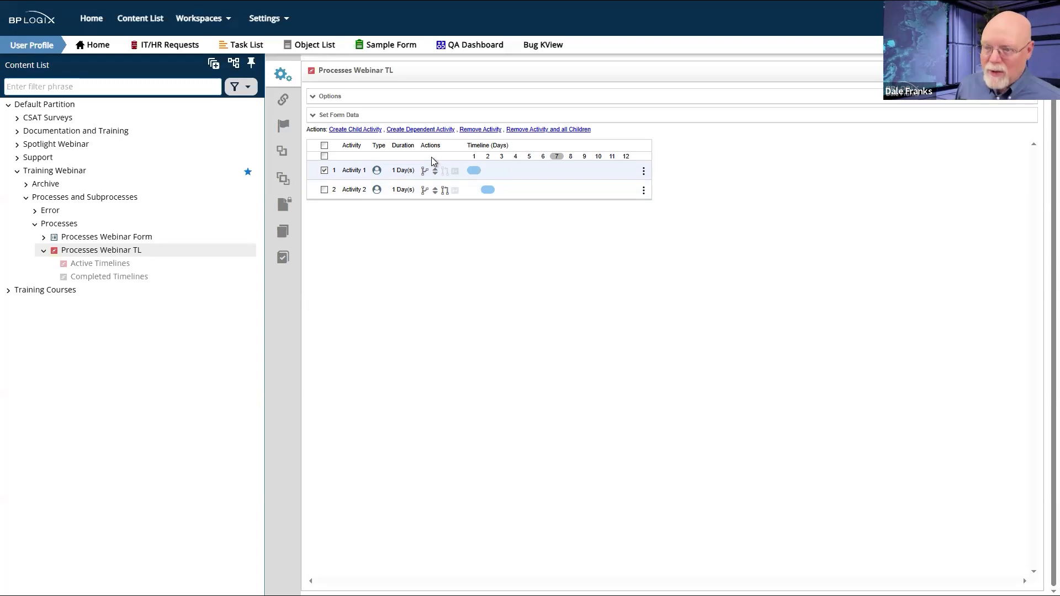
pyautogui.click(480, 131)
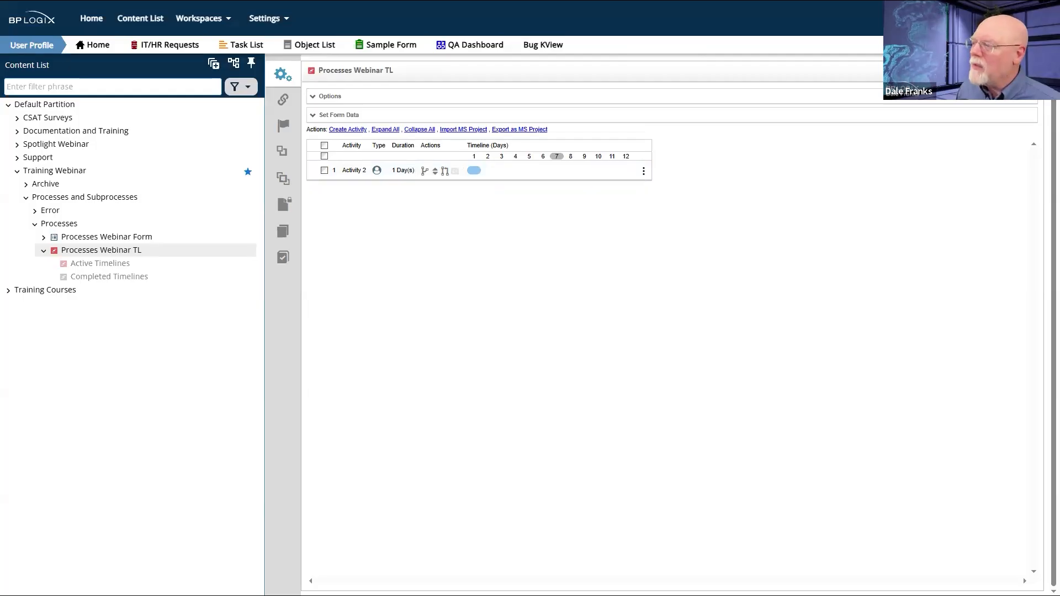
pyautogui.click(1013, 71)
pyautogui.click(988, 72)
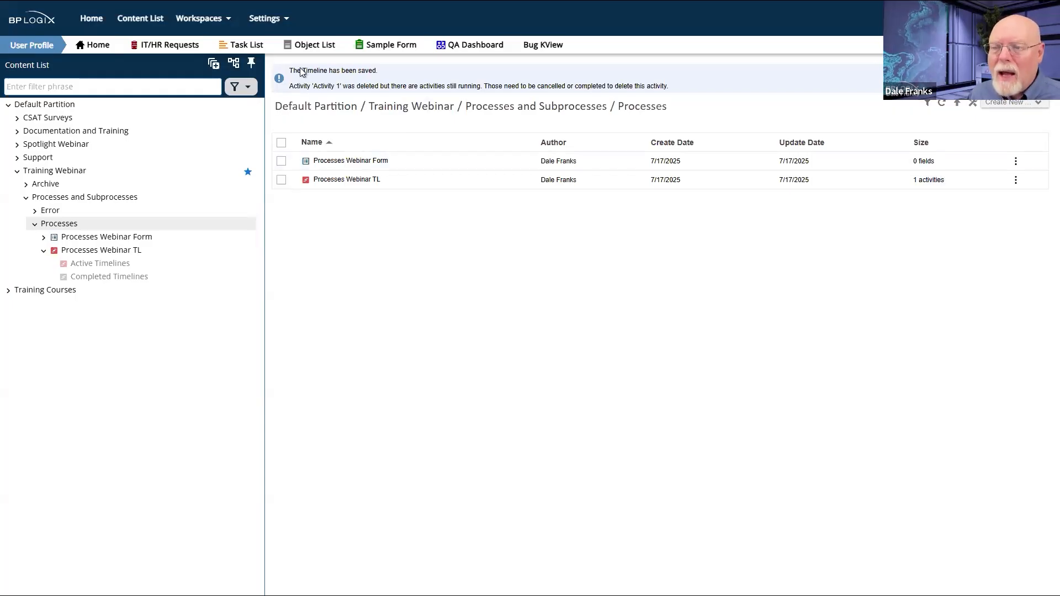
# - Examine the notices shown above the Processes folder's contents after saving the timeline
pyautogui.tripleClick(353, 75)
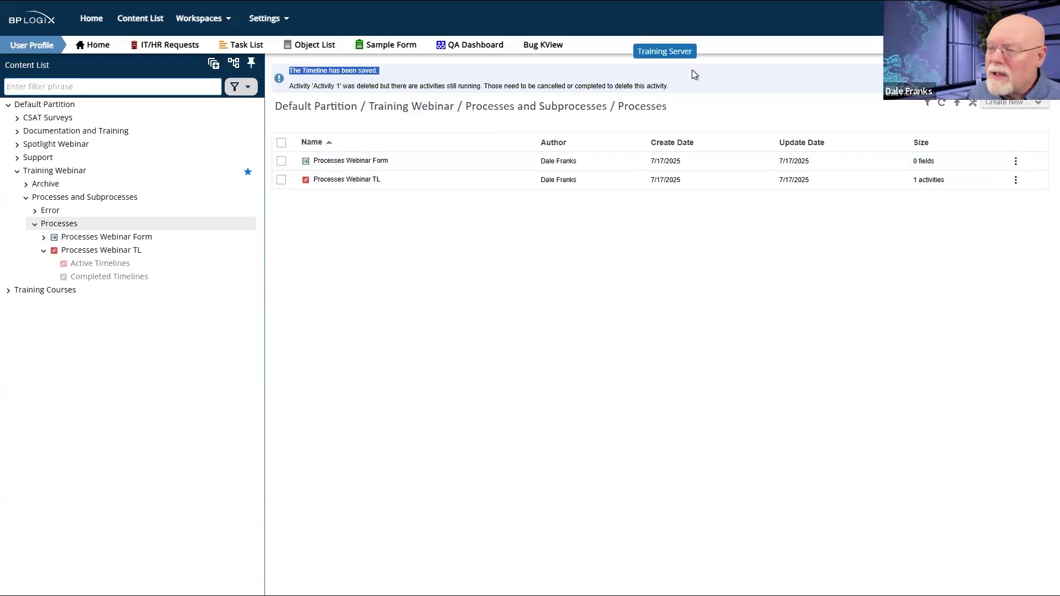
pyautogui.tripleClick(580, 84)
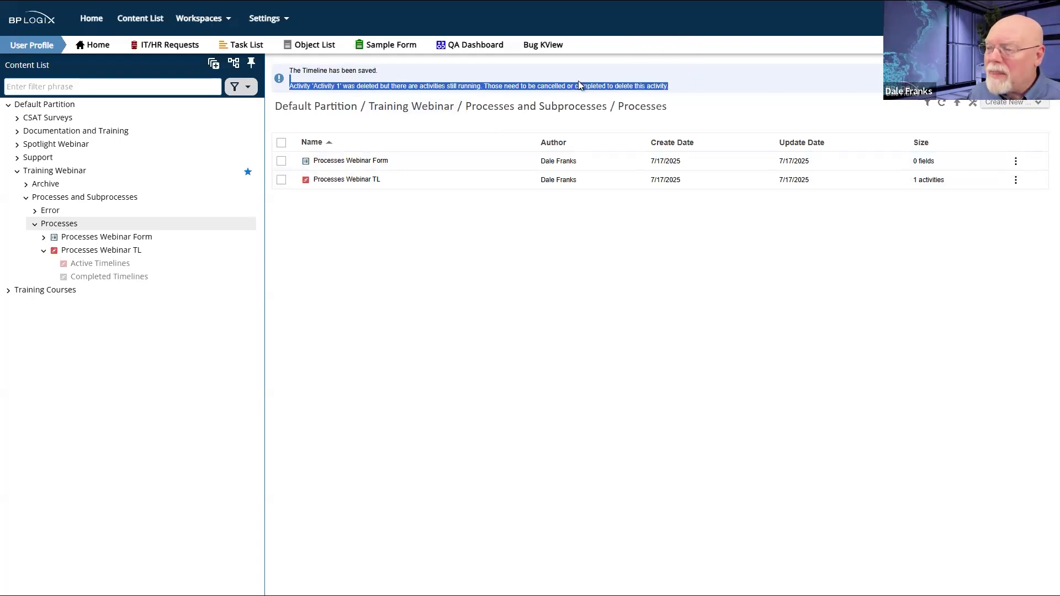
pyautogui.click(634, 251)
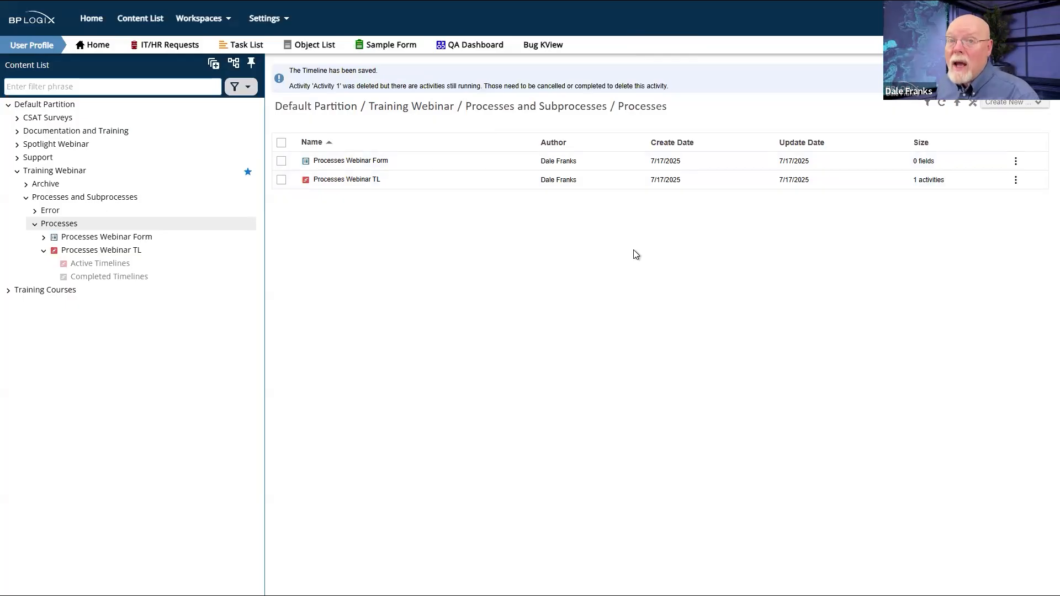
# - Reopen the Processes Webinar TL definition and examine the deleted Activity 1's settings, including its type and start conditions, without changing them
pyautogui.click(346, 182)
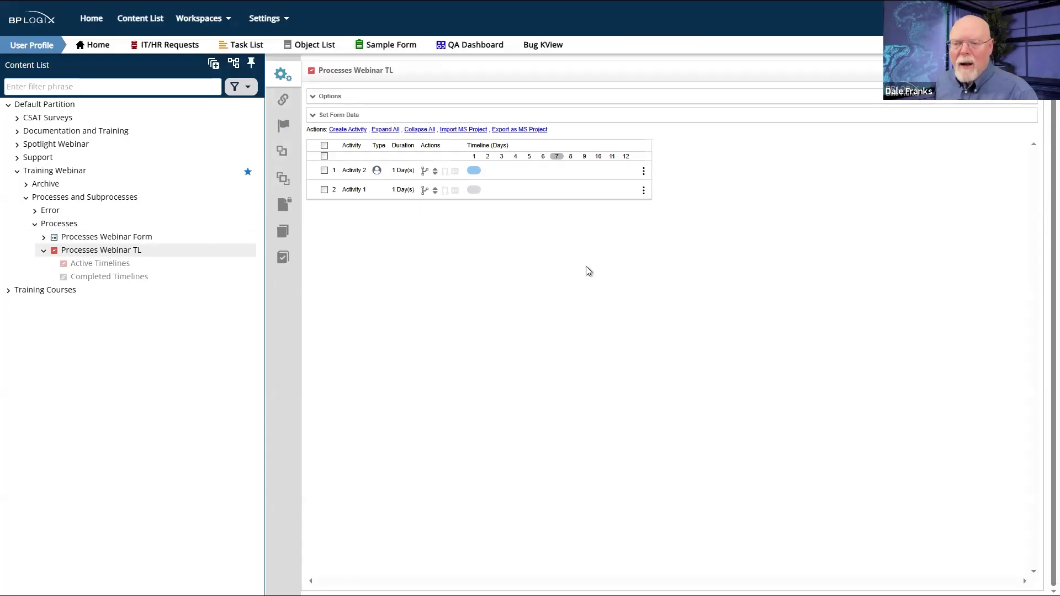
pyautogui.click(354, 190)
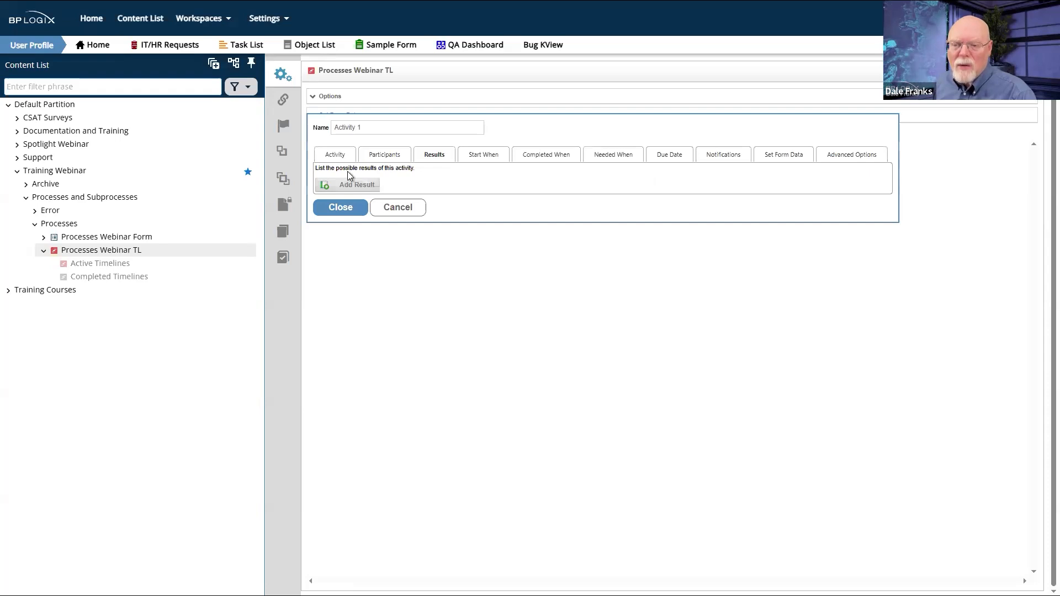
pyautogui.click(328, 155)
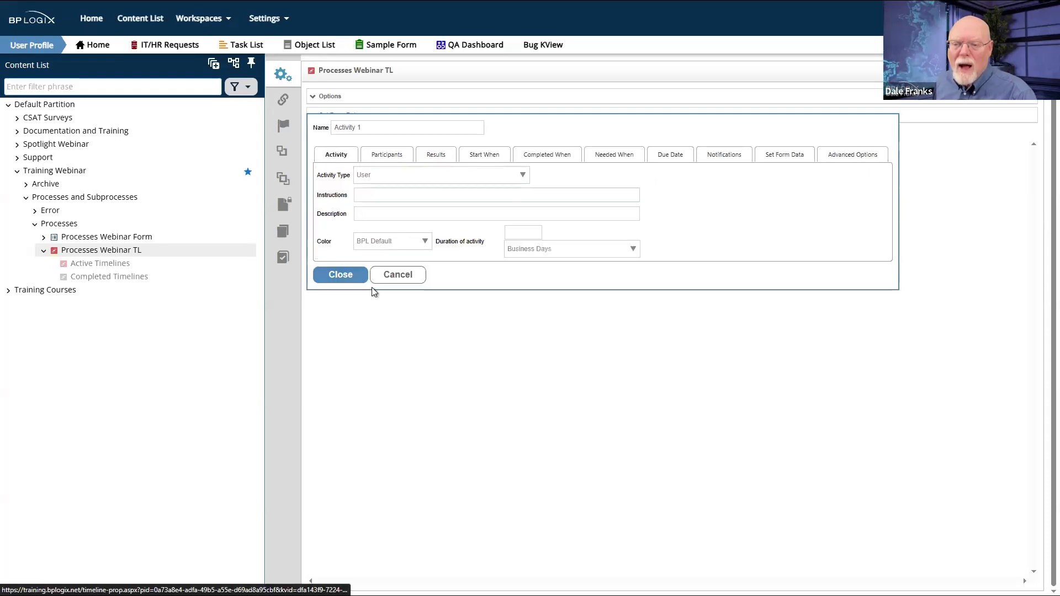
pyautogui.click(404, 154)
pyautogui.click(400, 212)
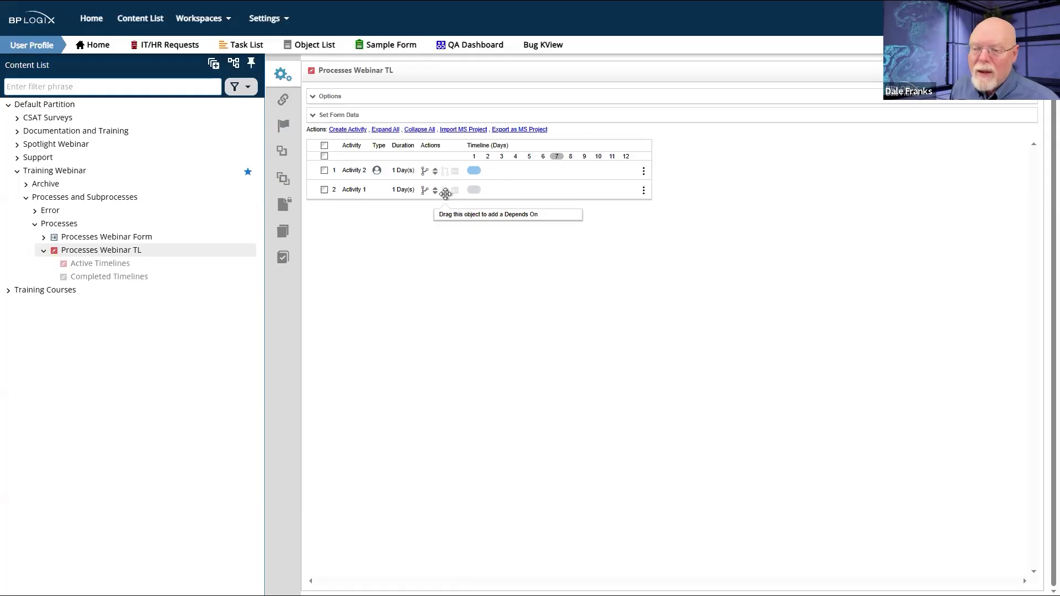
pyautogui.click(445, 193)
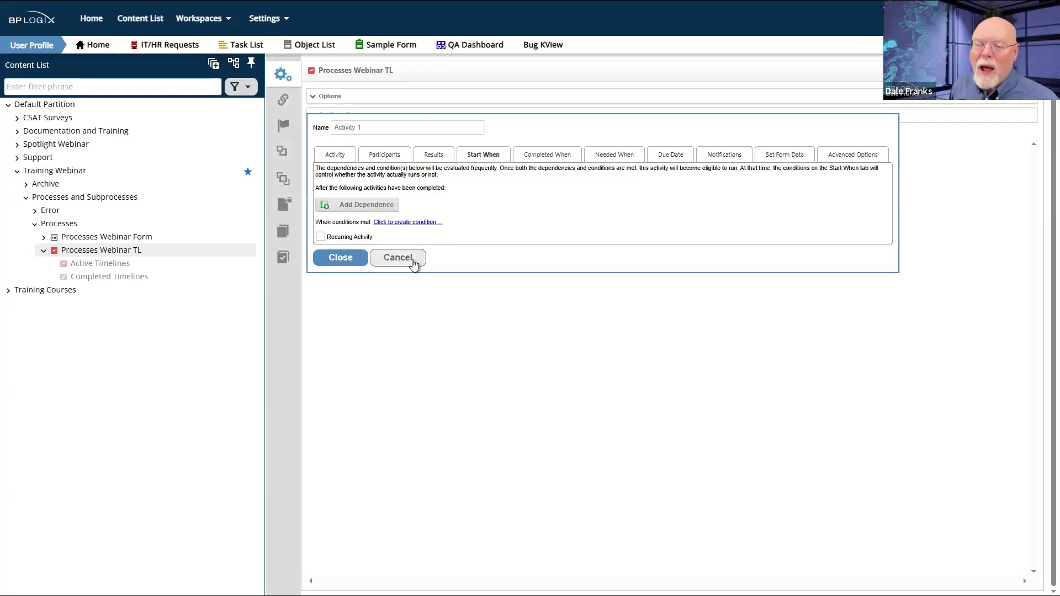
pyautogui.click(413, 262)
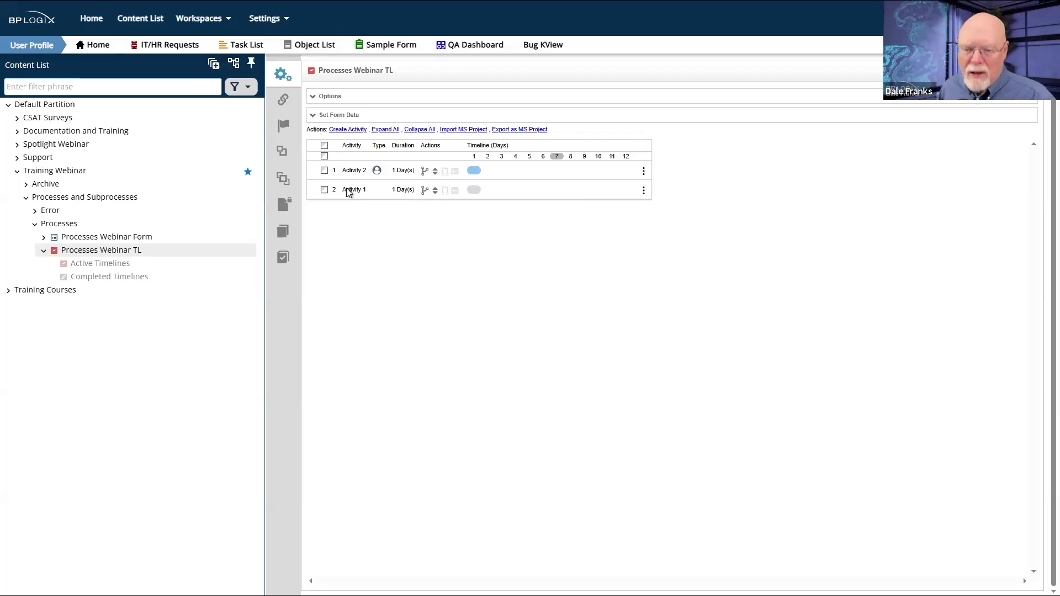
# - Leave the Processes Webinar TL definition without saving and list its active timelines
pyautogui.click(86, 263)
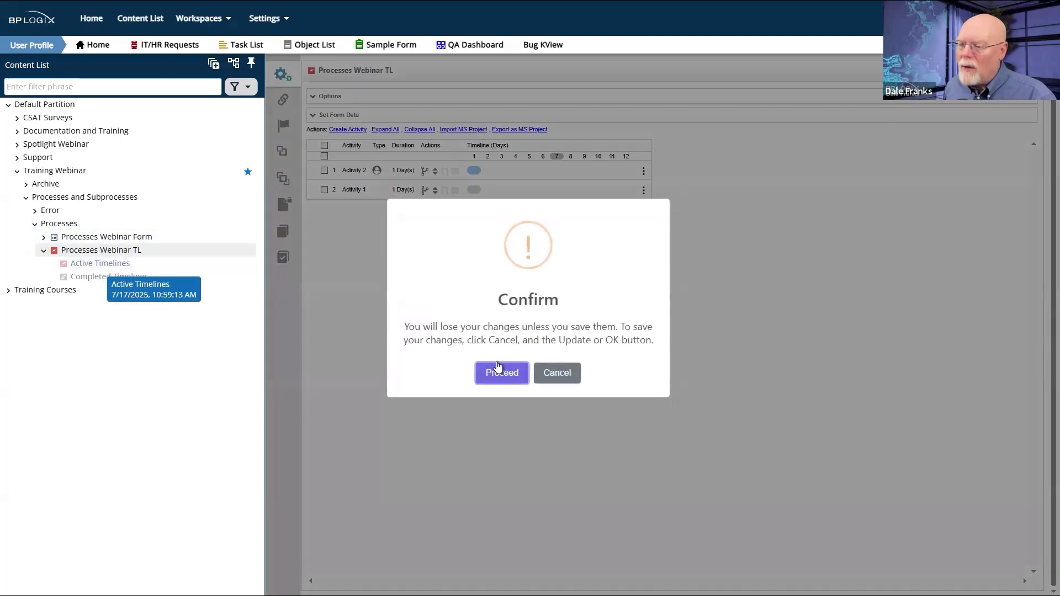
pyautogui.click(551, 374)
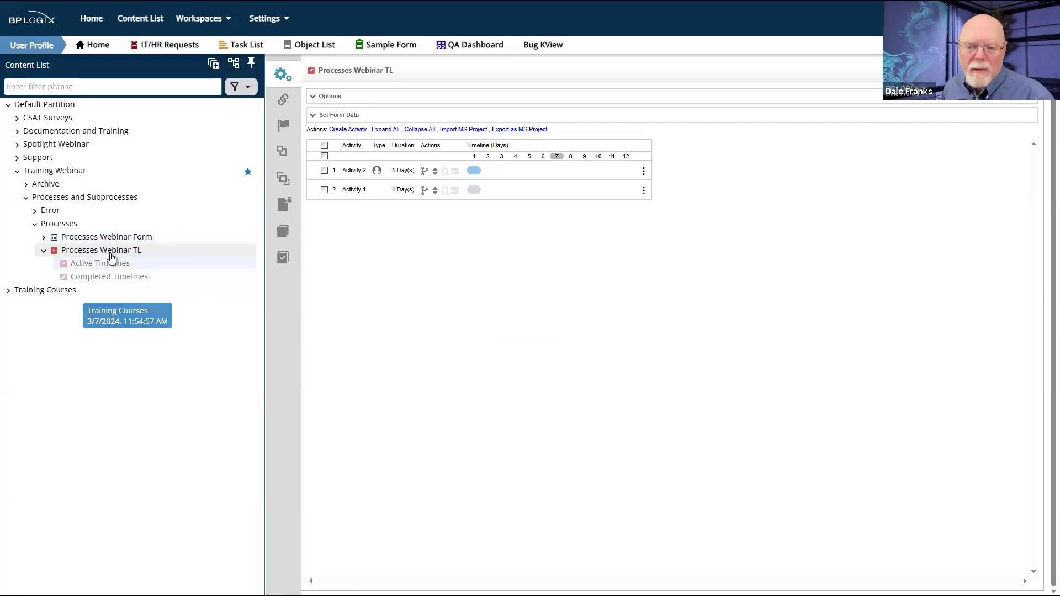
pyautogui.click(86, 264)
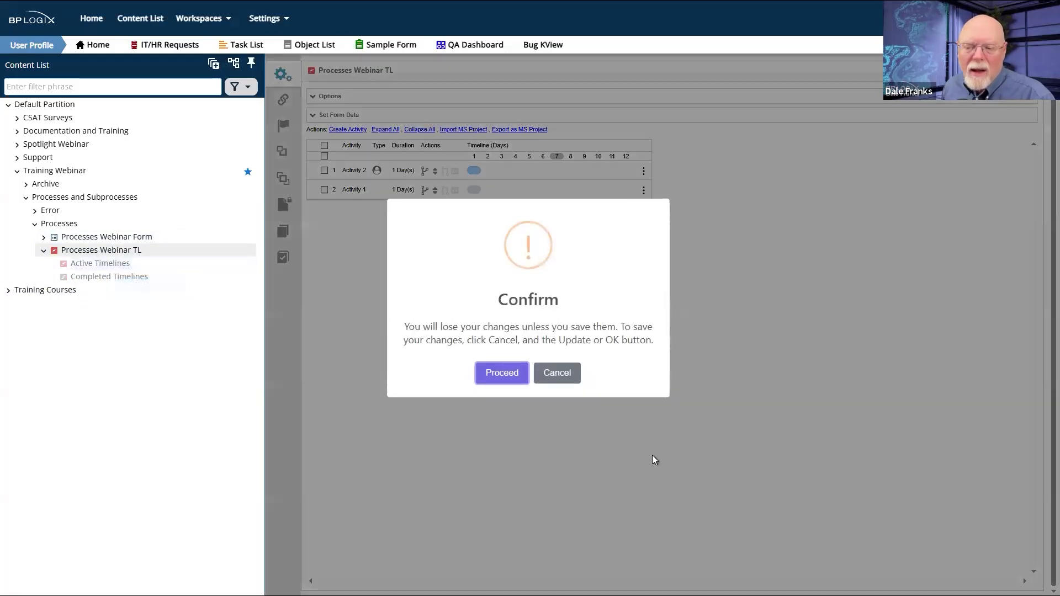
pyautogui.click(496, 379)
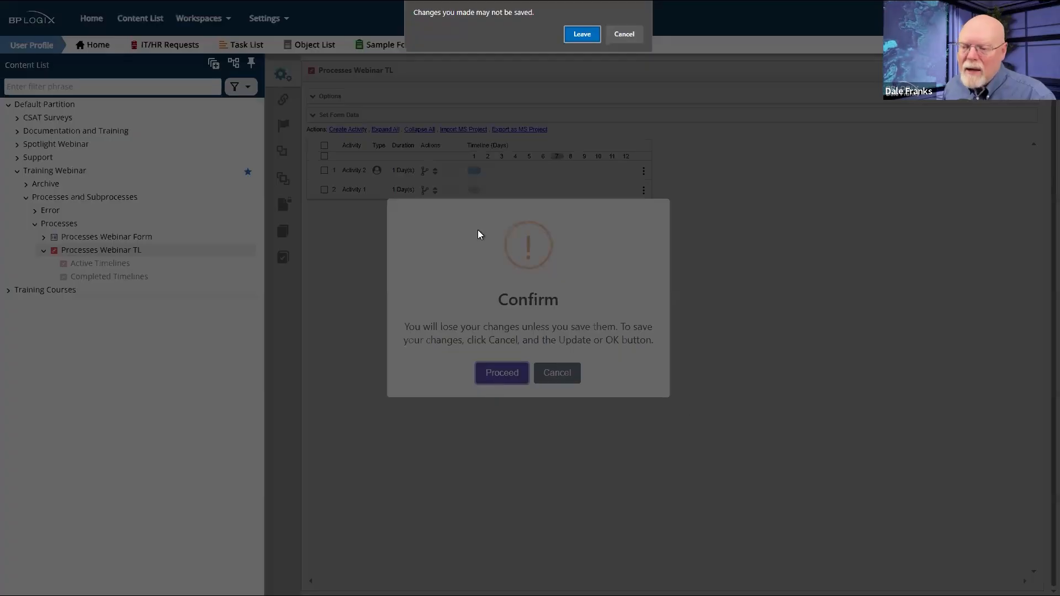
pyautogui.click(585, 36)
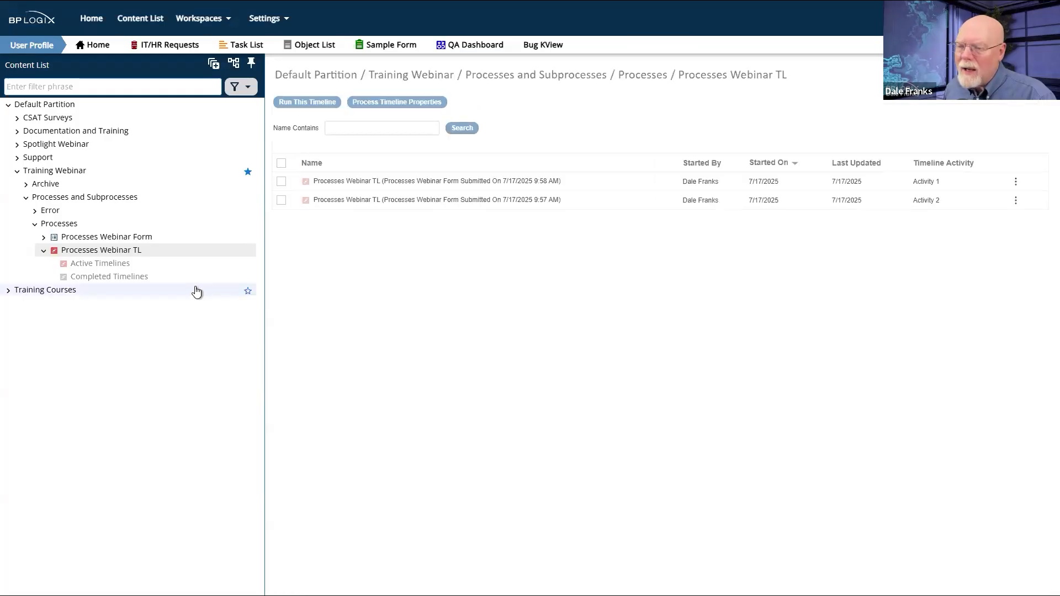
# - In the active Processes Webinar TL instance submitted on 7/17/2025 at 9:58 AM, check Activity 1's status and cancel that activity
pyautogui.click(508, 182)
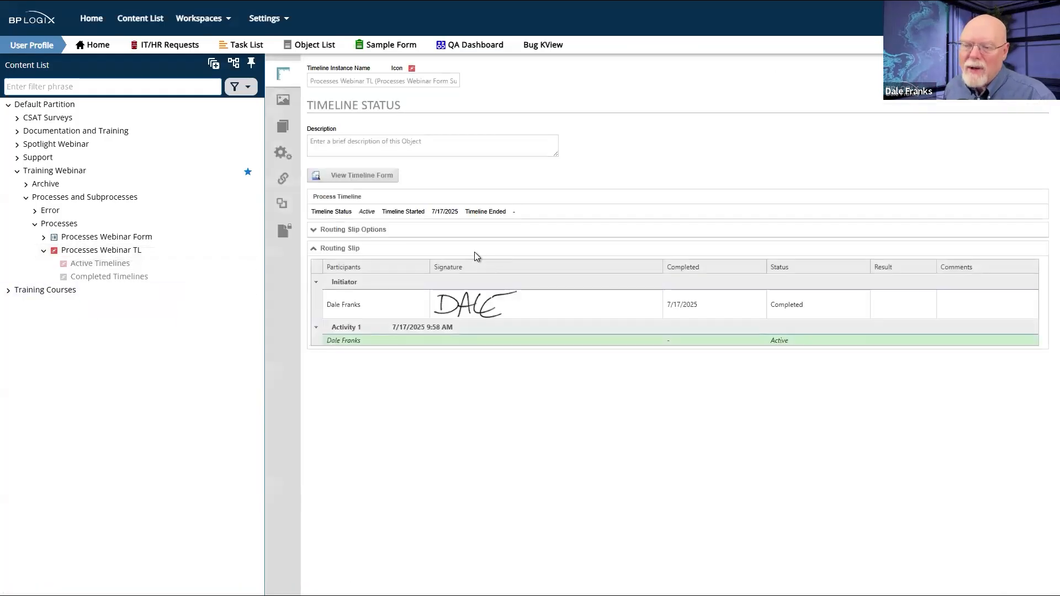
pyautogui.click(284, 100)
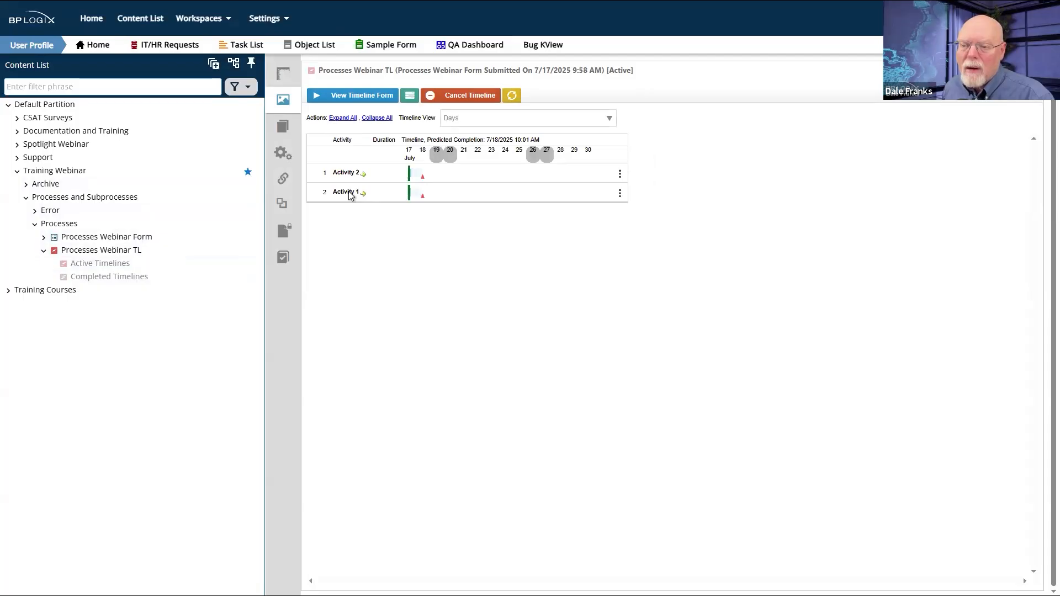
pyautogui.click(418, 194)
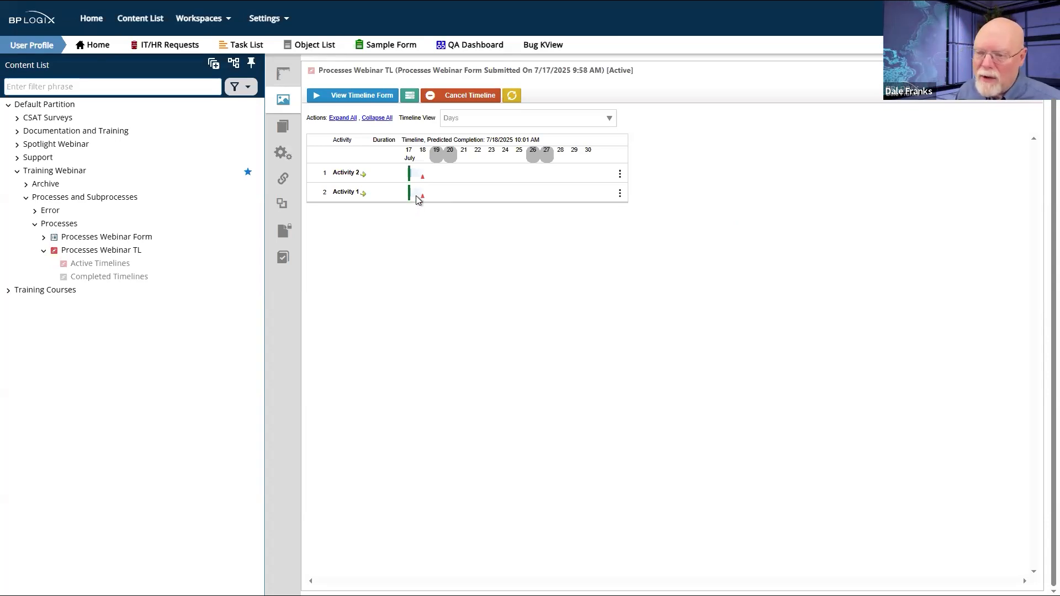
pyautogui.moveTo(417, 199)
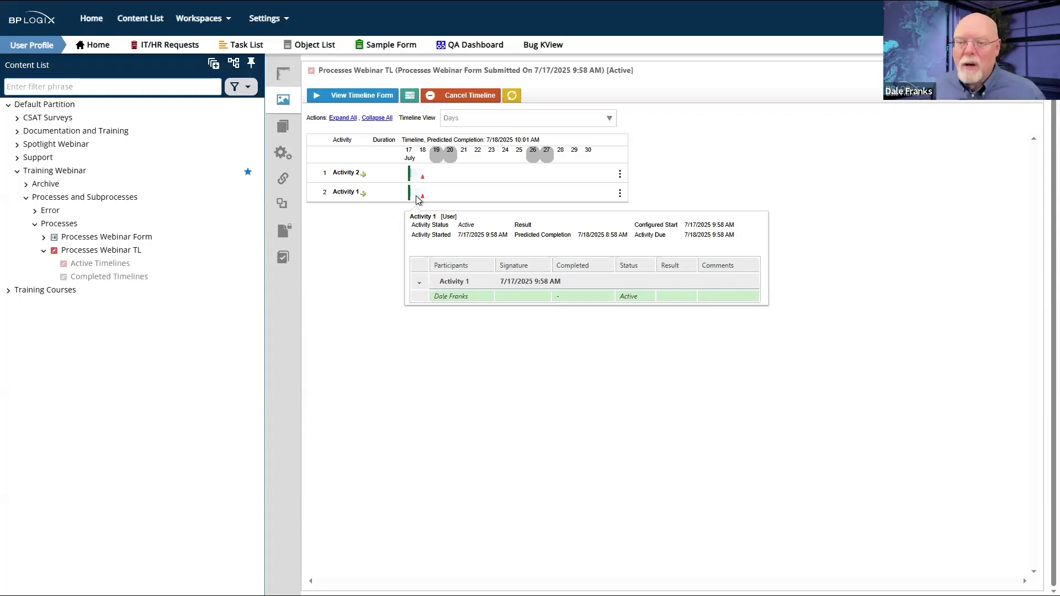
pyautogui.rightClick(418, 199)
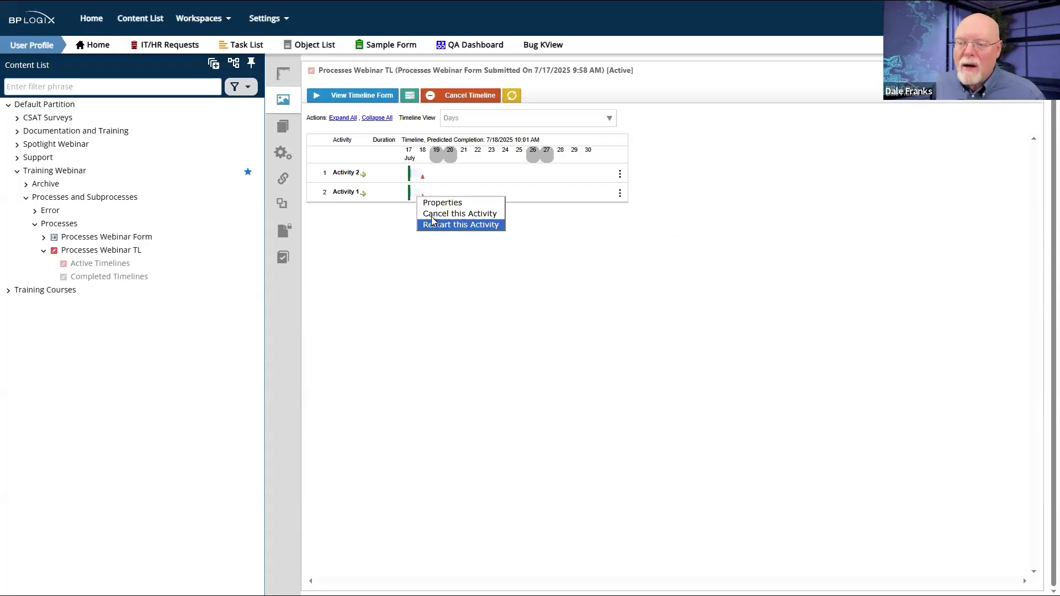
pyautogui.click(460, 214)
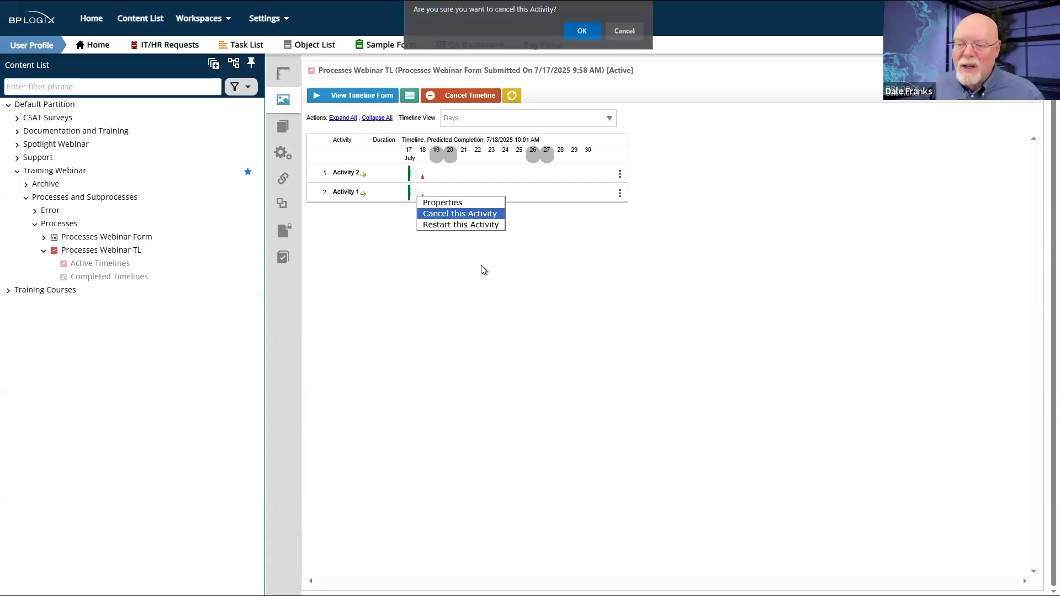
pyautogui.click(582, 31)
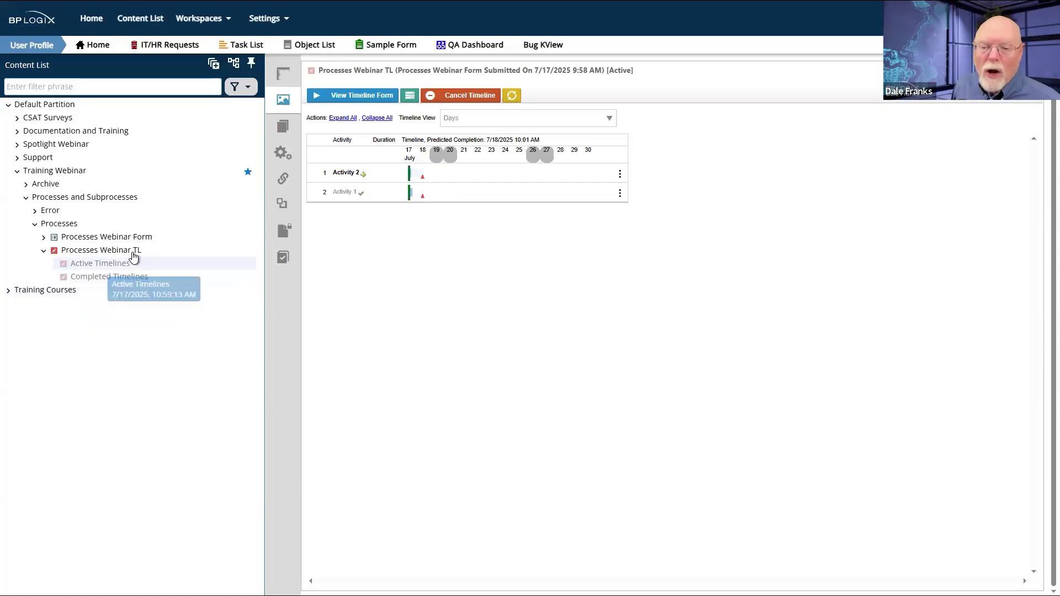
# - Remove the leftover Activity 1 from the Processes Webinar TL timeline definition and save the timeline
pyautogui.click(133, 255)
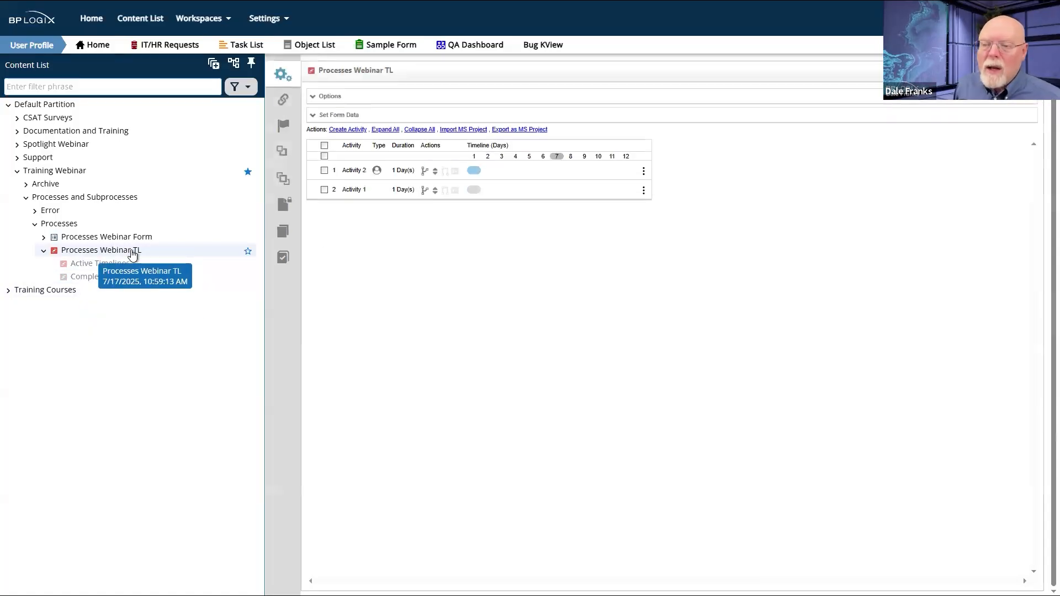
pyautogui.click(325, 190)
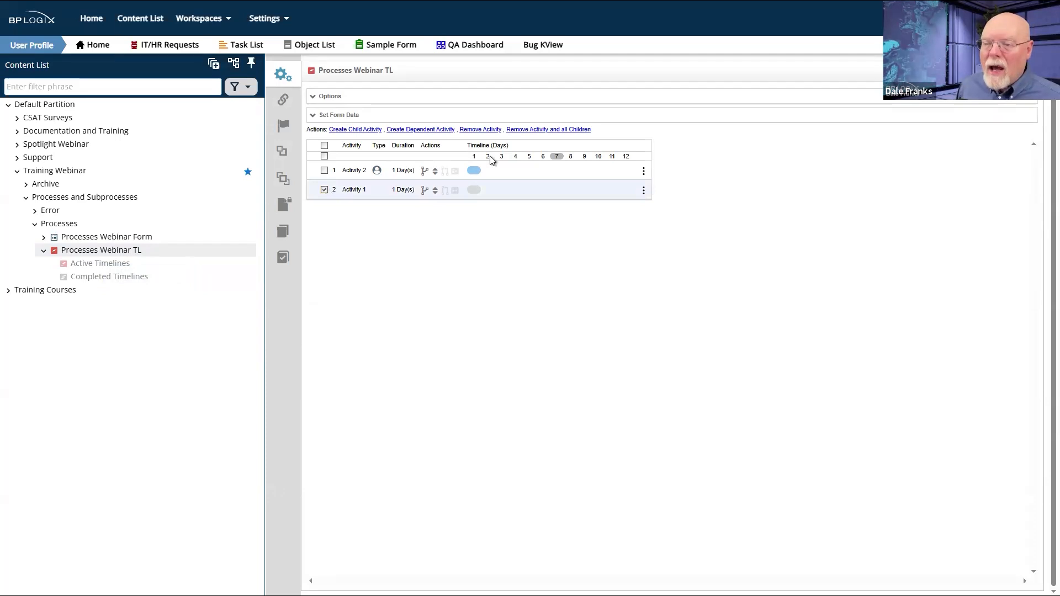
pyautogui.click(493, 135)
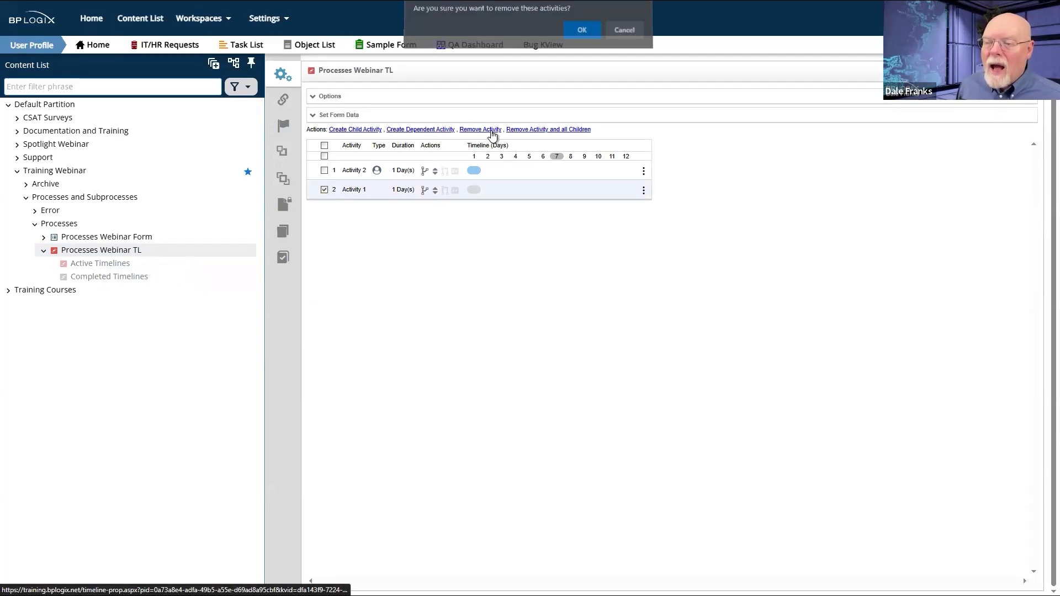
pyautogui.click(594, 35)
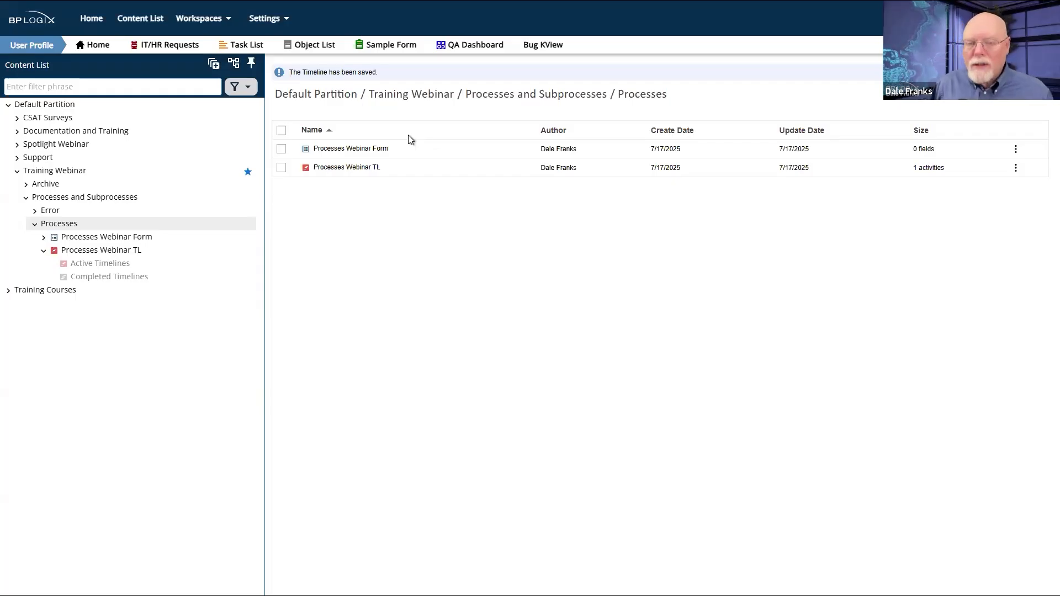
# - Check the Processes Webinar TL definition and its completed timelines, and cancel both of its active timeline instances
pyautogui.click(370, 169)
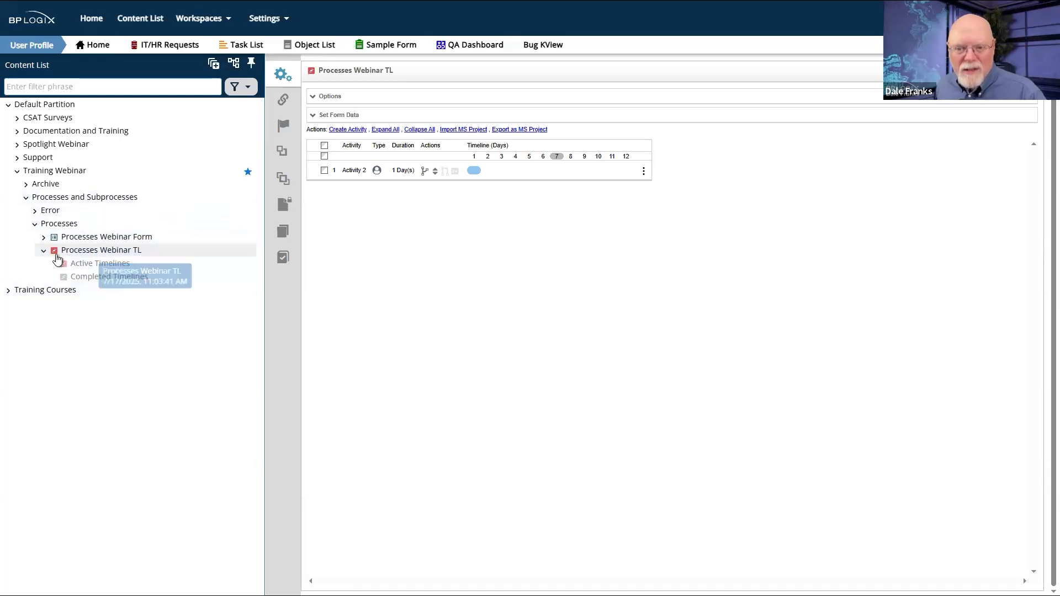
pyautogui.click(99, 279)
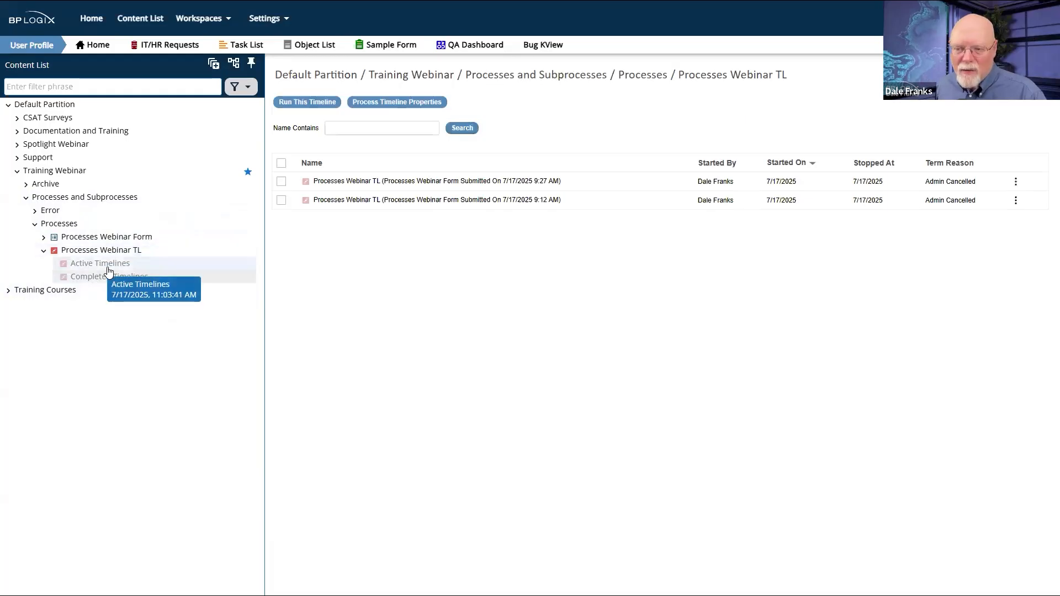
pyautogui.click(99, 267)
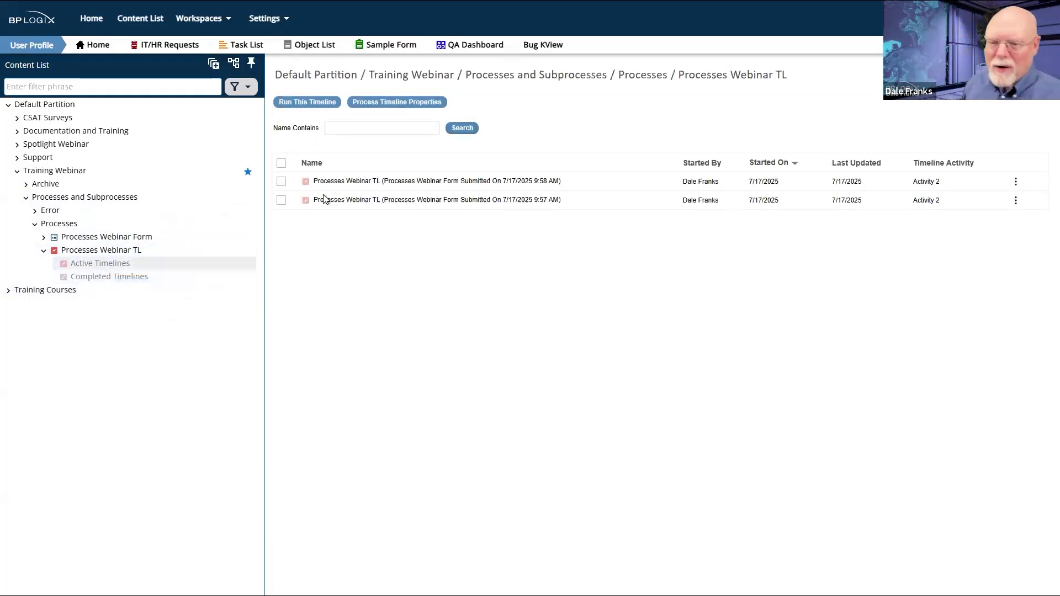
pyautogui.click(280, 183)
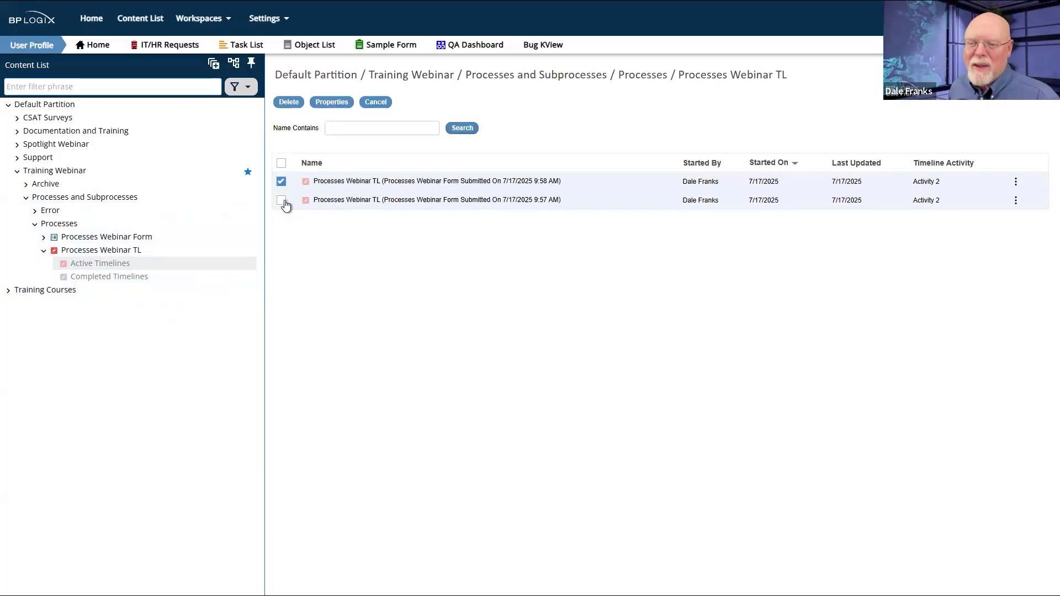
pyautogui.click(281, 201)
pyautogui.click(335, 106)
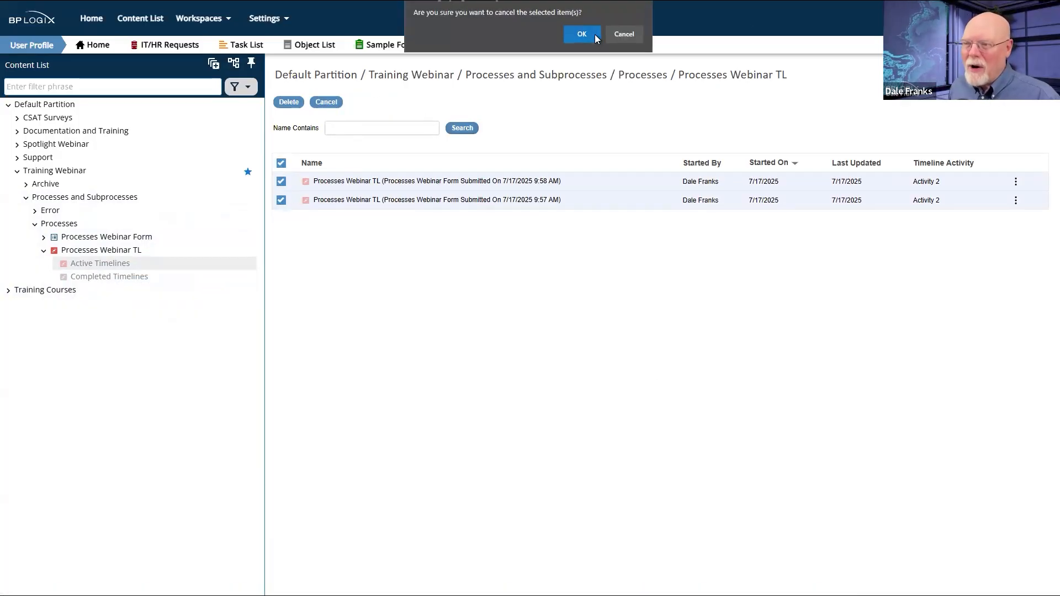
pyautogui.click(595, 34)
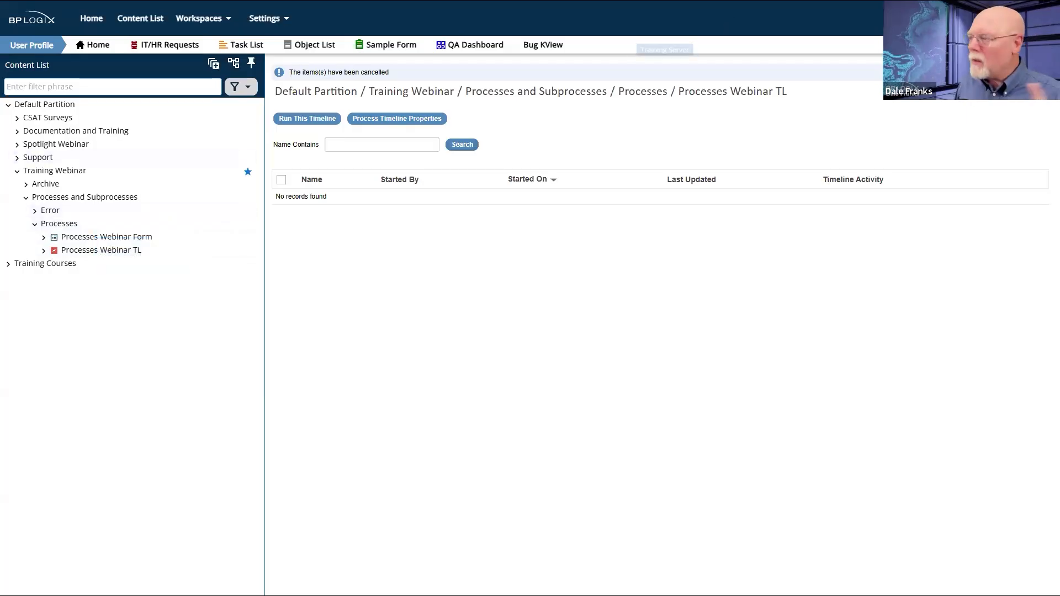
# - Create a new application named Subprocesses from the Webinar starter in the Processes and Subprocesses folder
pyautogui.click(73, 198)
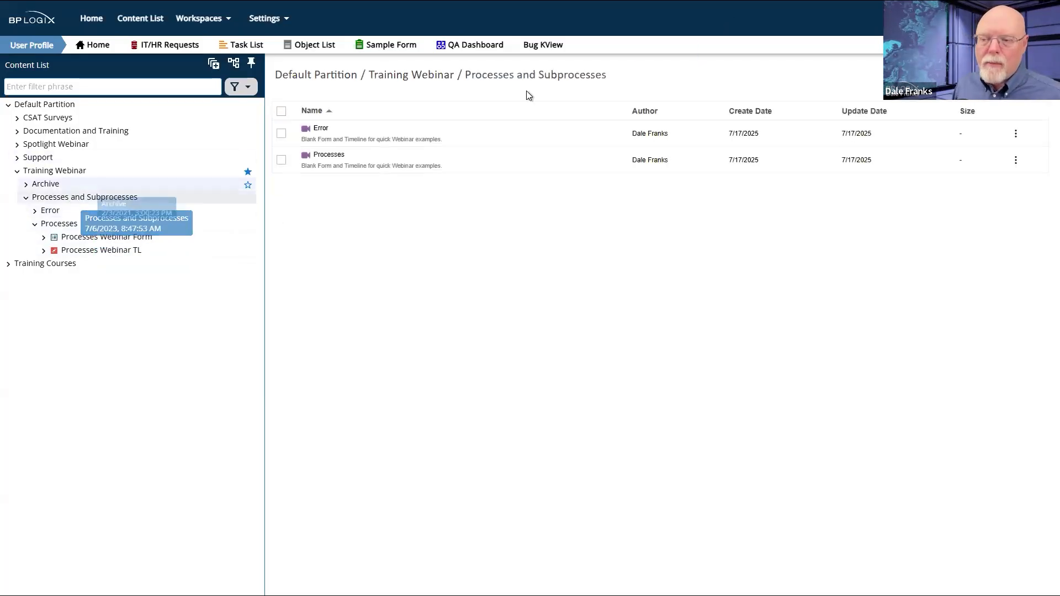
pyautogui.click(1018, 76)
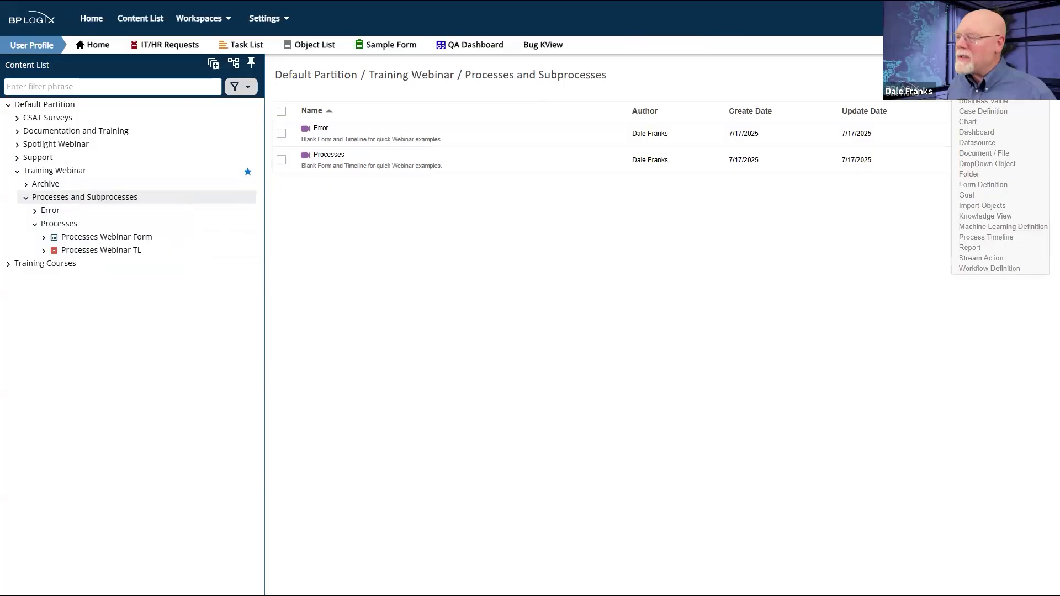
pyautogui.click(983, 80)
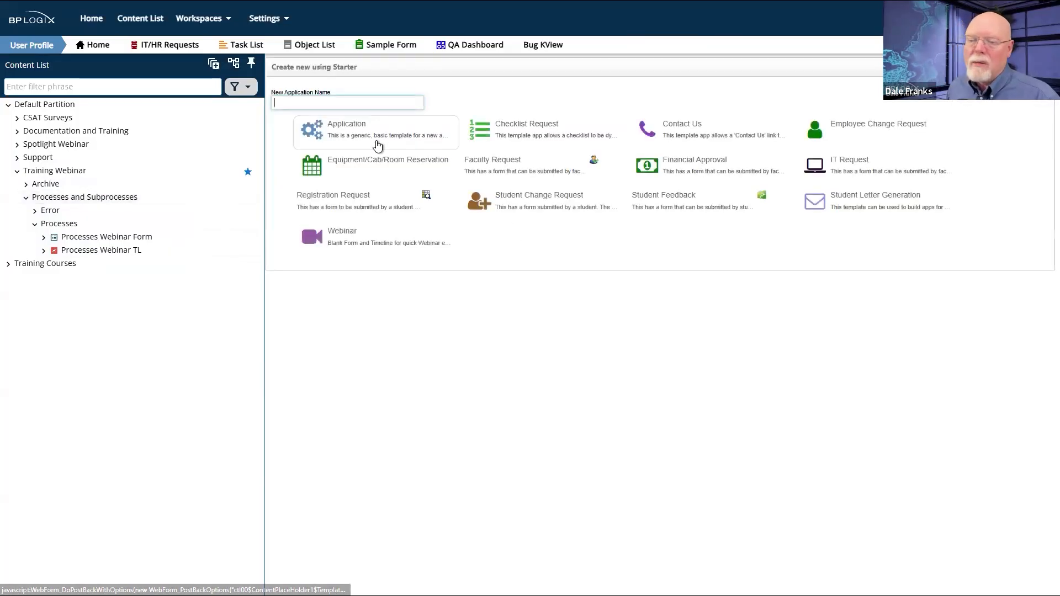
pyautogui.click(348, 242)
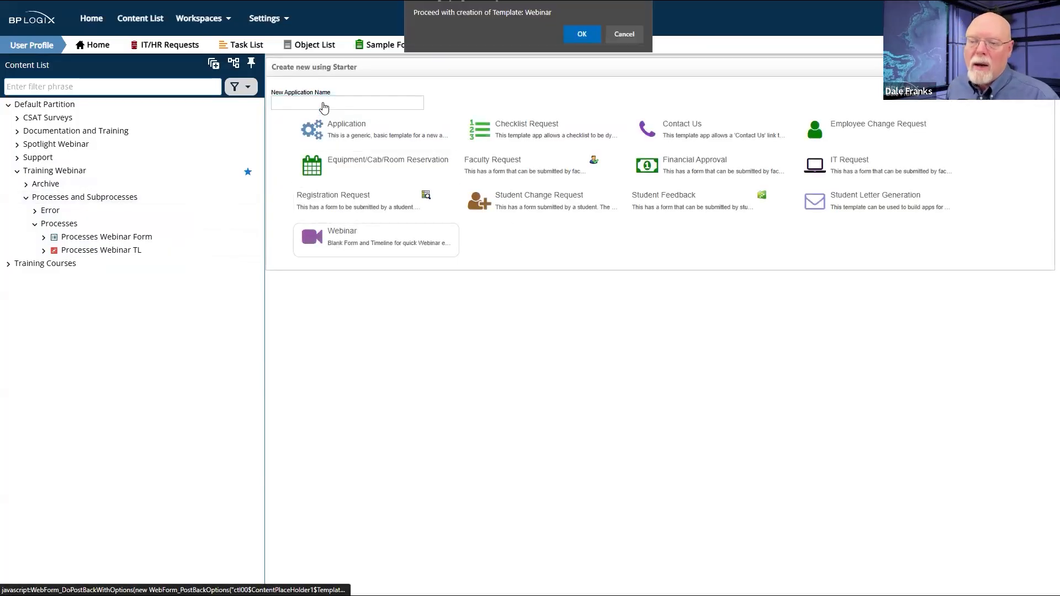
pyautogui.click(624, 34)
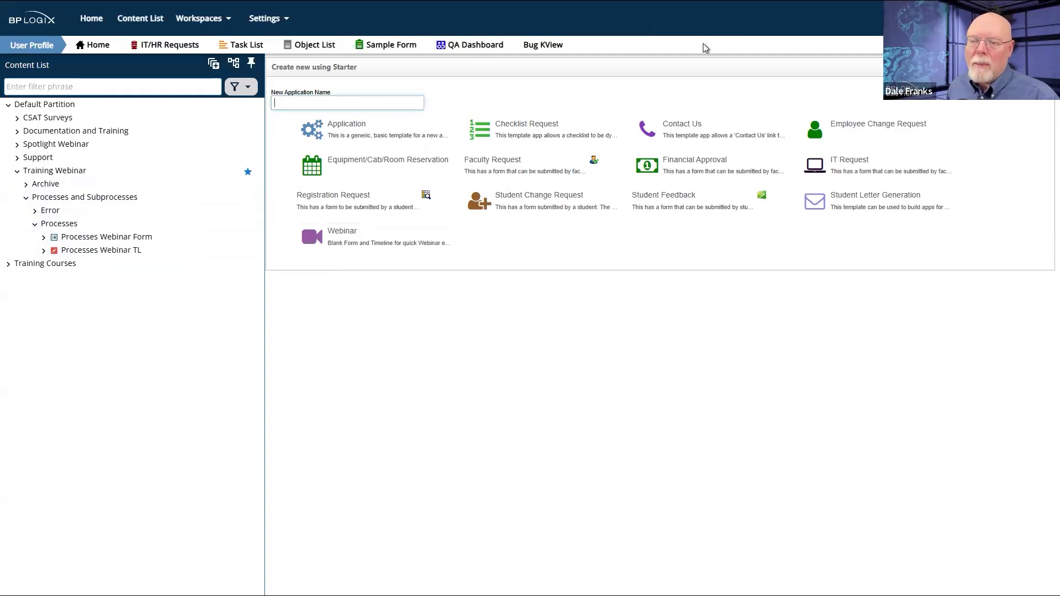
pyautogui.write('Subprocesses')
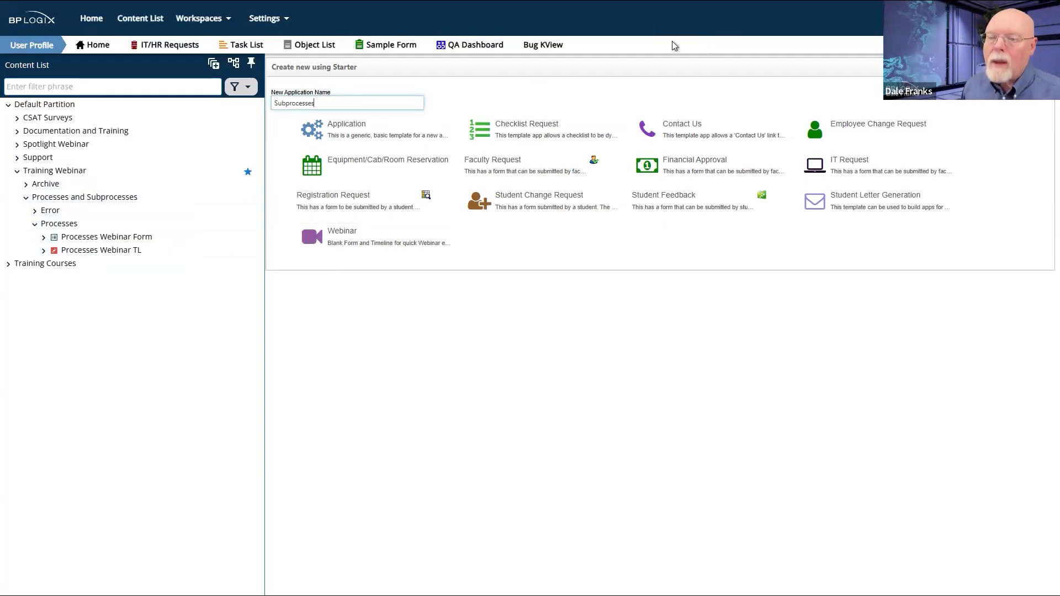
pyautogui.click(313, 247)
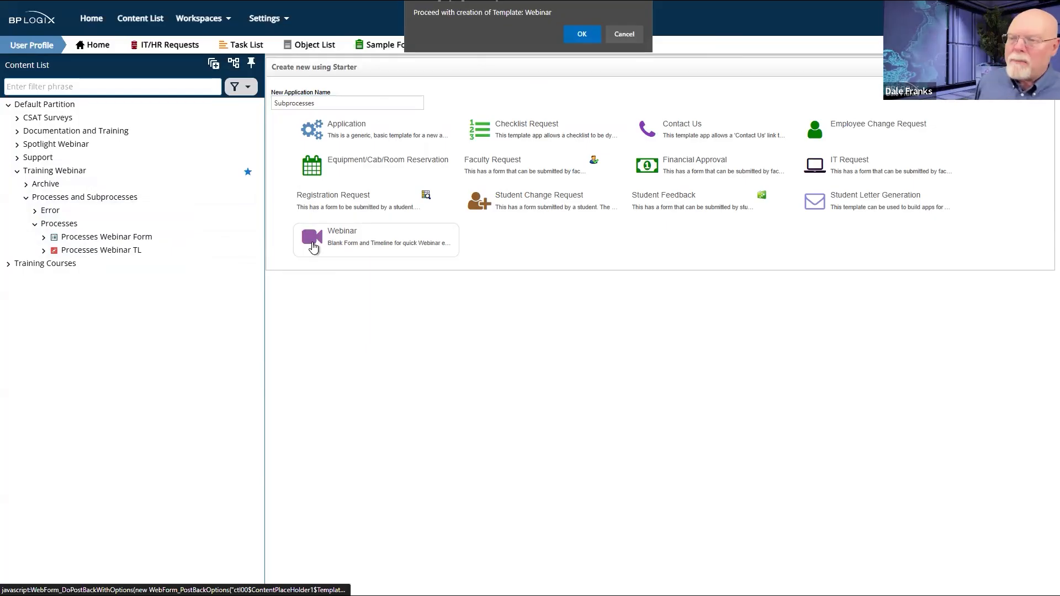
pyautogui.click(585, 41)
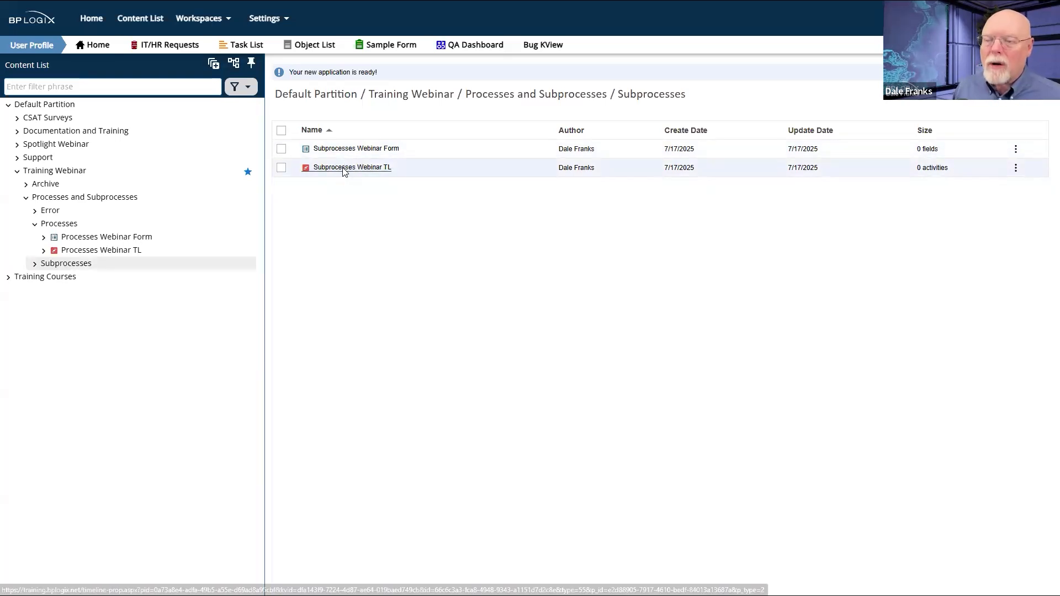
# - In the Subprocesses Webinar TL definition, rename Activity 1 to Loop and set its activity type to Parent
pyautogui.click(344, 168)
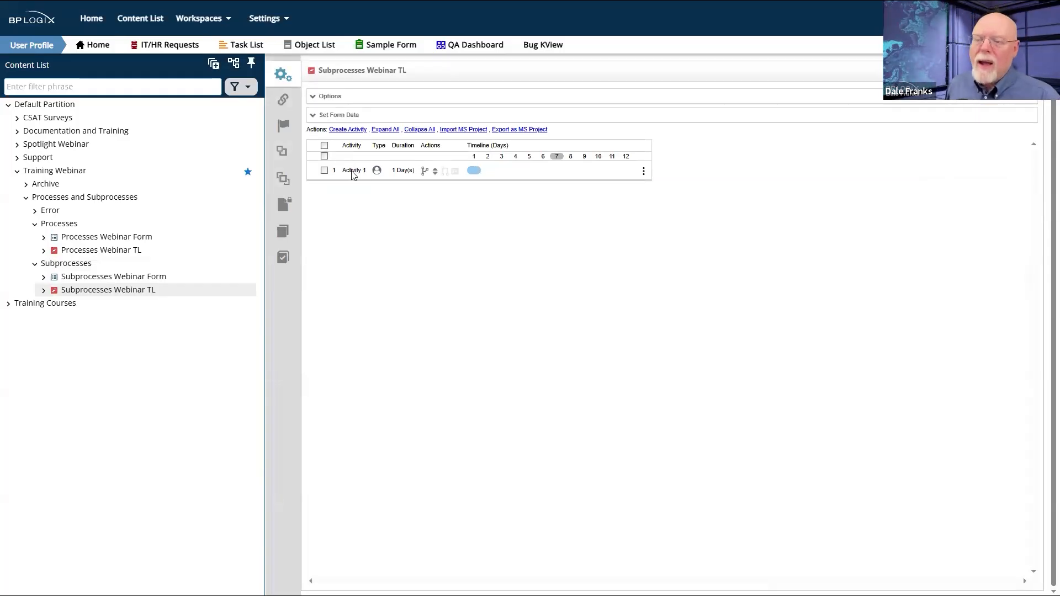
pyautogui.click(353, 173)
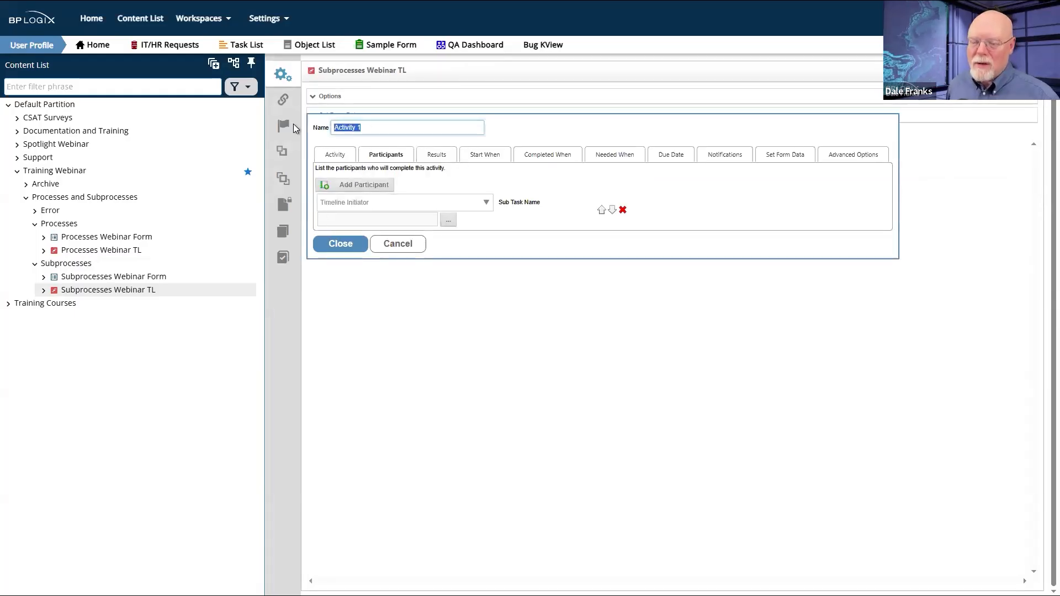
pyautogui.write('Loop')
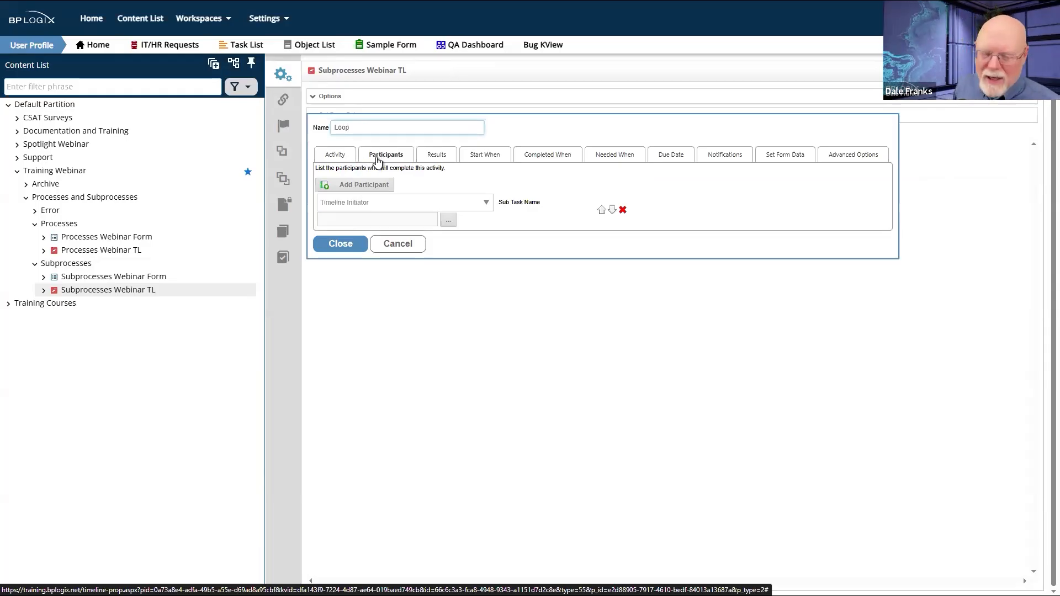
pyautogui.click(348, 160)
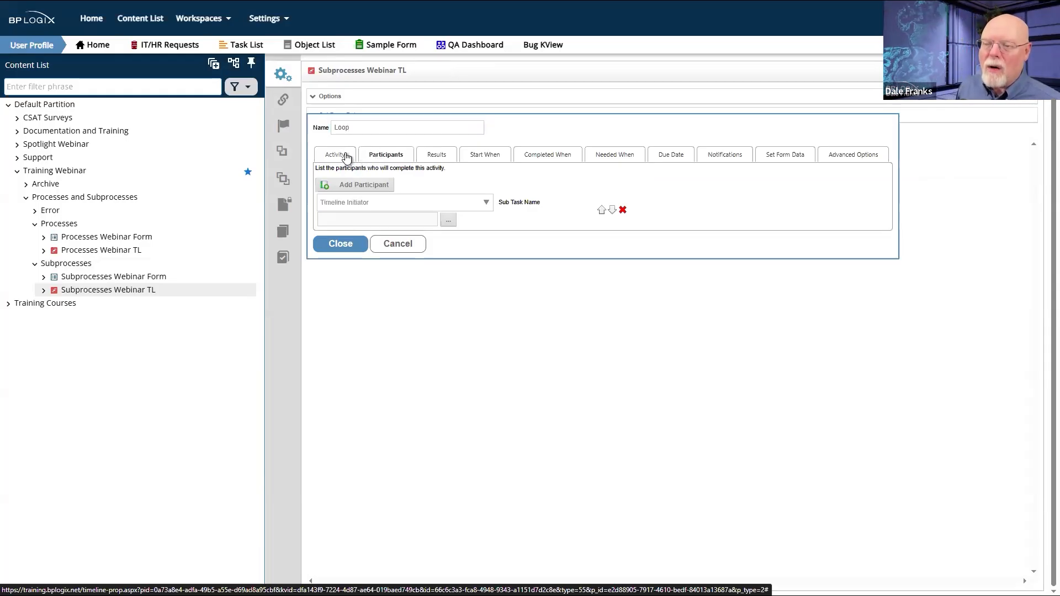
pyautogui.click(391, 180)
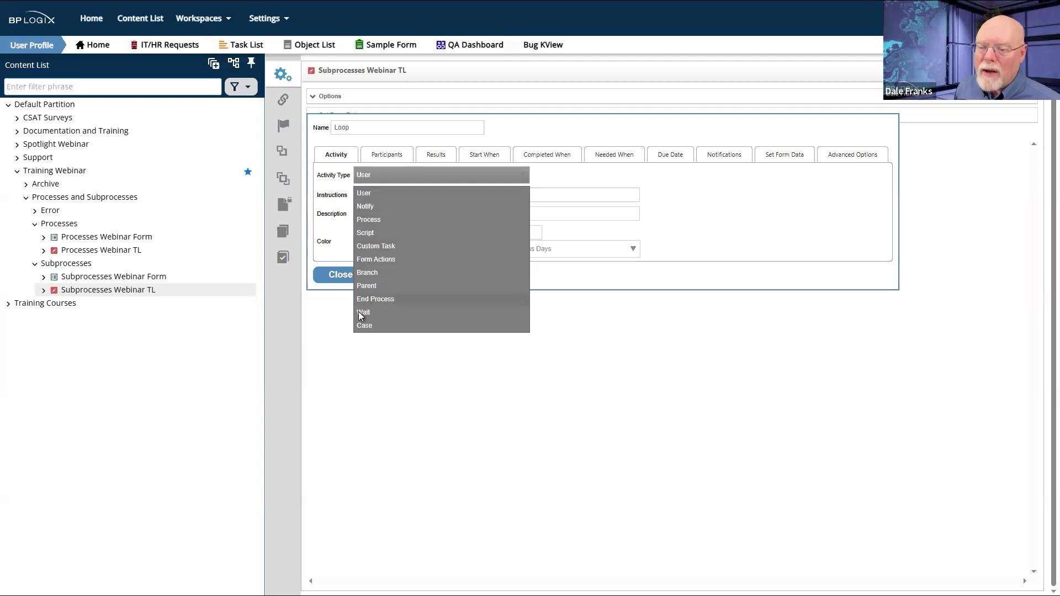
pyautogui.click(377, 285)
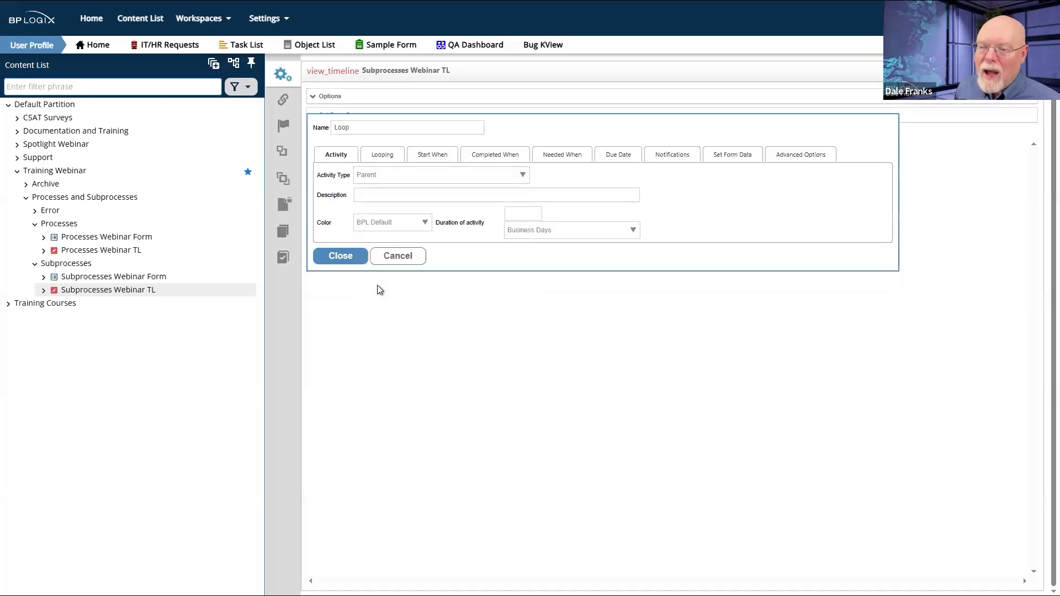
pyautogui.click(386, 156)
pyautogui.click(320, 267)
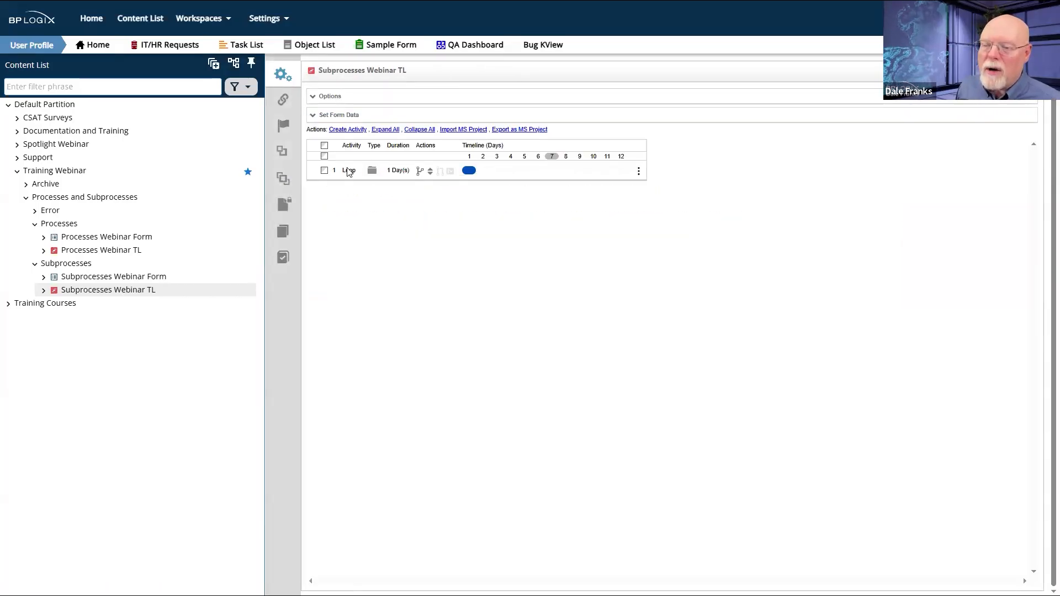
# - Add two new activities to the Subprocesses Webinar TL timeline and nest both directly under the Loop parent activity
pyautogui.click(325, 172)
pyautogui.click(365, 130)
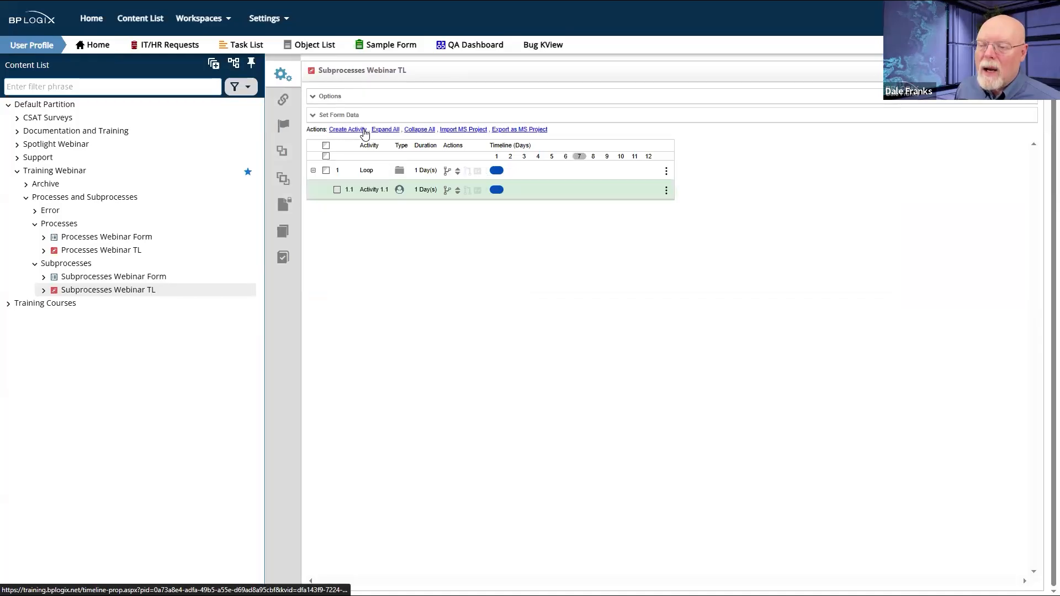
pyautogui.click(365, 130)
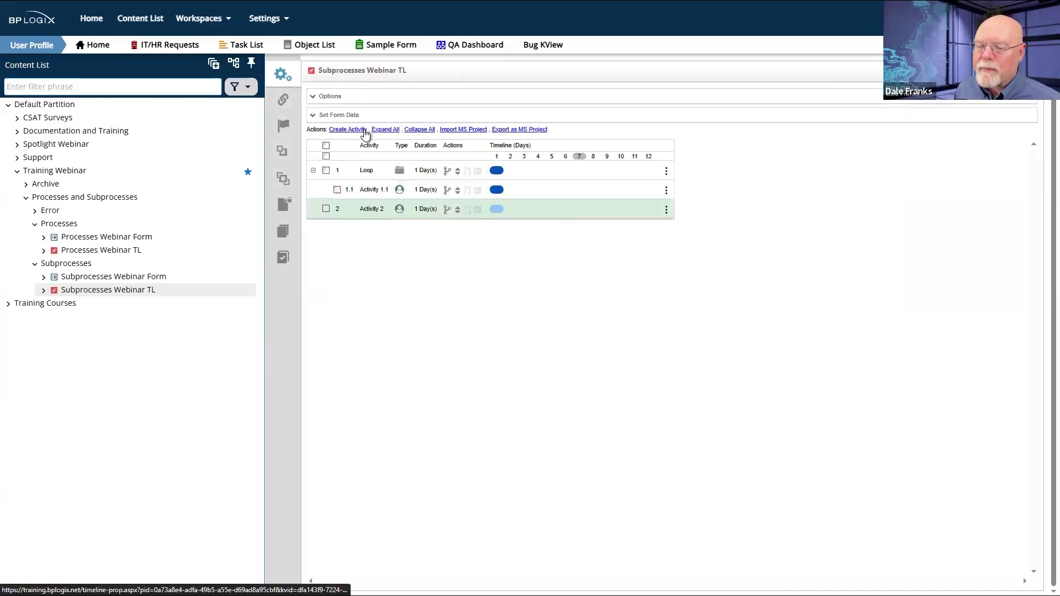
pyautogui.click(327, 208)
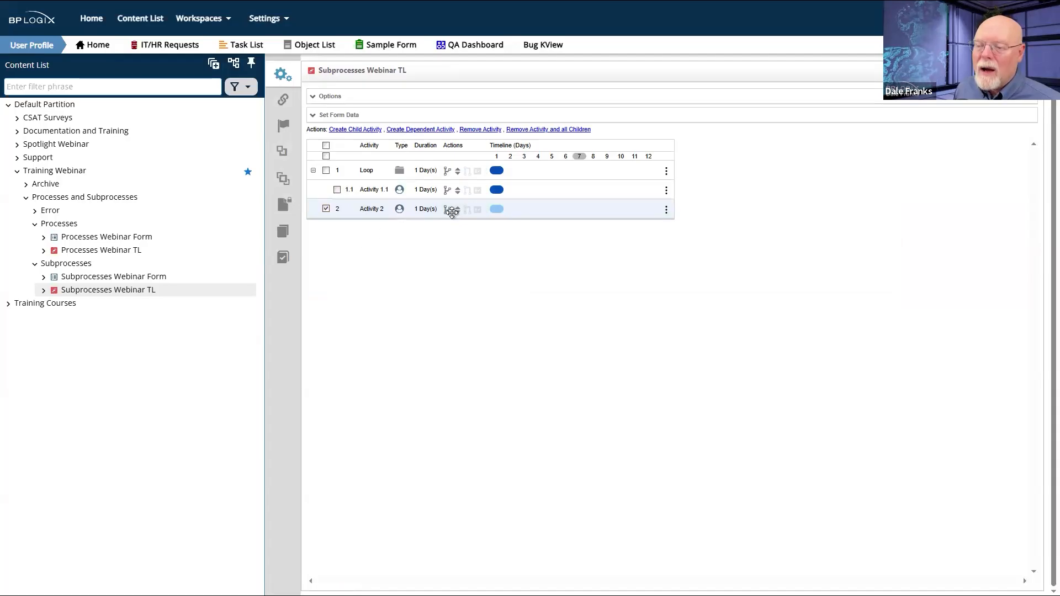
pyautogui.moveTo(452, 216); pyautogui.dragTo(447, 174)
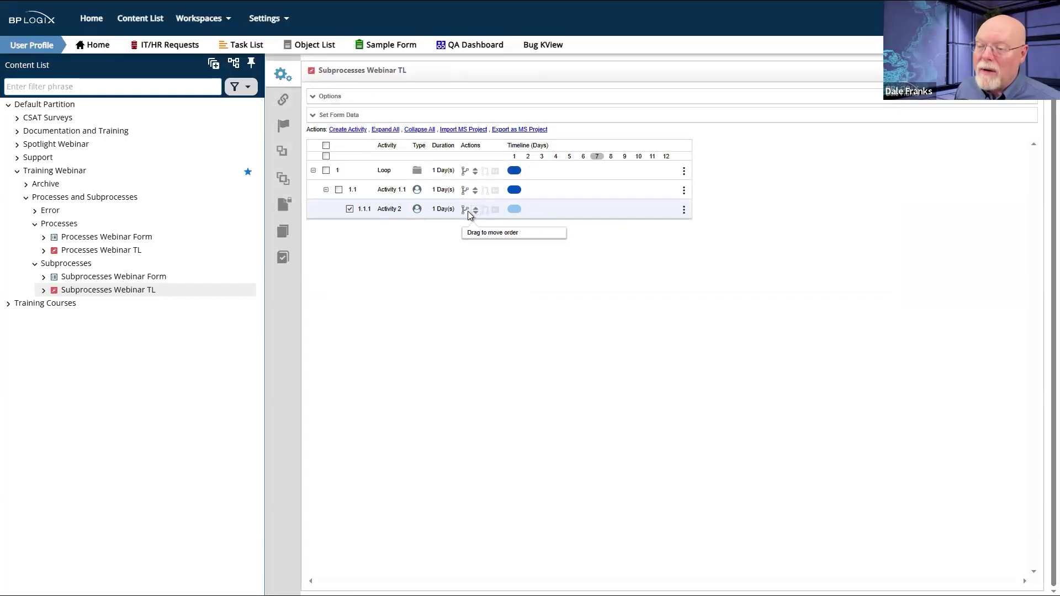
pyautogui.moveTo(441, 188); pyautogui.dragTo(435, 168)
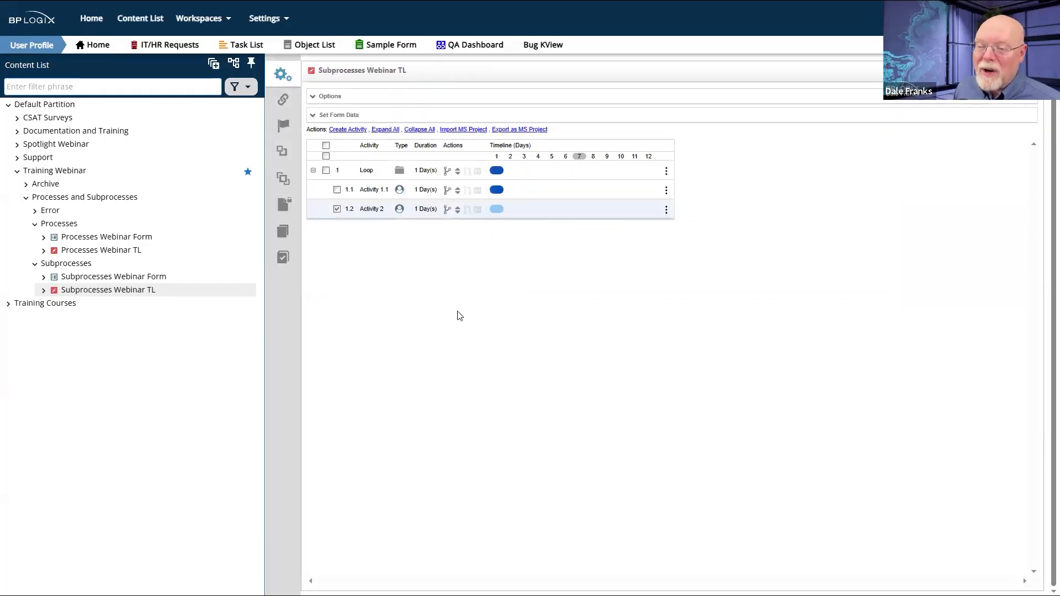
# - Rename Loop's first child activity to Invoke Process and make Activity 2 dependent on it
pyautogui.doubleClick(373, 190)
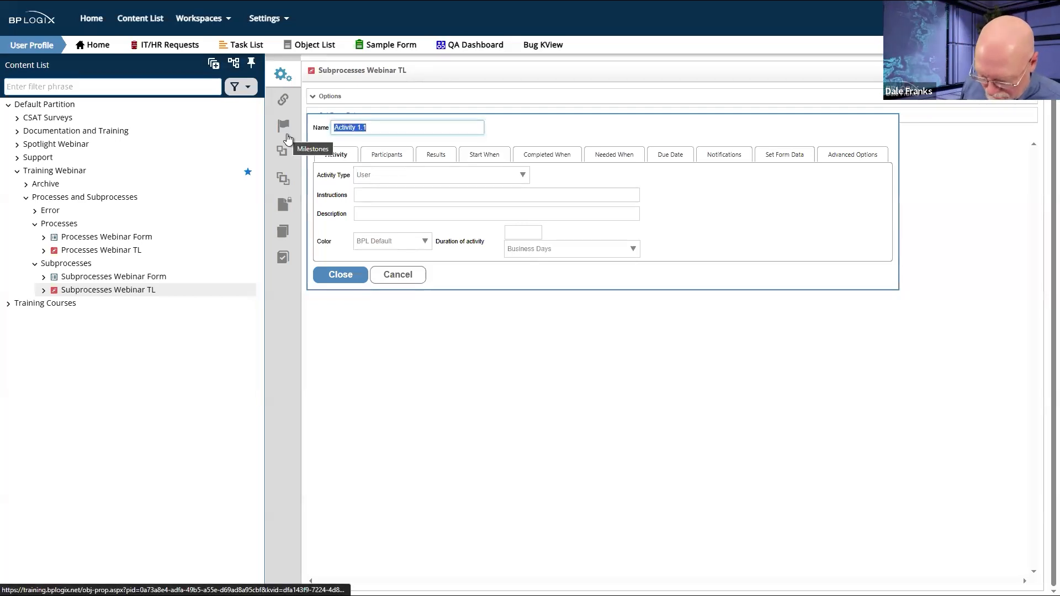
pyautogui.write('R')
pyautogui.write('In')
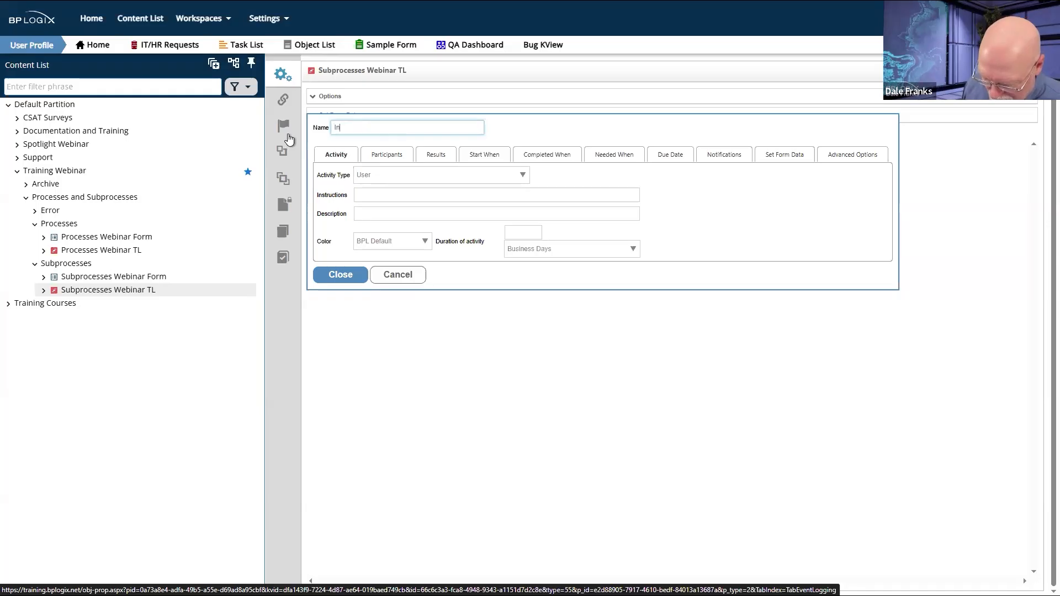
pyautogui.write('voke Processw')
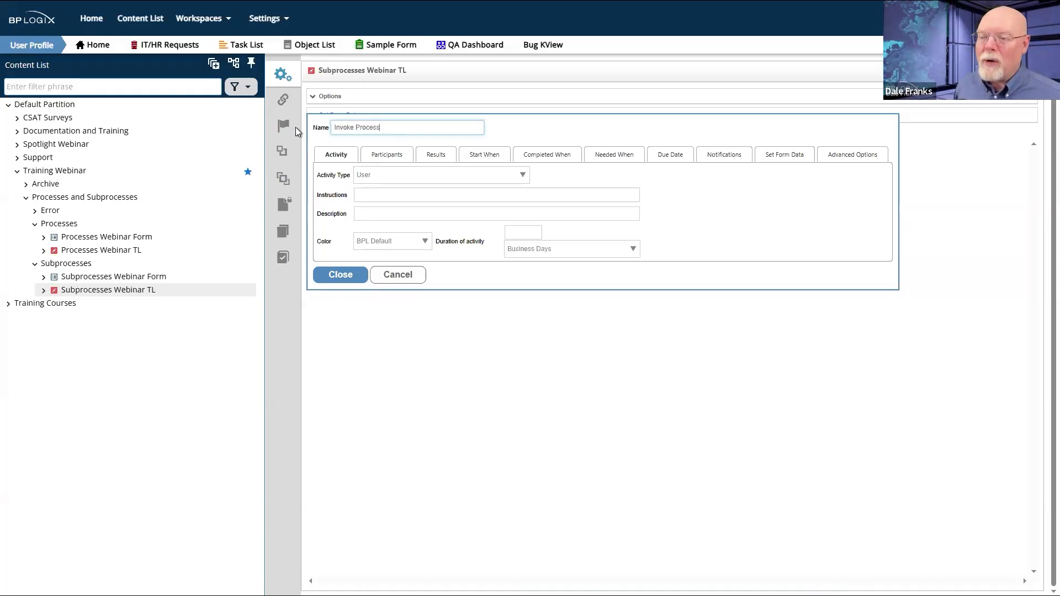
pyautogui.click(336, 276)
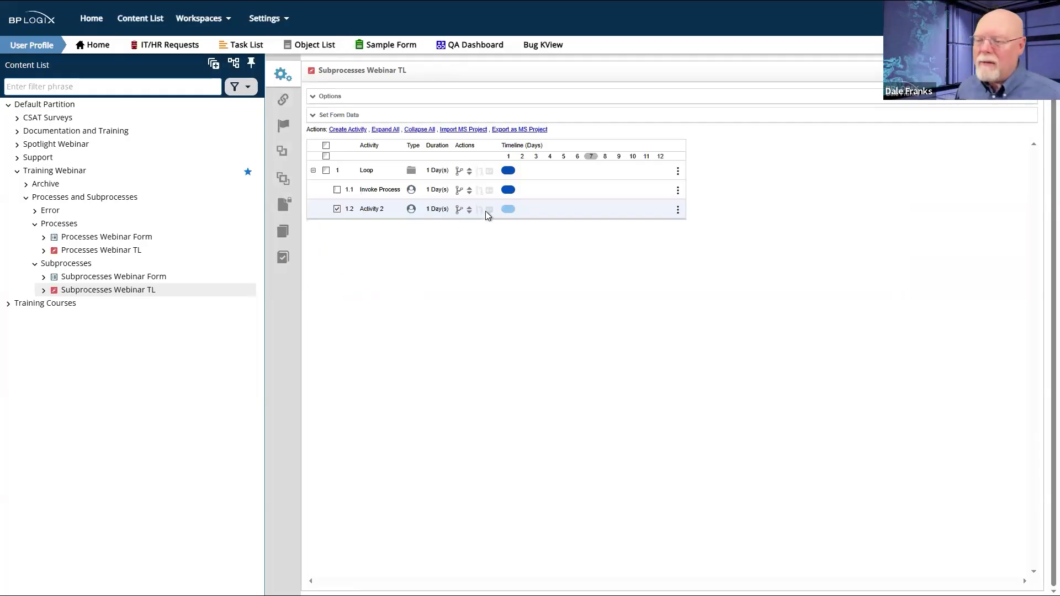
pyautogui.moveTo(484, 210); pyautogui.dragTo(495, 187)
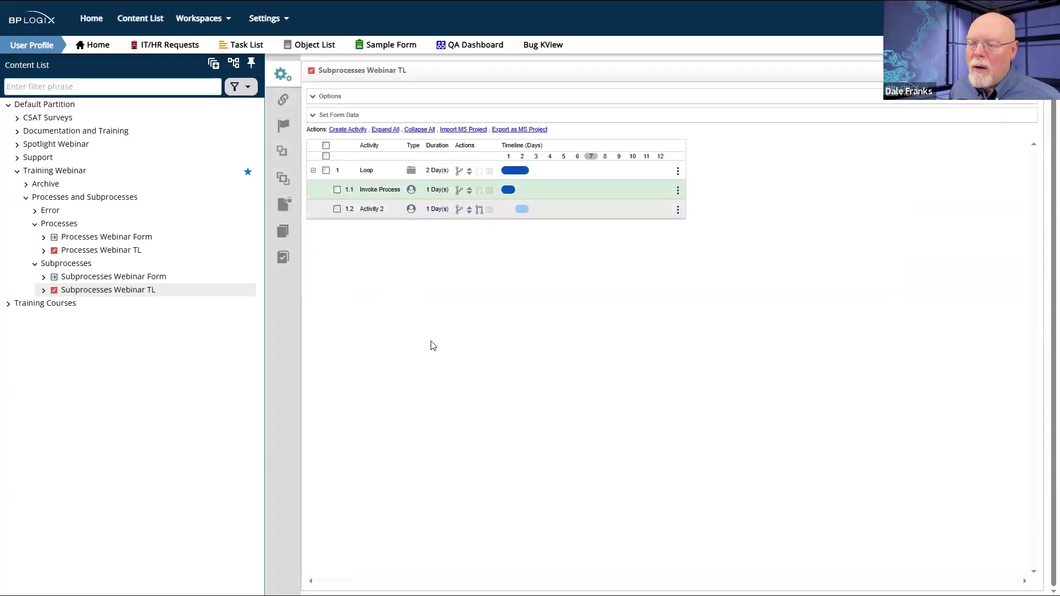
# - Set the Invoke Process activity's type to Process and open its subprocess settings
pyautogui.click(384, 191)
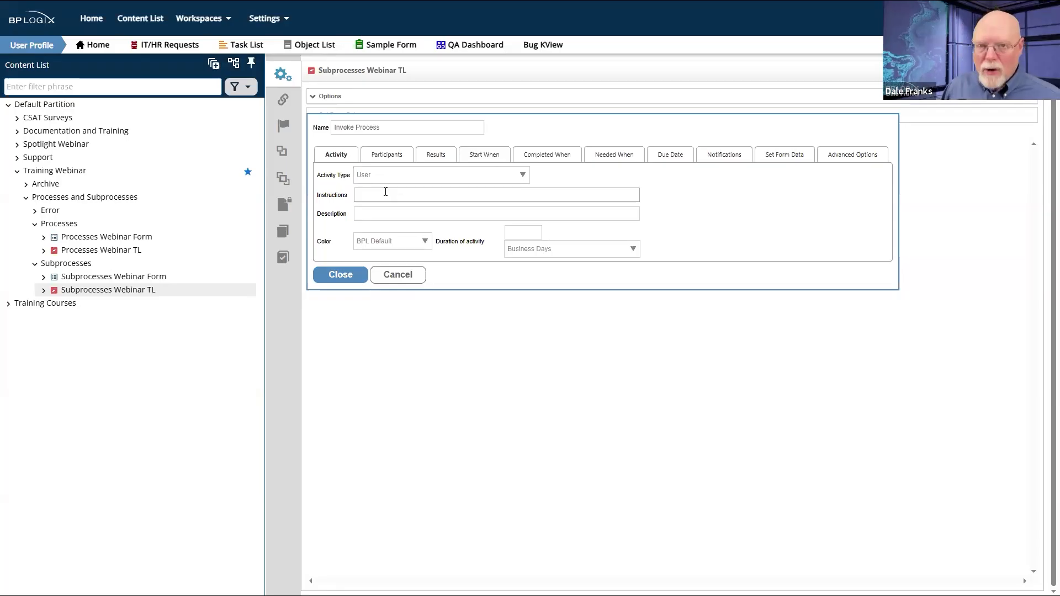
pyautogui.click(417, 179)
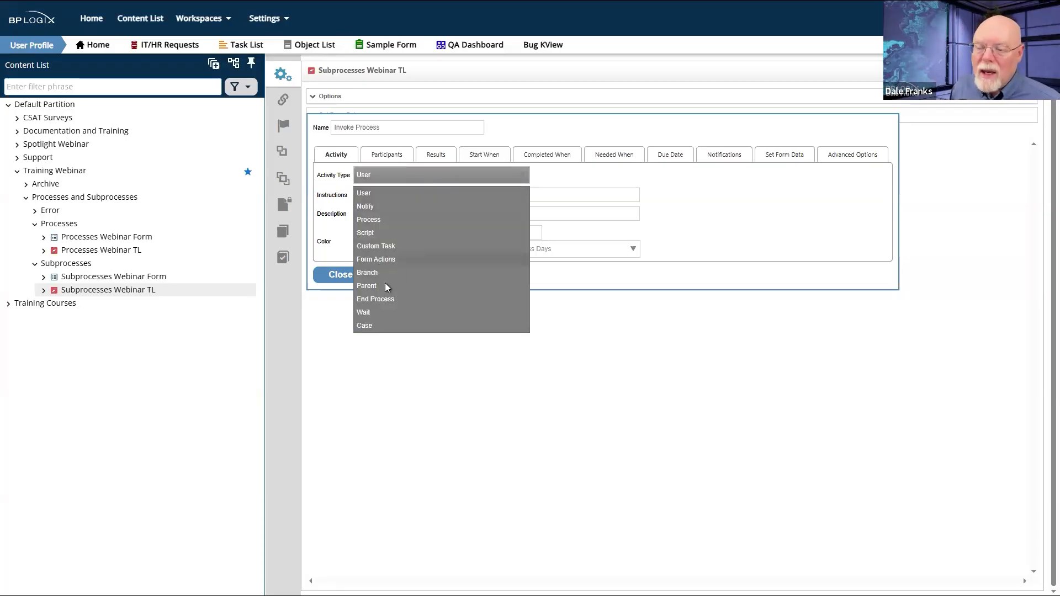
pyautogui.click(390, 220)
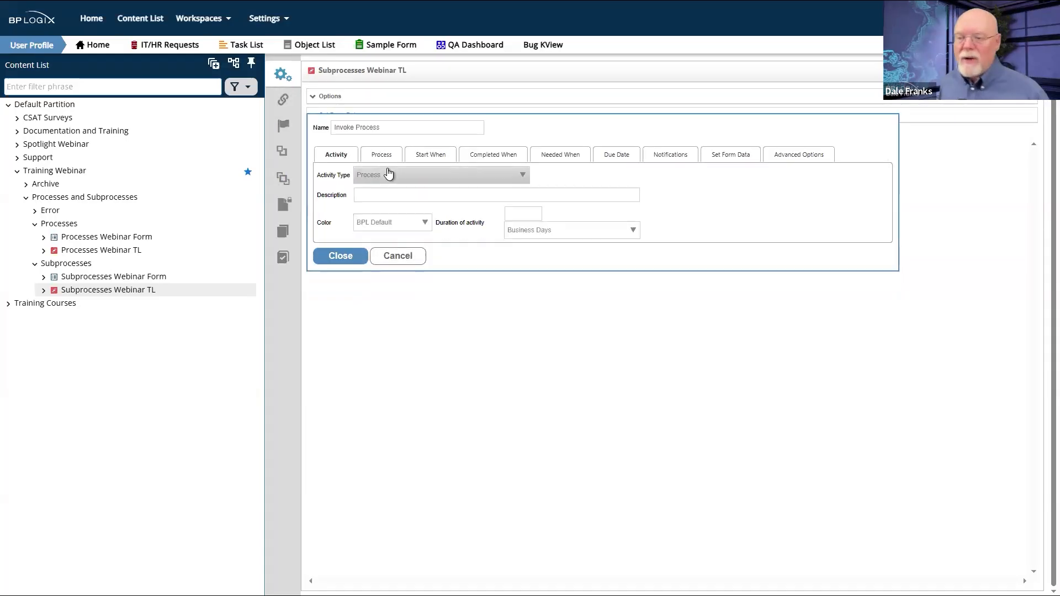
pyautogui.click(387, 156)
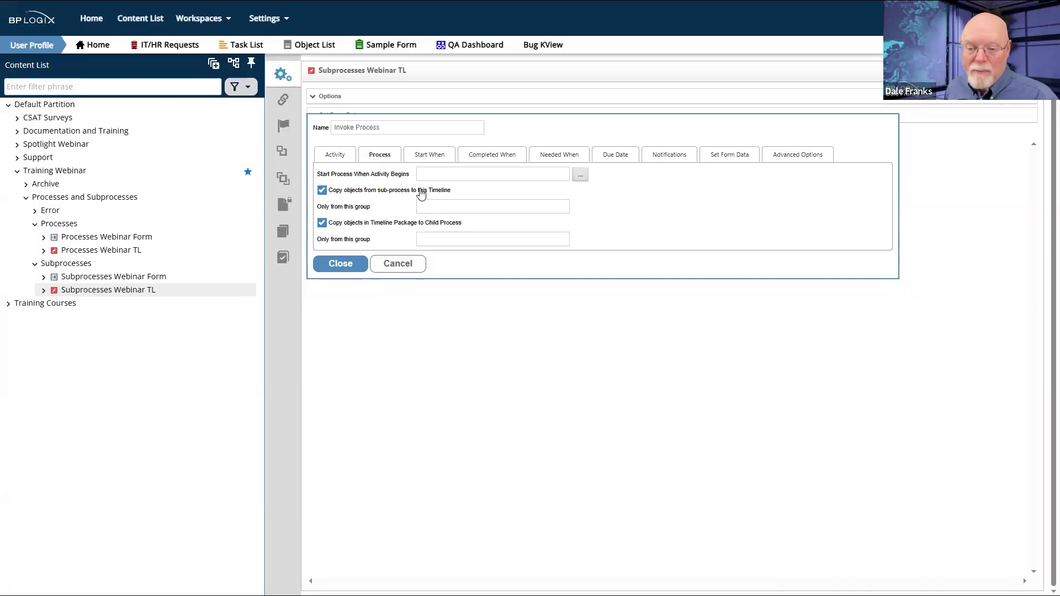
# - Leave the Subprocesses Webinar TL definition without saving and open the Subprocesses folder
pyautogui.click(73, 267)
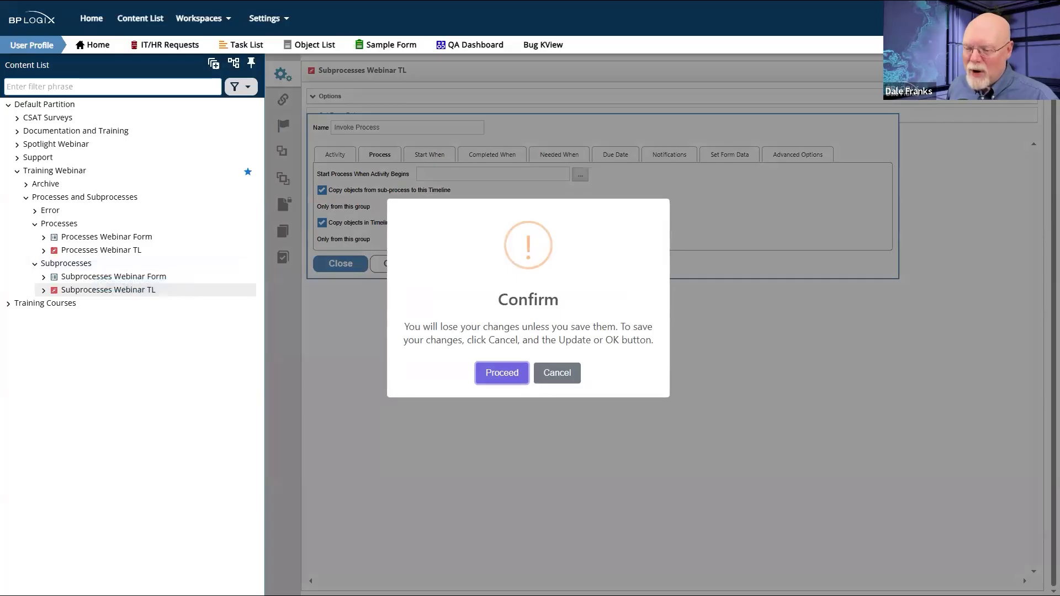
pyautogui.click(508, 371)
pyautogui.click(582, 34)
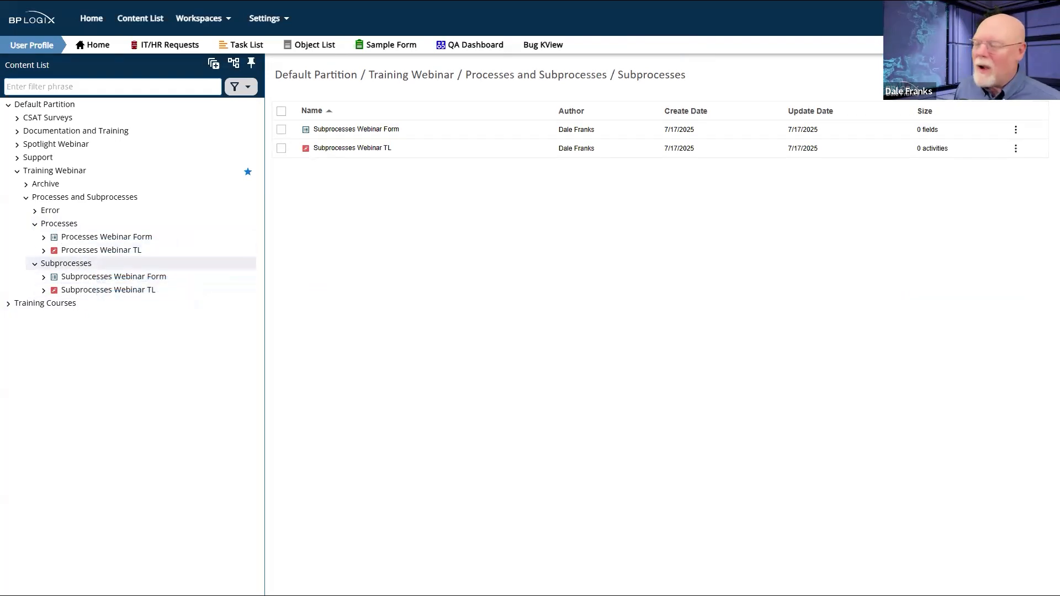
pyautogui.moveTo(1000, 76)
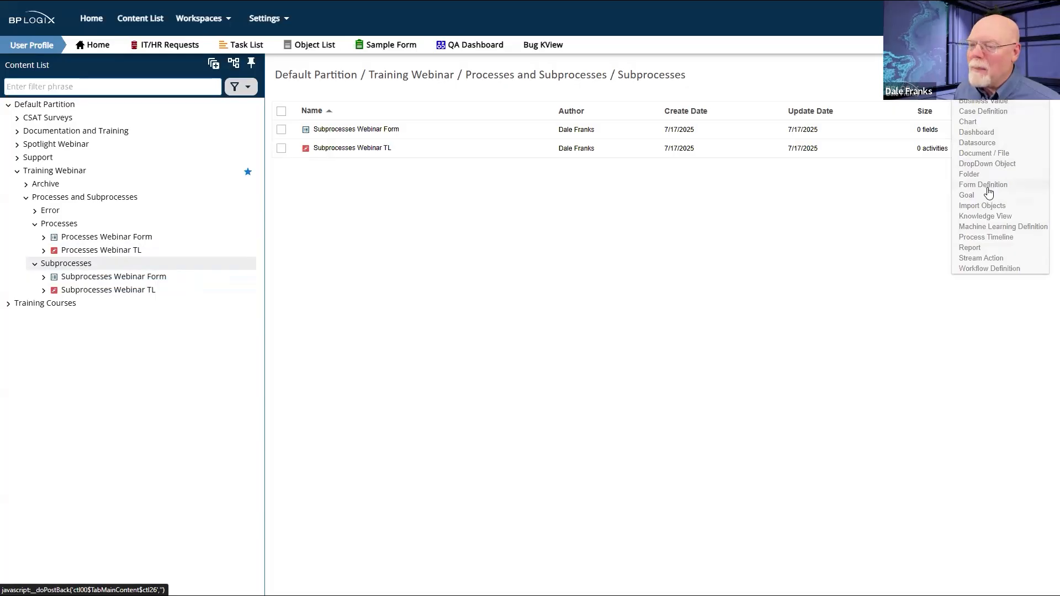
pyautogui.click(1009, 237)
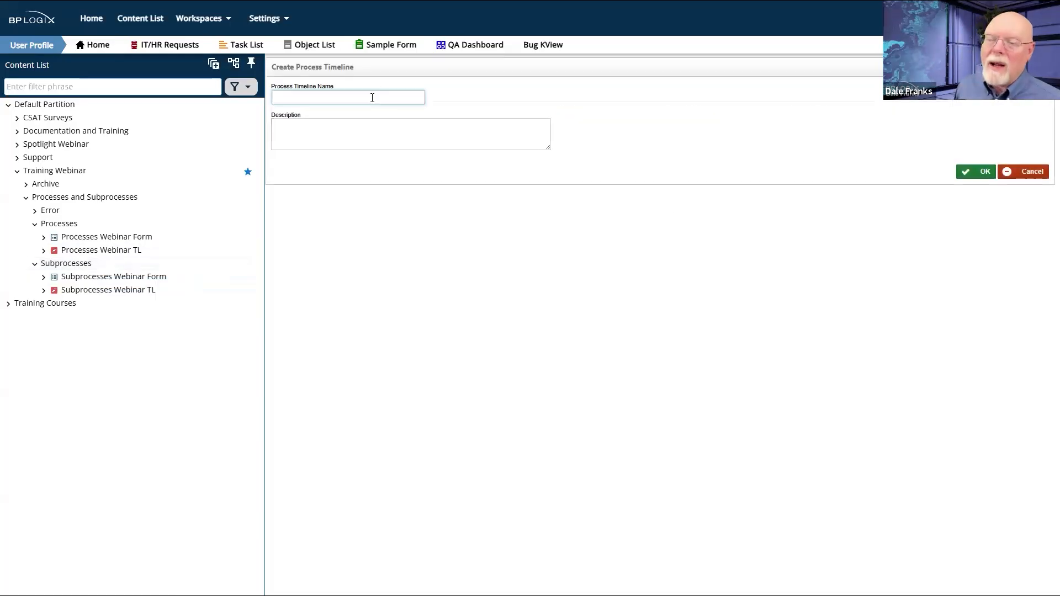
pyautogui.click(373, 99)
pyautogui.click(1024, 171)
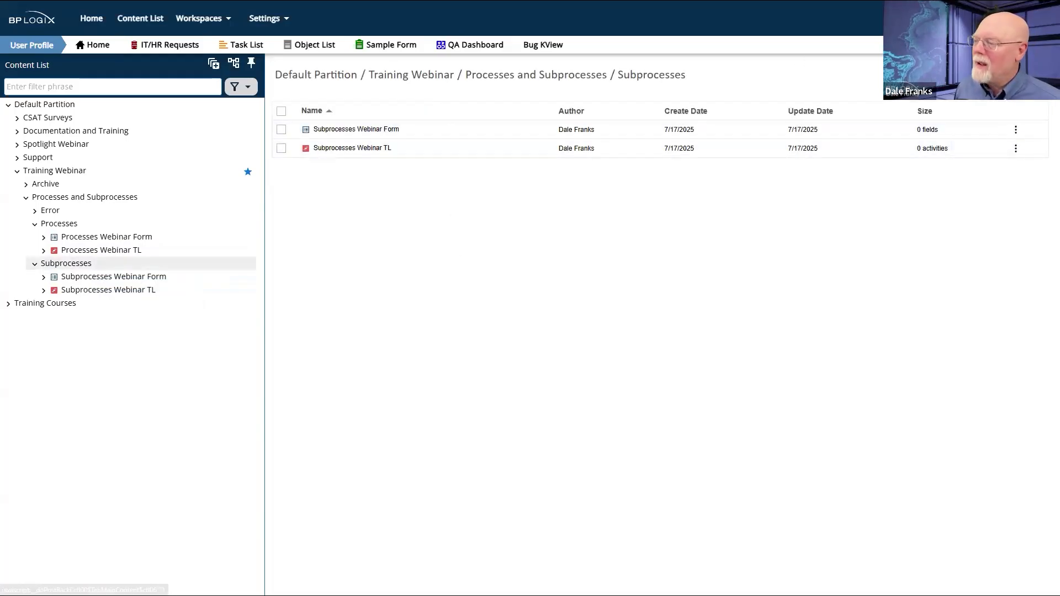
# - Create a new application named Second Process from the Webinar starter in the Subprocesses folder
pyautogui.moveTo(1000, 75)
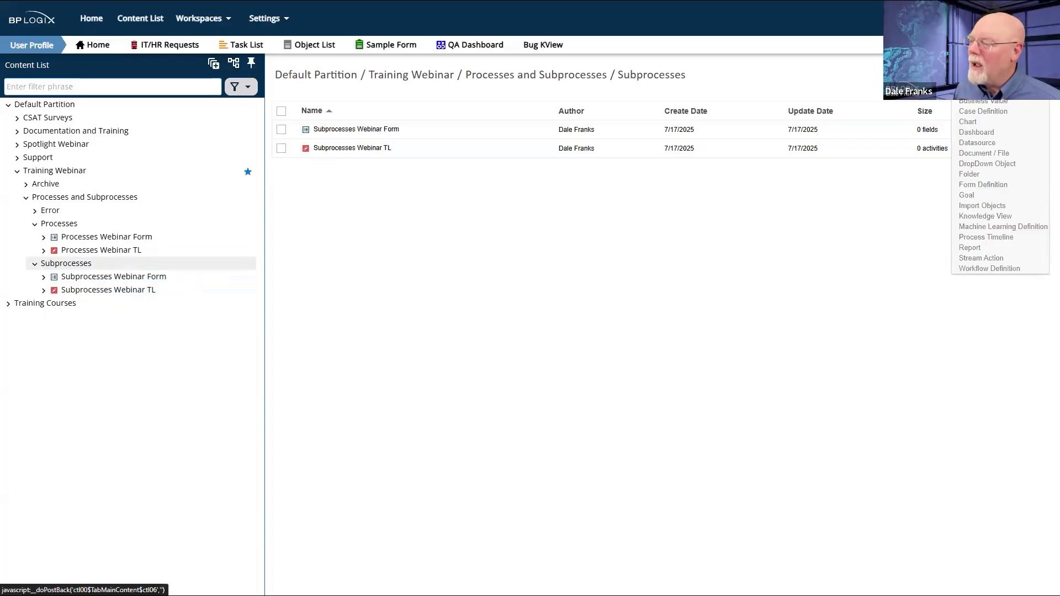
pyautogui.click(983, 90)
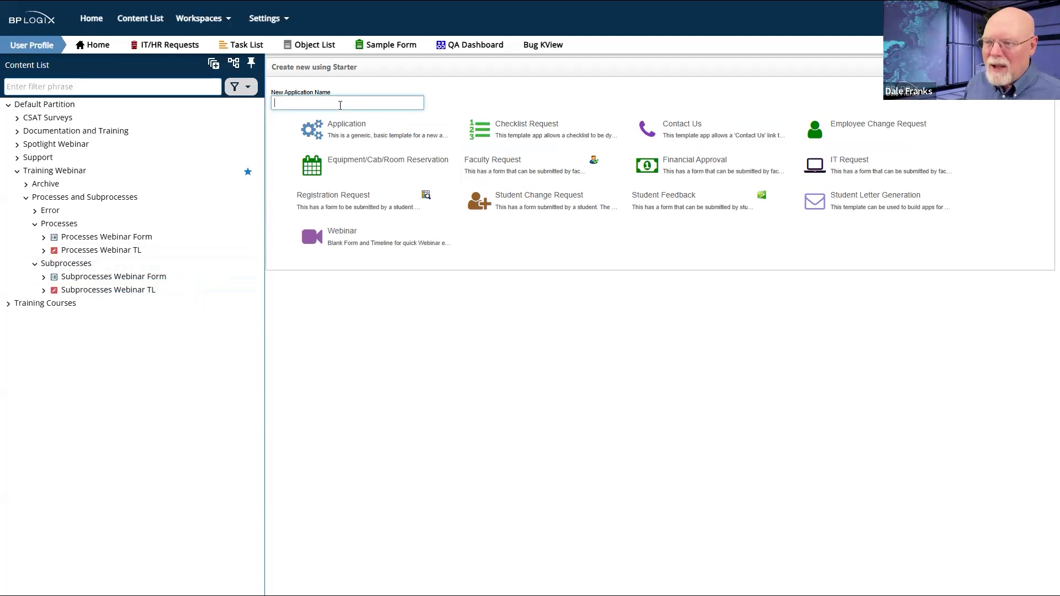
pyautogui.click(341, 105)
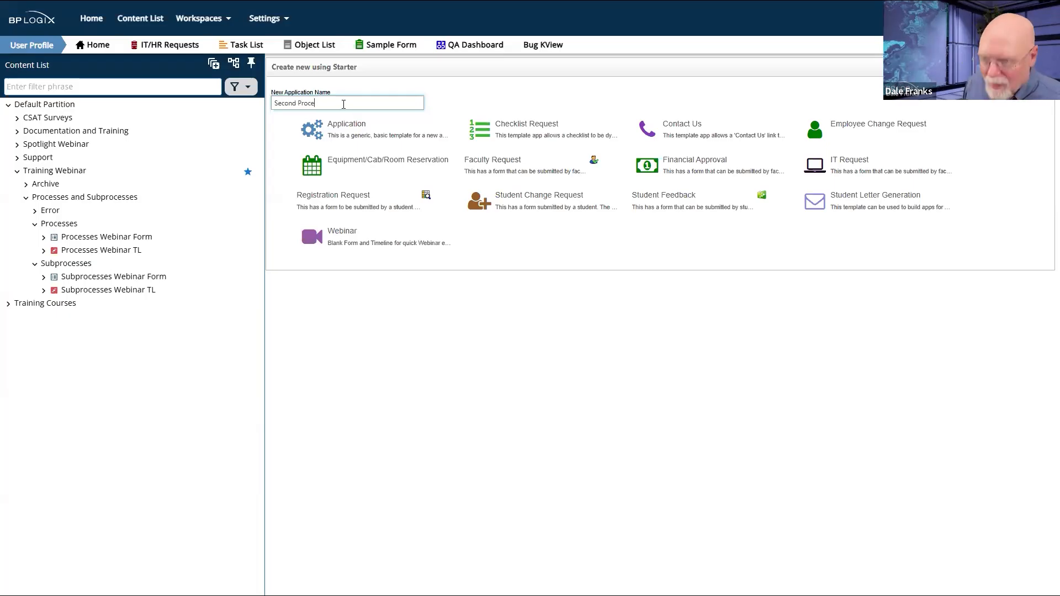
pyautogui.write('ss')
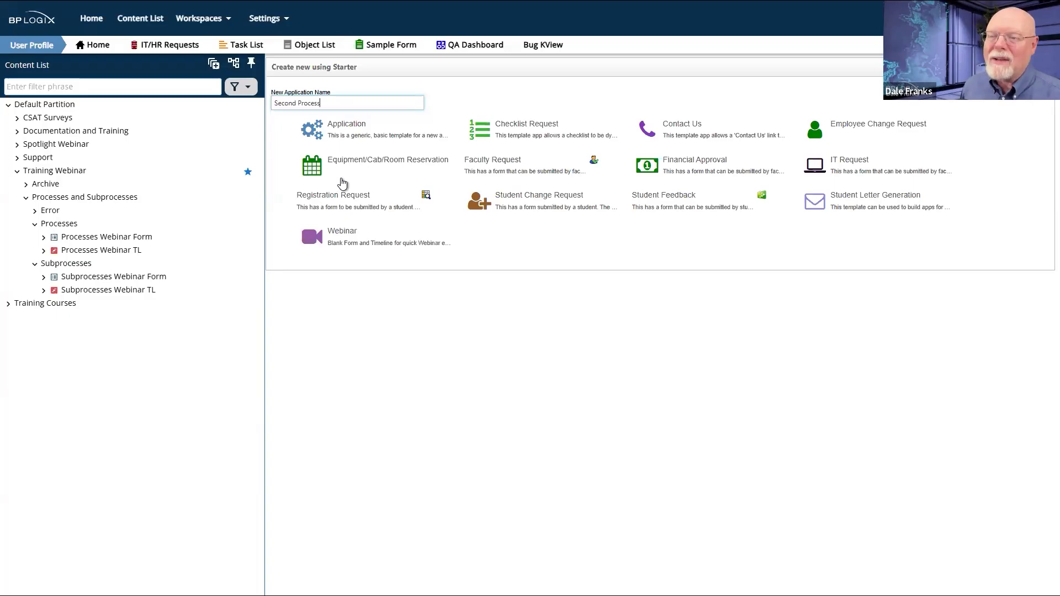
pyautogui.click(351, 234)
pyautogui.click(580, 34)
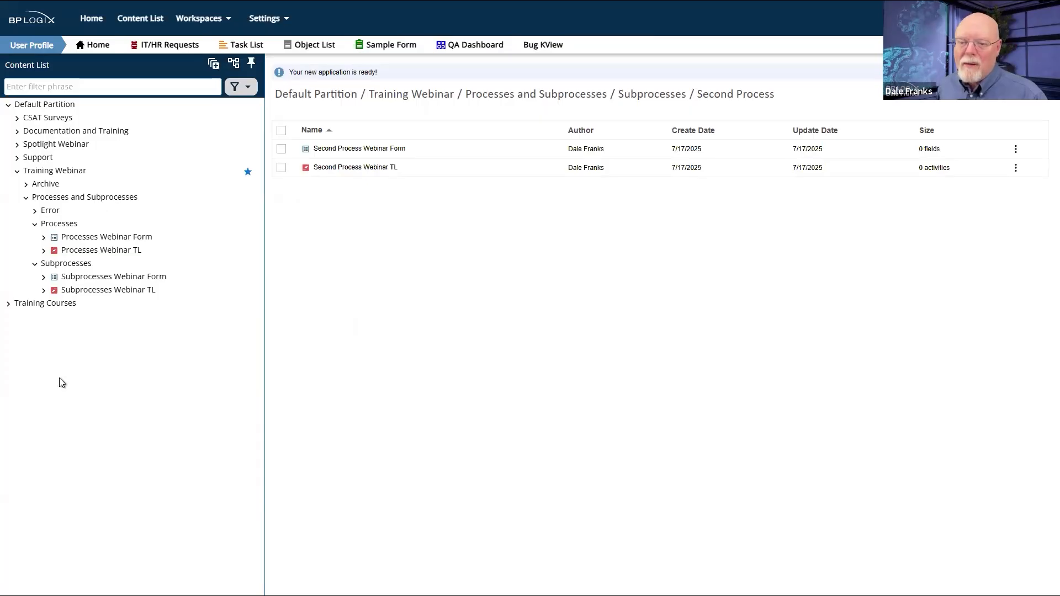
# - Delete the Second Process application from the Subprocesses folder and confirm the removal
pyautogui.click(62, 224)
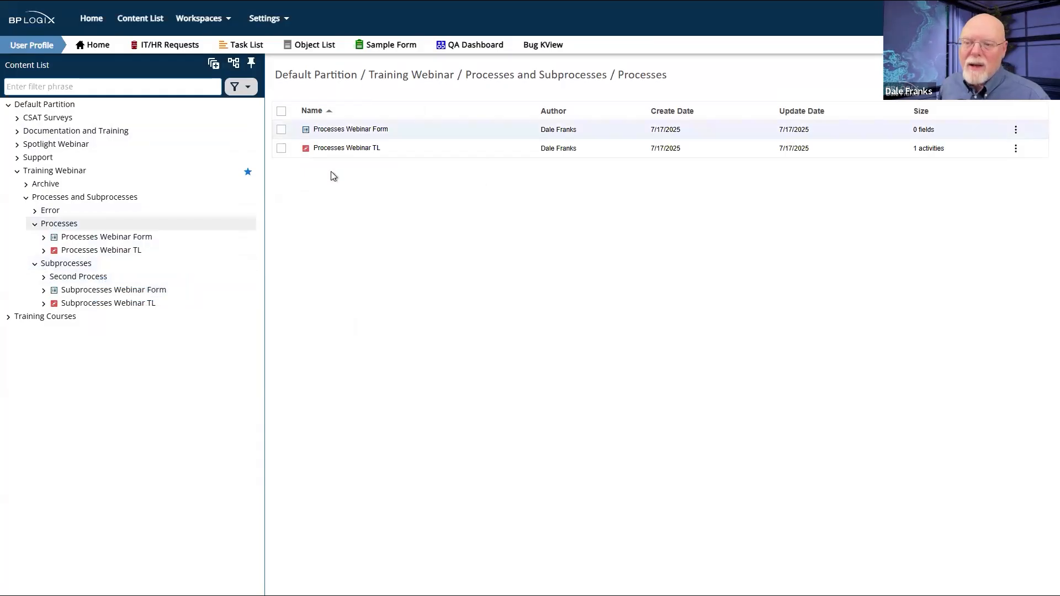
pyautogui.click(74, 264)
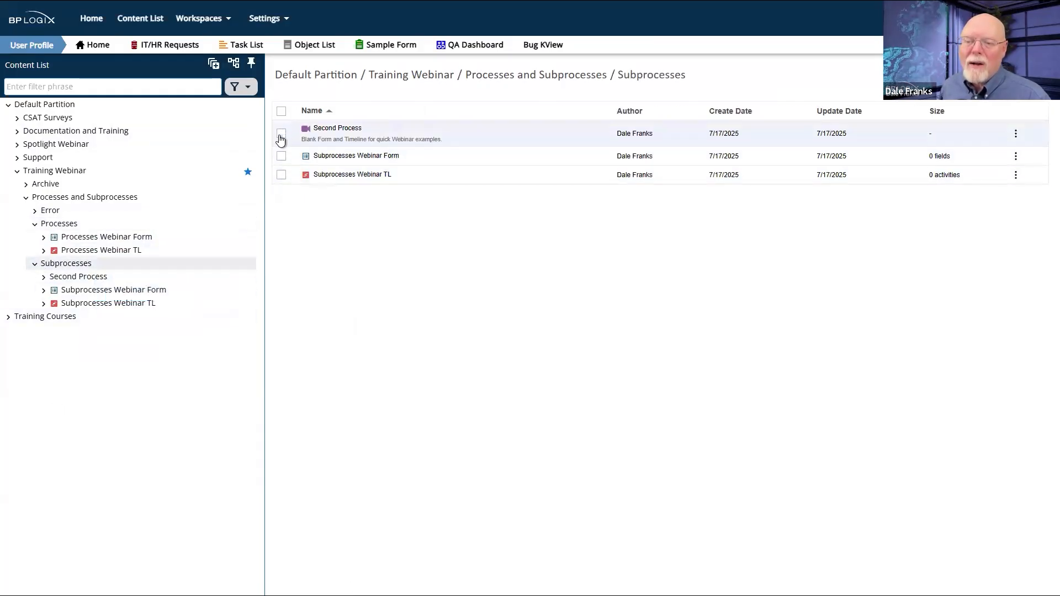
pyautogui.click(281, 134)
pyautogui.click(357, 102)
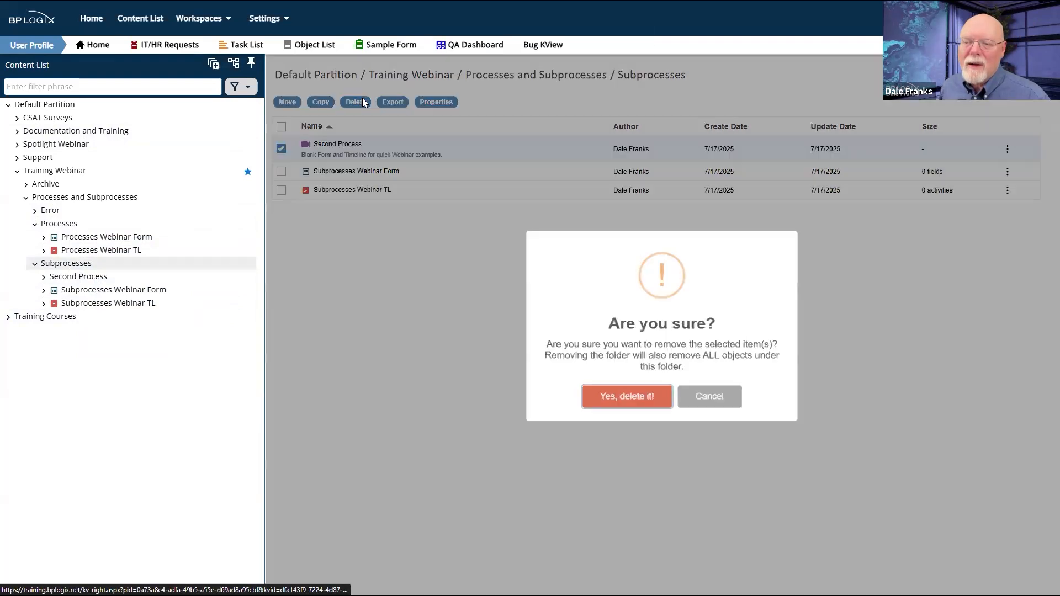
pyautogui.click(631, 407)
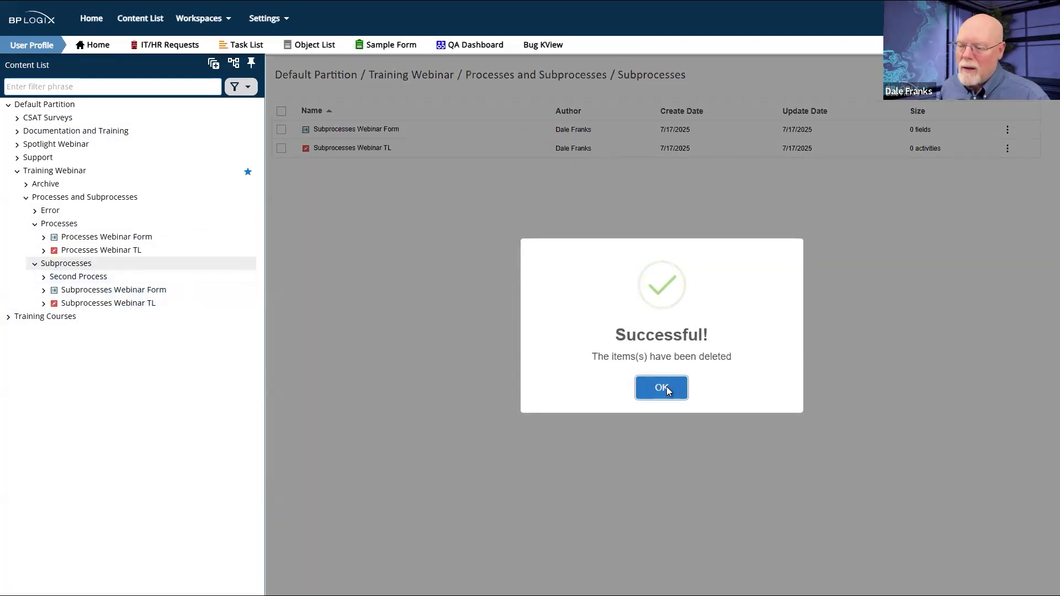
pyautogui.click(661, 387)
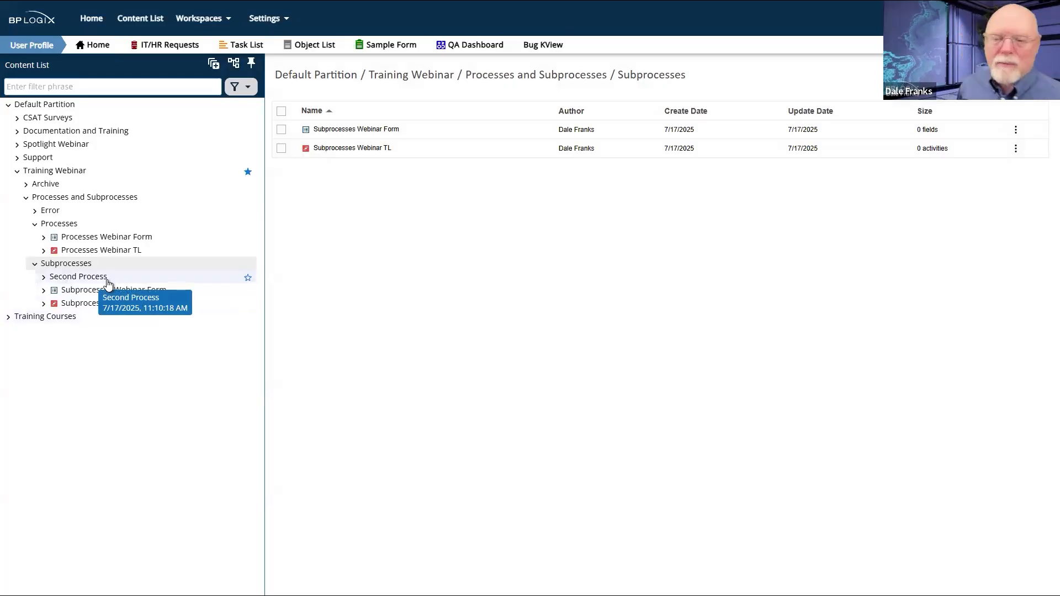
# - Open the Subprocesses Webinar TL definition and view the settings of Activity 1
pyautogui.click(97, 251)
pyautogui.click(87, 307)
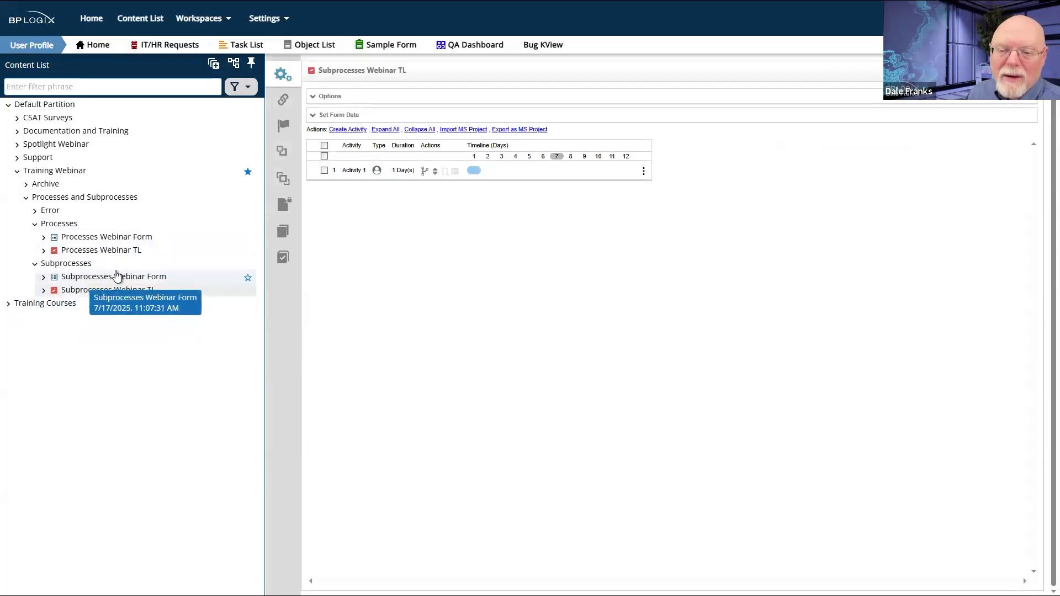
pyautogui.click(357, 175)
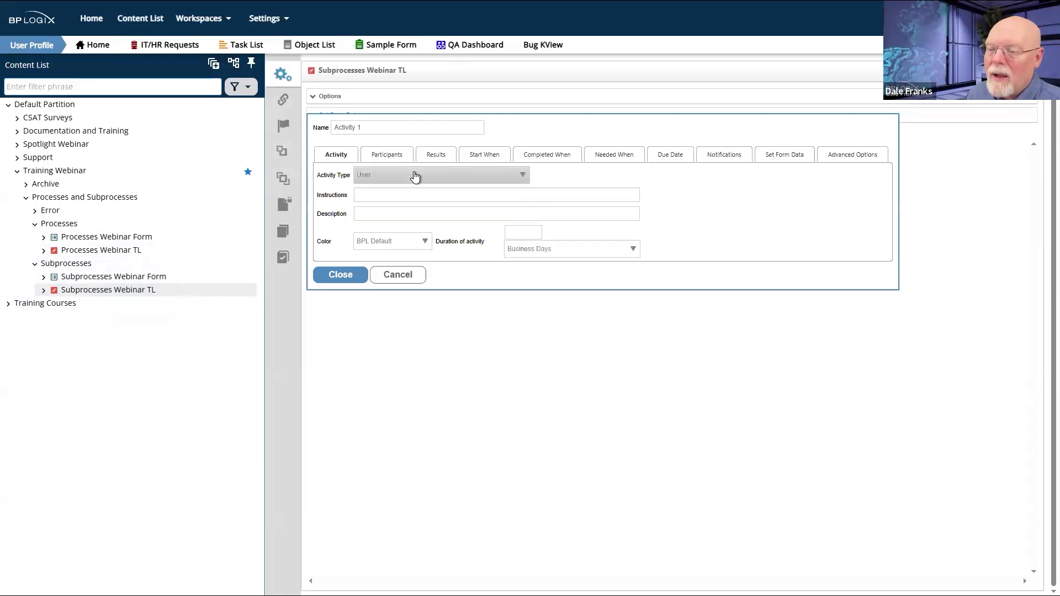
# - Leave the Subprocesses Webinar TL definition without saving and open the Processes Webinar TL definition
pyautogui.click(103, 278)
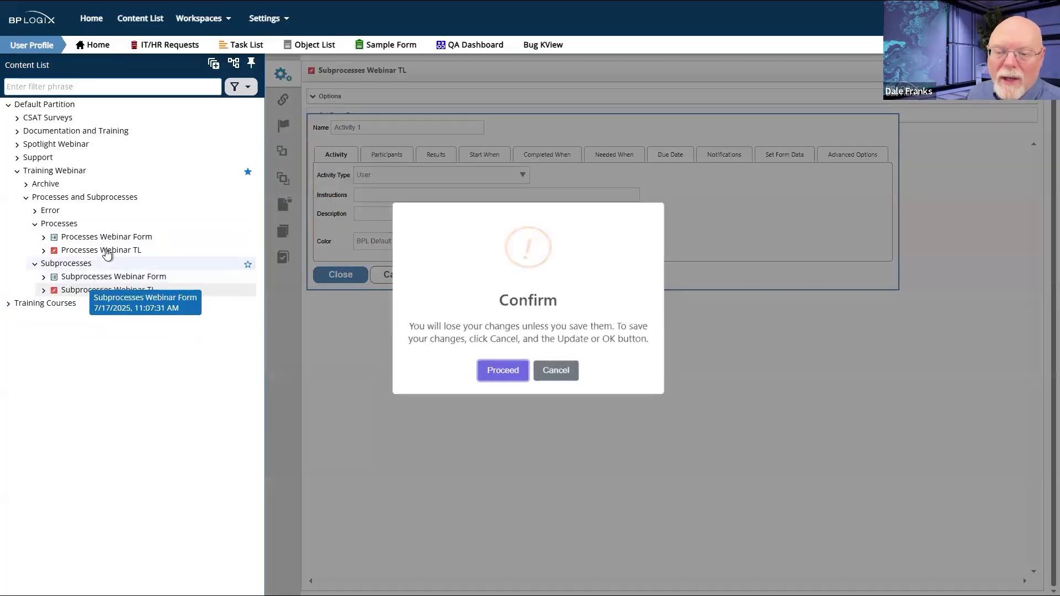
pyautogui.click(567, 370)
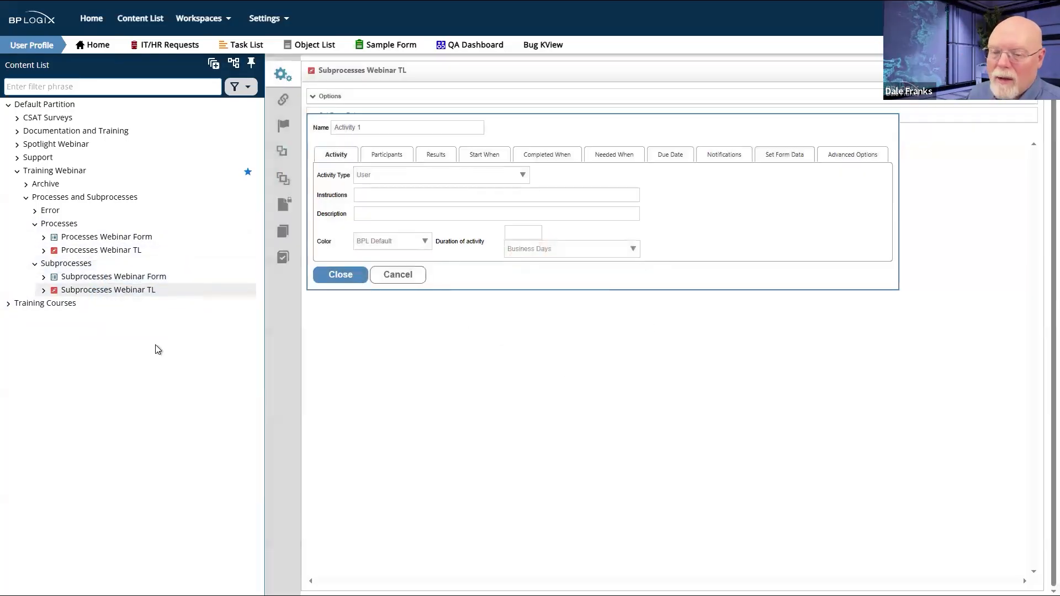
pyautogui.click(109, 252)
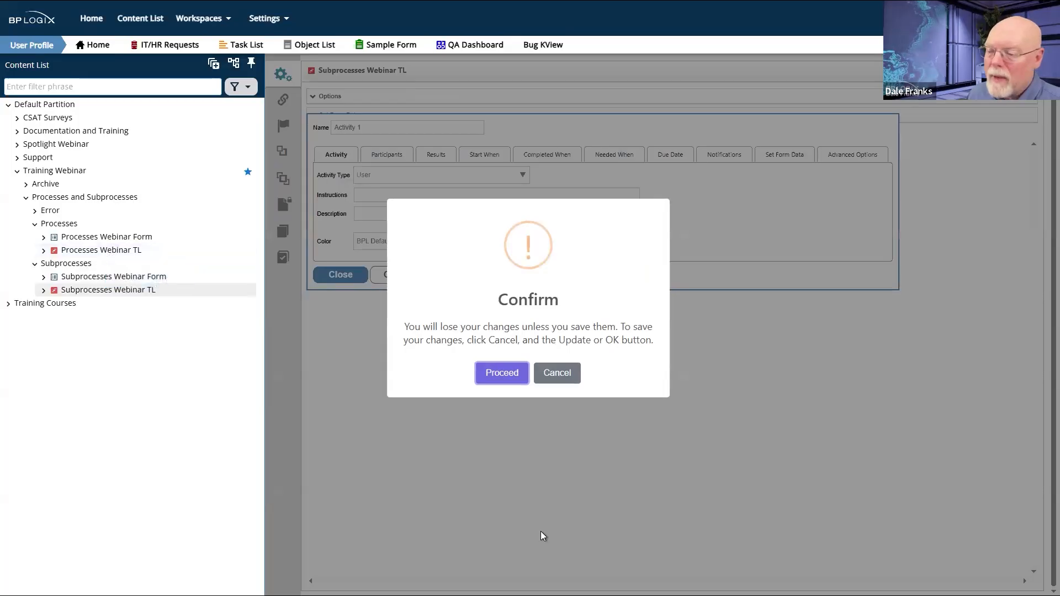
pyautogui.click(501, 373)
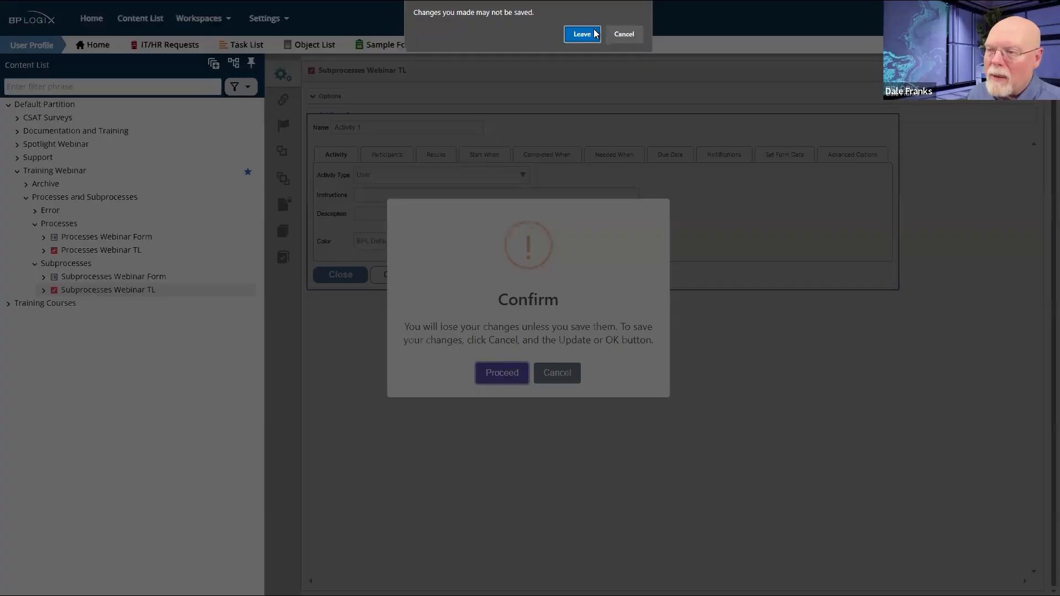
pyautogui.click(579, 36)
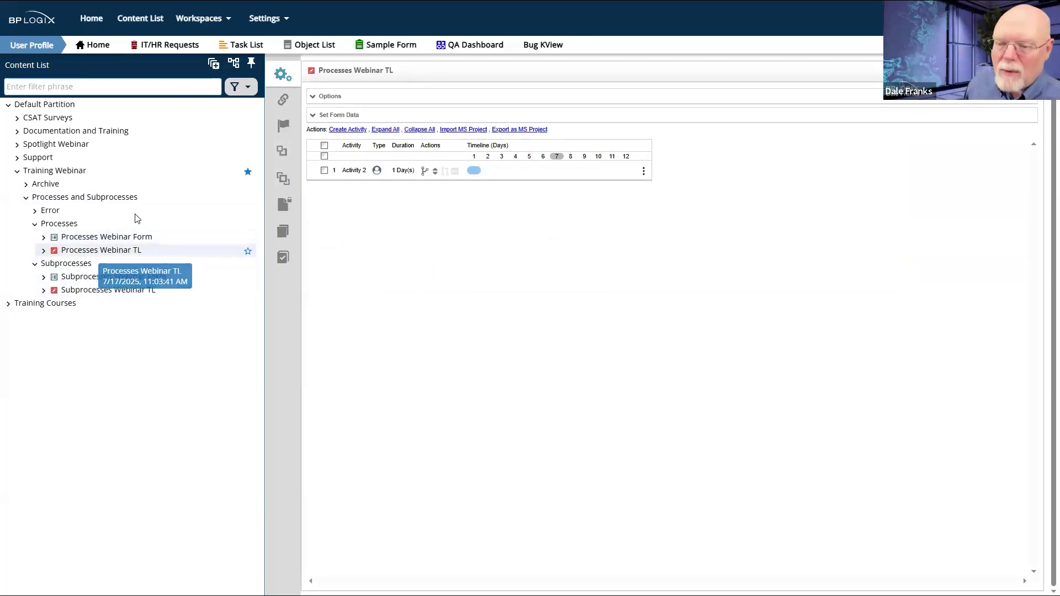
# - Rename Activity 2 in the Processes Webinar TL timeline as Loop and set its activity type to Parent
pyautogui.click(363, 173)
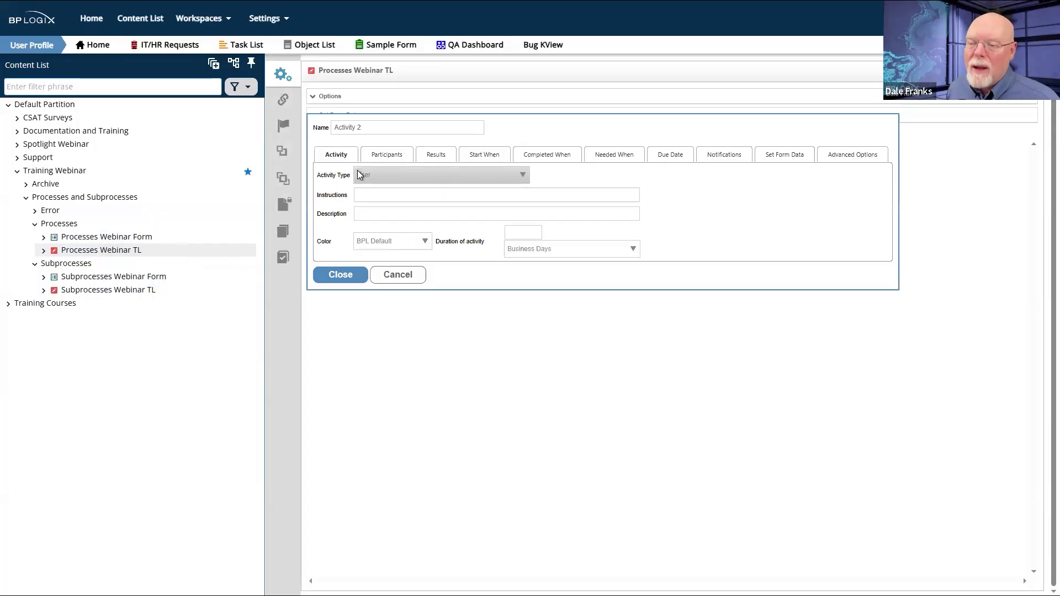
pyautogui.click(426, 129)
pyautogui.hotkey('ctrl', 'a')
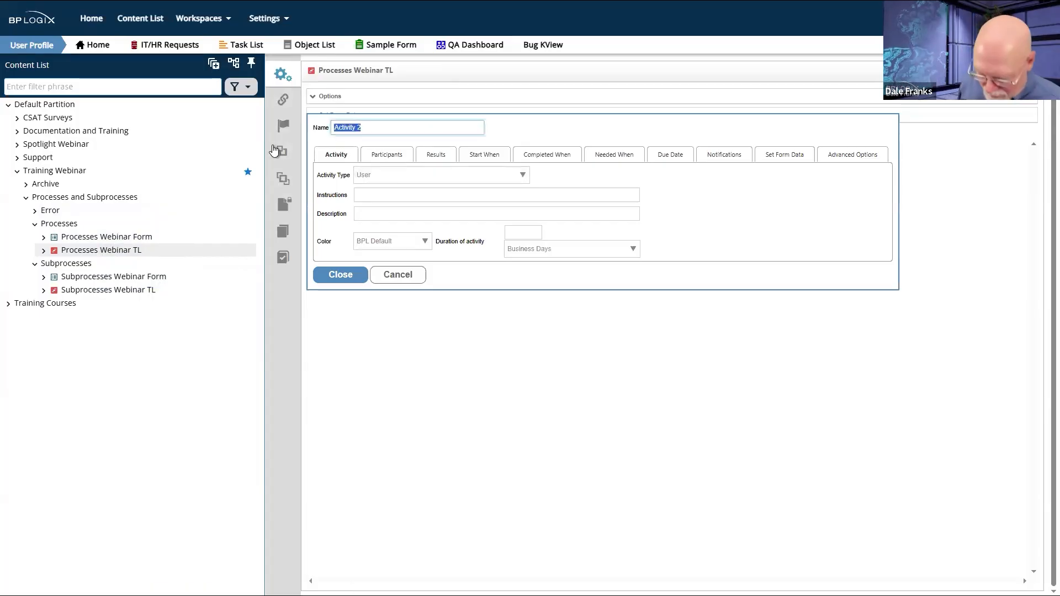
pyautogui.write('Loop')
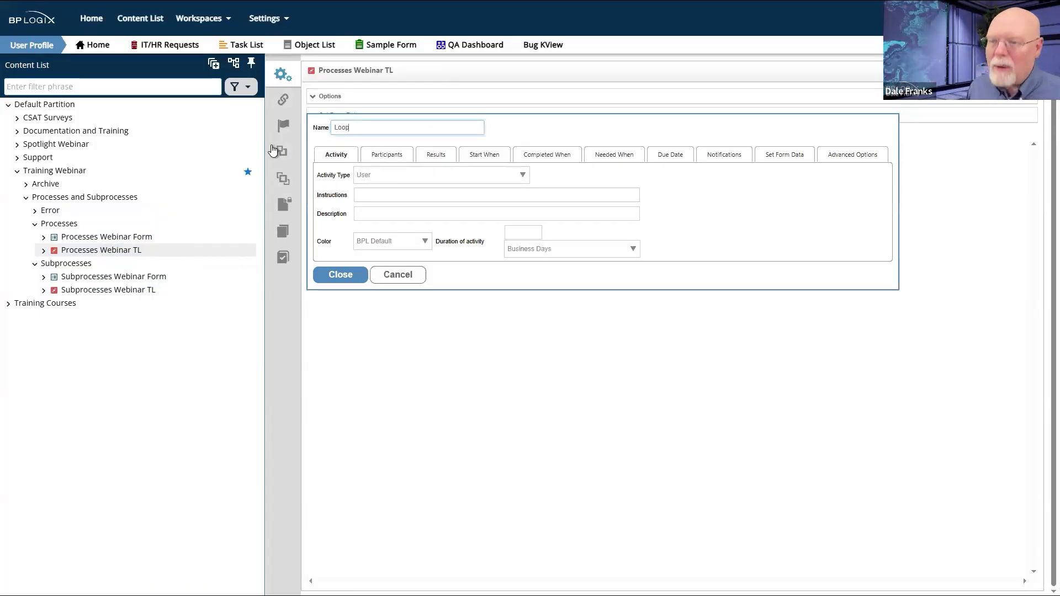
pyautogui.click(422, 175)
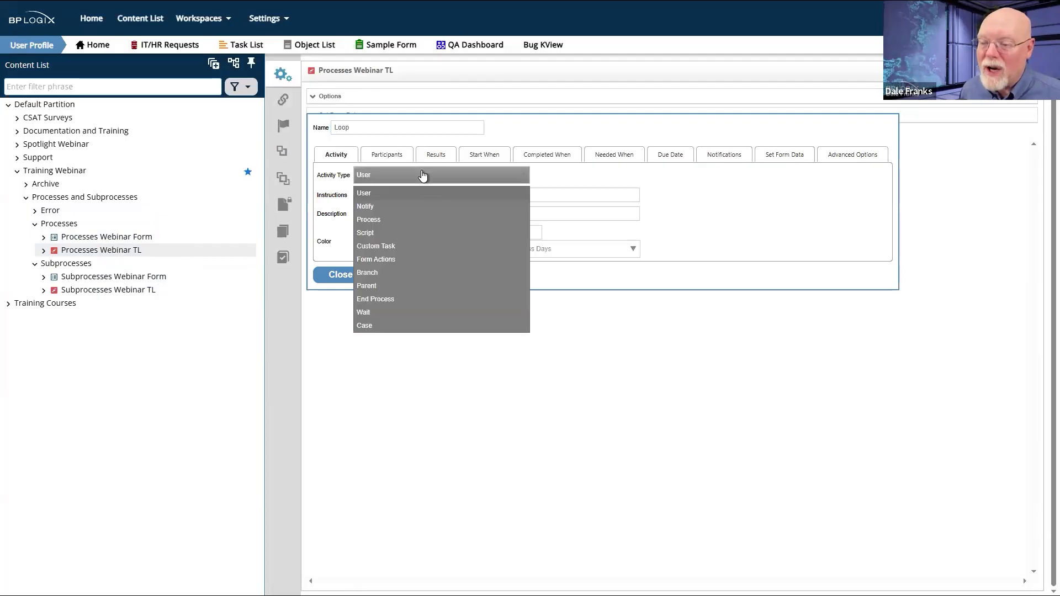
pyautogui.click(380, 288)
pyautogui.click(357, 256)
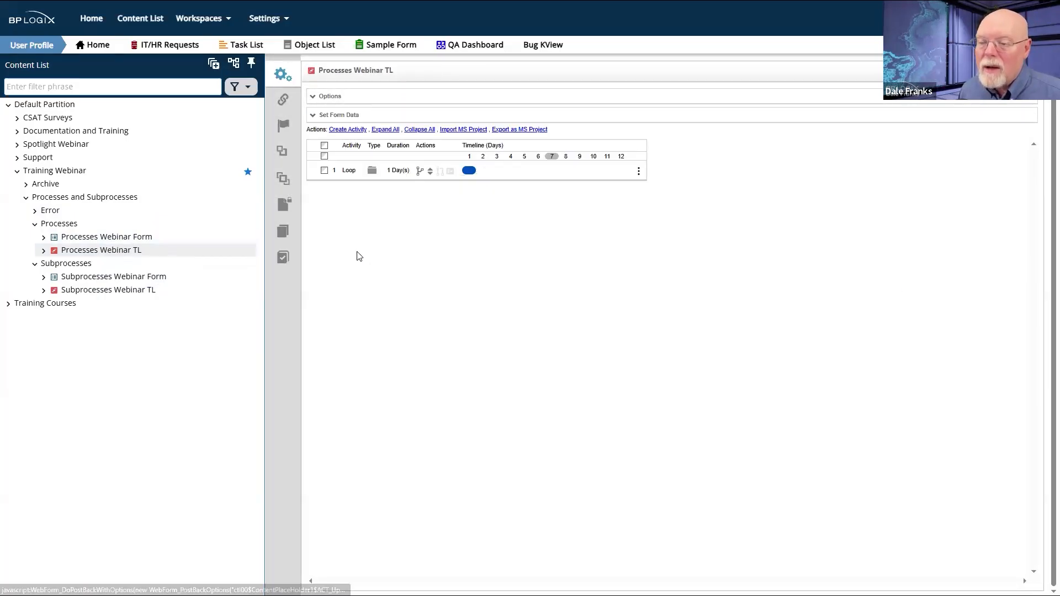
# - Create two child activities under the Loop parent activity
pyautogui.click(325, 172)
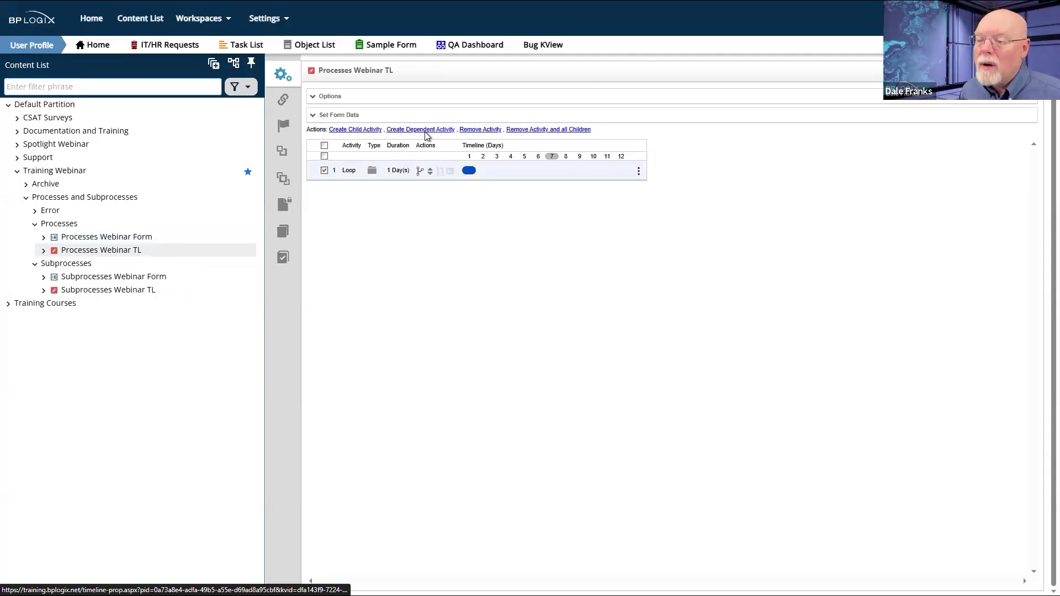
pyautogui.click(365, 131)
pyautogui.click(326, 172)
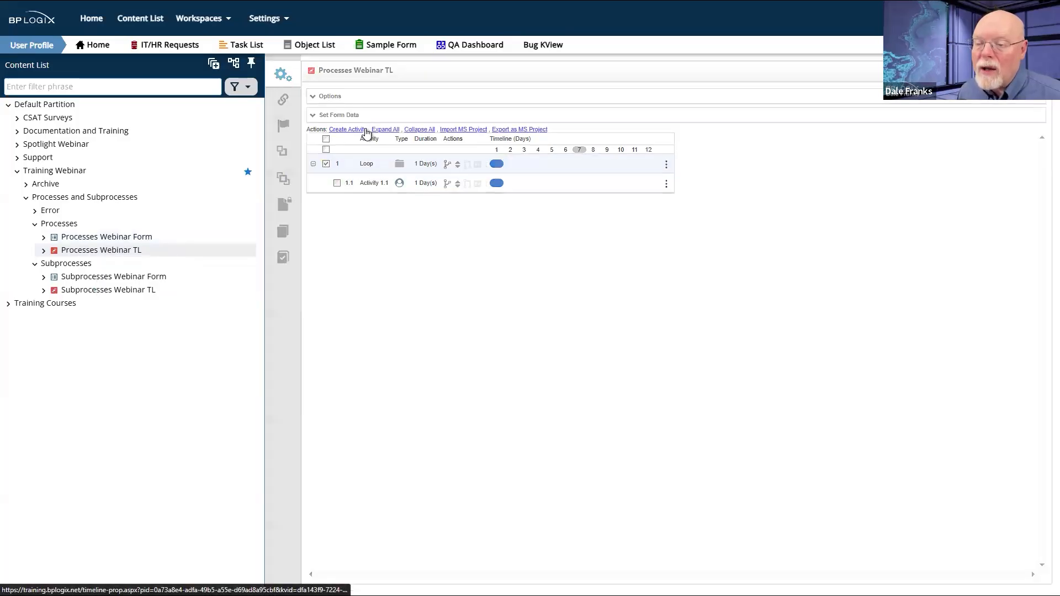
pyautogui.click(367, 132)
# - Rename child Activity 1.1 as Invoke Subprocess and set its activity type to Process
pyautogui.click(376, 190)
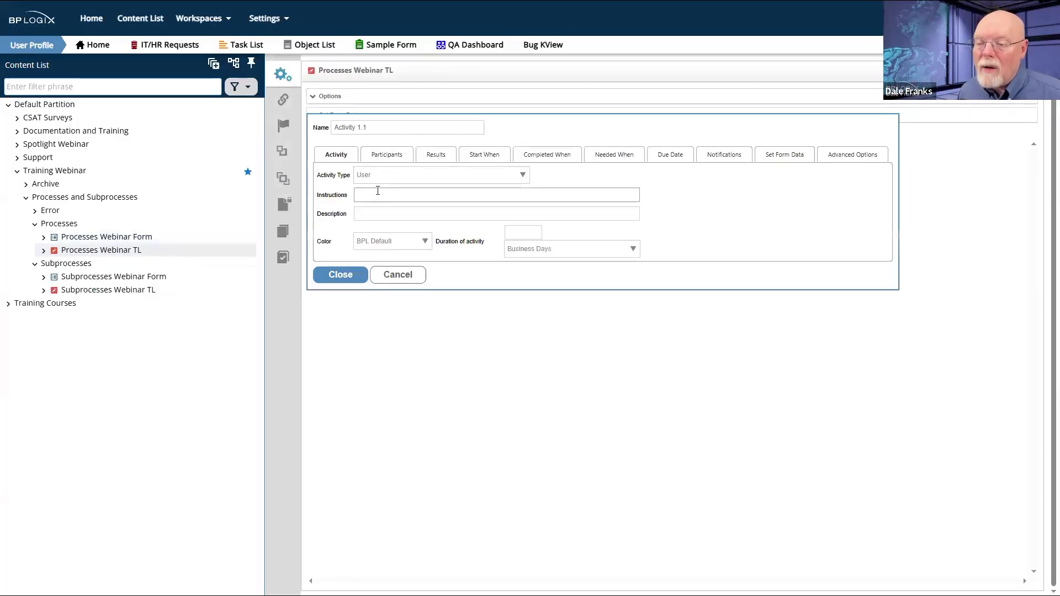
pyautogui.moveTo(436, 128); pyautogui.dragTo(315, 135)
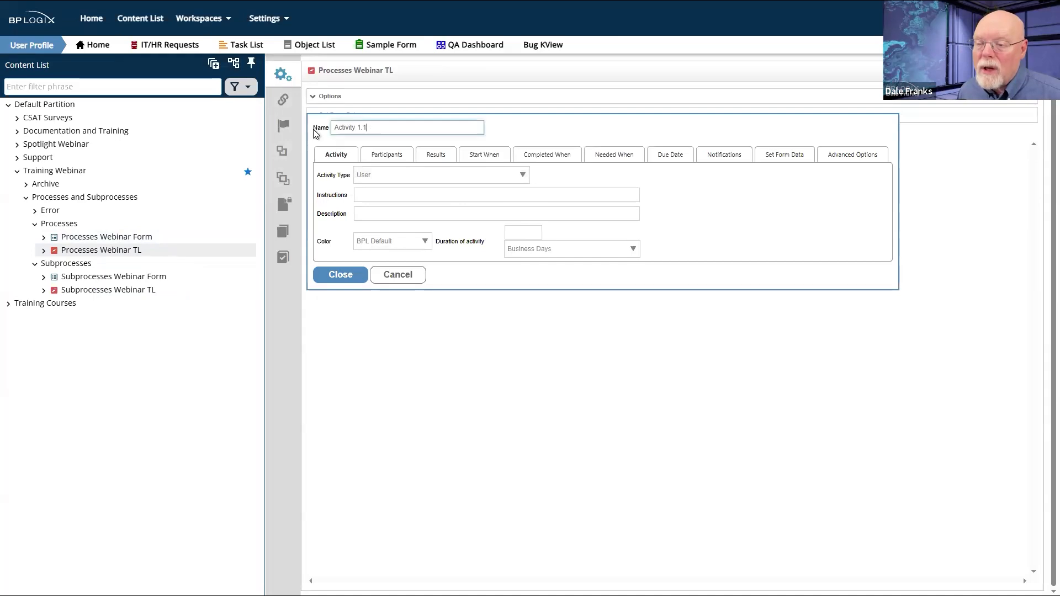
pyautogui.write('I')
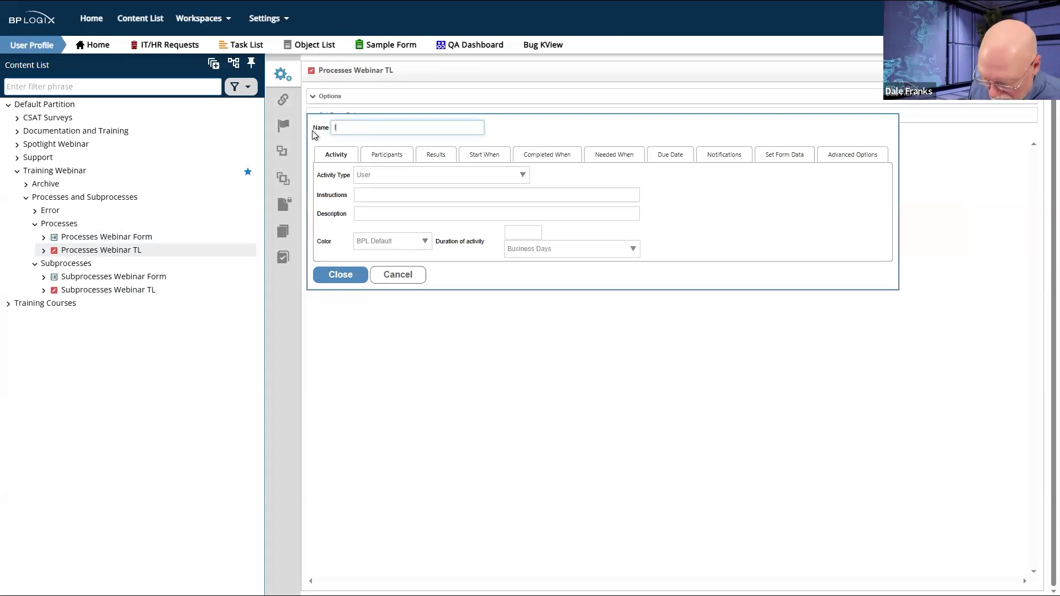
pyautogui.write('nvoke')
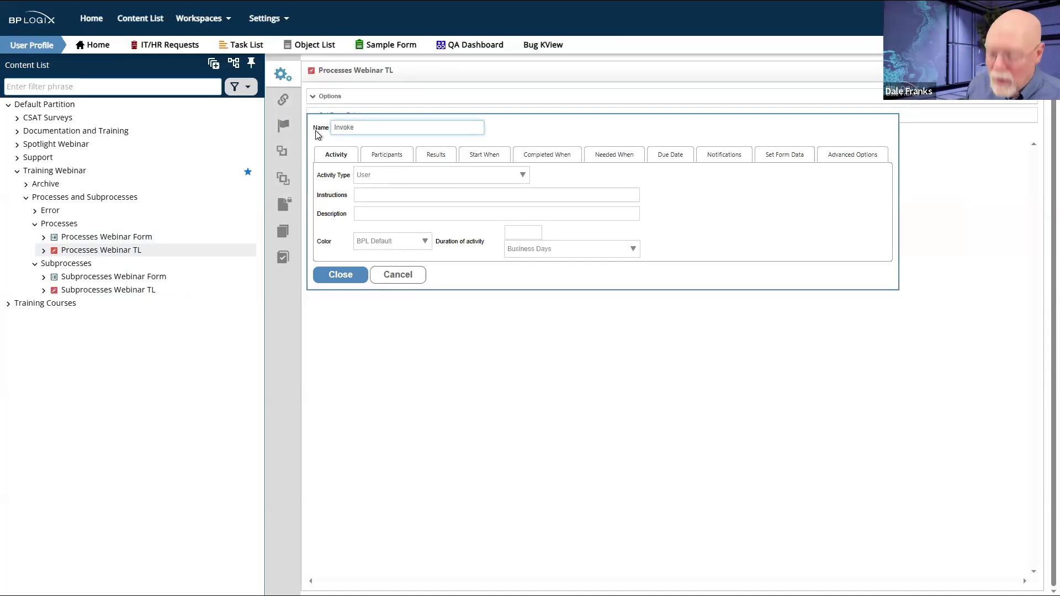
pyautogui.write(' F')
pyautogui.press('BackSpace')
pyautogui.write('S')
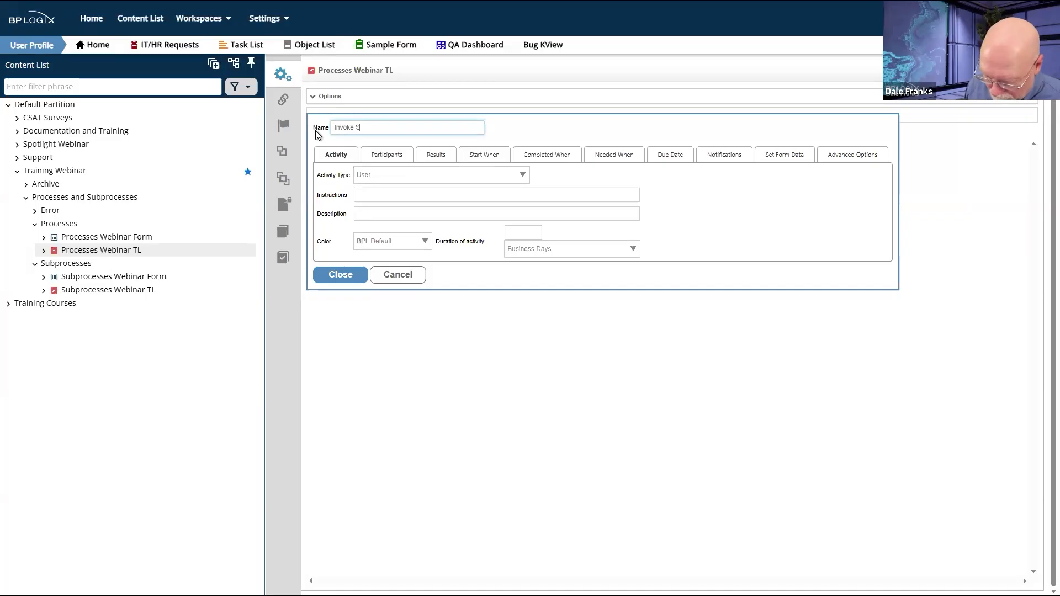
pyautogui.write('ubprocess')
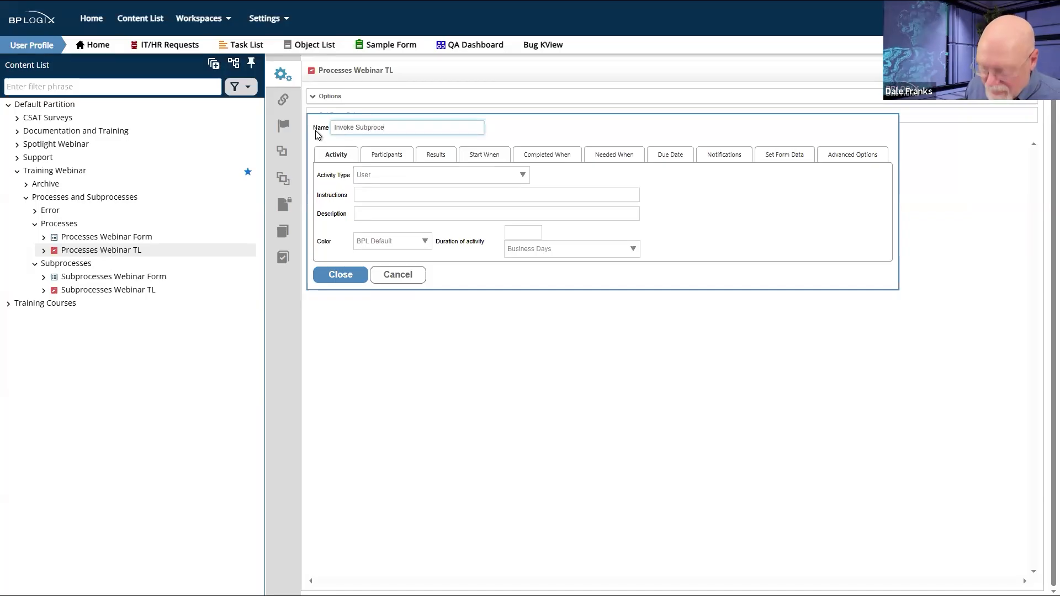
pyautogui.click(419, 177)
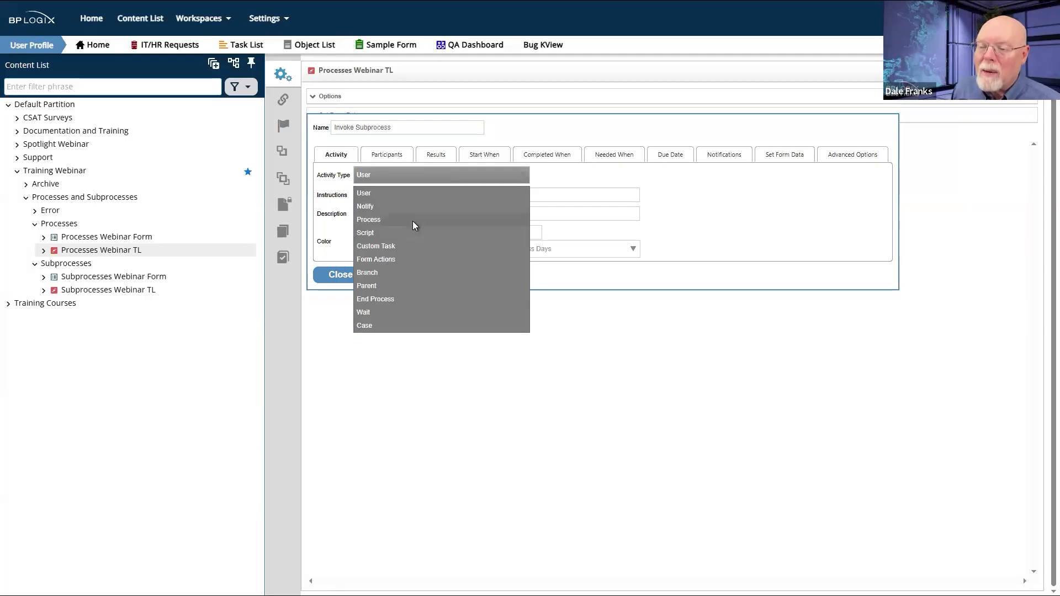
pyautogui.click(413, 221)
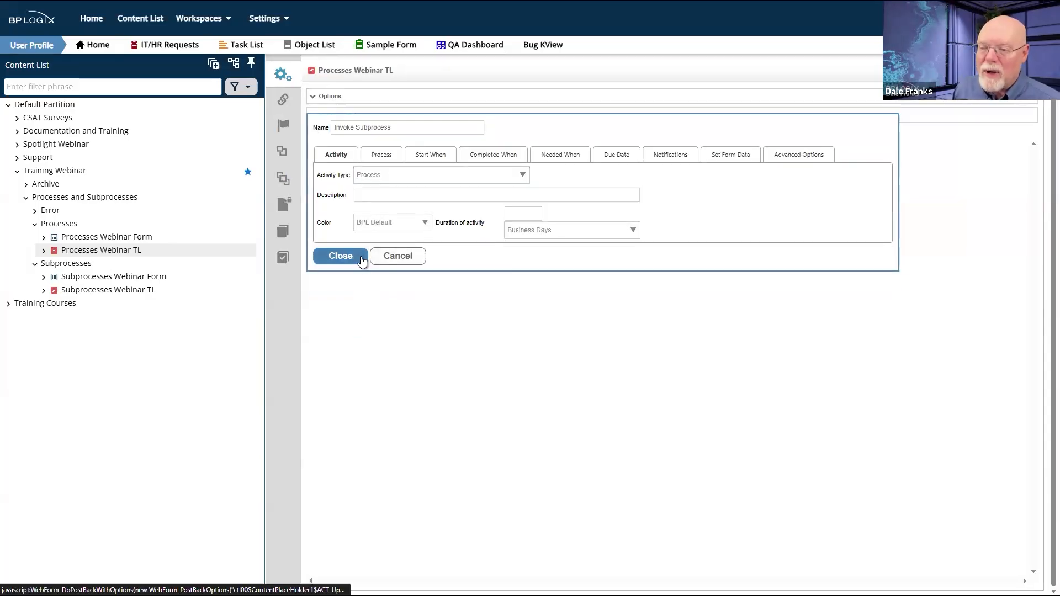
pyautogui.click(340, 255)
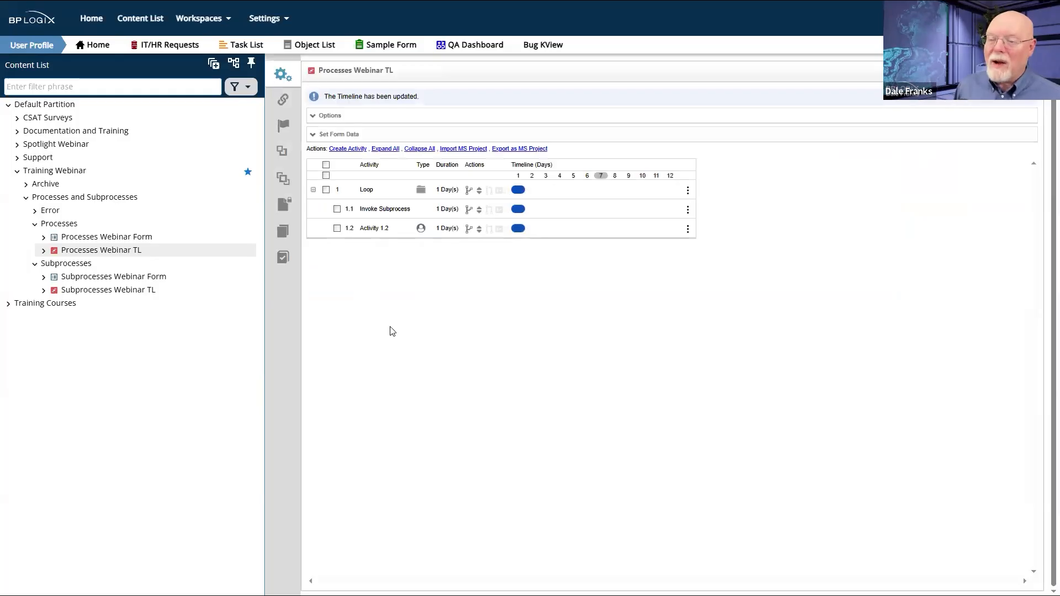
# - Configure the Invoke Subprocess activity to start Subprocesses Webinar TL when it begins, keeping both object copy options enabled
pyautogui.click(389, 213)
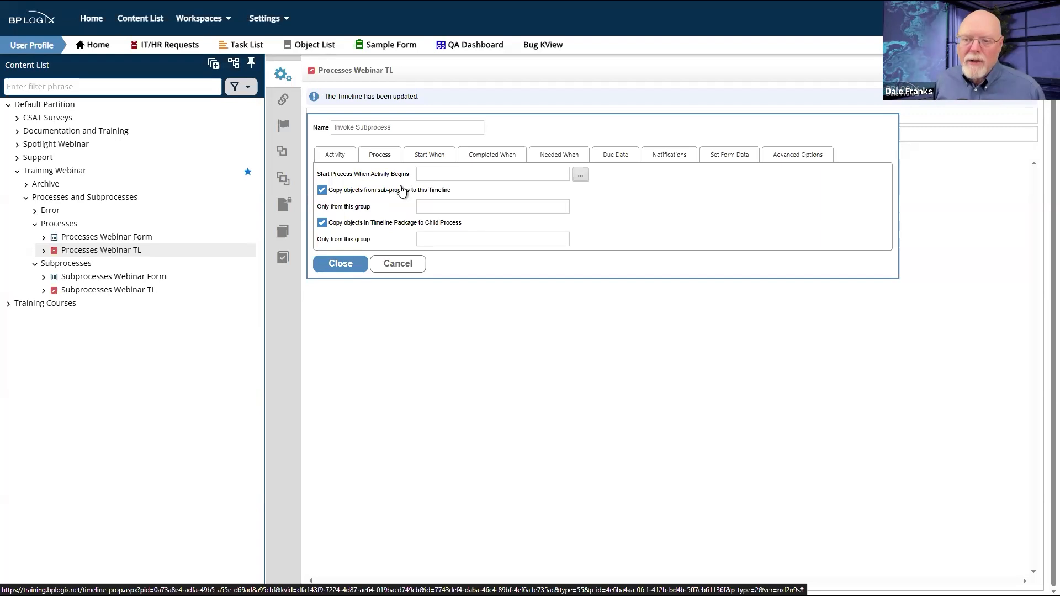
pyautogui.click(324, 190)
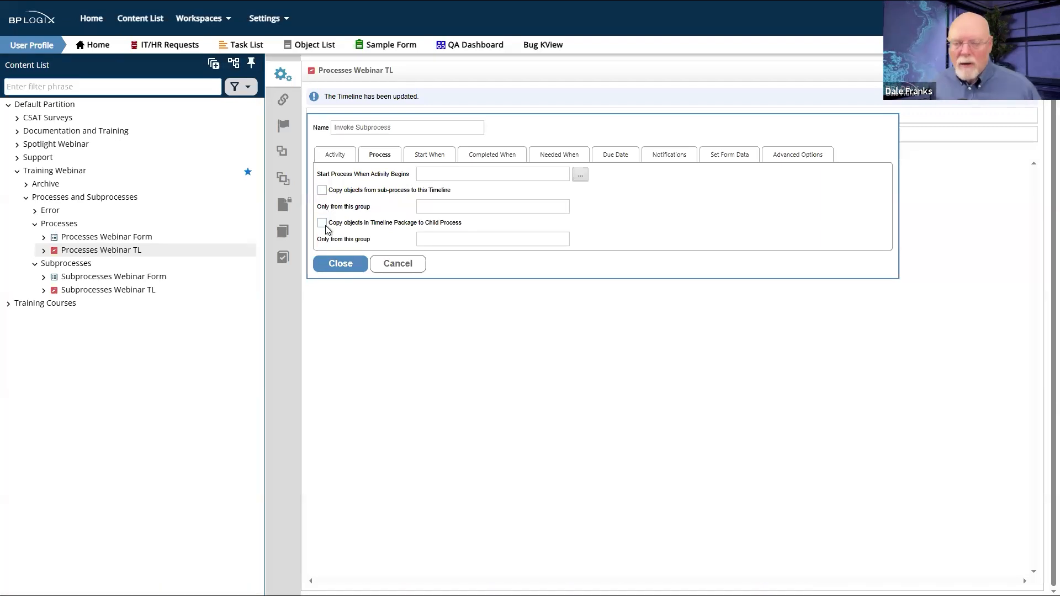
pyautogui.click(321, 190)
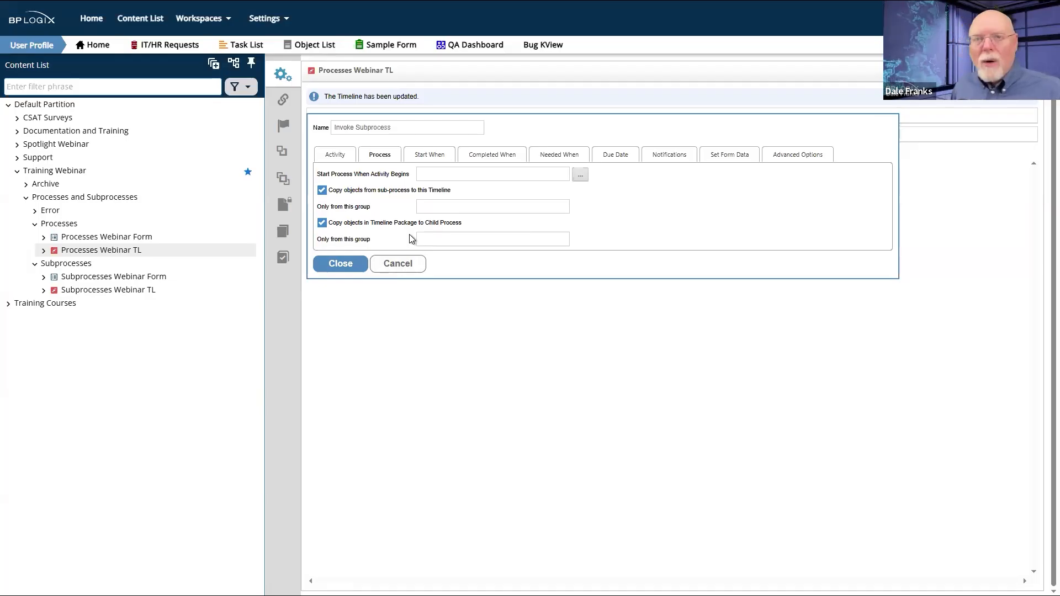
pyautogui.click(448, 210)
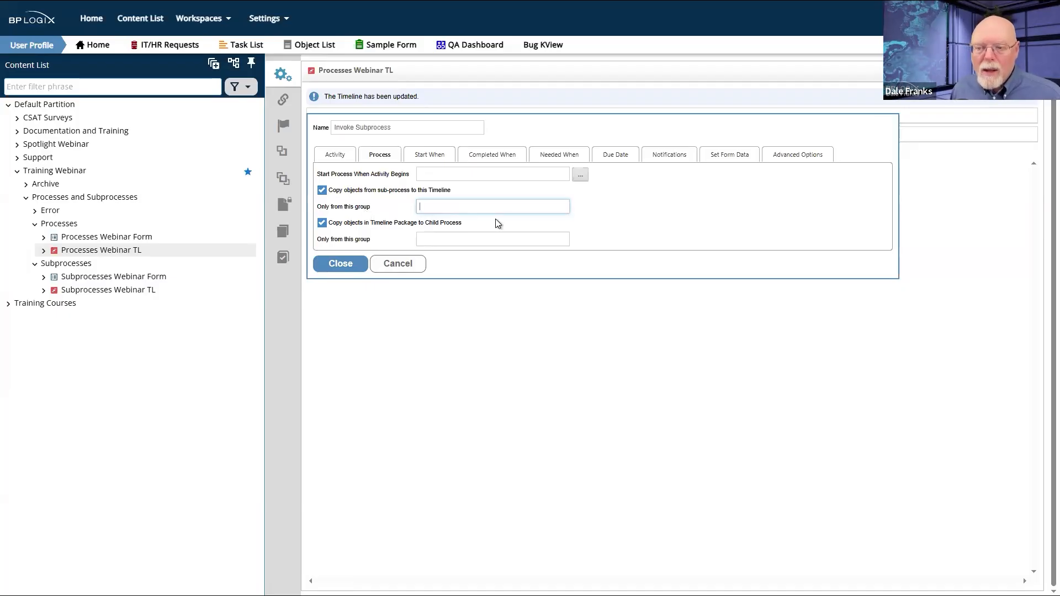
pyautogui.click(580, 175)
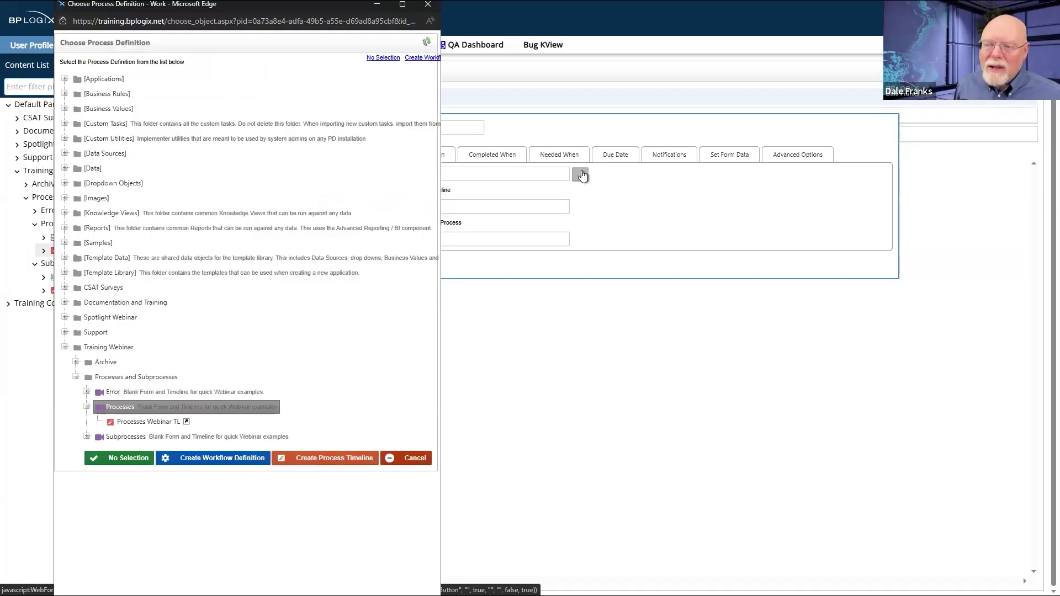
pyautogui.click(118, 434)
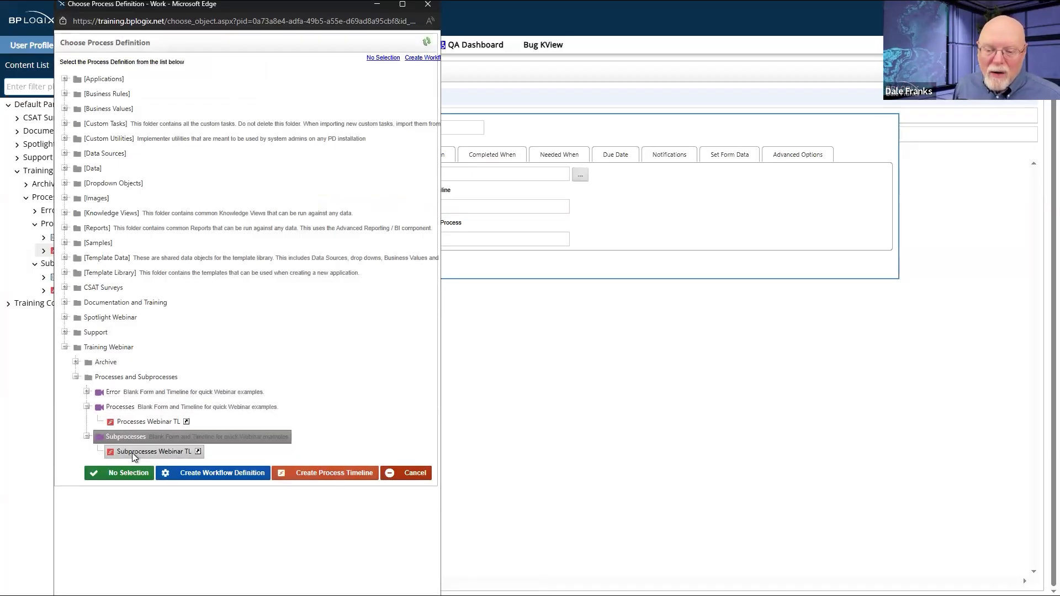
pyautogui.click(135, 451)
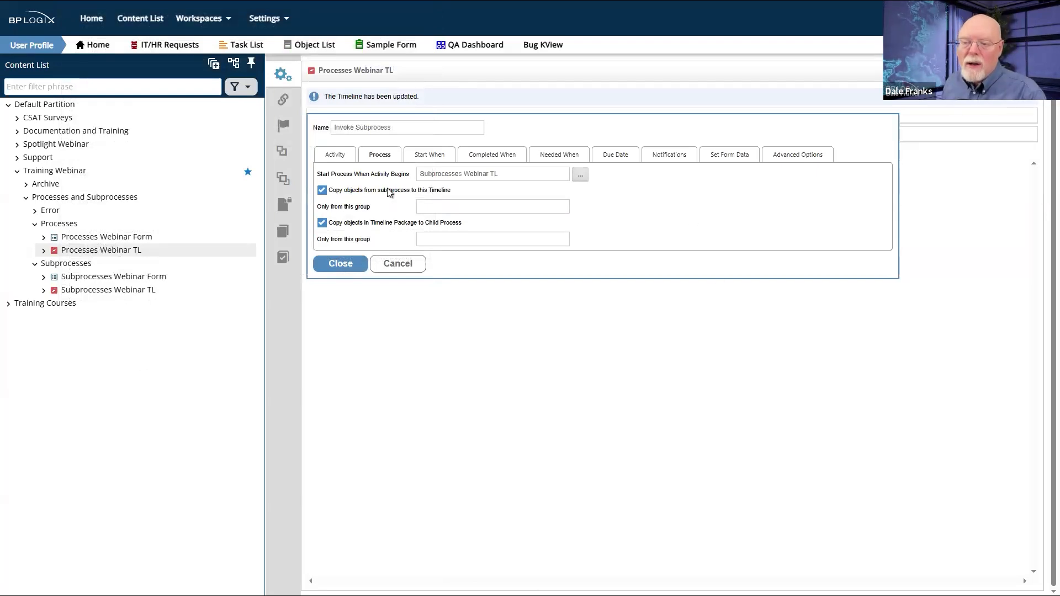
pyautogui.click(341, 264)
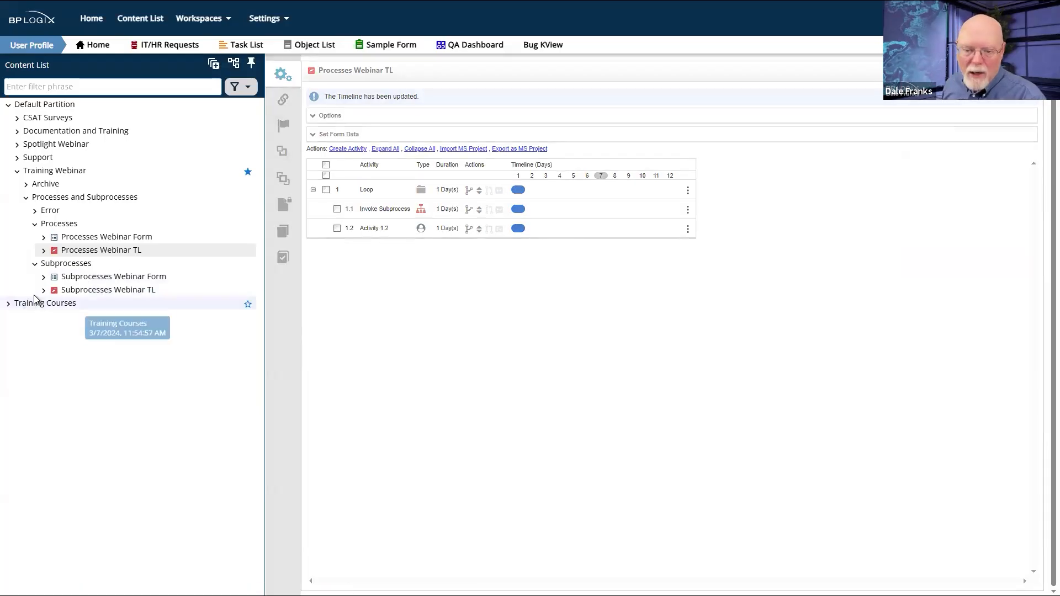
# - Rename Activity 1 in the Subprocesses Webinar TL definition as Sub User Activity and save the timeline
pyautogui.click(84, 293)
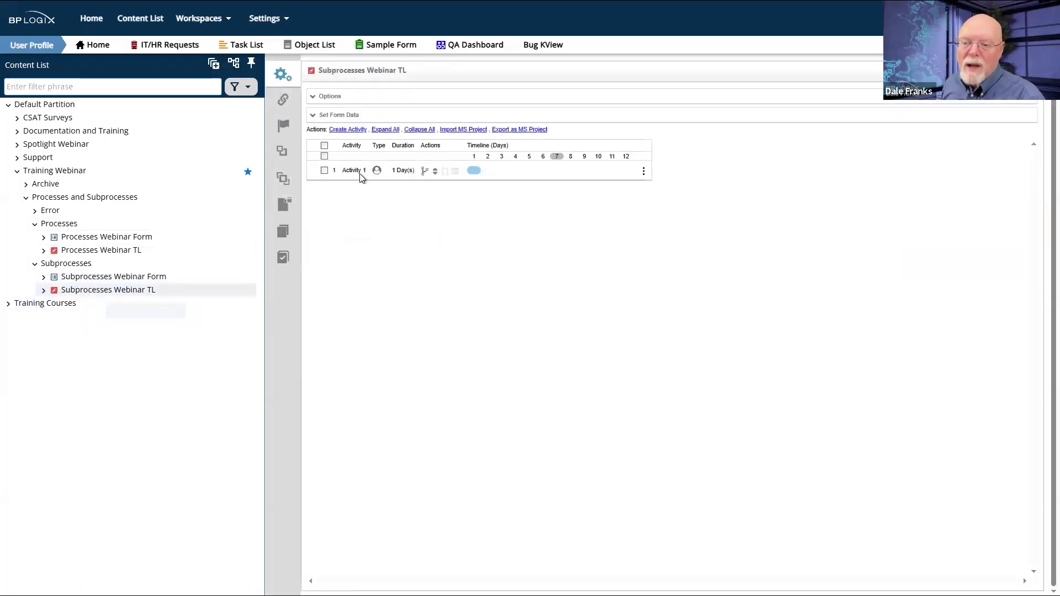
pyautogui.click(359, 170)
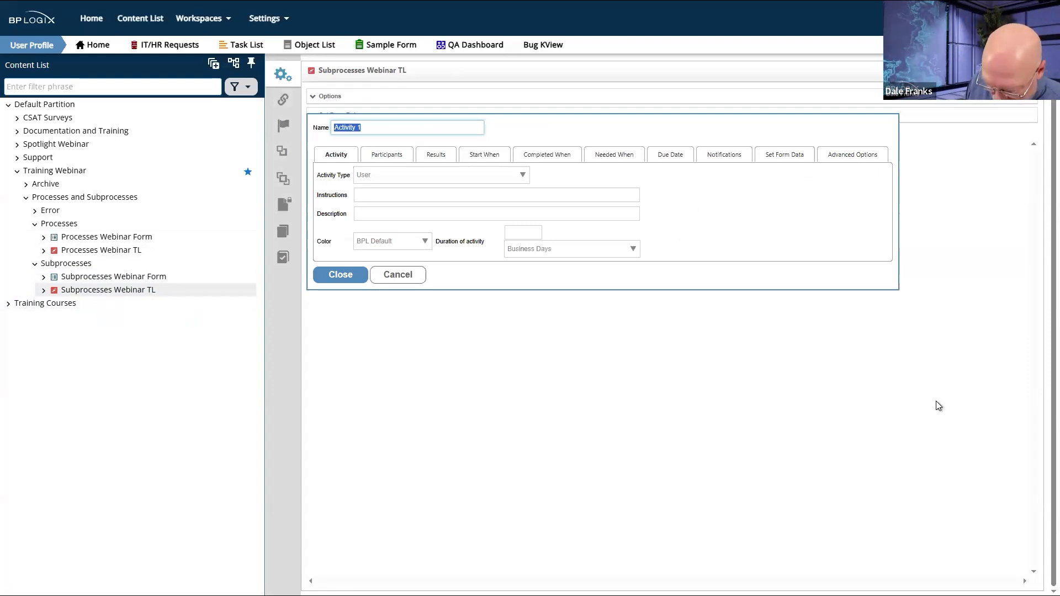
pyautogui.write('Sub ')
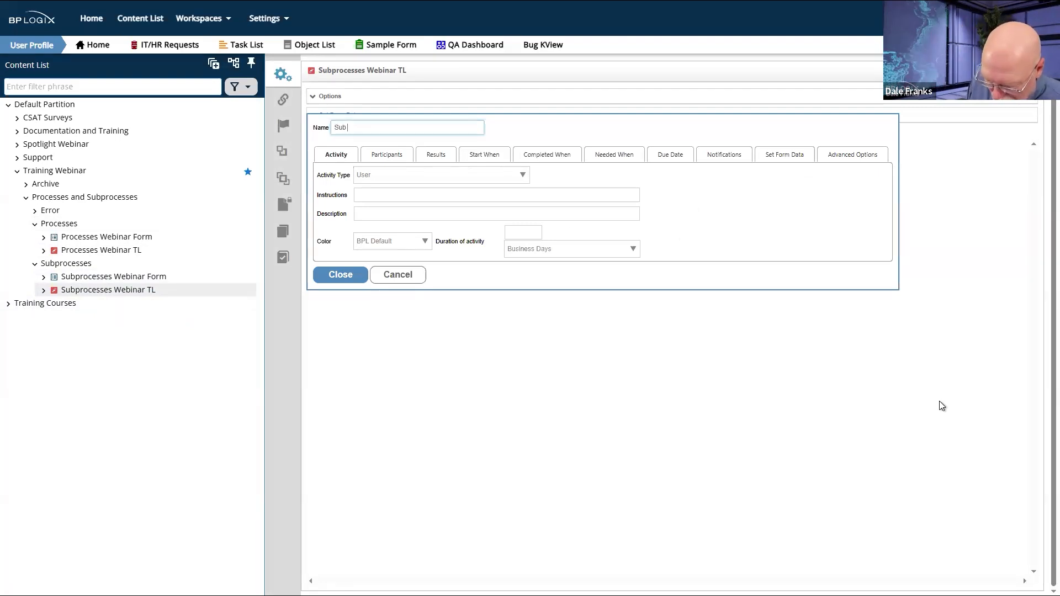
pyautogui.write('User Activity')
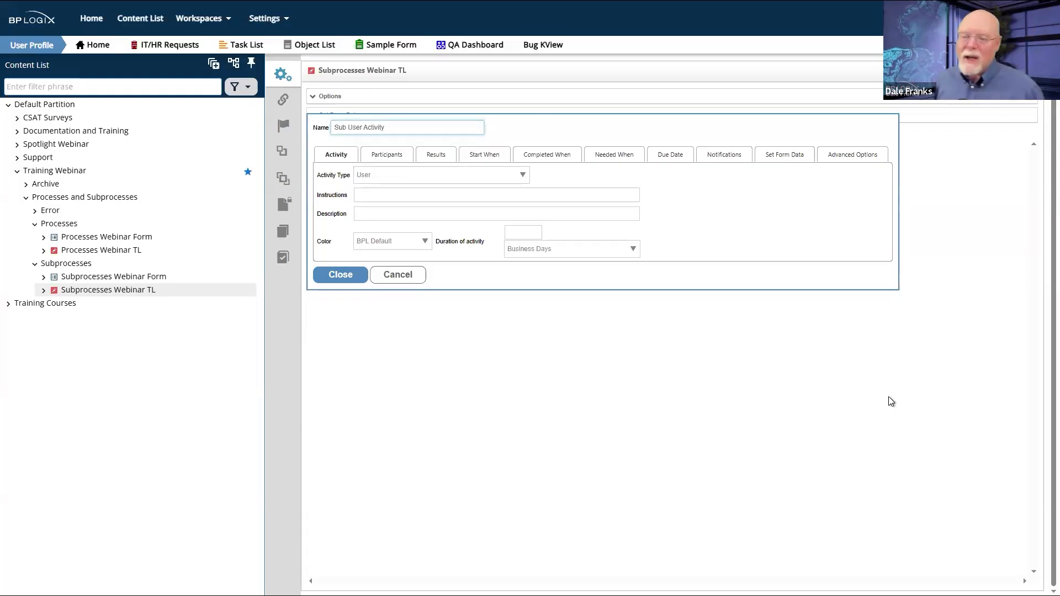
pyautogui.click(340, 275)
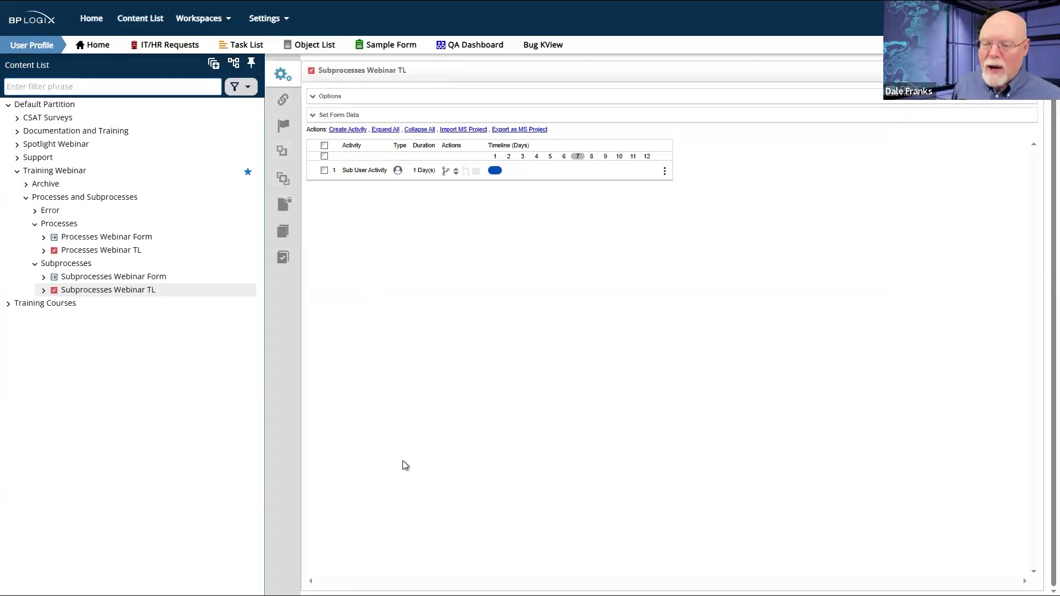
pyautogui.click(982, 72)
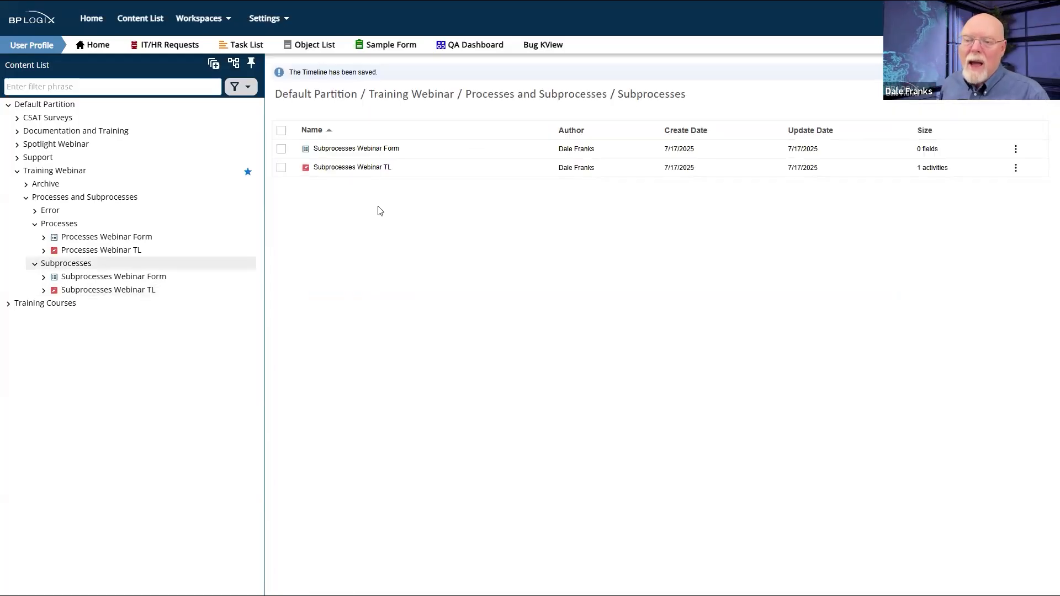
# - Try adding a Routing Slip control to Processes Webinar Form and leave the form without saving
pyautogui.click(97, 237)
pyautogui.click(283, 111)
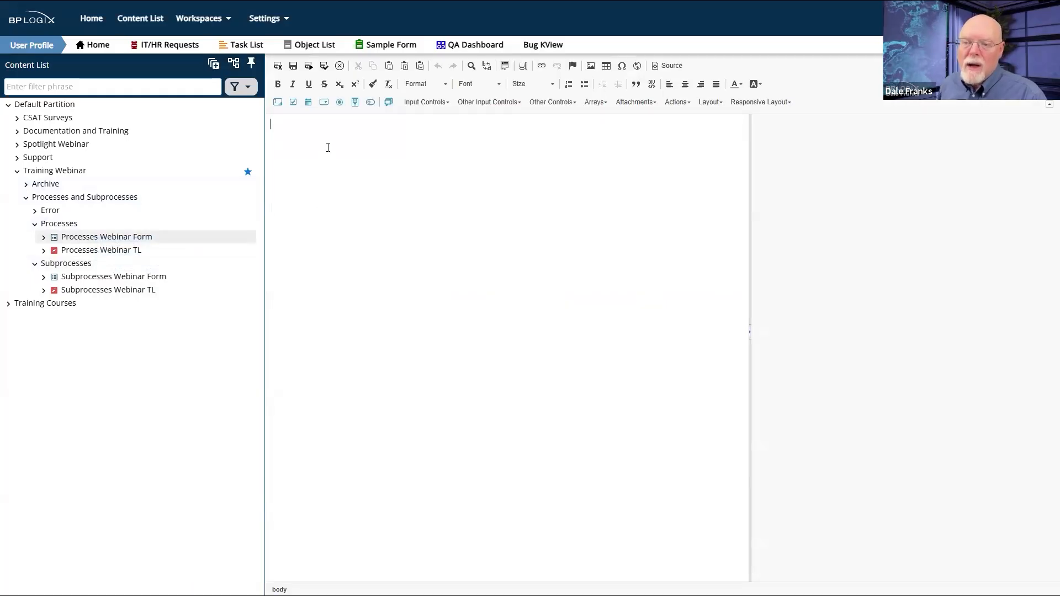
pyautogui.click(565, 108)
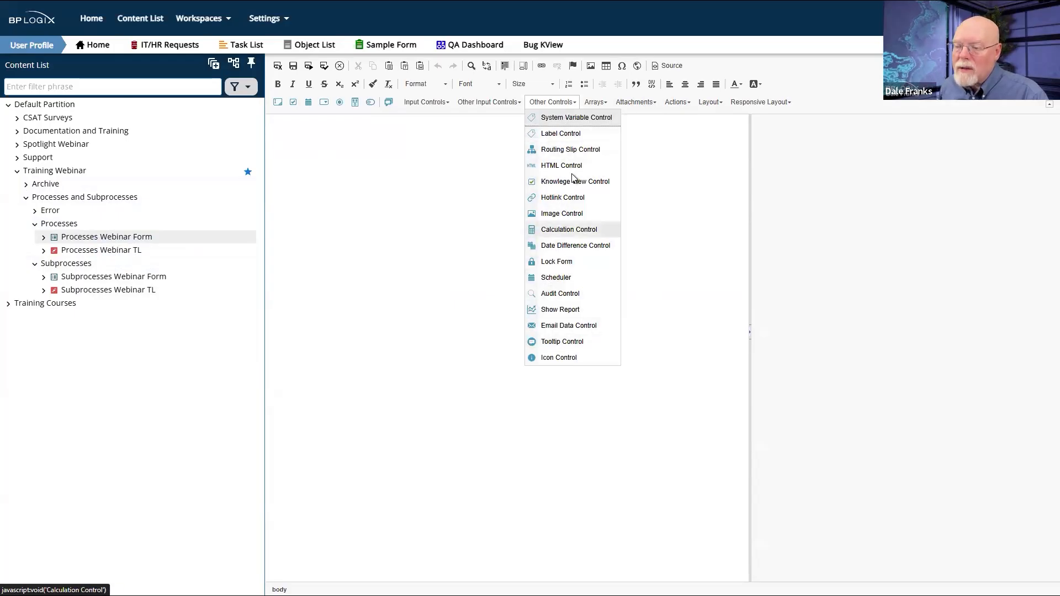
pyautogui.click(577, 152)
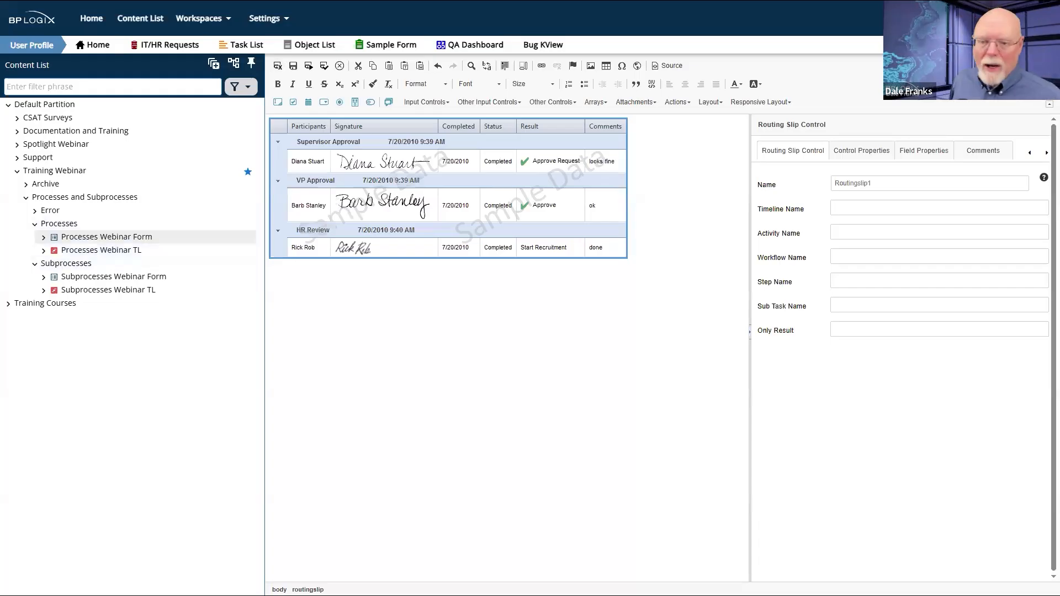
pyautogui.click(121, 253)
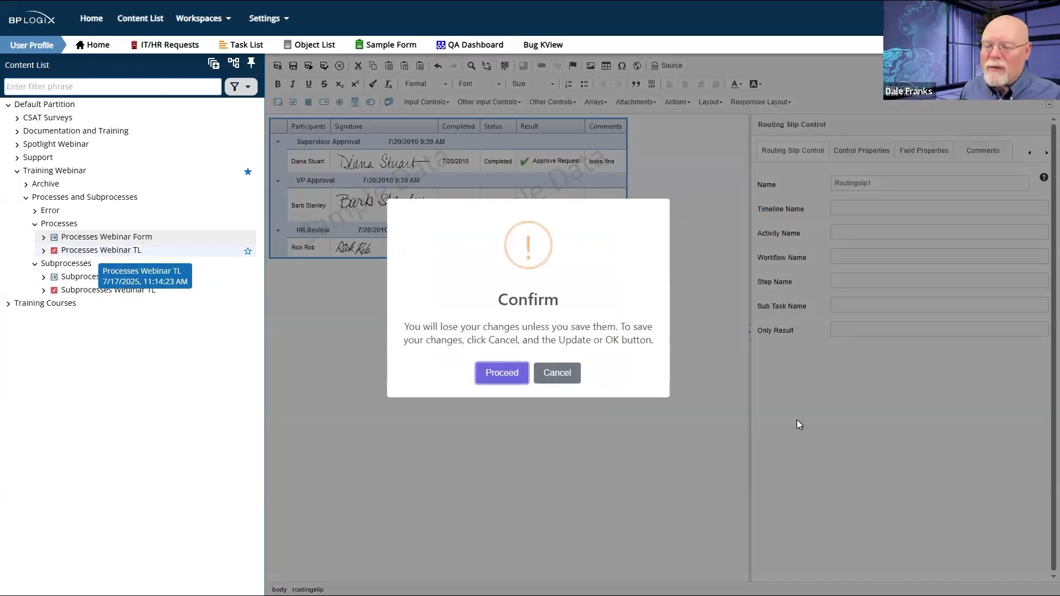
pyautogui.click(501, 374)
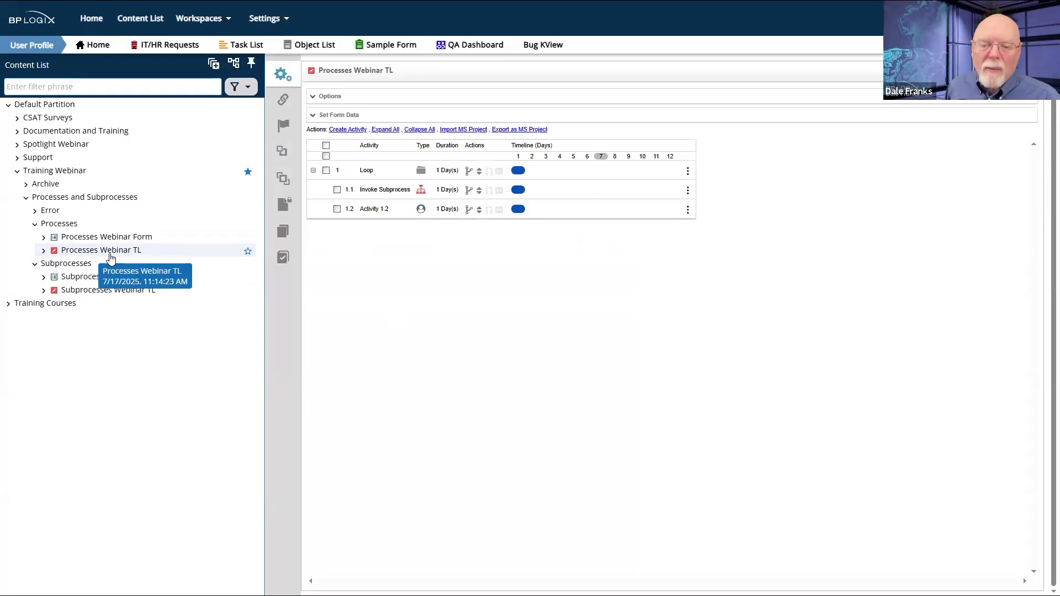
# - Run Processes Webinar Form from the Processes folder, submit it, and close the task form that follows
pyautogui.click(59, 224)
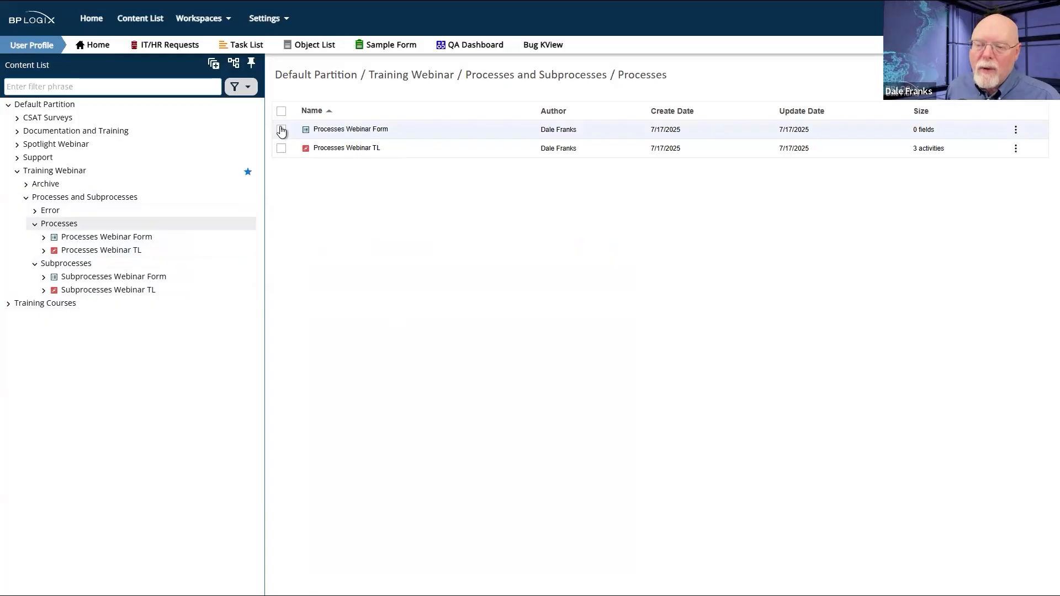
pyautogui.click(281, 130)
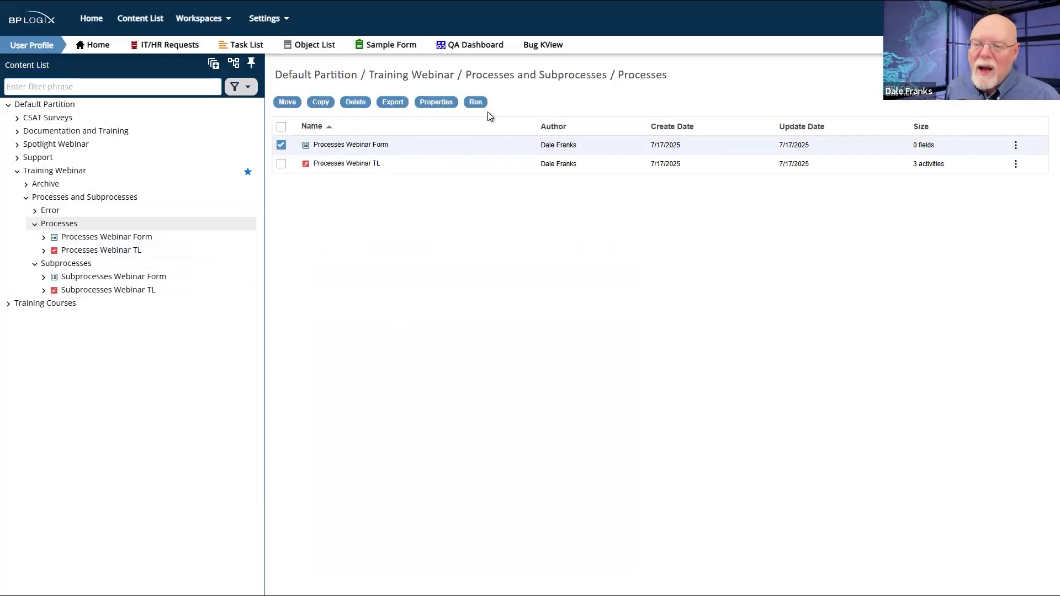
pyautogui.click(475, 103)
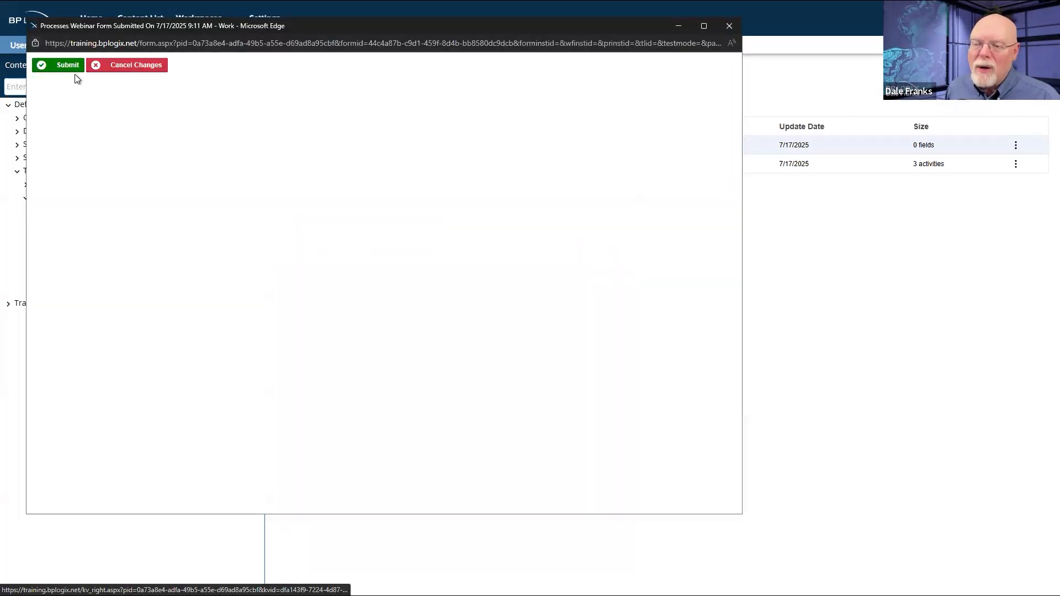
pyautogui.click(68, 73)
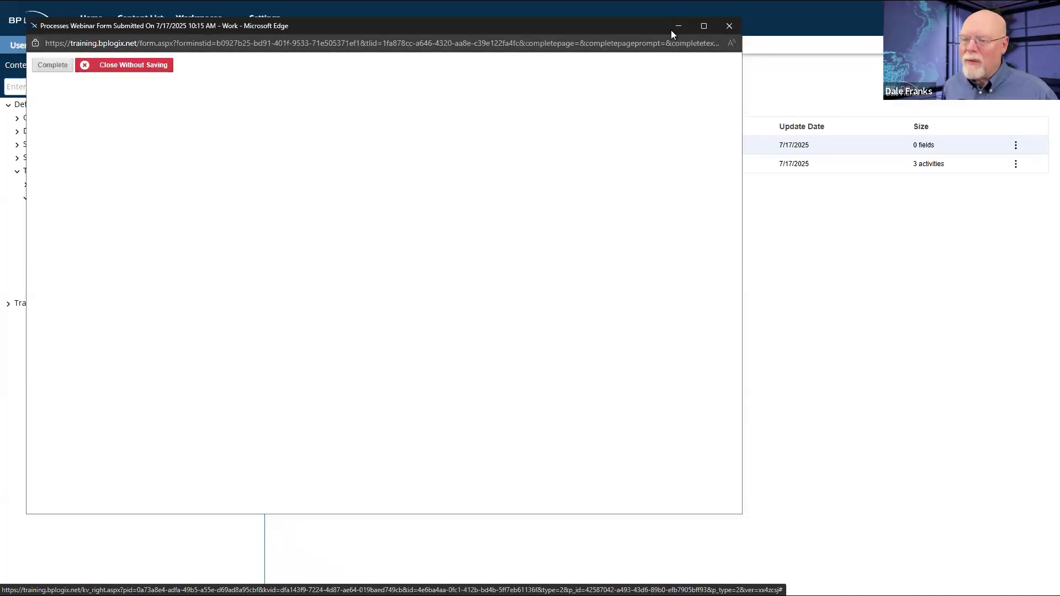
pyautogui.click(729, 26)
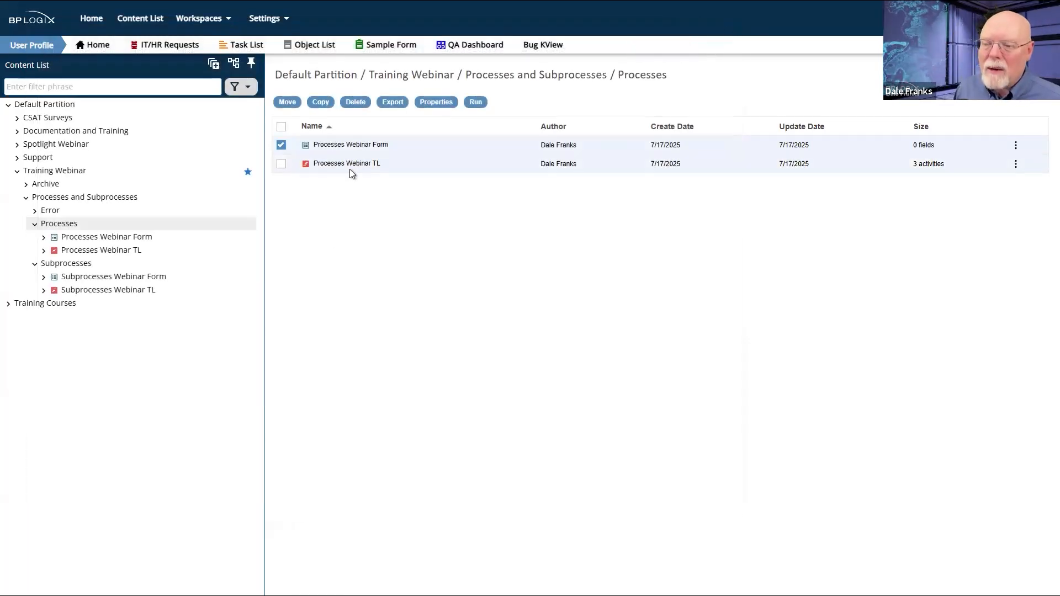
# - Examine the routing slip of the active Processes Webinar TL instance
pyautogui.click(356, 167)
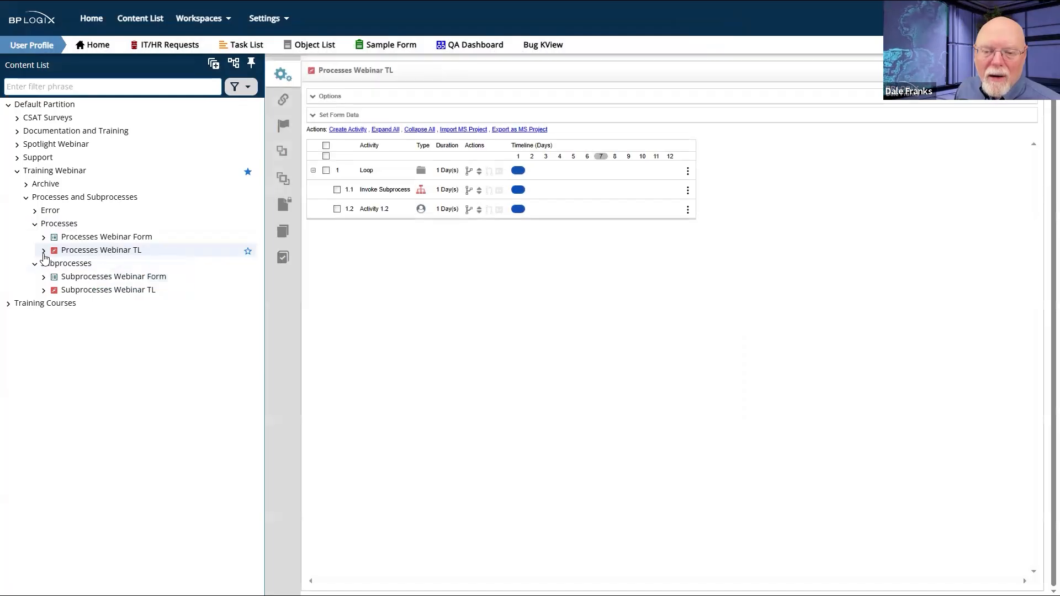
pyautogui.click(43, 251)
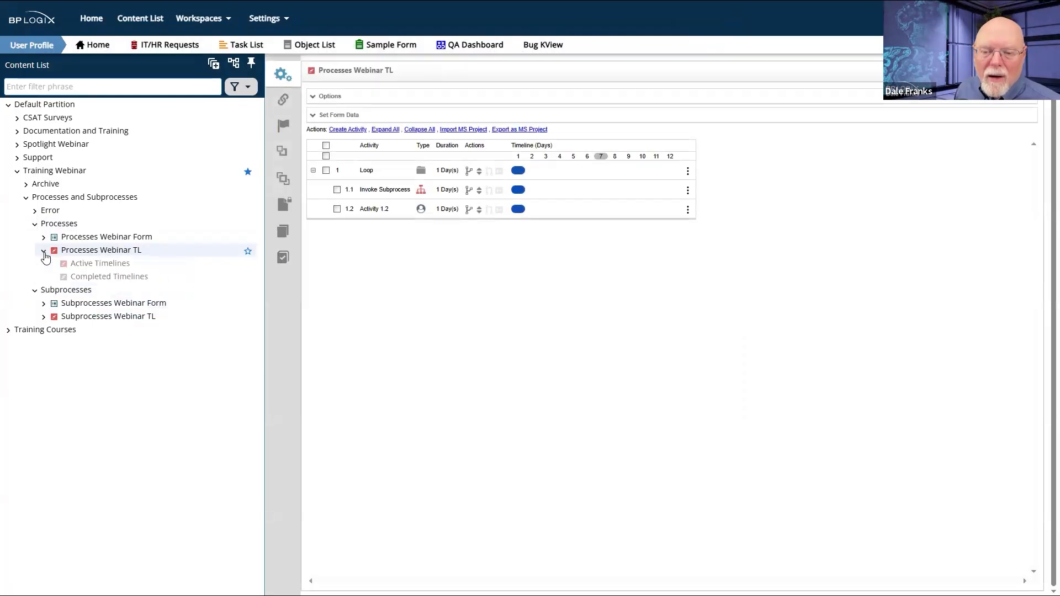
pyautogui.click(84, 264)
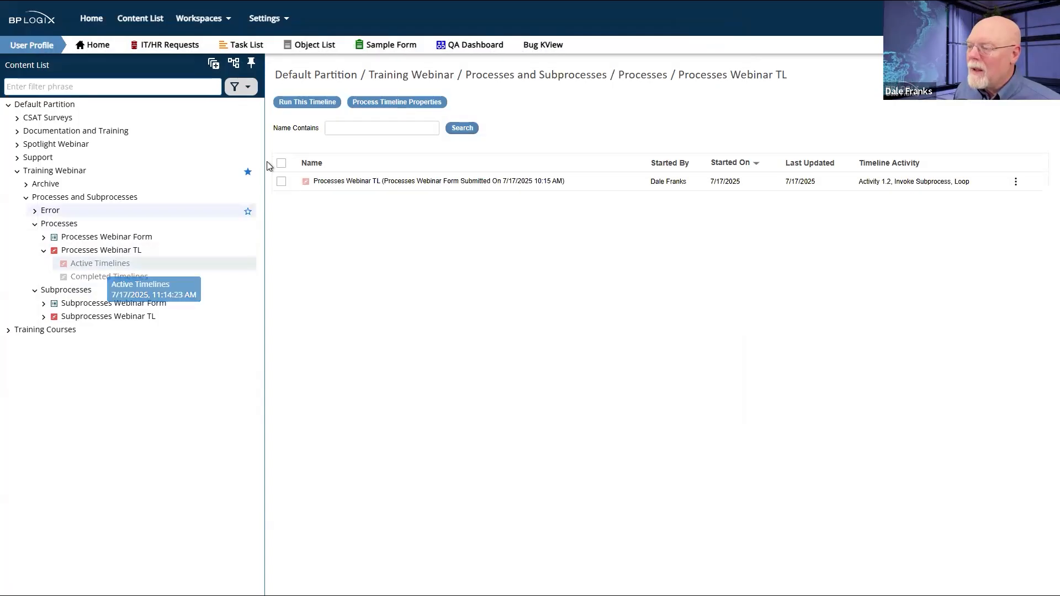
pyautogui.click(427, 182)
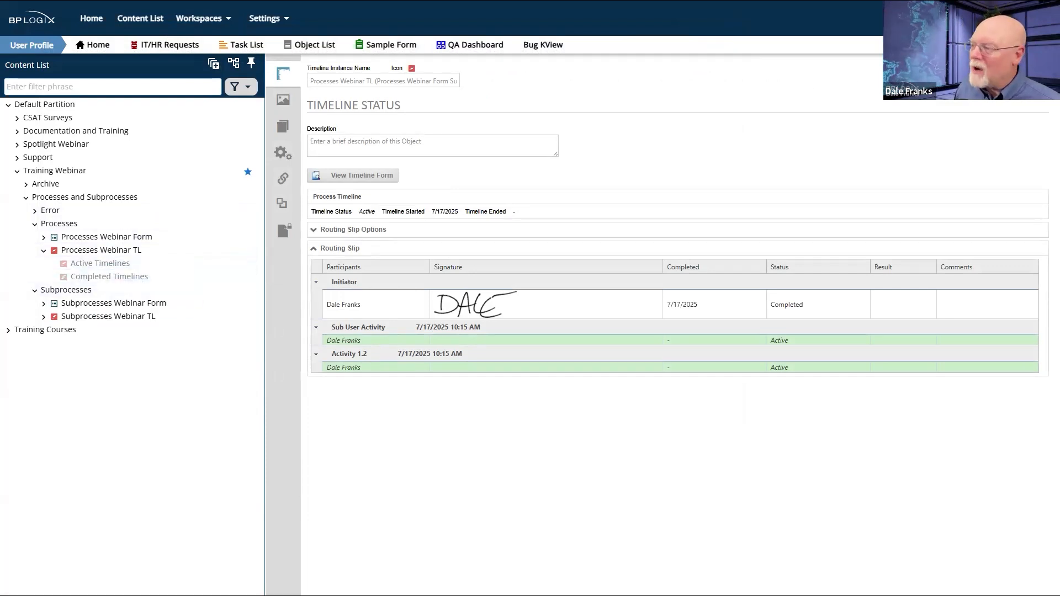
# - Cancel the active Processes Webinar TL instance
pyautogui.click(149, 266)
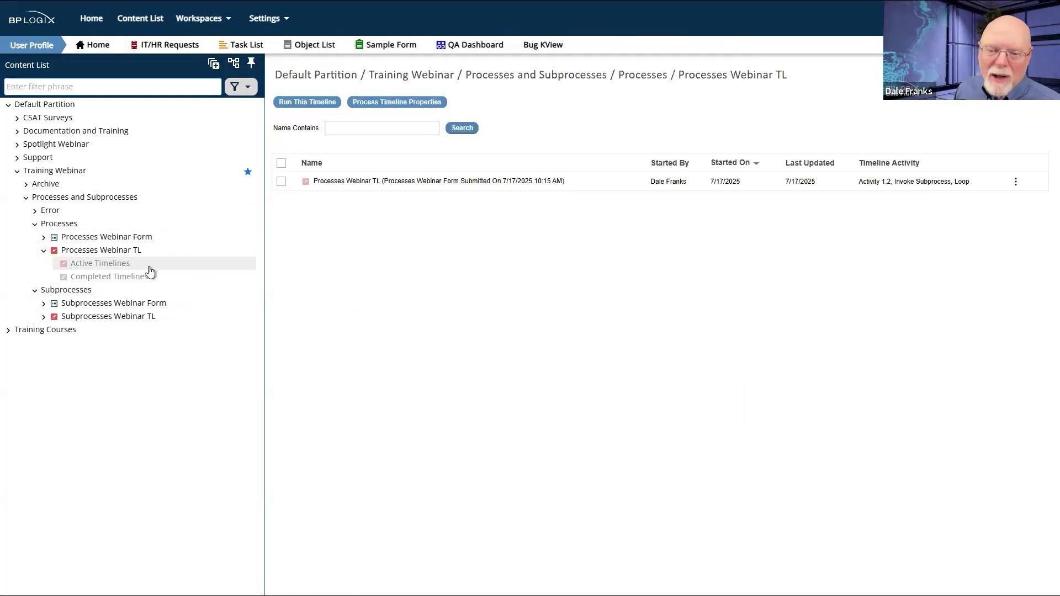
pyautogui.click(281, 182)
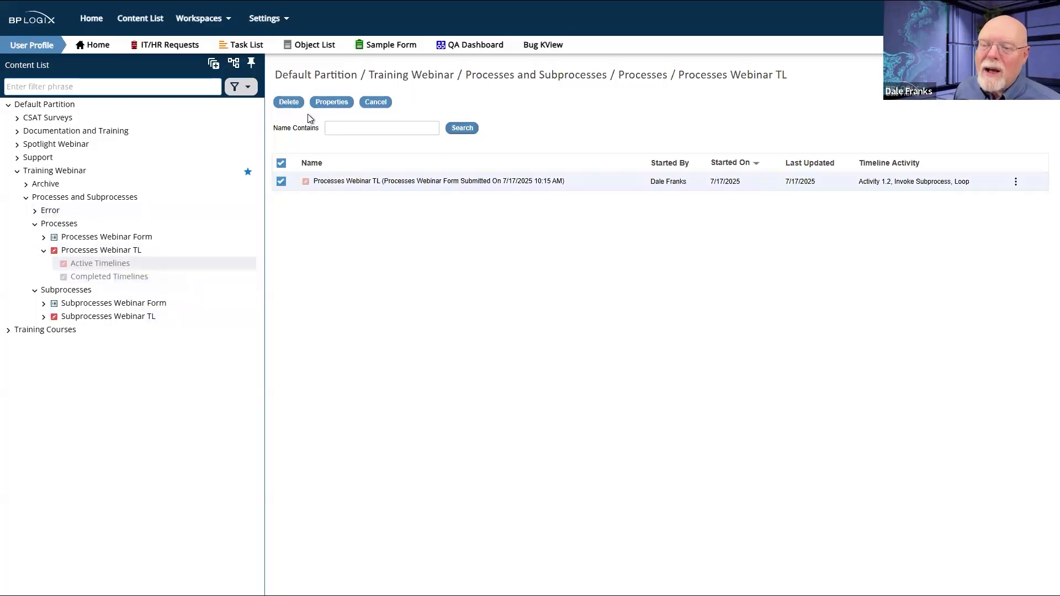
pyautogui.click(373, 104)
pyautogui.click(582, 35)
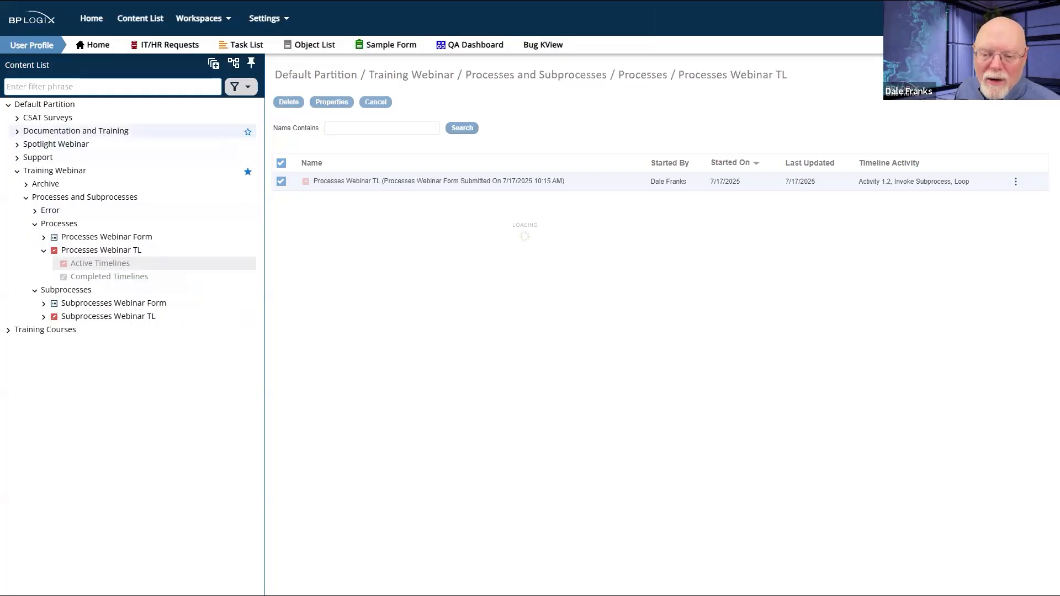
# - Check the active and completed timeline instances of Subprocesses Webinar TL for the effect of the parent's cancellation
pyautogui.click(128, 319)
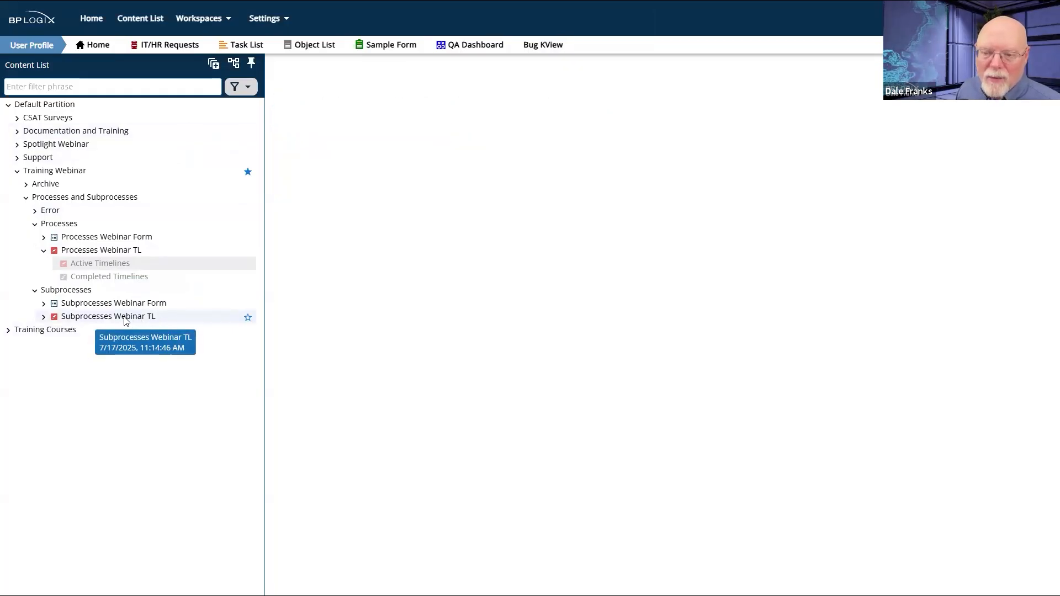
pyautogui.click(44, 317)
pyautogui.click(97, 330)
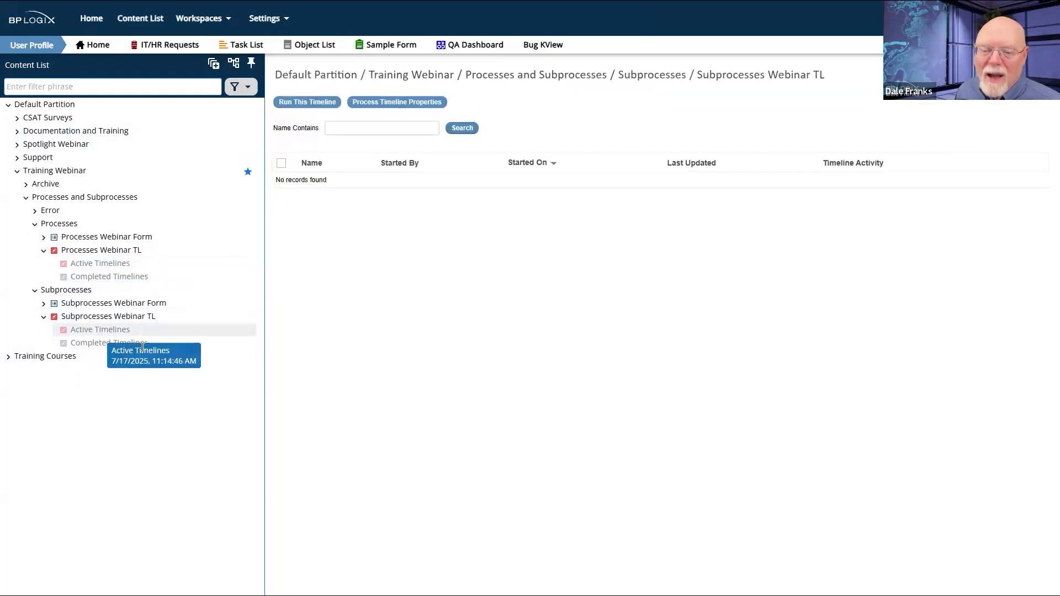
pyautogui.click(90, 343)
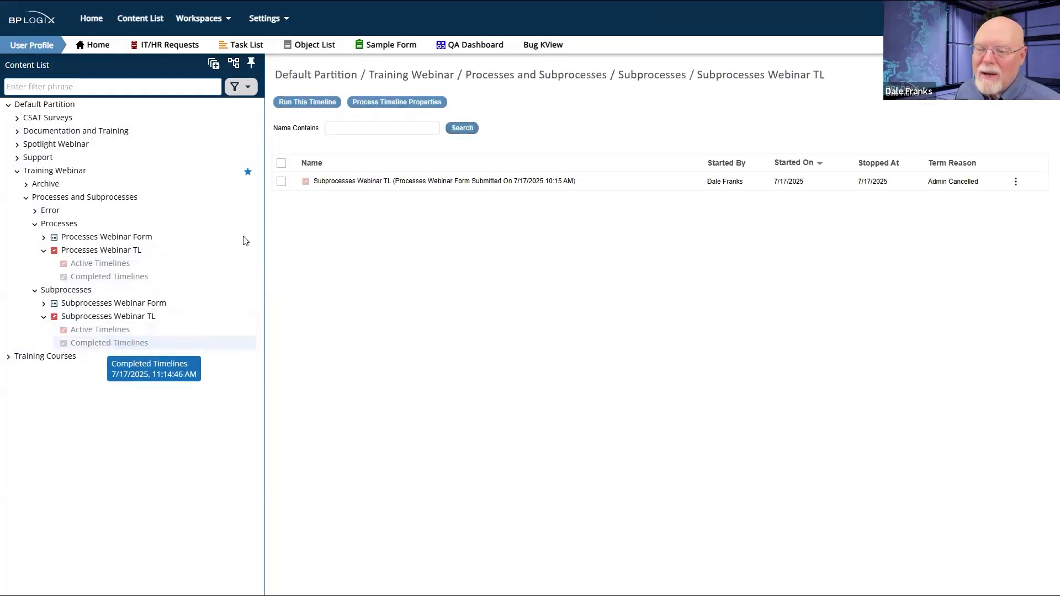
pyautogui.click(281, 183)
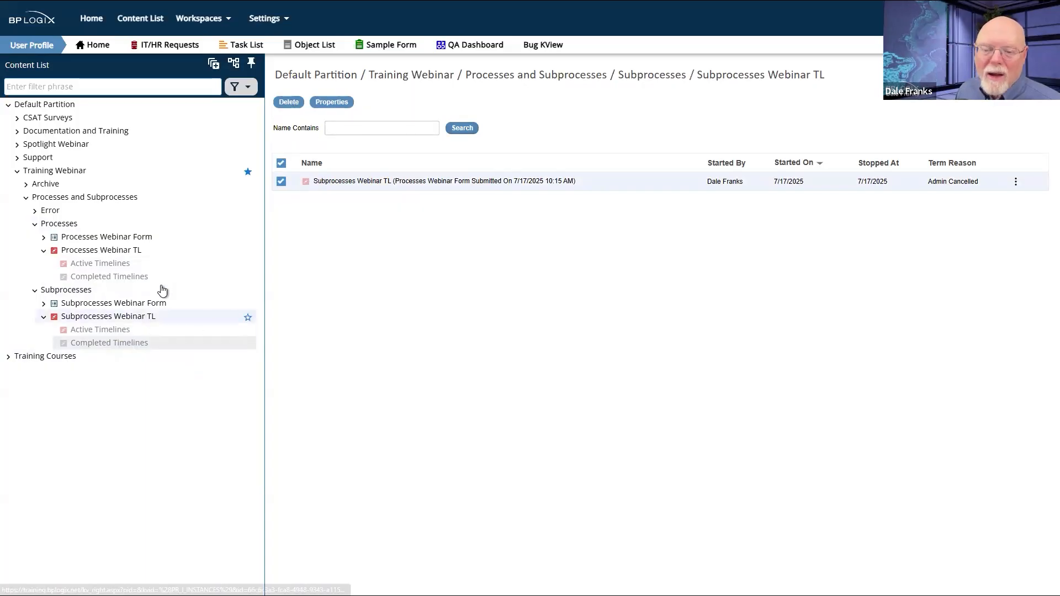
# - In Processes Webinar TL, make Activity 1.2 start after the Invoke Subprocess activity
pyautogui.click(82, 252)
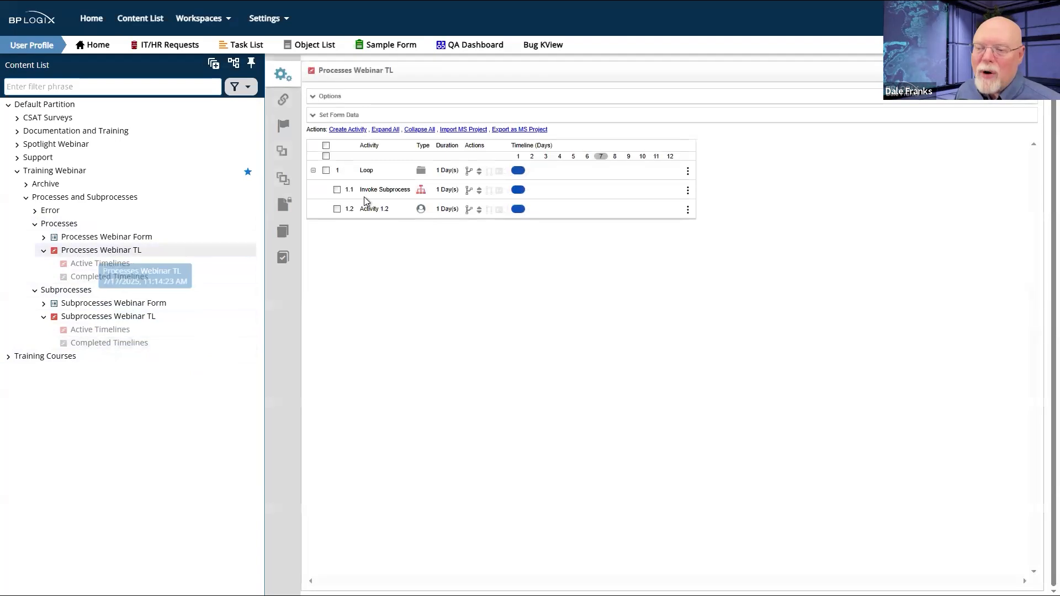
pyautogui.moveTo(489, 208); pyautogui.dragTo(501, 193)
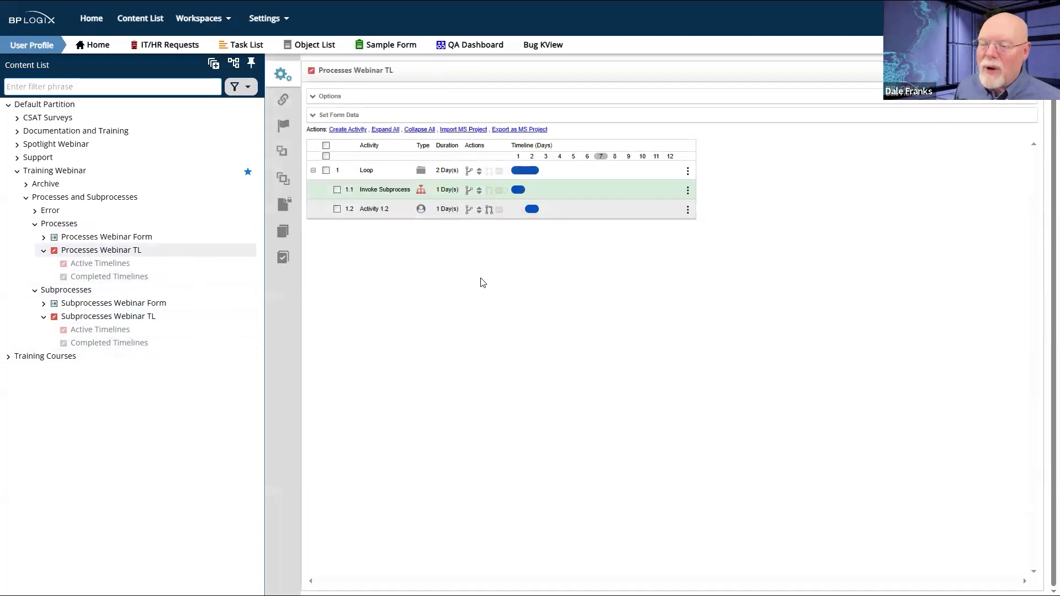
# - Rename Activity 1.2 as Parent User Activity and save the timeline
pyautogui.click(373, 210)
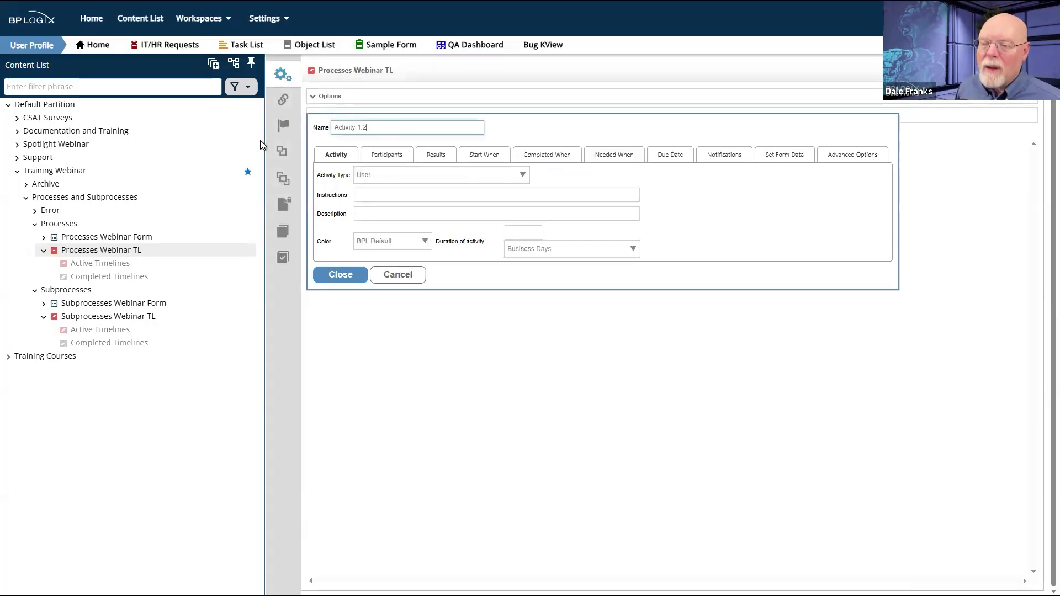
pyautogui.write('Pare')
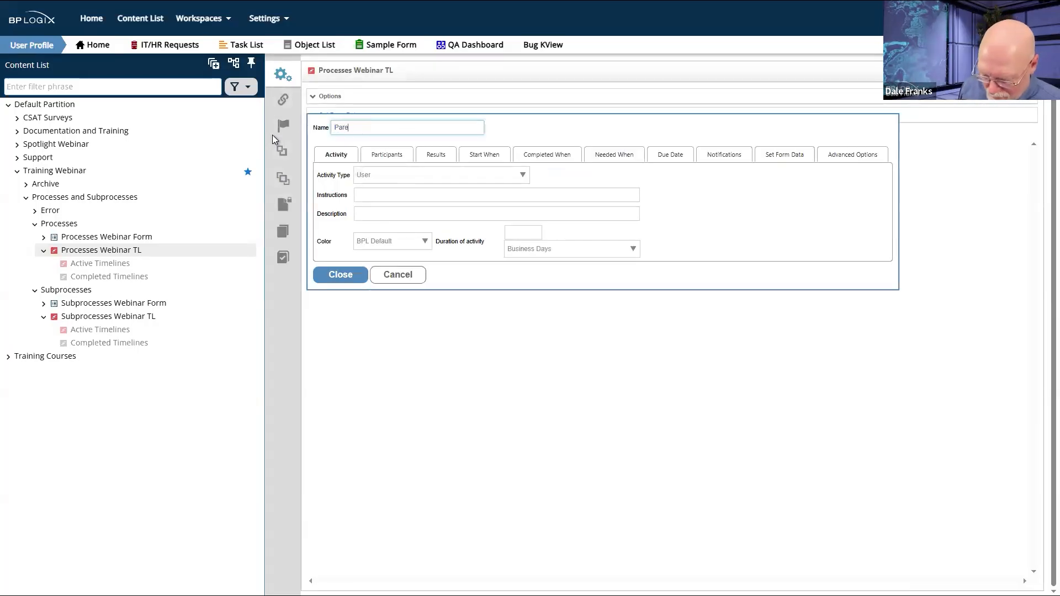
pyautogui.write('nt User A')
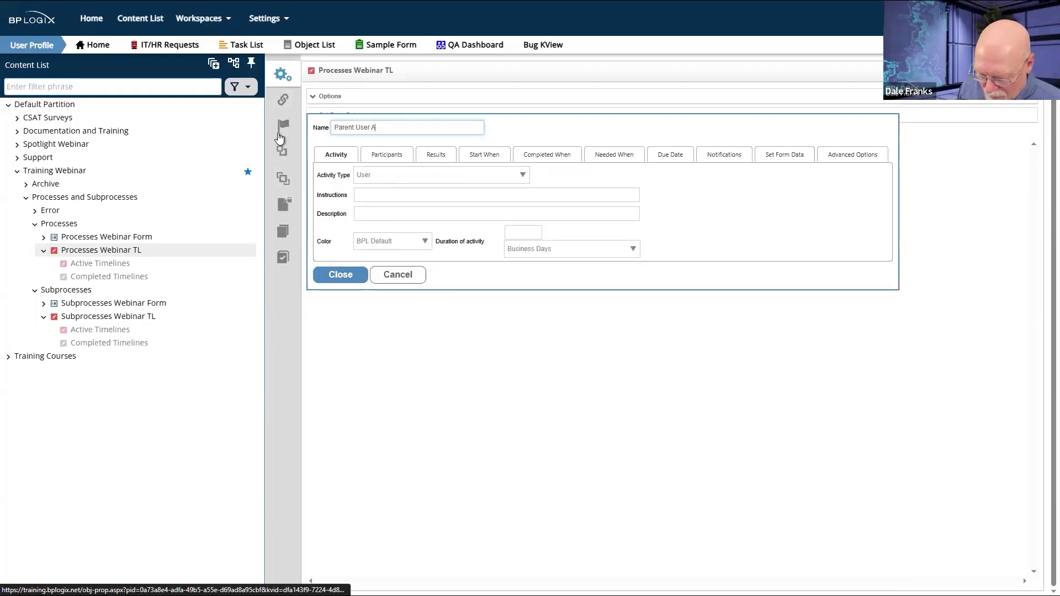
pyautogui.write('cvt')
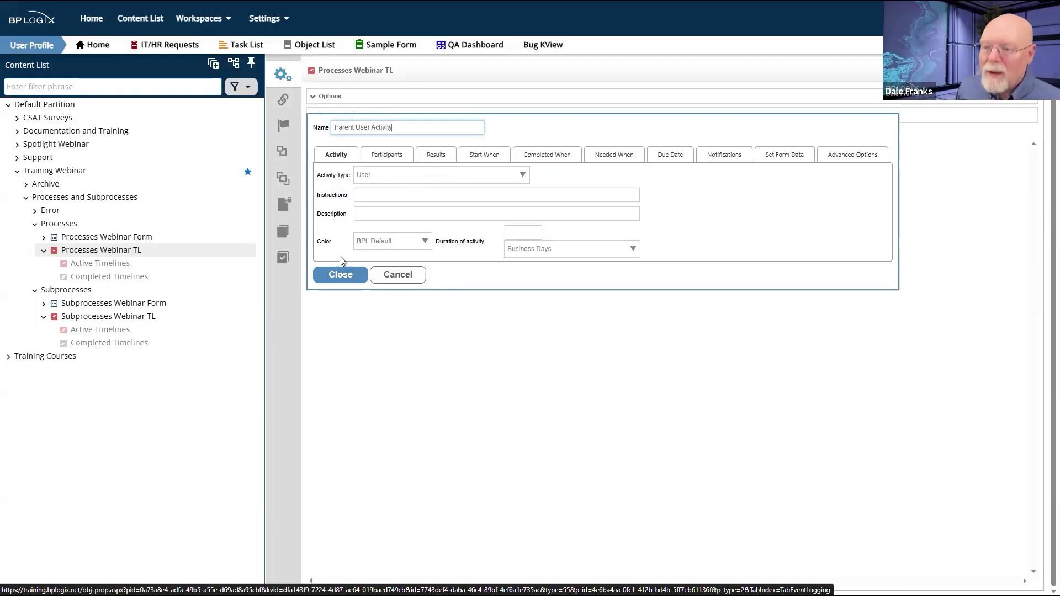
pyautogui.click(346, 275)
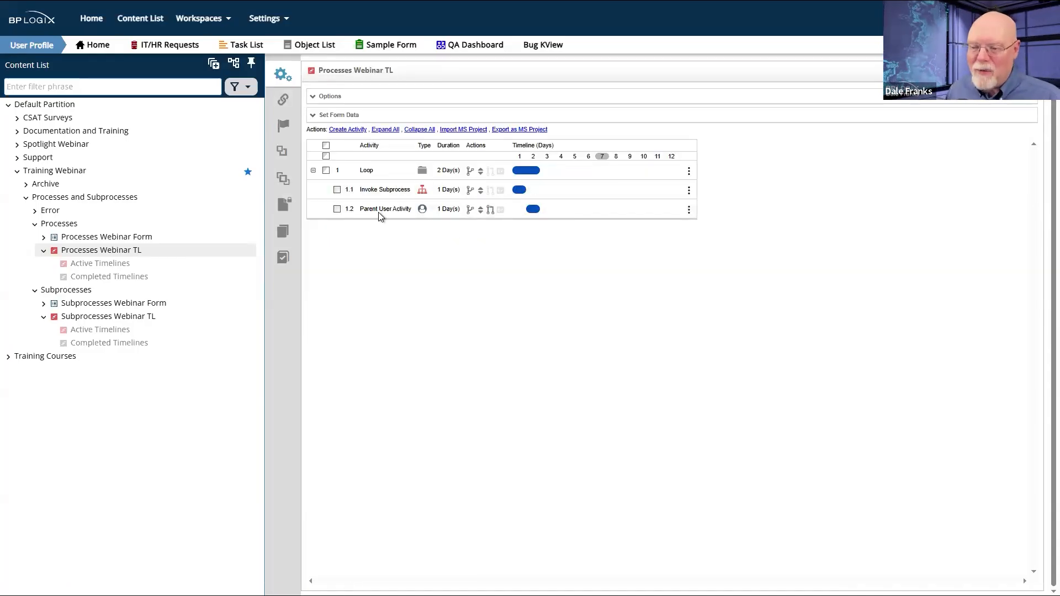
pyautogui.click(981, 86)
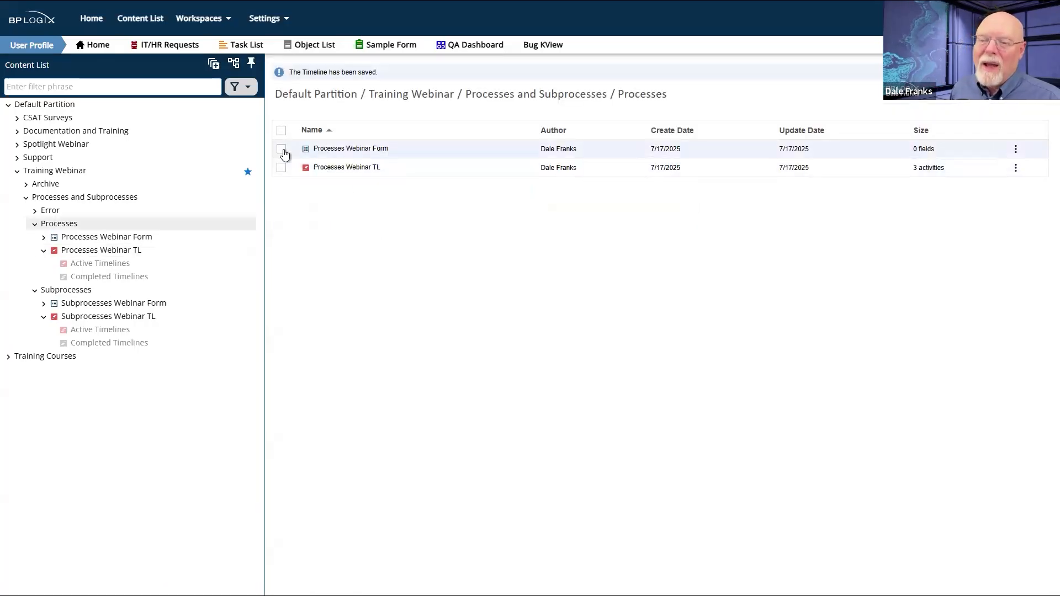
# - Start a new Processes Webinar TL instance by running and submitting Processes Webinar Form
pyautogui.click(281, 148)
pyautogui.click(475, 122)
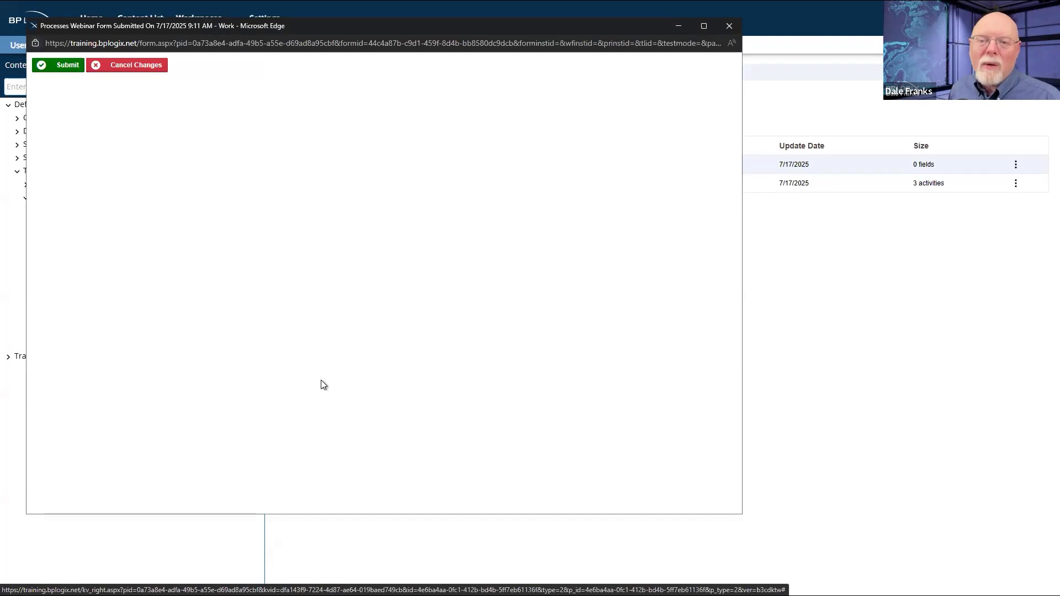
pyautogui.click(65, 69)
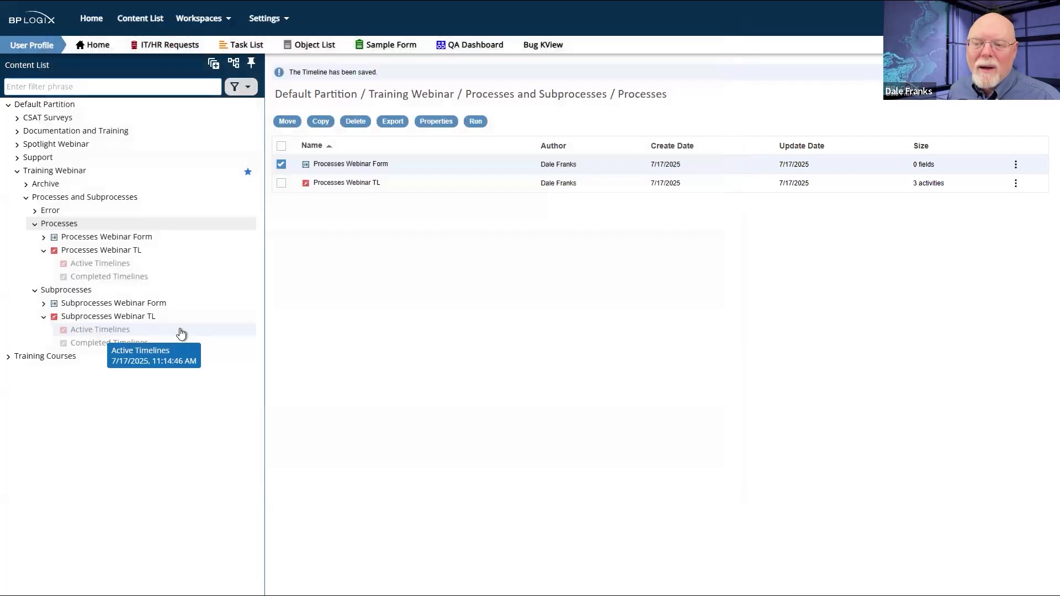
# - Open the active Processes Webinar TL instance's status and expand its routing slip options
pyautogui.click(336, 188)
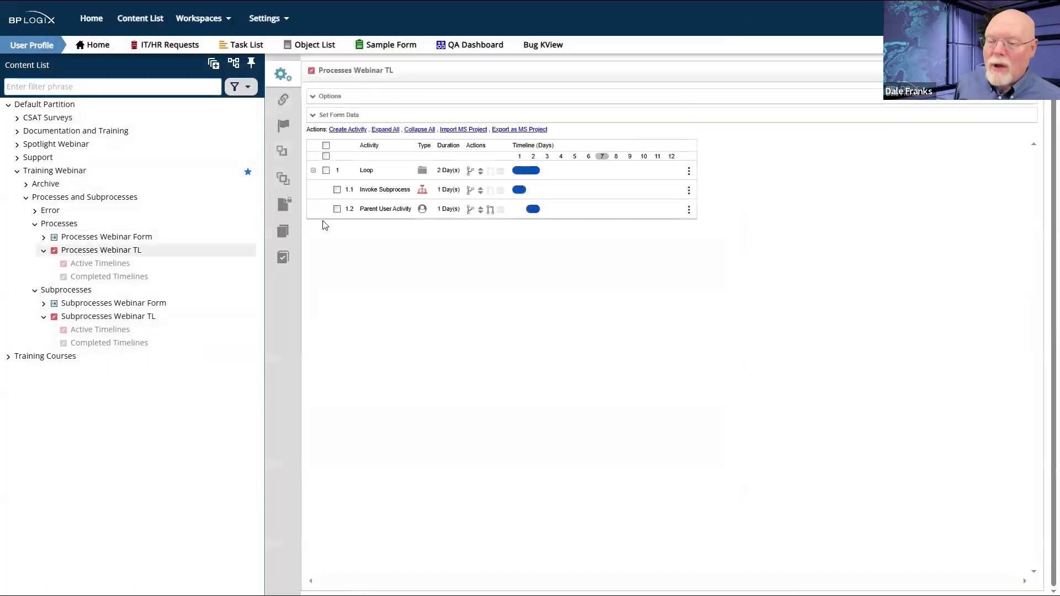
pyautogui.click(105, 265)
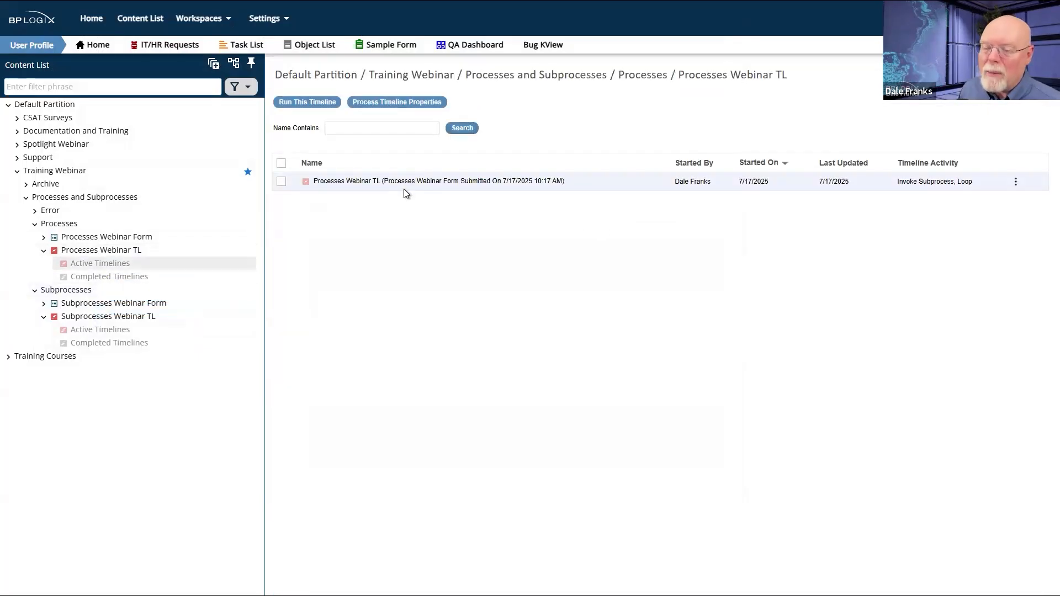
pyautogui.click(409, 182)
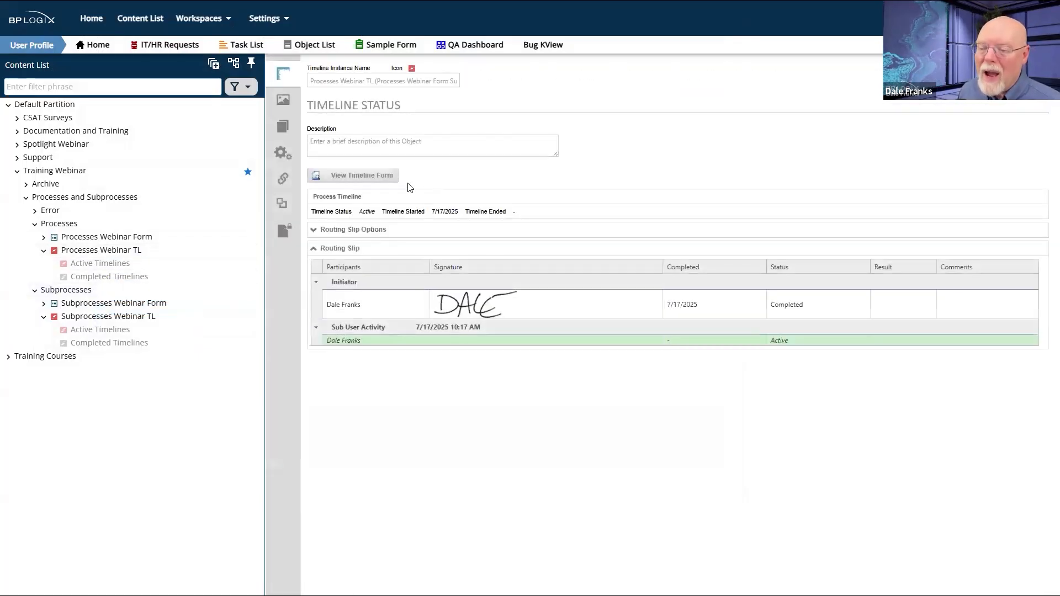
pyautogui.click(364, 229)
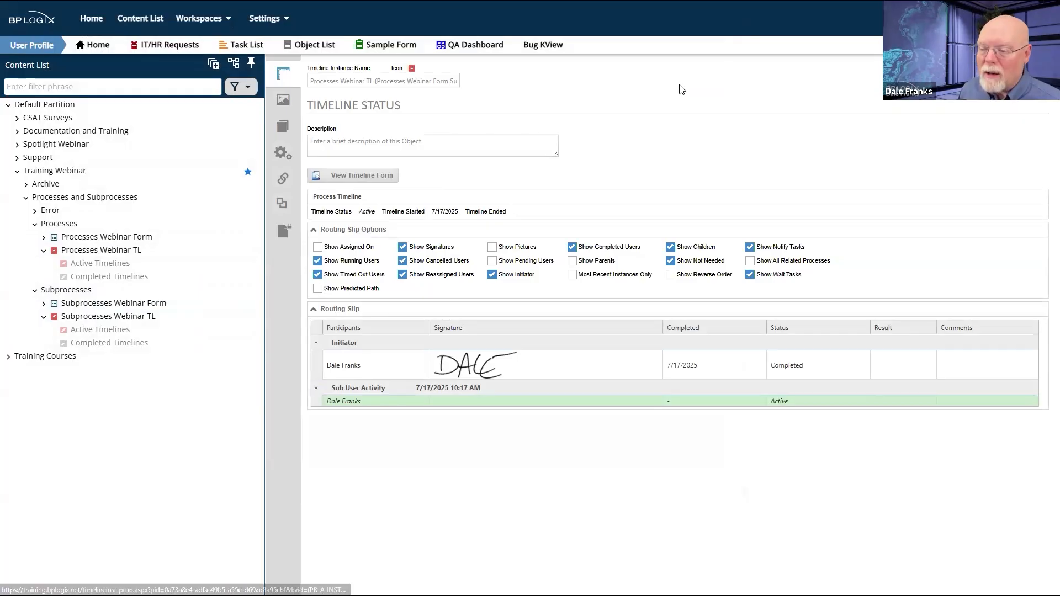
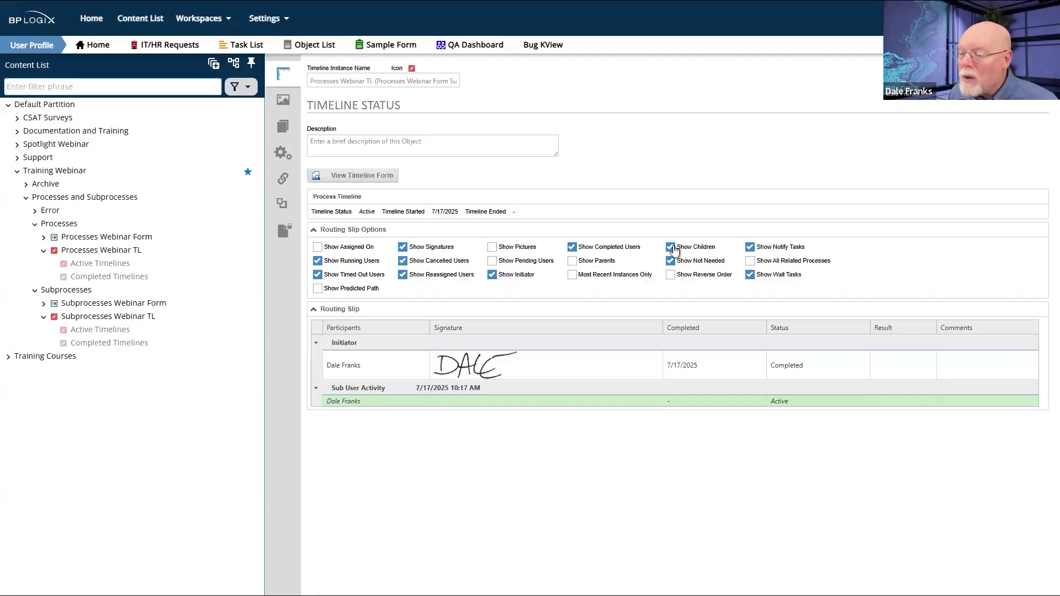
# - Turn Show Children off and back on to compare the Processes Webinar TL routing slip with and without subprocess activities
pyautogui.click(671, 247)
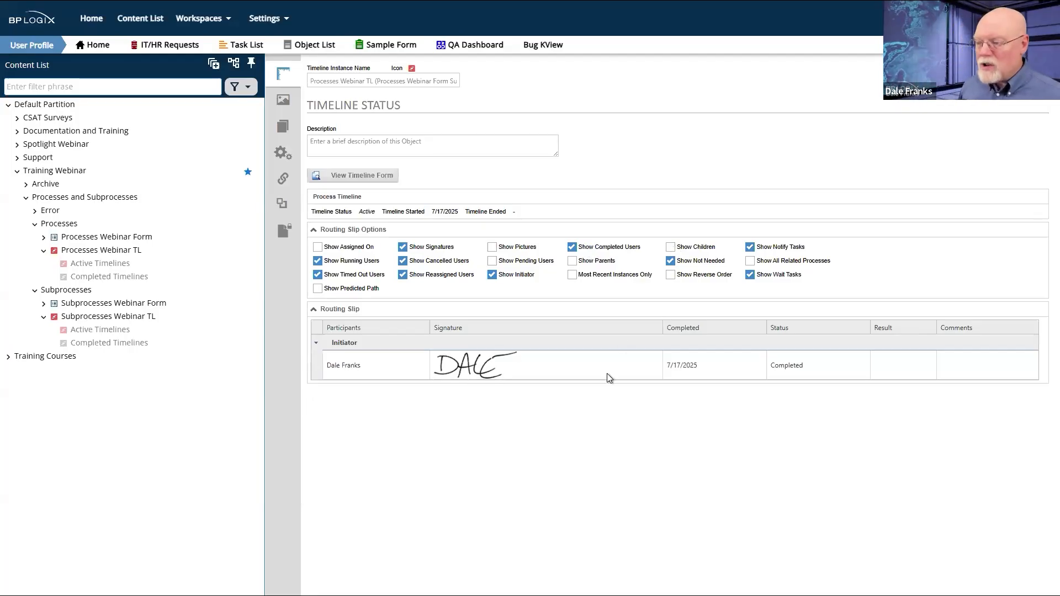
pyautogui.click(670, 260)
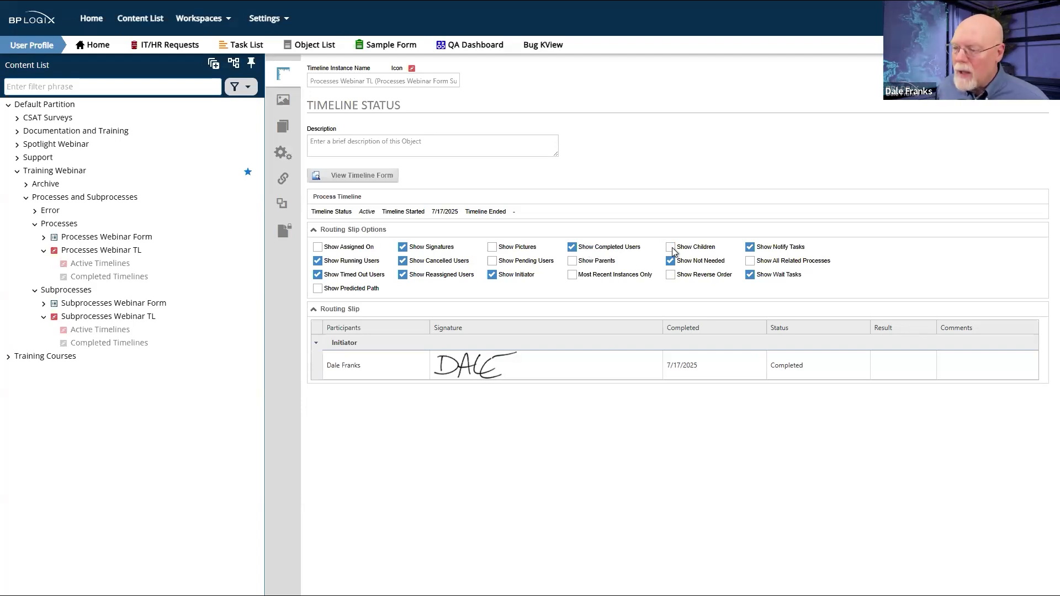
pyautogui.click(671, 248)
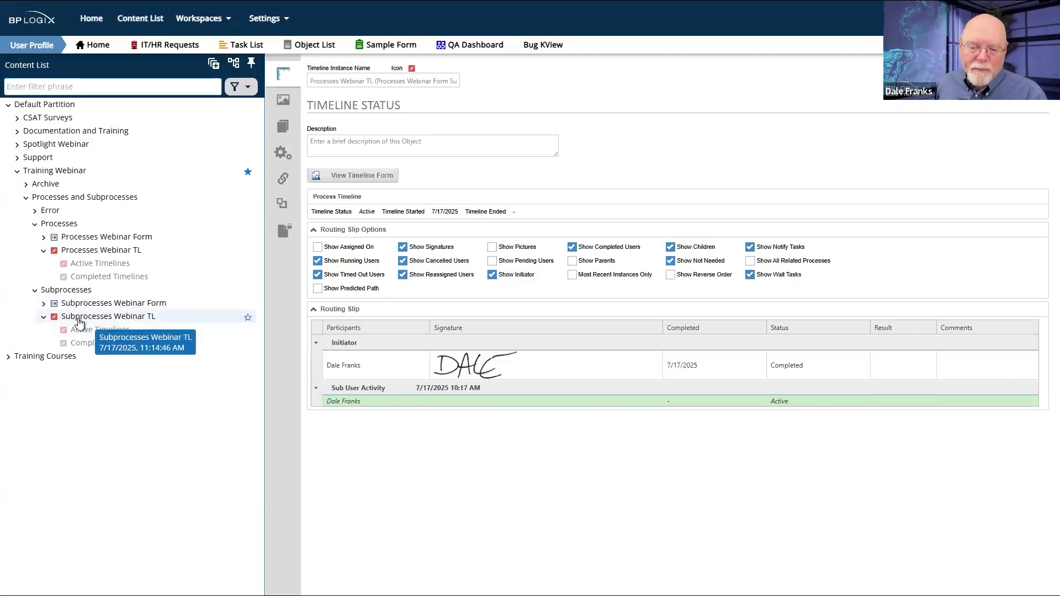
# - Open the Sub User Activity properties from the timeline view of the active Subprocesses Webinar TL instance
pyautogui.click(80, 321)
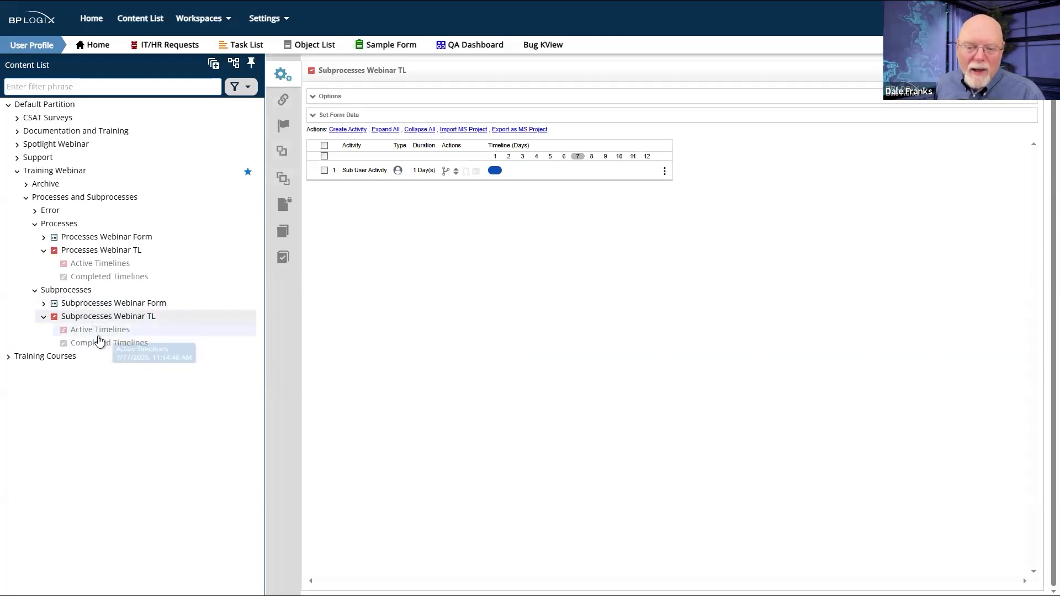
pyautogui.click(246, 332)
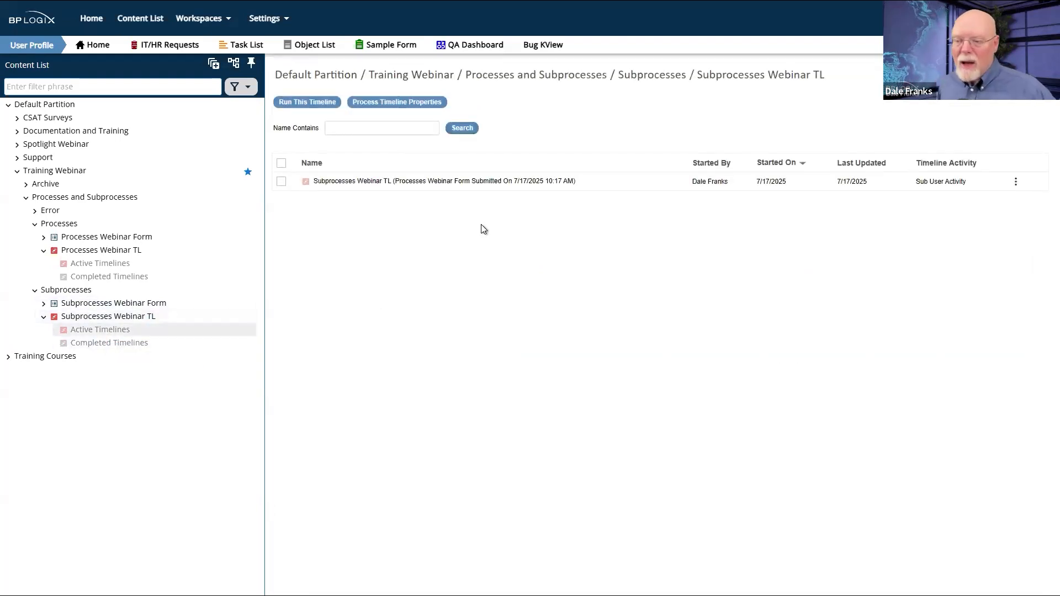
pyautogui.click(350, 182)
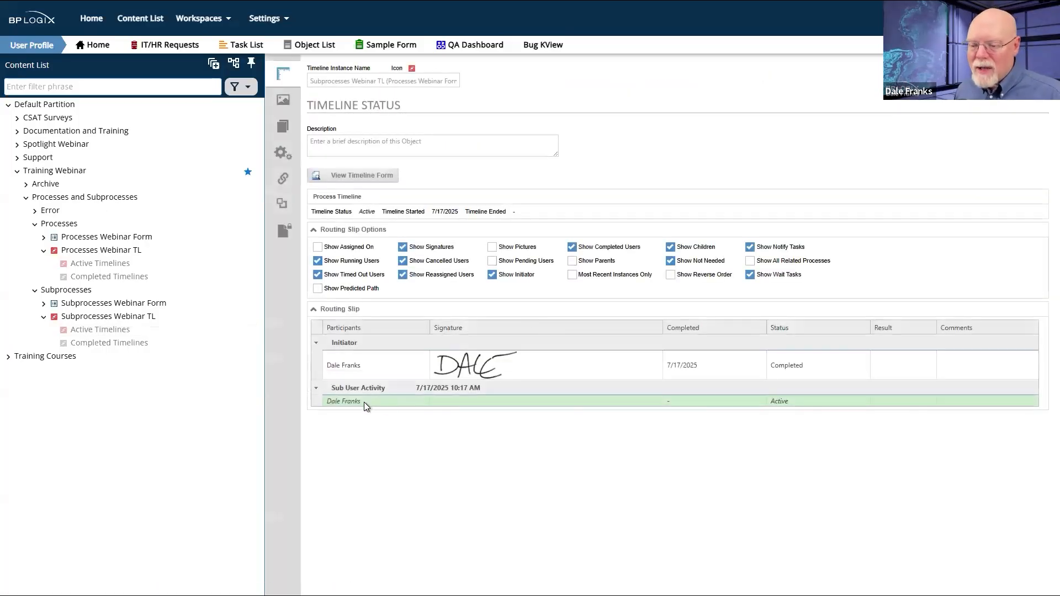
pyautogui.click(282, 99)
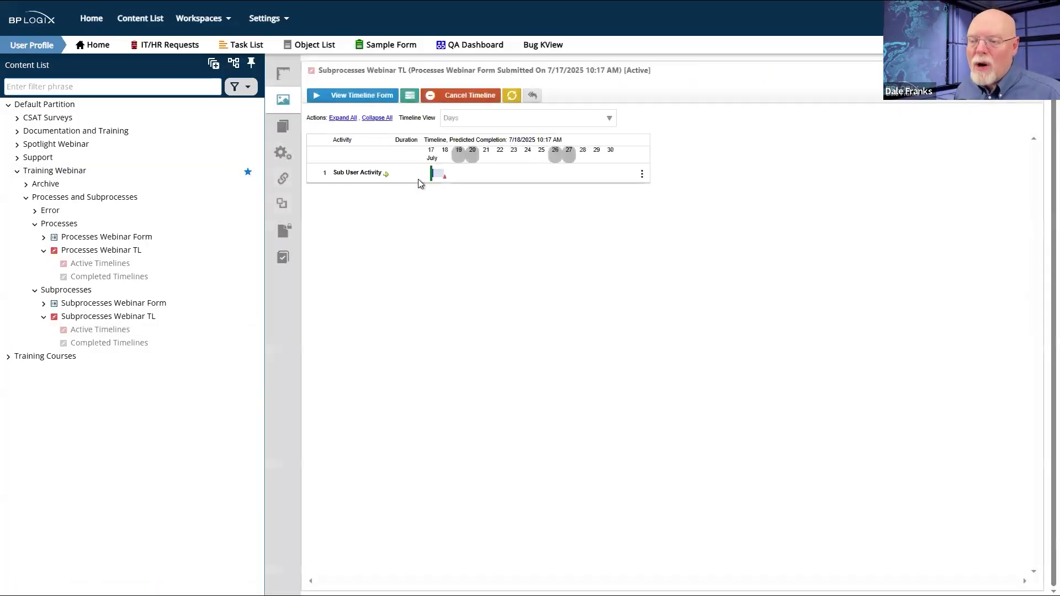
pyautogui.click(438, 173)
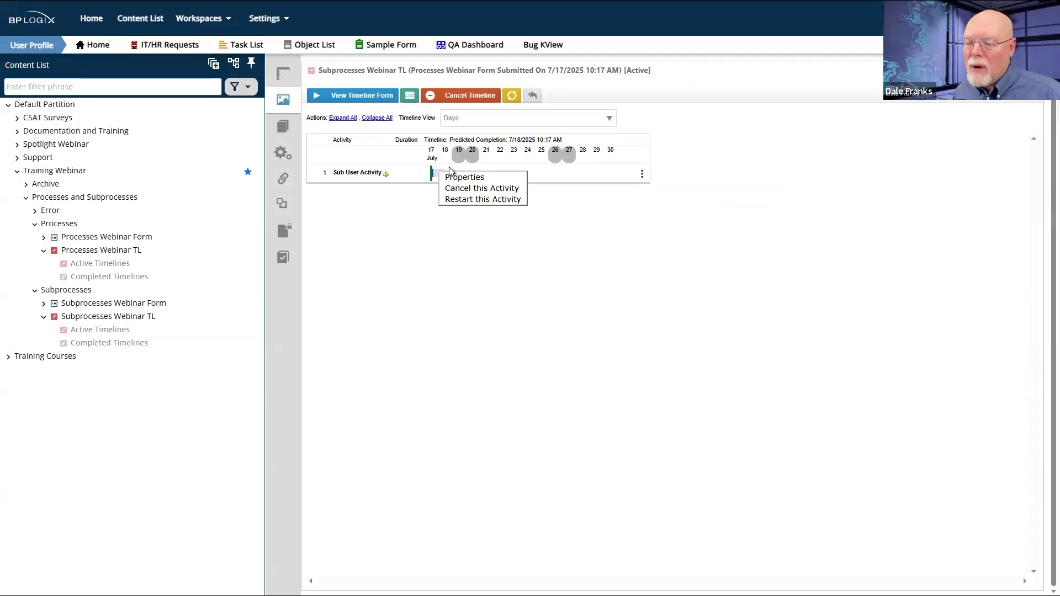
pyautogui.click(458, 177)
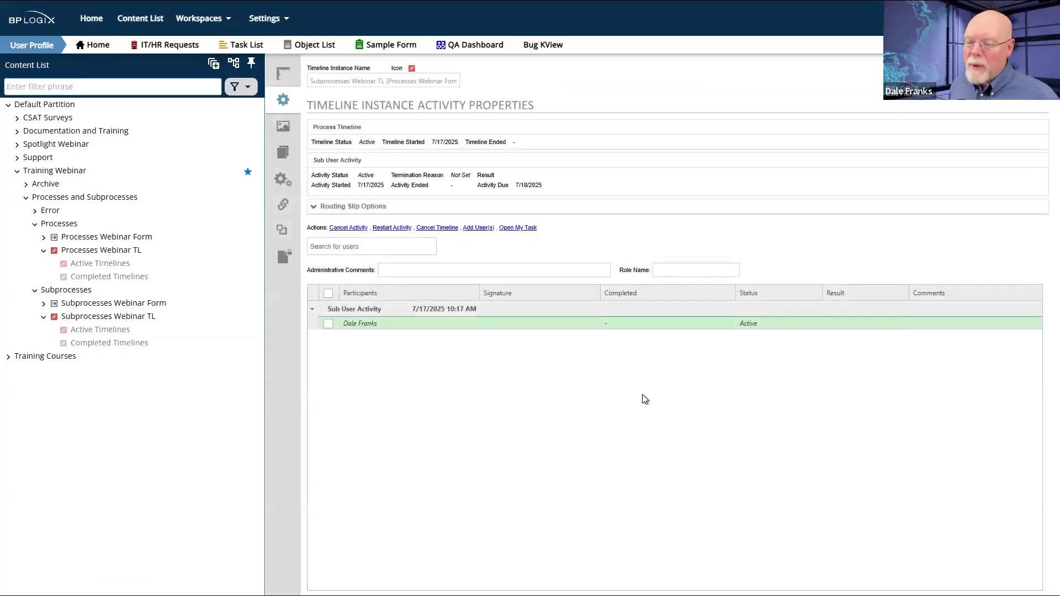
# - Complete the active participant's task in Sub User Activity on their behalf and confirm it
pyautogui.click(326, 327)
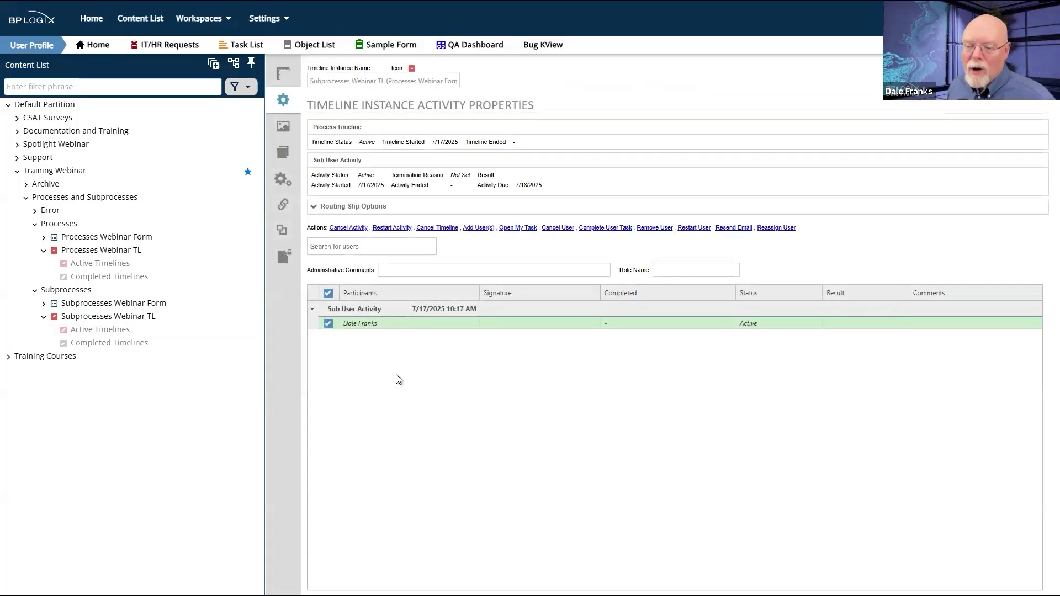
pyautogui.click(605, 228)
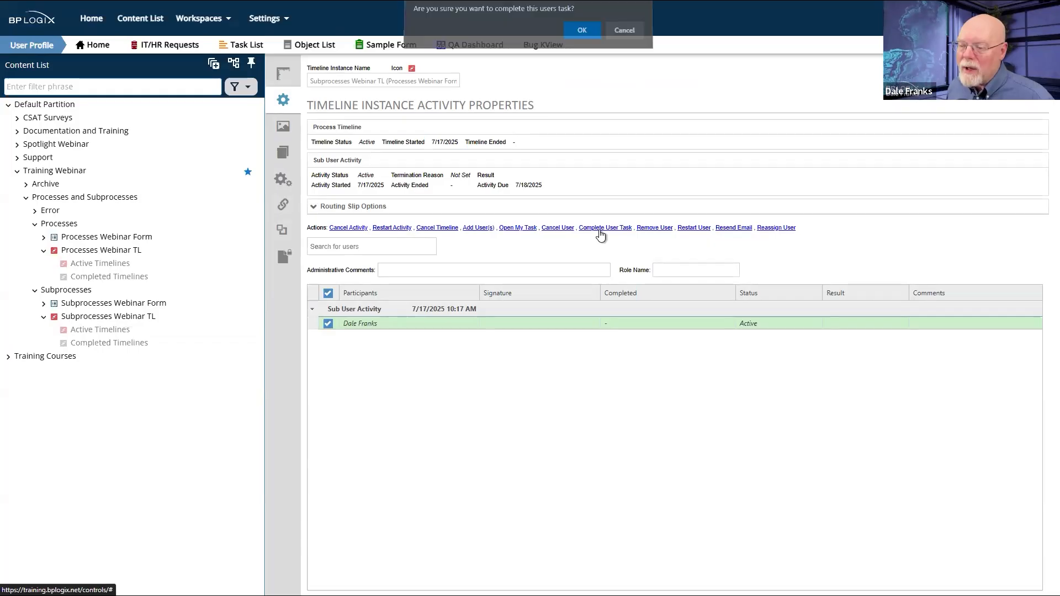
pyautogui.click(583, 31)
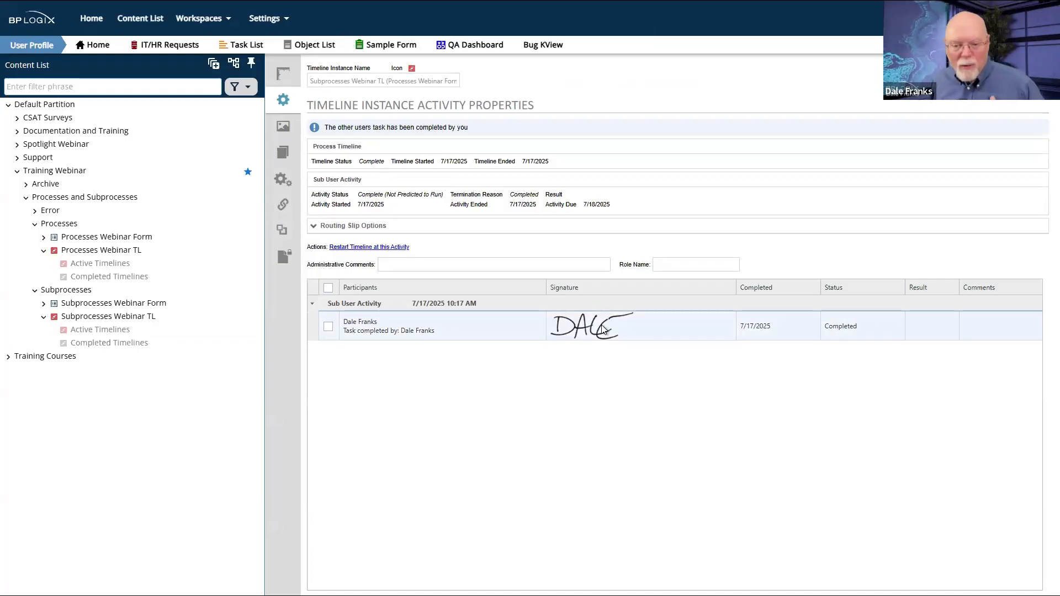
# - Open the active Processes Webinar TL instance, review its routing slip and timeline, and cancel the timeline
pyautogui.click(93, 266)
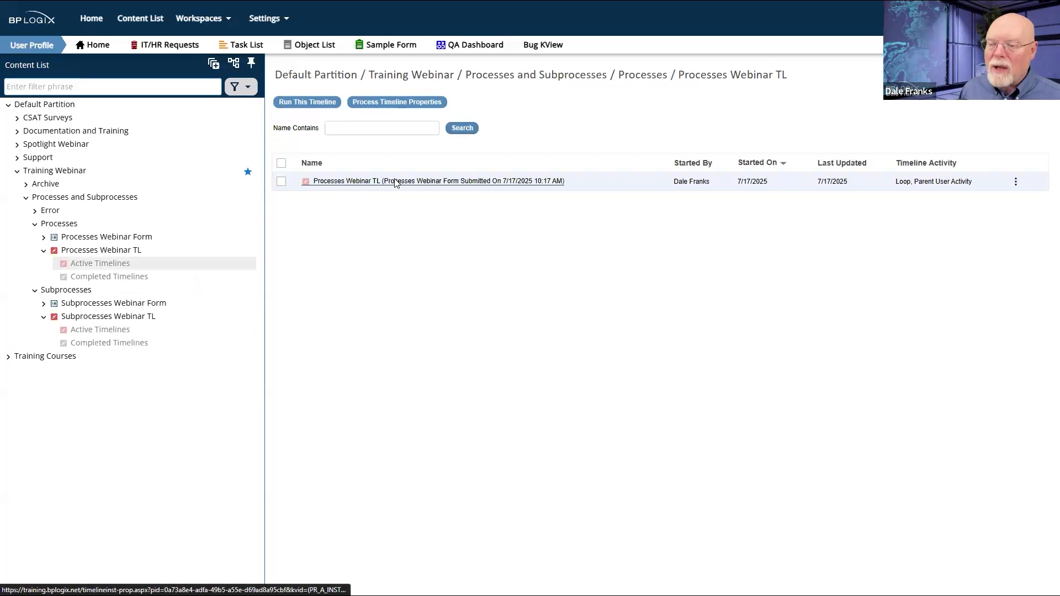
pyautogui.click(395, 182)
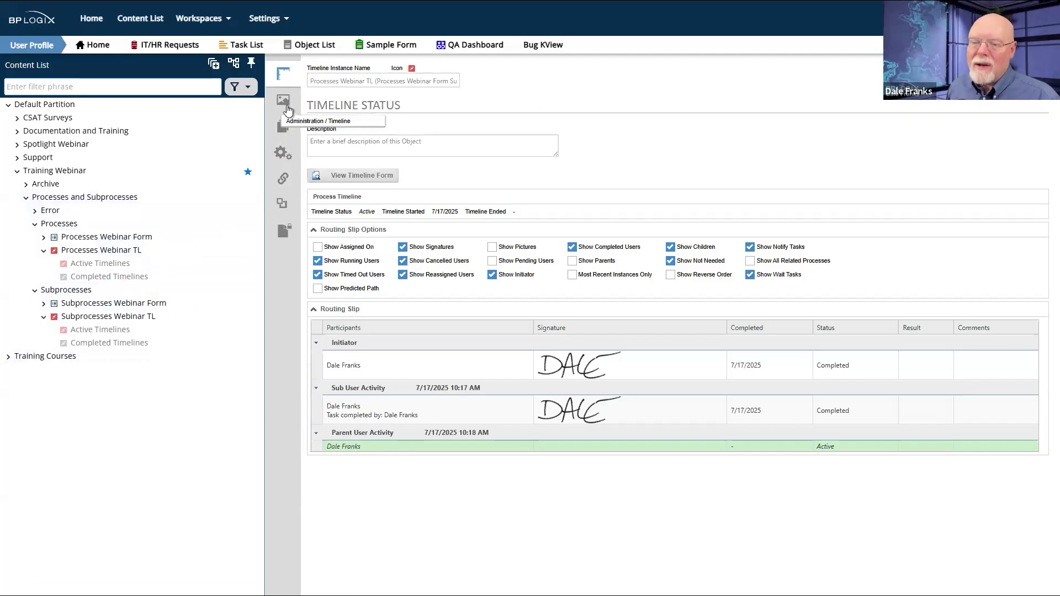
pyautogui.click(284, 100)
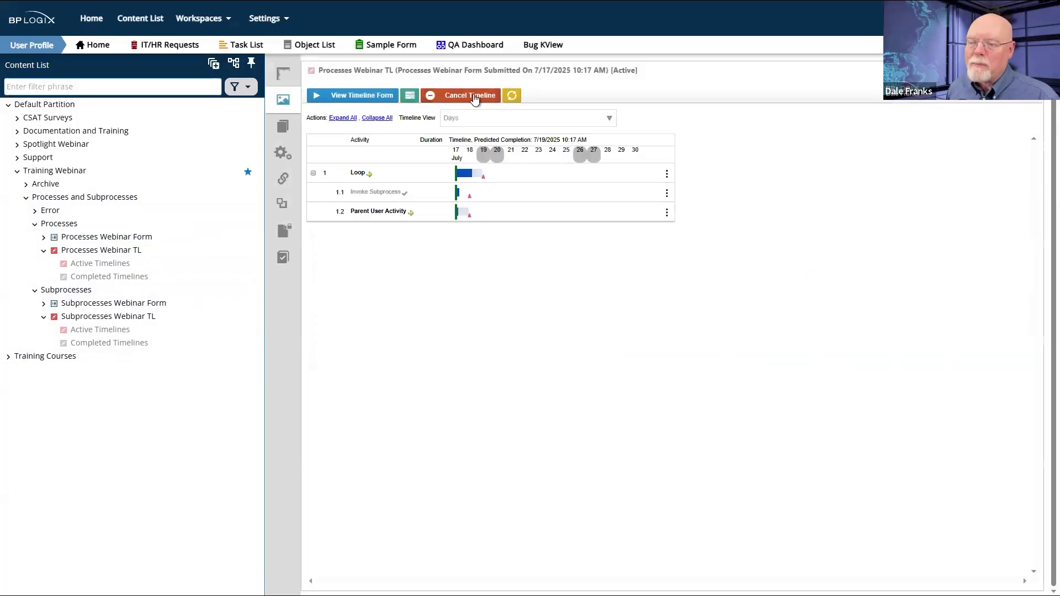
pyautogui.click(466, 95)
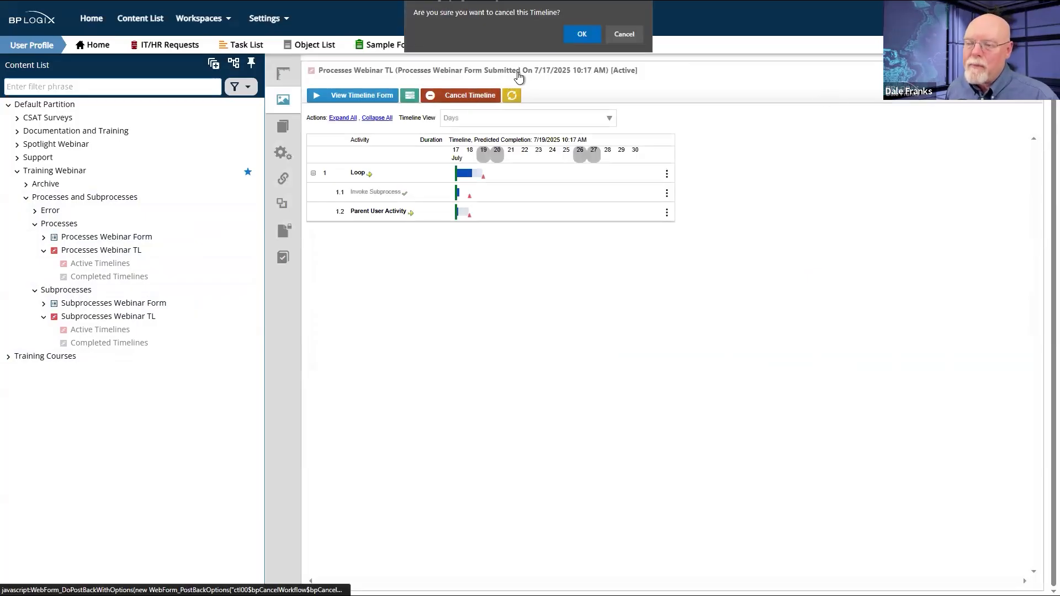
pyautogui.click(579, 34)
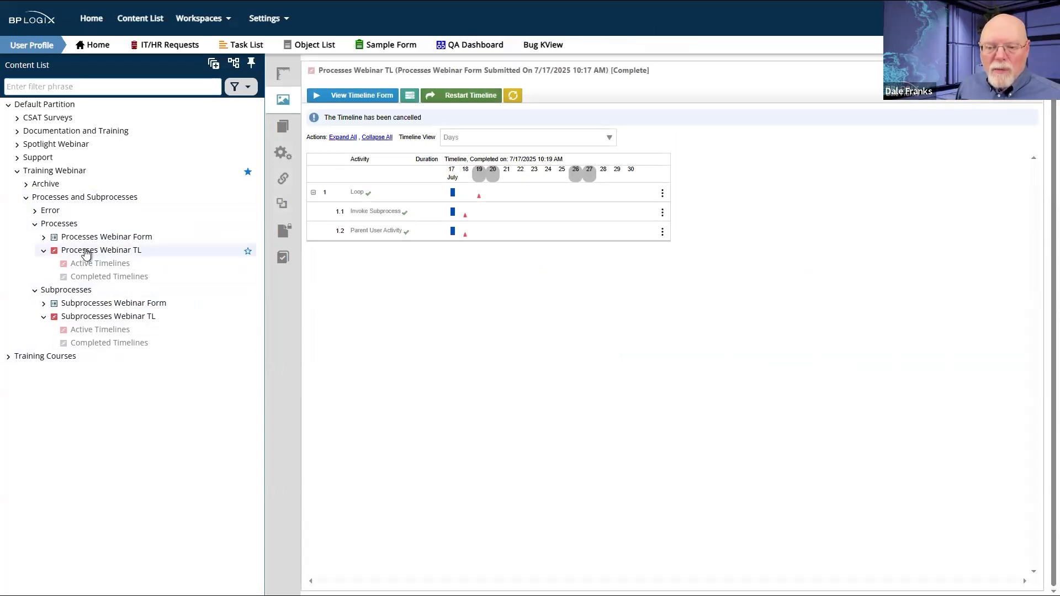
# - In the Processes Webinar TL definition, change the Invoke Subprocess activity's type to Custom Task
pyautogui.click(86, 252)
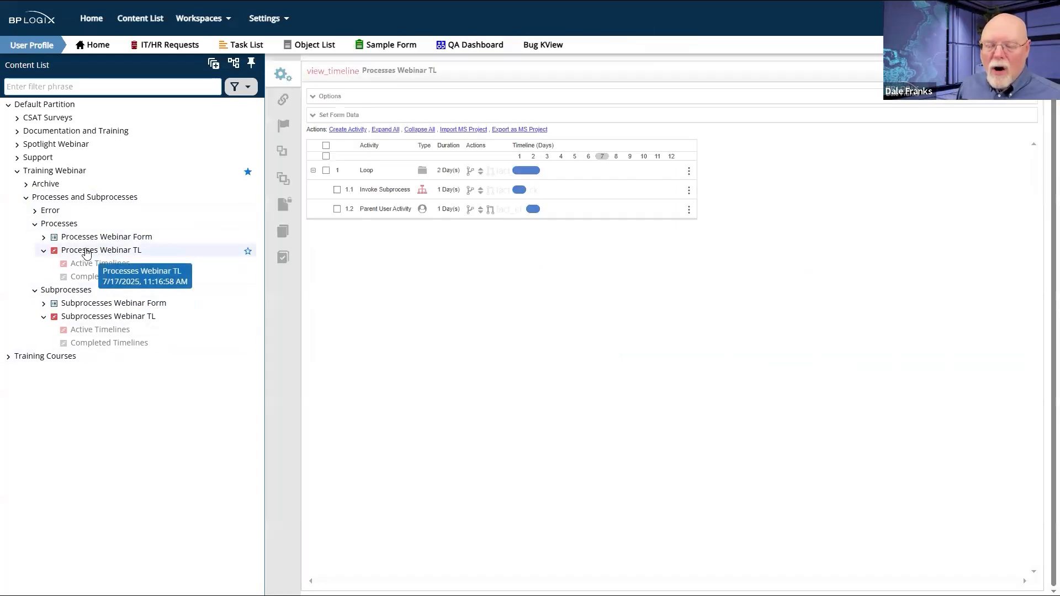
pyautogui.click(389, 190)
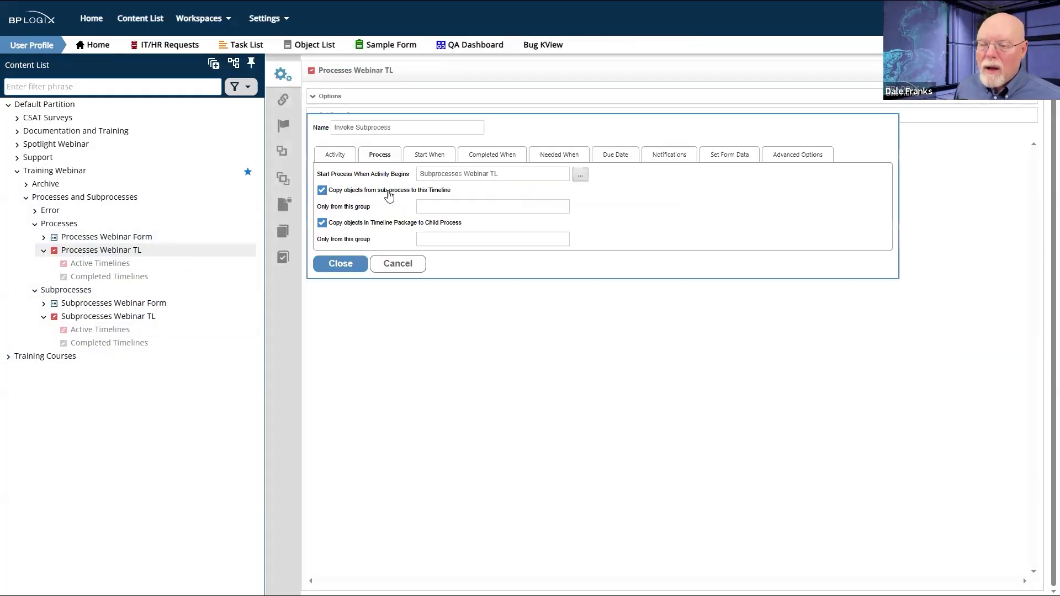
pyautogui.click(344, 160)
pyautogui.click(461, 177)
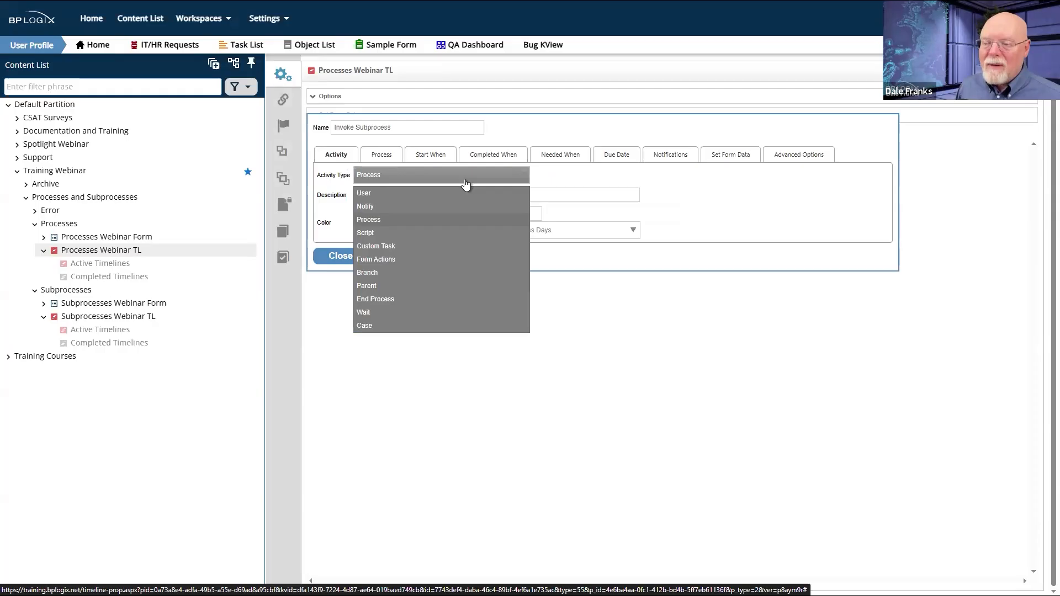
pyautogui.click(417, 246)
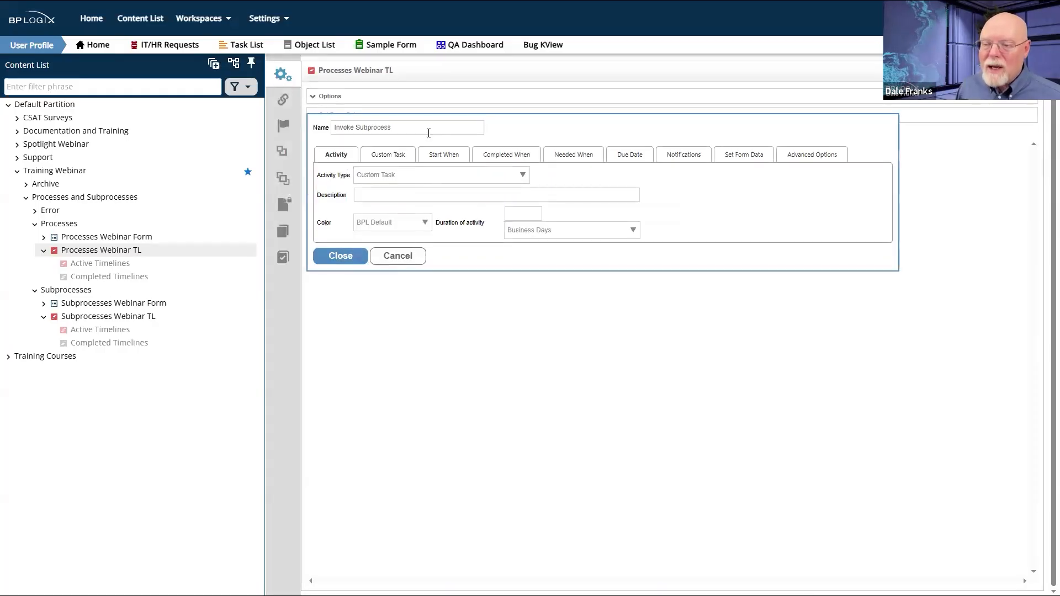
# - Add the Run Process custom task to Invoke Subprocess and set its container form to Processes Webinar Form
pyautogui.click(400, 155)
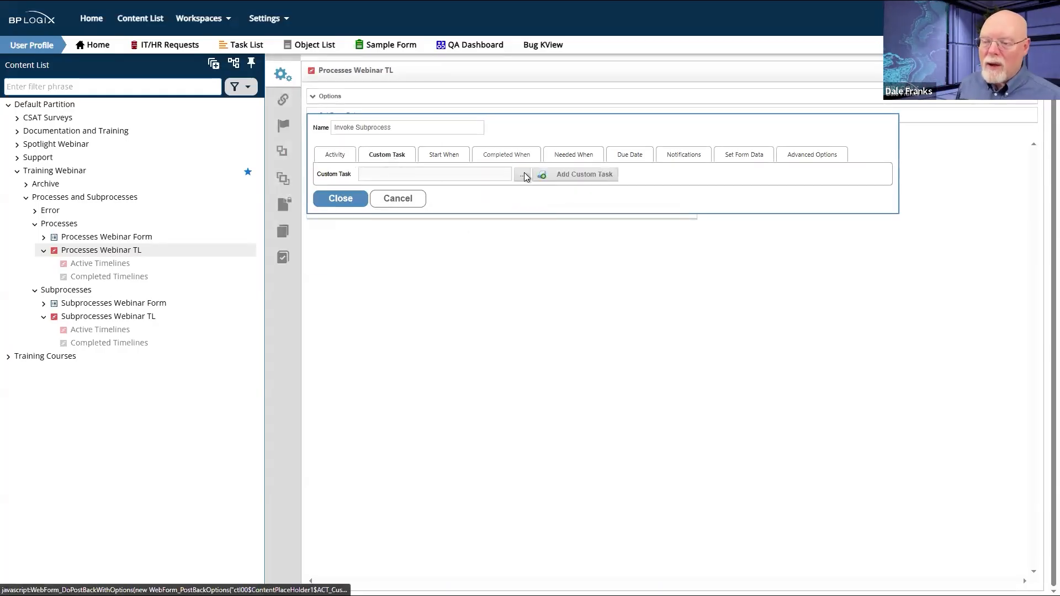
pyautogui.click(526, 177)
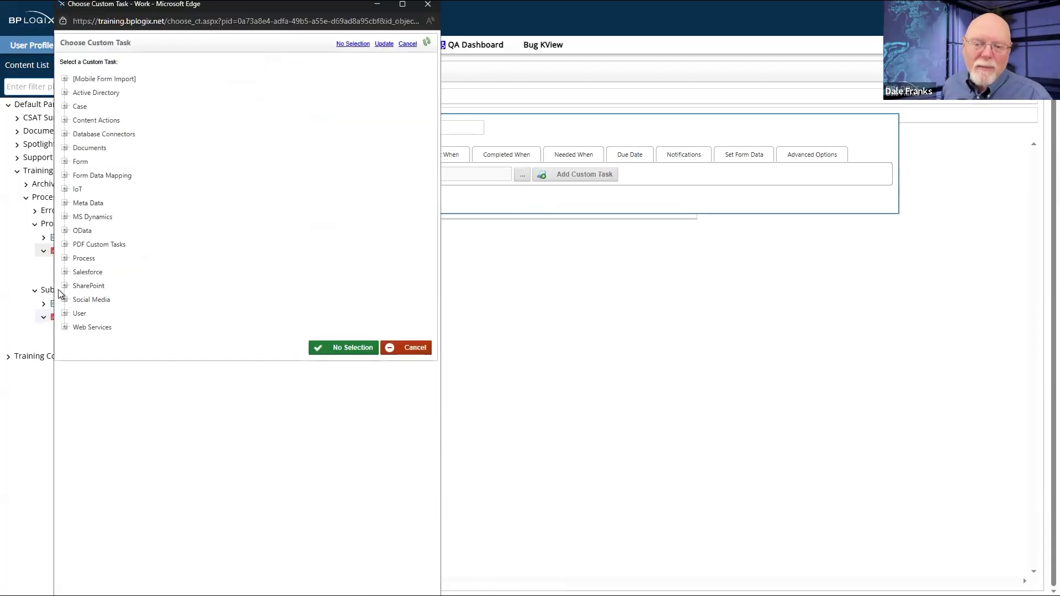
pyautogui.click(65, 258)
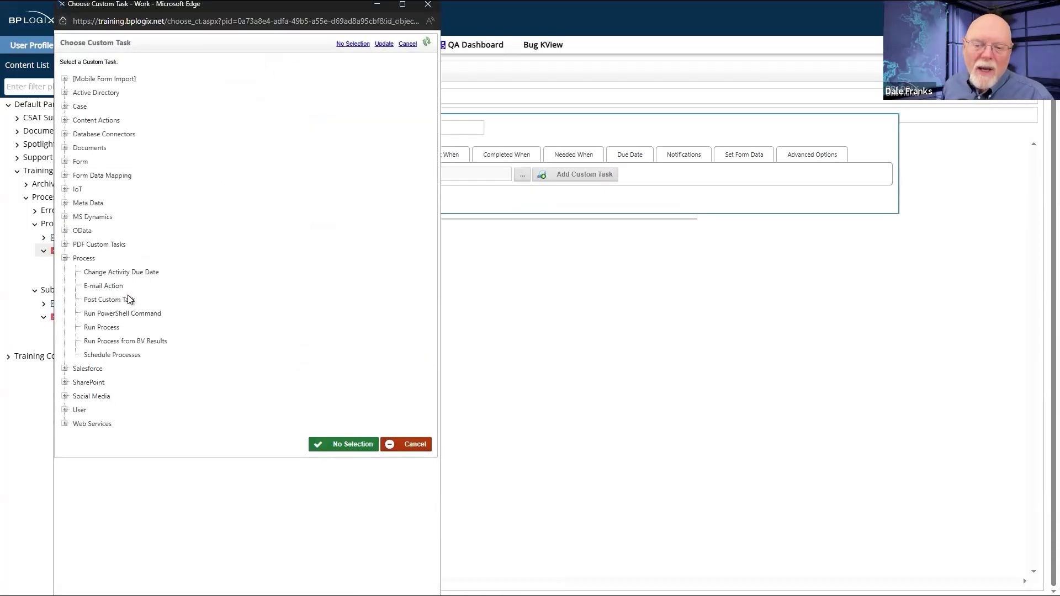
pyautogui.click(102, 327)
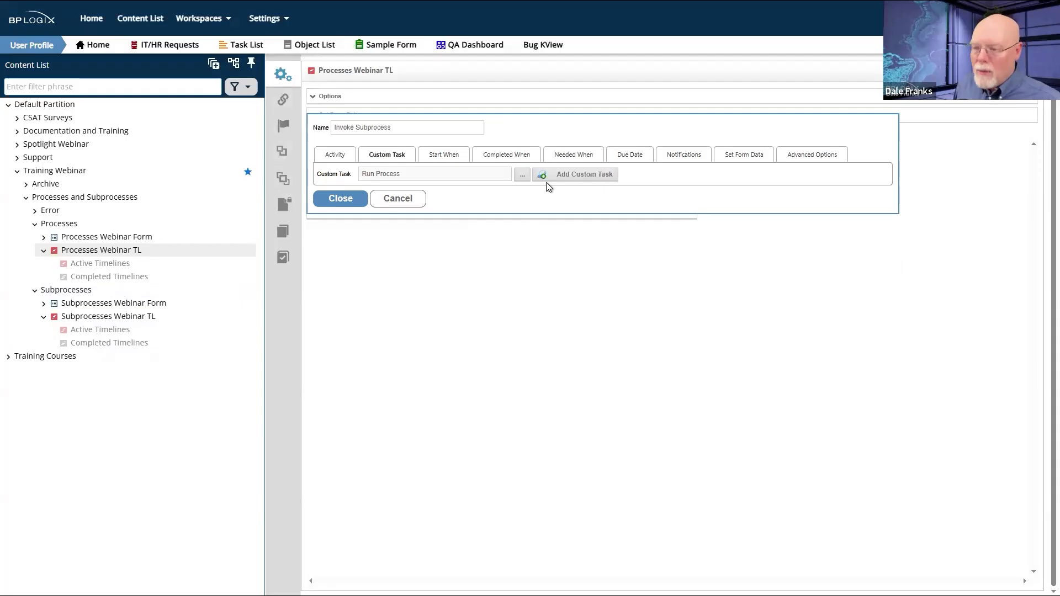
pyautogui.click(581, 174)
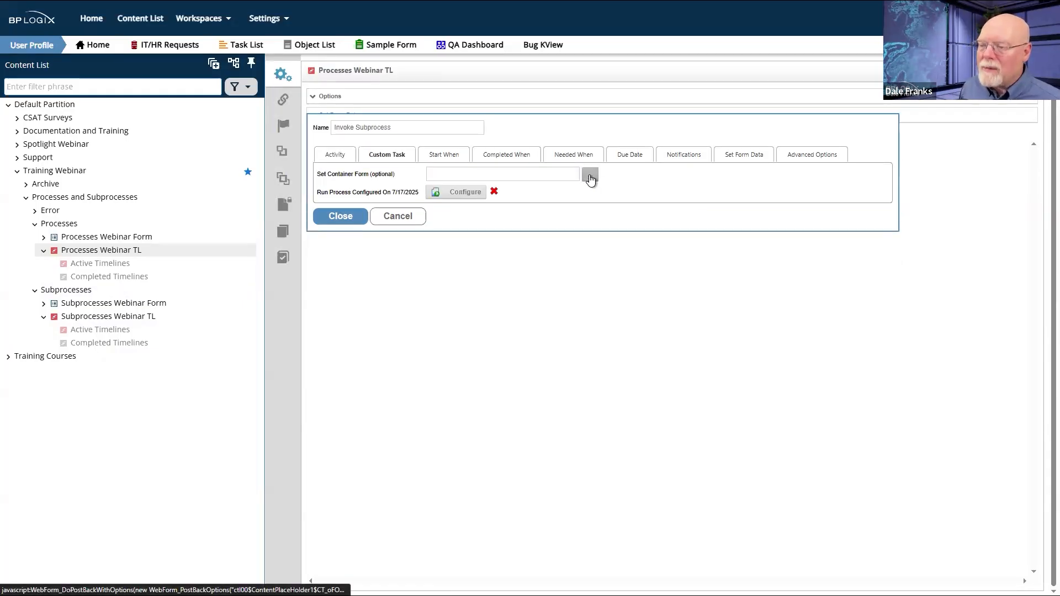
pyautogui.click(589, 175)
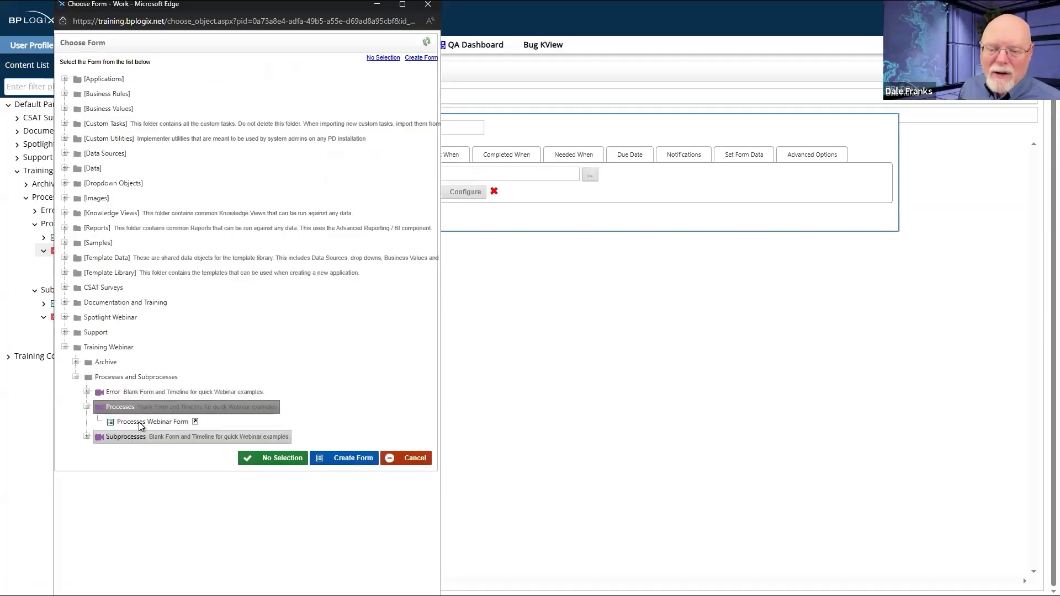
pyautogui.click(139, 424)
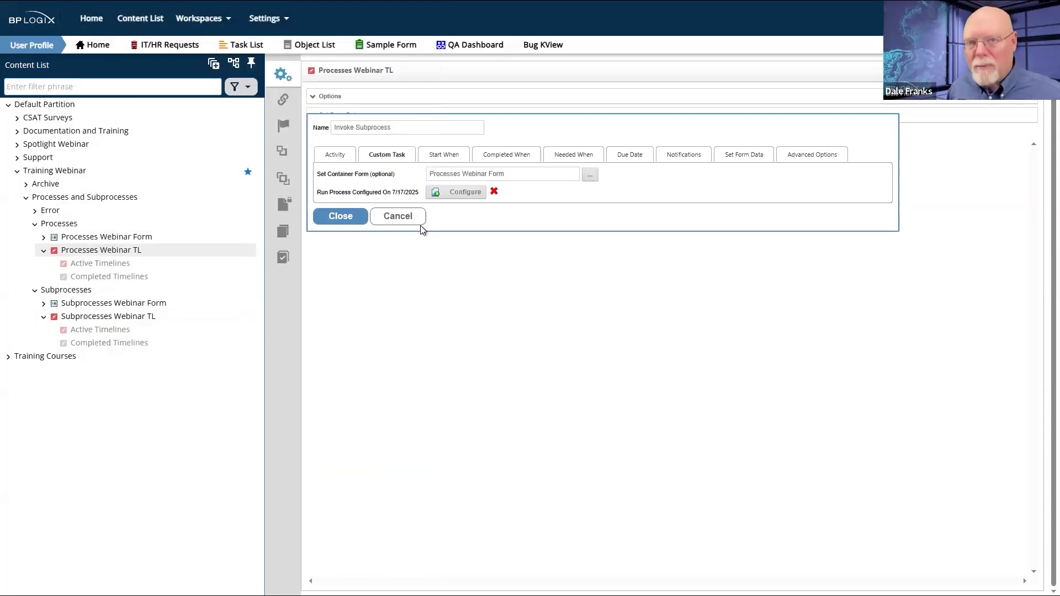
# - Configure the Run Process task to launch Subprocesses Webinar TL from the Processes and Subprocesses folder
pyautogui.click(462, 198)
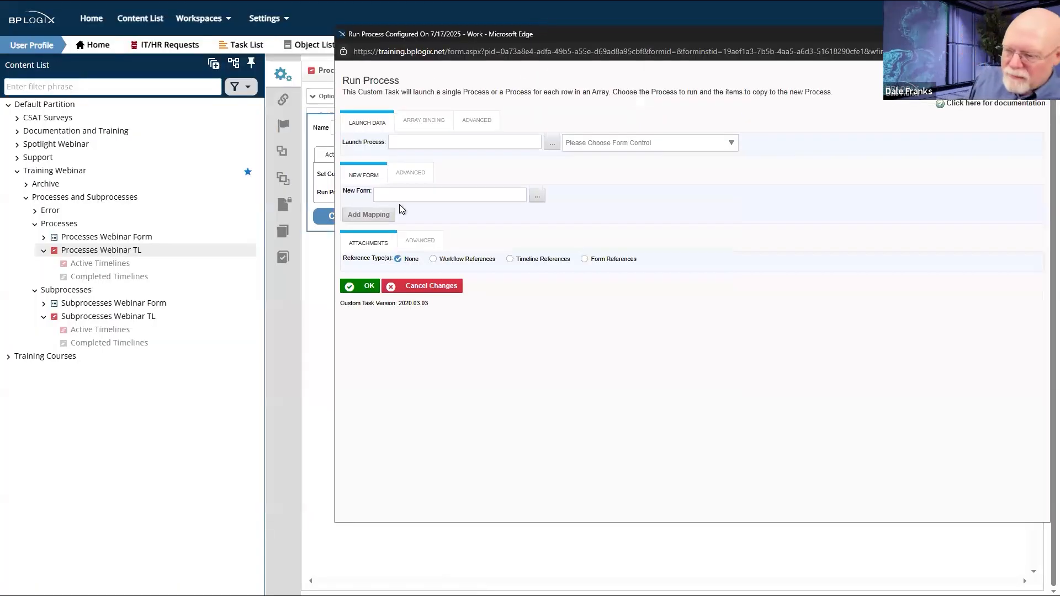
pyautogui.click(552, 144)
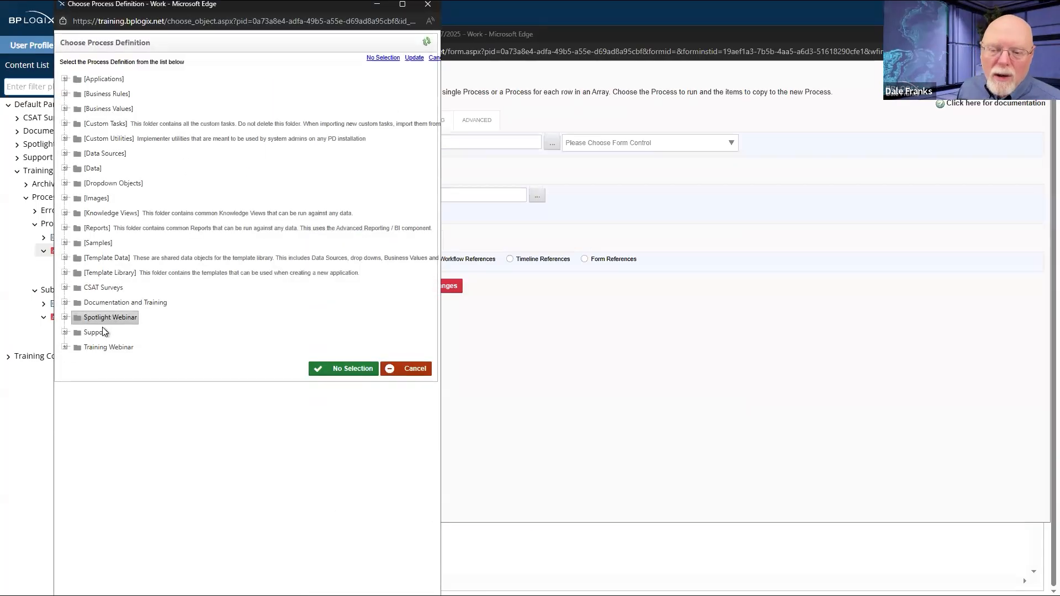
pyautogui.click(91, 349)
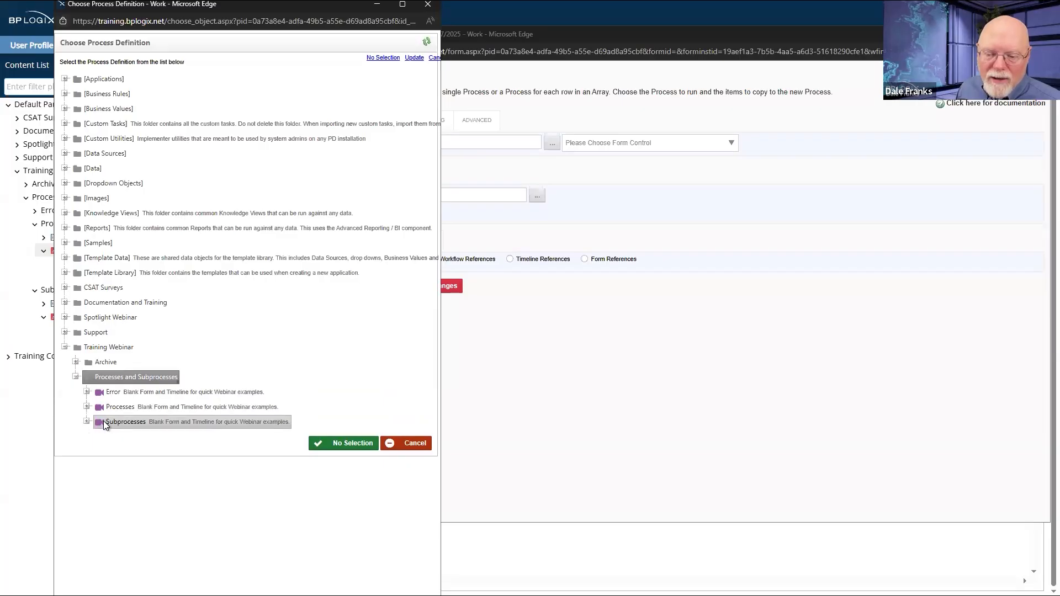
pyautogui.click(104, 422)
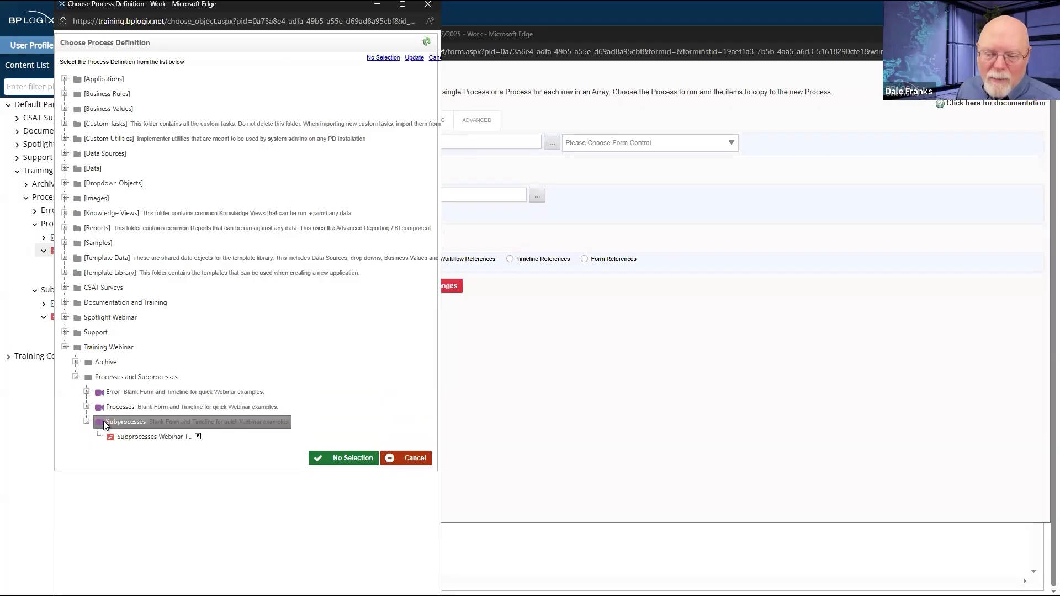
pyautogui.click(137, 437)
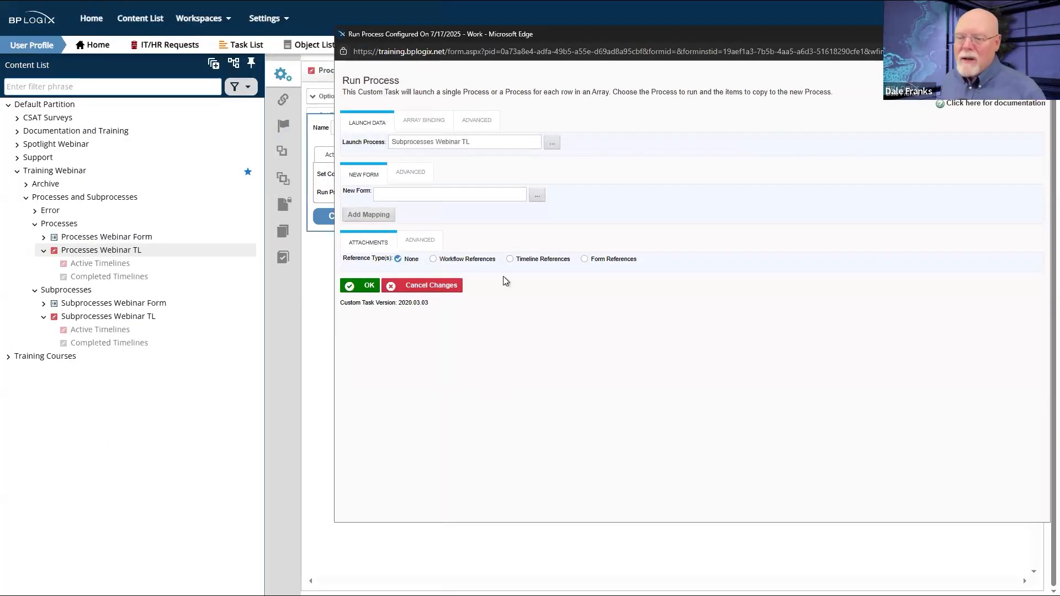
# - Set the Run Process task's new form to Subprocesses Webinar Form from the Processes and Subprocesses folder
pyautogui.click(537, 196)
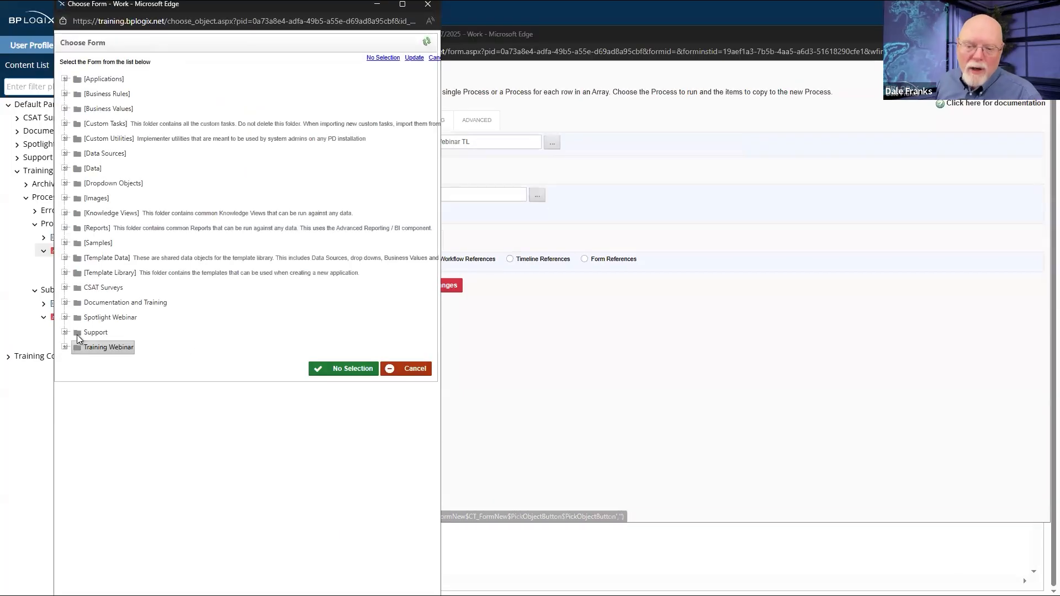
pyautogui.click(65, 347)
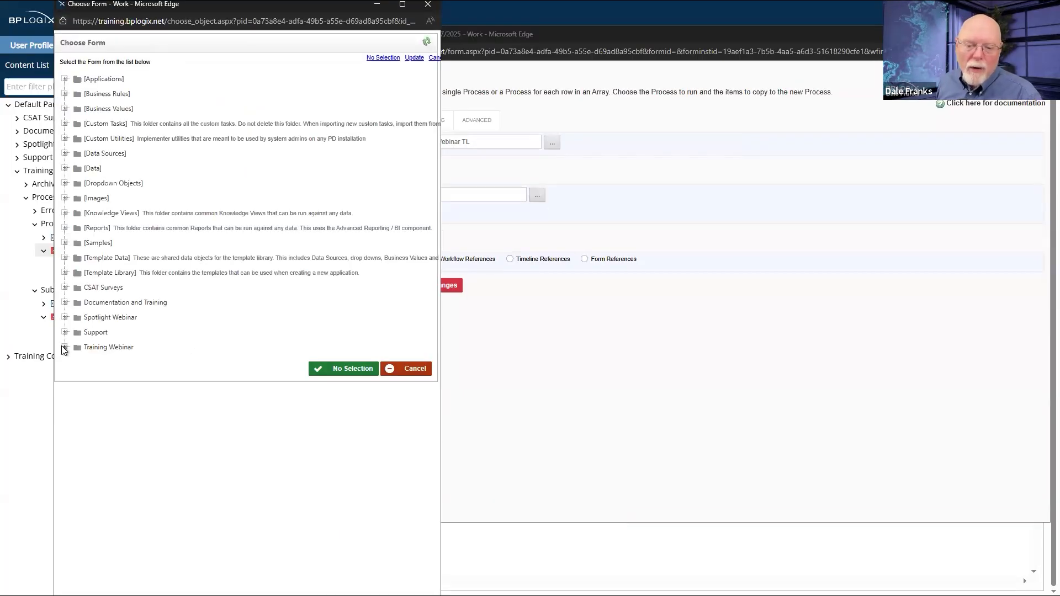
pyautogui.click(75, 377)
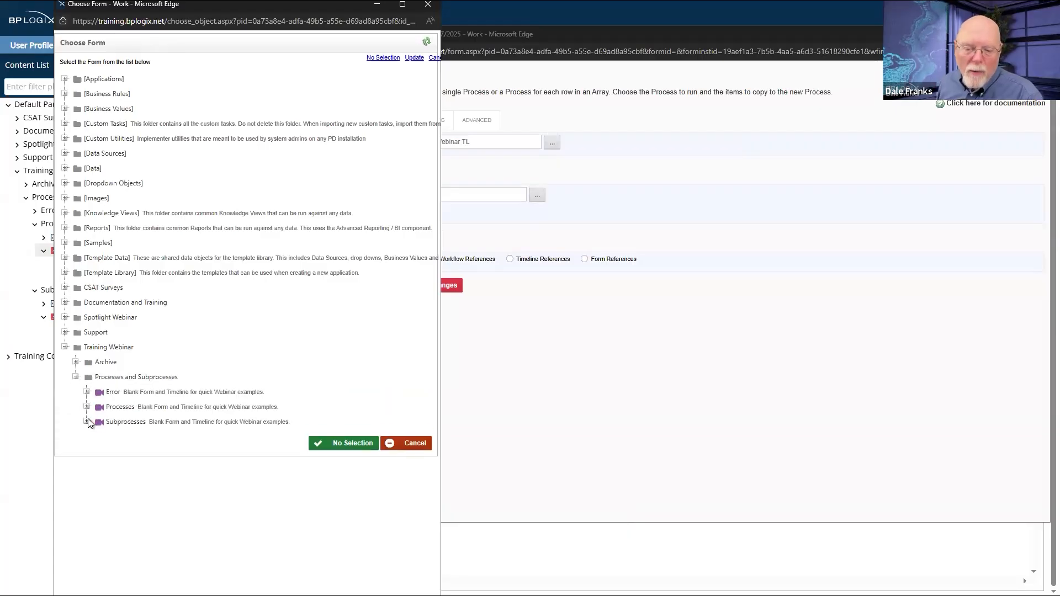
pyautogui.click(87, 422)
pyautogui.click(130, 431)
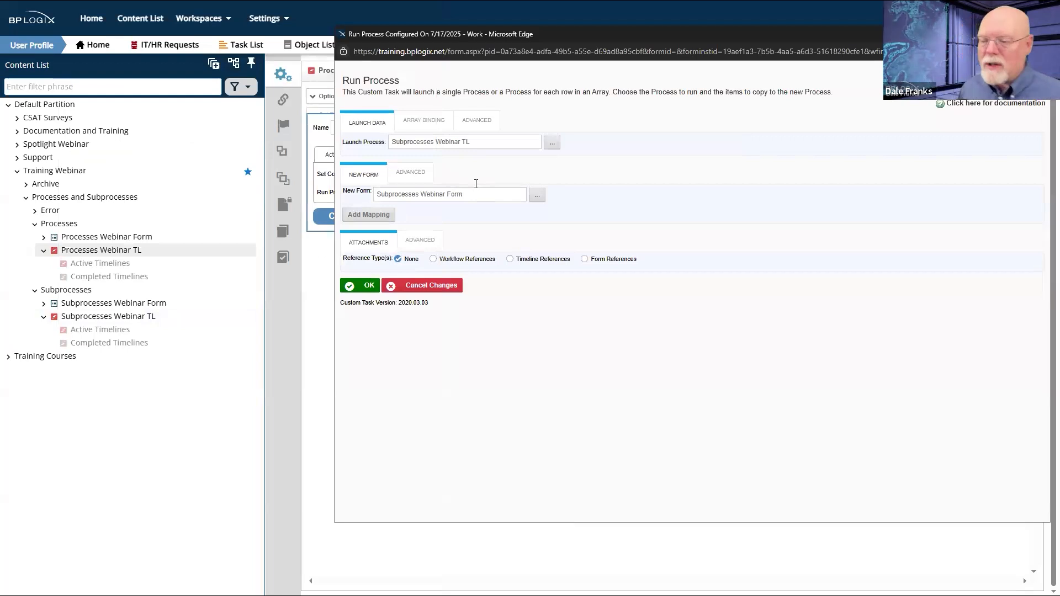
# - Add a trial mapping for the new form, inspect its destination and source control choices, and remove it
pyautogui.click(370, 215)
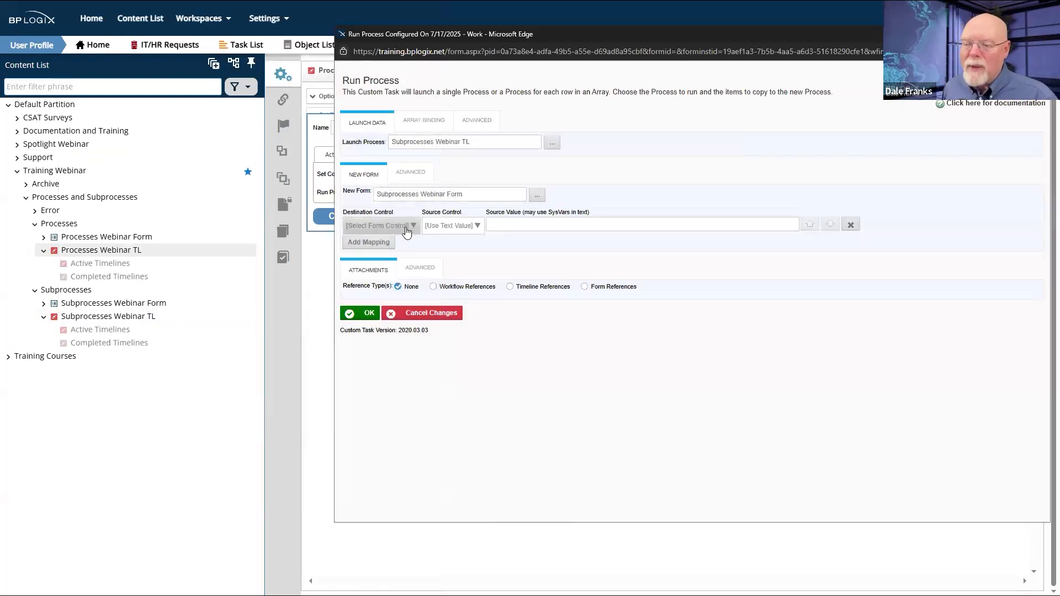
pyautogui.click(407, 227)
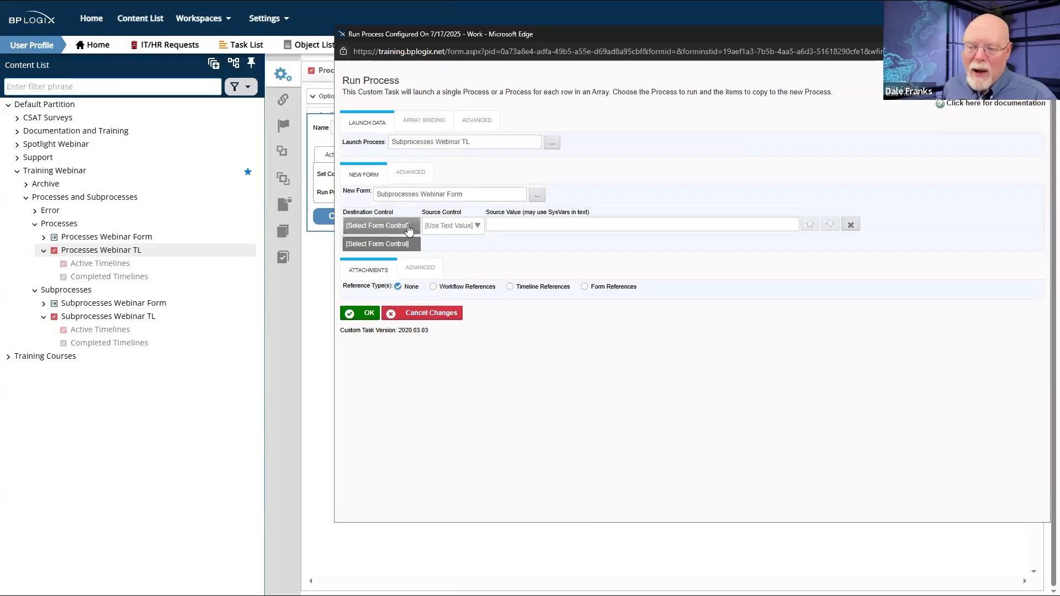
pyautogui.click(456, 226)
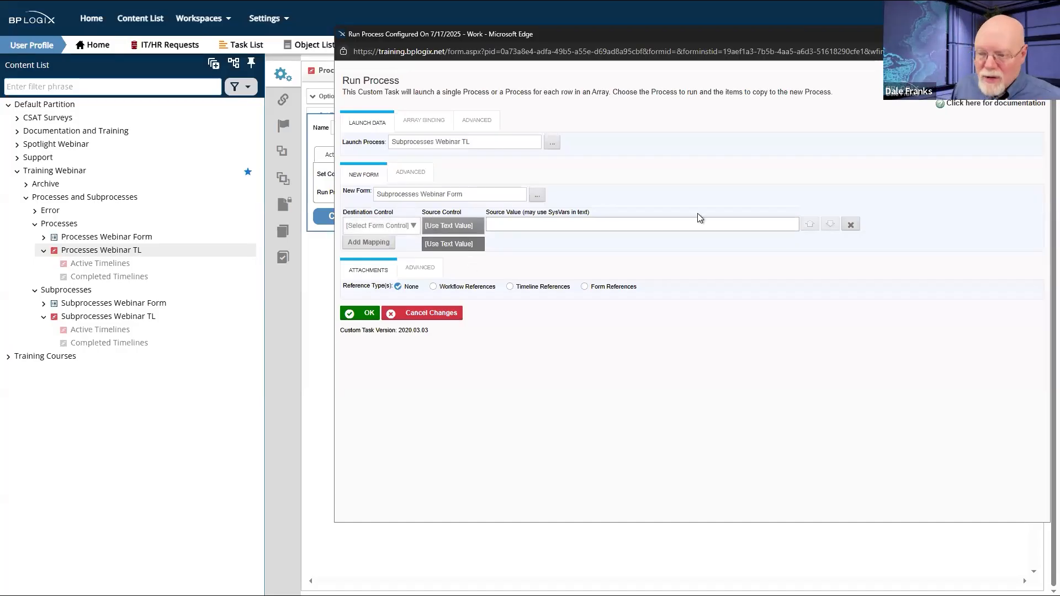
pyautogui.moveTo(484, 193); pyautogui.dragTo(370, 202)
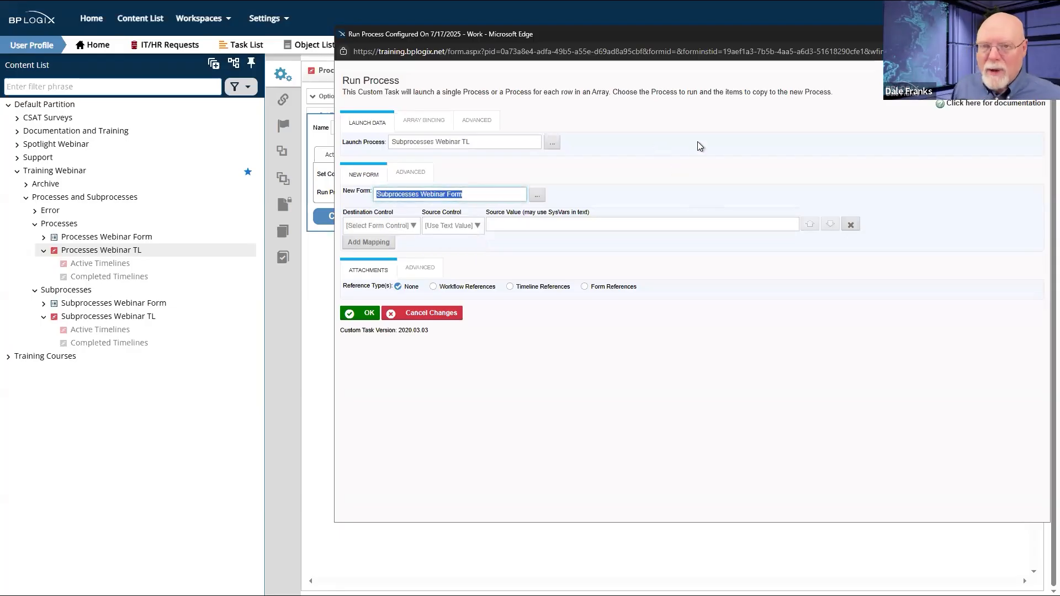
pyautogui.click(681, 275)
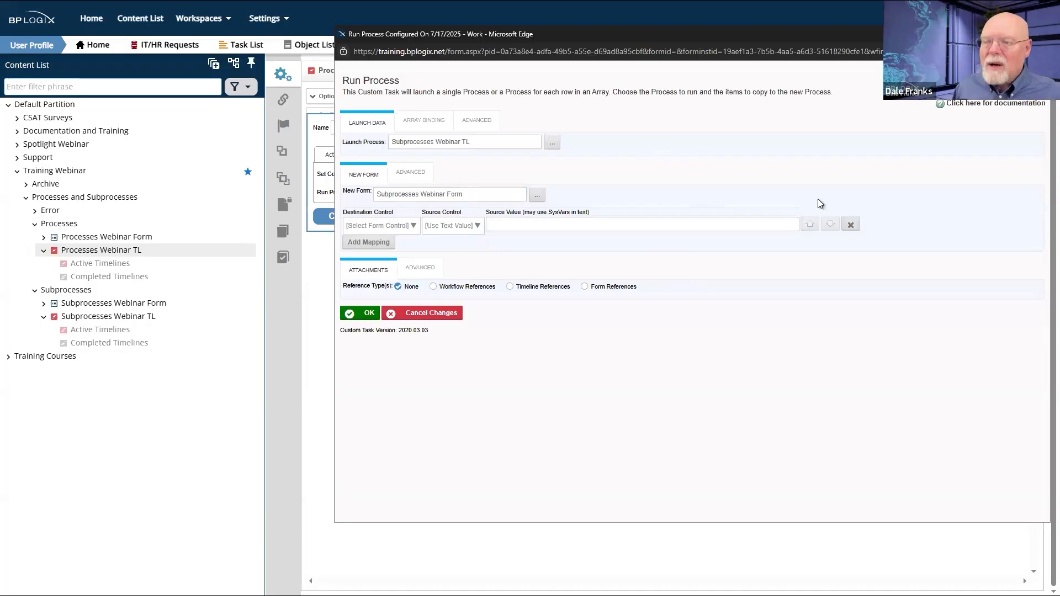
pyautogui.click(850, 224)
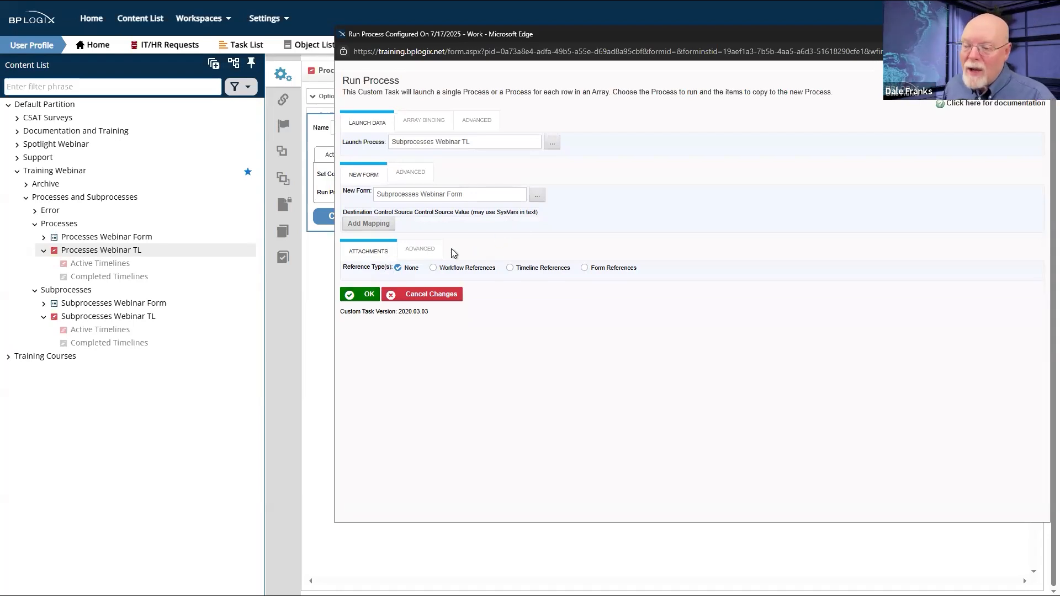
# - Set Run Process to attach timeline references to the newly launched process, keep it launching as a sub-process, and save Processes Webinar TL
pyautogui.click(510, 268)
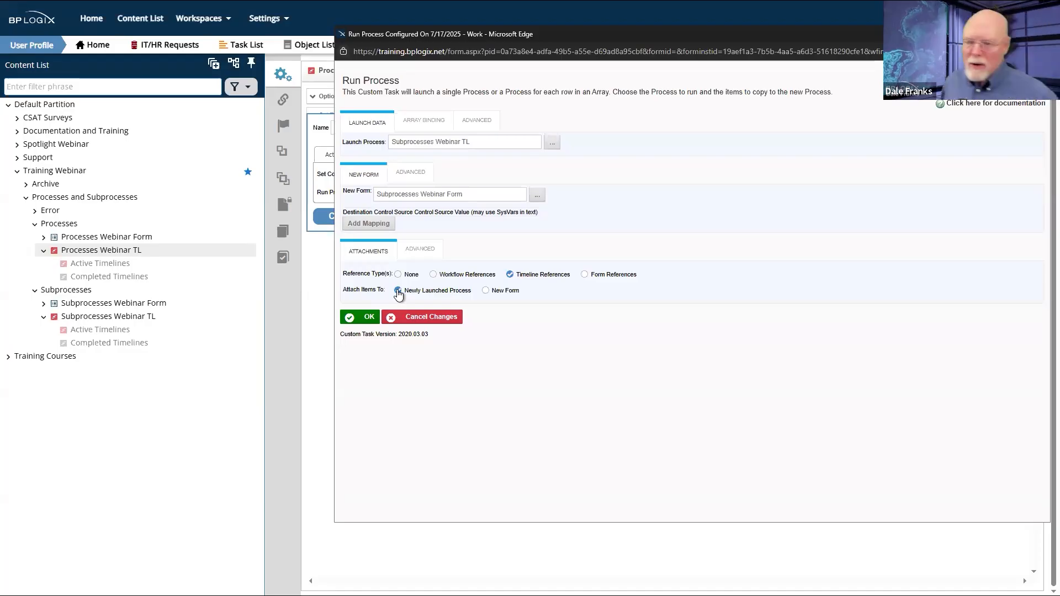
pyautogui.click(477, 122)
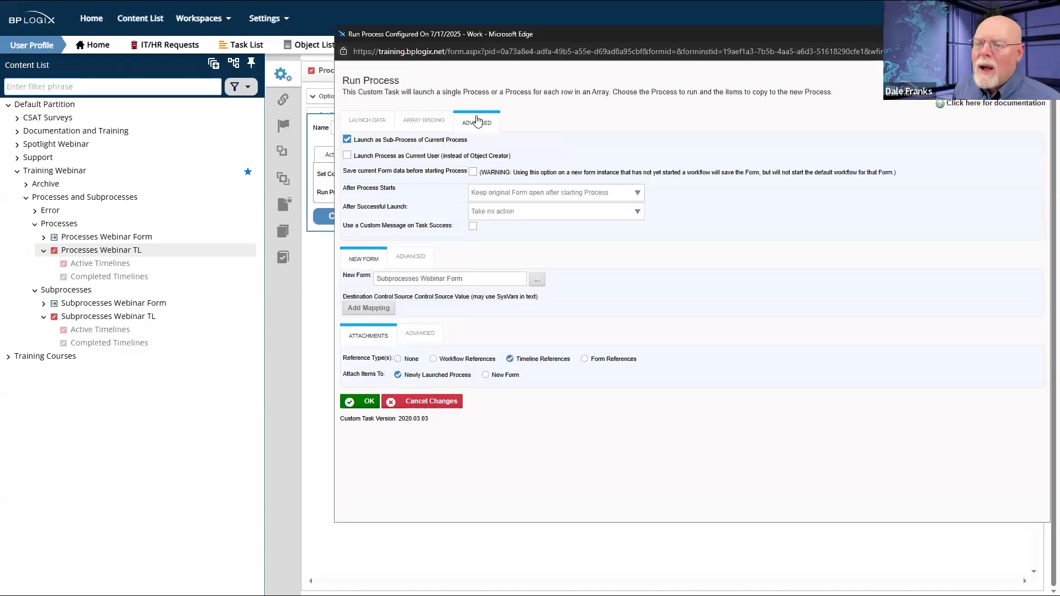
pyautogui.click(358, 143)
pyautogui.click(358, 142)
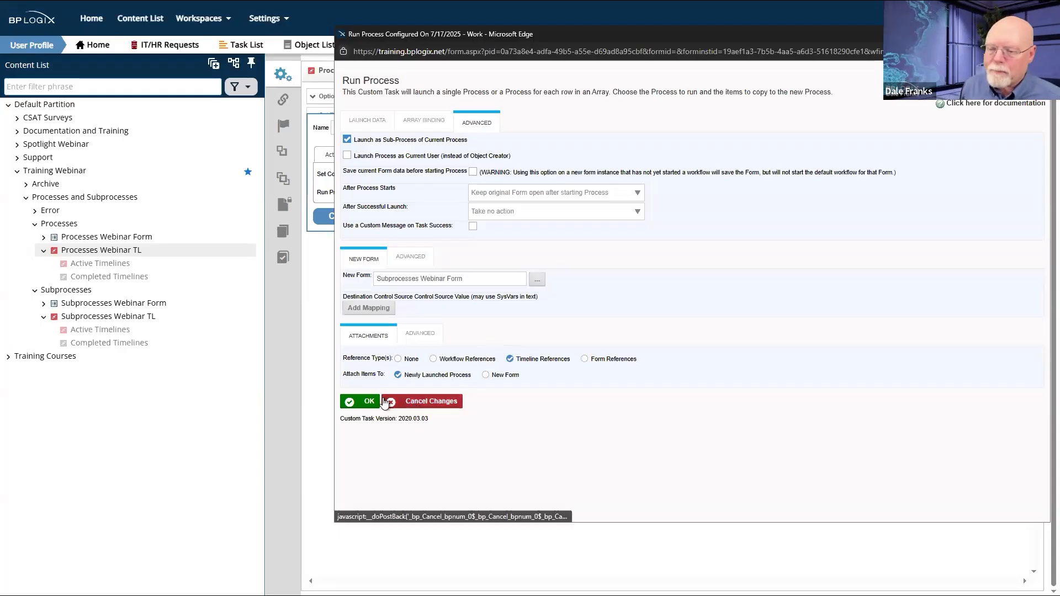
pyautogui.click(418, 337)
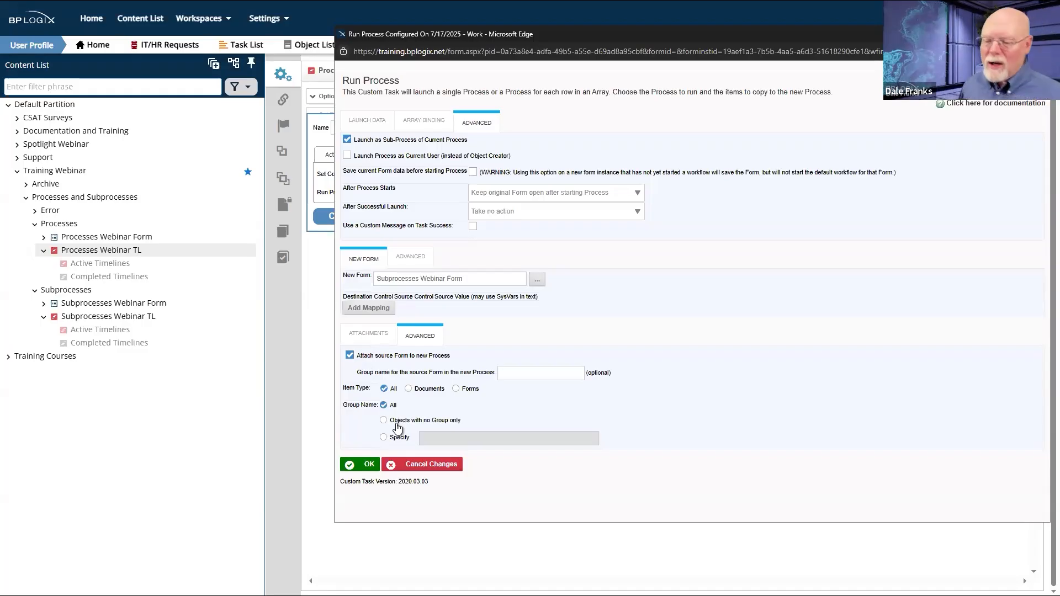
pyautogui.click(370, 464)
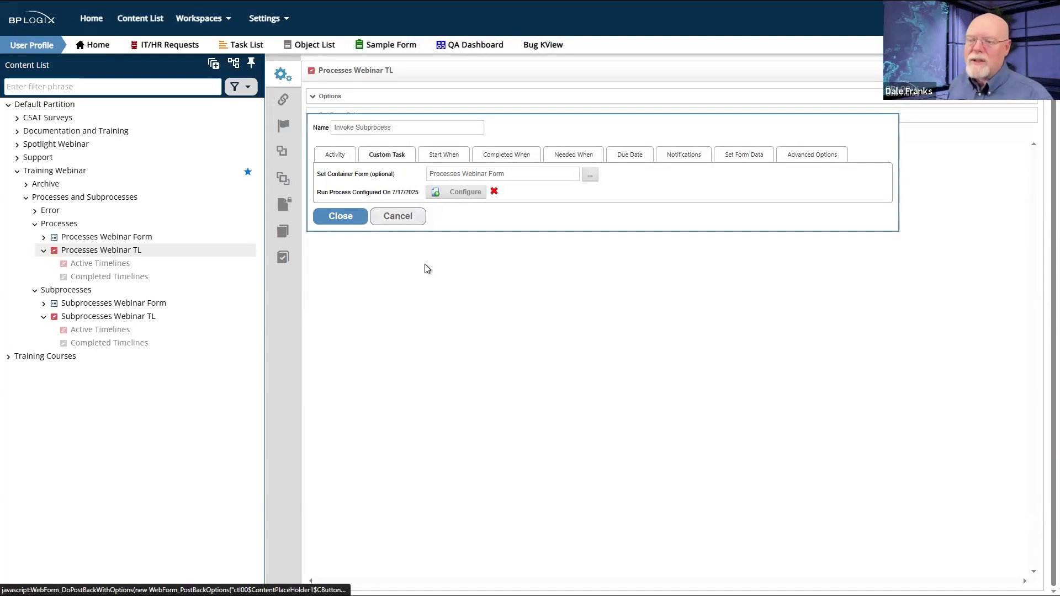
pyautogui.click(350, 218)
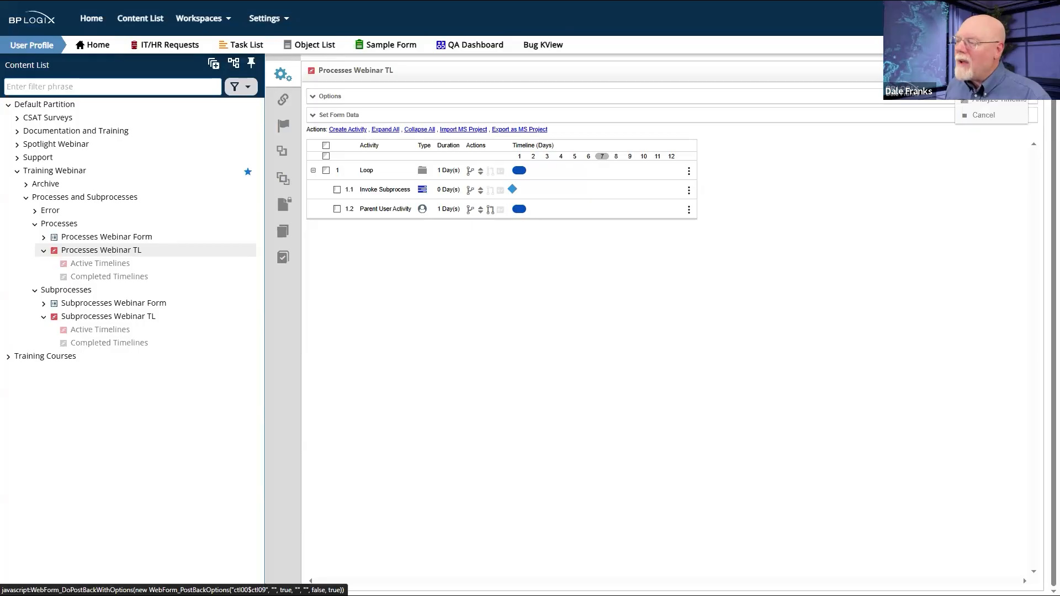
pyautogui.click(991, 72)
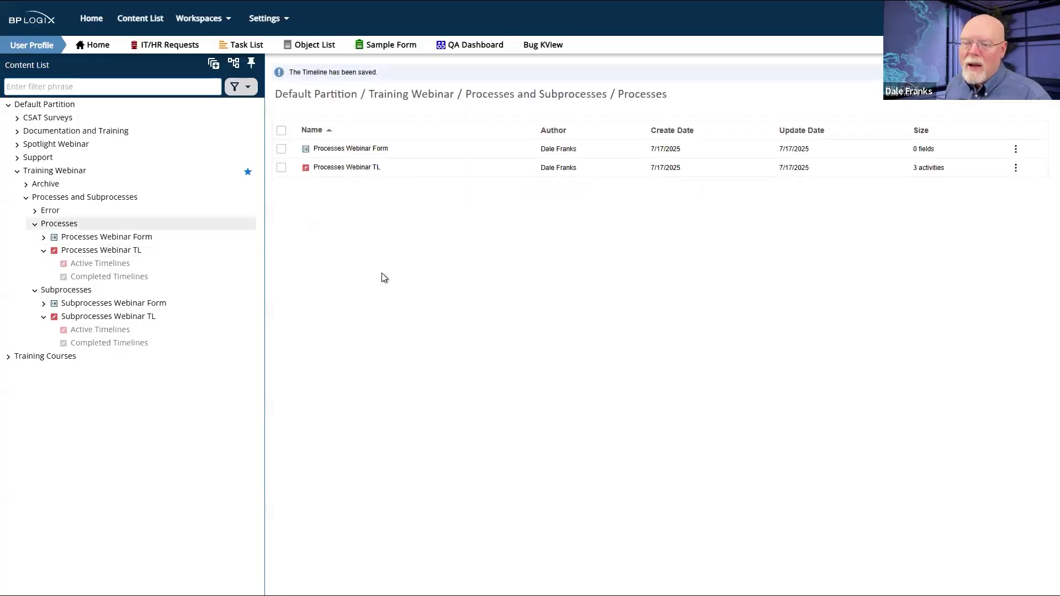
# - Run and submit Processes Webinar Form, and close the resulting task form without completing it
pyautogui.click(281, 148)
pyautogui.click(475, 121)
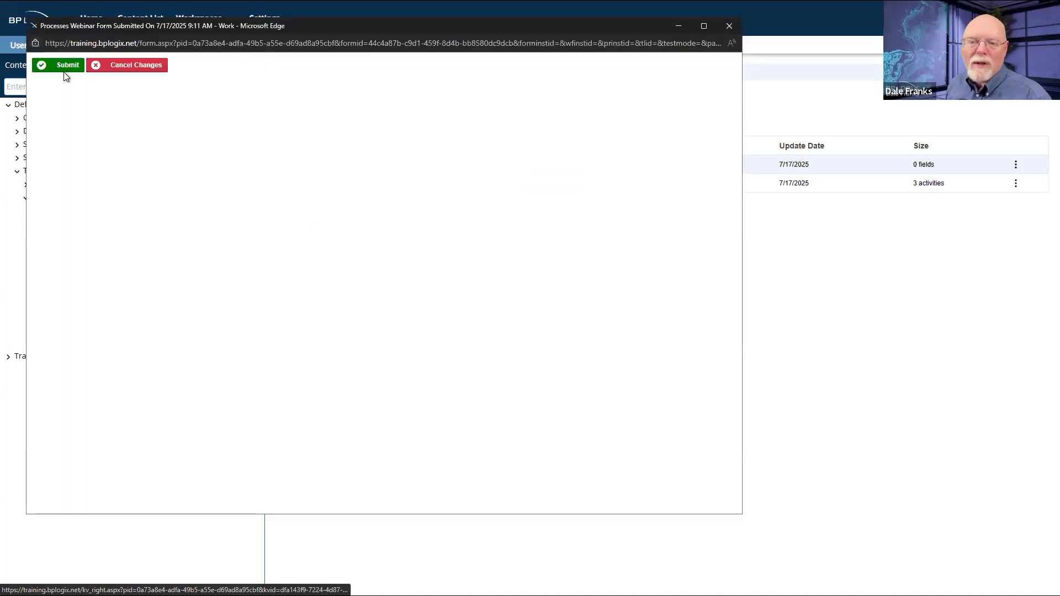
pyautogui.click(65, 73)
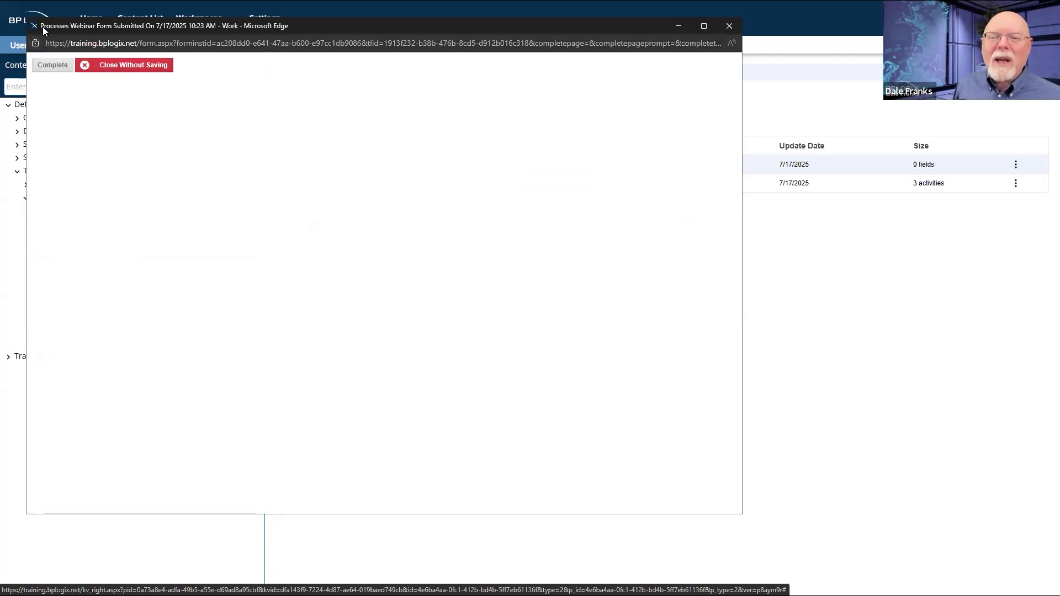
pyautogui.moveTo(115, 25); pyautogui.dragTo(160, 25)
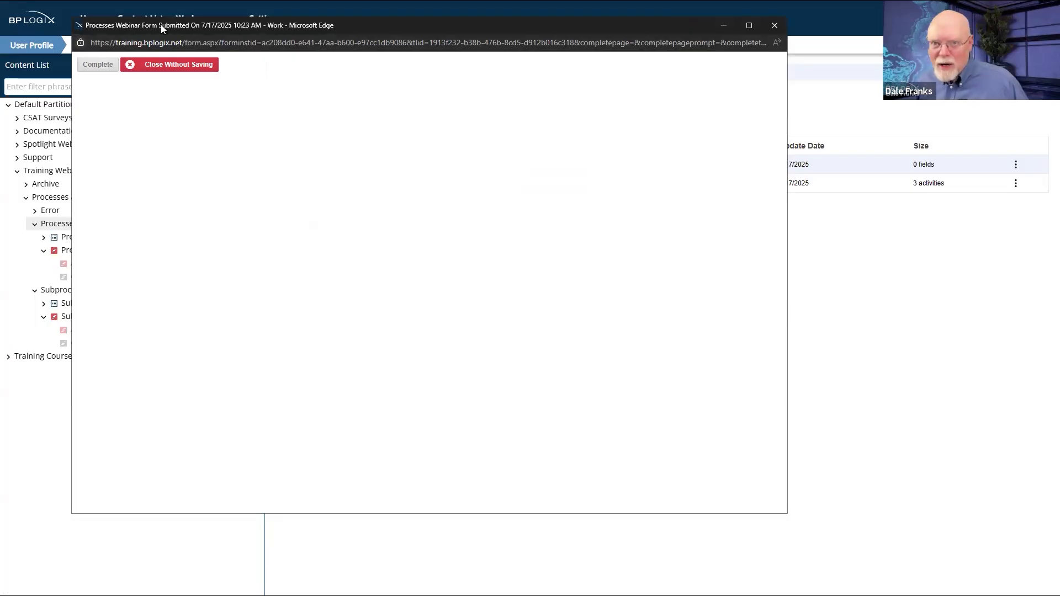
pyautogui.click(773, 28)
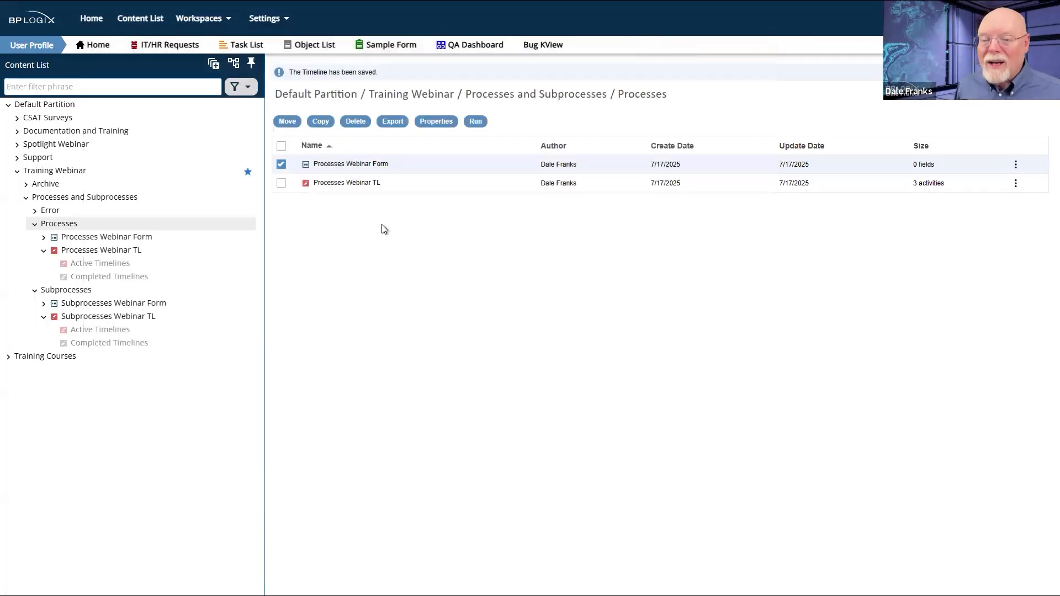
# - Check the task list in the User Profile workspace and examine the routing slip of the active Processes Webinar TL instance
pyautogui.click(222, 20)
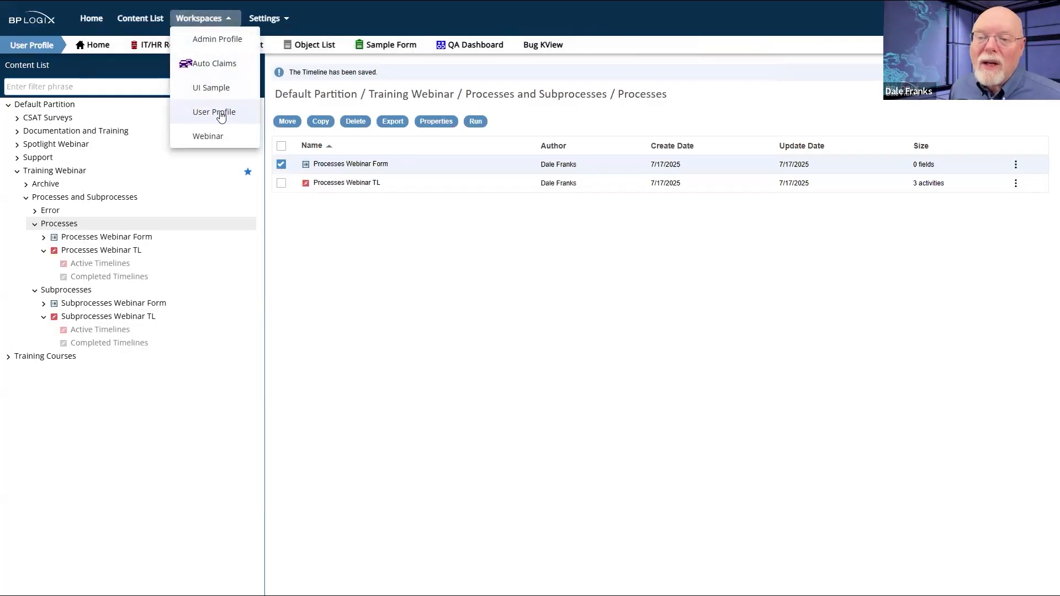
pyautogui.click(219, 112)
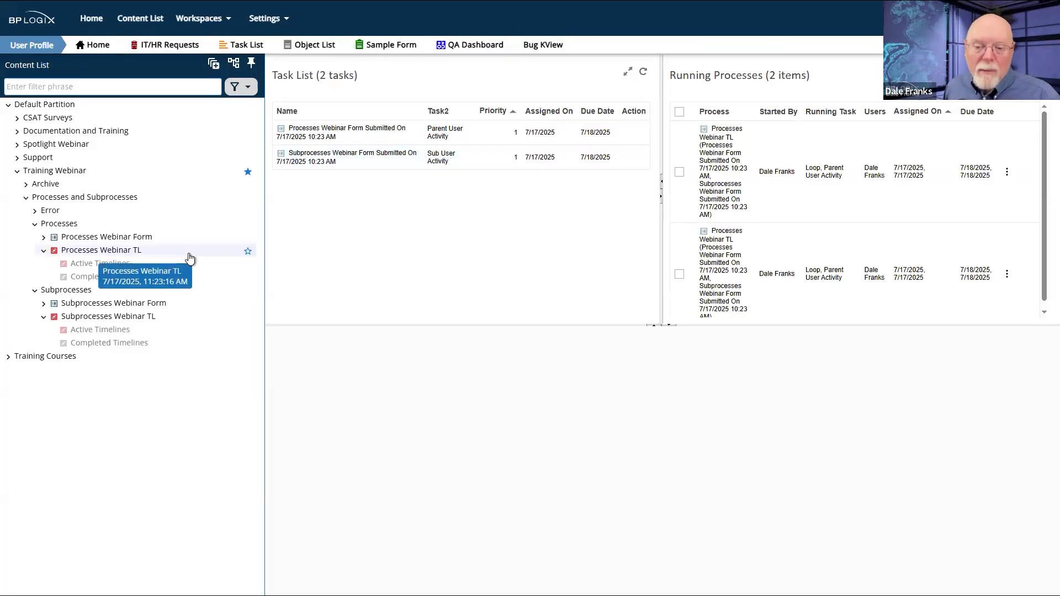
pyautogui.click(90, 265)
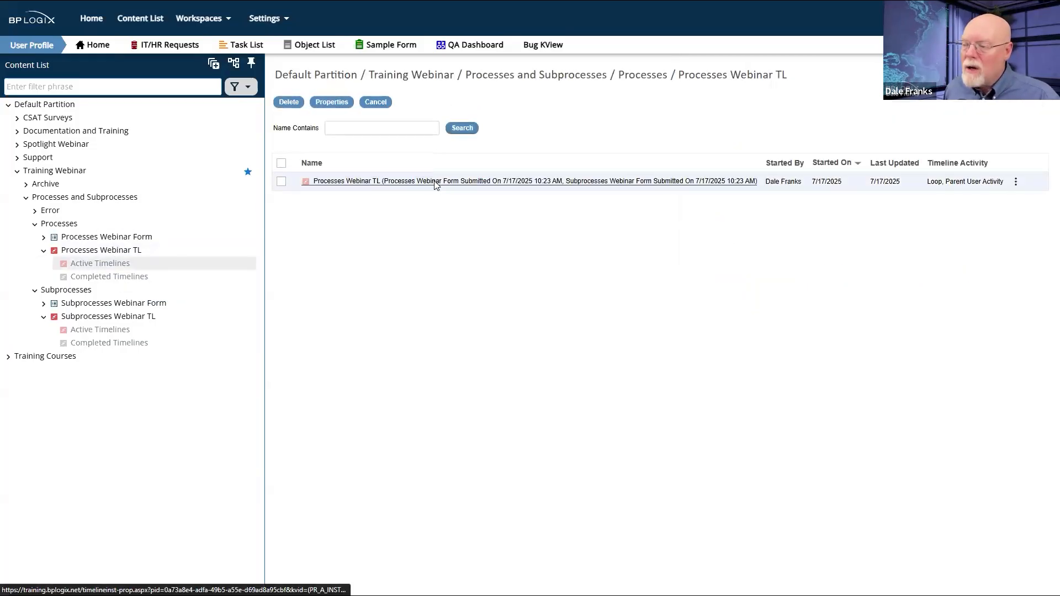
pyautogui.click(436, 183)
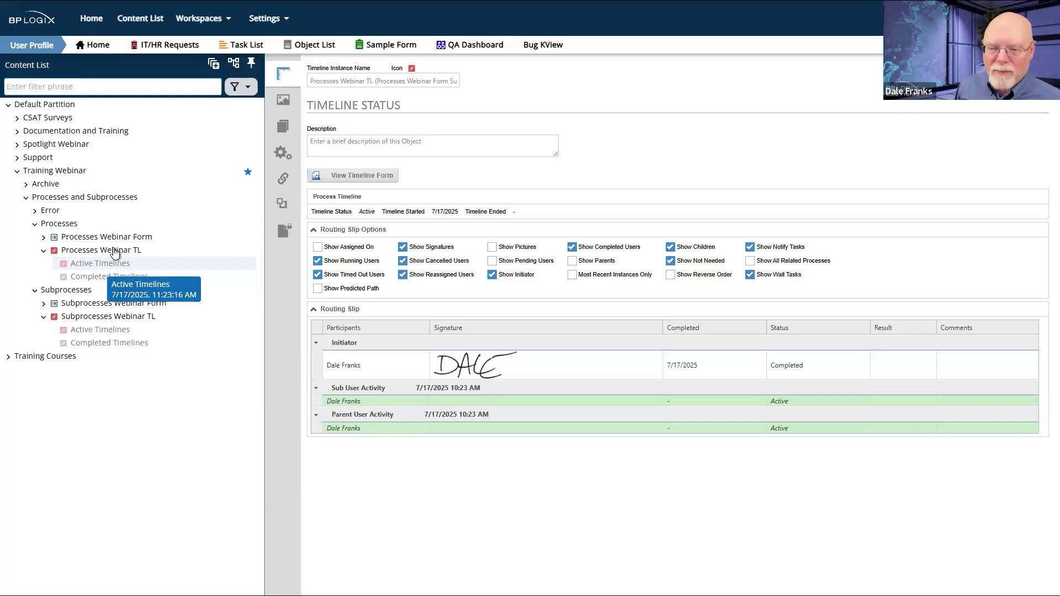
# - Delete the active Processes Webinar TL instance
pyautogui.click(115, 253)
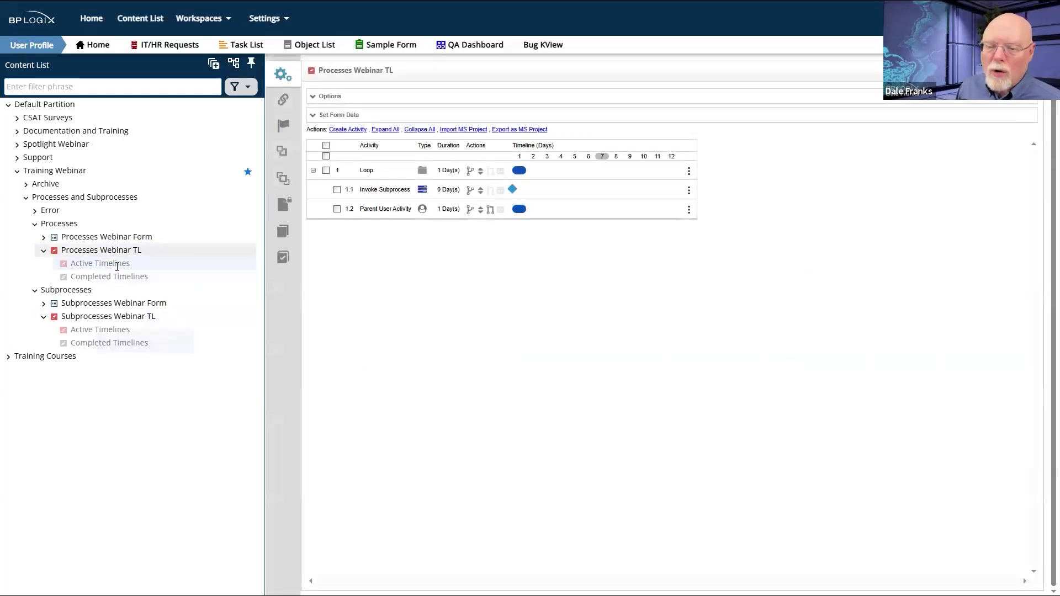
pyautogui.click(76, 270)
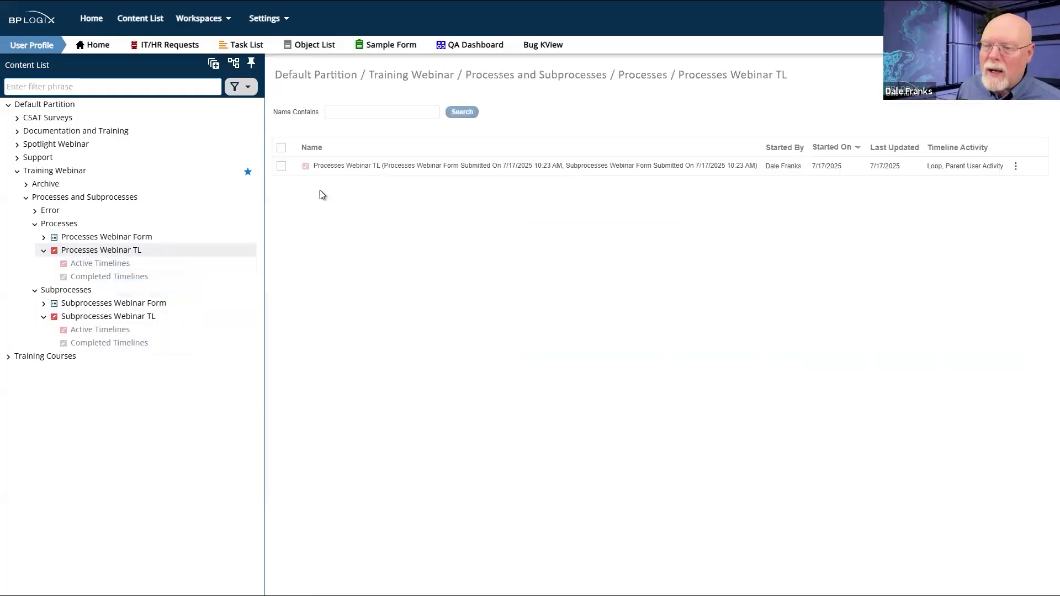
pyautogui.click(281, 182)
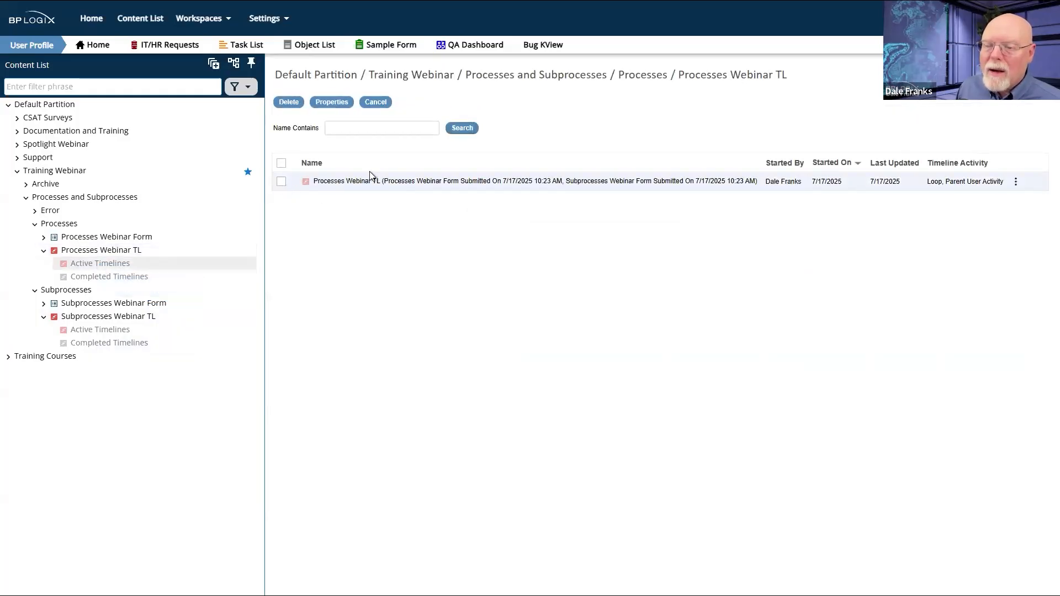
pyautogui.click(289, 102)
pyautogui.click(628, 388)
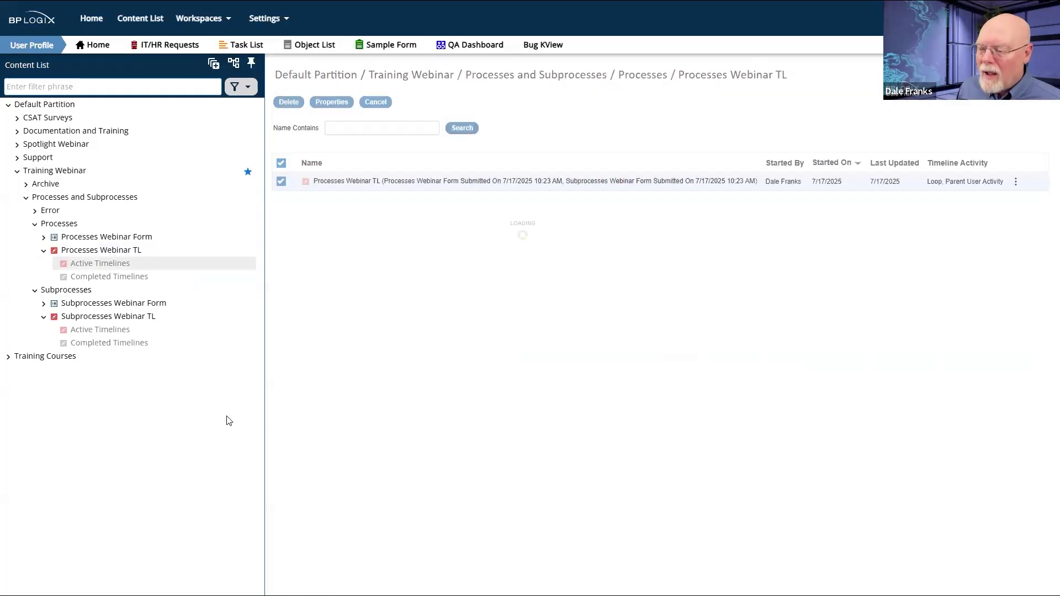
pyautogui.click(661, 387)
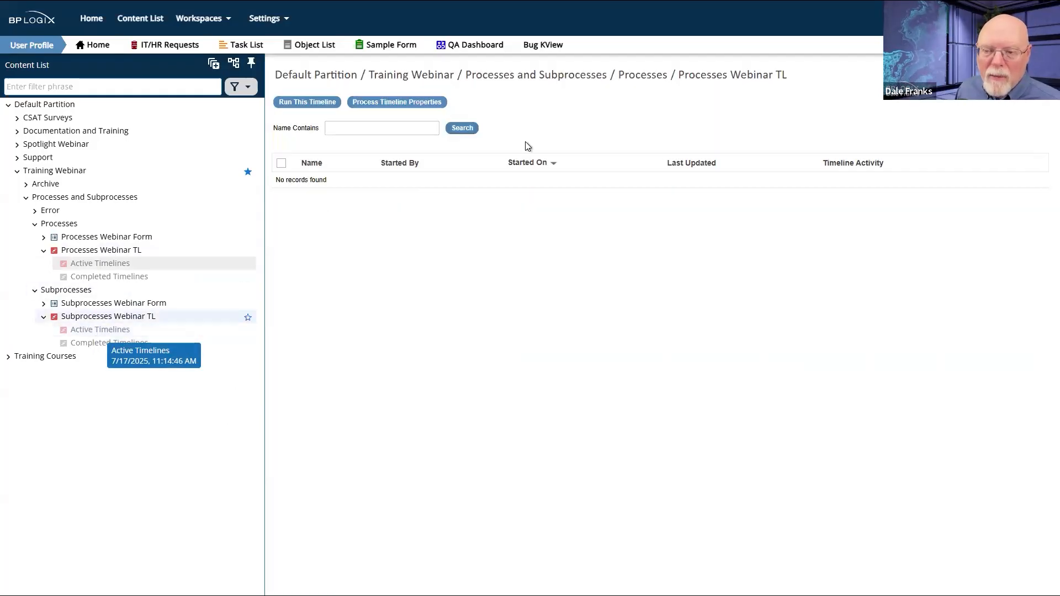
# - Delete the active timeline instance of Subprocesses Webinar TL
pyautogui.click(281, 181)
pyautogui.click(288, 103)
pyautogui.click(640, 386)
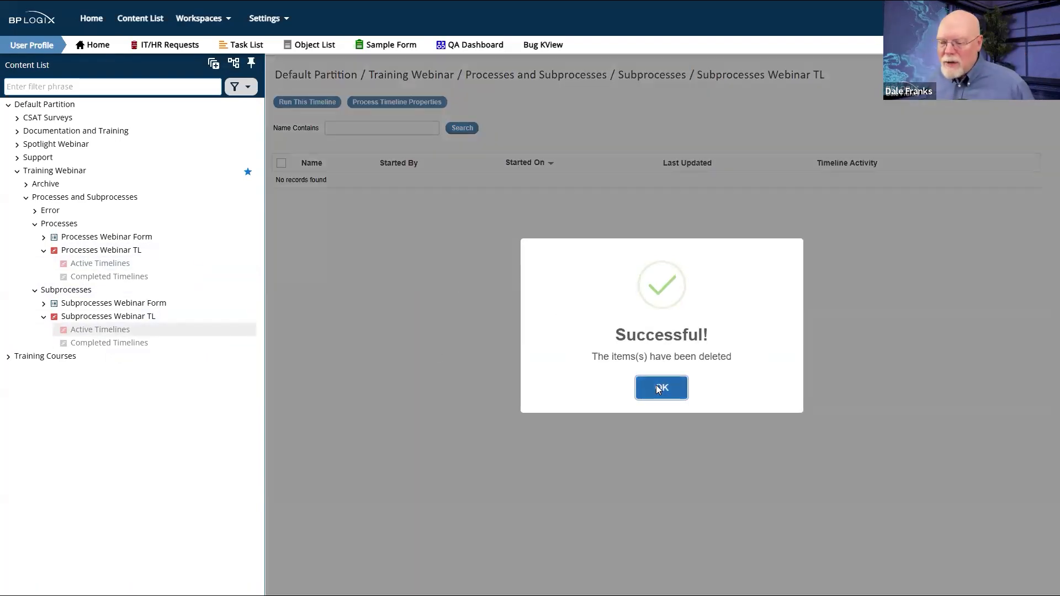
pyautogui.click(661, 388)
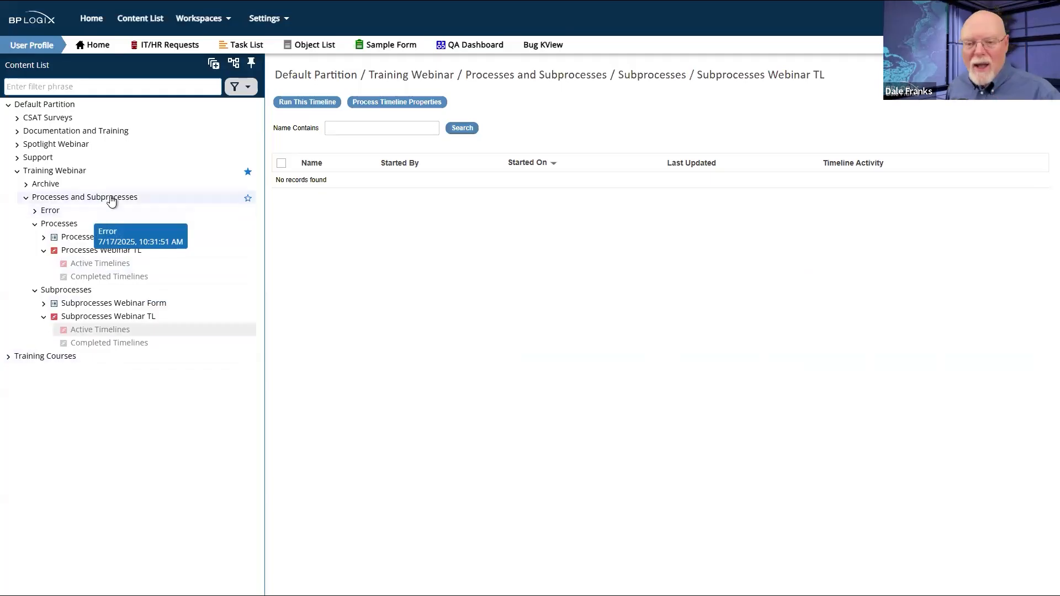
# - Open the Loop issue folder inside folder 15595 of Support Tickets
pyautogui.click(17, 159)
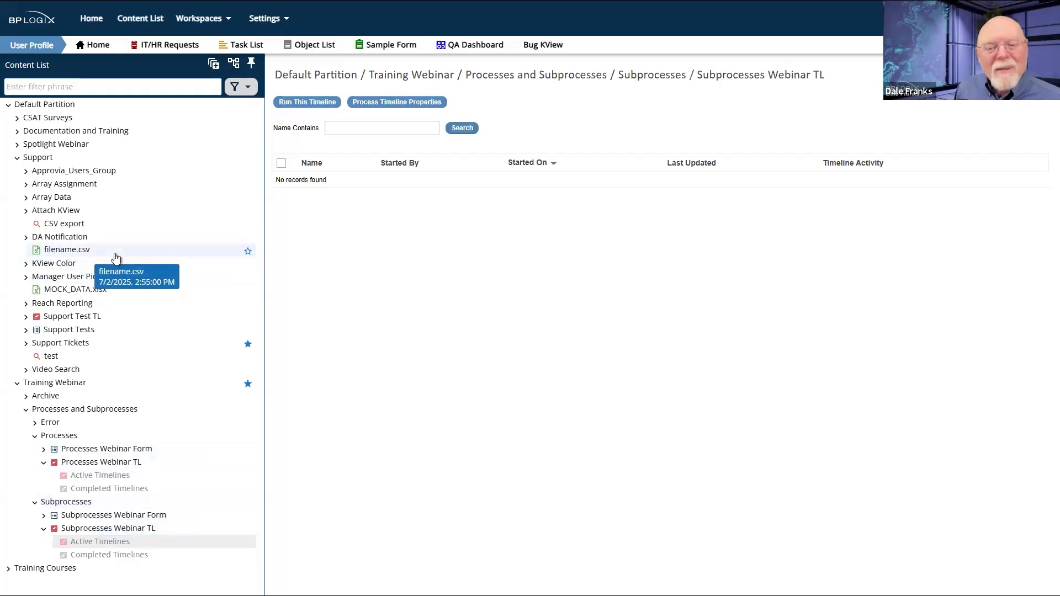
pyautogui.click(25, 346)
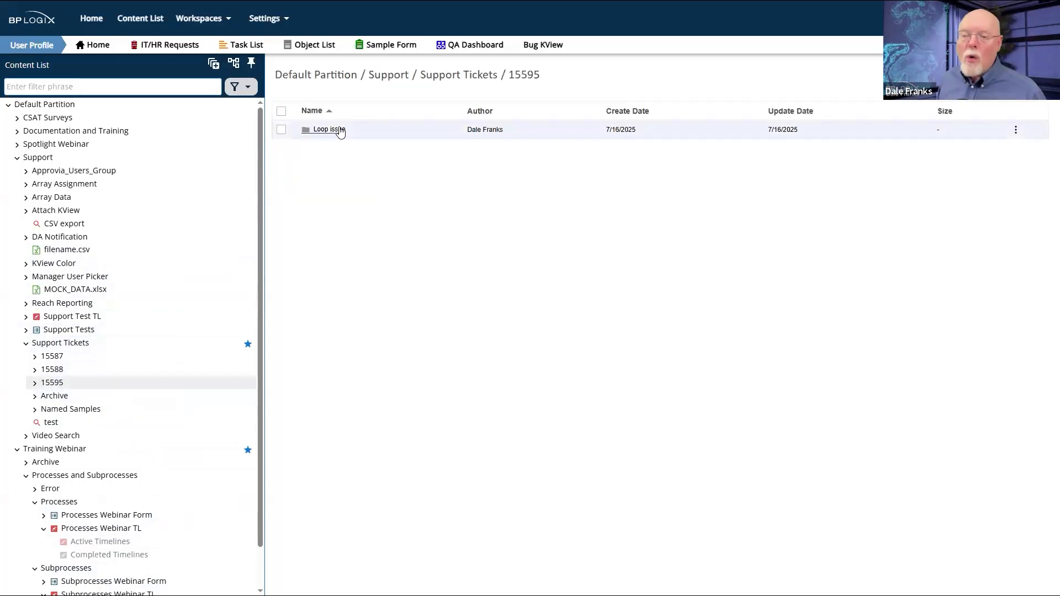
pyautogui.click(340, 130)
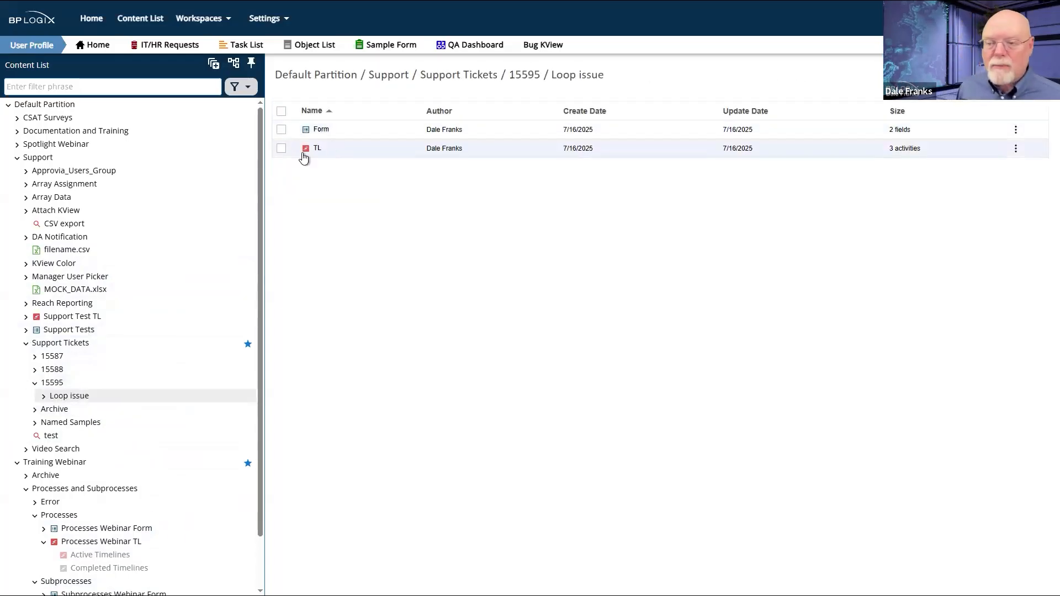
# - Open the TL timeline in the Loop issue folder and review the possible results of Activity 2
pyautogui.click(313, 148)
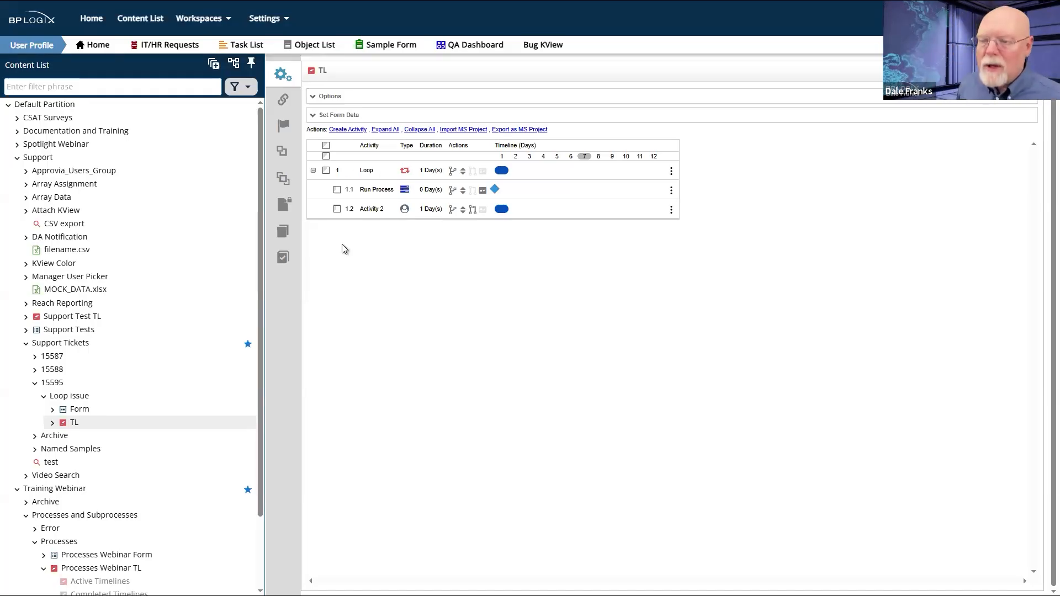
pyautogui.click(378, 212)
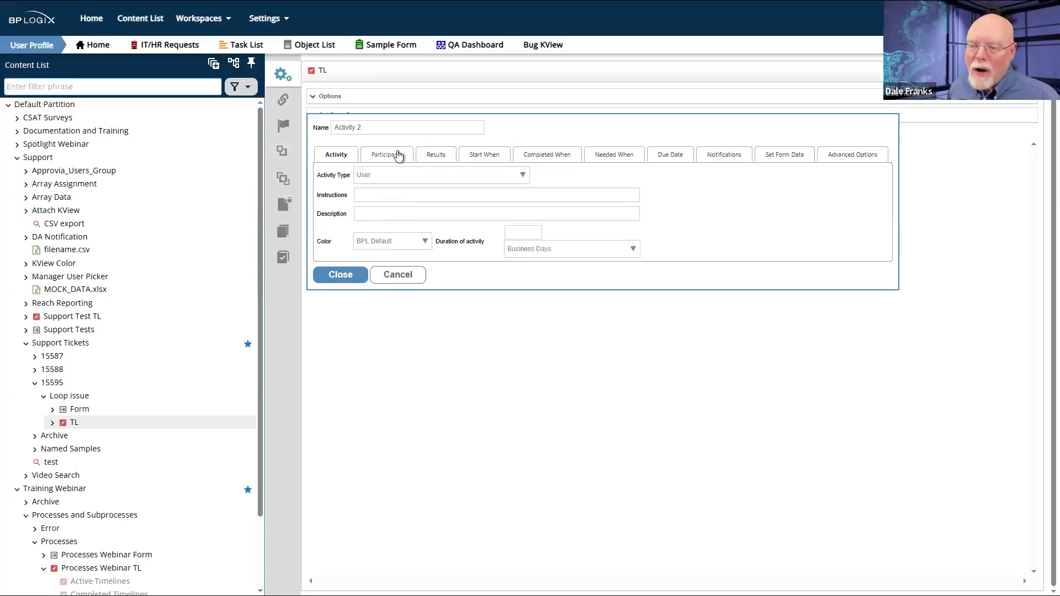
pyautogui.click(431, 157)
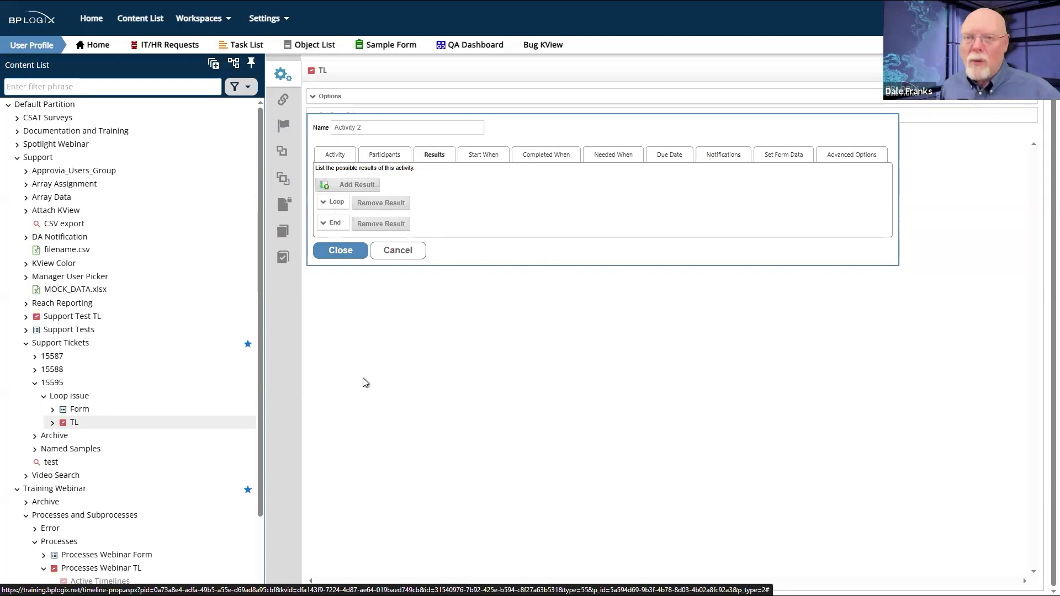
pyautogui.click(357, 259)
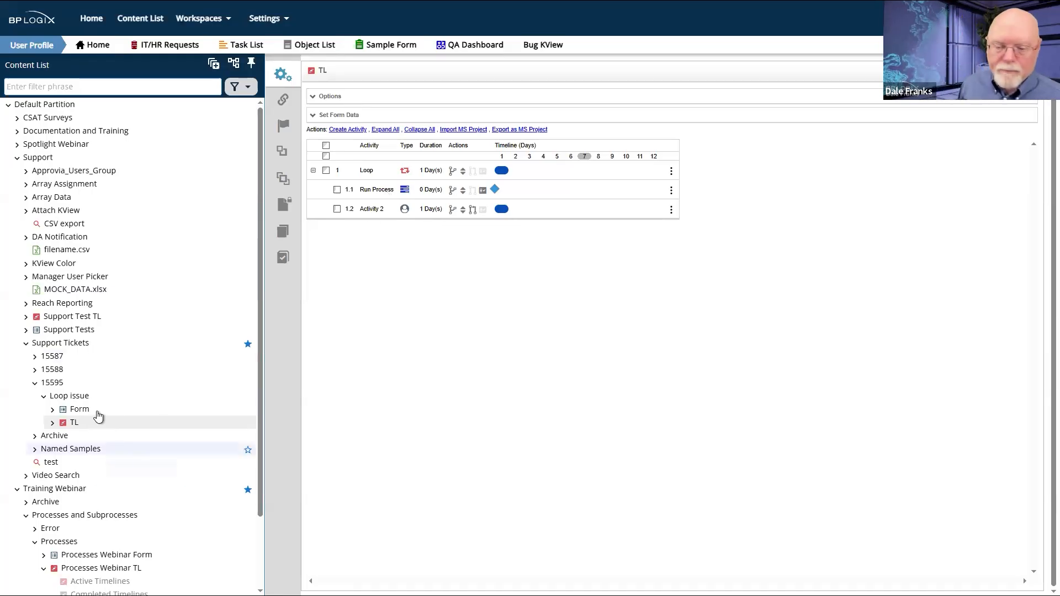
# - Open the Form definition in the Loop issue folder to view its fields, discarding any timeline changes
pyautogui.click(65, 415)
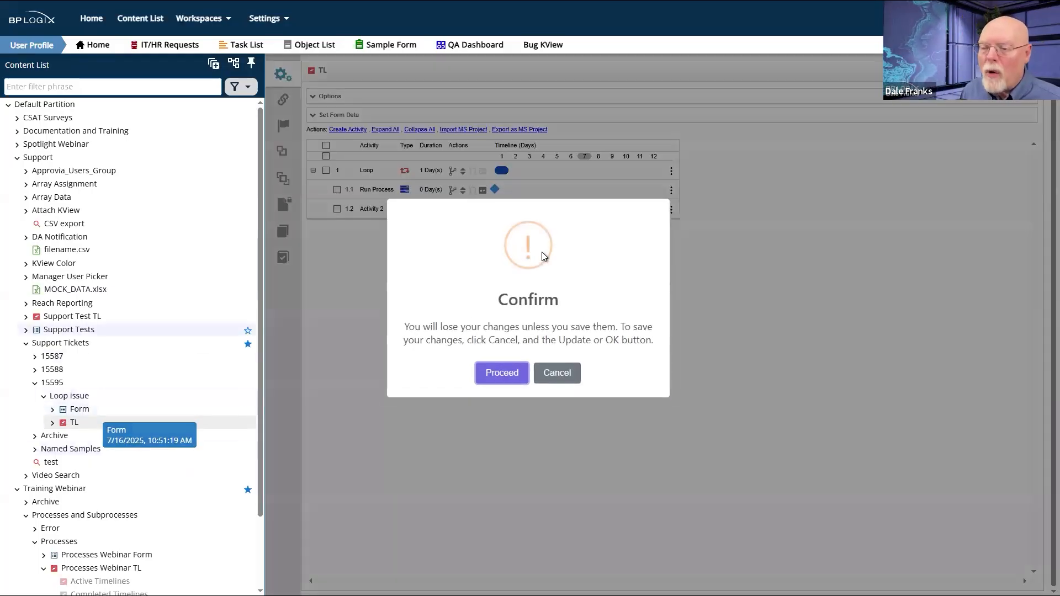
pyautogui.click(520, 371)
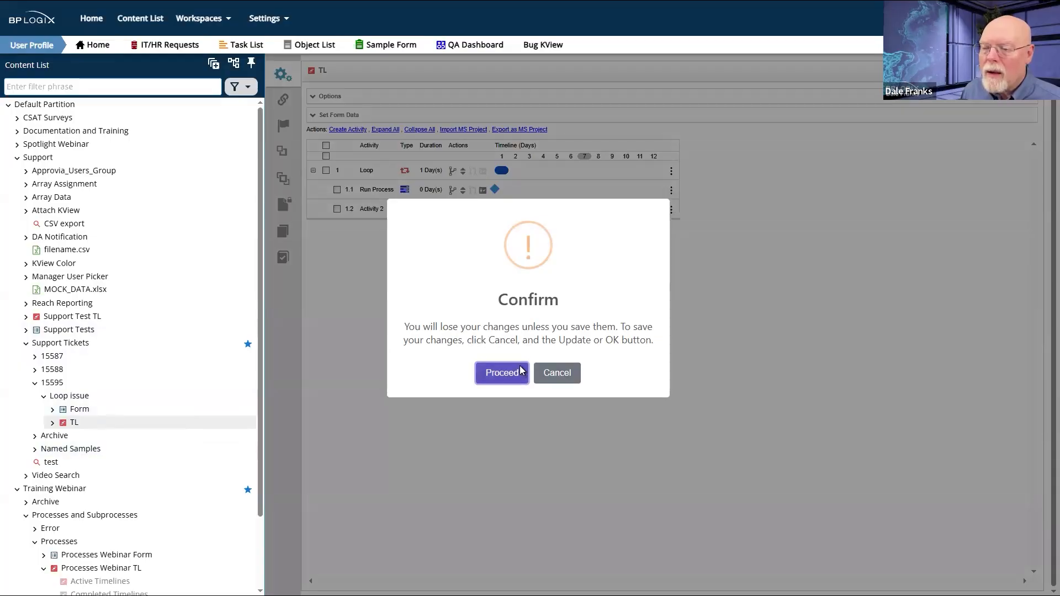
pyautogui.click(583, 35)
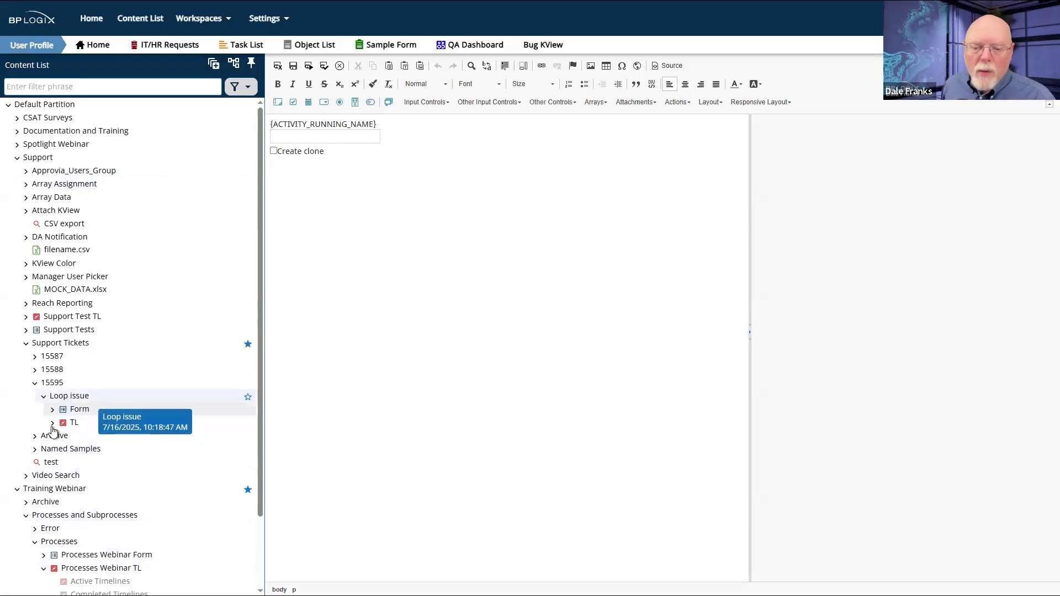
# - Return to the TL timeline and examine the details of the Loop result on Activity 2
pyautogui.click(75, 424)
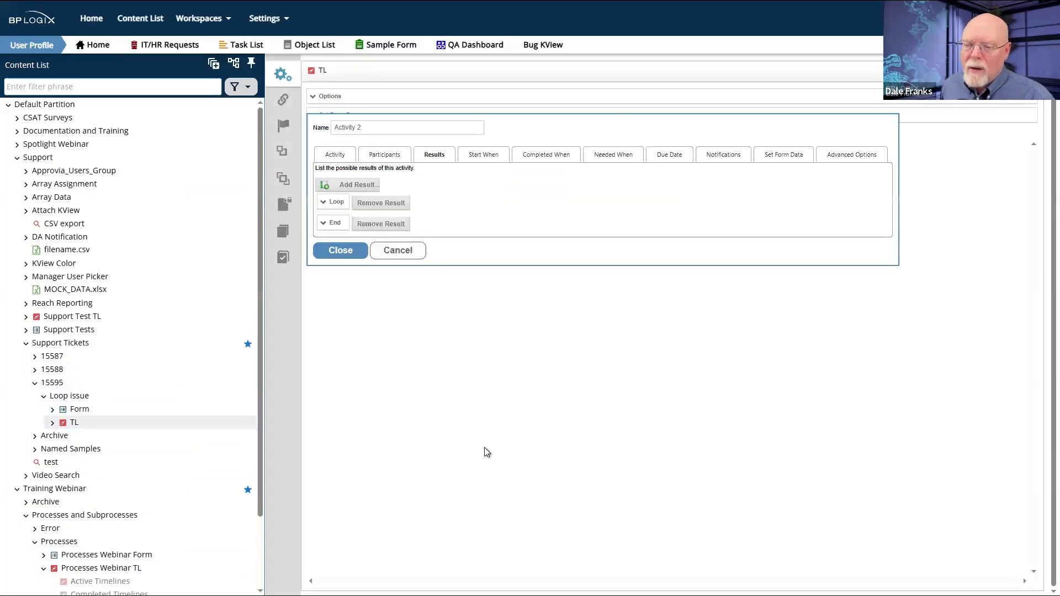
pyautogui.click(336, 202)
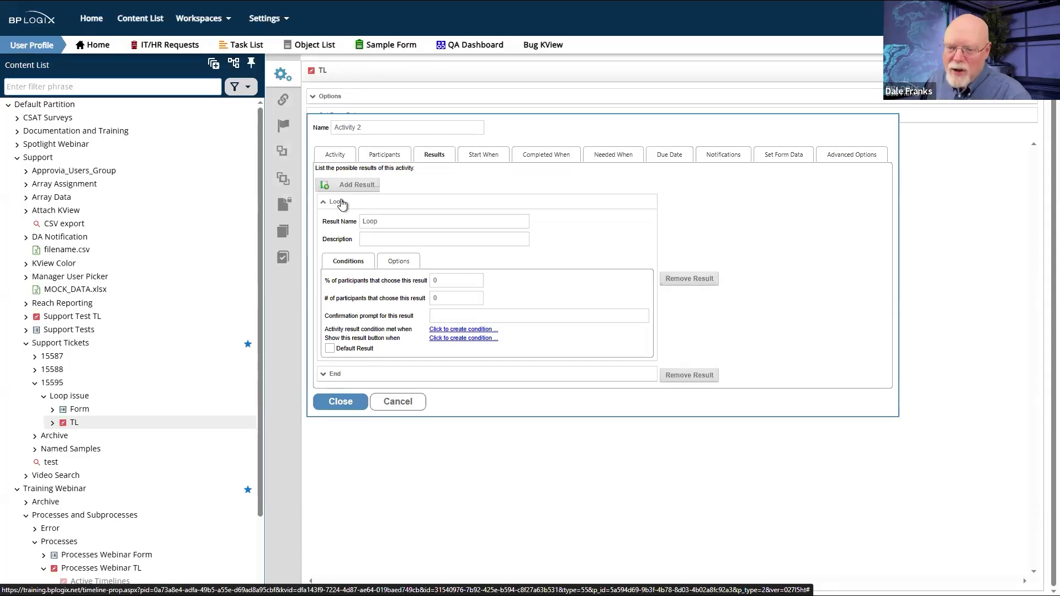
pyautogui.click(371, 129)
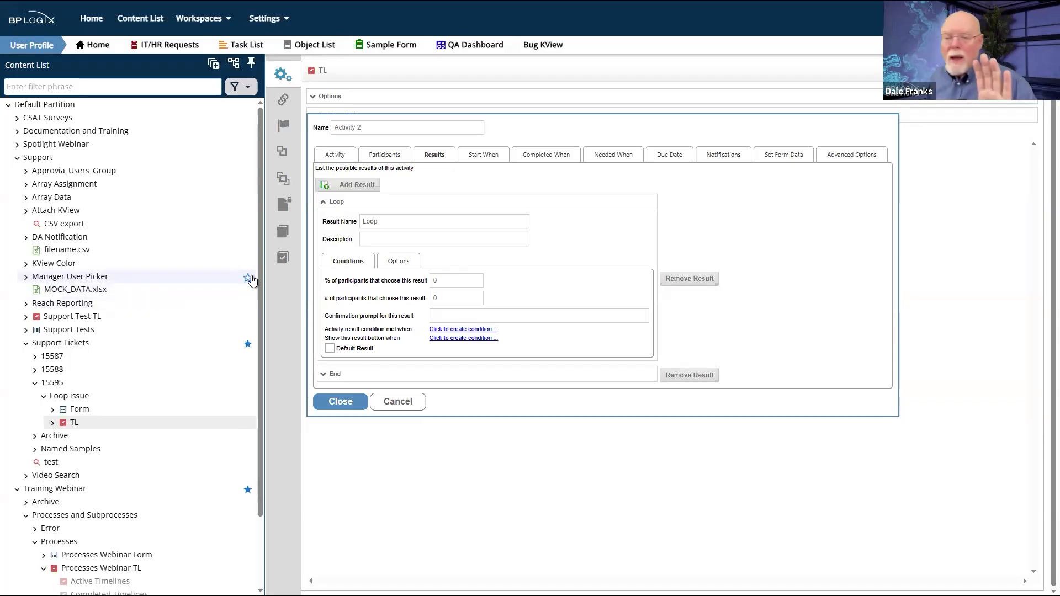
pyautogui.doubleClick(396, 220)
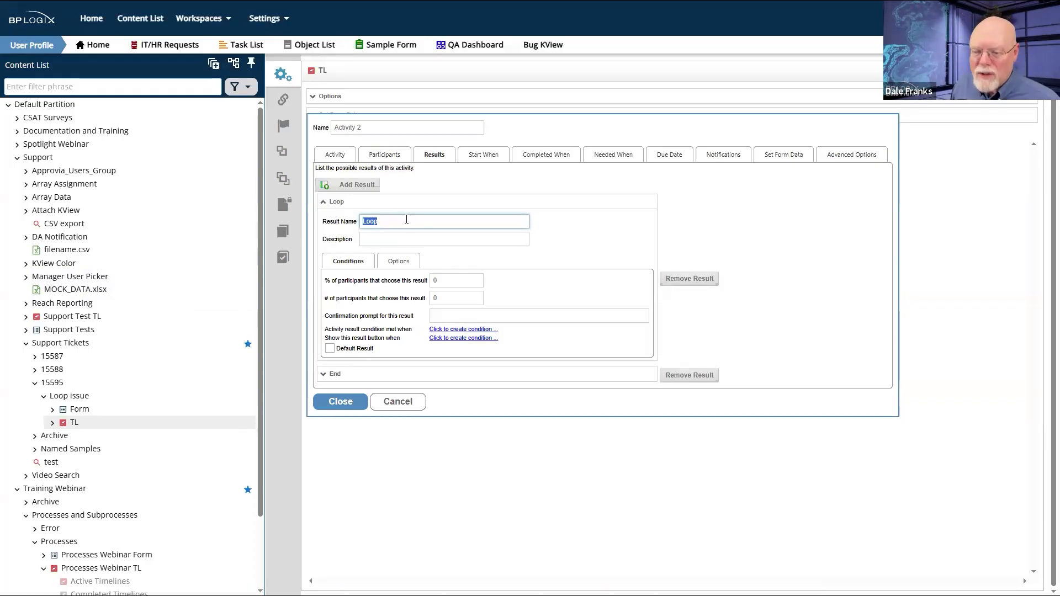
pyautogui.click(356, 403)
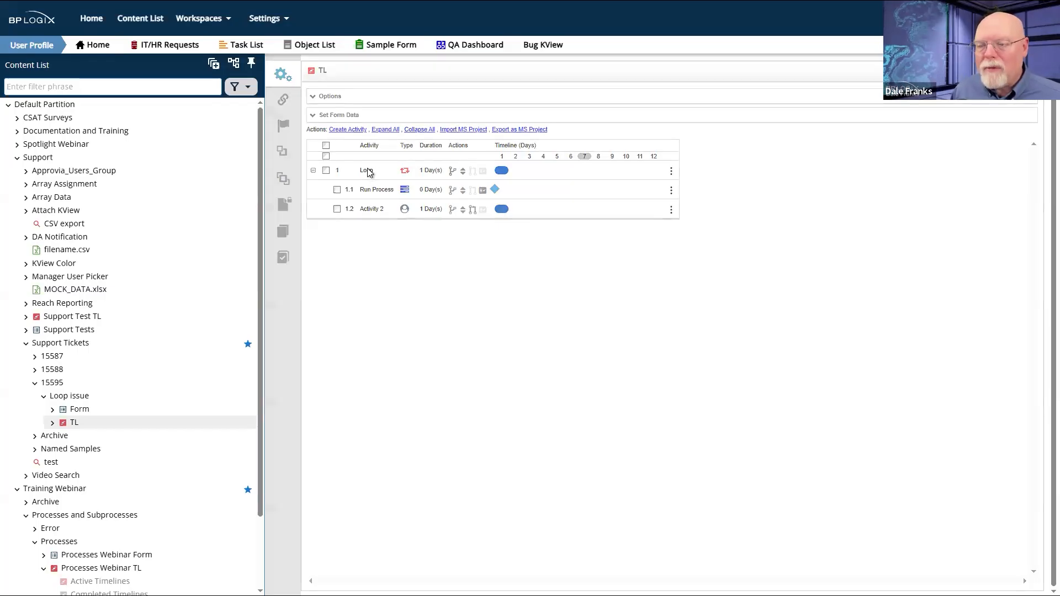
# - Examine the looping conditions of the Loop parent activity in the TL timeline
pyautogui.click(367, 171)
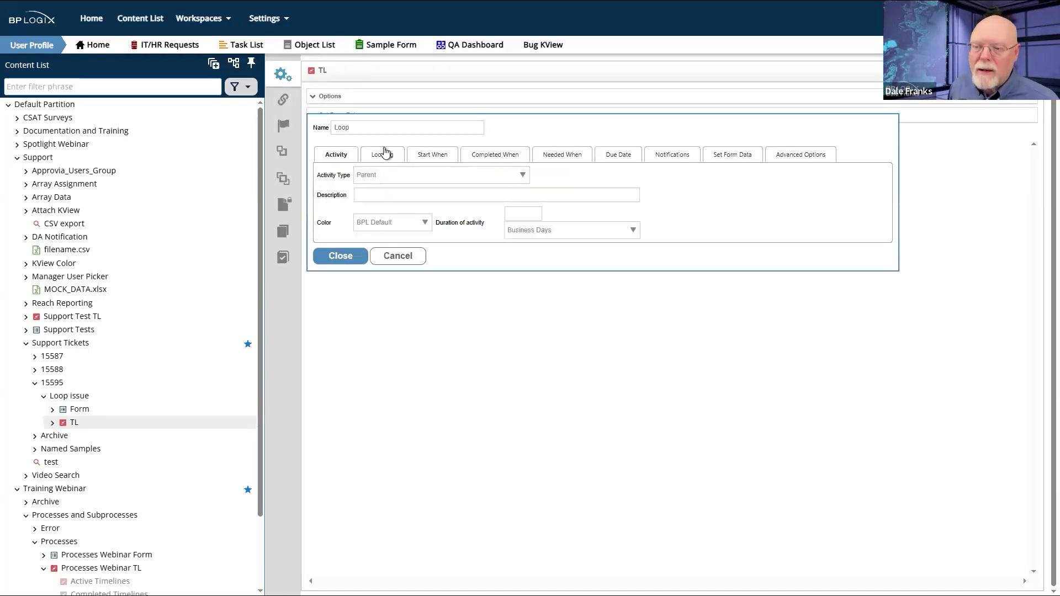
pyautogui.click(383, 155)
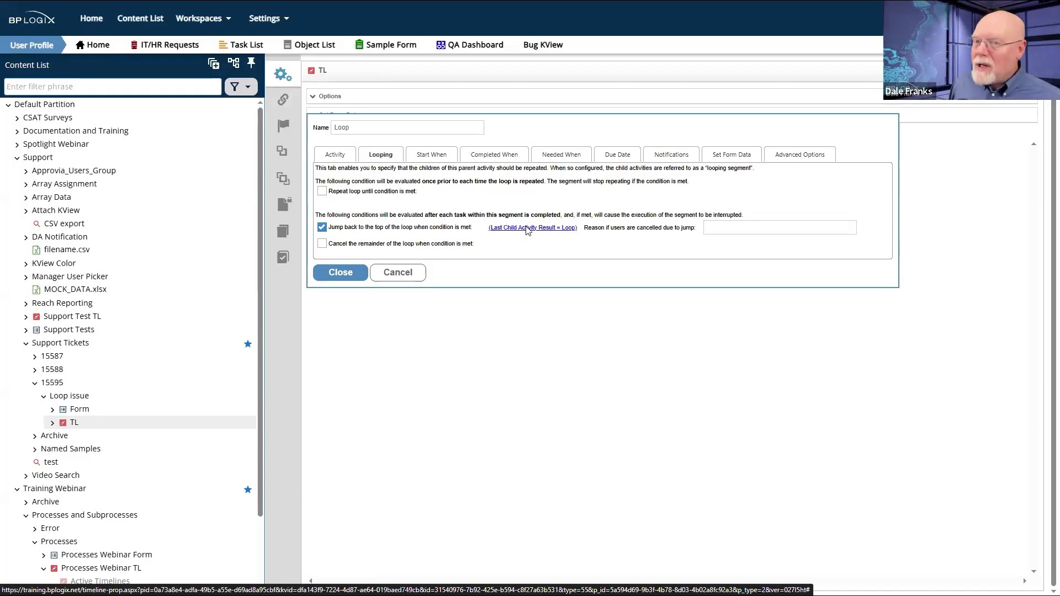
pyautogui.click(363, 274)
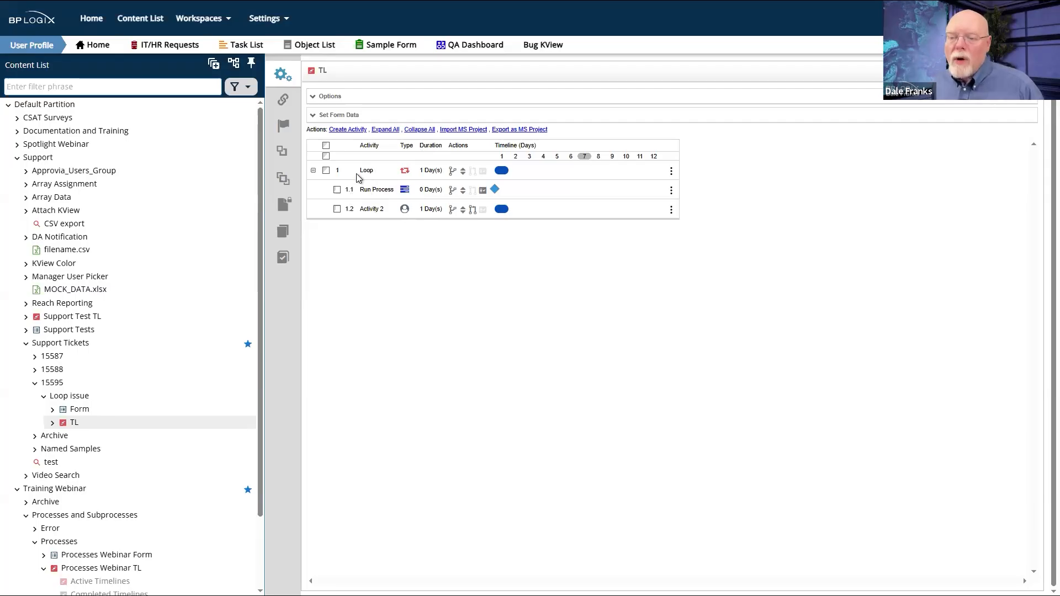
pyautogui.moveTo(367, 189); pyautogui.dragTo(349, 206)
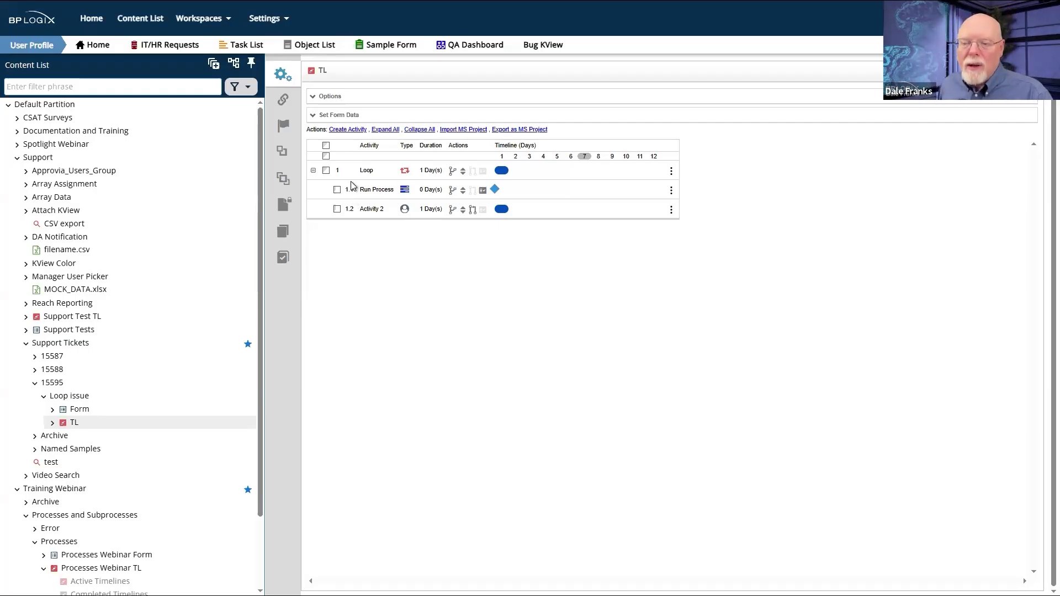
# - Compare Activity 2's results with the Loop activity's jump-back condition, leaving both without changes
pyautogui.click(379, 212)
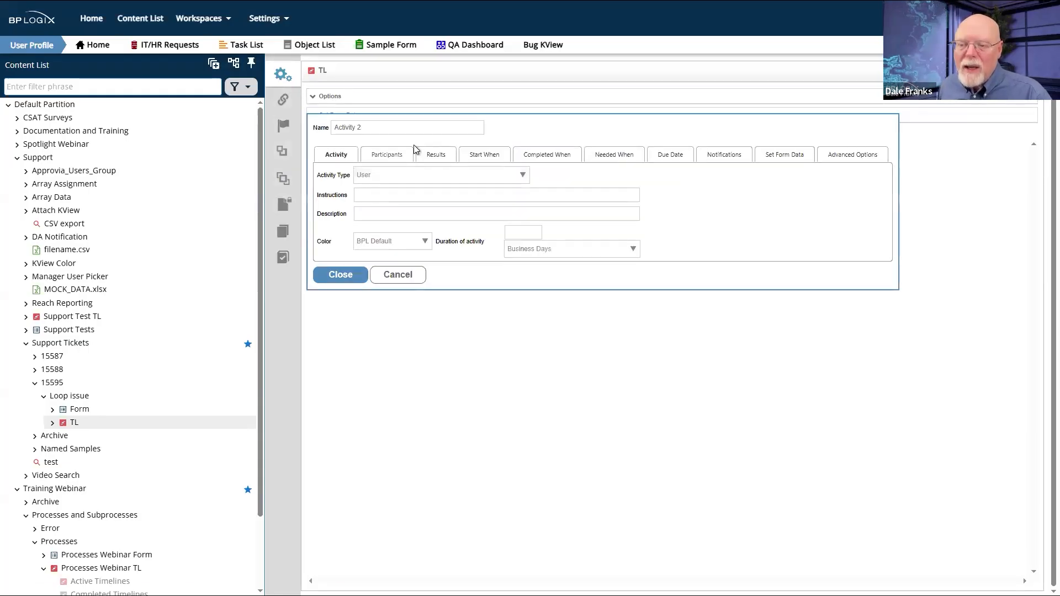
pyautogui.click(436, 158)
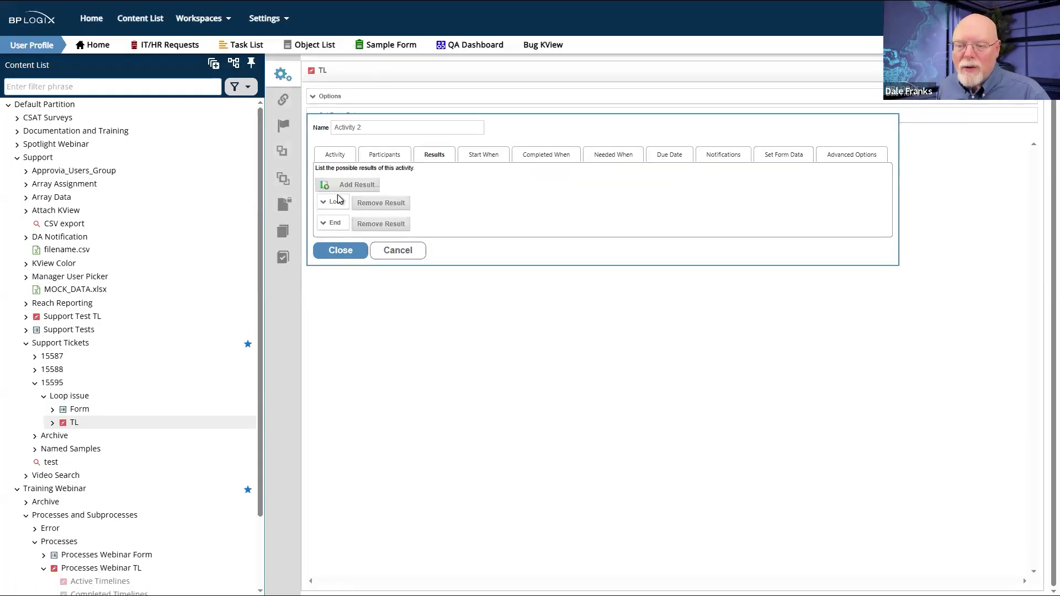
pyautogui.click(402, 257)
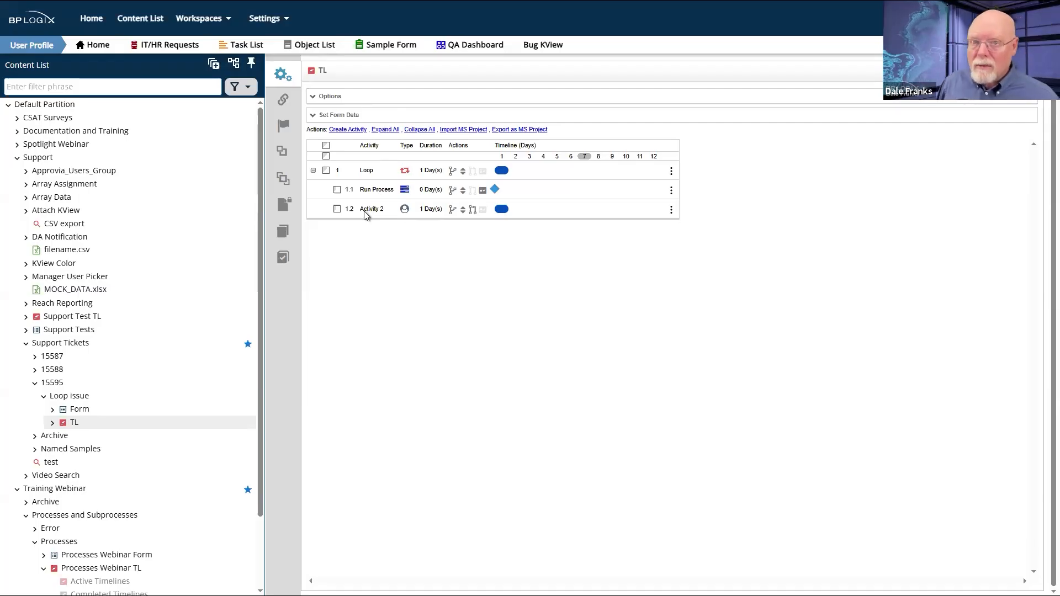
pyautogui.click(366, 171)
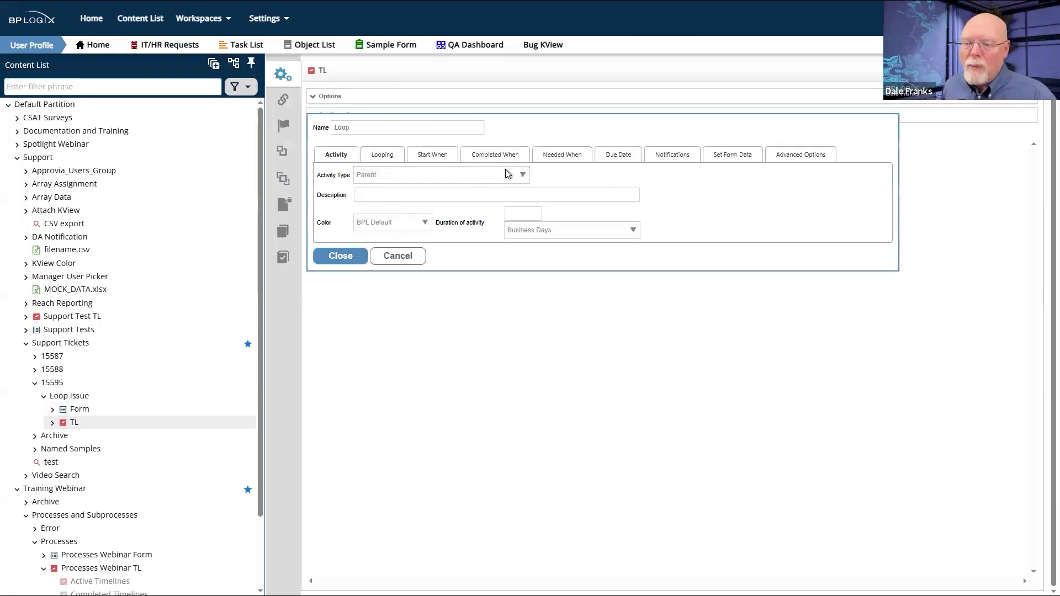
pyautogui.click(384, 154)
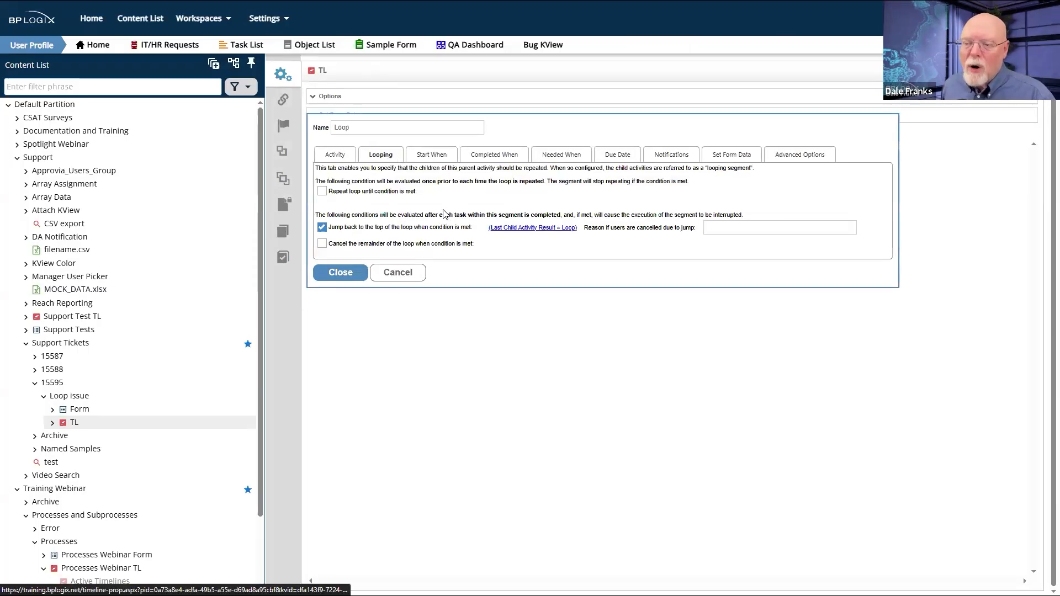
pyautogui.click(397, 275)
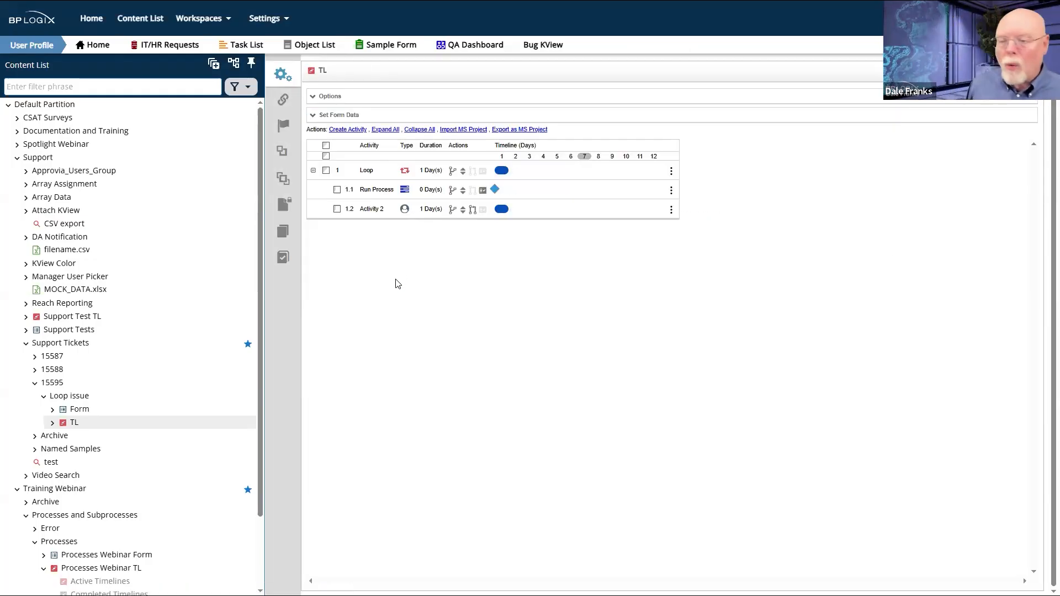
# - Open the Run Process activity's custom task configuration and examine its launch process, new form and source value mappings
pyautogui.click(375, 193)
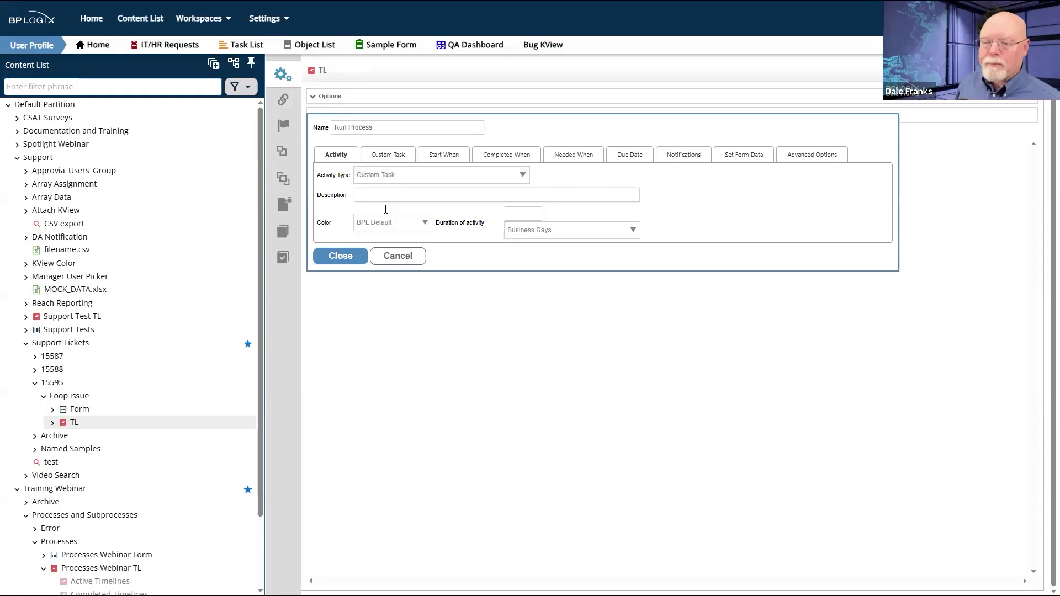
pyautogui.click(389, 158)
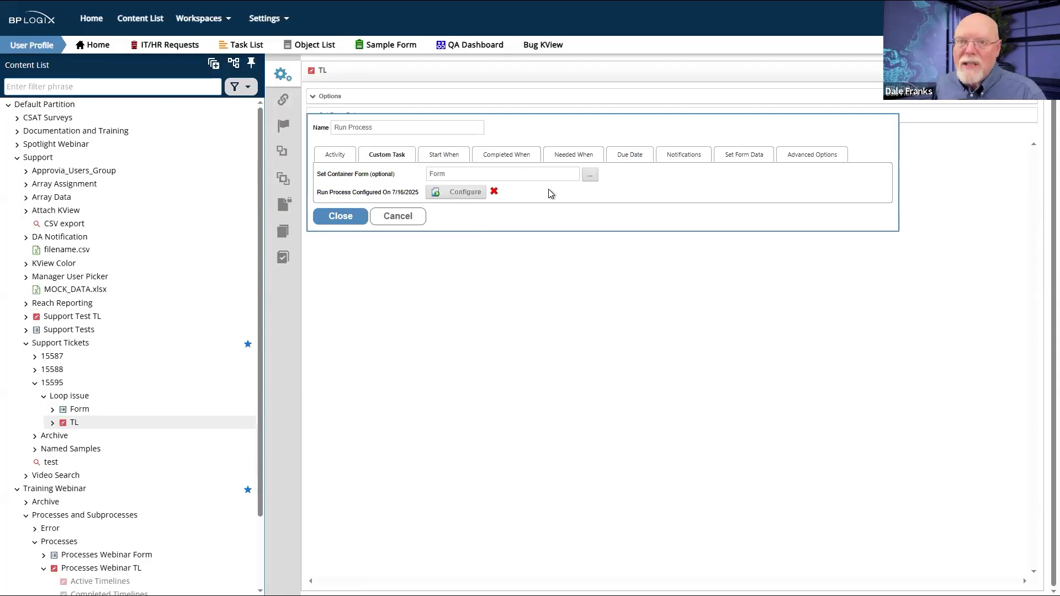
pyautogui.click(455, 194)
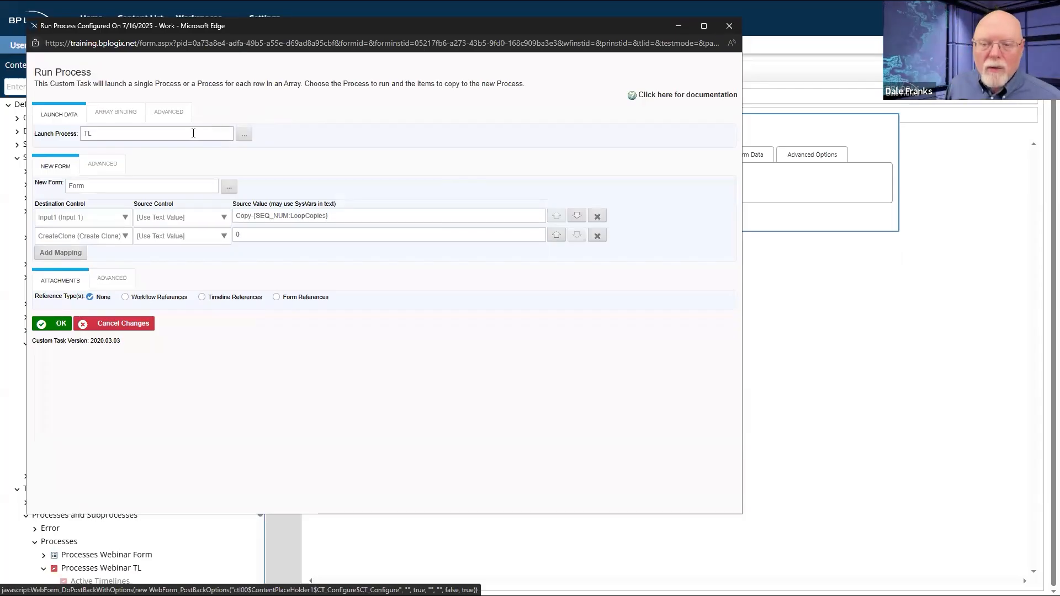
pyautogui.moveTo(278, 26); pyautogui.dragTo(589, 19)
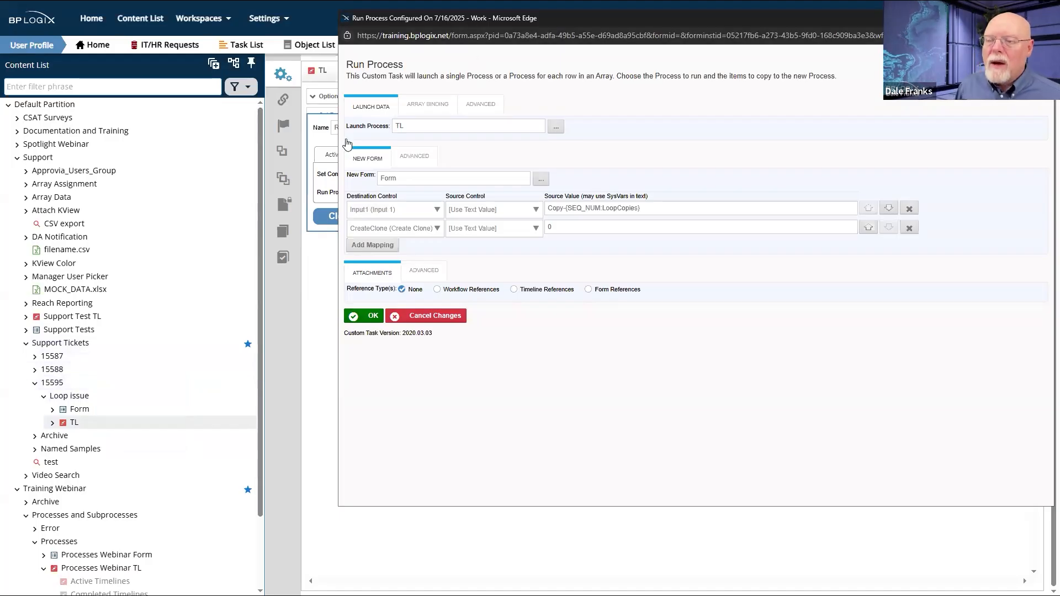
pyautogui.click(454, 129)
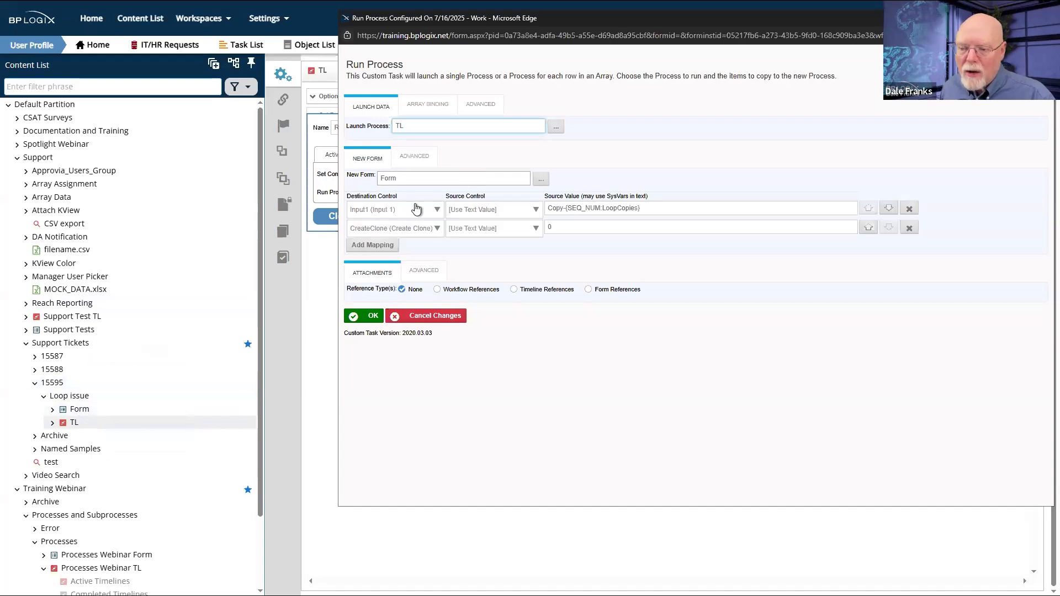
pyautogui.moveTo(669, 208); pyautogui.dragTo(550, 207)
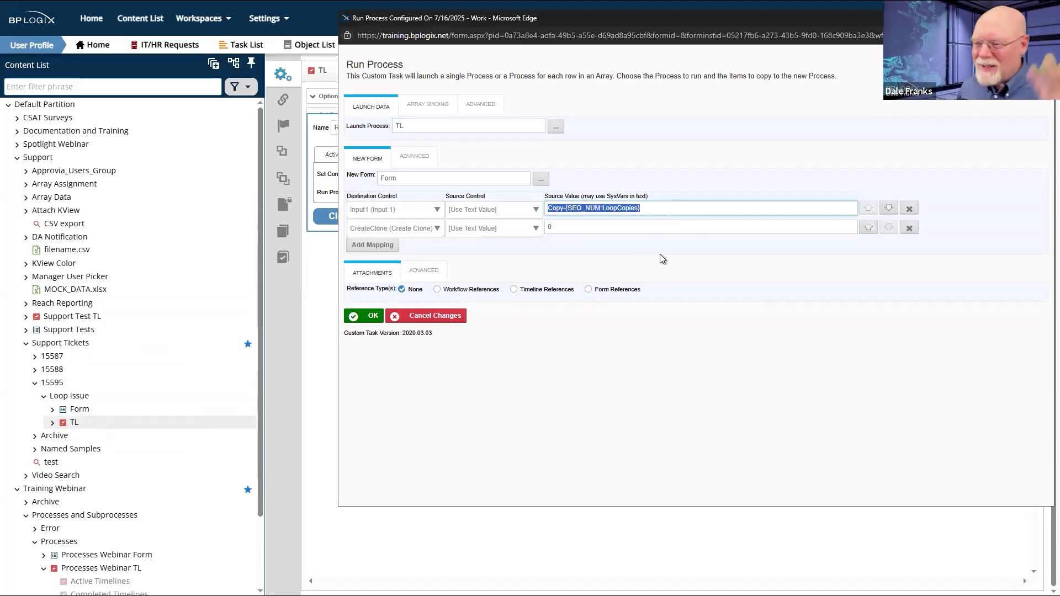
pyautogui.click(565, 232)
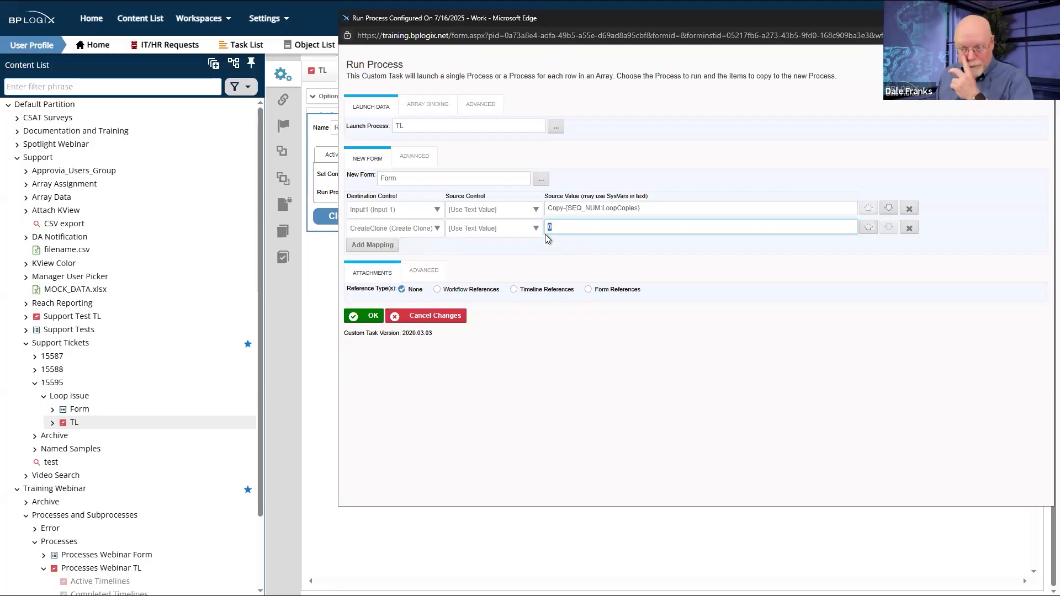
# - Review the advanced attachment and launch options of the Run Process task, including the After Process Starts choices, and close the configuration
pyautogui.click(422, 273)
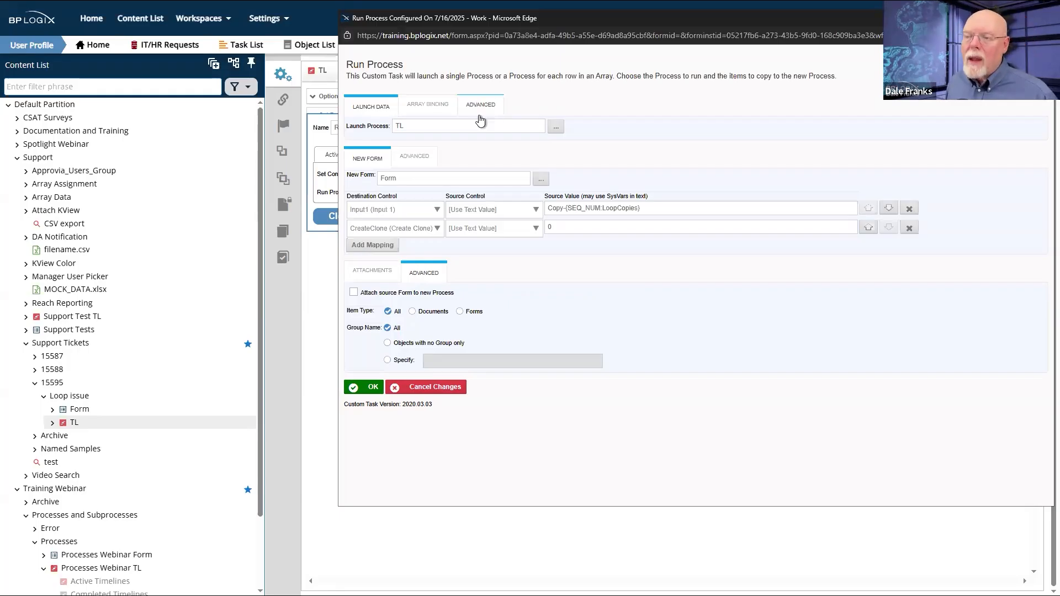
pyautogui.click(502, 108)
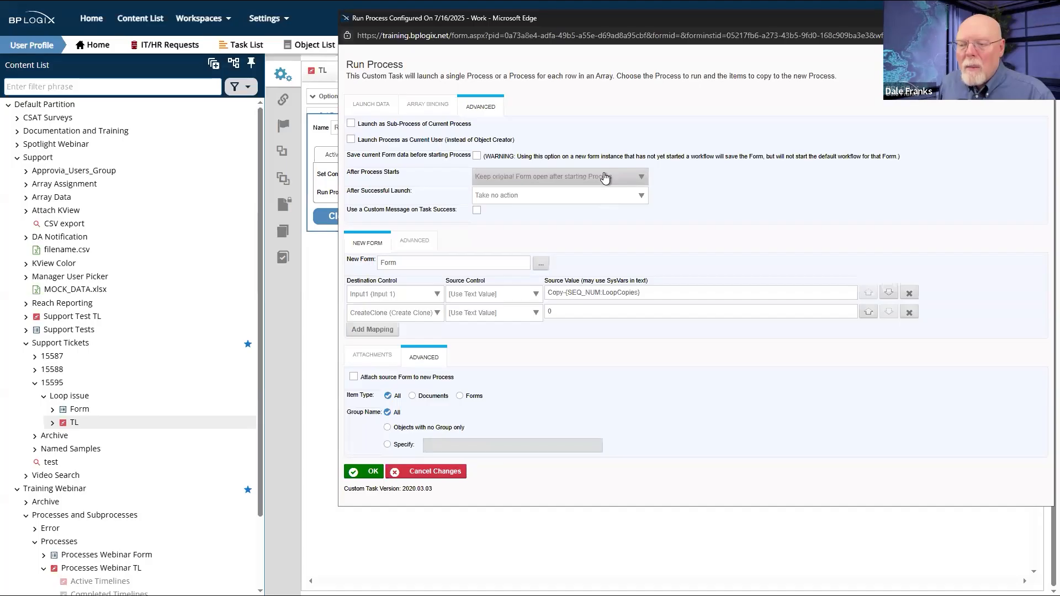
pyautogui.click(637, 181)
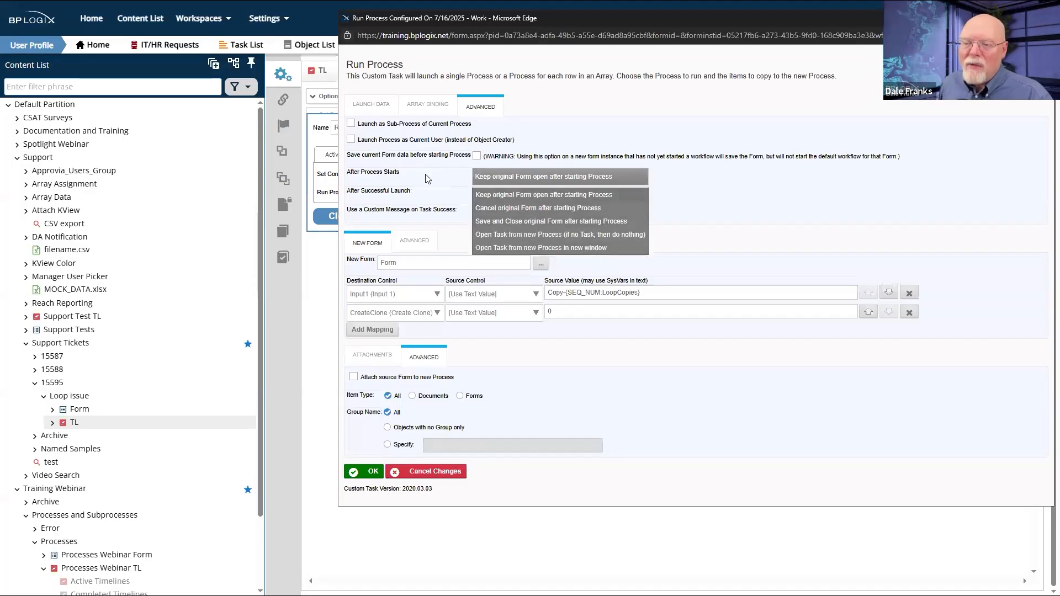
pyautogui.click(1041, 18)
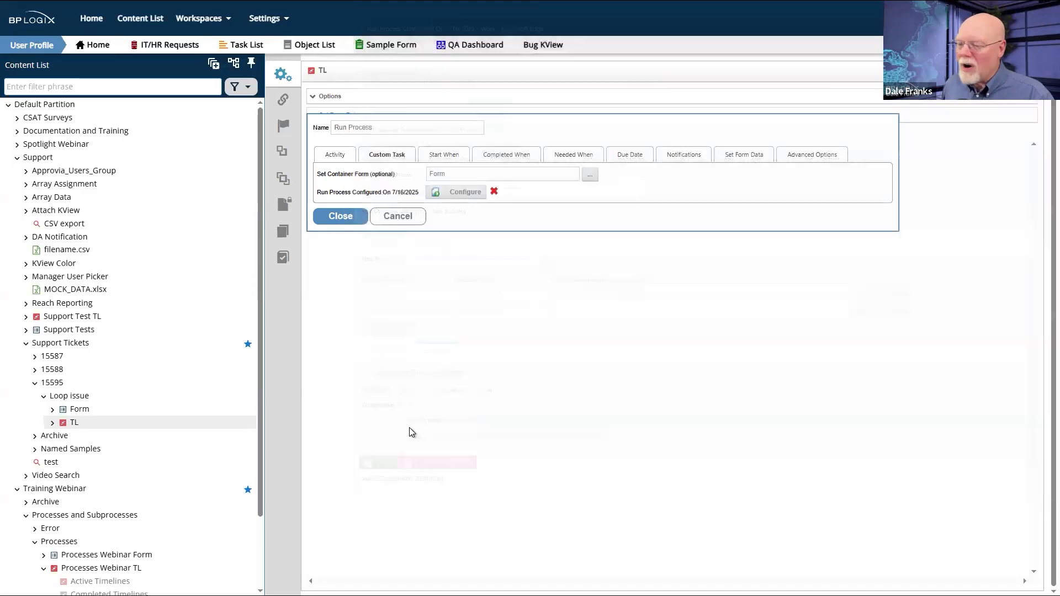
# - Open the Processes Webinar TL timeline definition, discarding any unsaved changes to TL
pyautogui.click(78, 569)
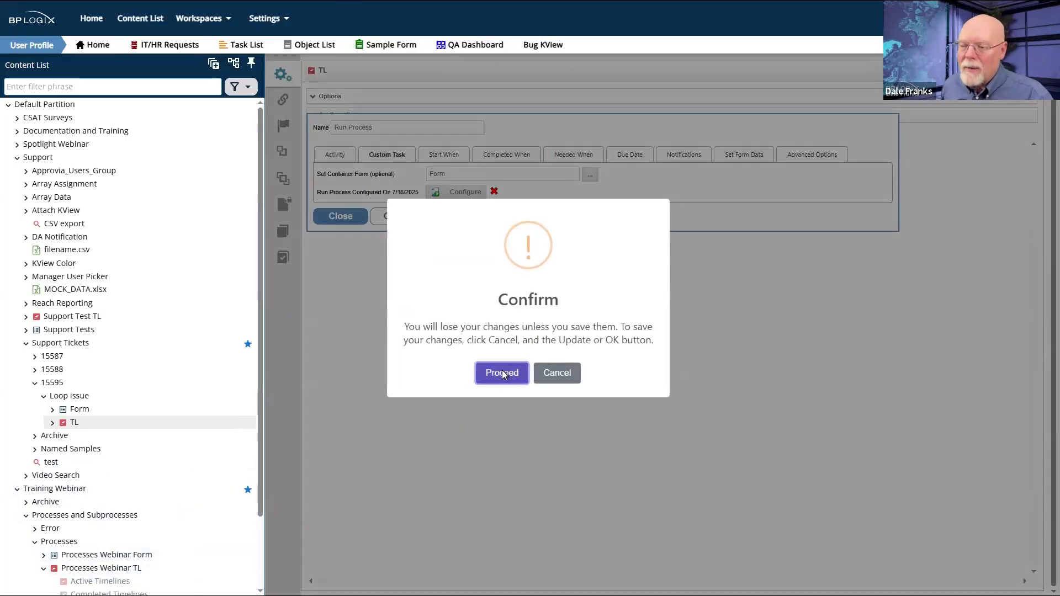
pyautogui.click(502, 373)
pyautogui.click(592, 34)
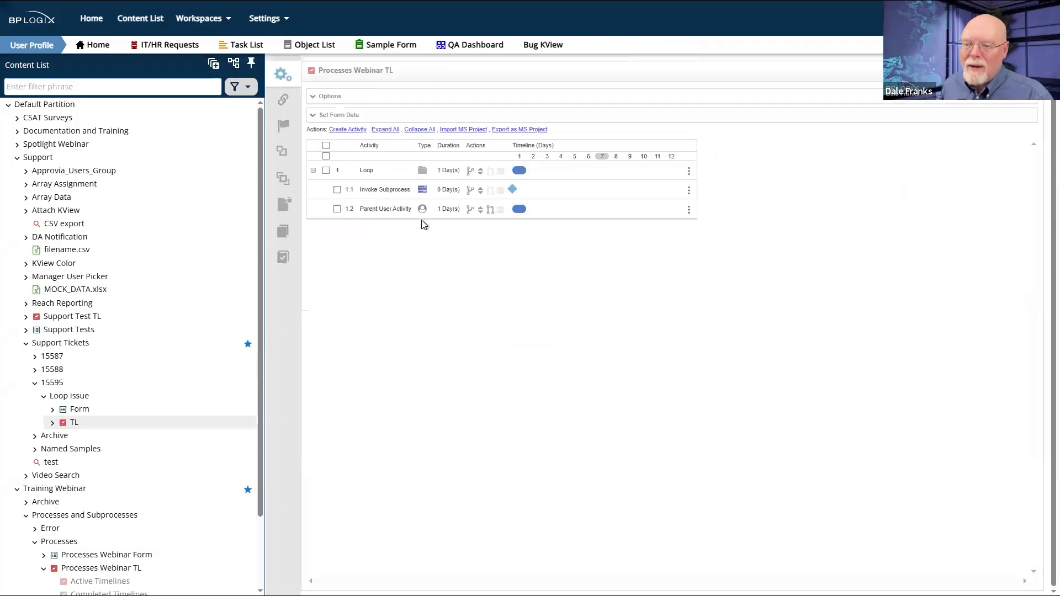
# - Review the advanced launch options of the Invoke Subprocess activity's Run Process task, including Launch as Sub-Process of Current Process, and close the configuration
pyautogui.click(400, 193)
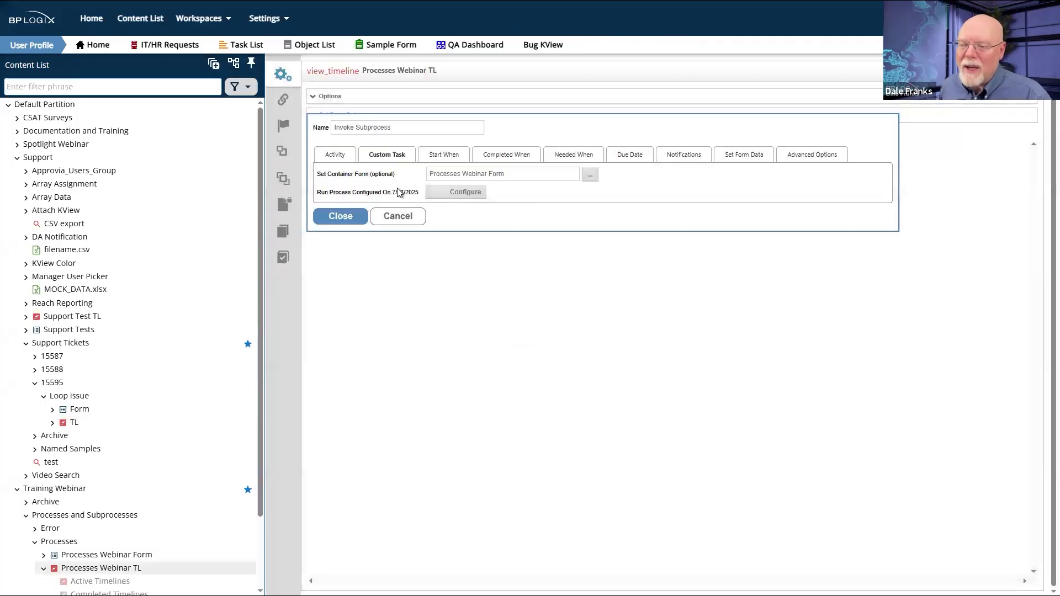
pyautogui.click(467, 198)
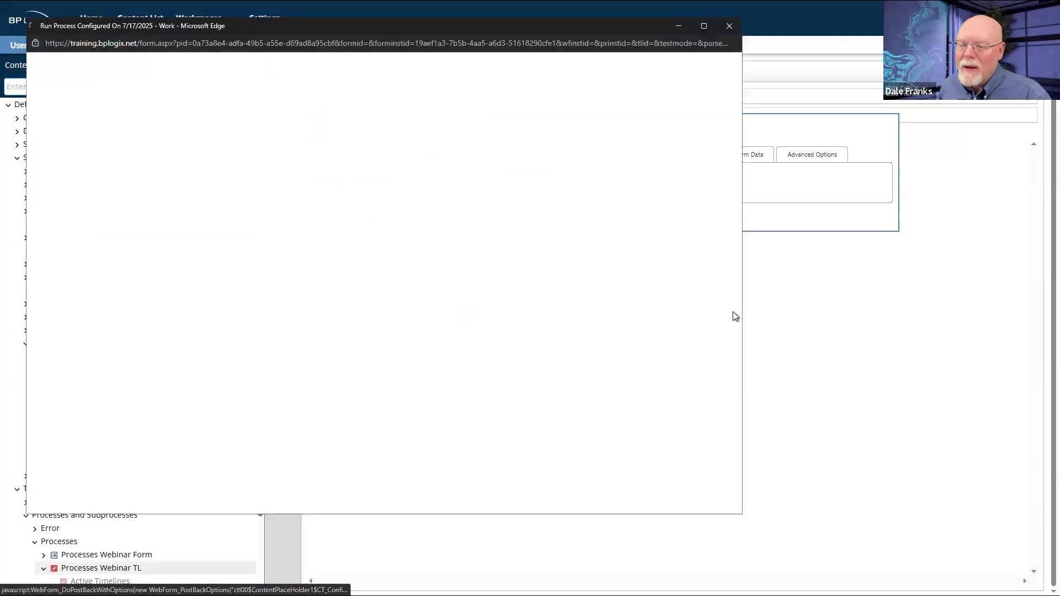
pyautogui.click(169, 113)
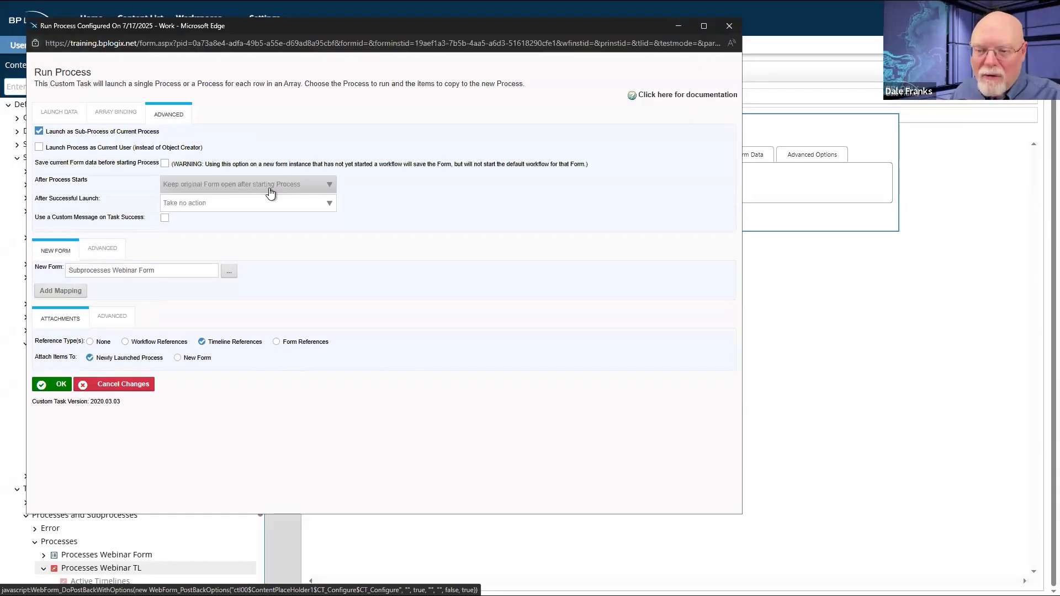
pyautogui.click(730, 26)
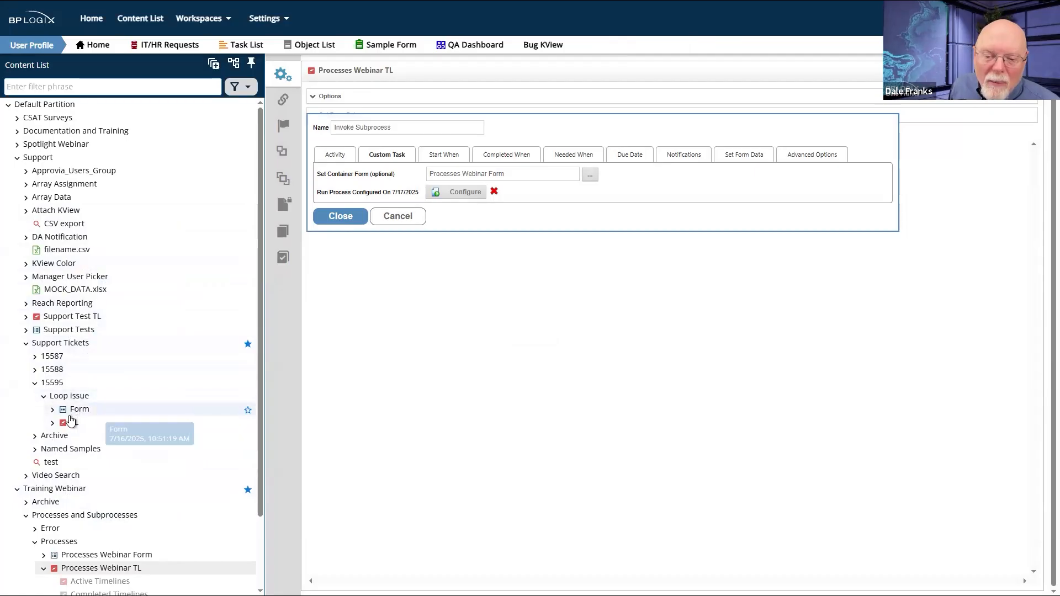
# - Reopen the Loop issue TL timeline definition, discarding any unsaved changes to Processes Webinar TL
pyautogui.click(78, 424)
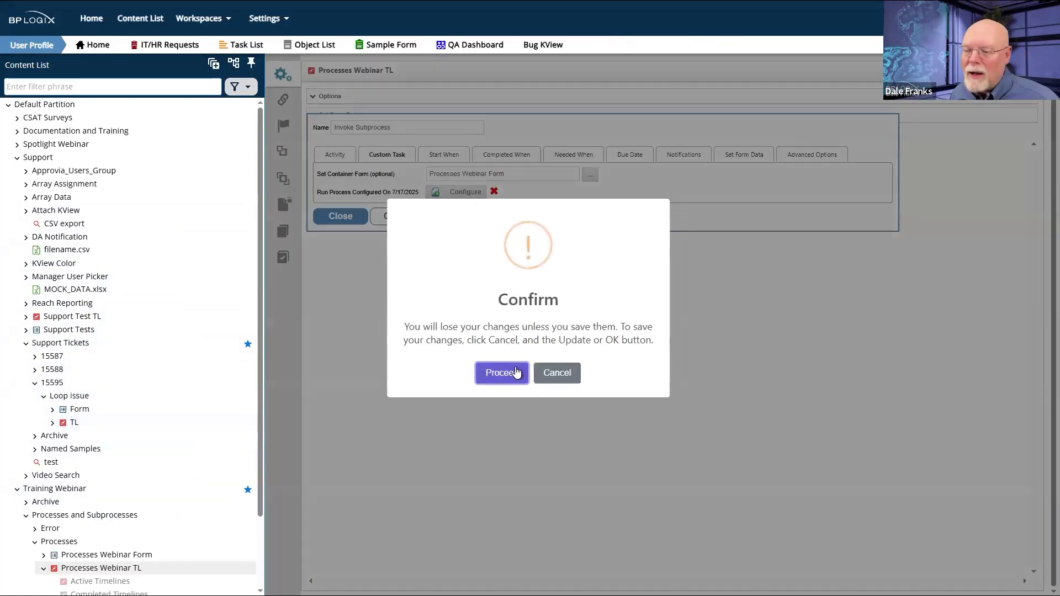
pyautogui.click(517, 372)
pyautogui.click(582, 37)
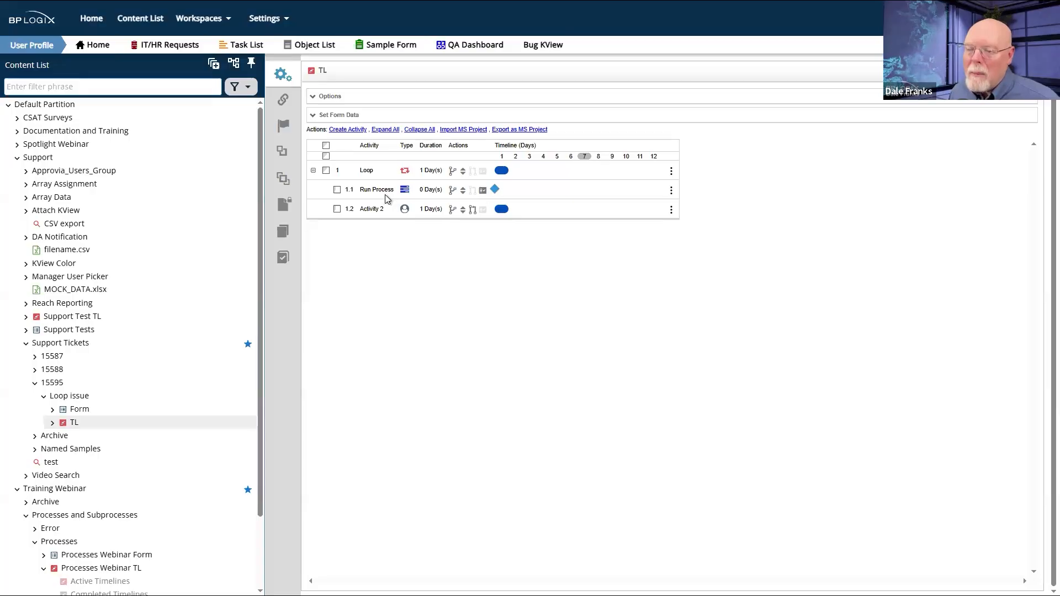
# - Review the Run Process activity's form mappings and advanced launch options for comparison, and close the configuration without changes
pyautogui.click(387, 191)
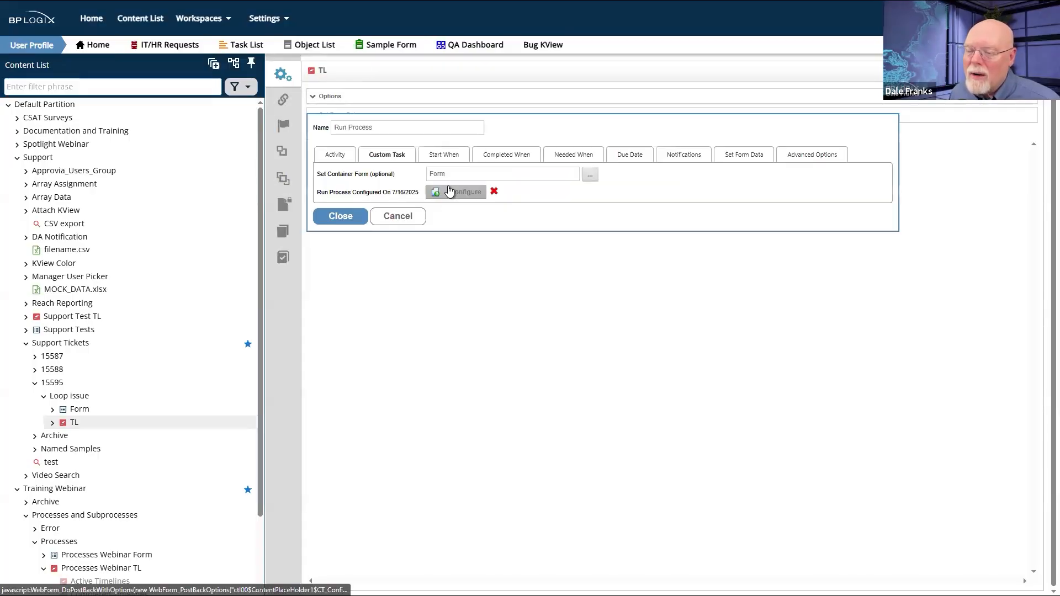
pyautogui.click(448, 187)
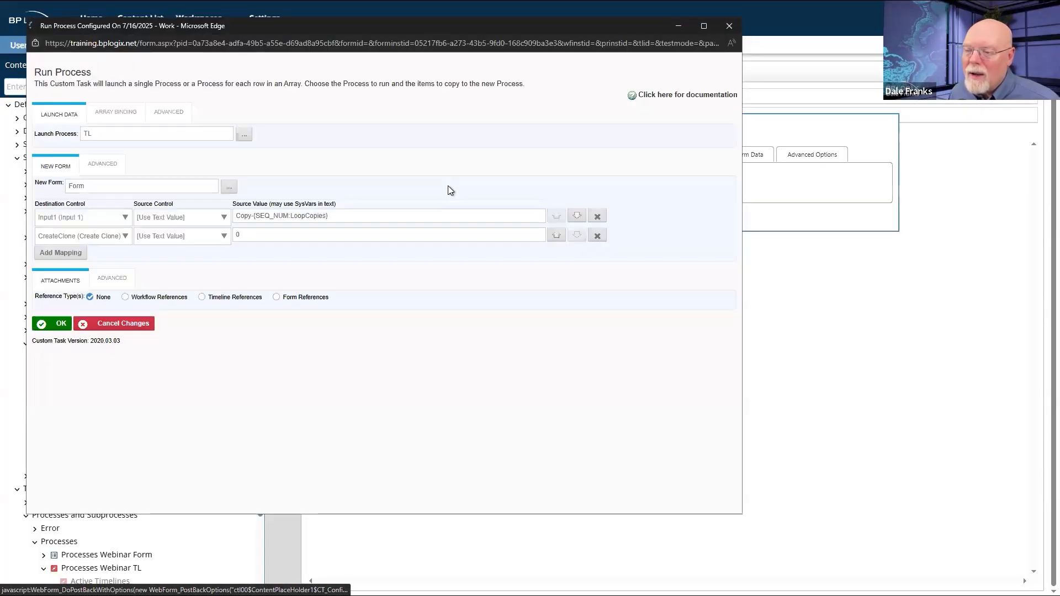
pyautogui.click(175, 116)
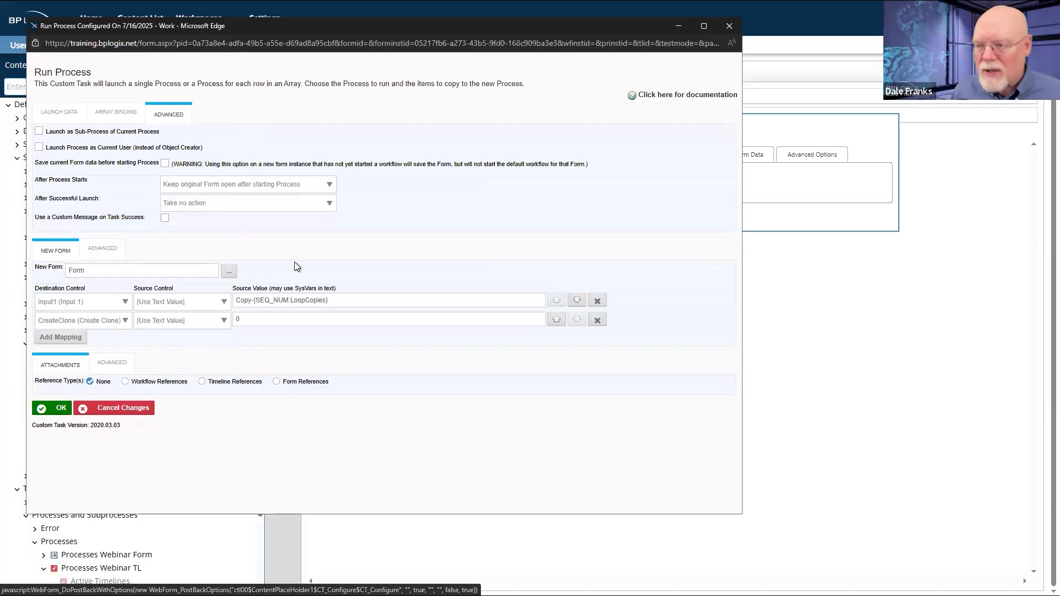
pyautogui.click(728, 26)
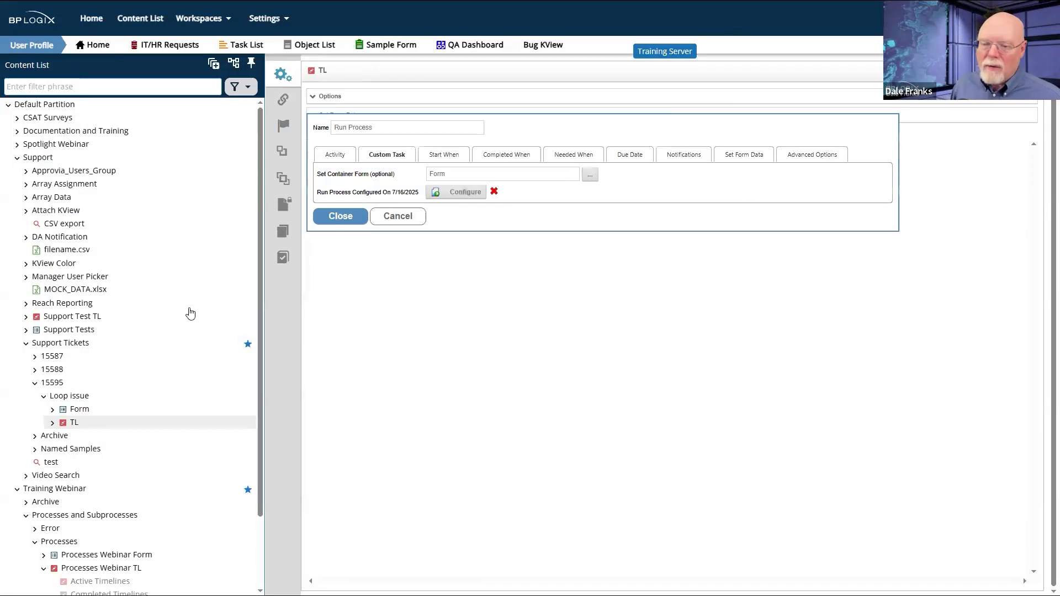
# - Leave TL without saving and check the Loop issue folder's Form instances and TL's active timelines
pyautogui.click(52, 410)
pyautogui.click(96, 426)
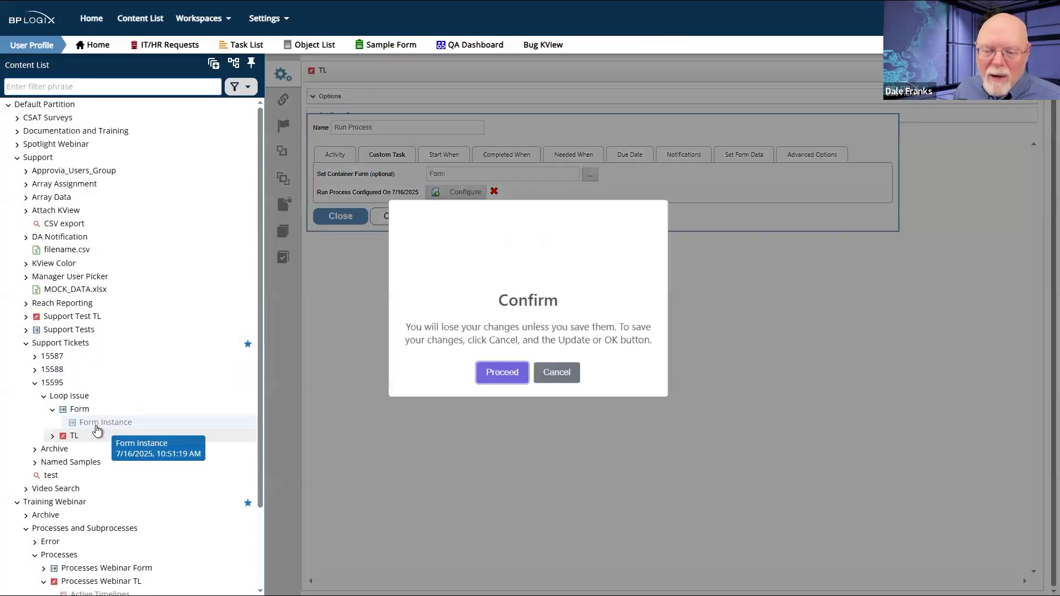
pyautogui.click(509, 374)
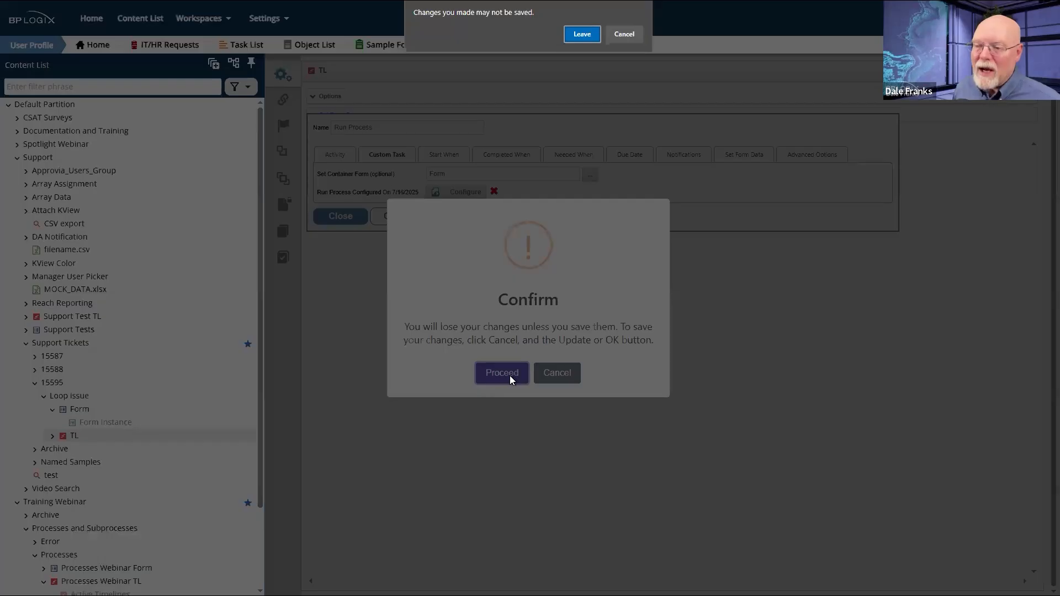
pyautogui.click(582, 34)
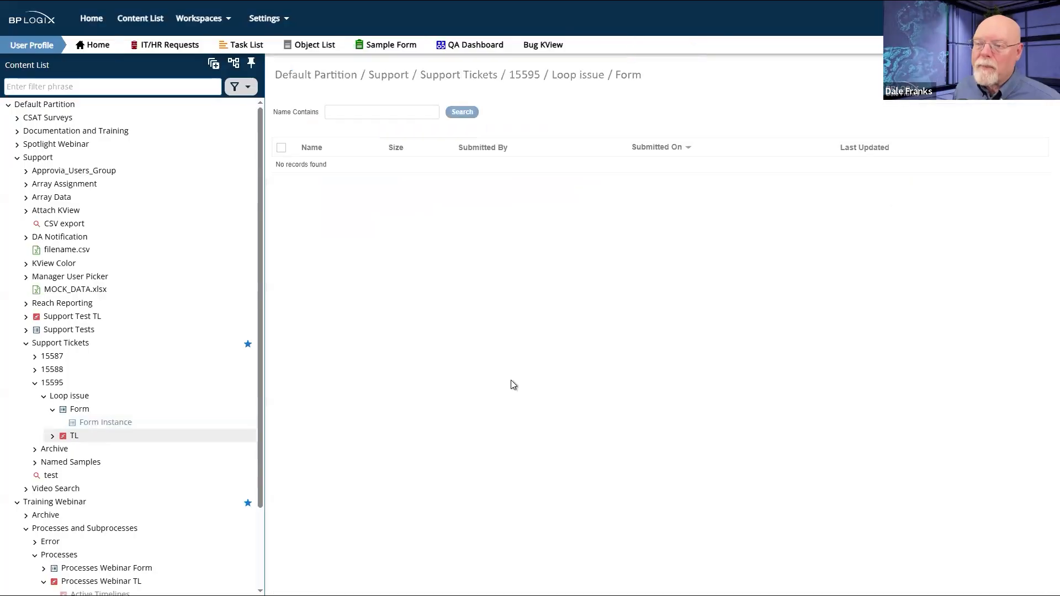
pyautogui.click(52, 436)
pyautogui.click(107, 448)
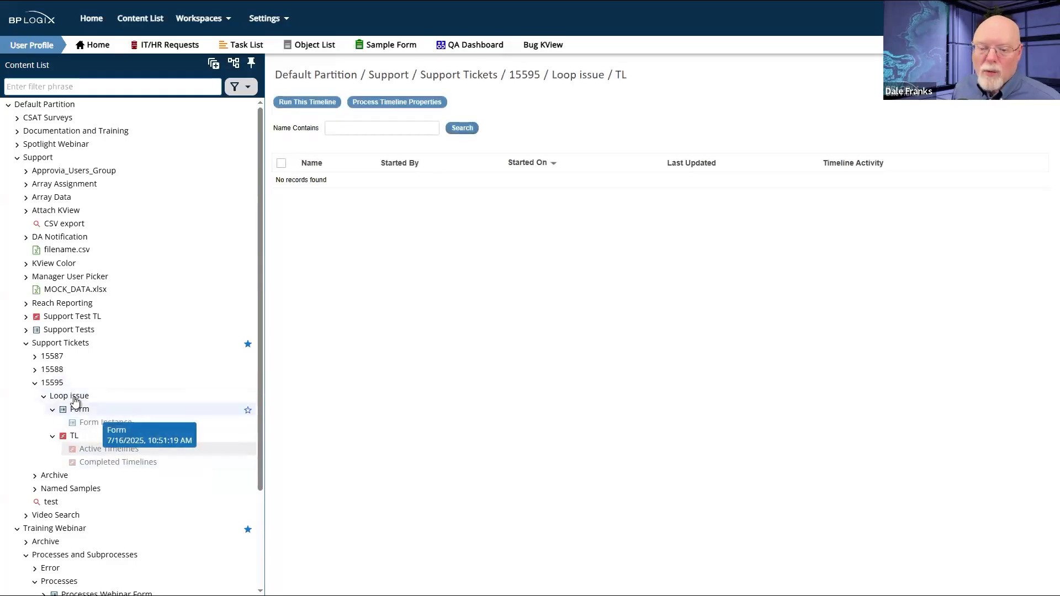
# - Run the Form from the Loop issue folder, enter Original as its text, enable Create clone and submit it
pyautogui.click(281, 130)
pyautogui.click(478, 106)
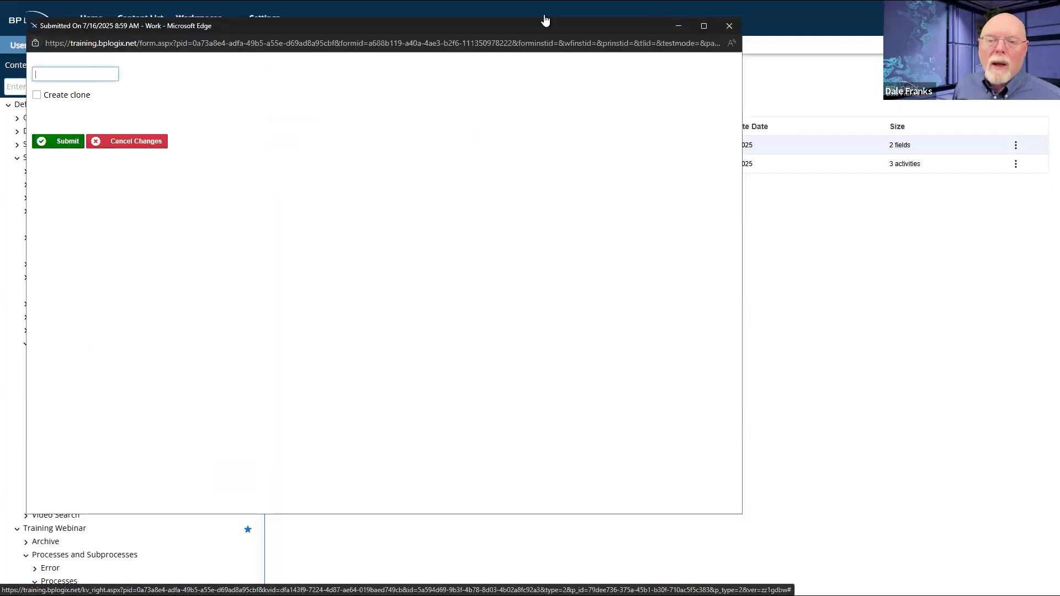
pyautogui.write('Original')
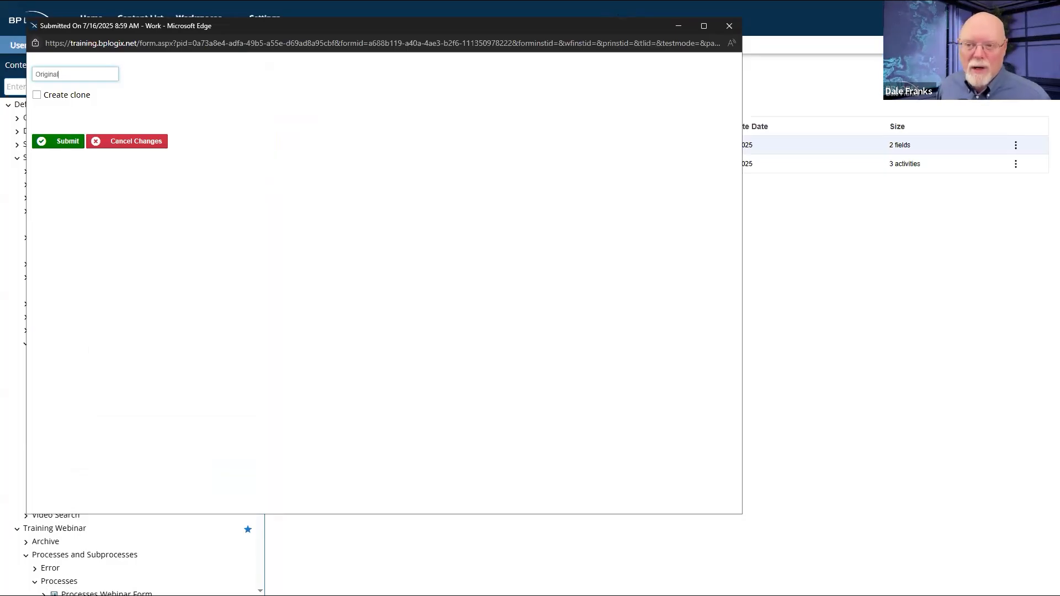
pyautogui.moveTo(449, 30); pyautogui.dragTo(795, 64)
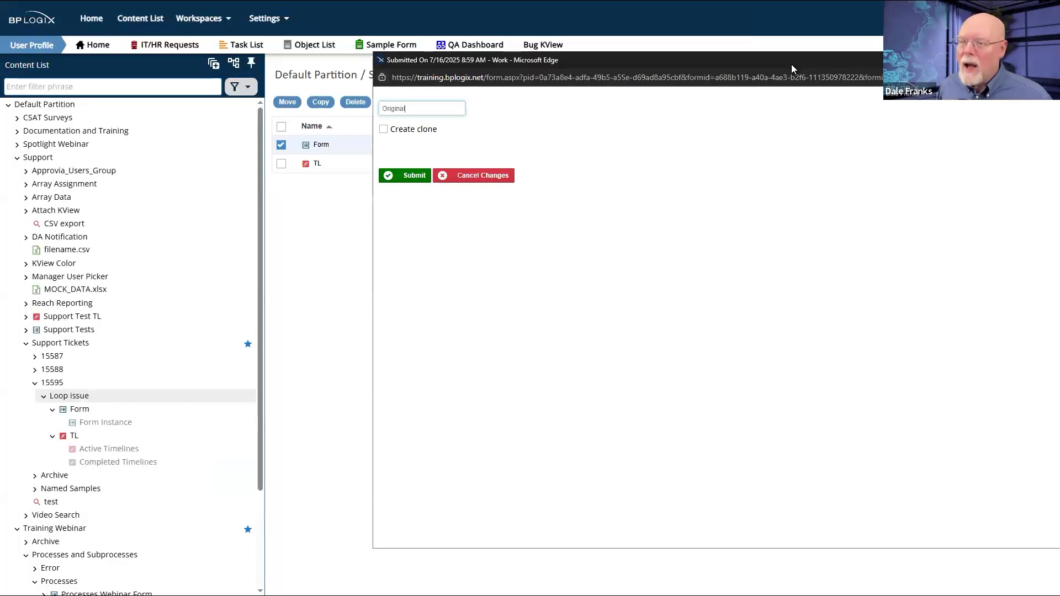
pyautogui.click(382, 130)
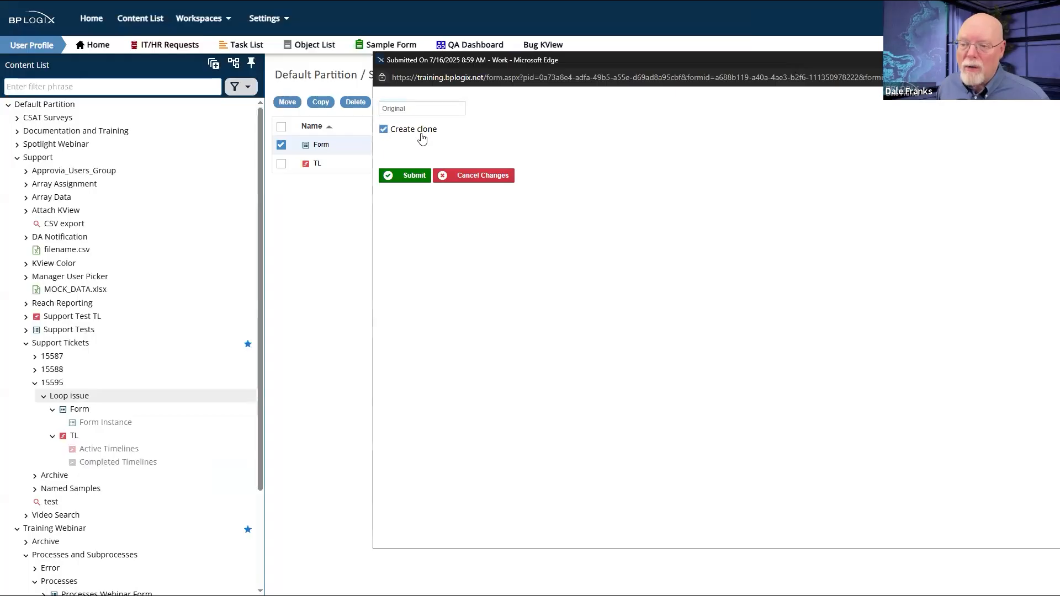
pyautogui.click(409, 178)
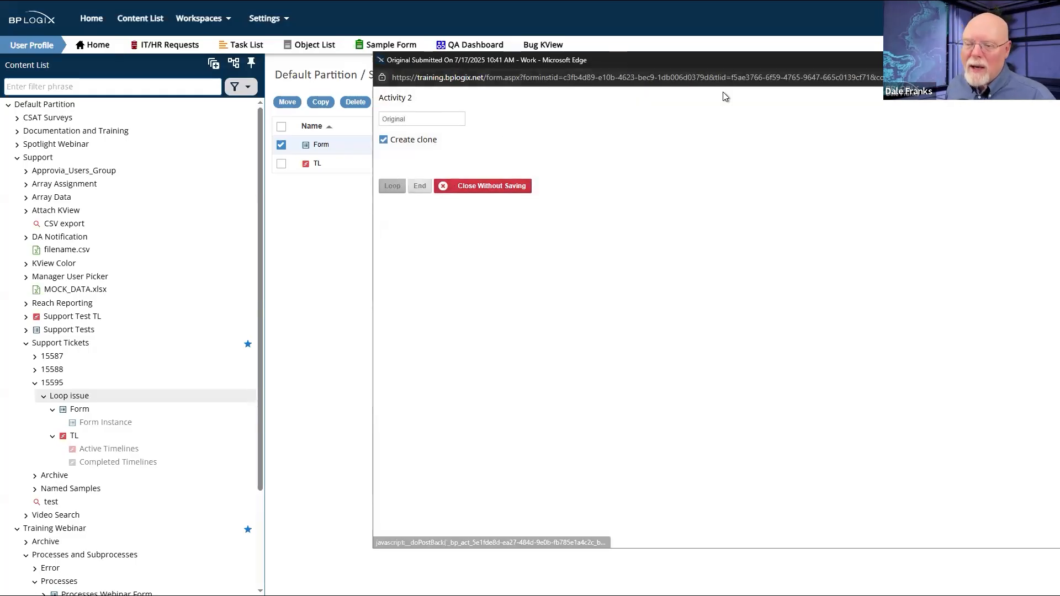
# - Check TL's active timelines for the Original submission and its copy, keeping the Activity 2 form open
pyautogui.moveTo(763, 61); pyautogui.dragTo(1059, 92)
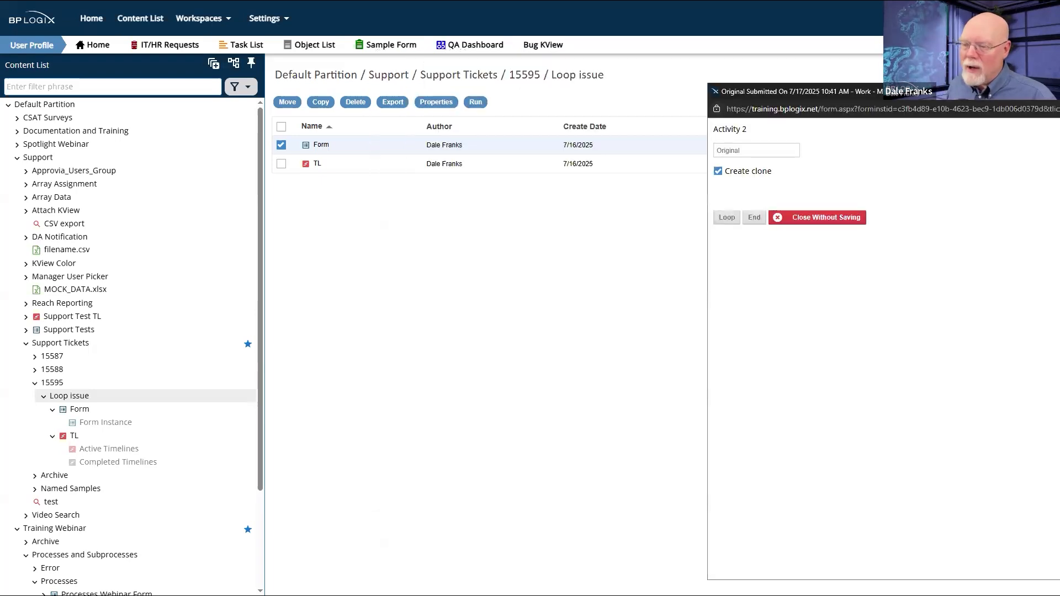
pyautogui.click(105, 445)
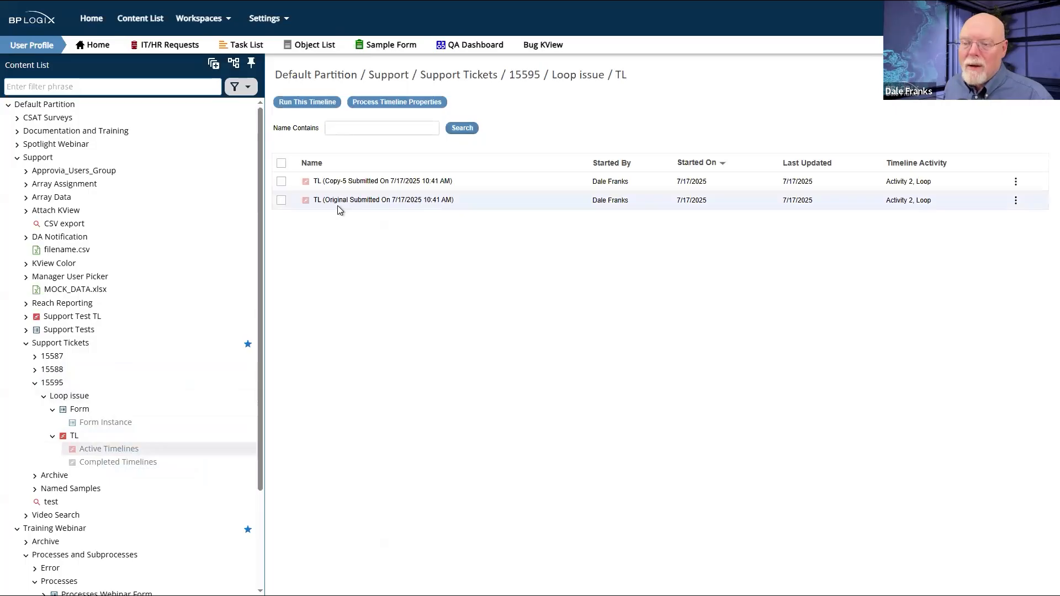
pyautogui.click(361, 182)
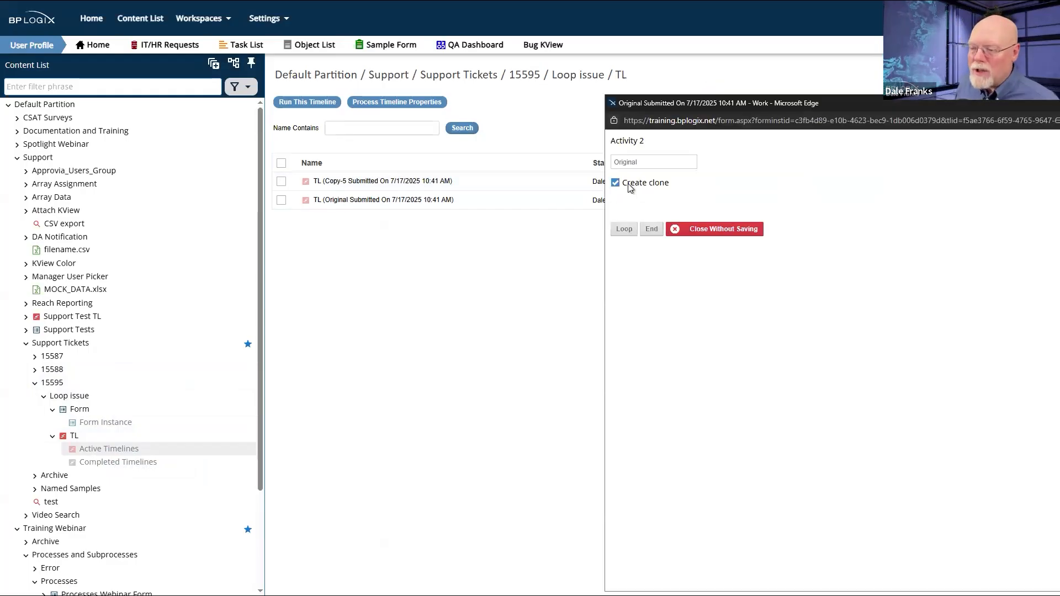
# - Complete the Original form's Activity 2 with Loop twice, checking TL's active timelines after each pass, and finish it with End
pyautogui.click(626, 231)
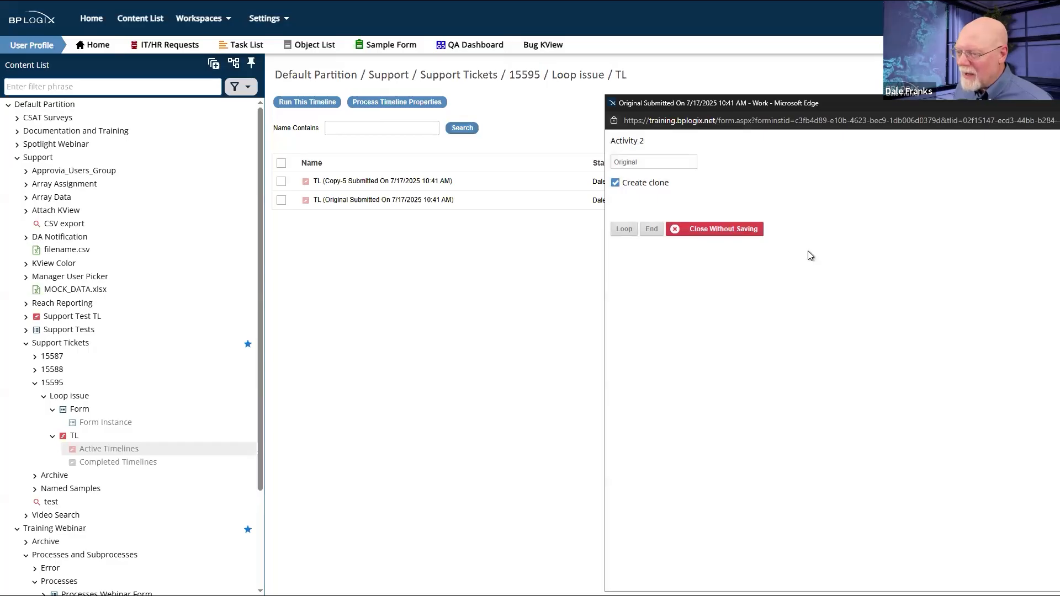
pyautogui.click(88, 449)
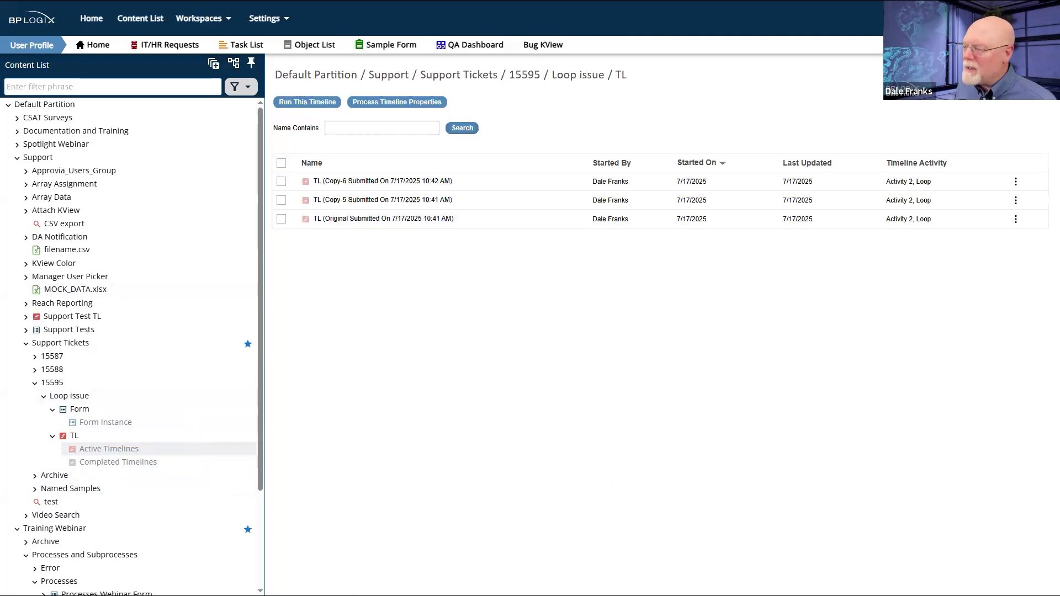
pyautogui.hotkey('alt', 'Tab')
pyautogui.click(626, 232)
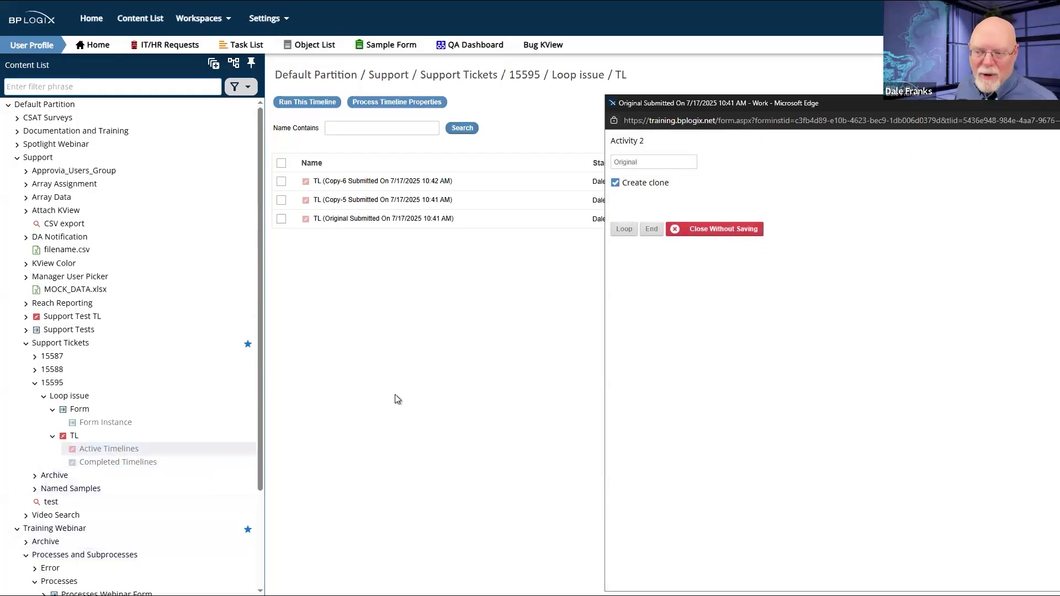
pyautogui.click(84, 451)
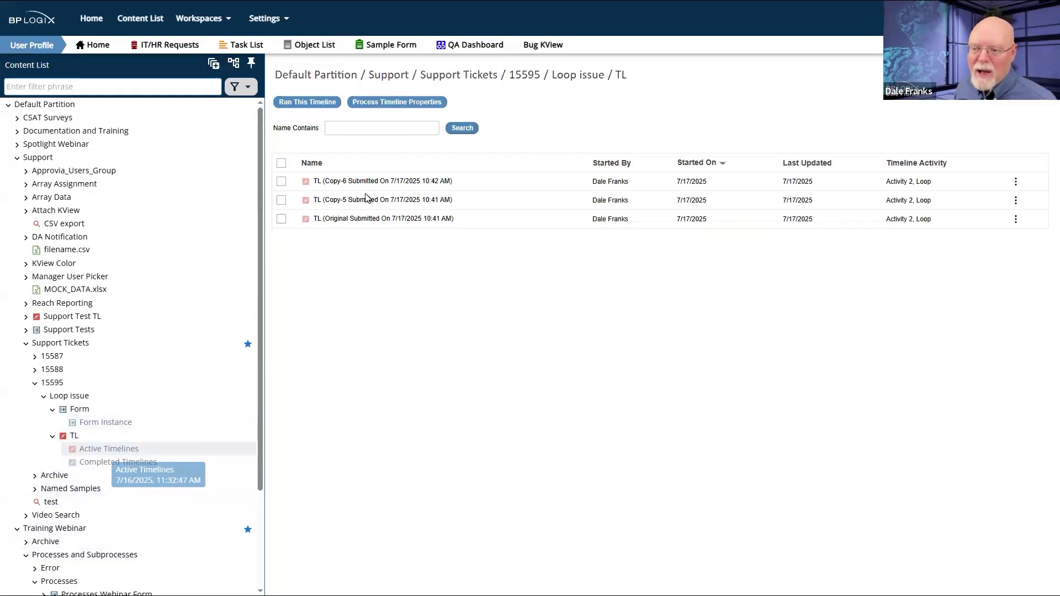
pyautogui.click(381, 182)
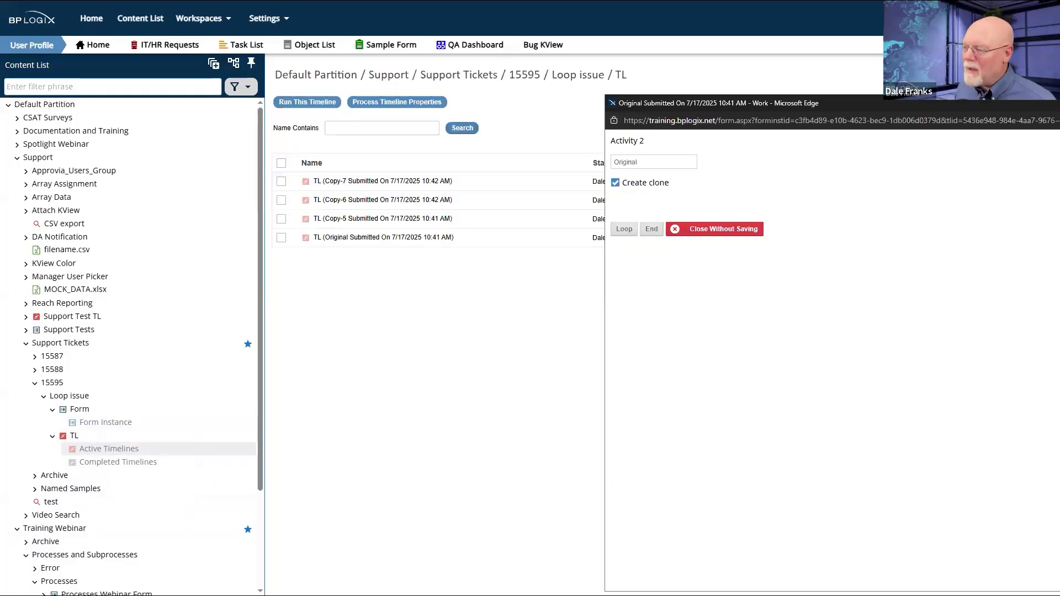
pyautogui.click(651, 229)
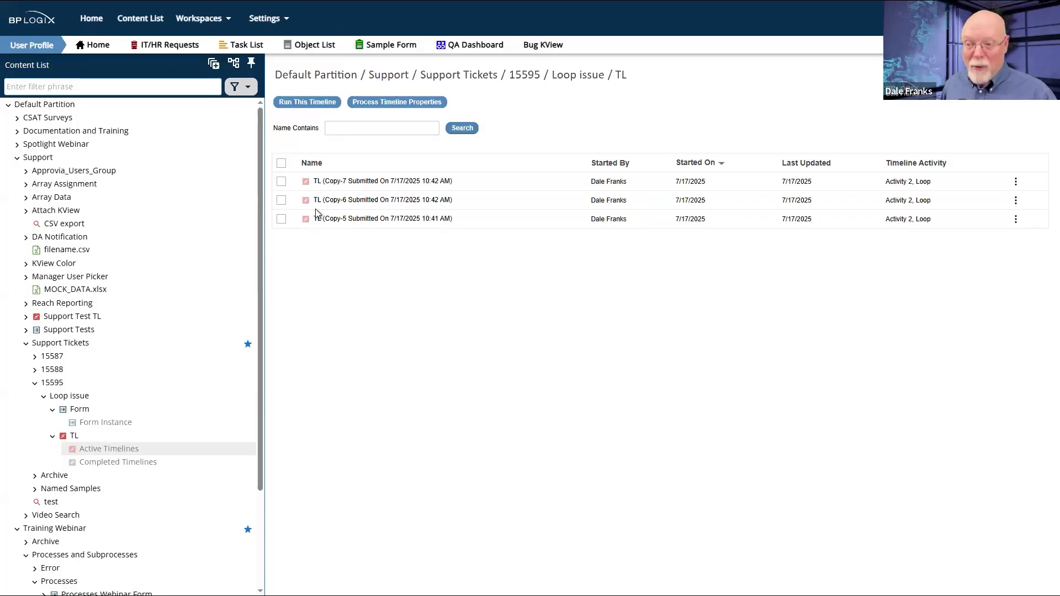
# - Open the TL definition and examine the Loop activity's looping condition for jumping back to the top of the loop
pyautogui.click(81, 412)
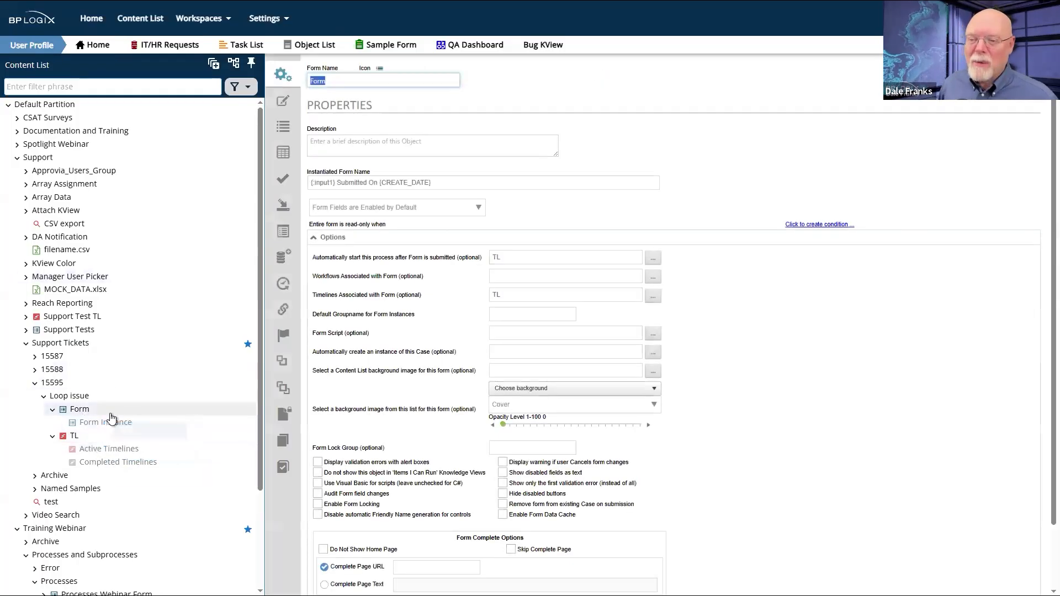
pyautogui.click(74, 437)
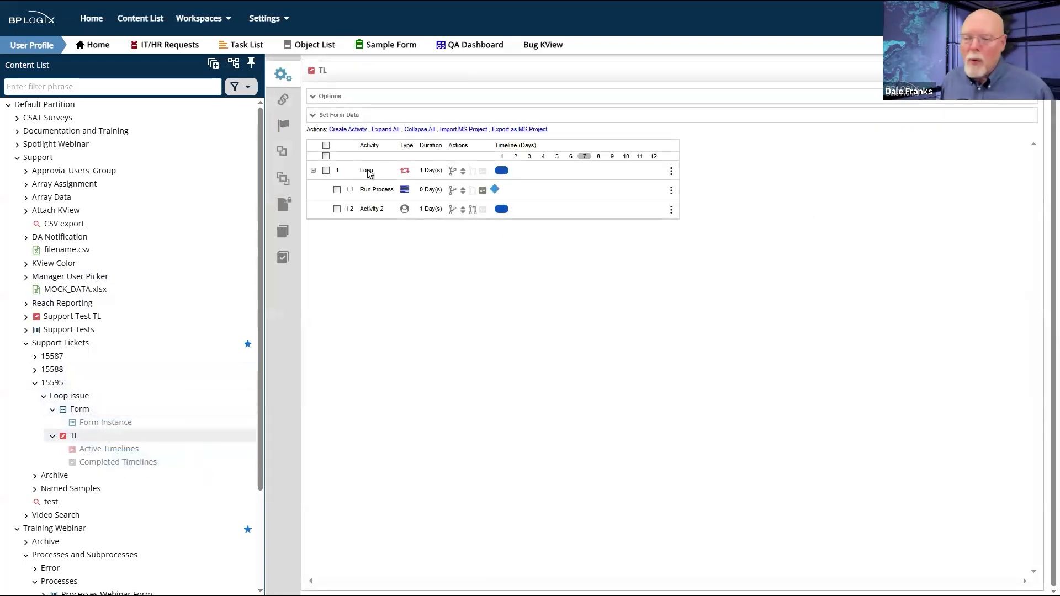
pyautogui.click(369, 174)
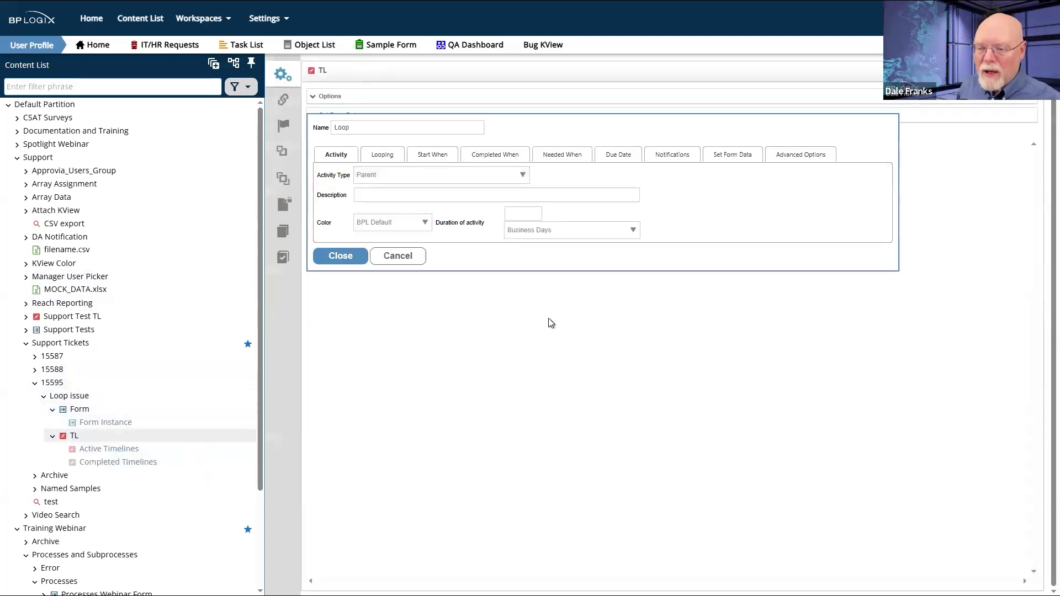
pyautogui.click(389, 155)
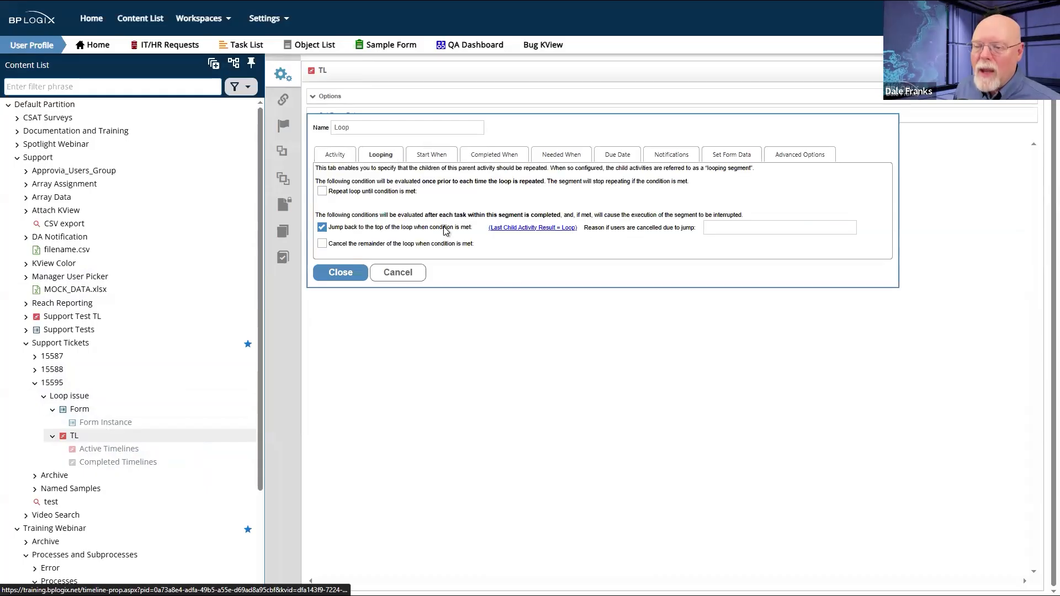
pyautogui.click(551, 228)
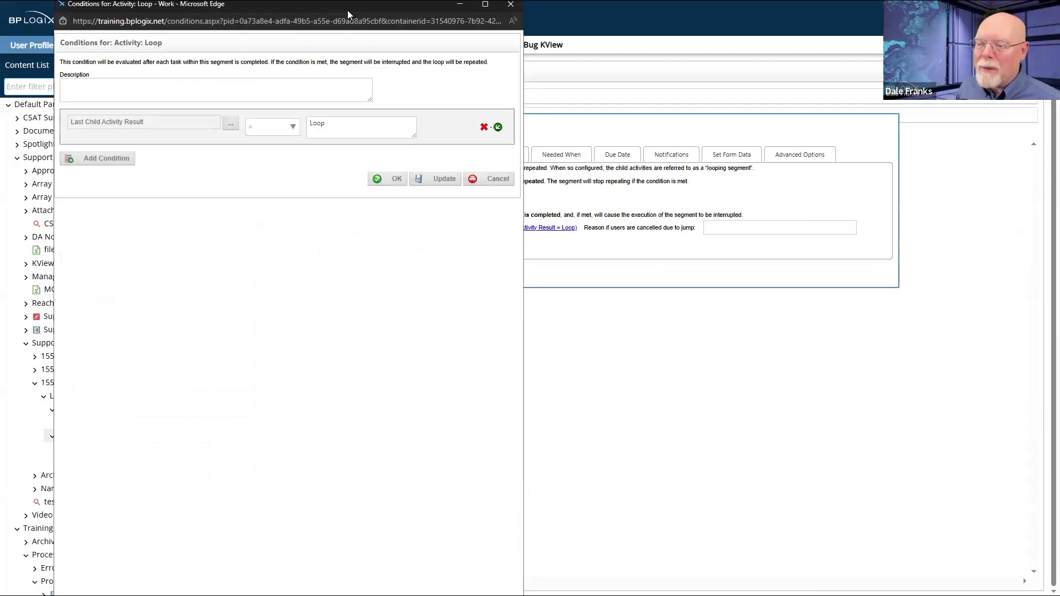
pyautogui.moveTo(347, 9); pyautogui.dragTo(872, 56)
# - Change the Loop activity's jump-back condition to Activity Result of Loop equals Loop and save the TL timeline
pyautogui.click(757, 170)
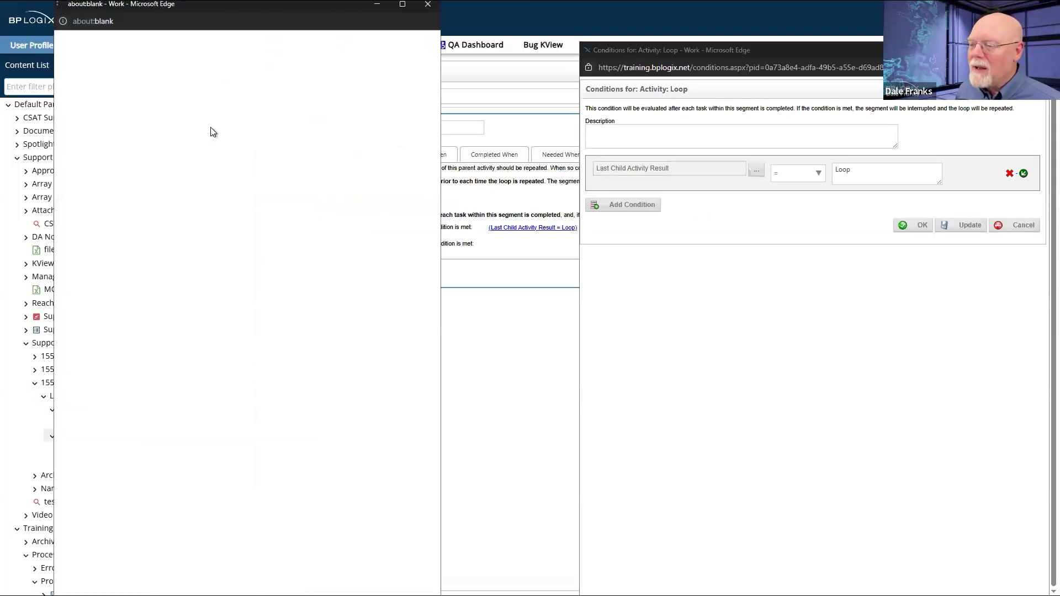
pyautogui.click(122, 67)
pyautogui.moveTo(147, 183)
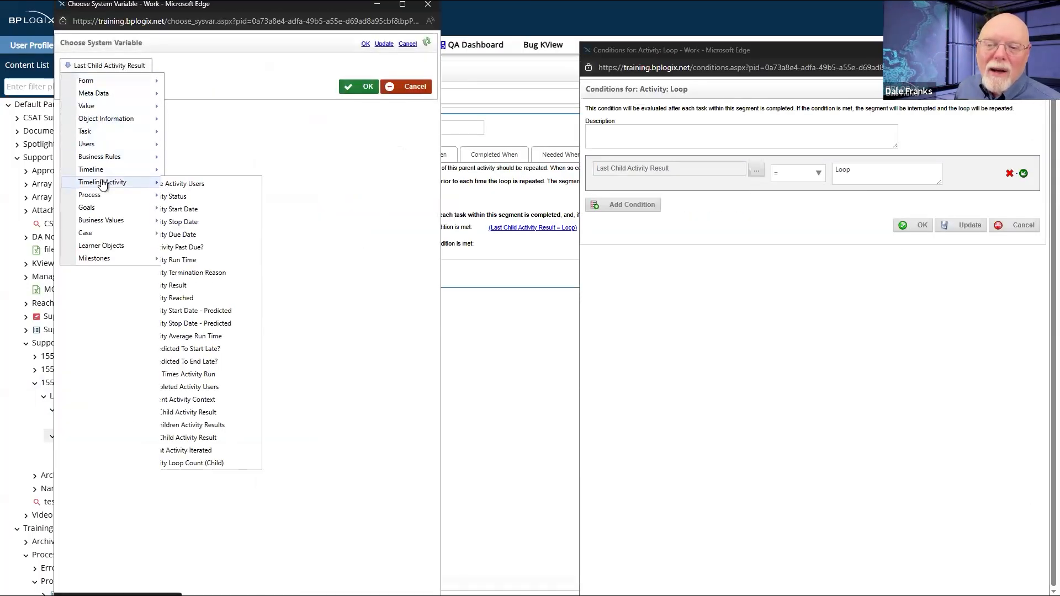
pyautogui.click(237, 286)
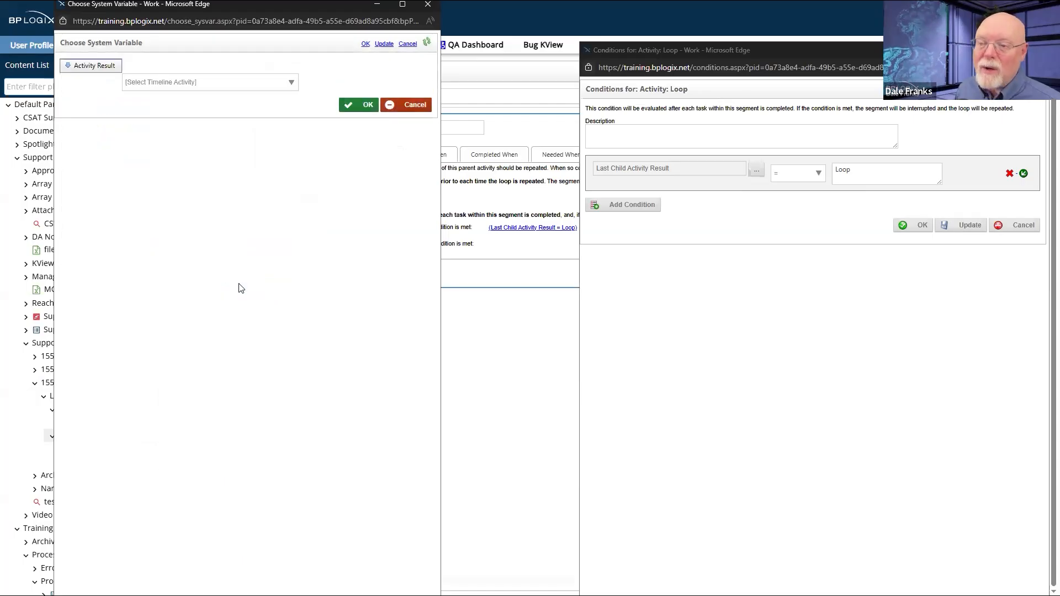
pyautogui.click(273, 82)
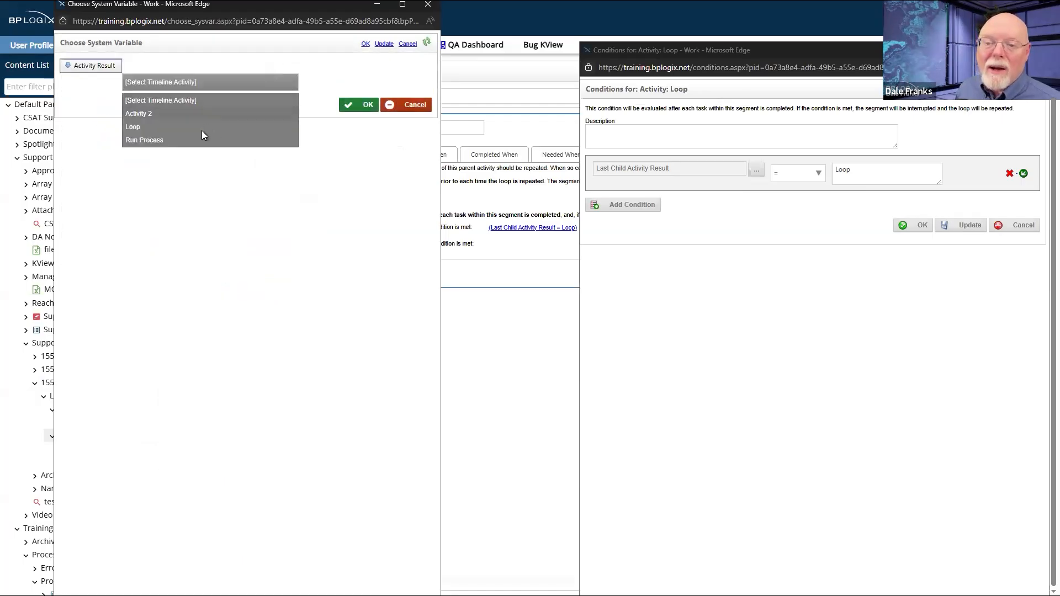
pyautogui.click(201, 129)
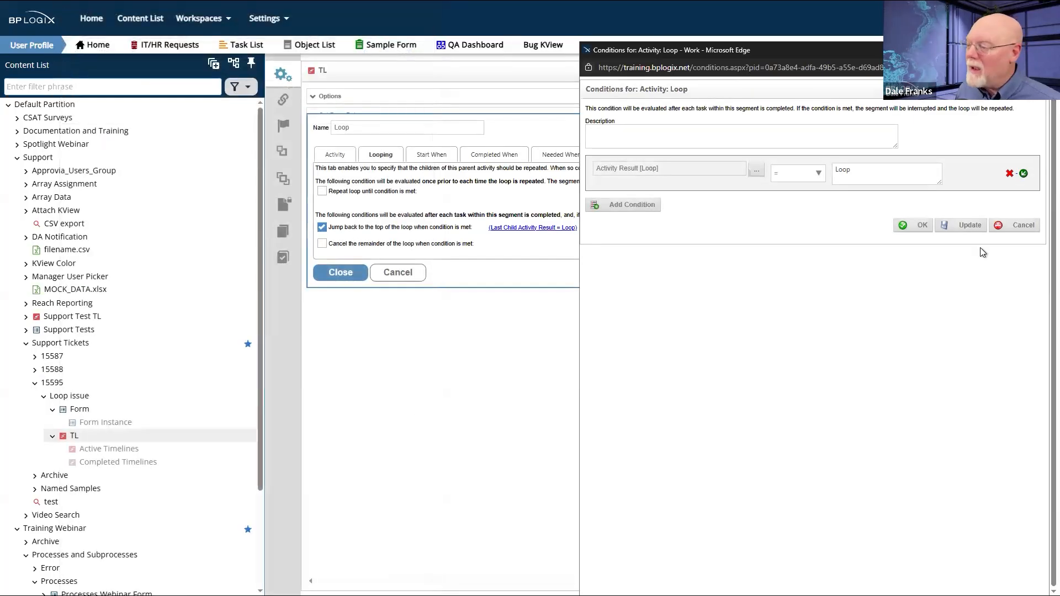
pyautogui.click(920, 227)
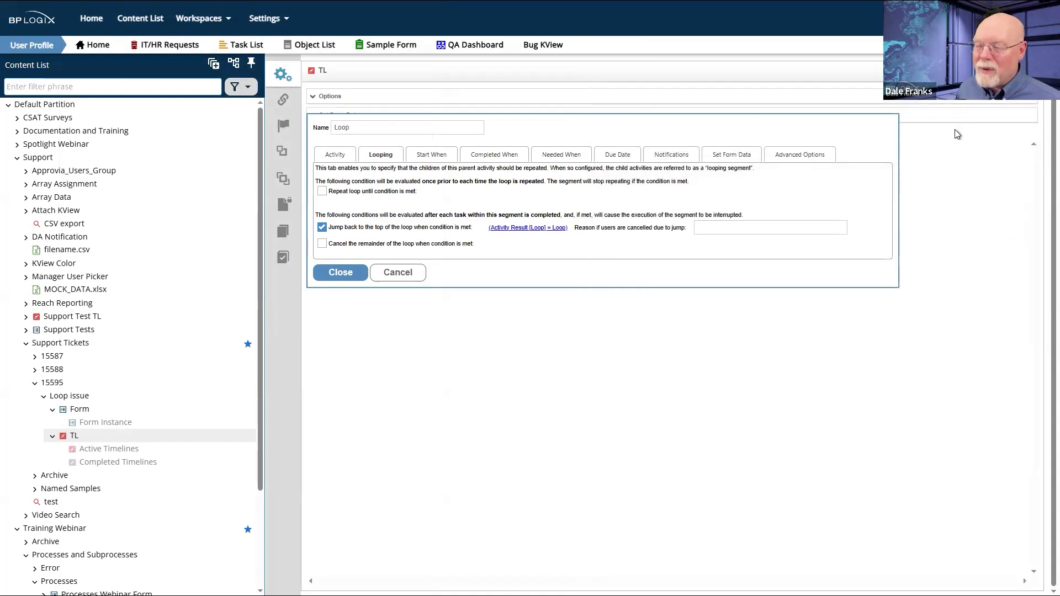
pyautogui.moveTo(988, 73)
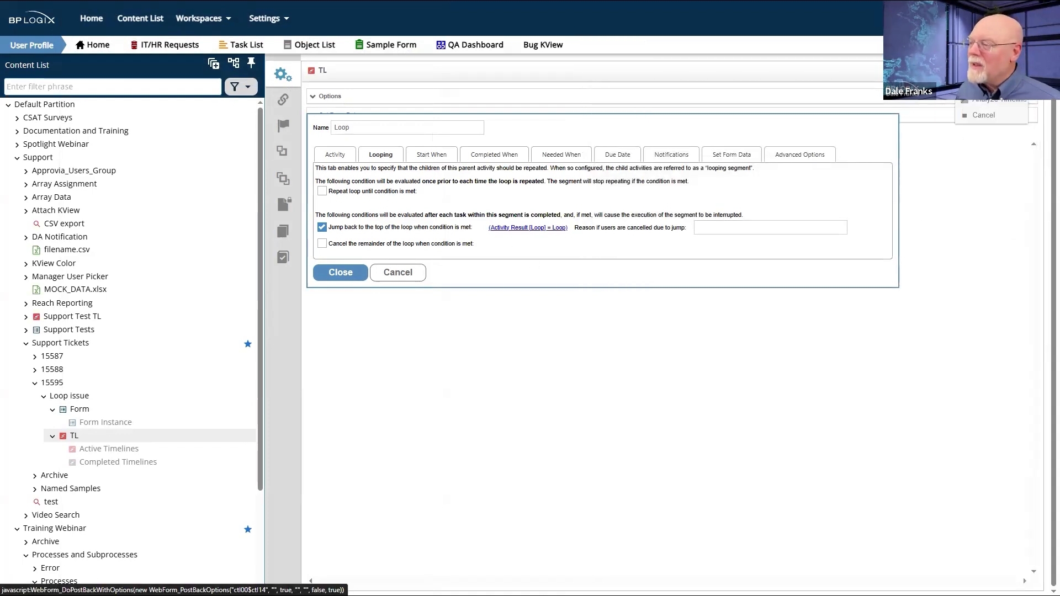
pyautogui.click(988, 73)
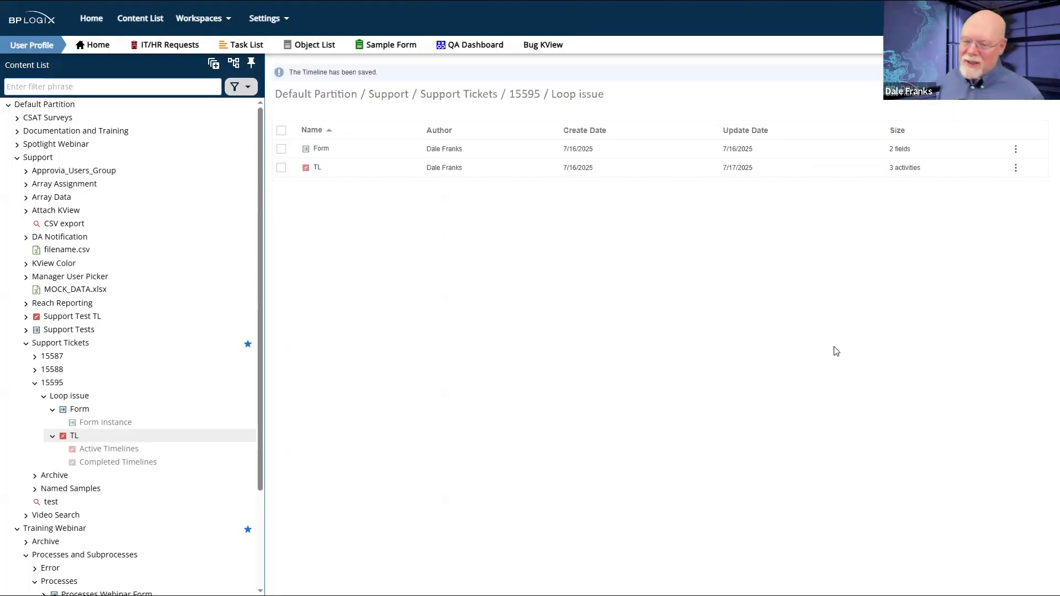
# - Run the Form from the Loop issue folder with Original 2 as its text and Create clone enabled, and submit it
pyautogui.click(281, 149)
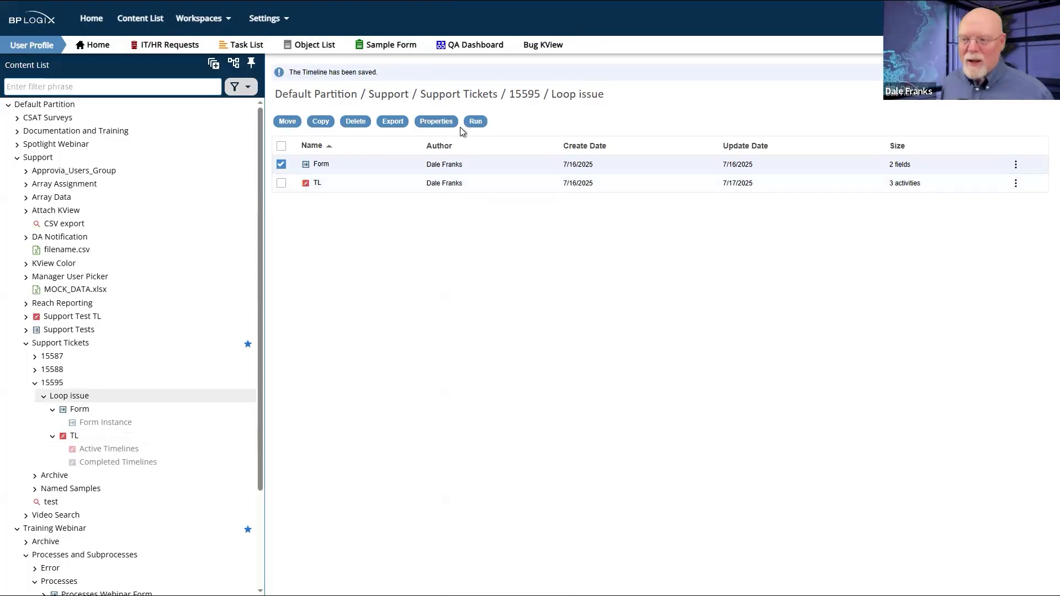
pyautogui.click(475, 121)
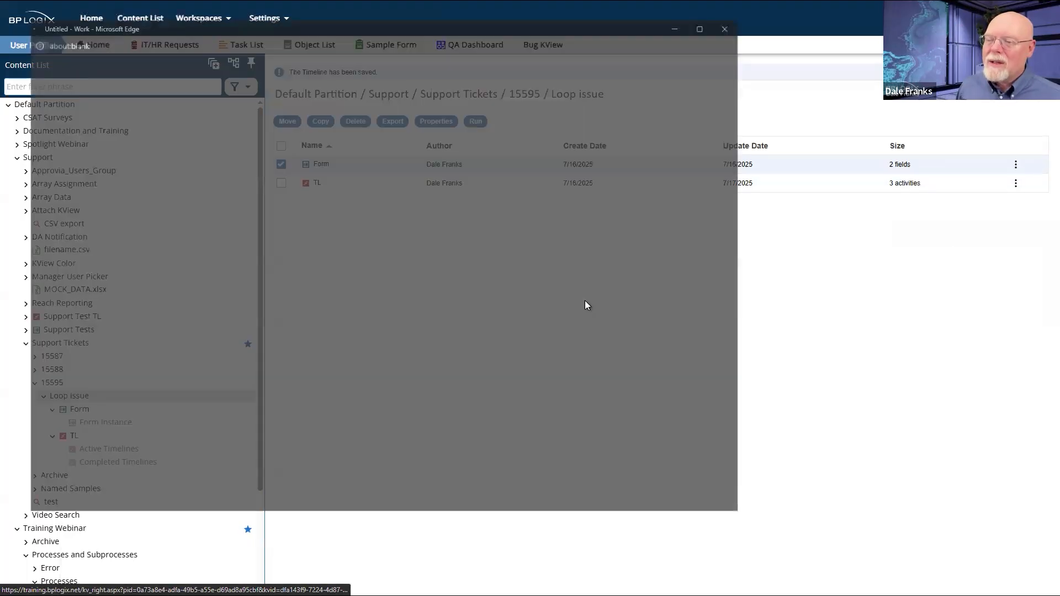
pyautogui.moveTo(535, 24); pyautogui.dragTo(1030, 68)
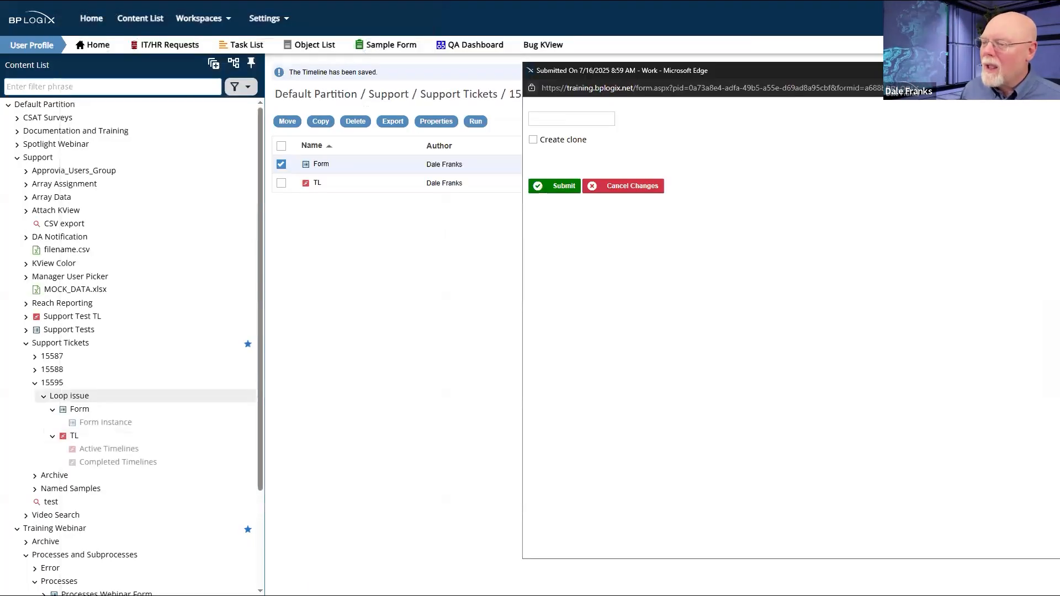
pyautogui.click(597, 122)
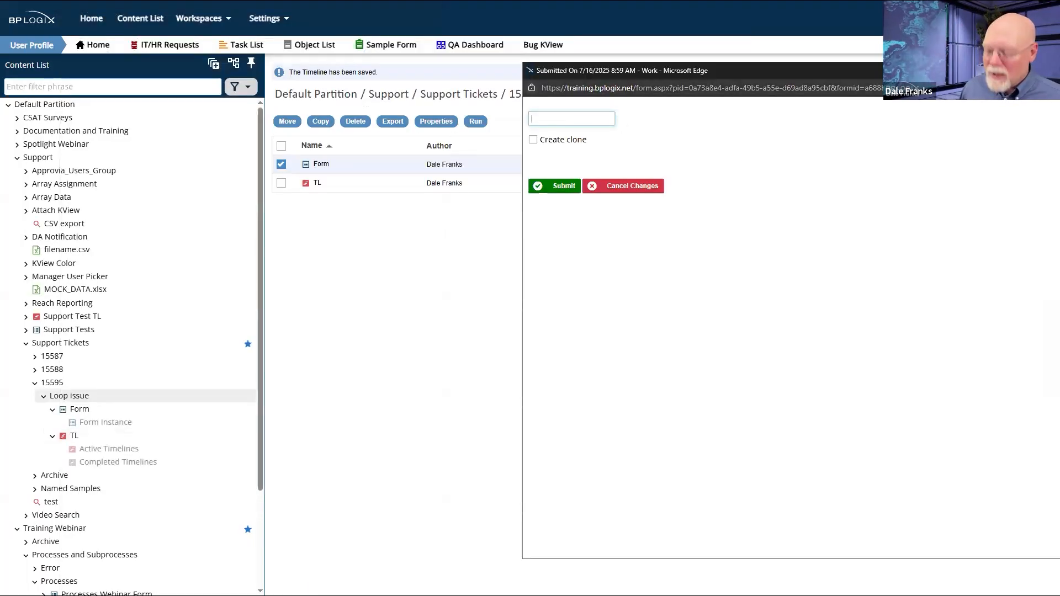
pyautogui.write('Original 2')
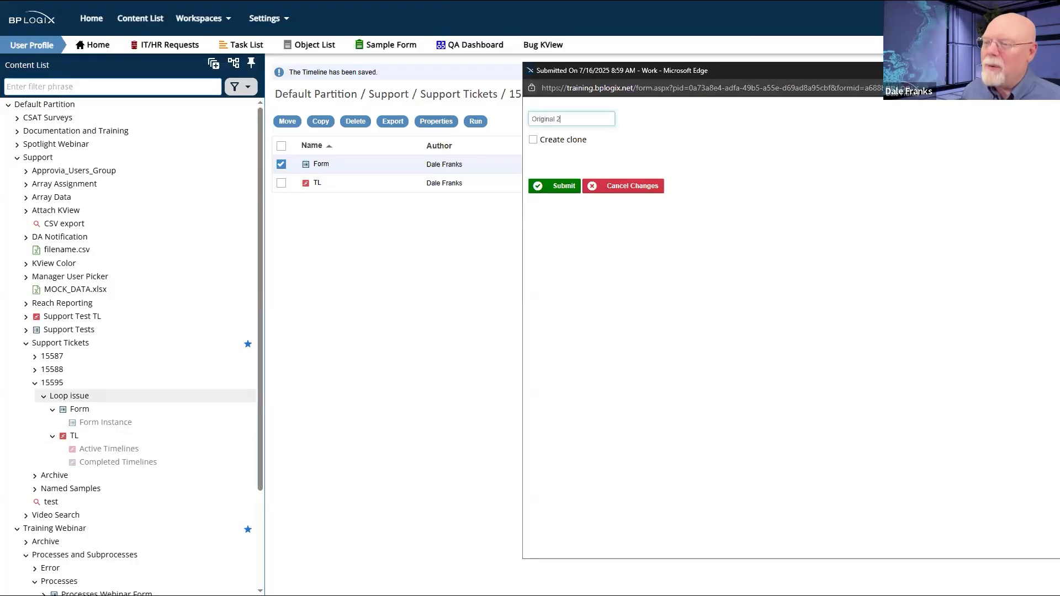
pyautogui.click(533, 139)
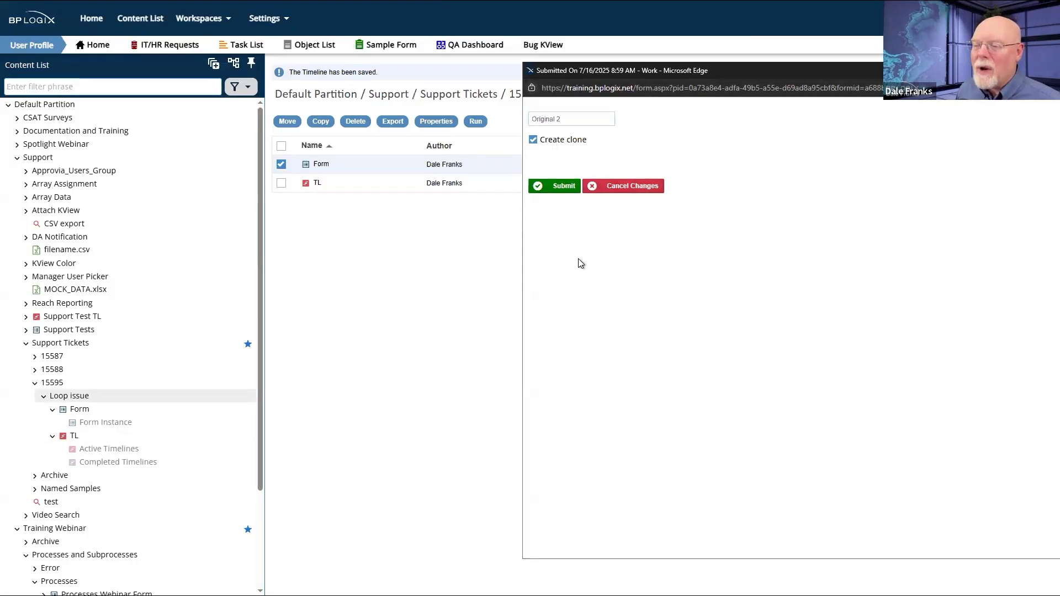
pyautogui.click(564, 187)
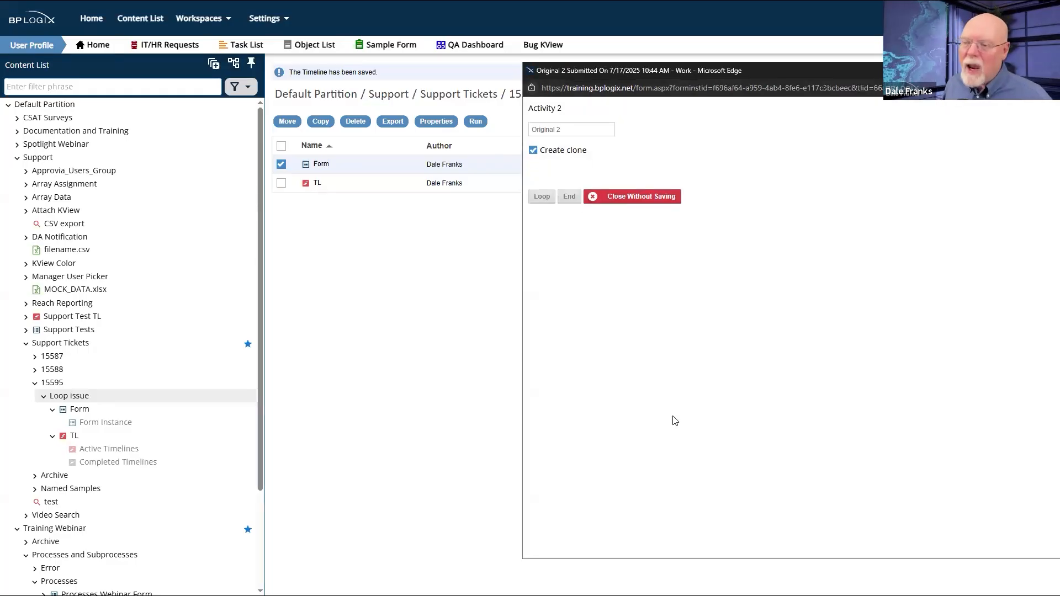
# - Delete the Copy-5, Copy-6 and Copy-7 submissions from TL's active timelines
pyautogui.click(76, 455)
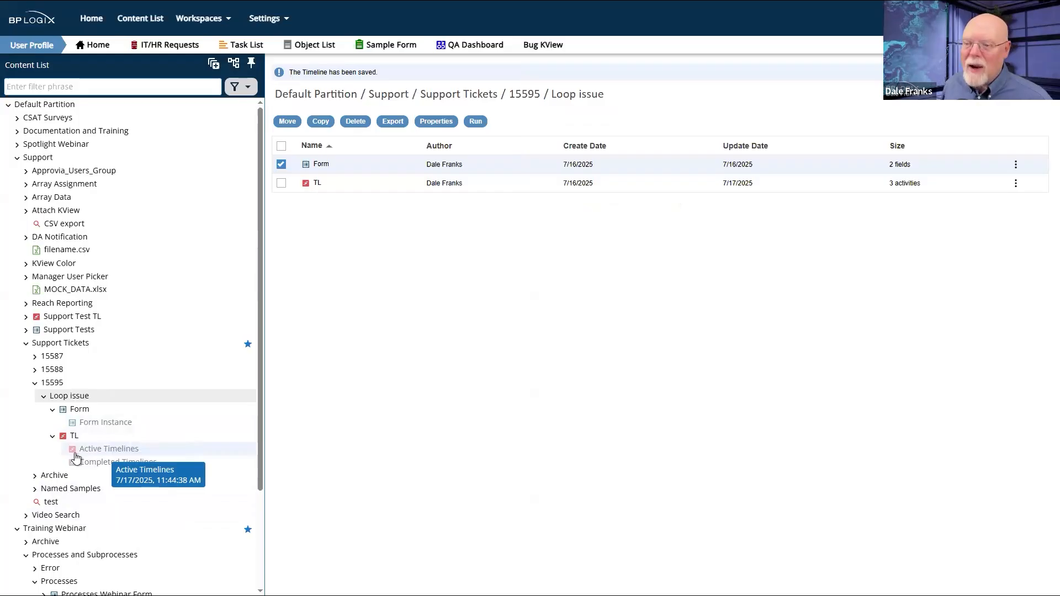
pyautogui.click(76, 457)
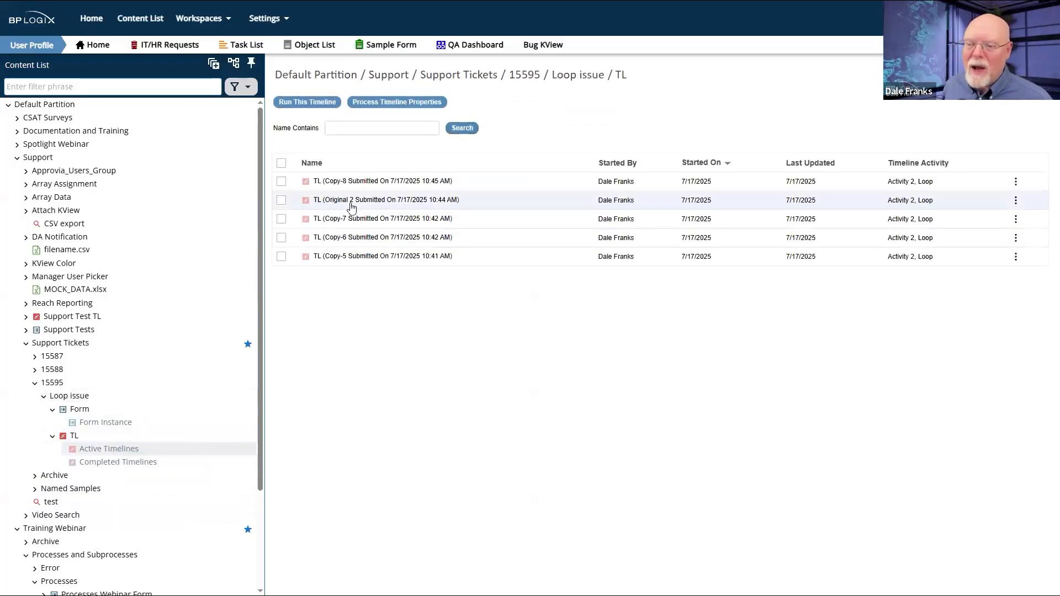
pyautogui.click(282, 218)
pyautogui.click(281, 239)
pyautogui.click(281, 256)
pyautogui.click(290, 103)
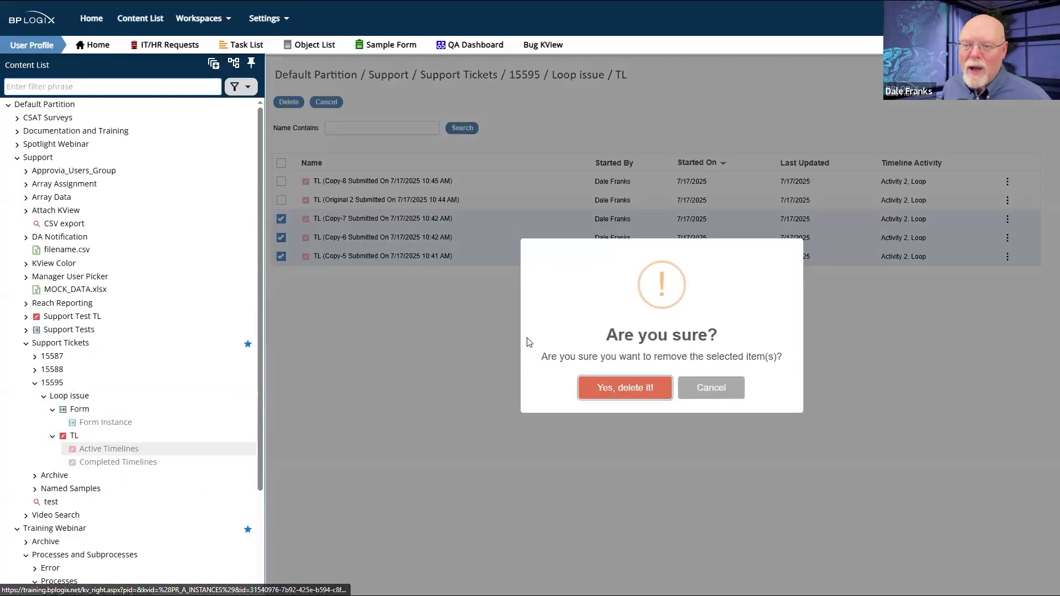
pyautogui.click(613, 387)
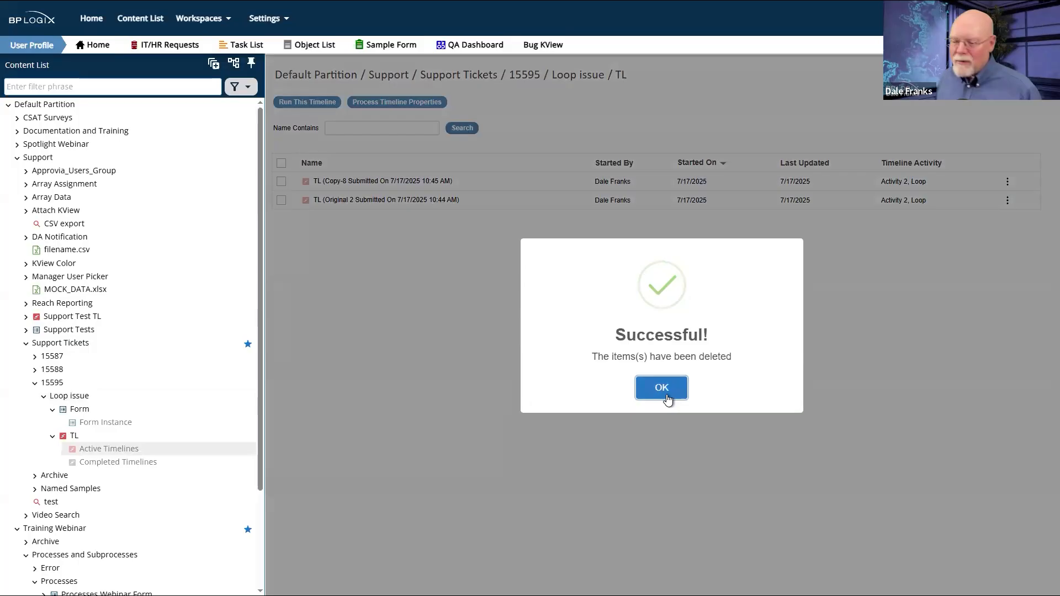
pyautogui.click(665, 389)
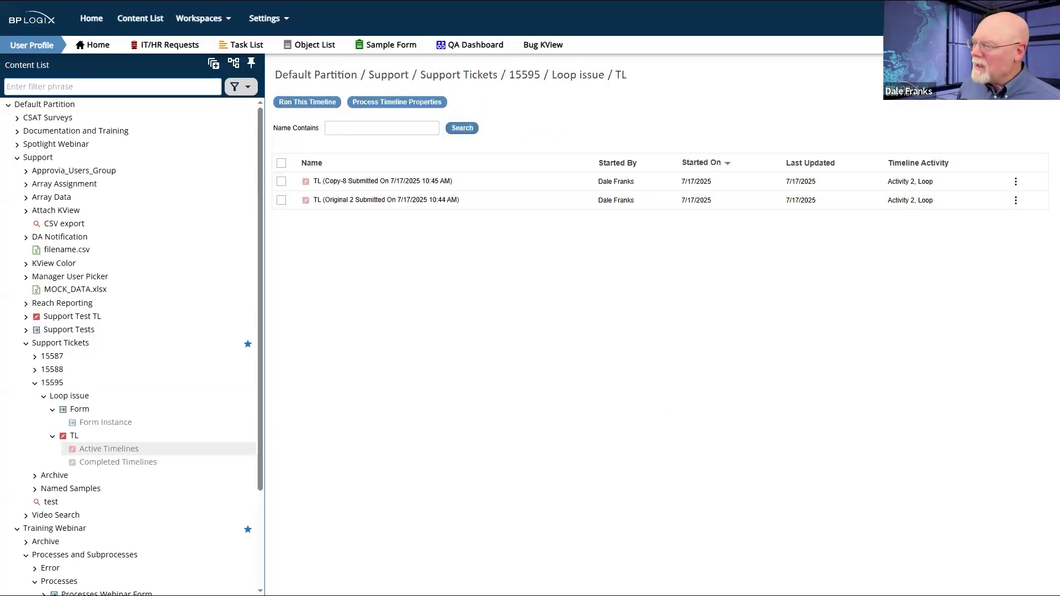
# - Complete the Original 2 form's Activity 2 with Loop and check TL's active timelines
pyautogui.hotkey('alt', 'Tab')
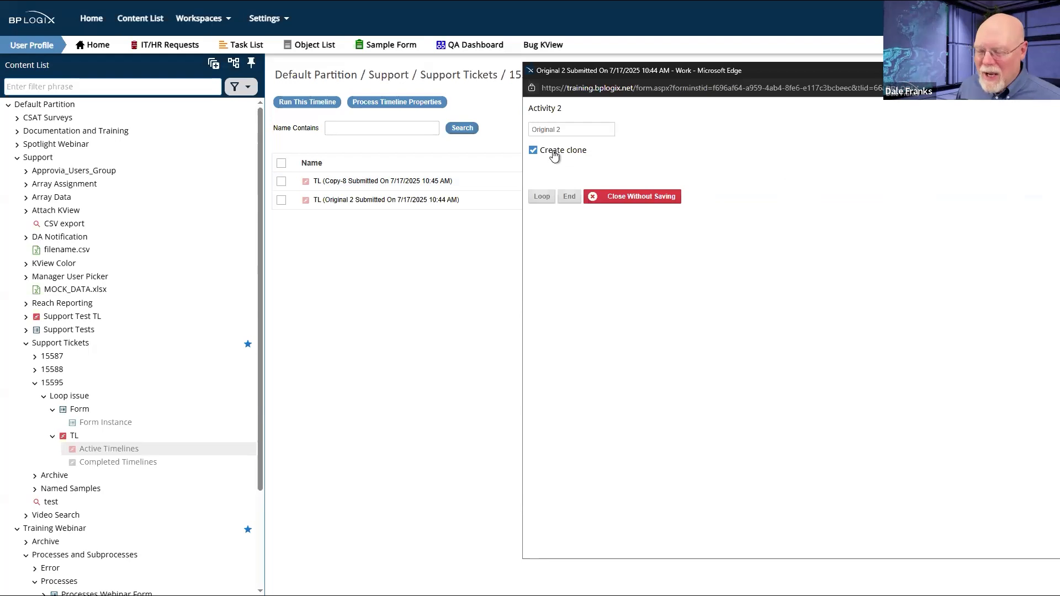
pyautogui.click(542, 198)
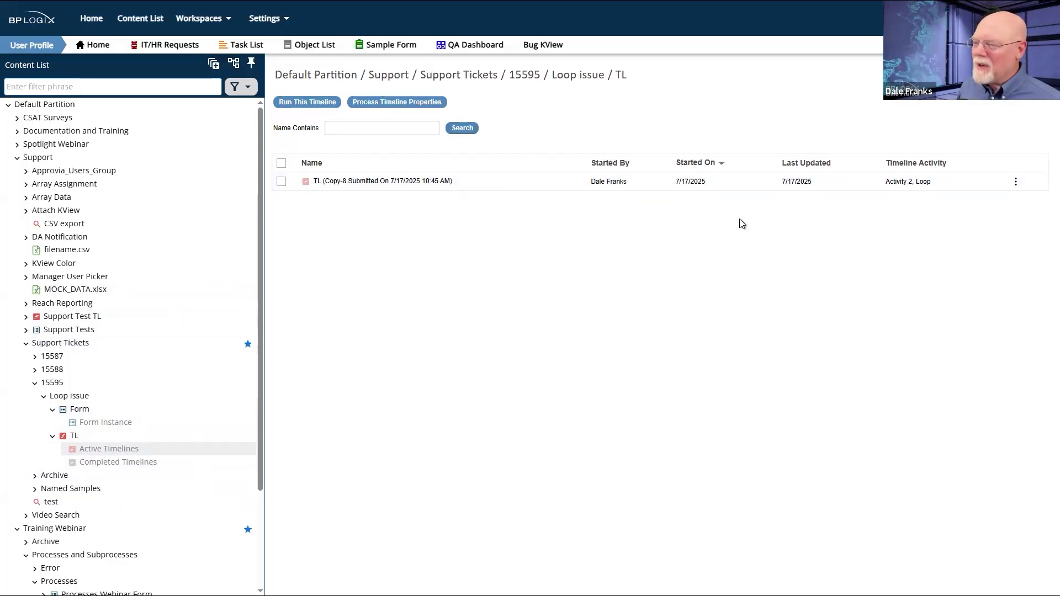
pyautogui.click(122, 453)
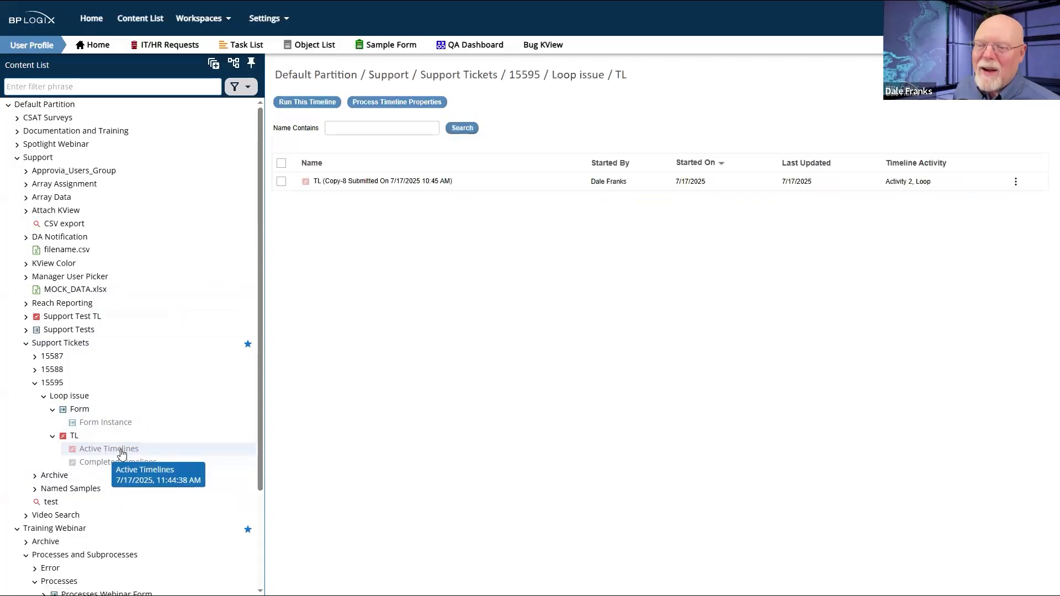
# - Remove Activity 2's start dependence on Run Process in the TL definition and save the timeline
pyautogui.click(81, 413)
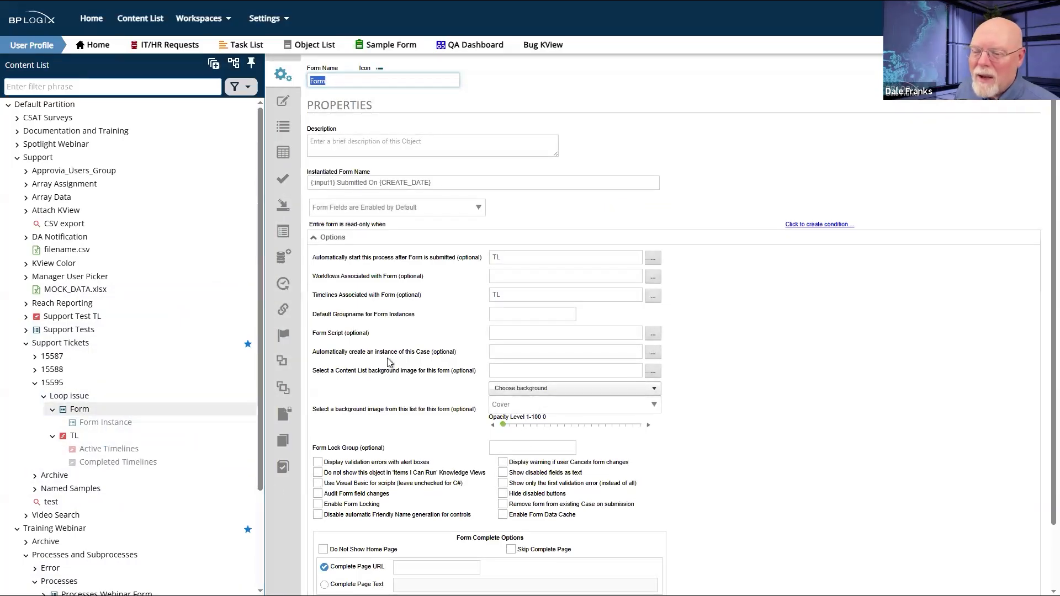
pyautogui.click(74, 439)
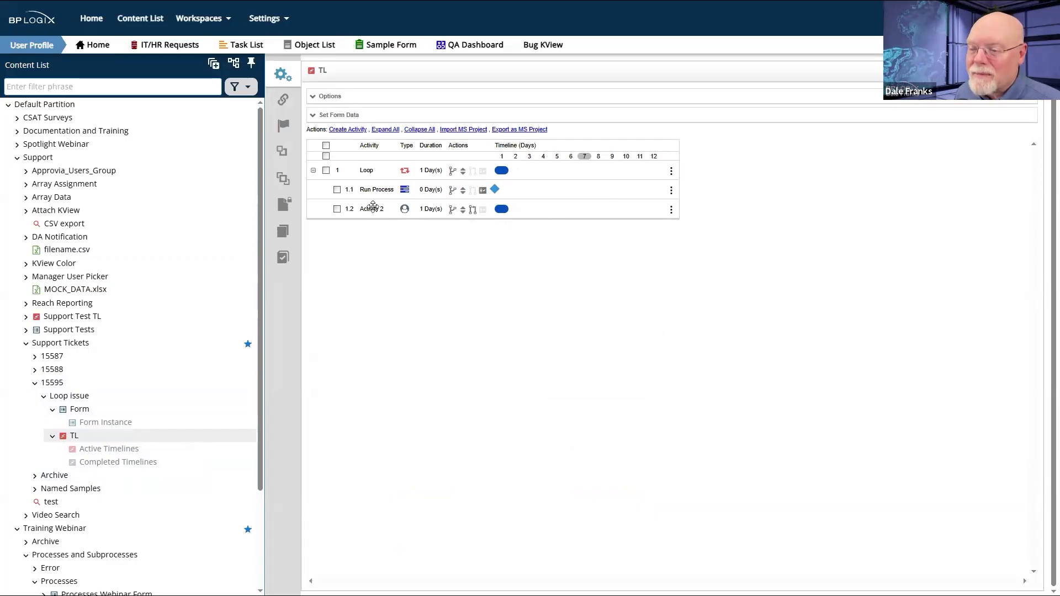
pyautogui.click(472, 211)
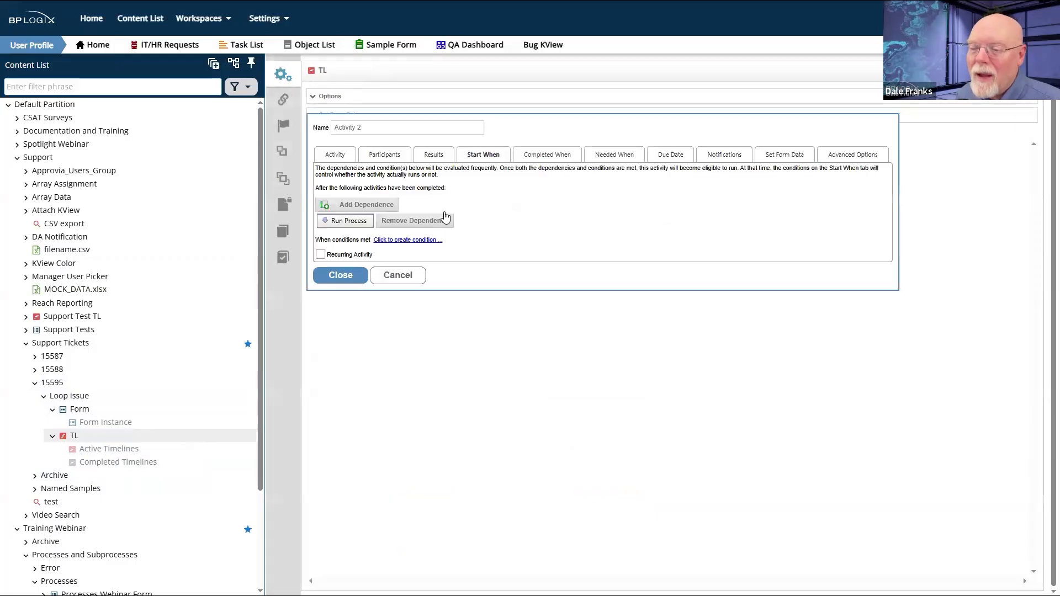
pyautogui.click(419, 220)
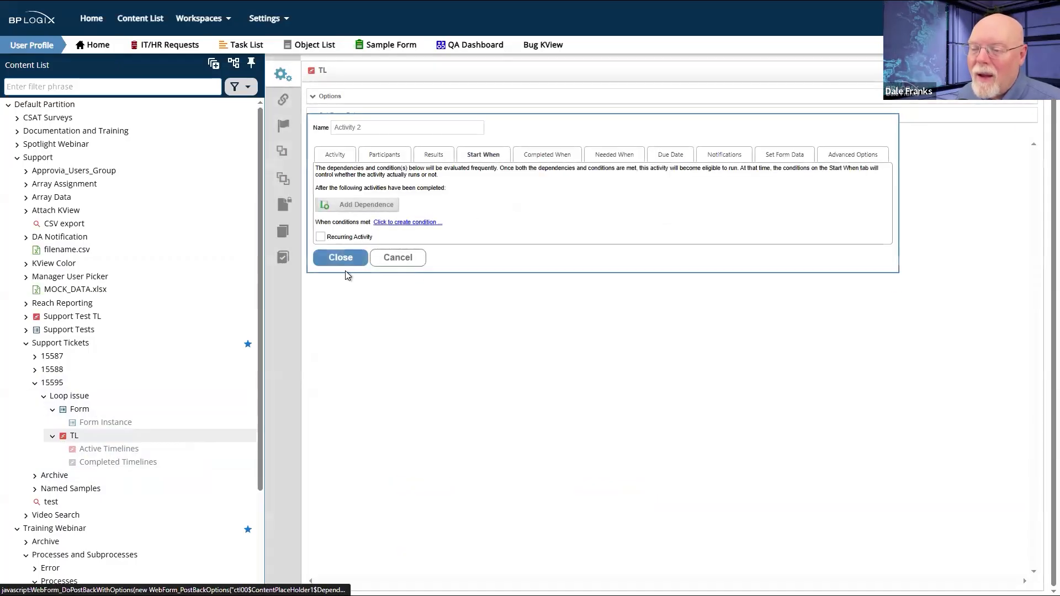
pyautogui.click(349, 258)
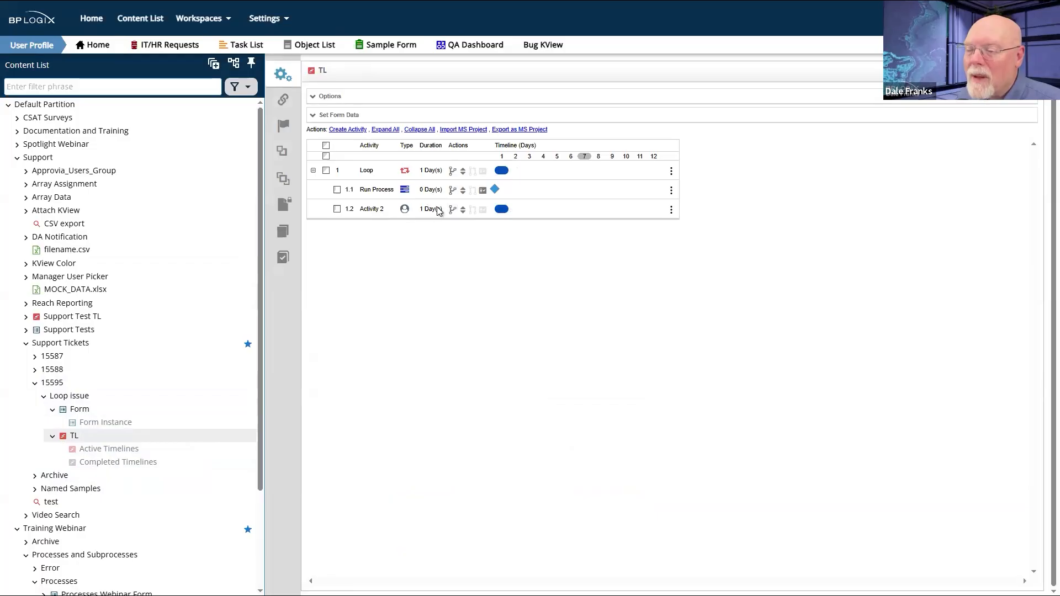
pyautogui.moveTo(485, 191)
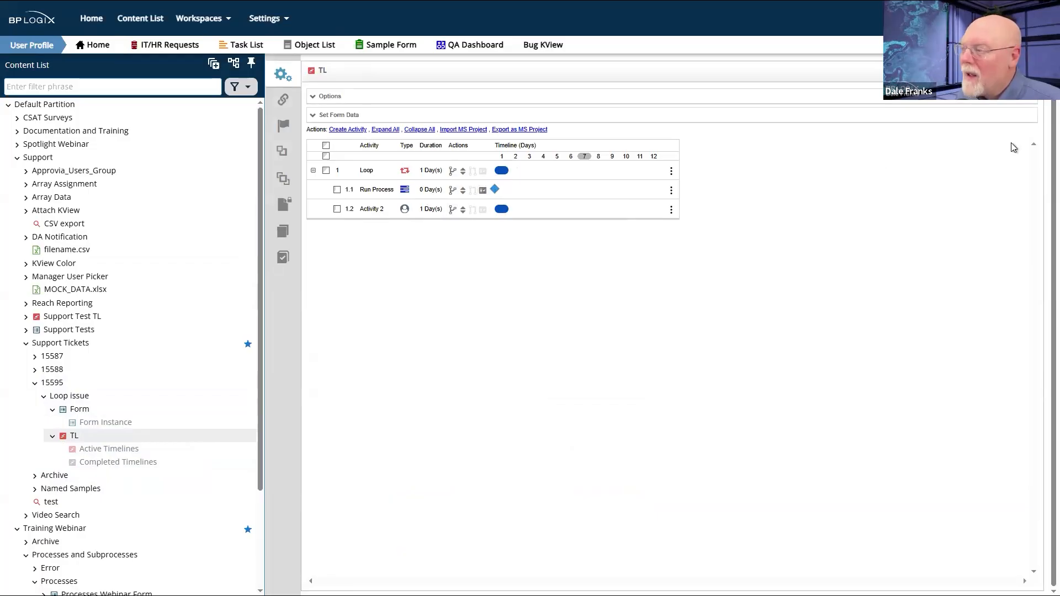
pyautogui.moveTo(1006, 72)
pyautogui.click(993, 100)
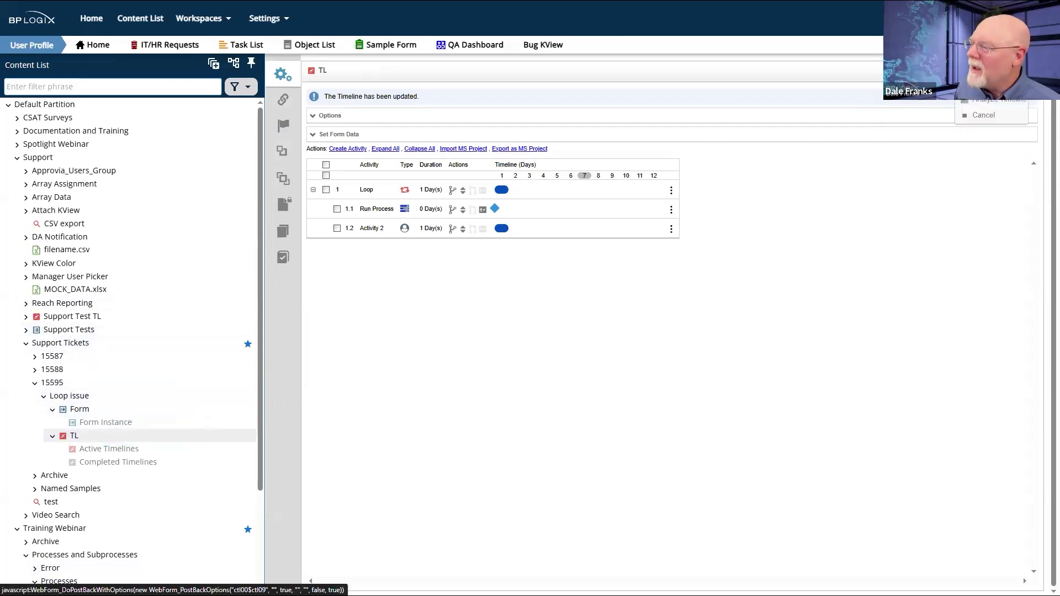
pyautogui.click(983, 71)
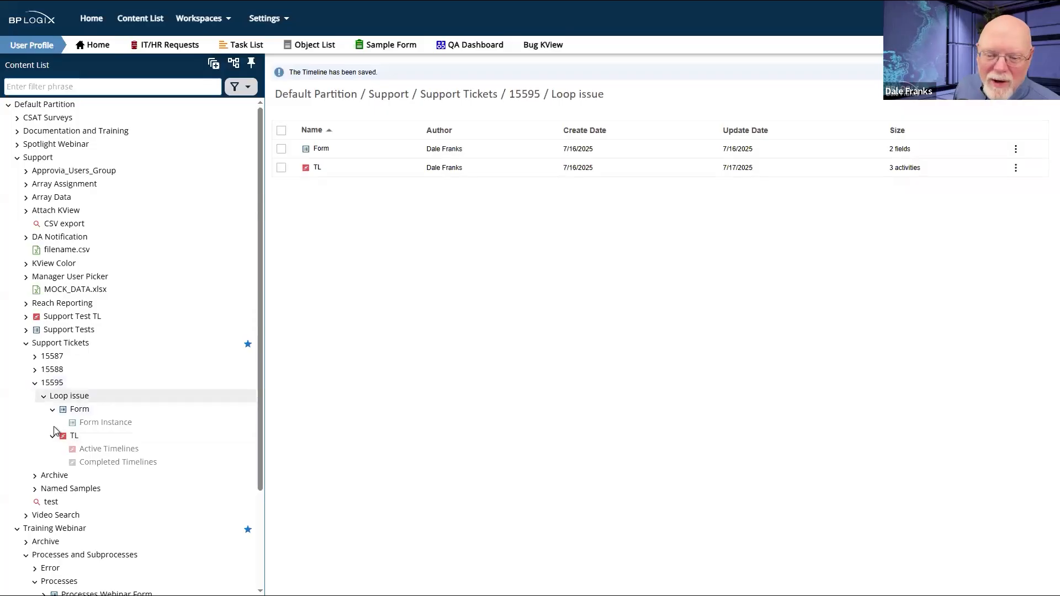
# - Submit a new run of the Form with zzzz as its text and Create clone enabled, and complete its Activity 2 with Loop
pyautogui.click(278, 149)
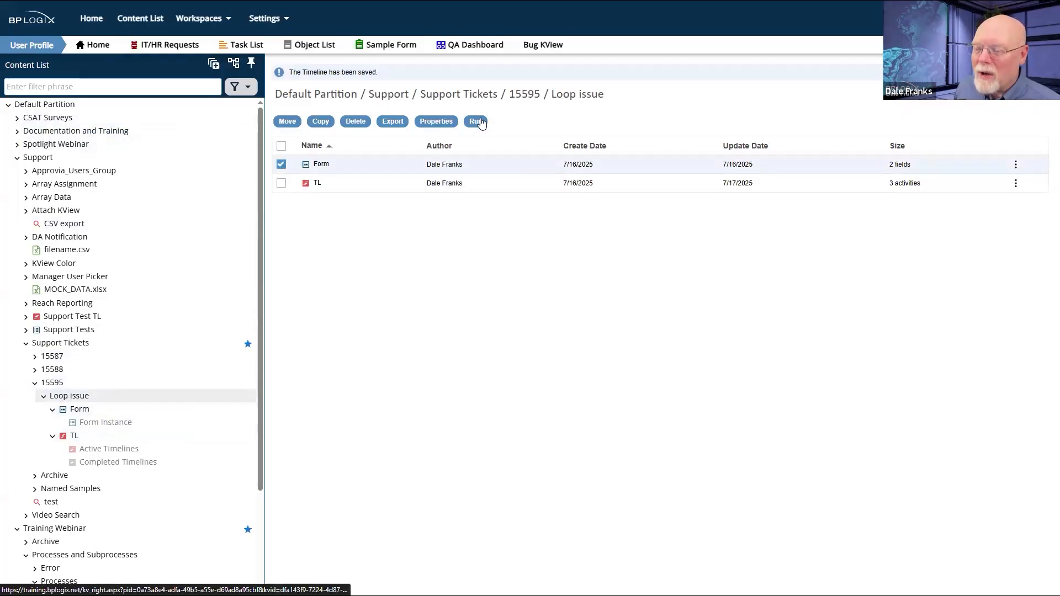
pyautogui.click(477, 121)
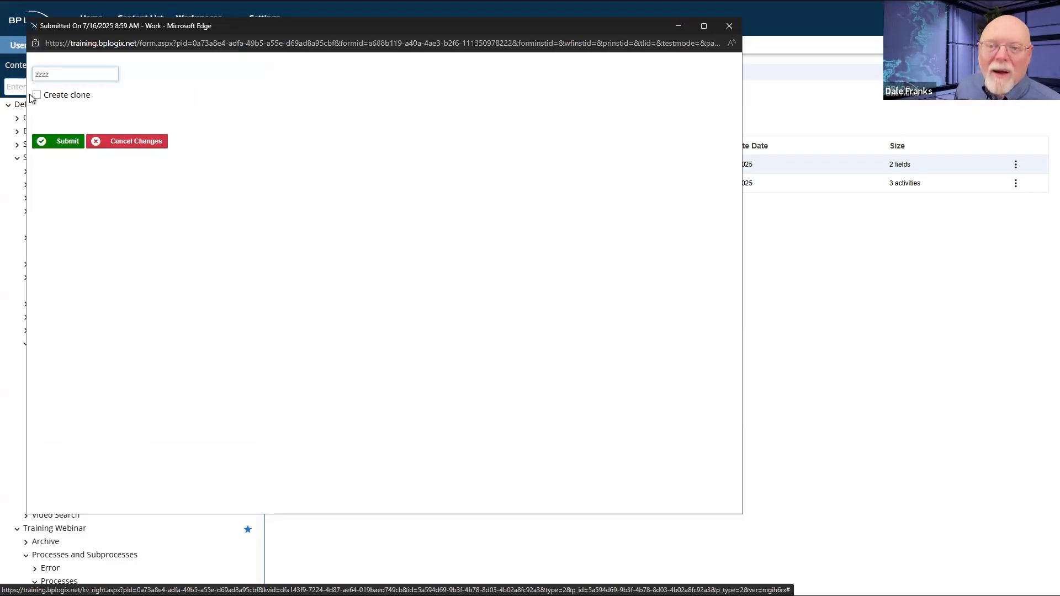
pyautogui.click(58, 142)
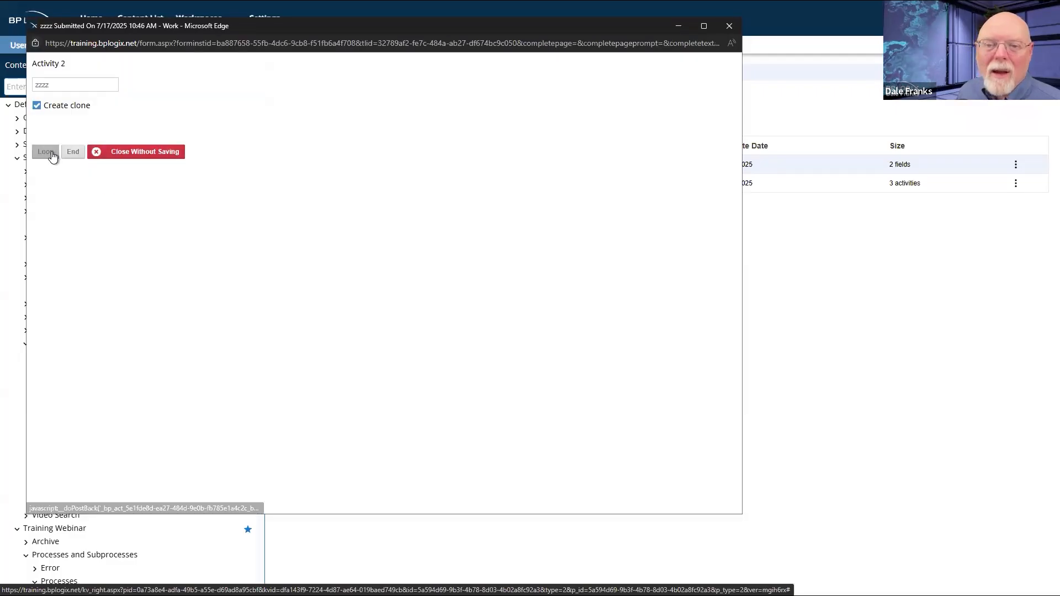
pyautogui.click(54, 154)
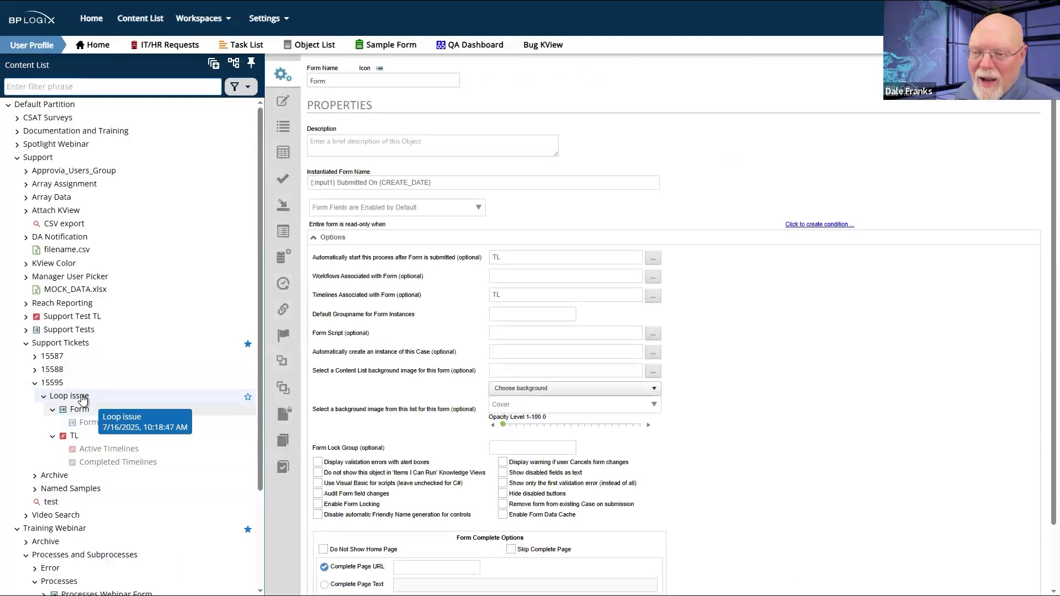
# - Review the Loop issue folder's Form properties and TL definition, and check TL's active timelines for the zzzz submission and its copy
pyautogui.click(83, 399)
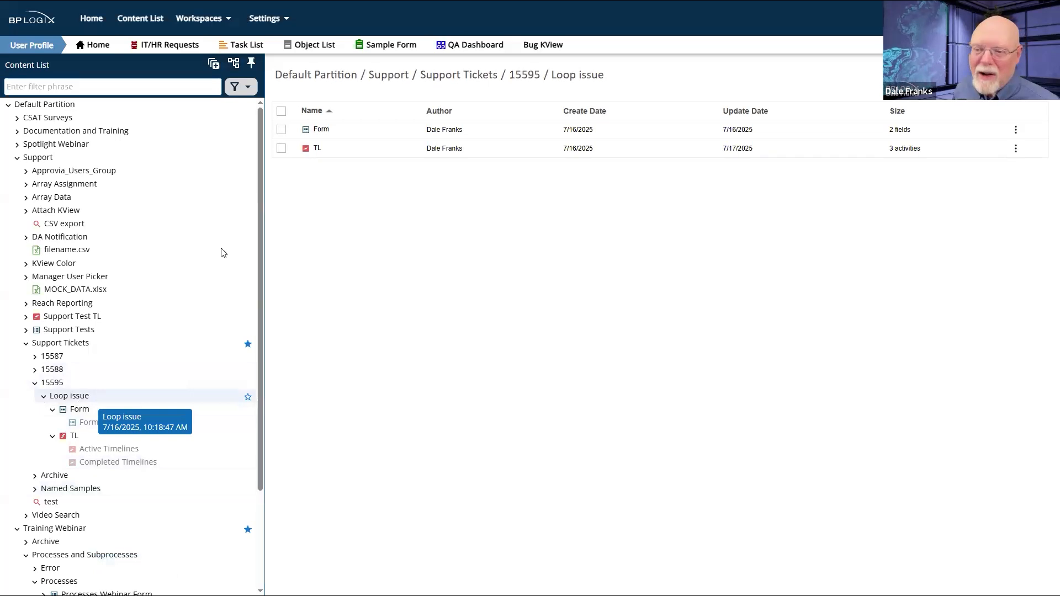
pyautogui.click(321, 132)
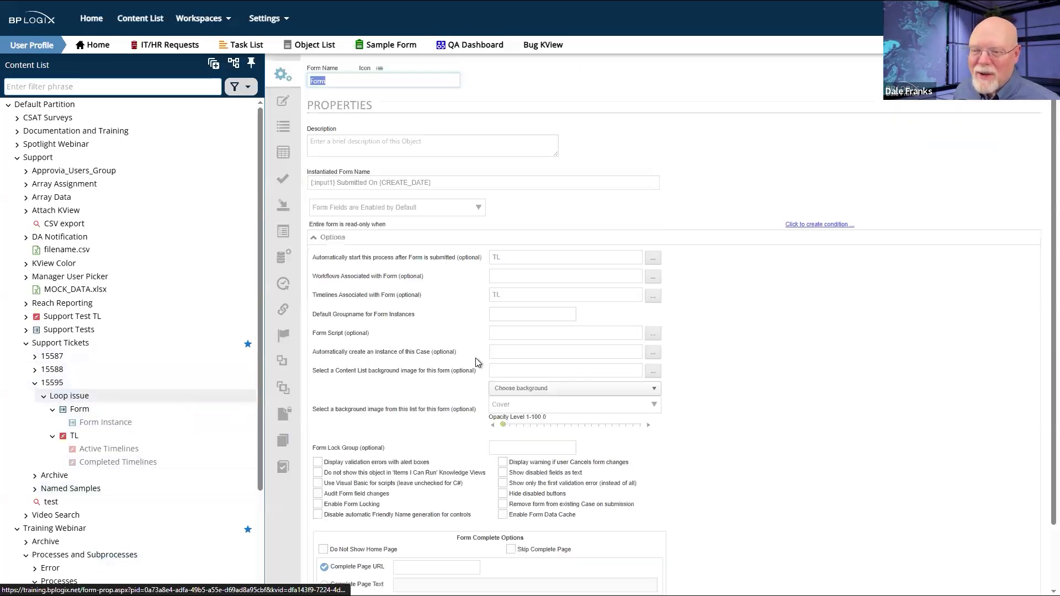
pyautogui.click(70, 436)
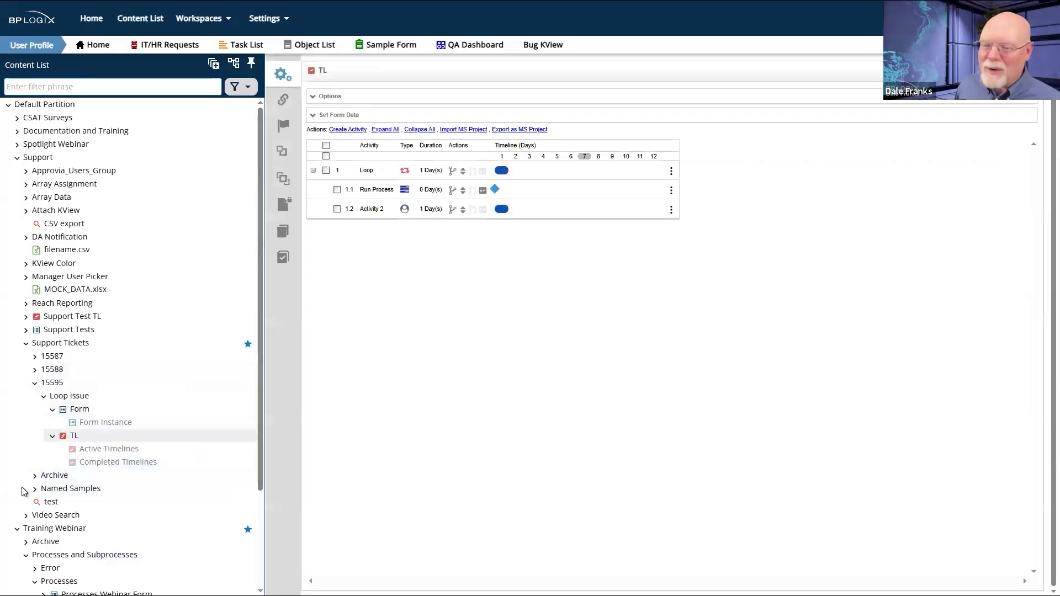
pyautogui.click(109, 449)
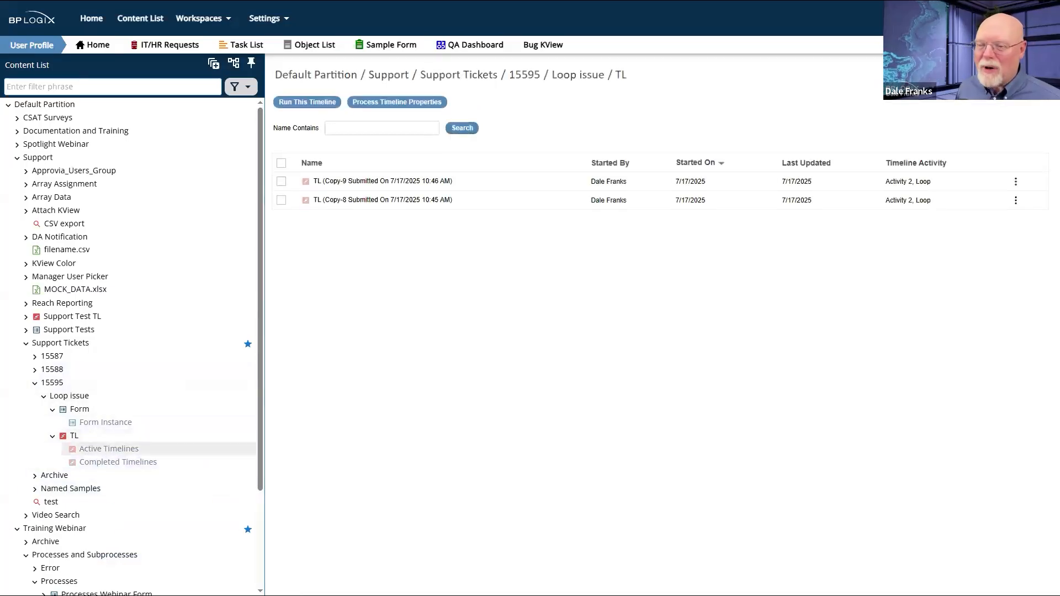